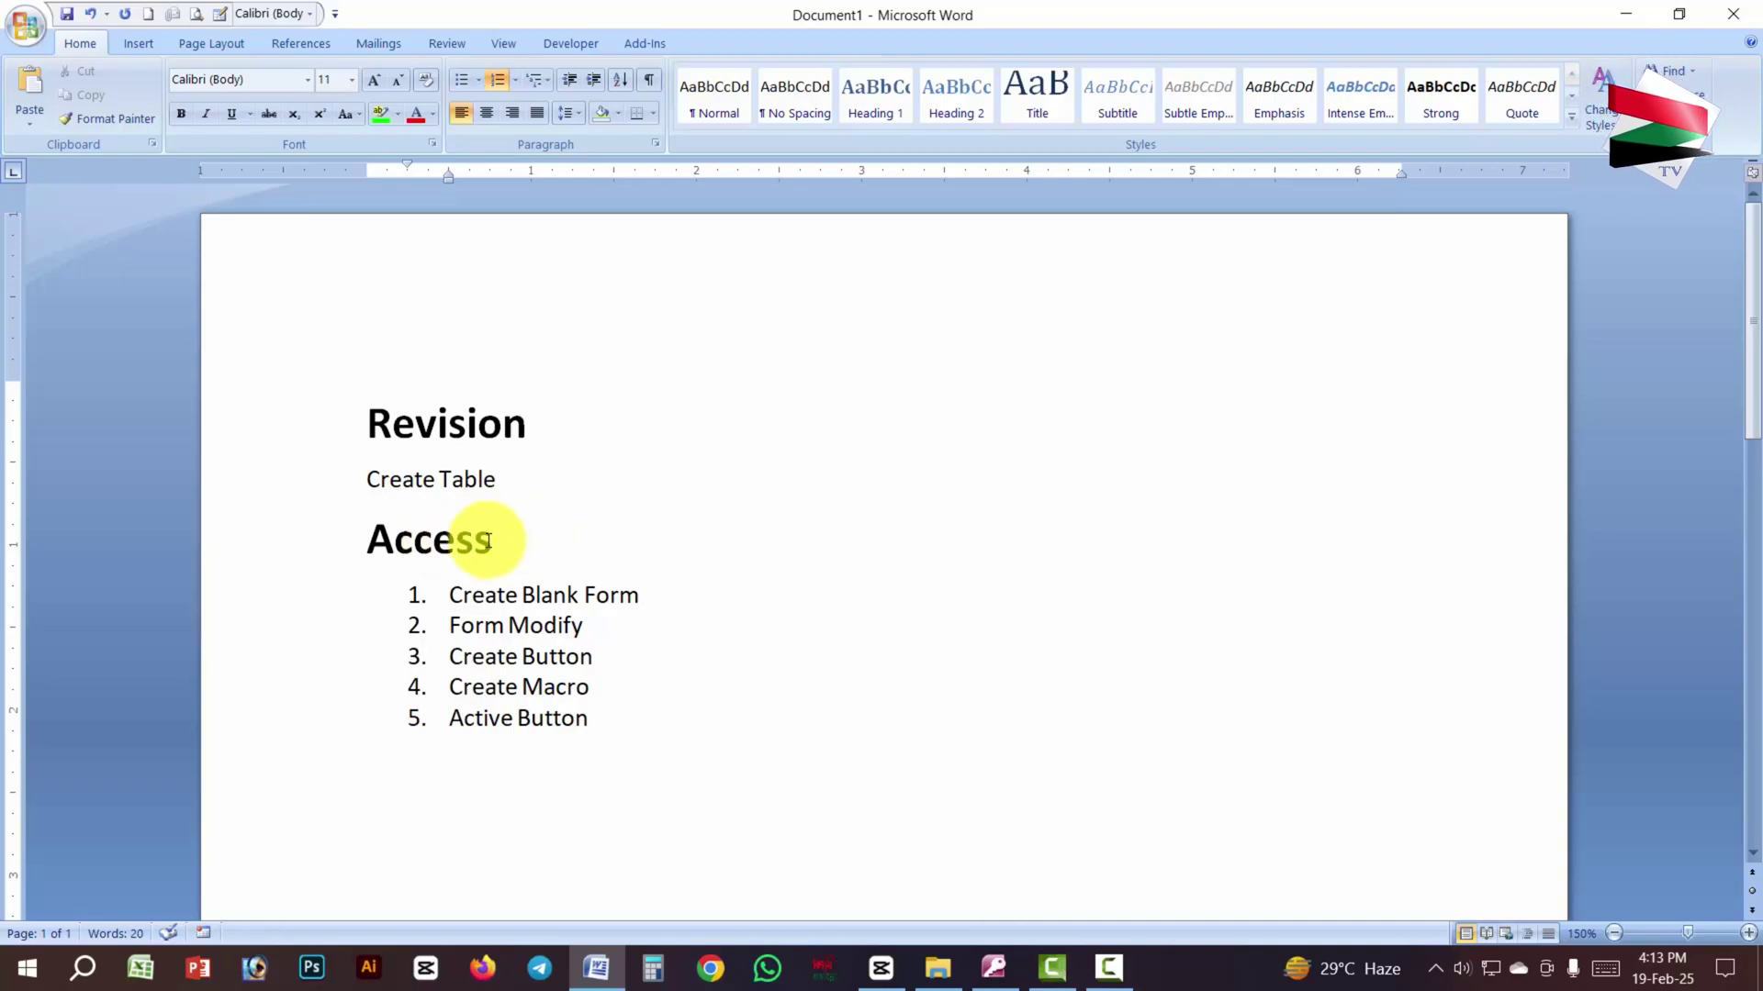
# Step: Review the Revision and Access topics in the Word outline and highlight the Create Table line
pyautogui.press('Up')
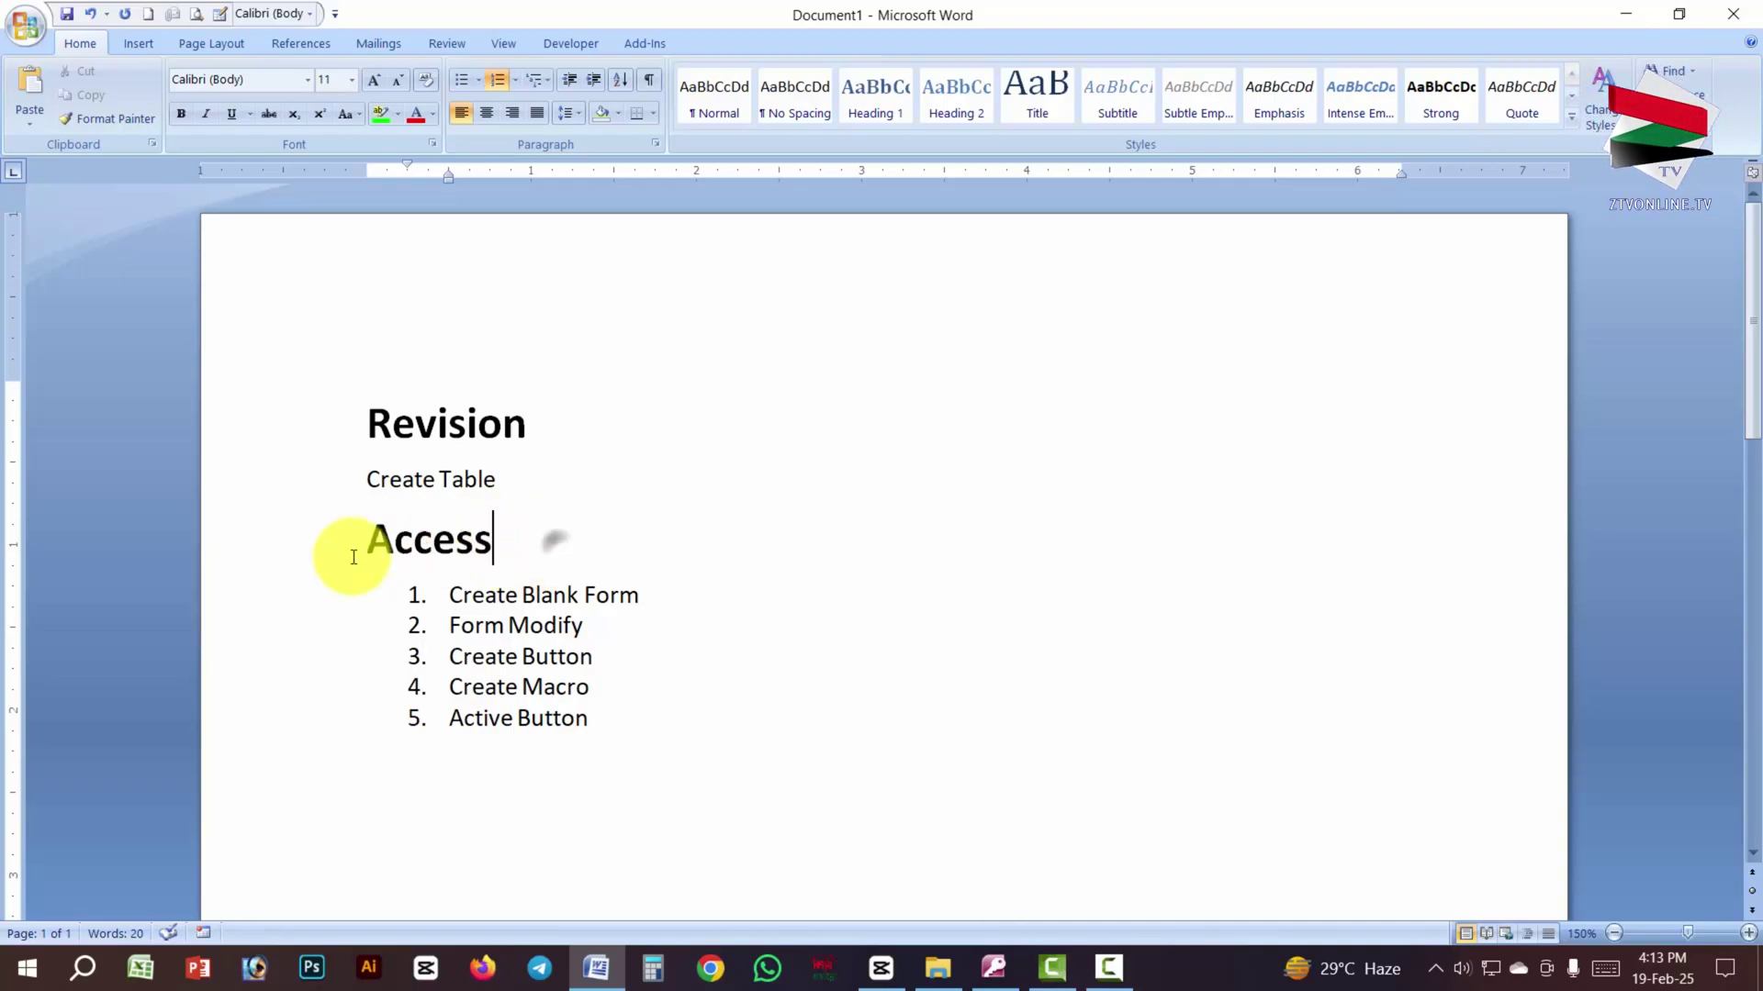
pyautogui.press('Right')
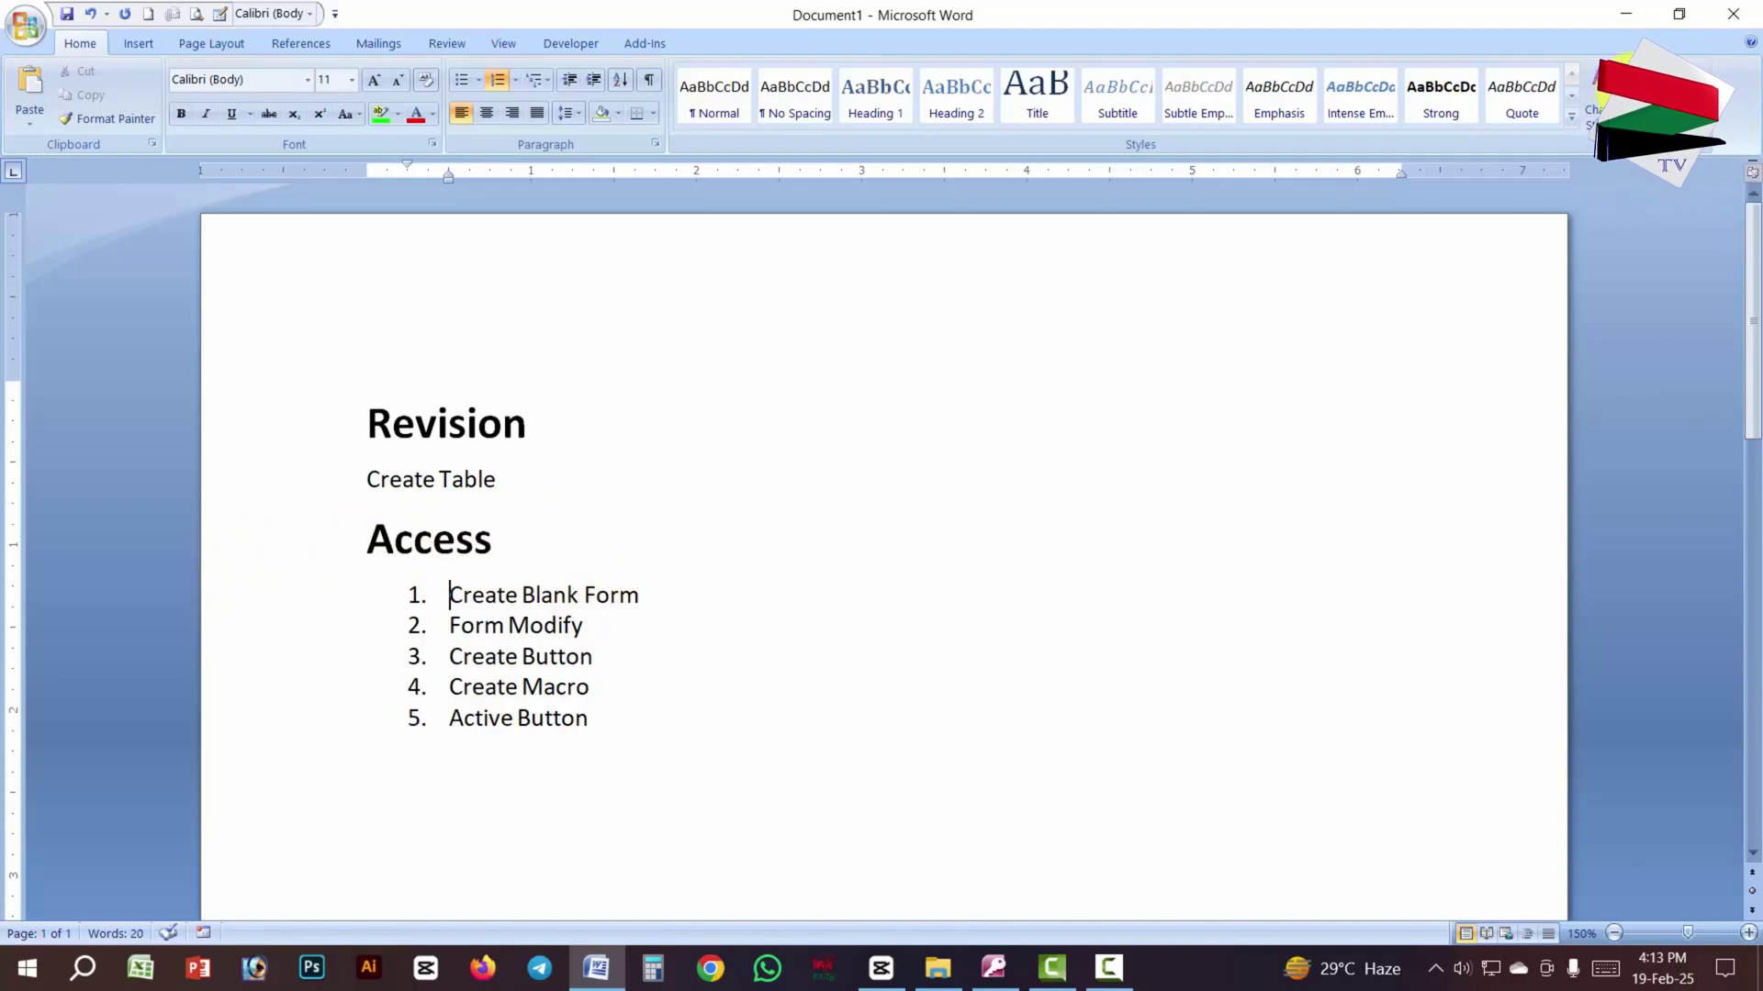
pyautogui.click(1624, 14)
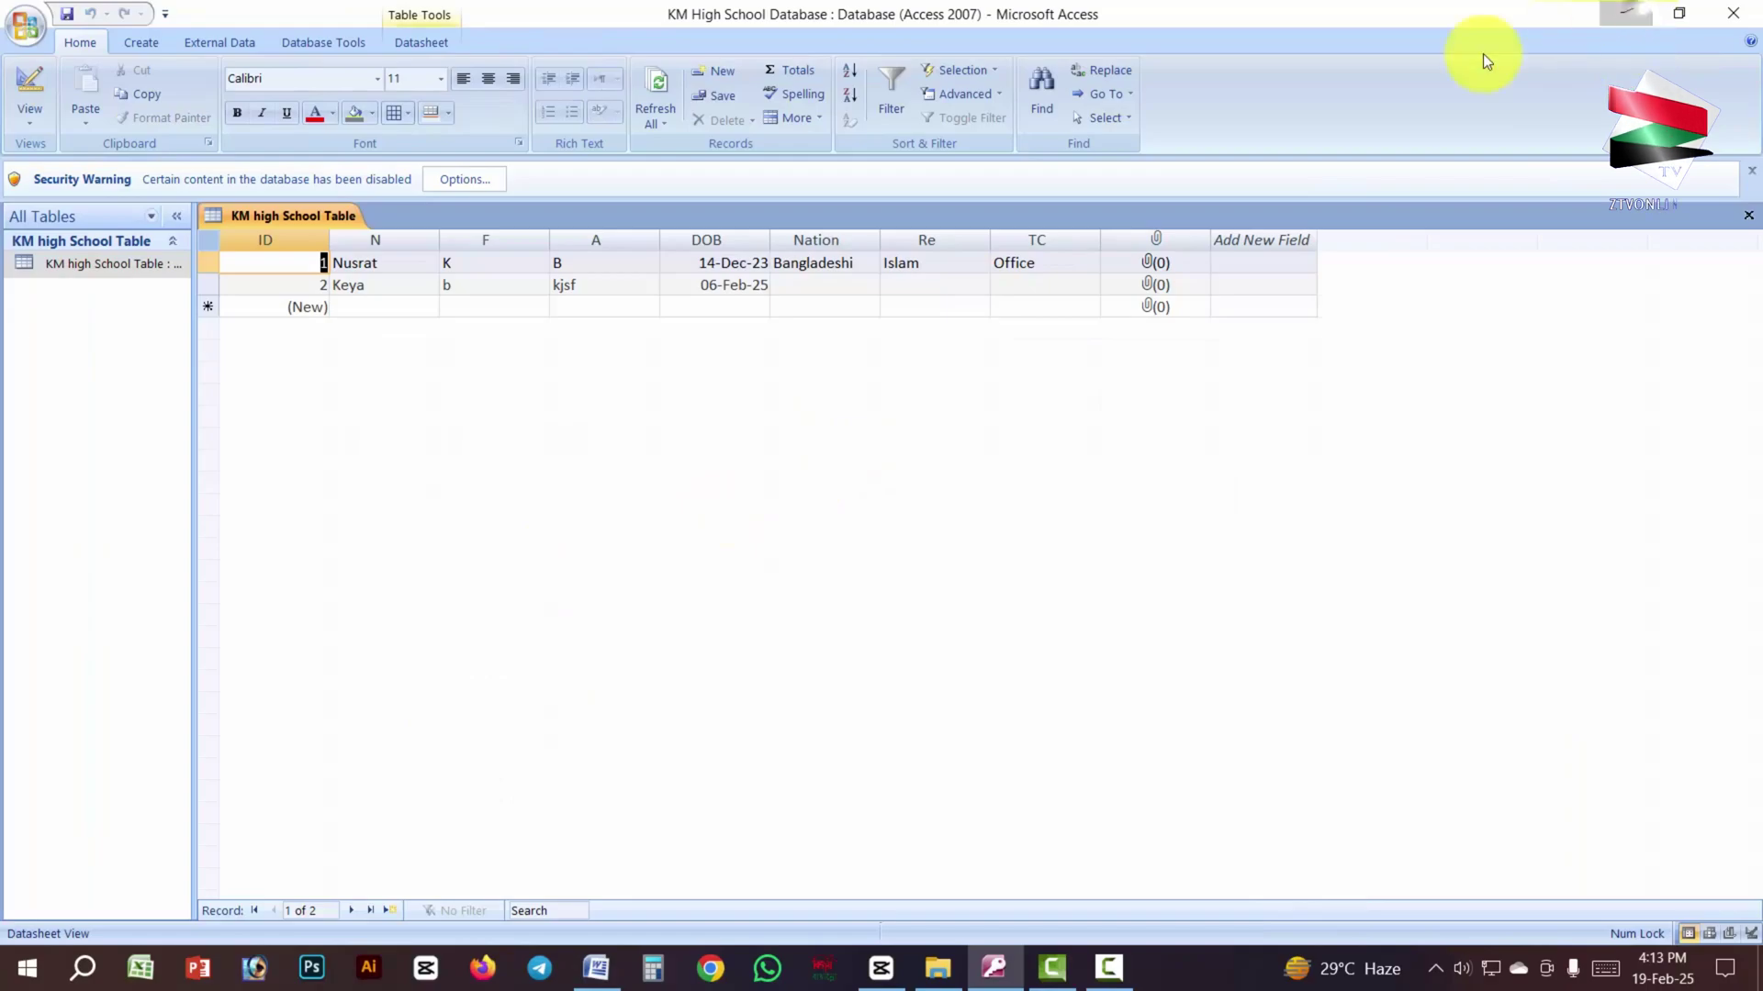
pyautogui.click(1623, 14)
pyautogui.click(1624, 13)
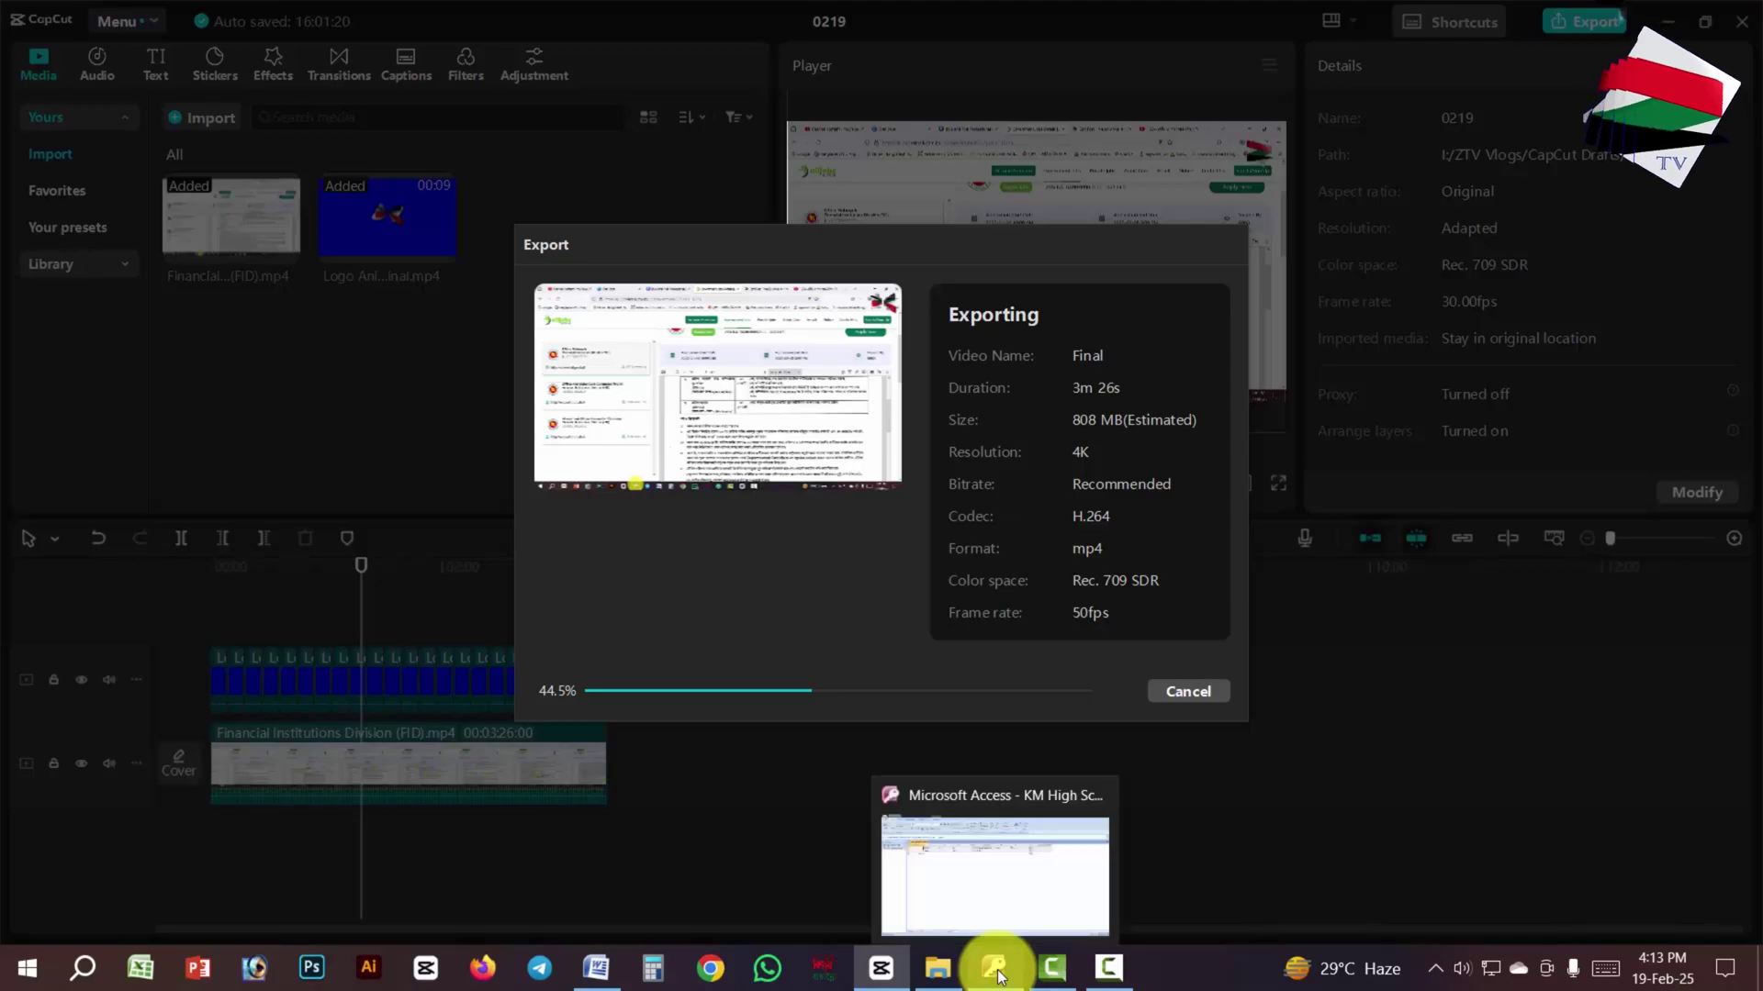
pyautogui.moveTo(602, 966)
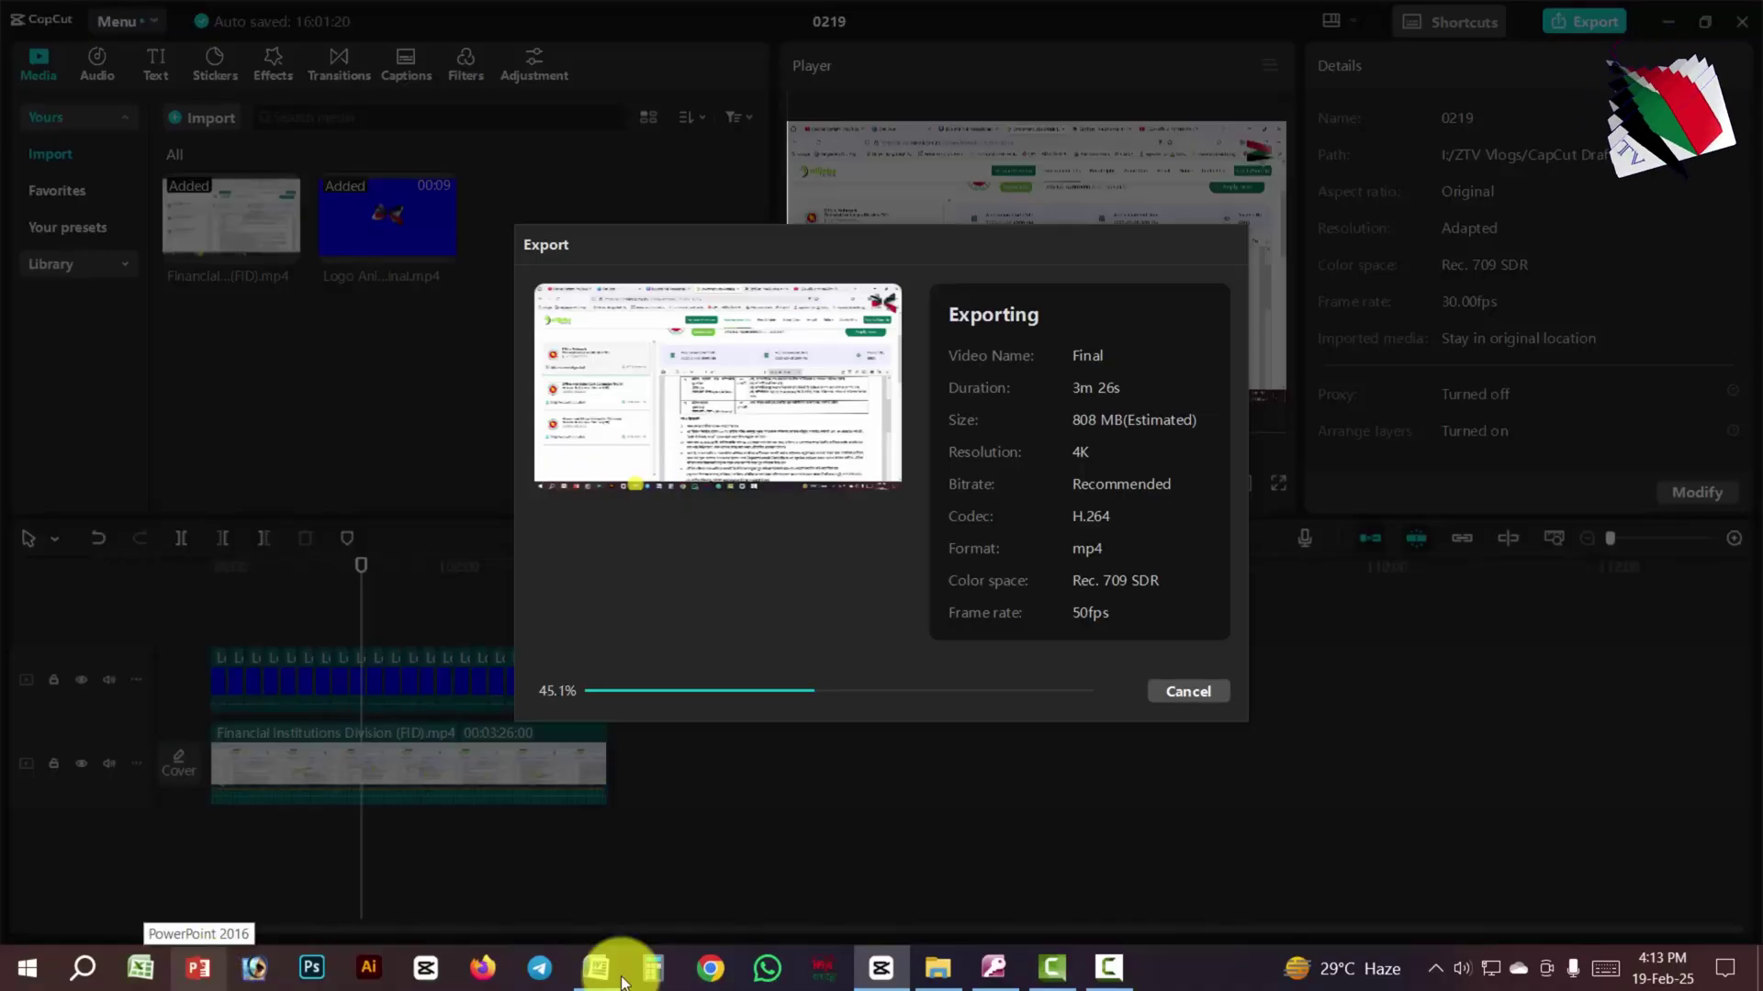
pyautogui.moveTo(994, 971)
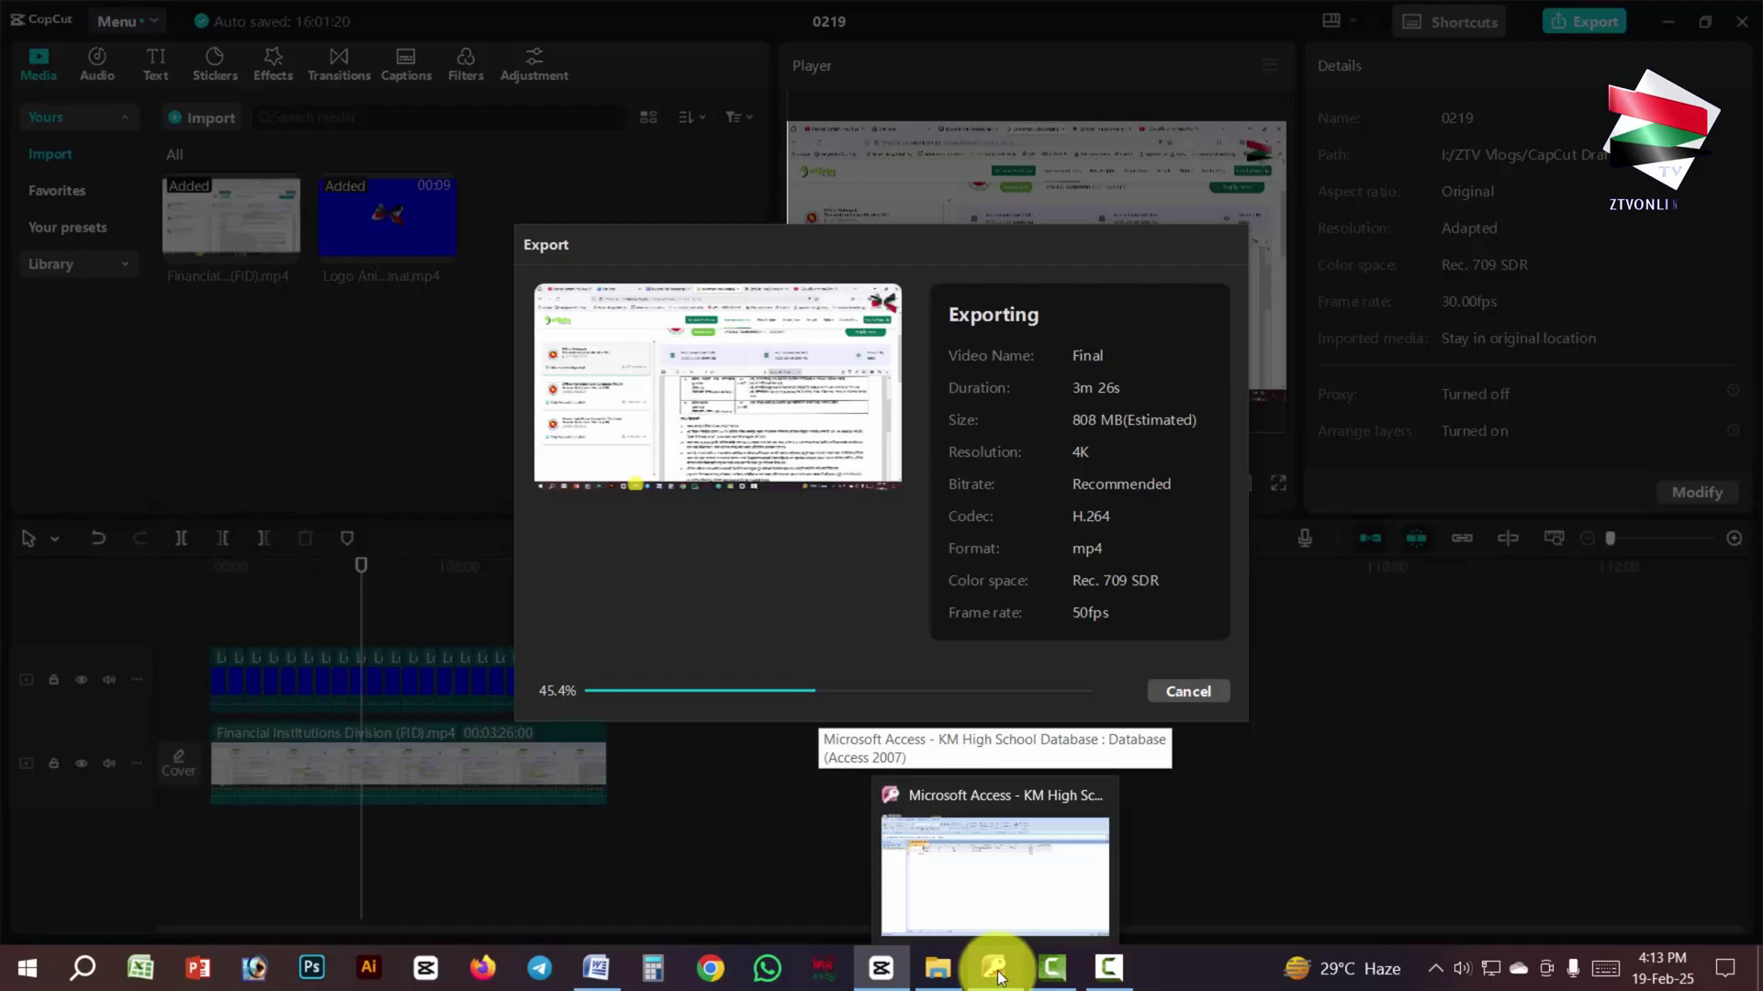
pyautogui.click(996, 971)
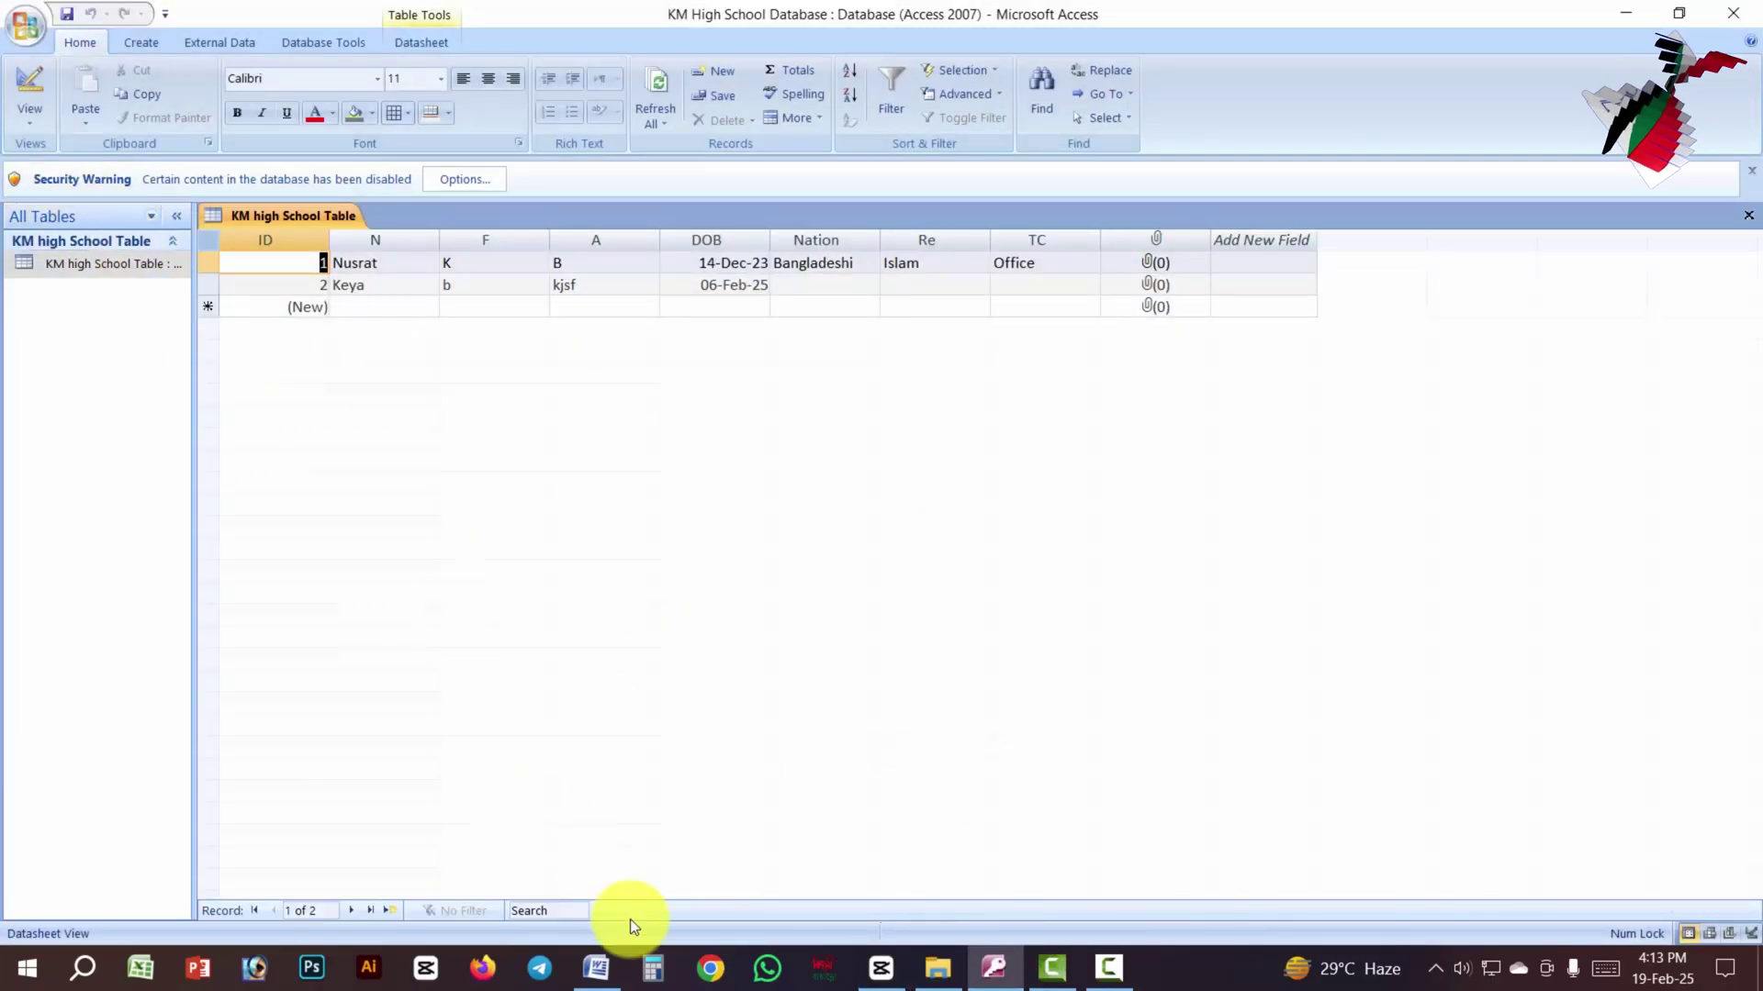
pyautogui.click(606, 966)
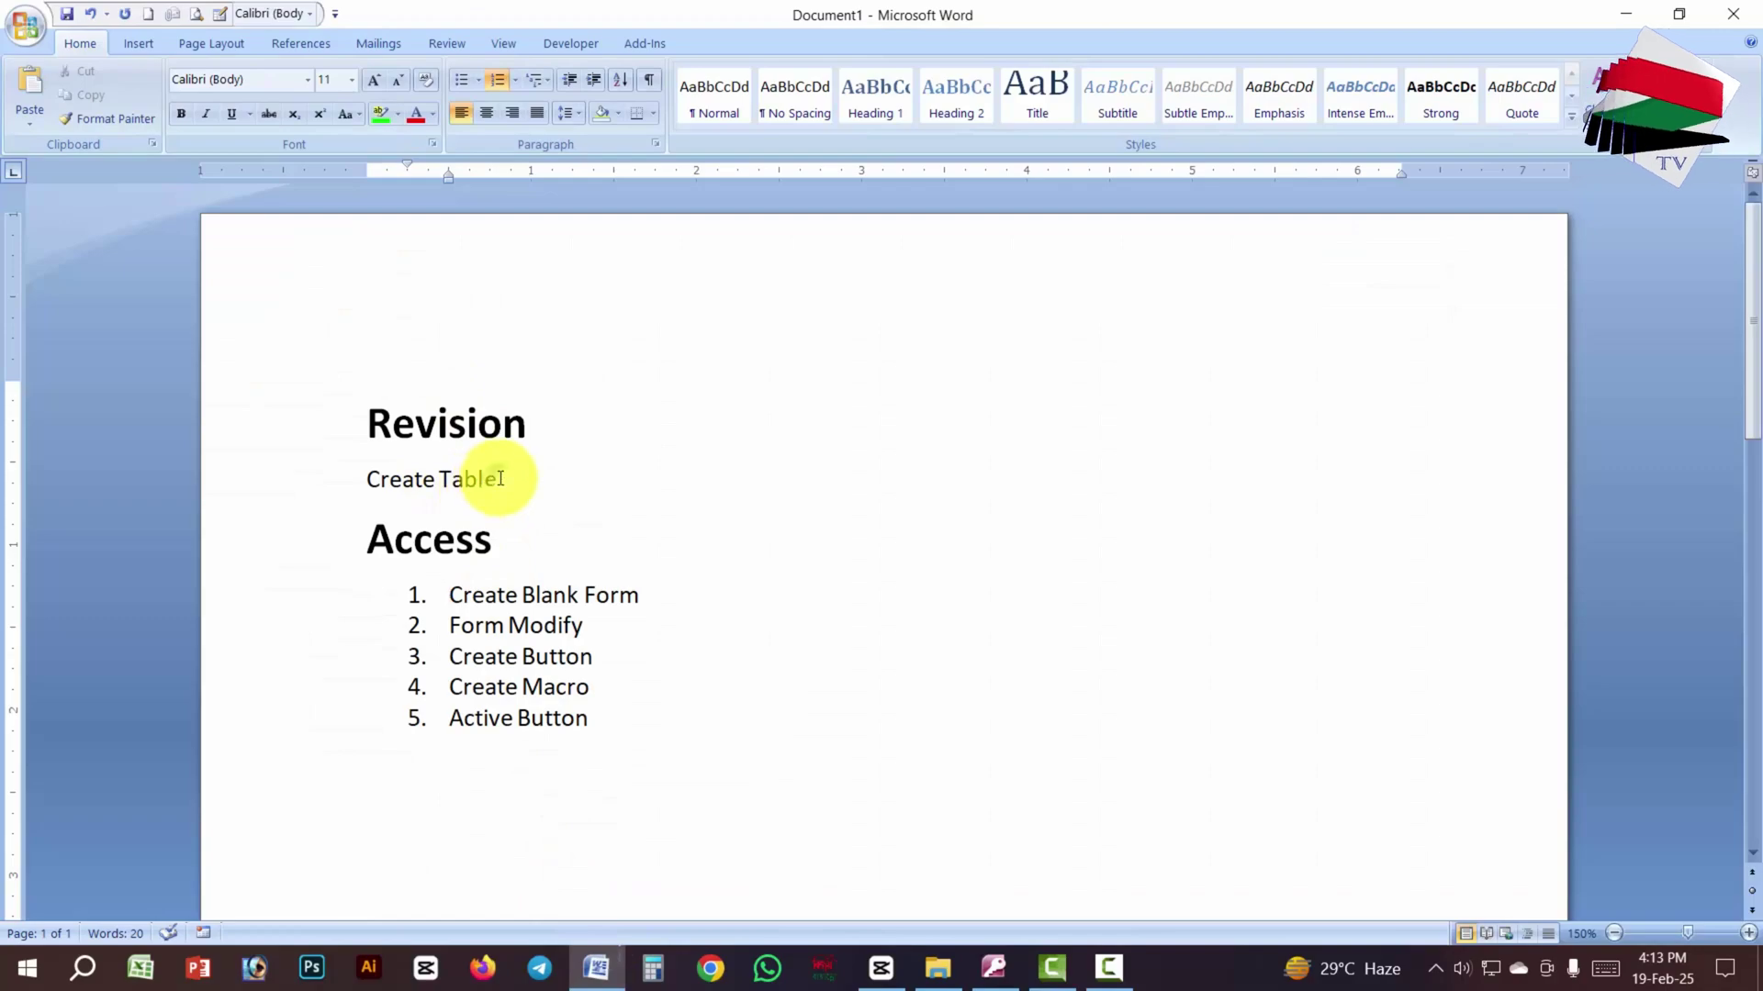
pyautogui.moveTo(511, 478); pyautogui.dragTo(331, 470)
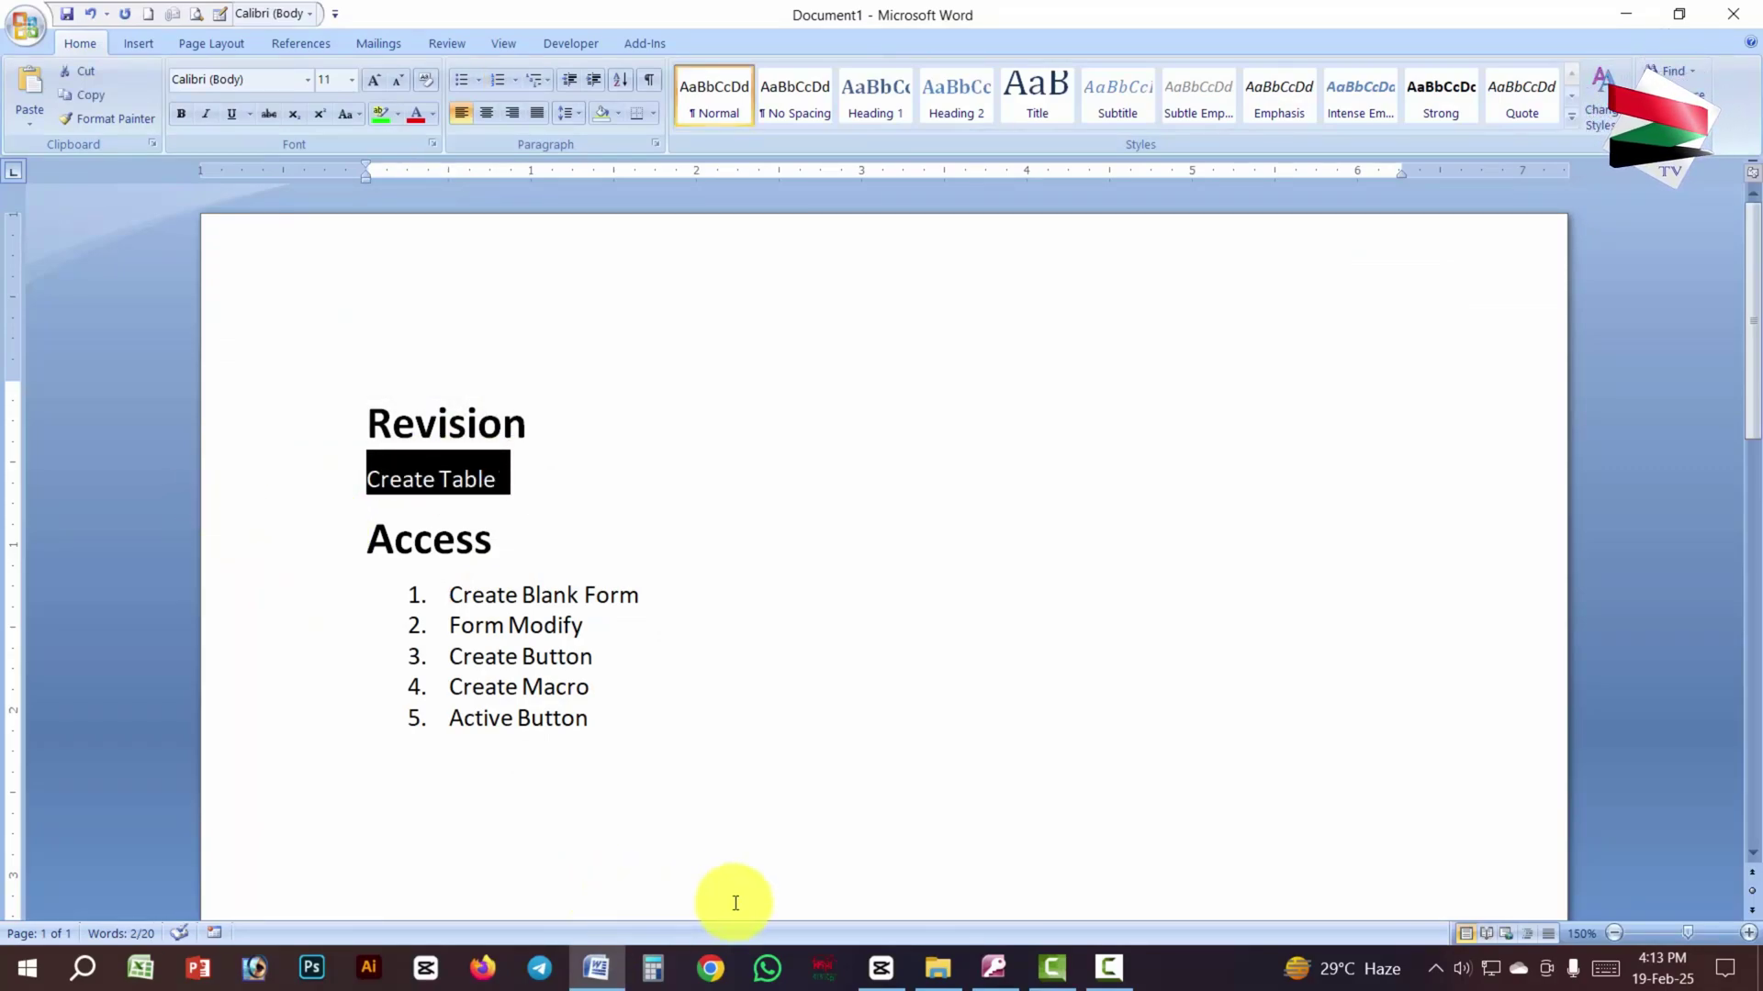
# Step: Switch to the Access database, create a new table, and open it in Design View under the name 78
pyautogui.click(990, 962)
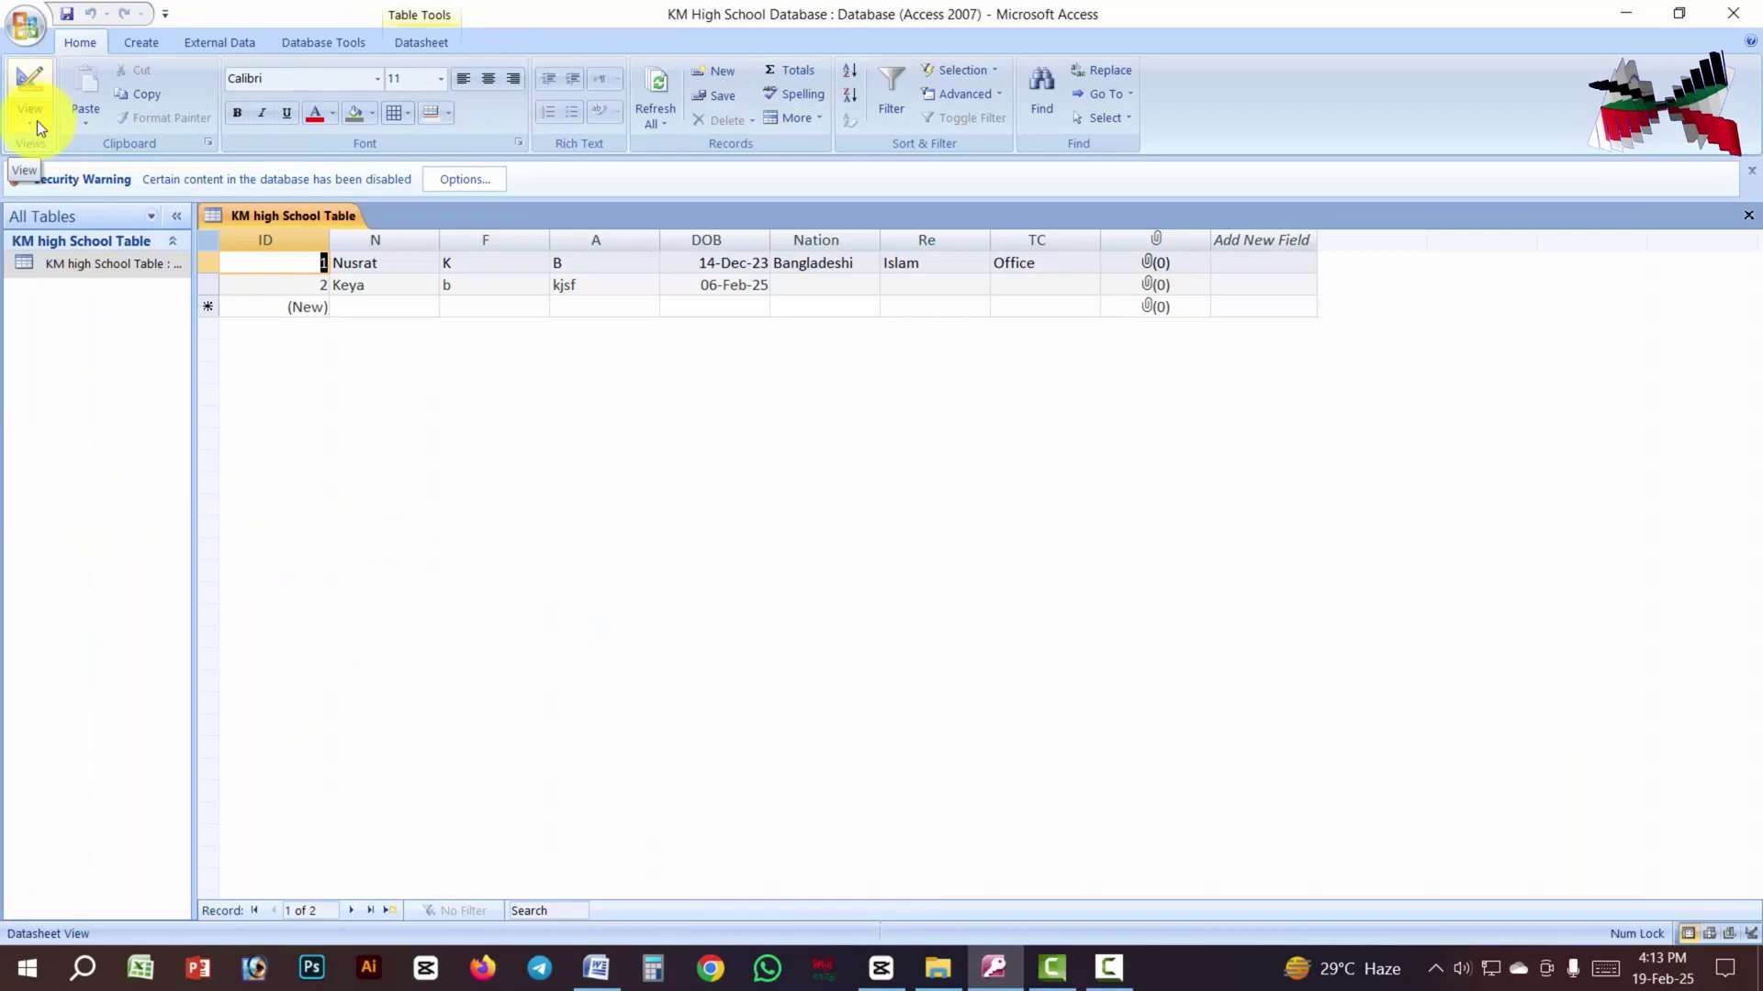
pyautogui.click(145, 47)
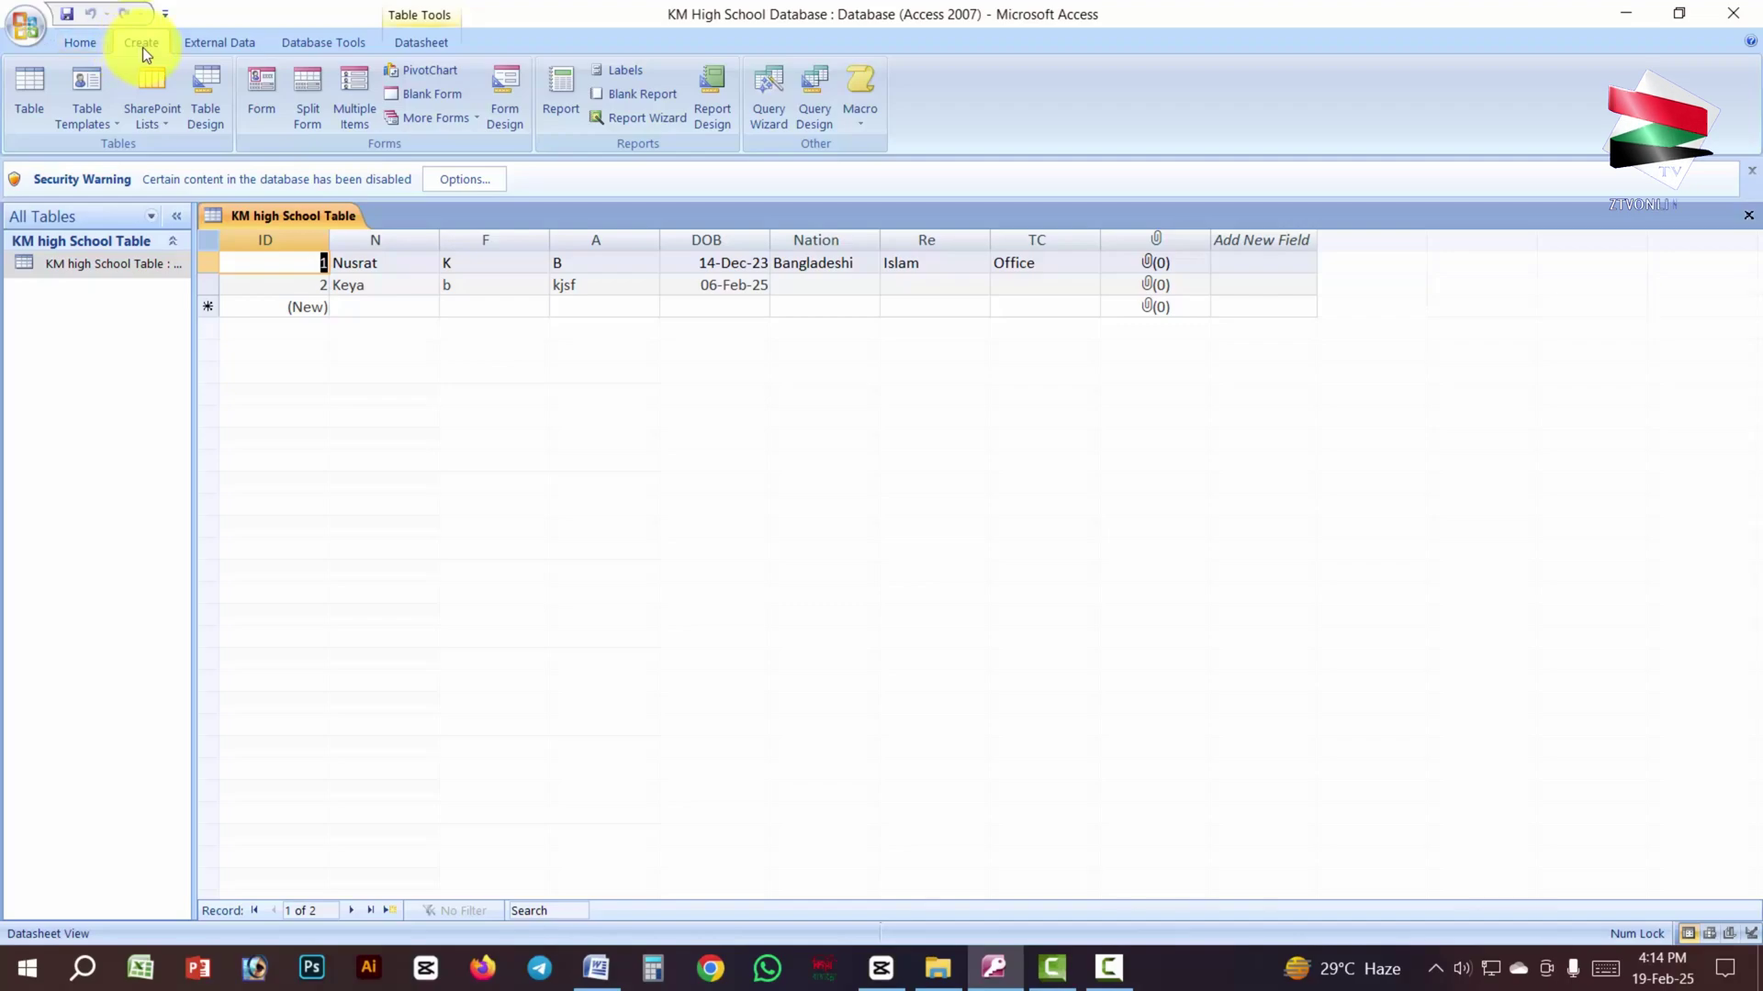
pyautogui.click(31, 91)
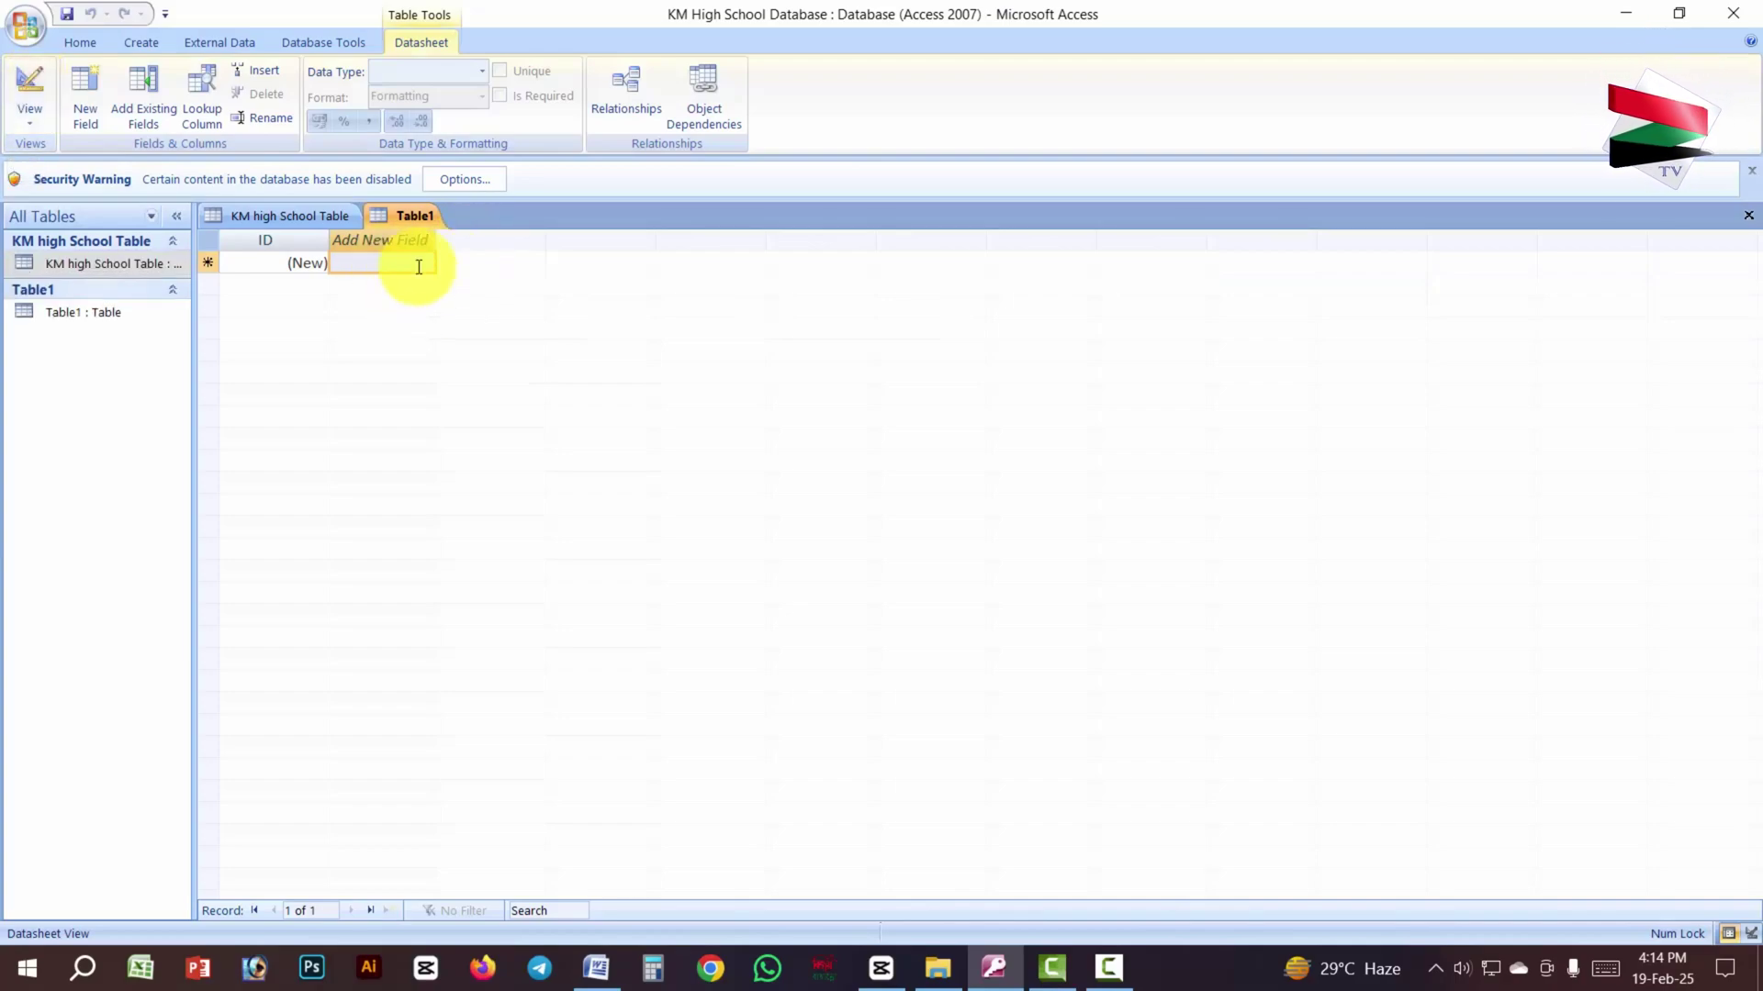
pyautogui.click(35, 124)
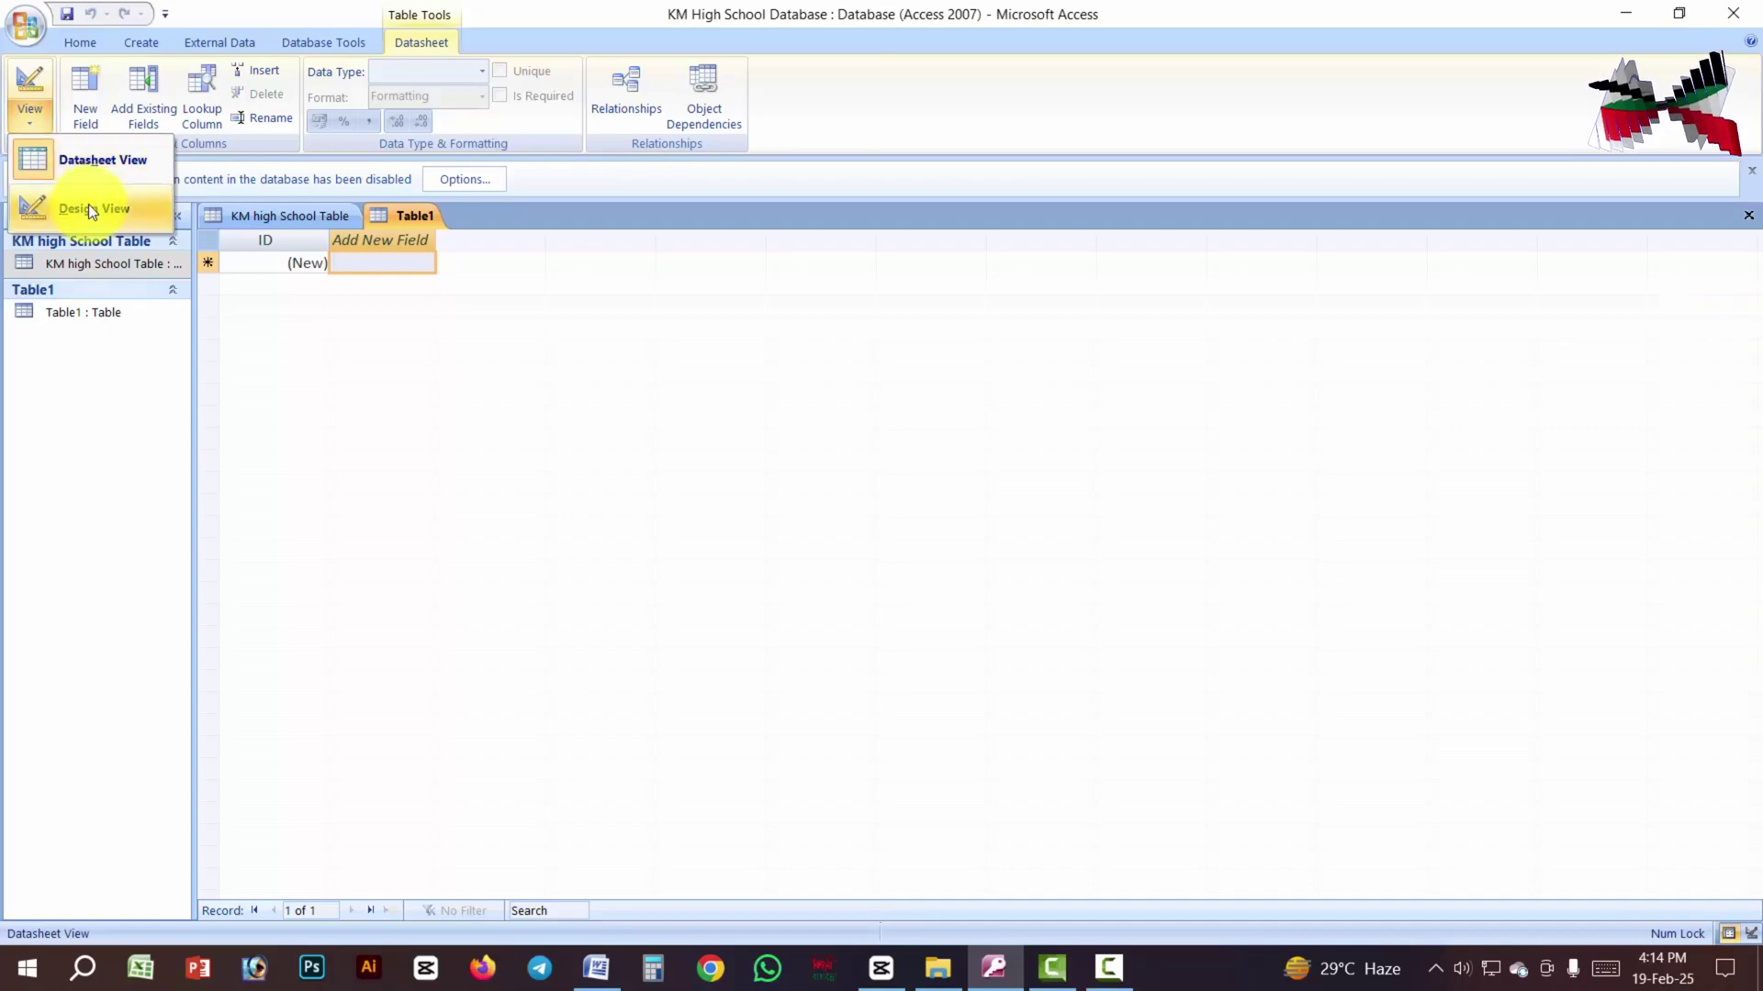
pyautogui.click(89, 208)
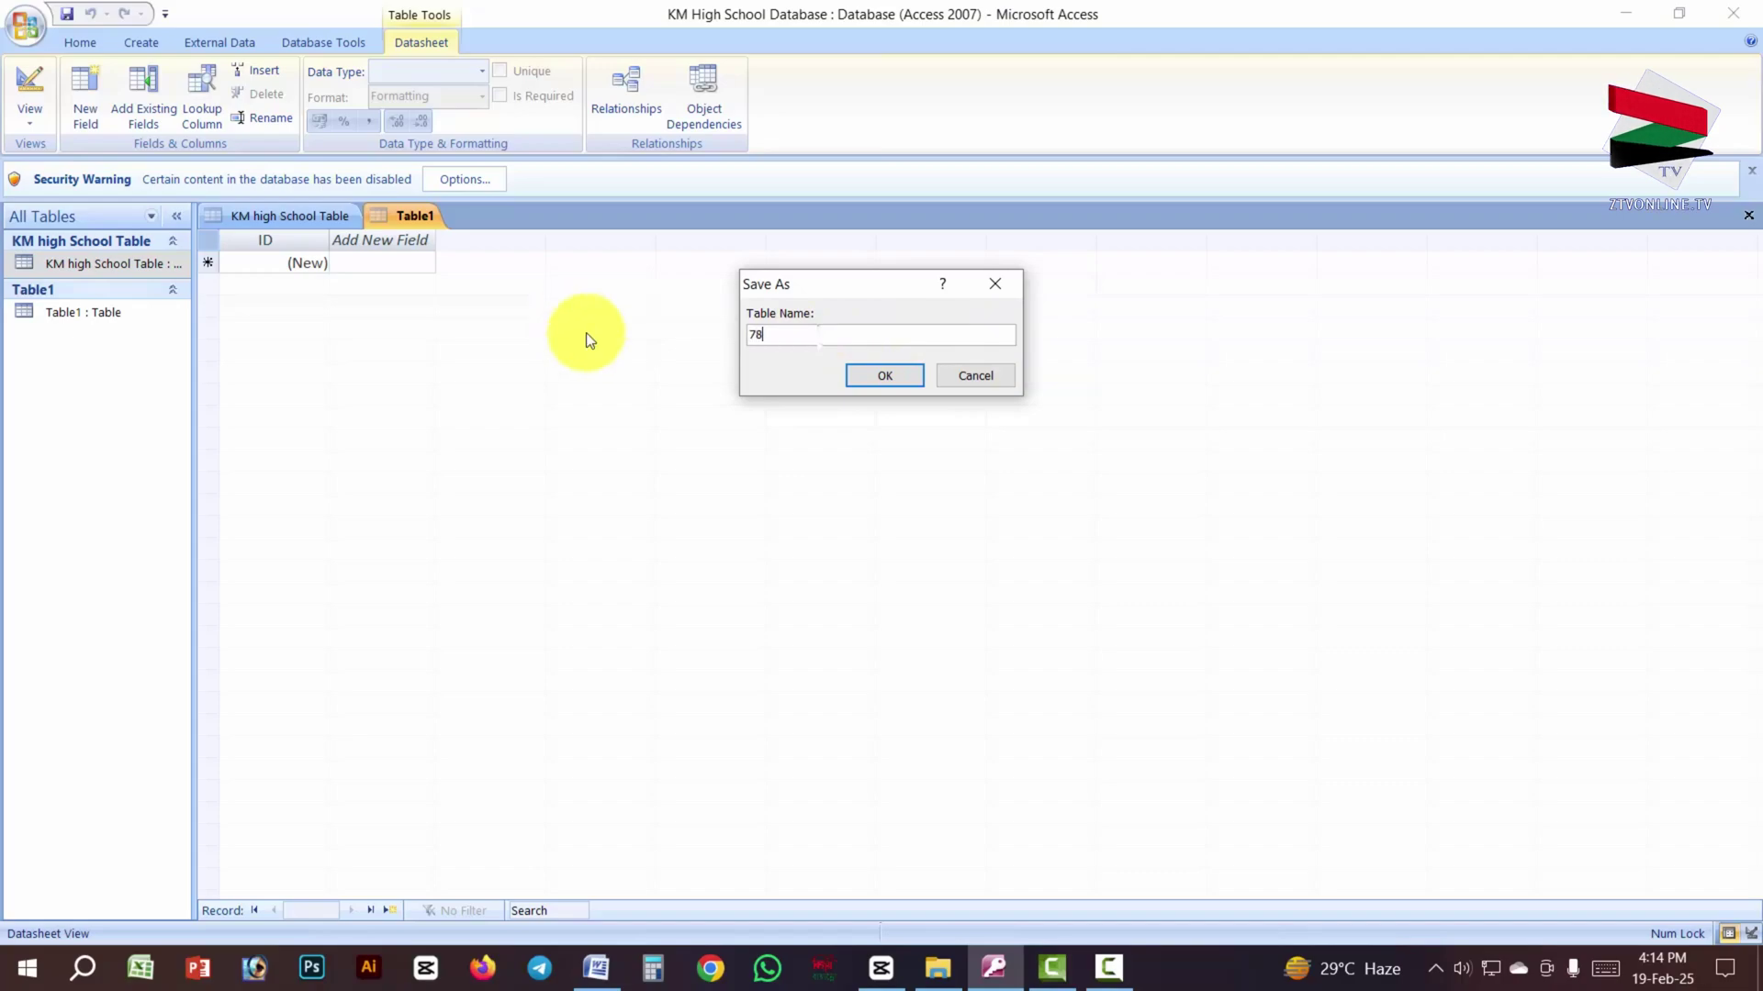
pyautogui.click(890, 377)
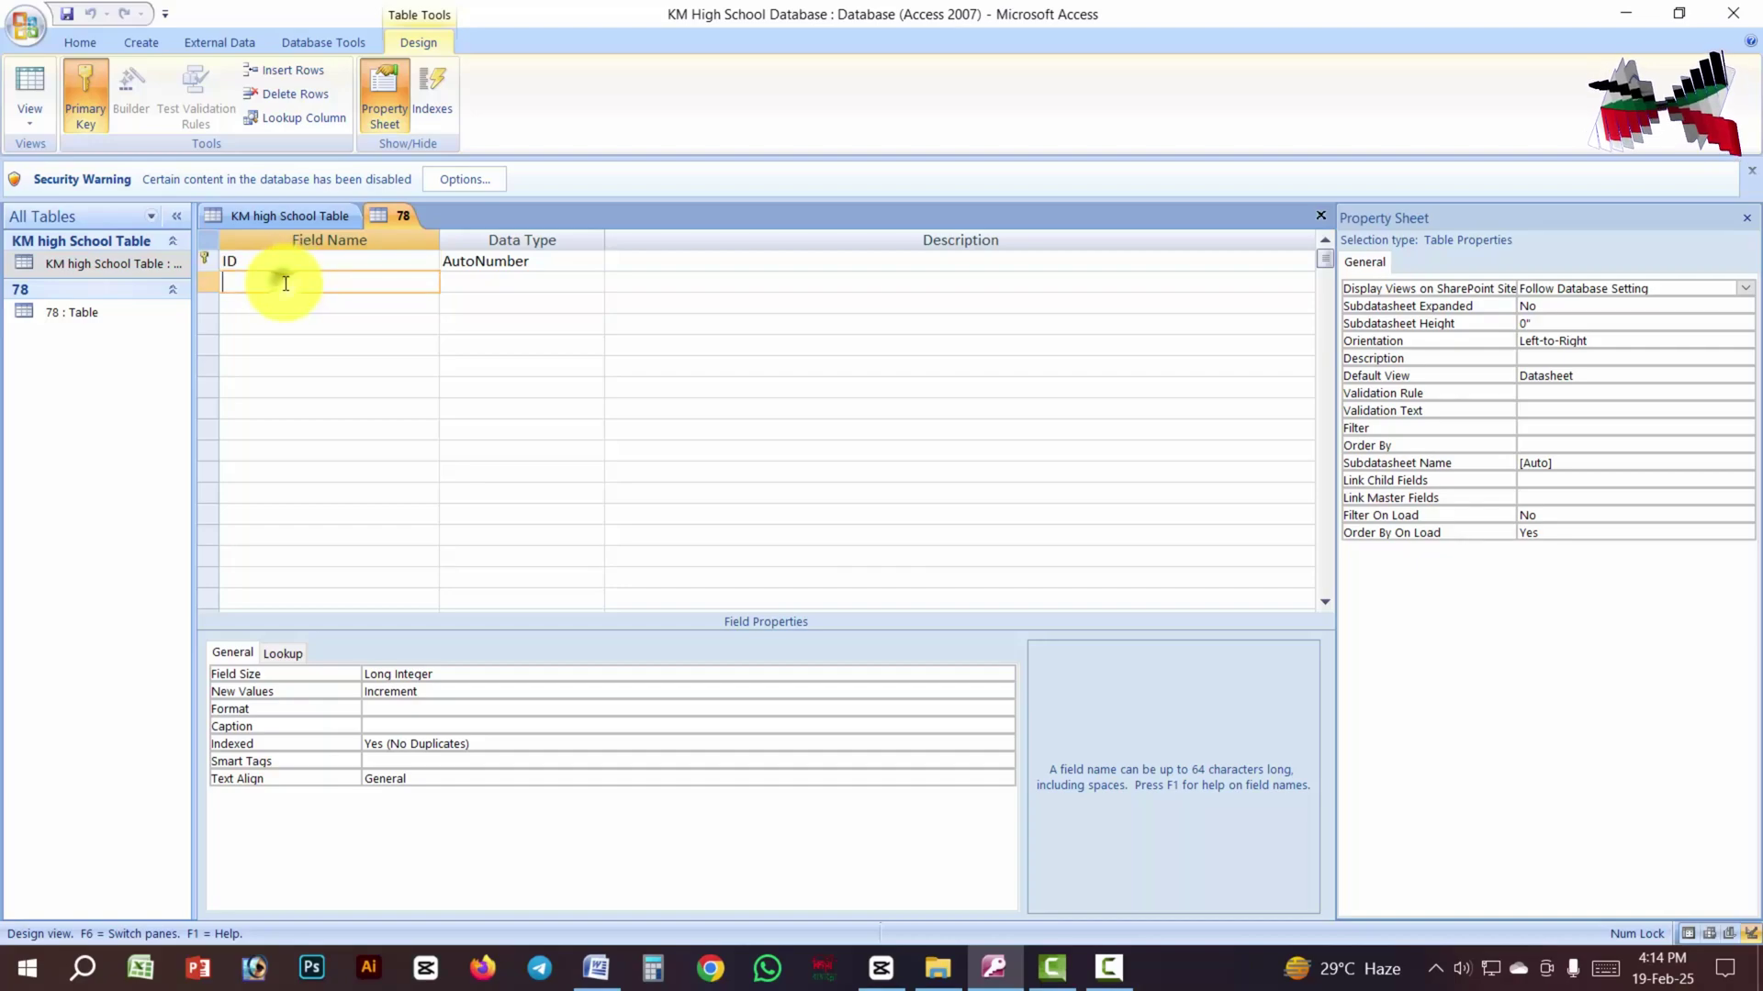
# Step: Look over the empty field name rows of table 78 in Design View
pyautogui.click(254, 294)
pyautogui.click(261, 337)
pyautogui.click(265, 367)
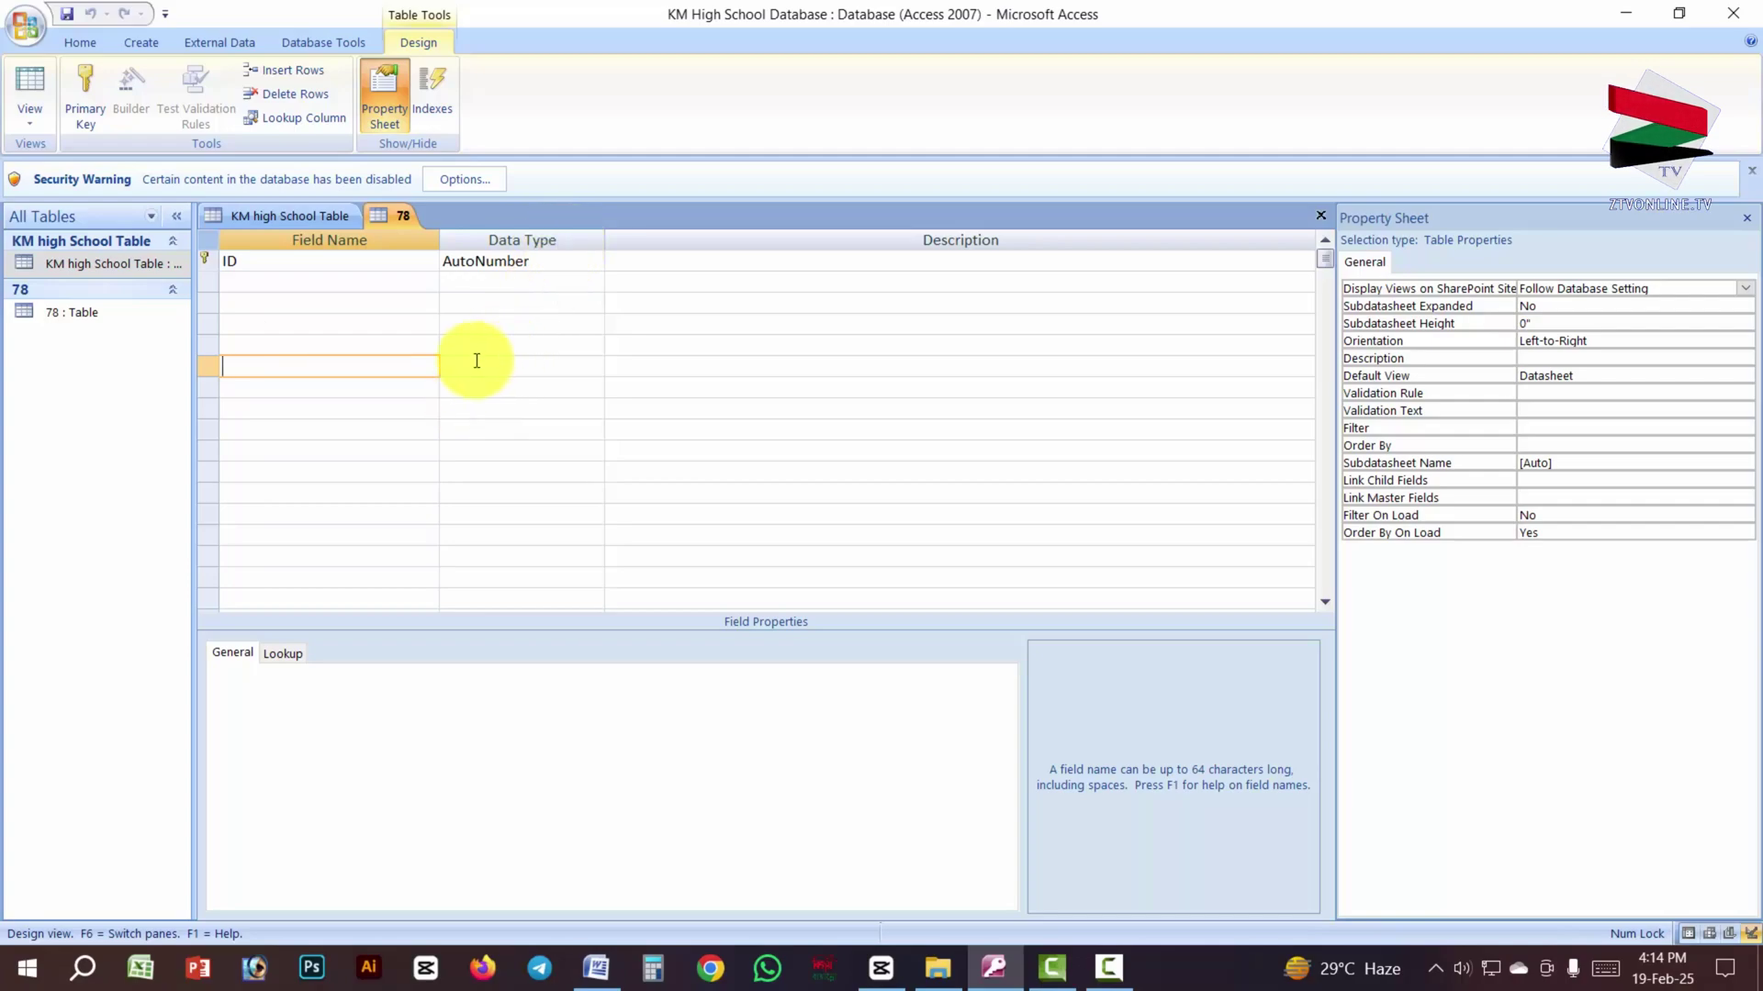
pyautogui.click(258, 281)
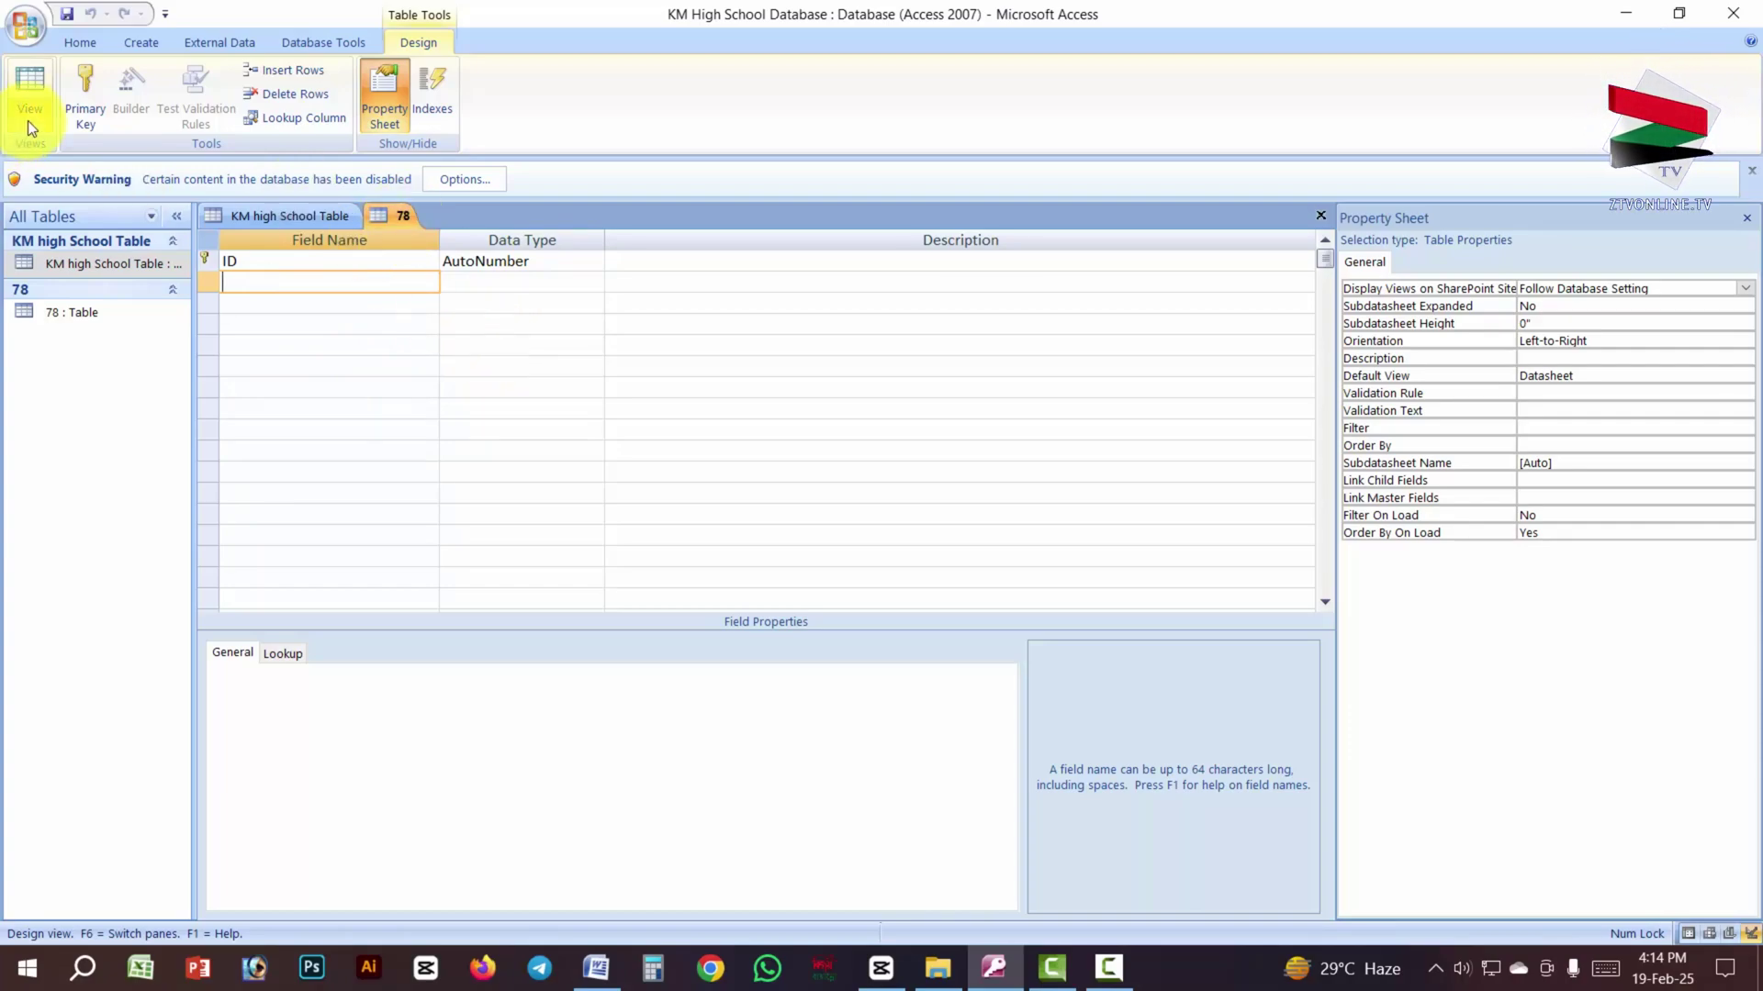
# Step: Show KM high School Table in Datasheet View and examine its student records
pyautogui.click(288, 215)
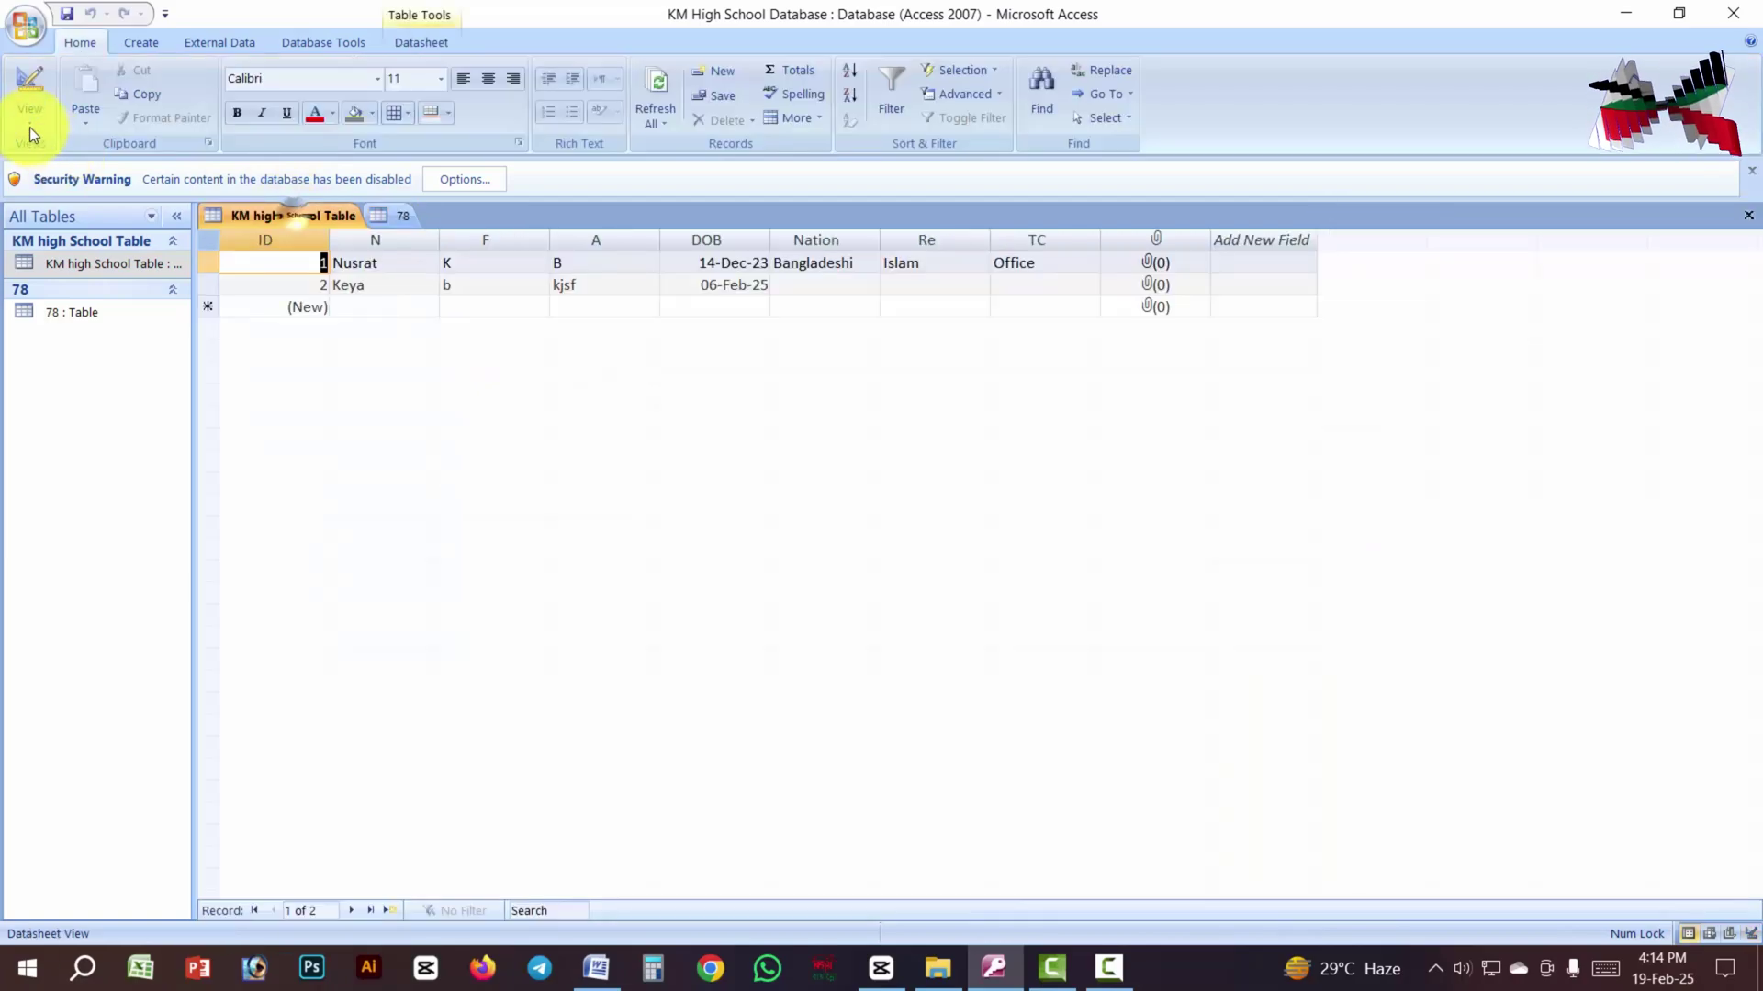
pyautogui.click(30, 124)
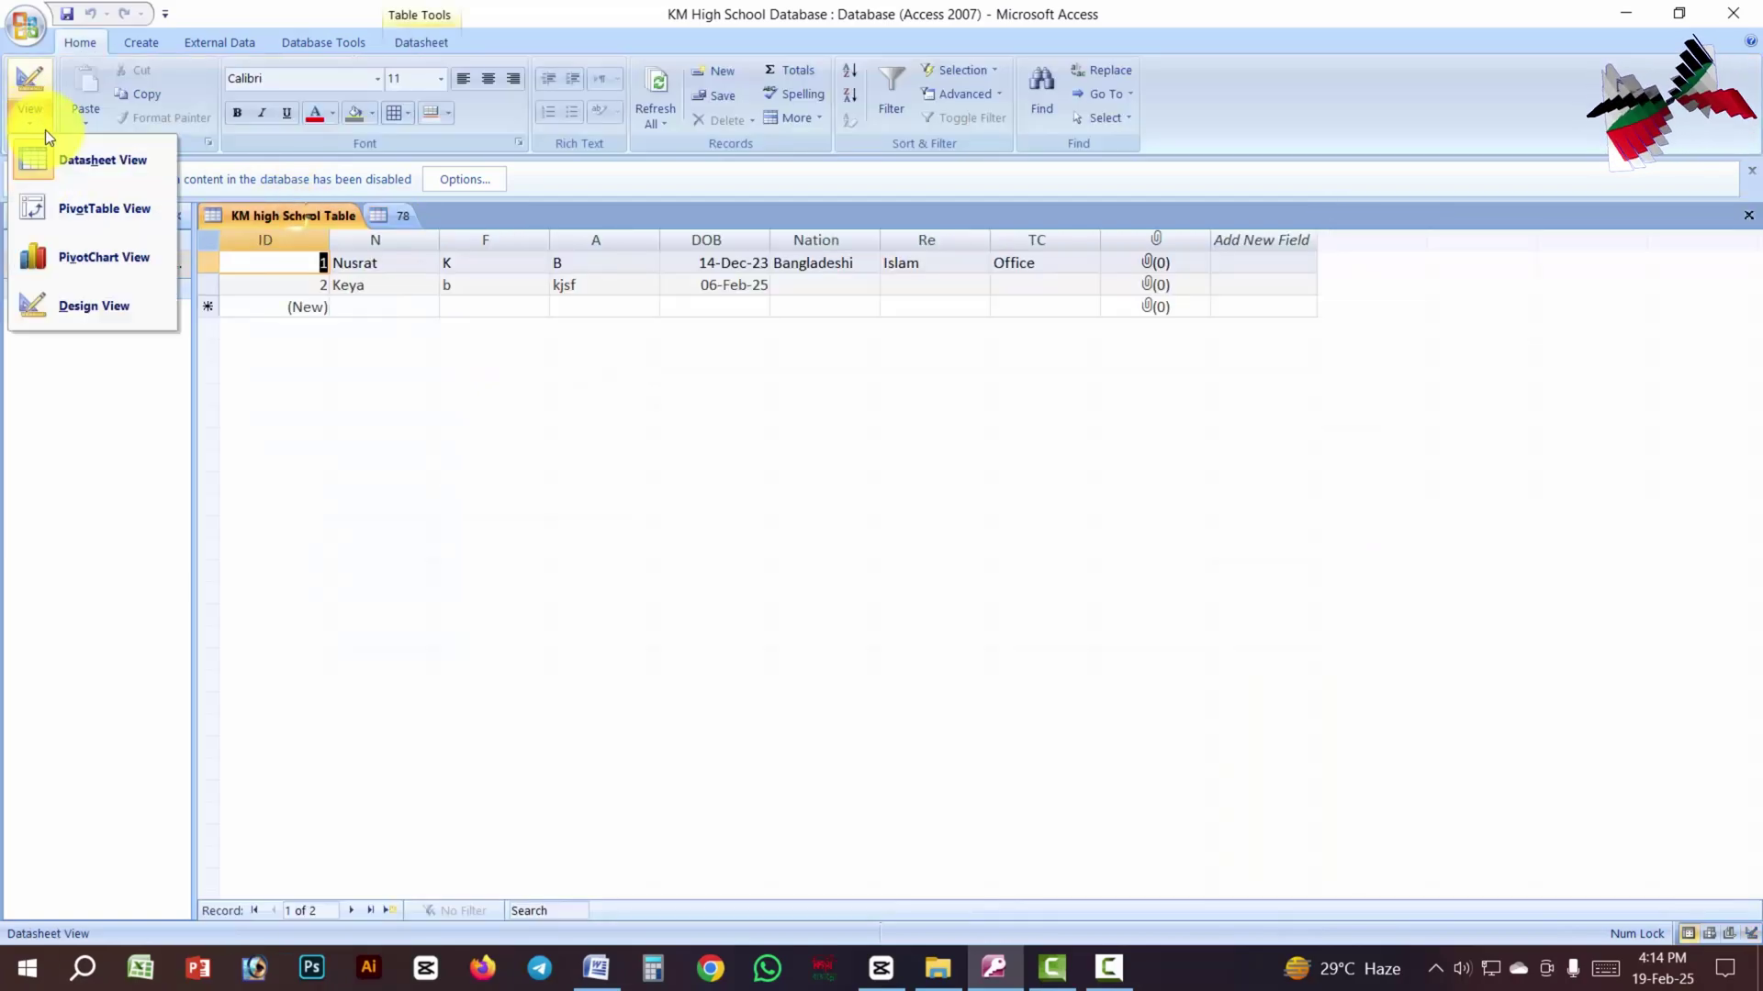
pyautogui.click(129, 162)
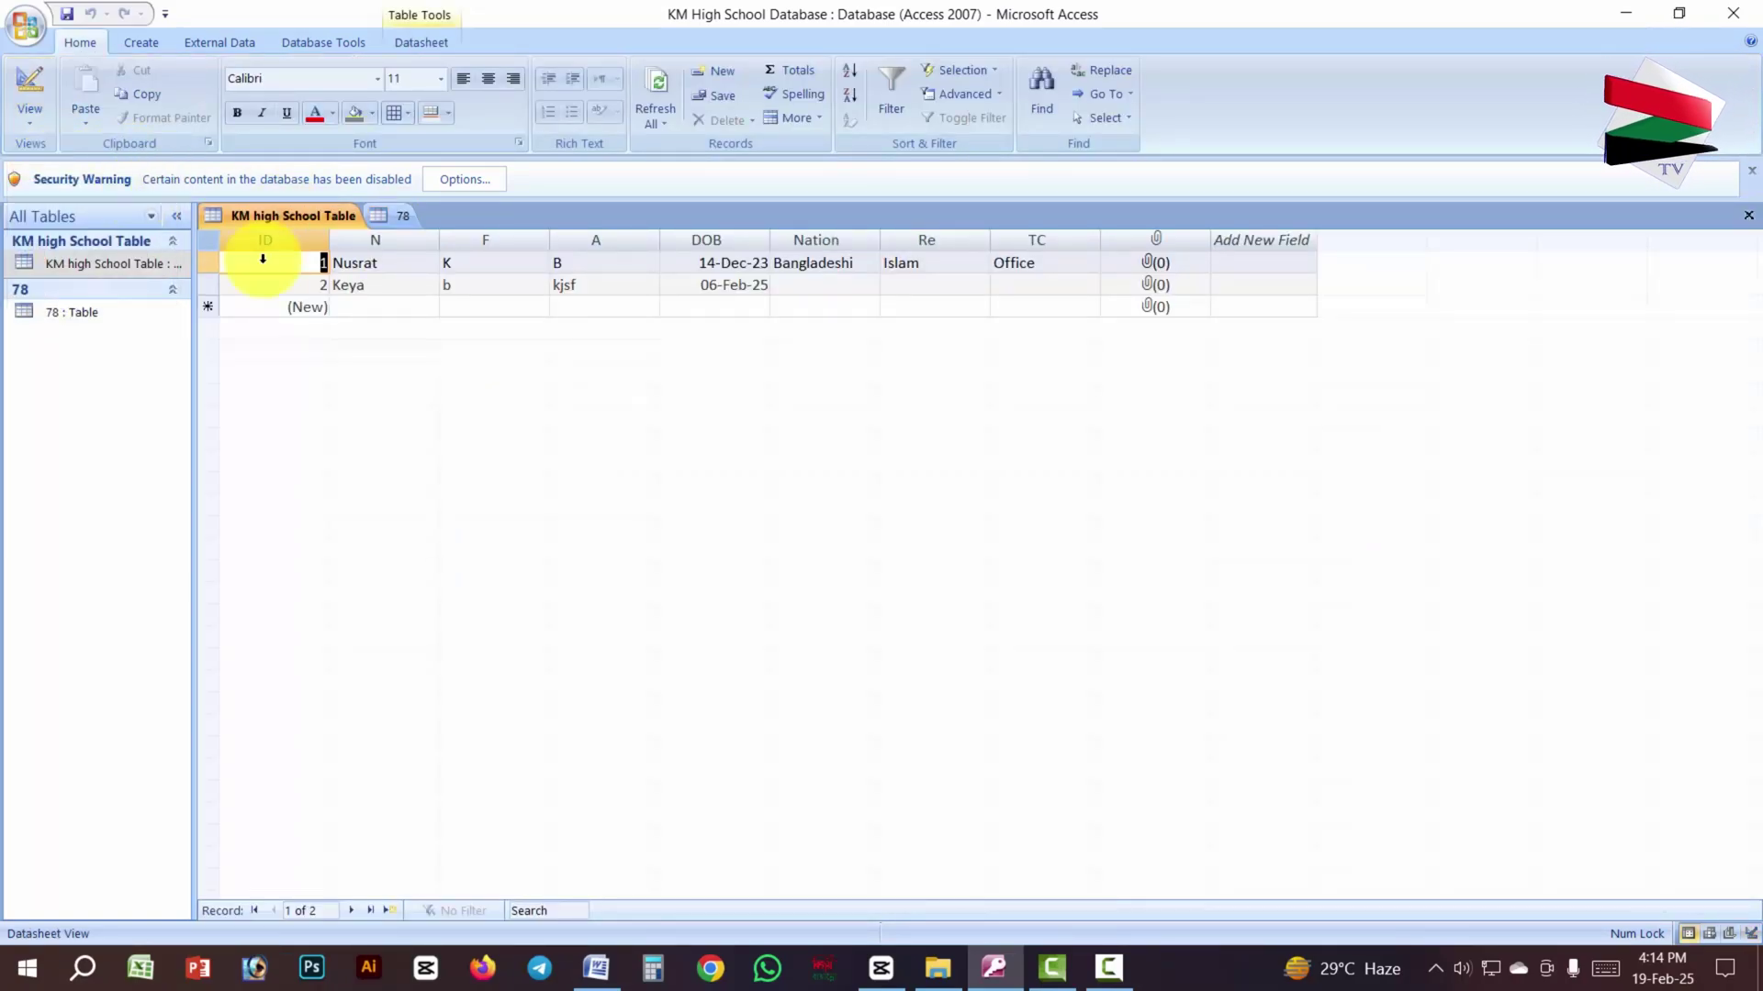
pyautogui.click(400, 262)
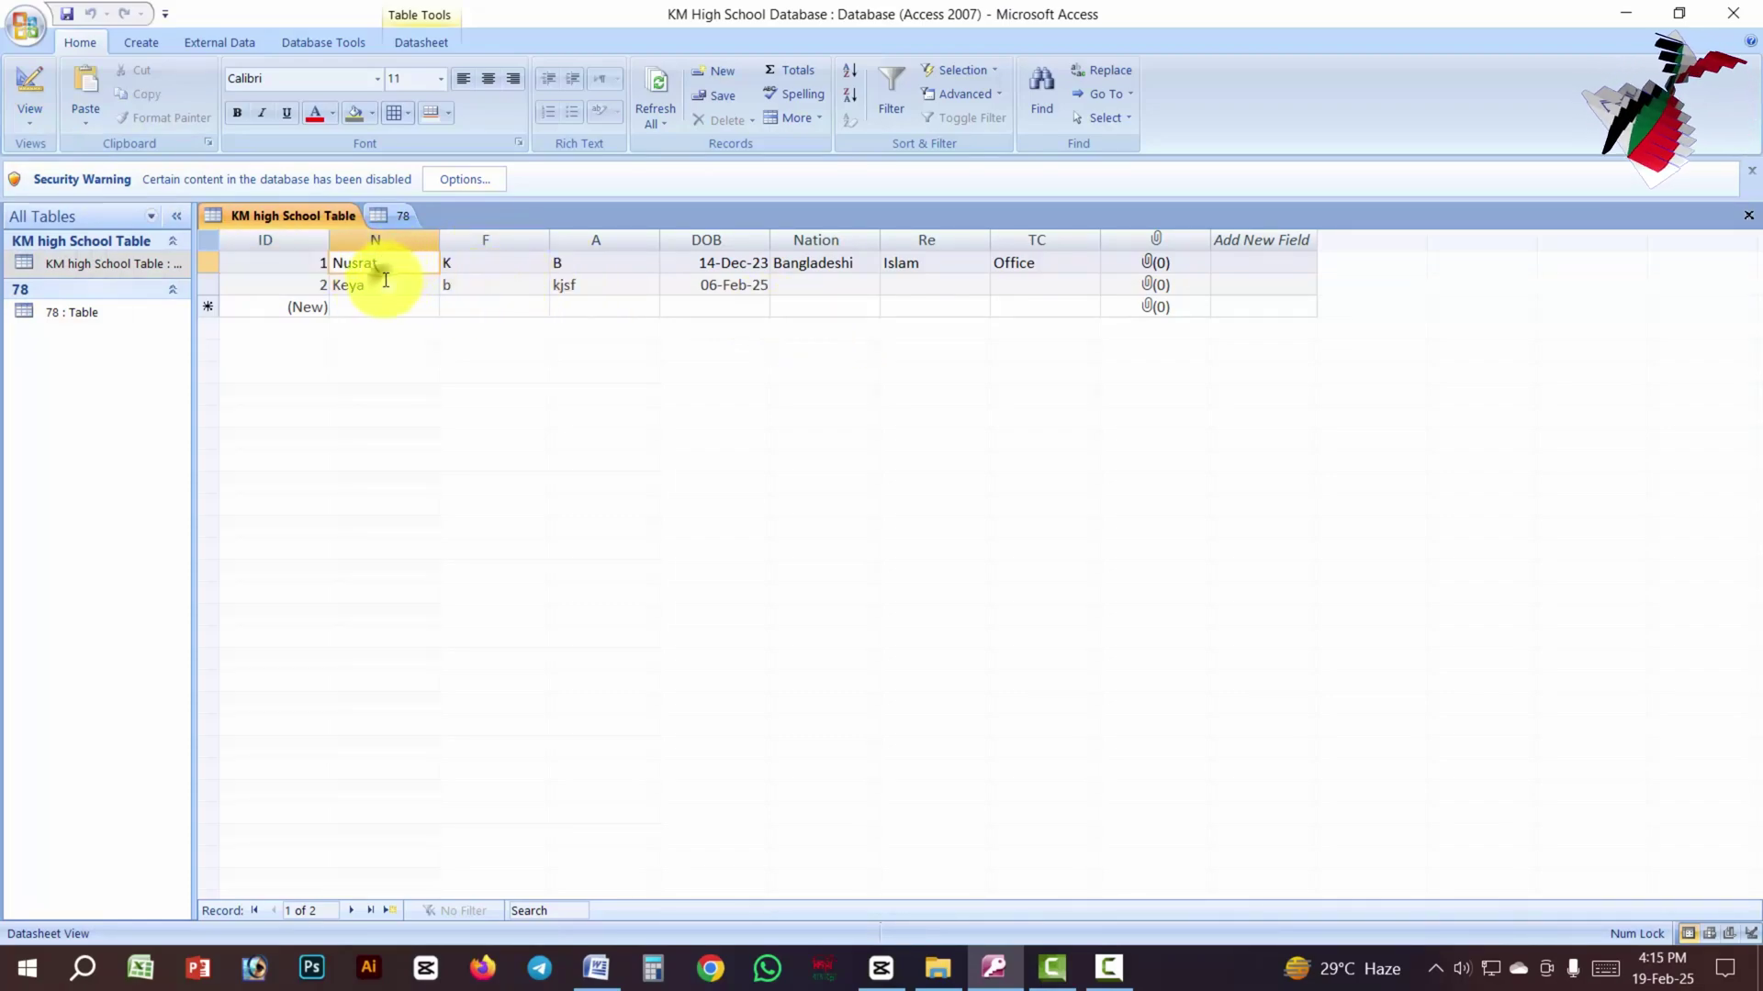
pyautogui.click(385, 281)
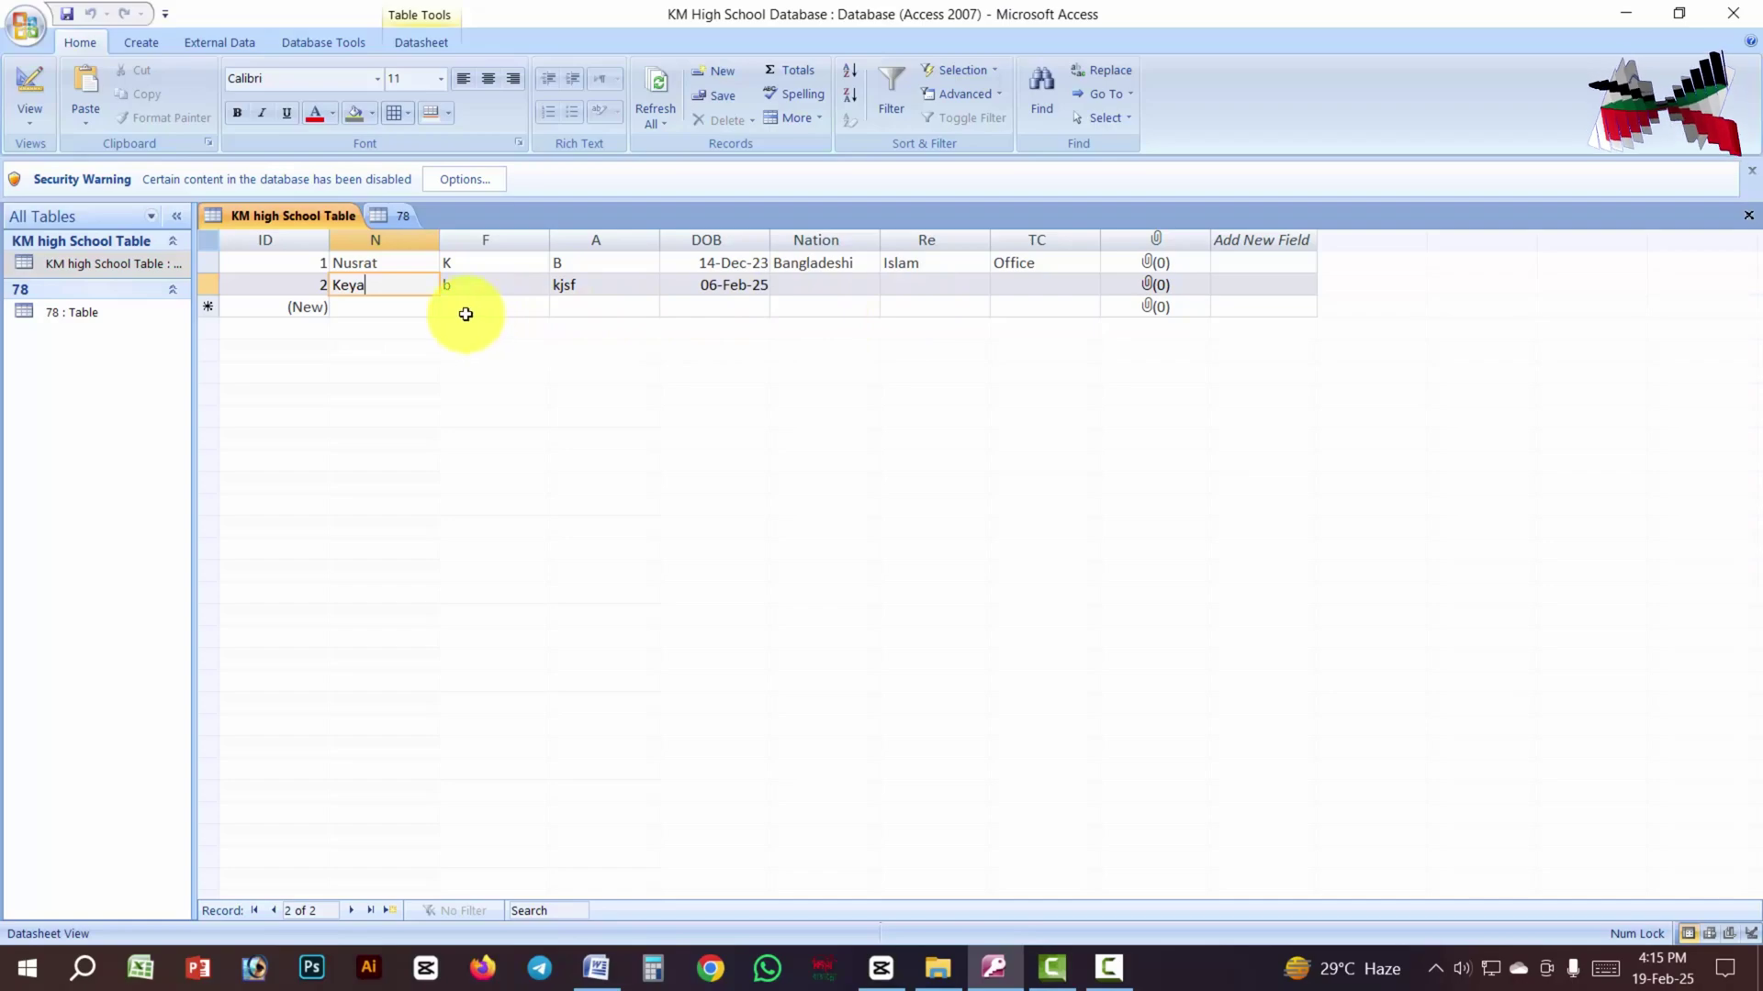
# Step: Close the open table 78 and select it in the list of database tables
pyautogui.click(400, 215)
pyautogui.rightClick(400, 215)
pyautogui.click(468, 309)
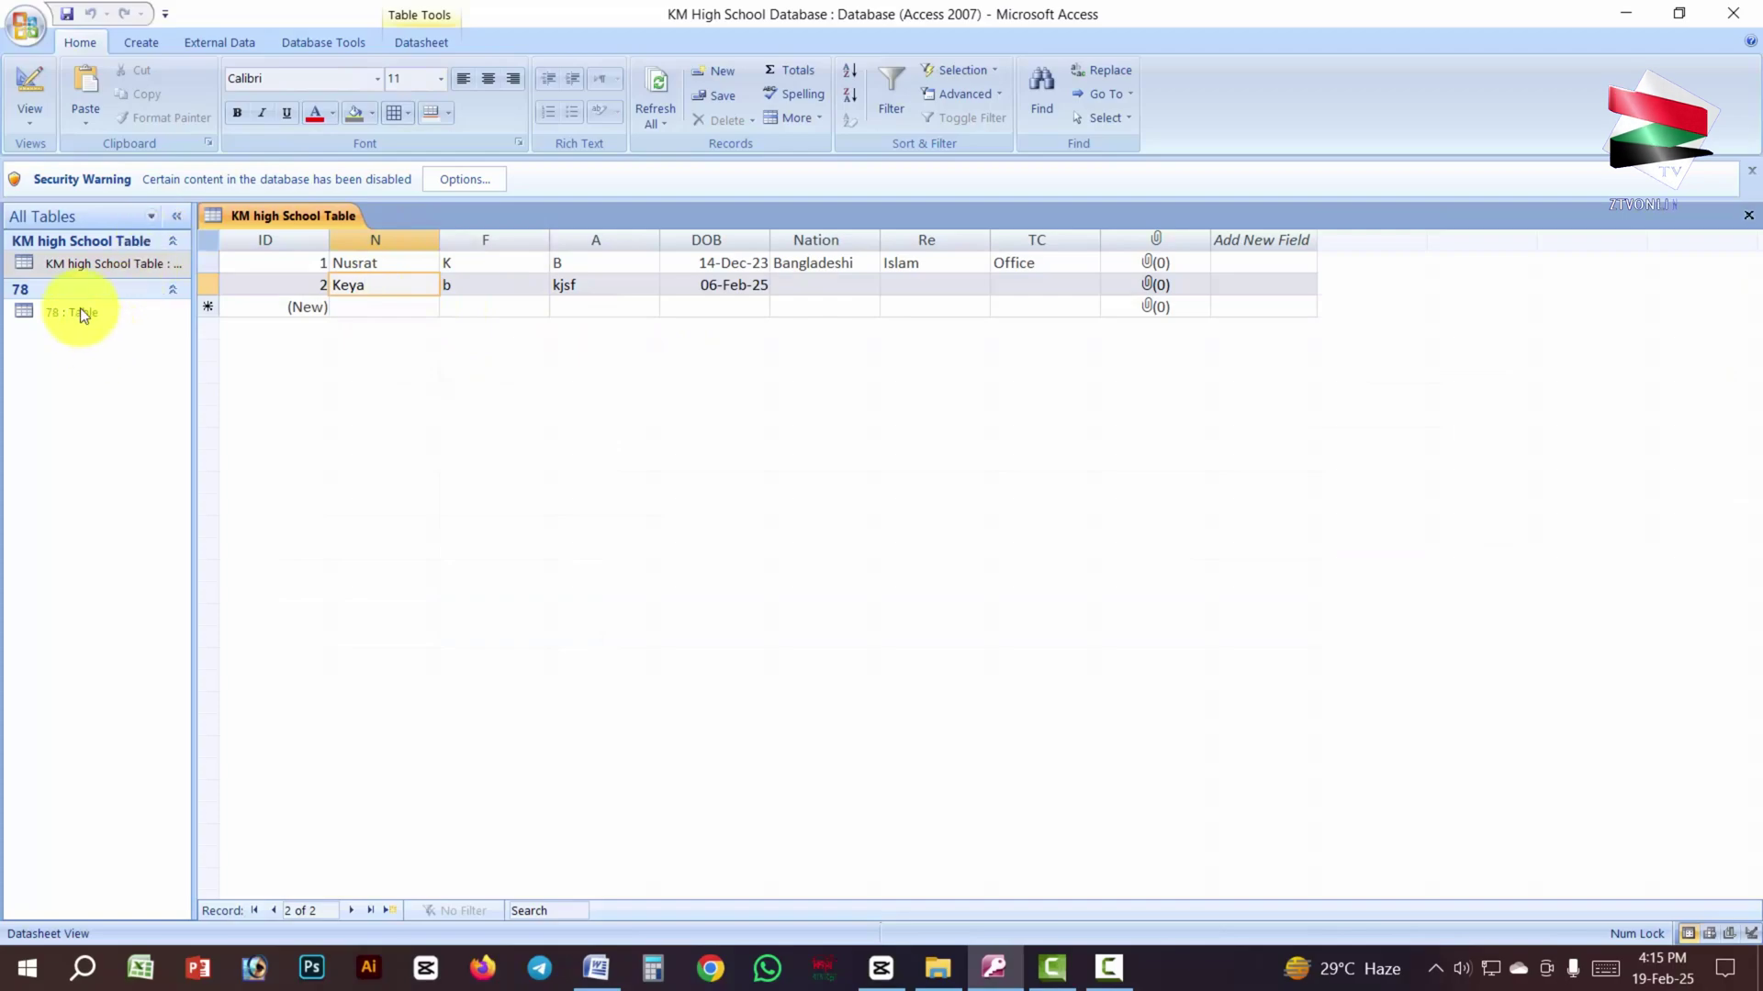
pyautogui.click(81, 312)
# Step: Switch to the Word outline and review the five Access topics and the Create Table revision line
pyautogui.click(606, 967)
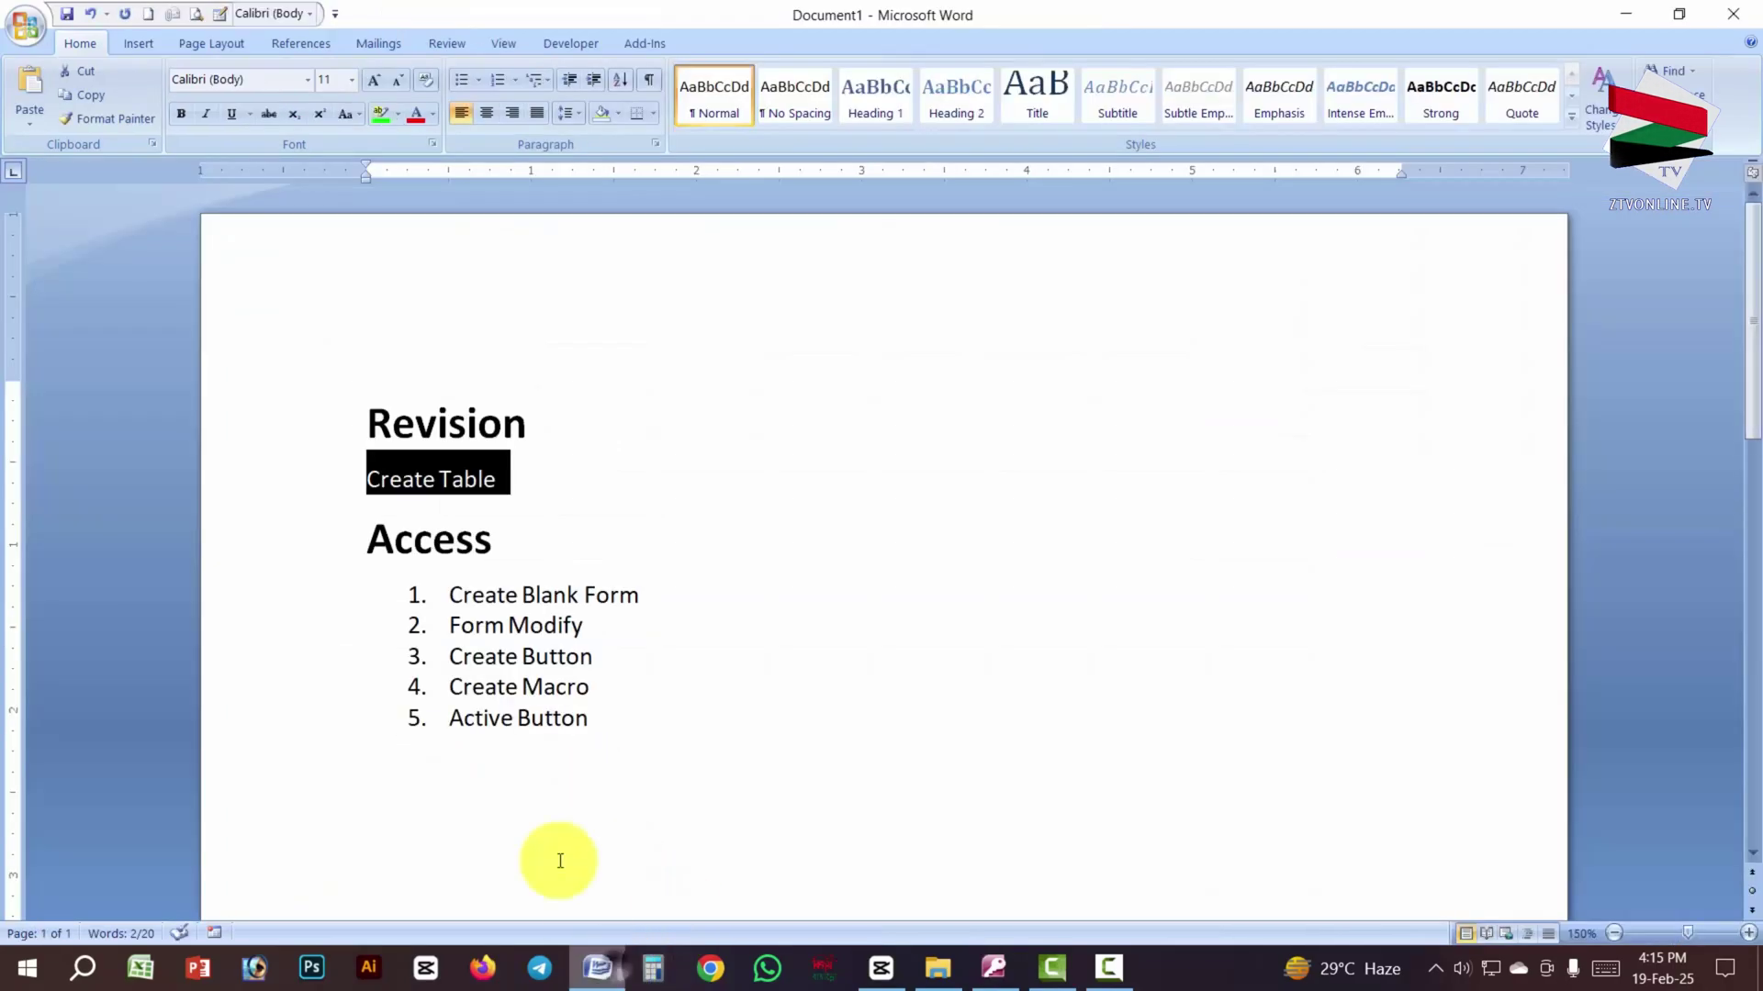
pyautogui.moveTo(596, 719); pyautogui.dragTo(448, 606)
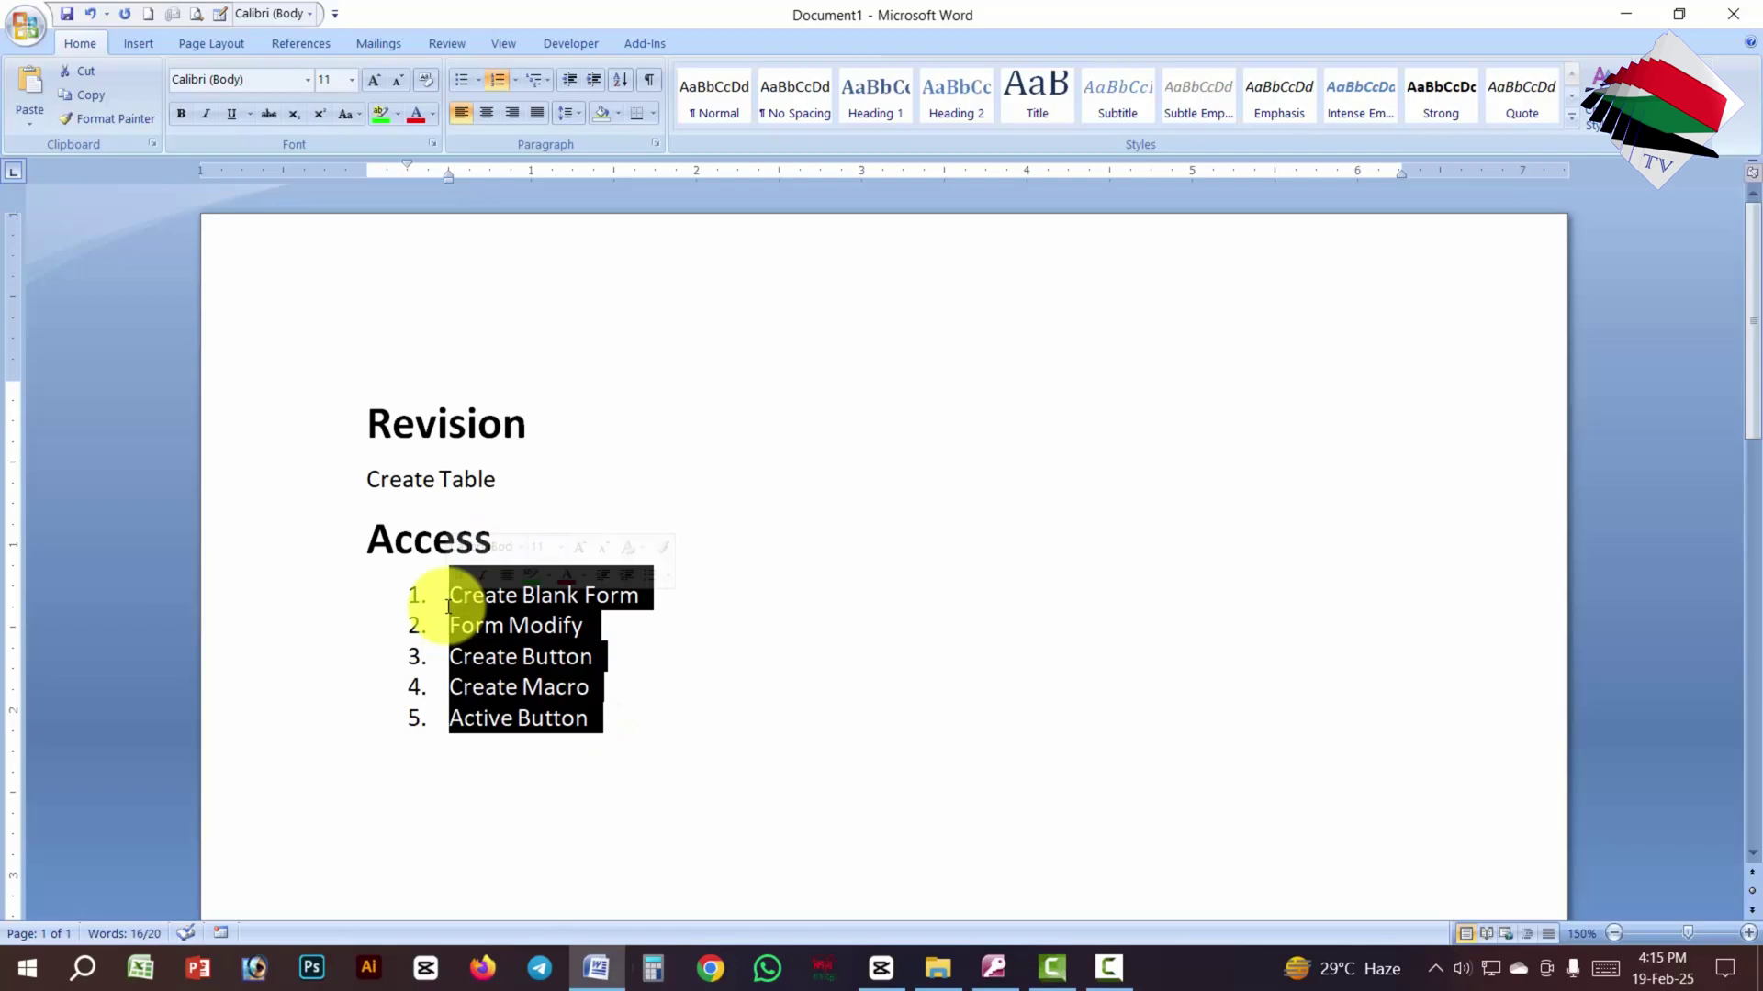
pyautogui.click(578, 595)
pyautogui.moveTo(516, 480); pyautogui.dragTo(369, 477)
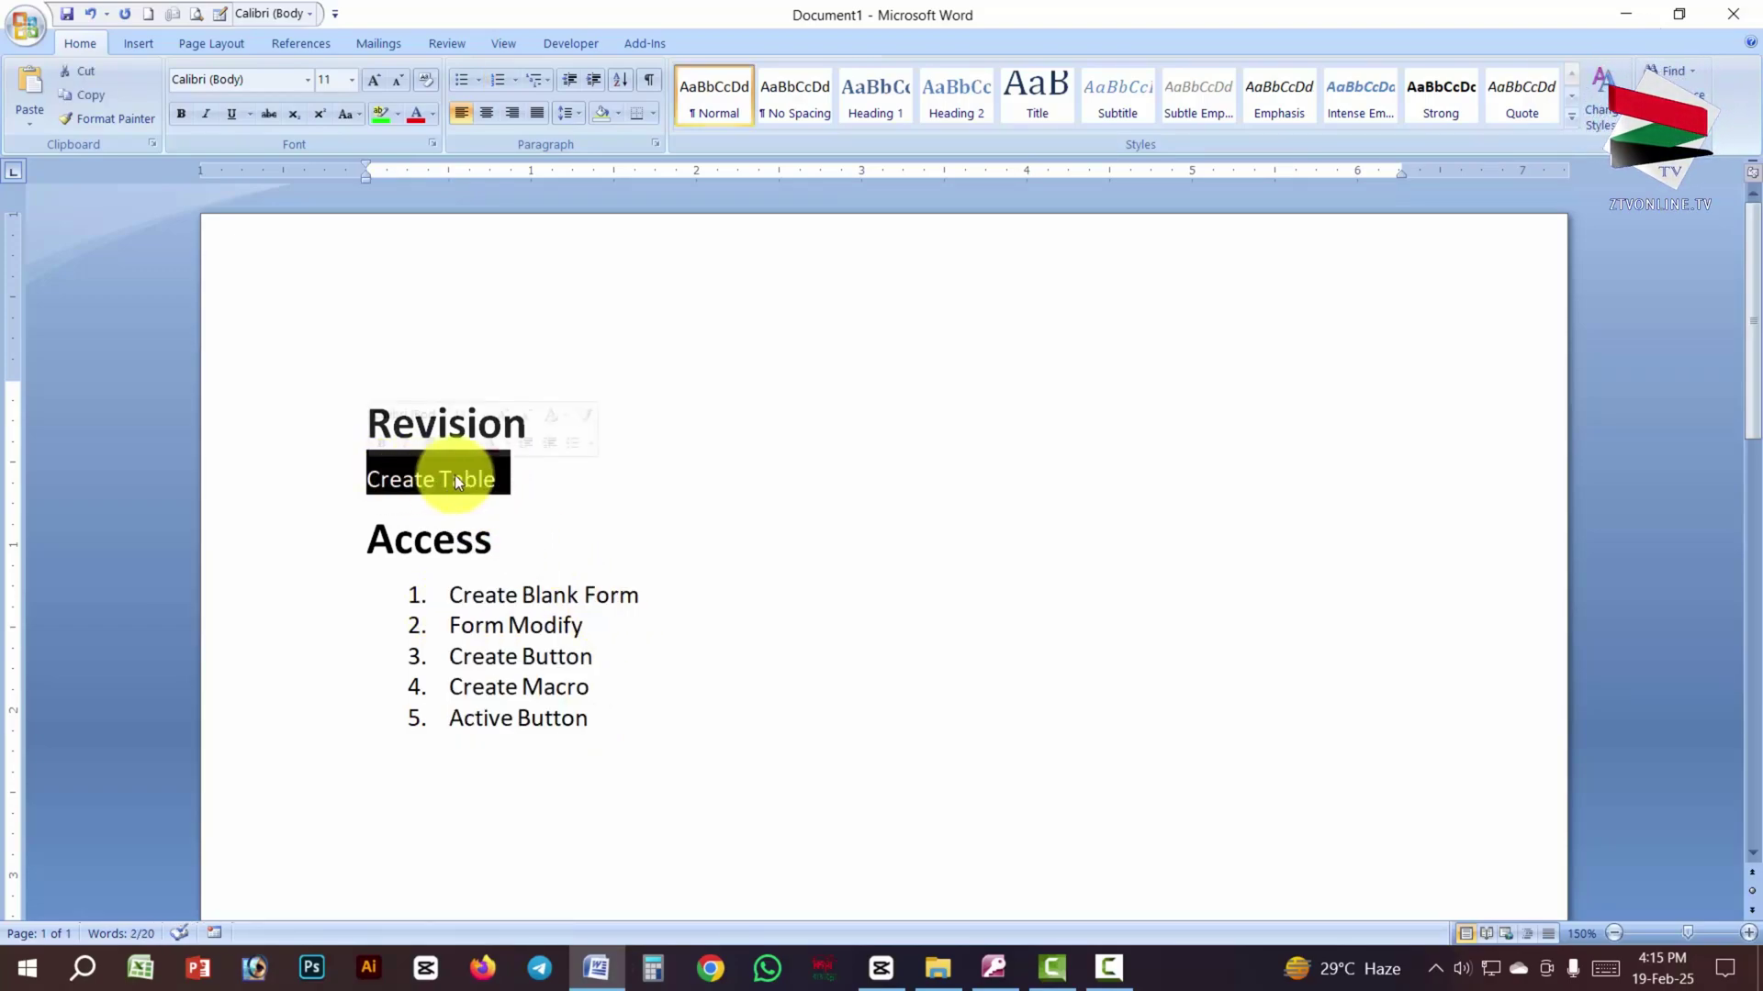
pyautogui.click(510, 485)
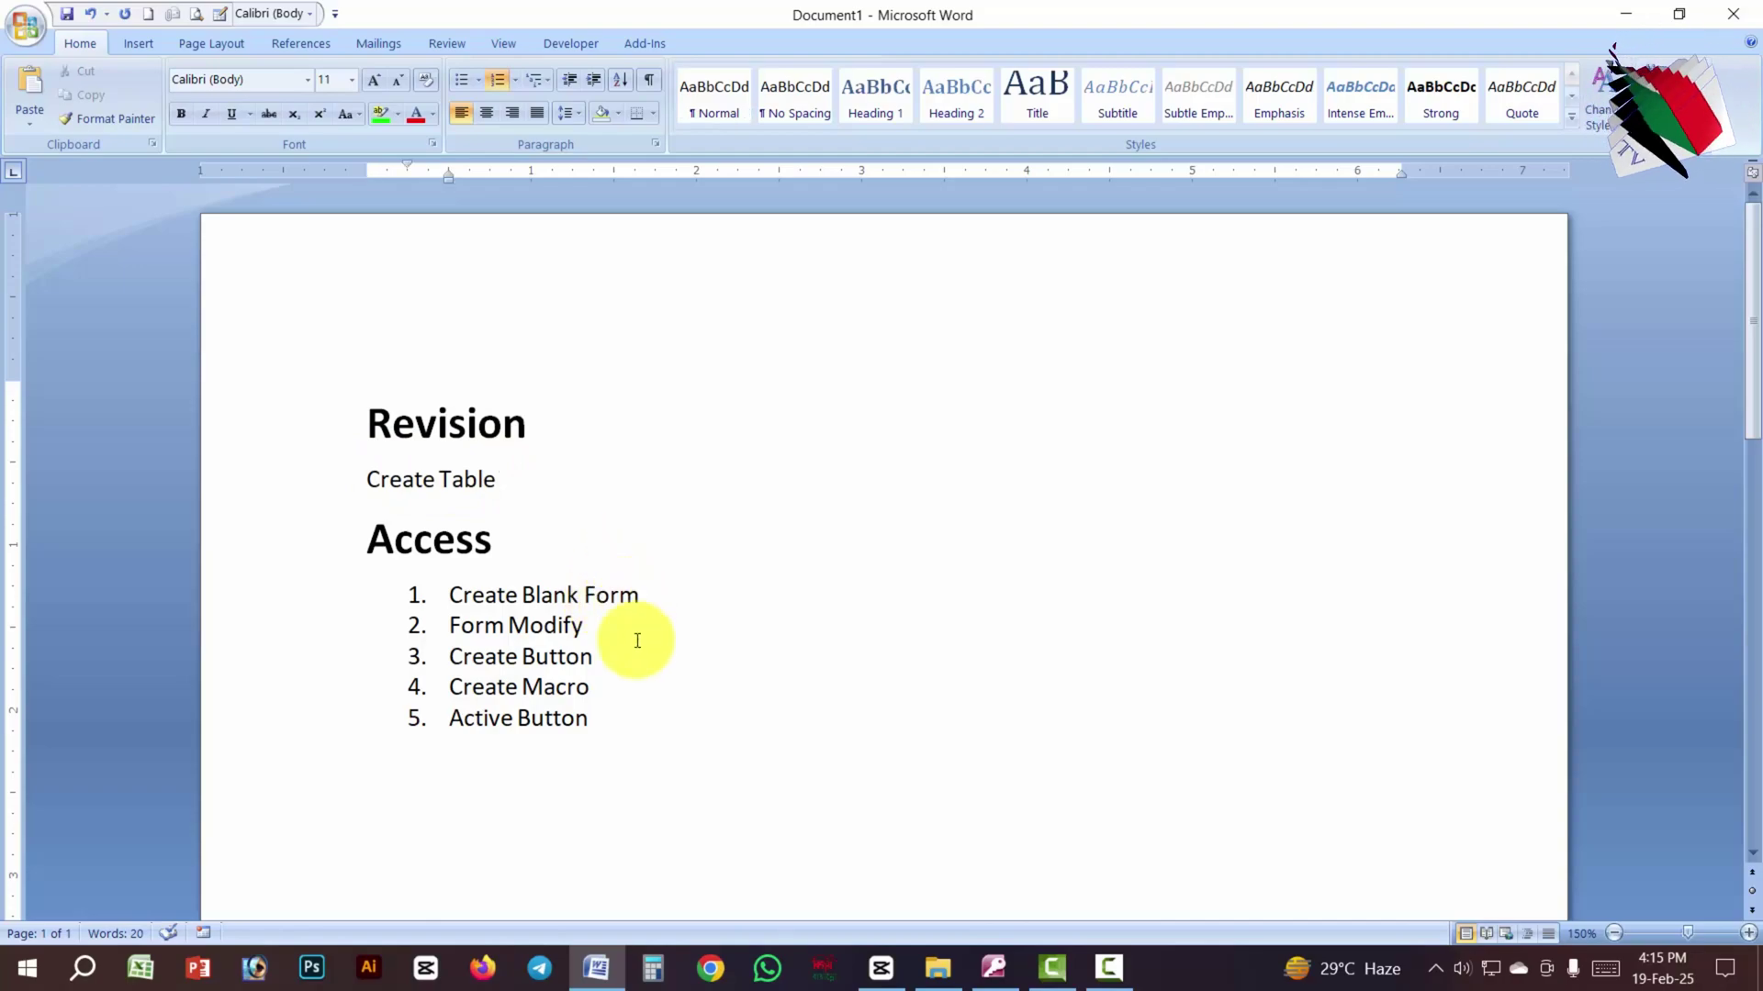
# Step: Switch to Access, create a form based on KM high School Table, and close its property sheet
pyautogui.click(994, 968)
pyautogui.click(143, 39)
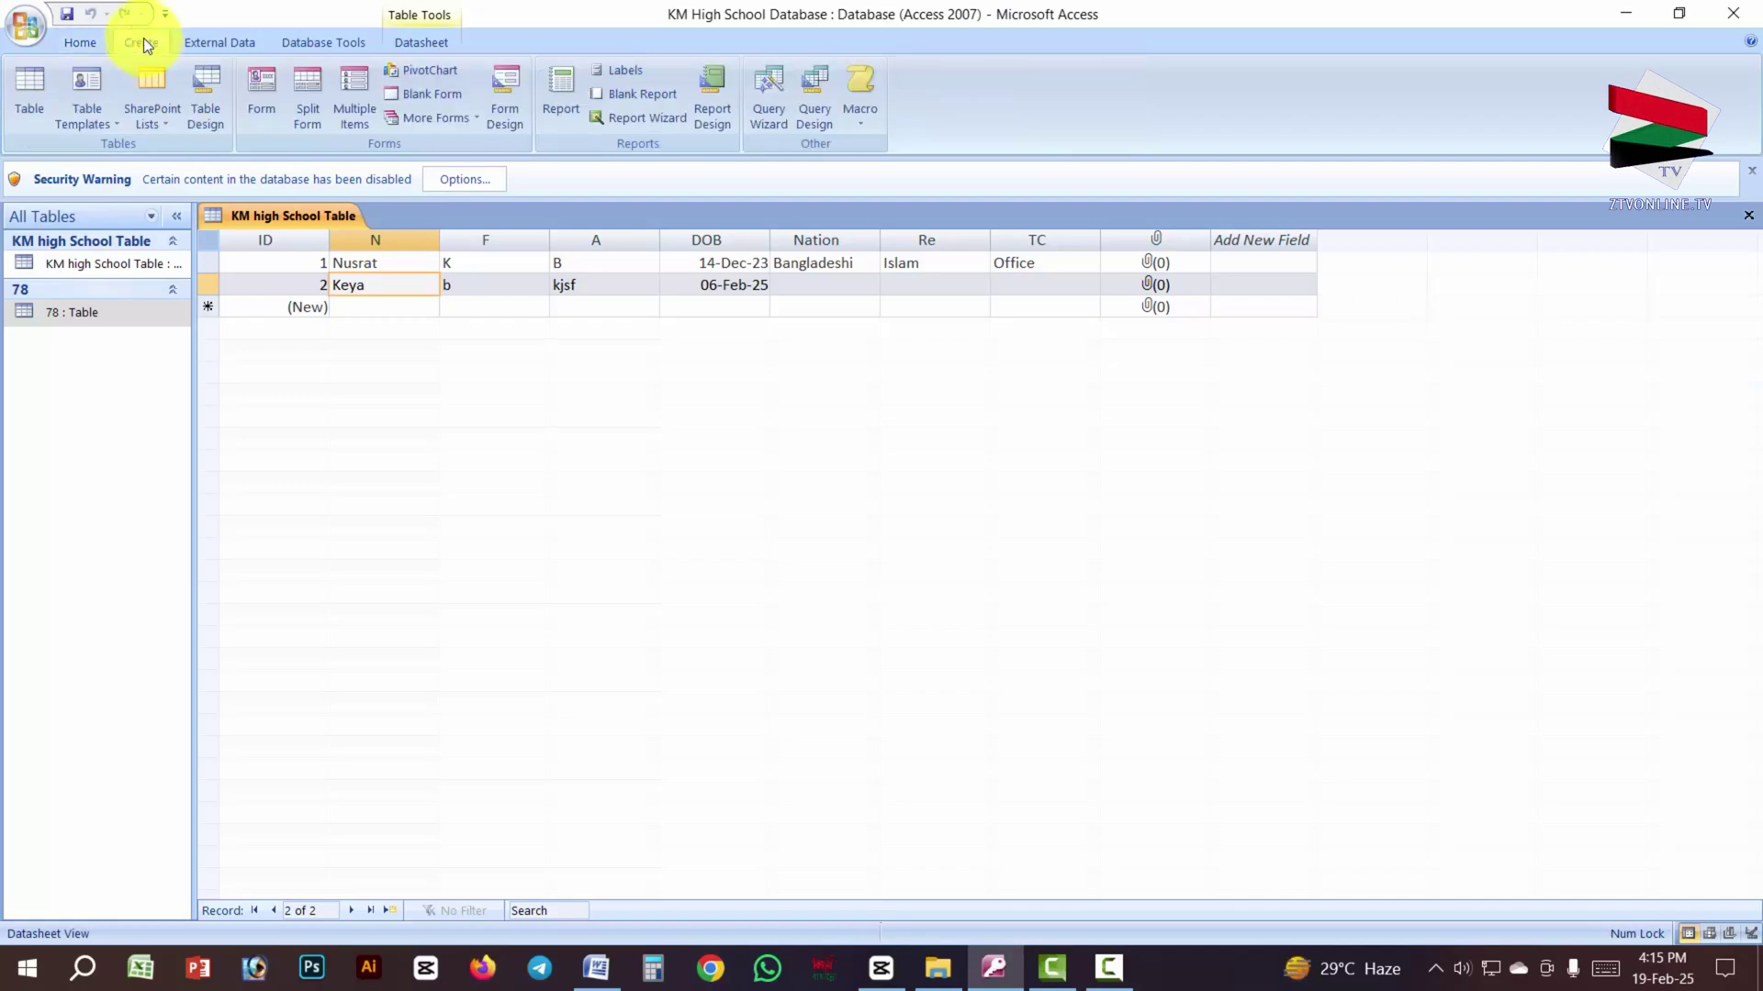
pyautogui.click(277, 86)
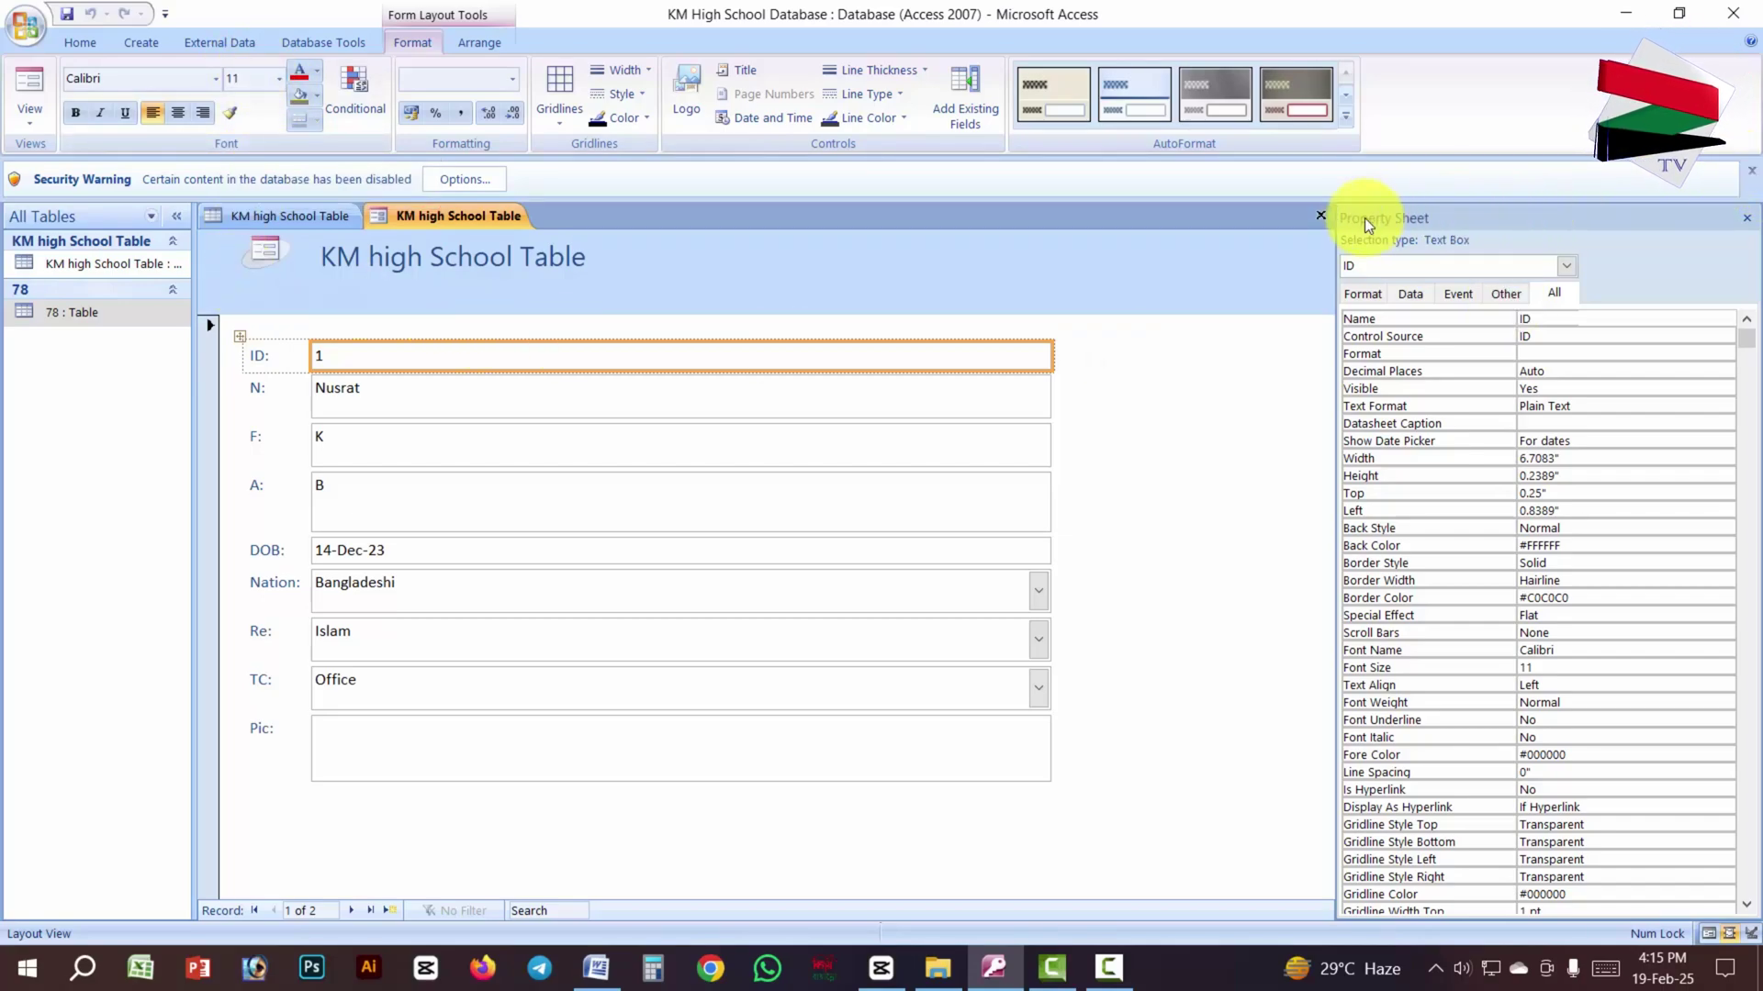
pyautogui.click(1750, 221)
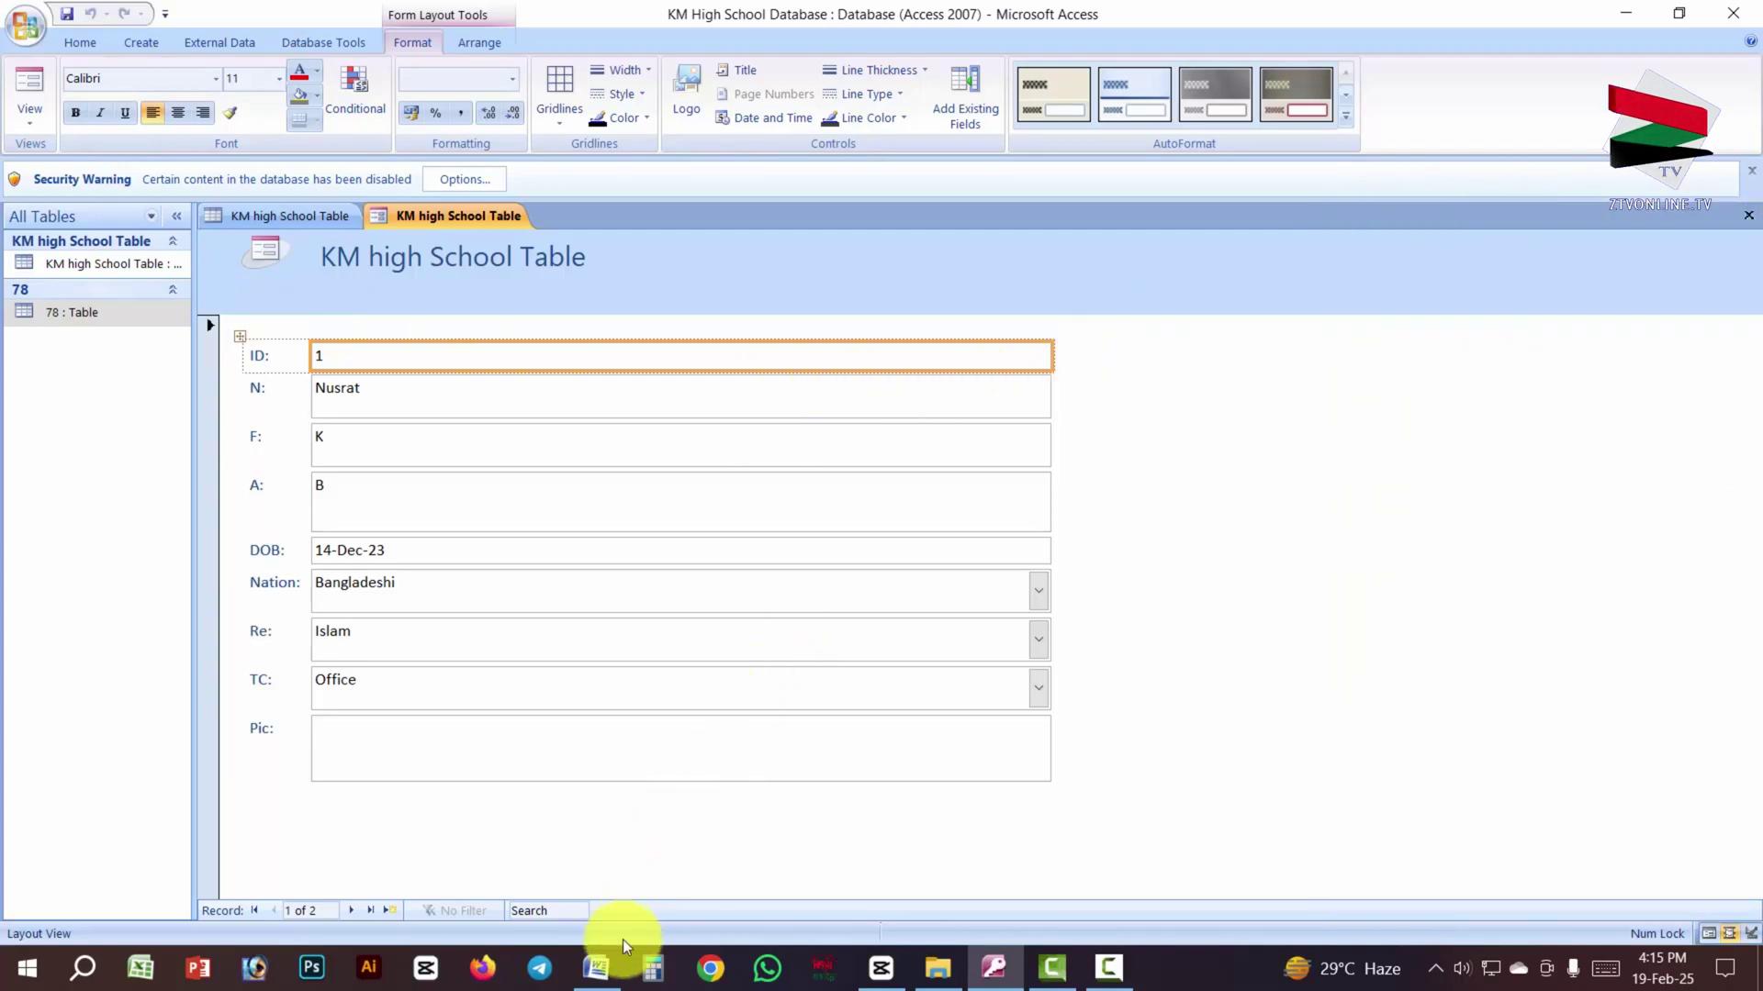
# Step: Switch to the Word outline and highlight the Form Modify topic
pyautogui.click(599, 965)
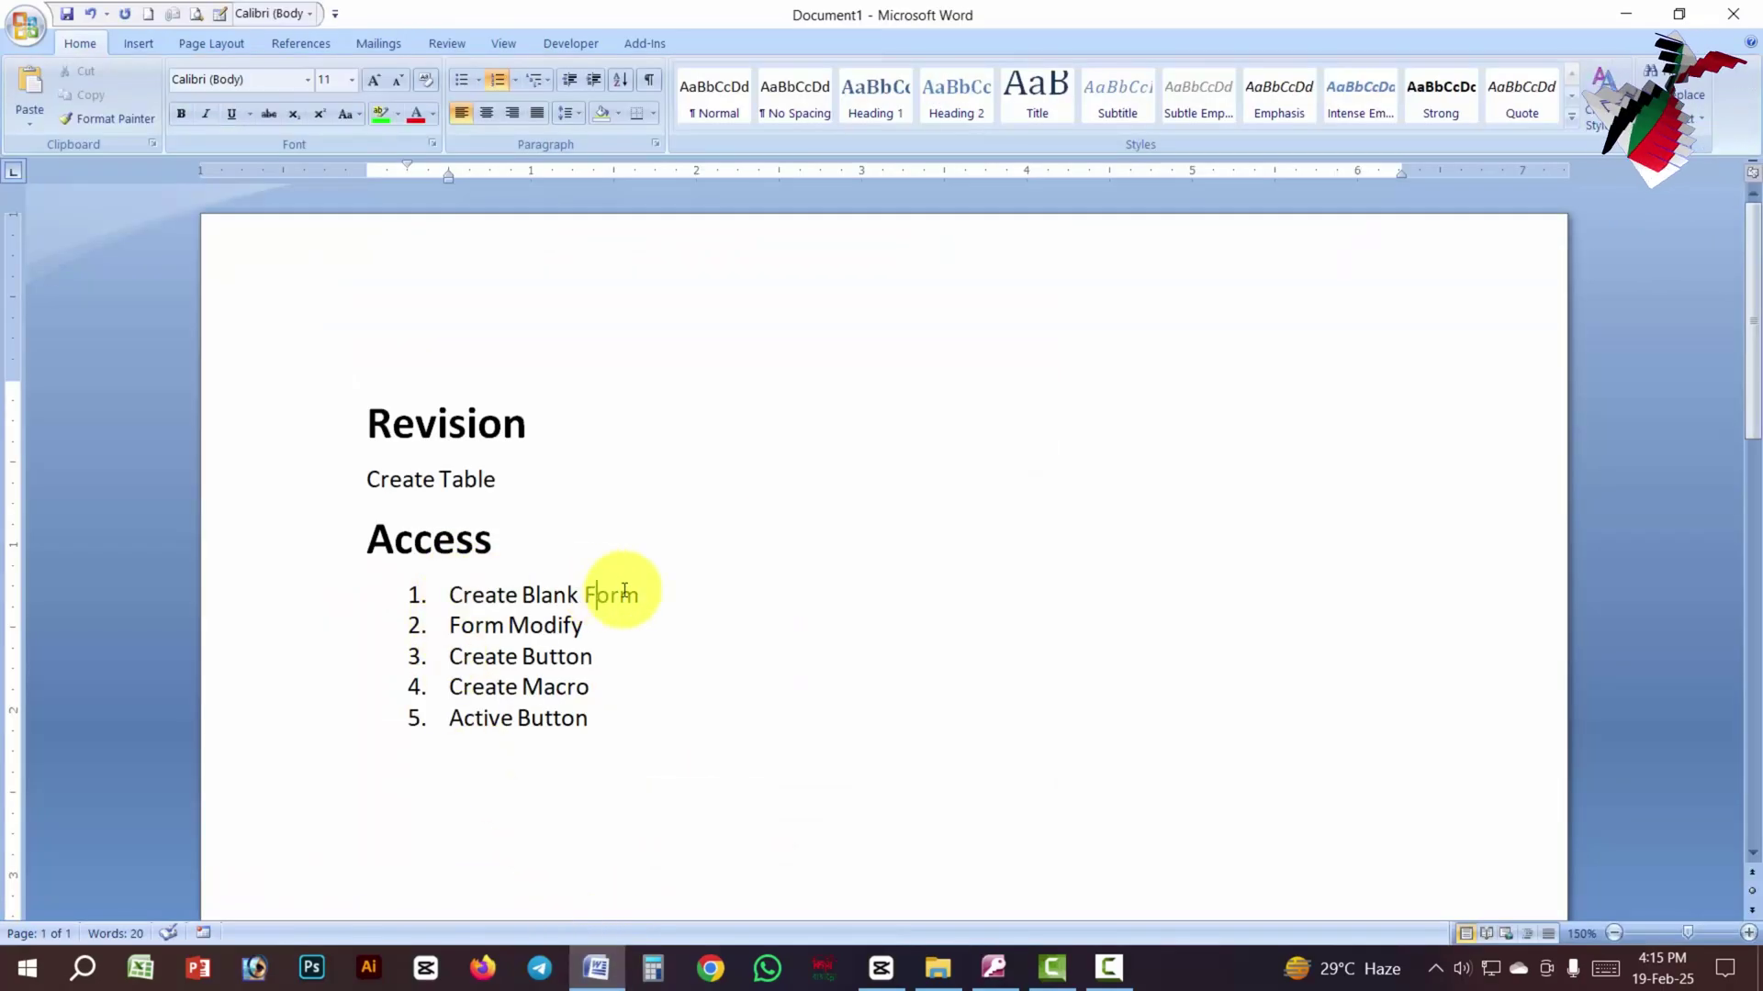
pyautogui.moveTo(624, 590); pyautogui.dragTo(605, 635)
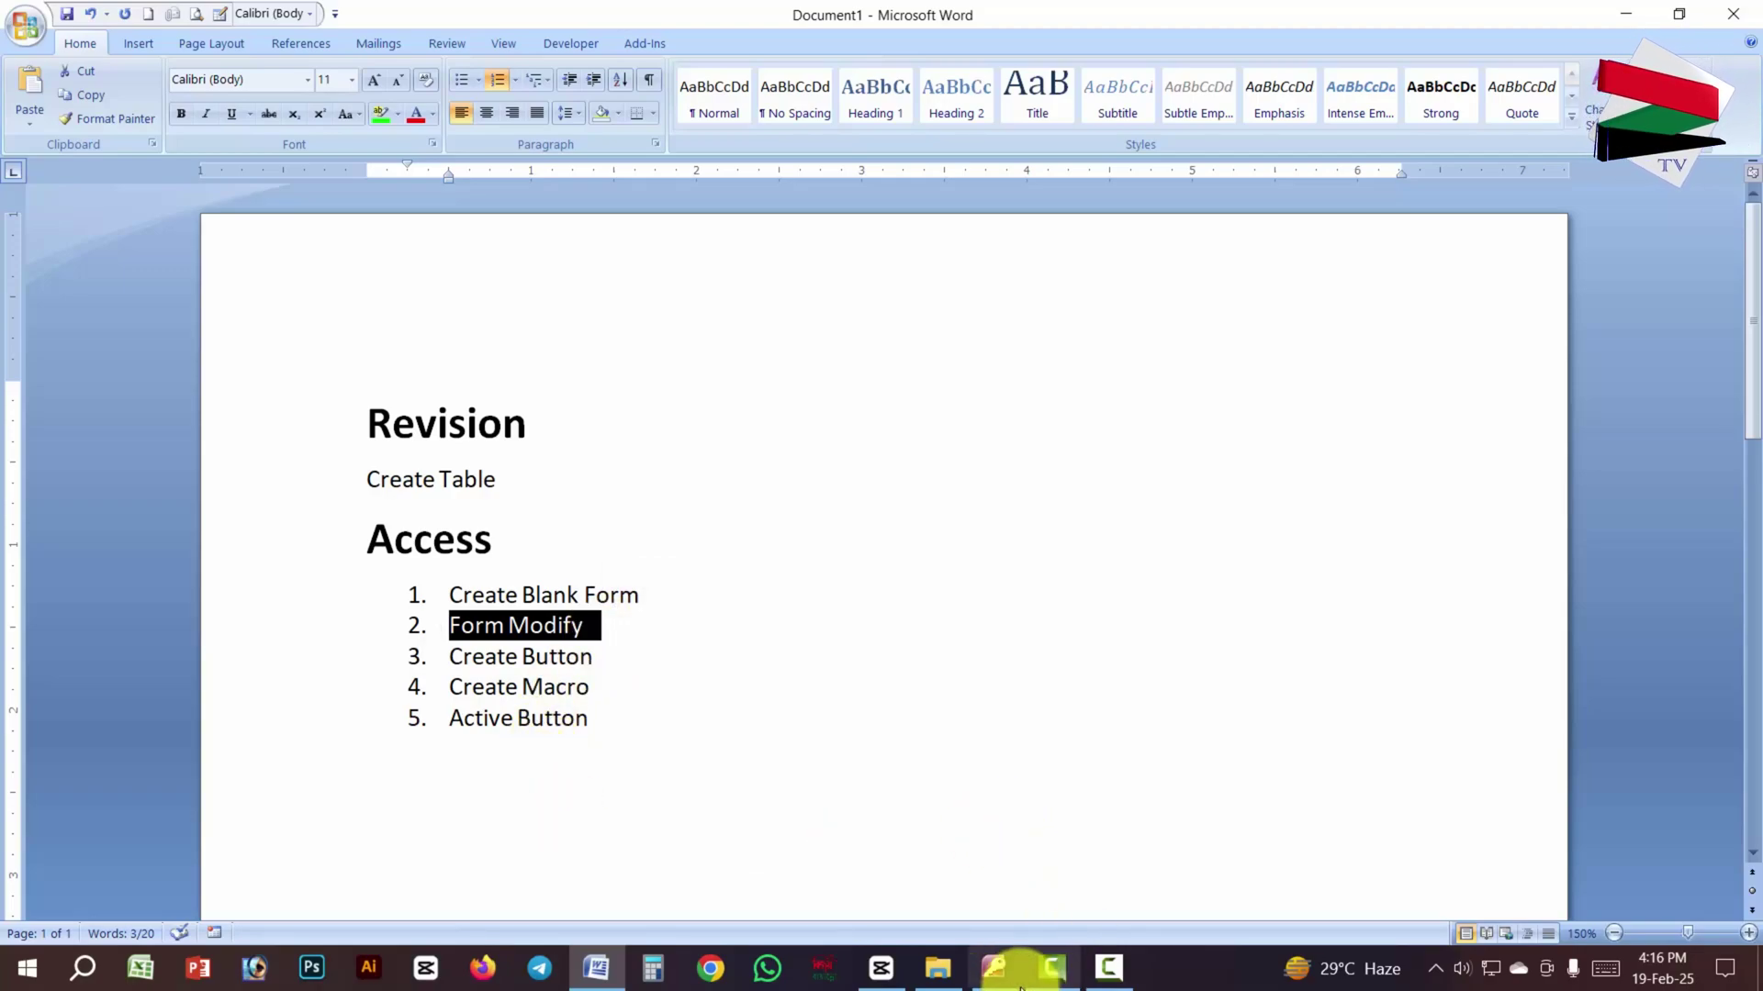
# Step: Switch to Access and open the KM high School Table form in Design View
pyautogui.click(993, 971)
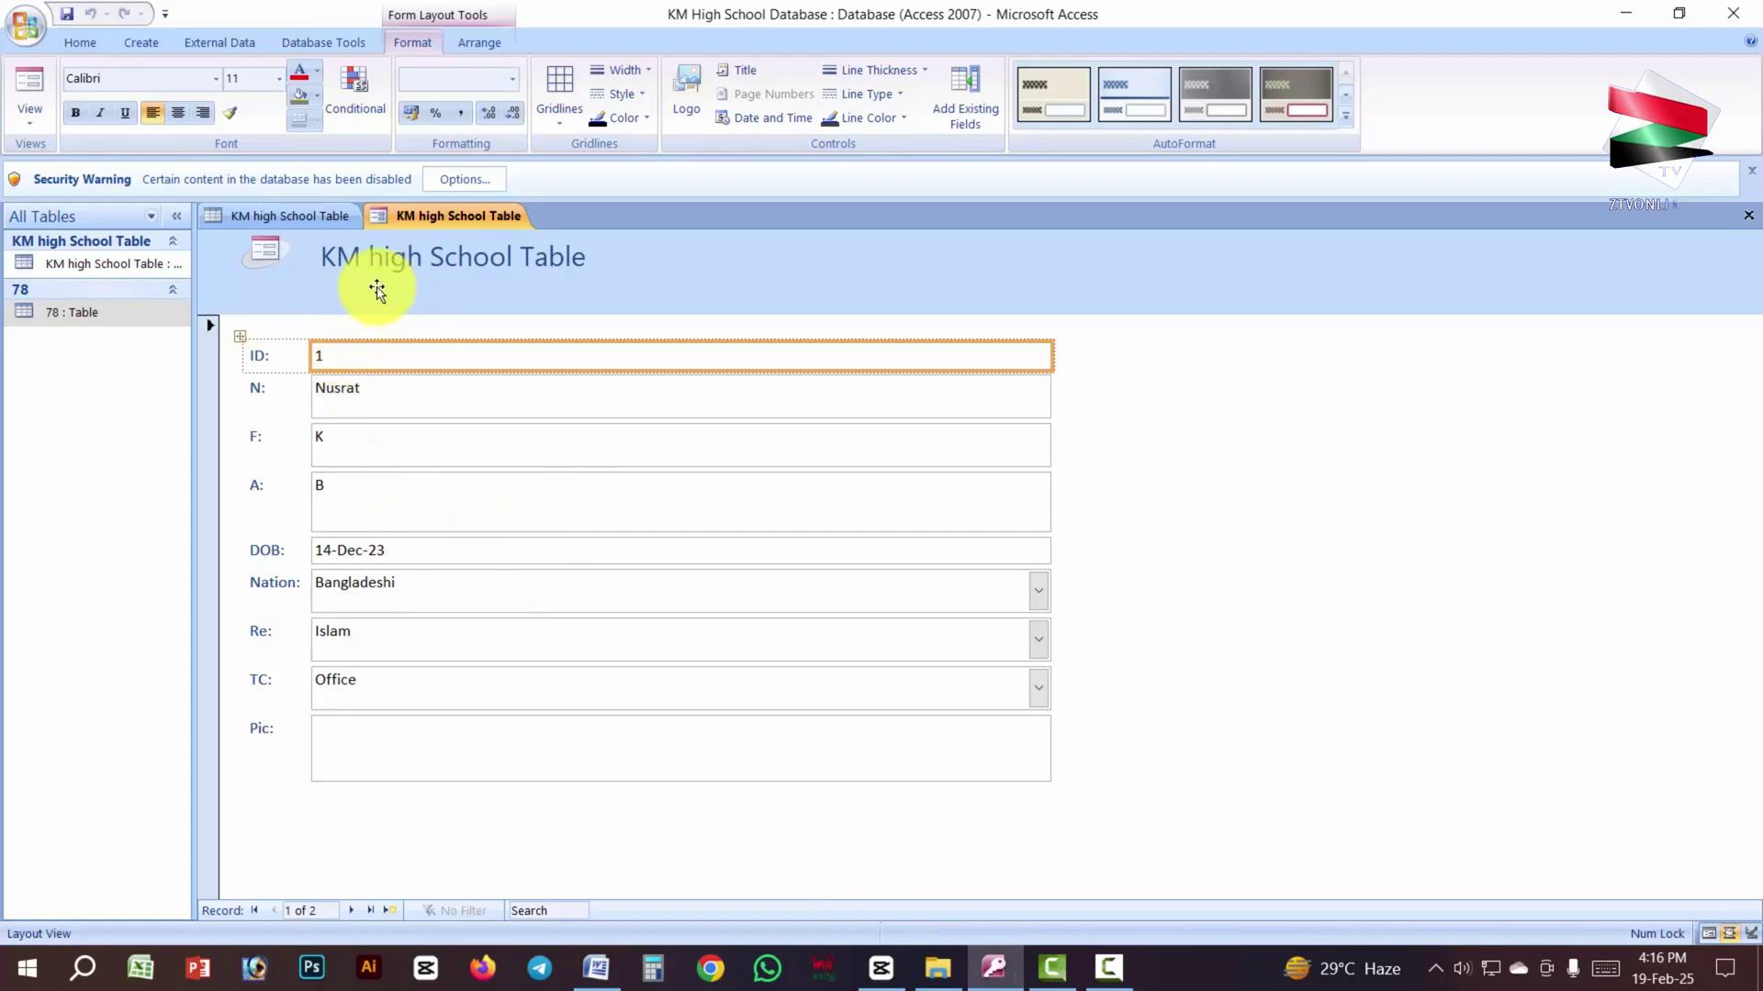
pyautogui.click(1310, 523)
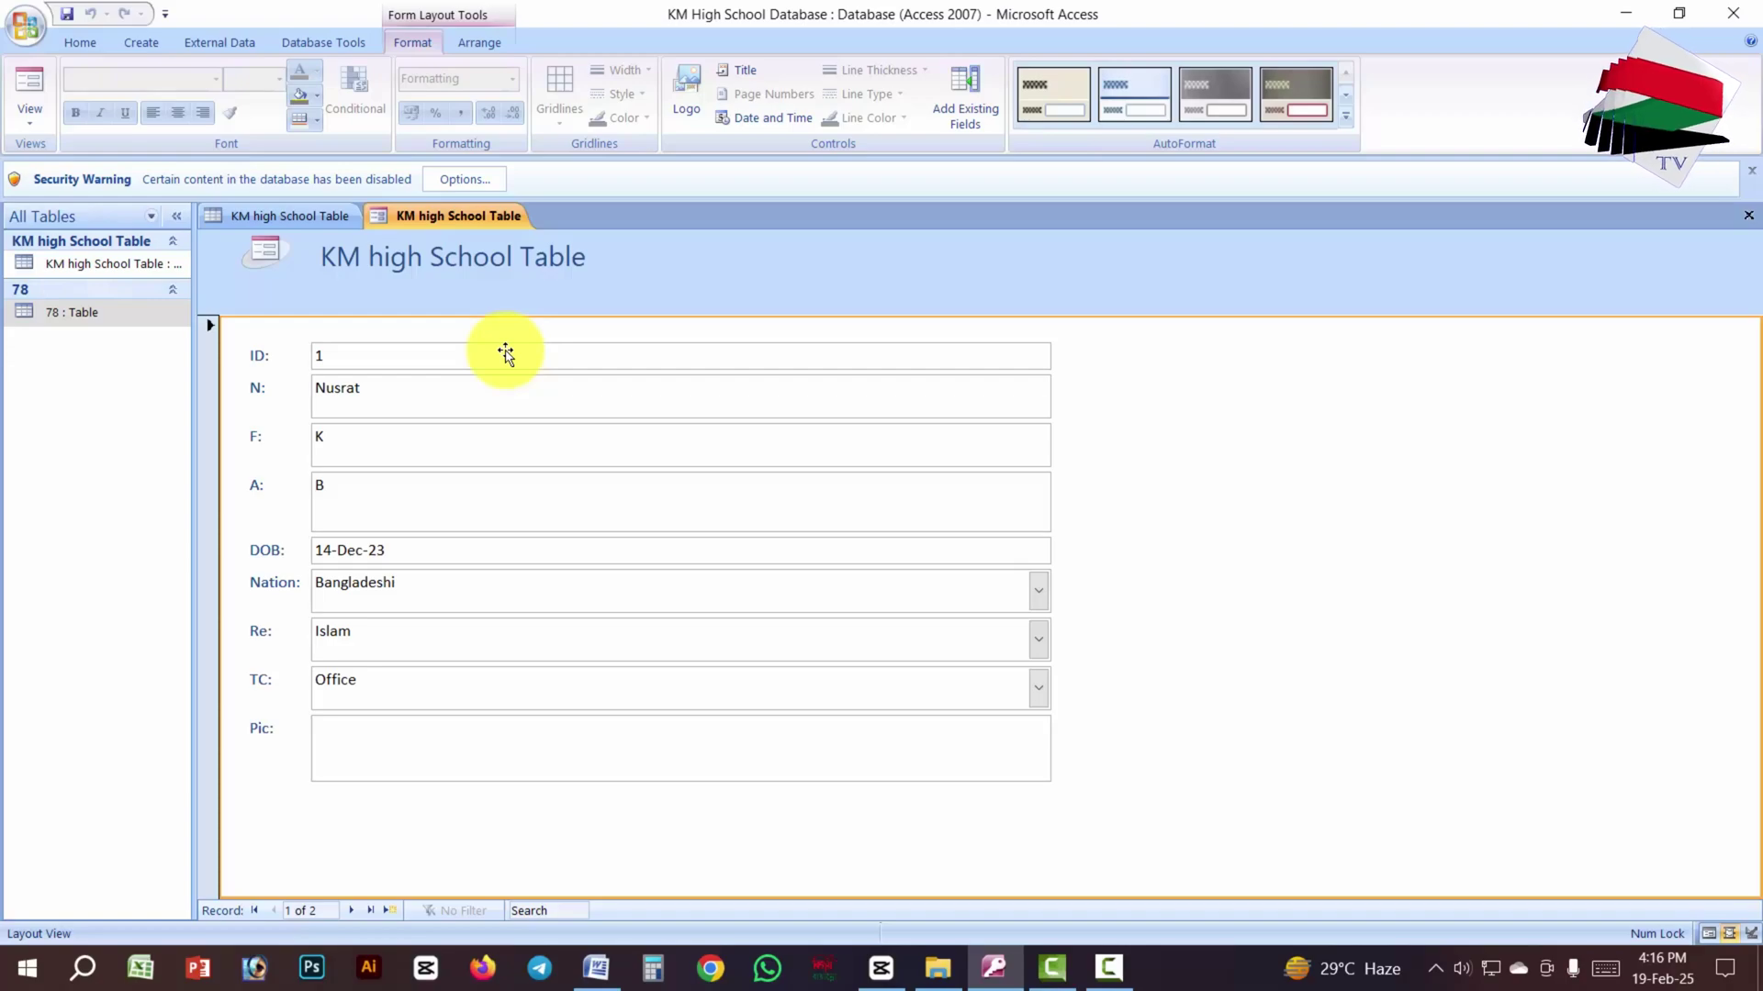
pyautogui.click(413, 745)
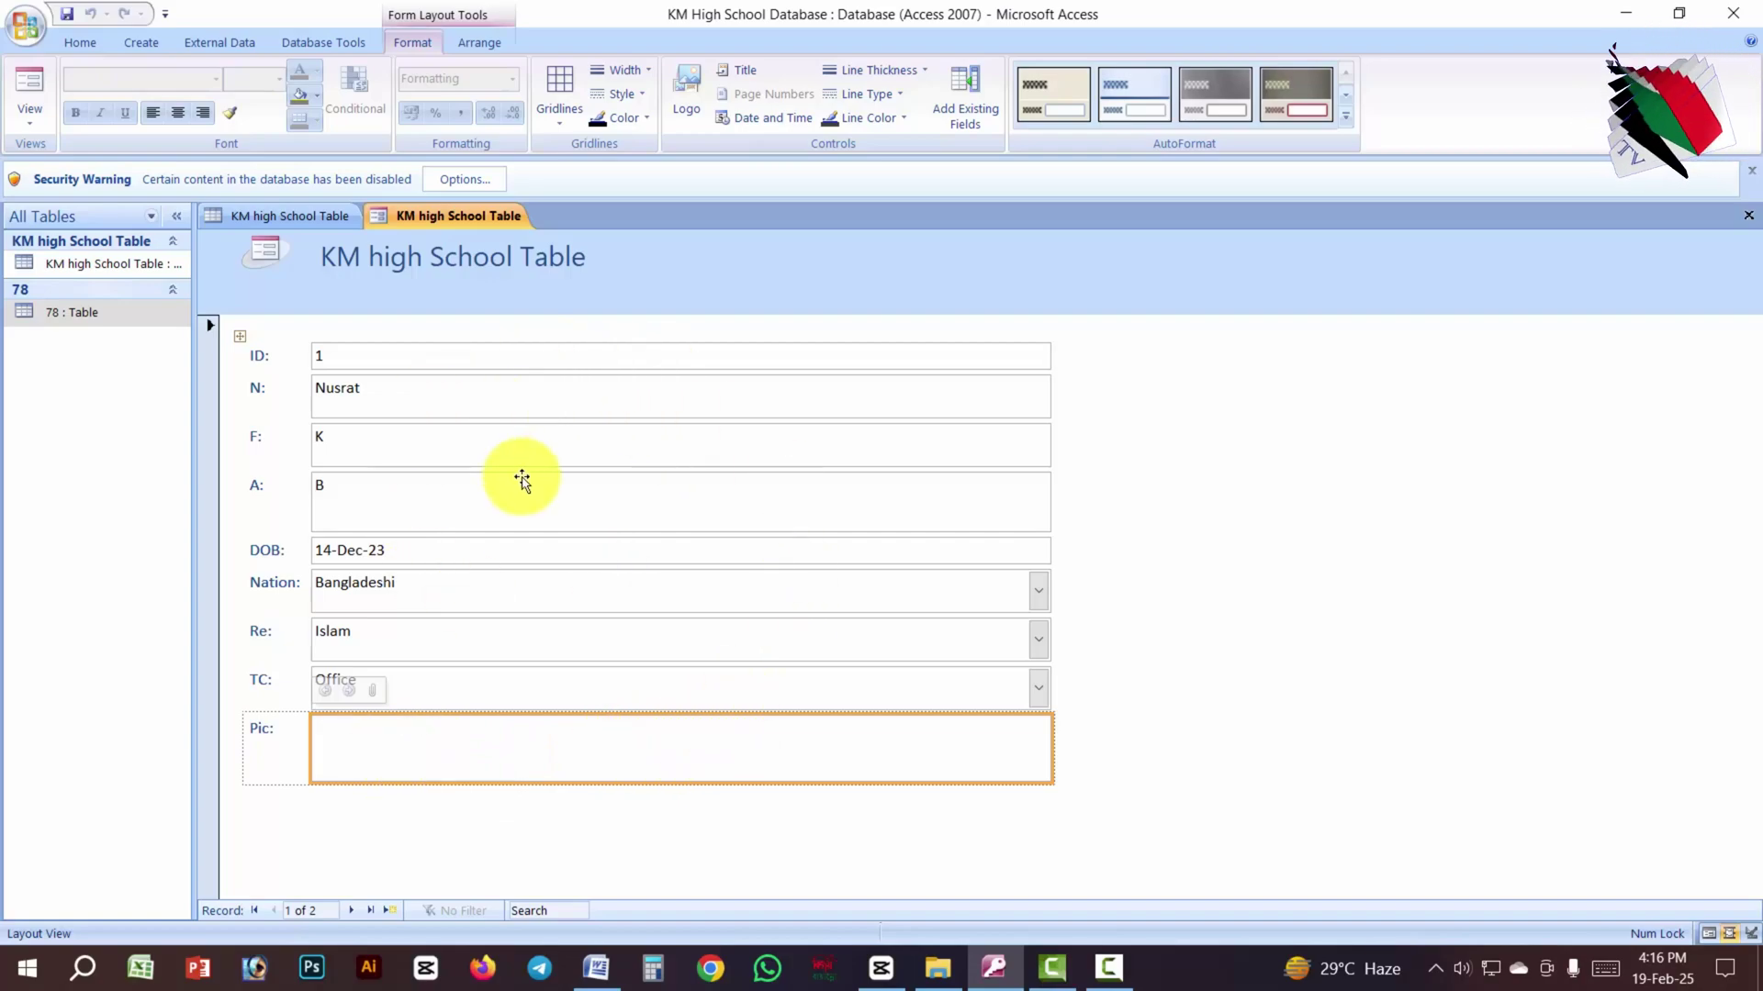
pyautogui.click(1340, 496)
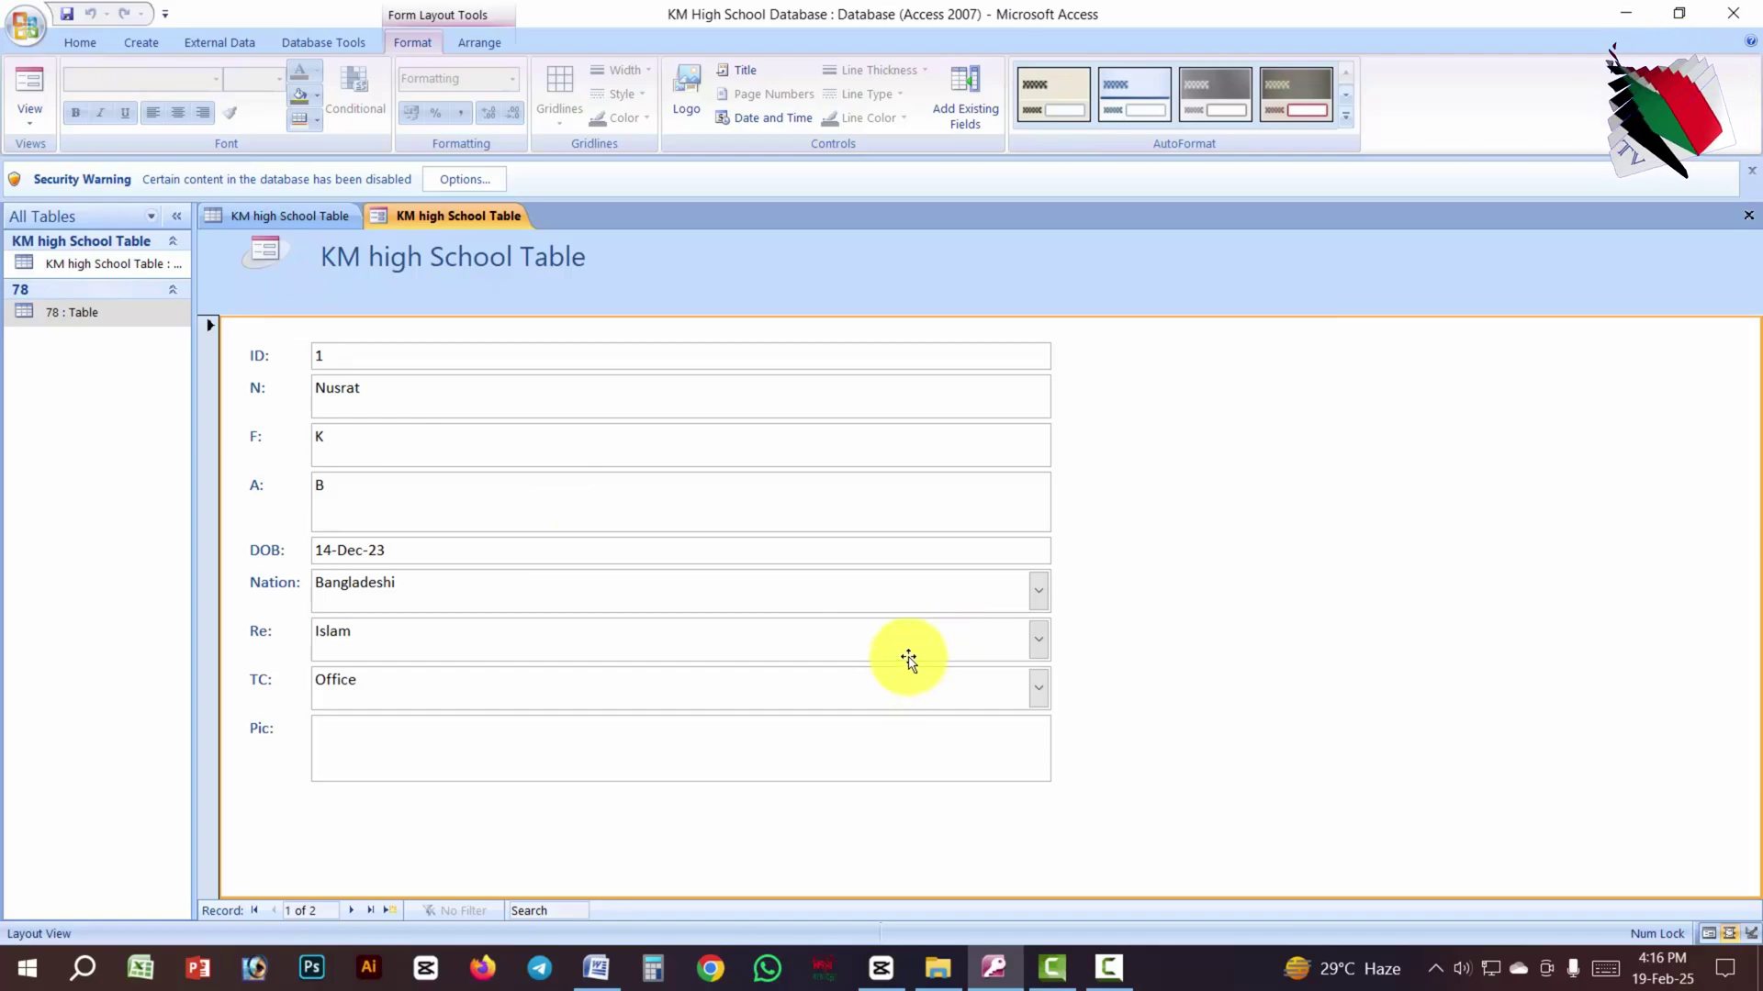
pyautogui.click(34, 119)
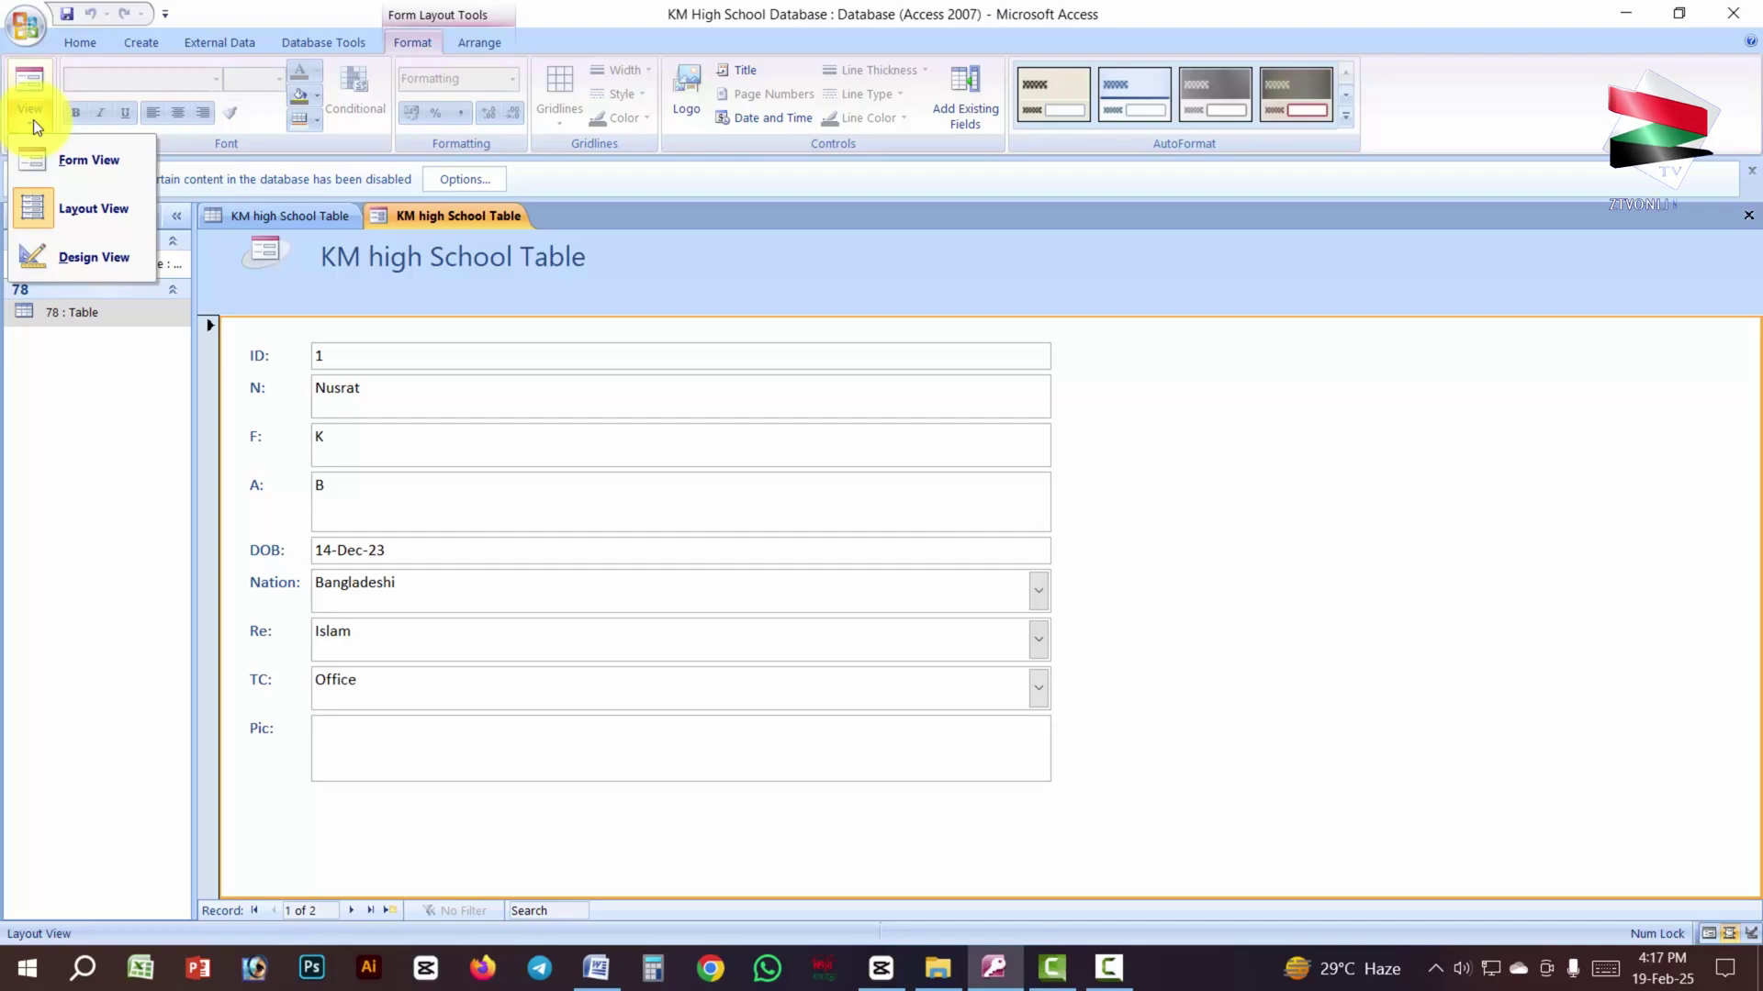
pyautogui.click(88, 254)
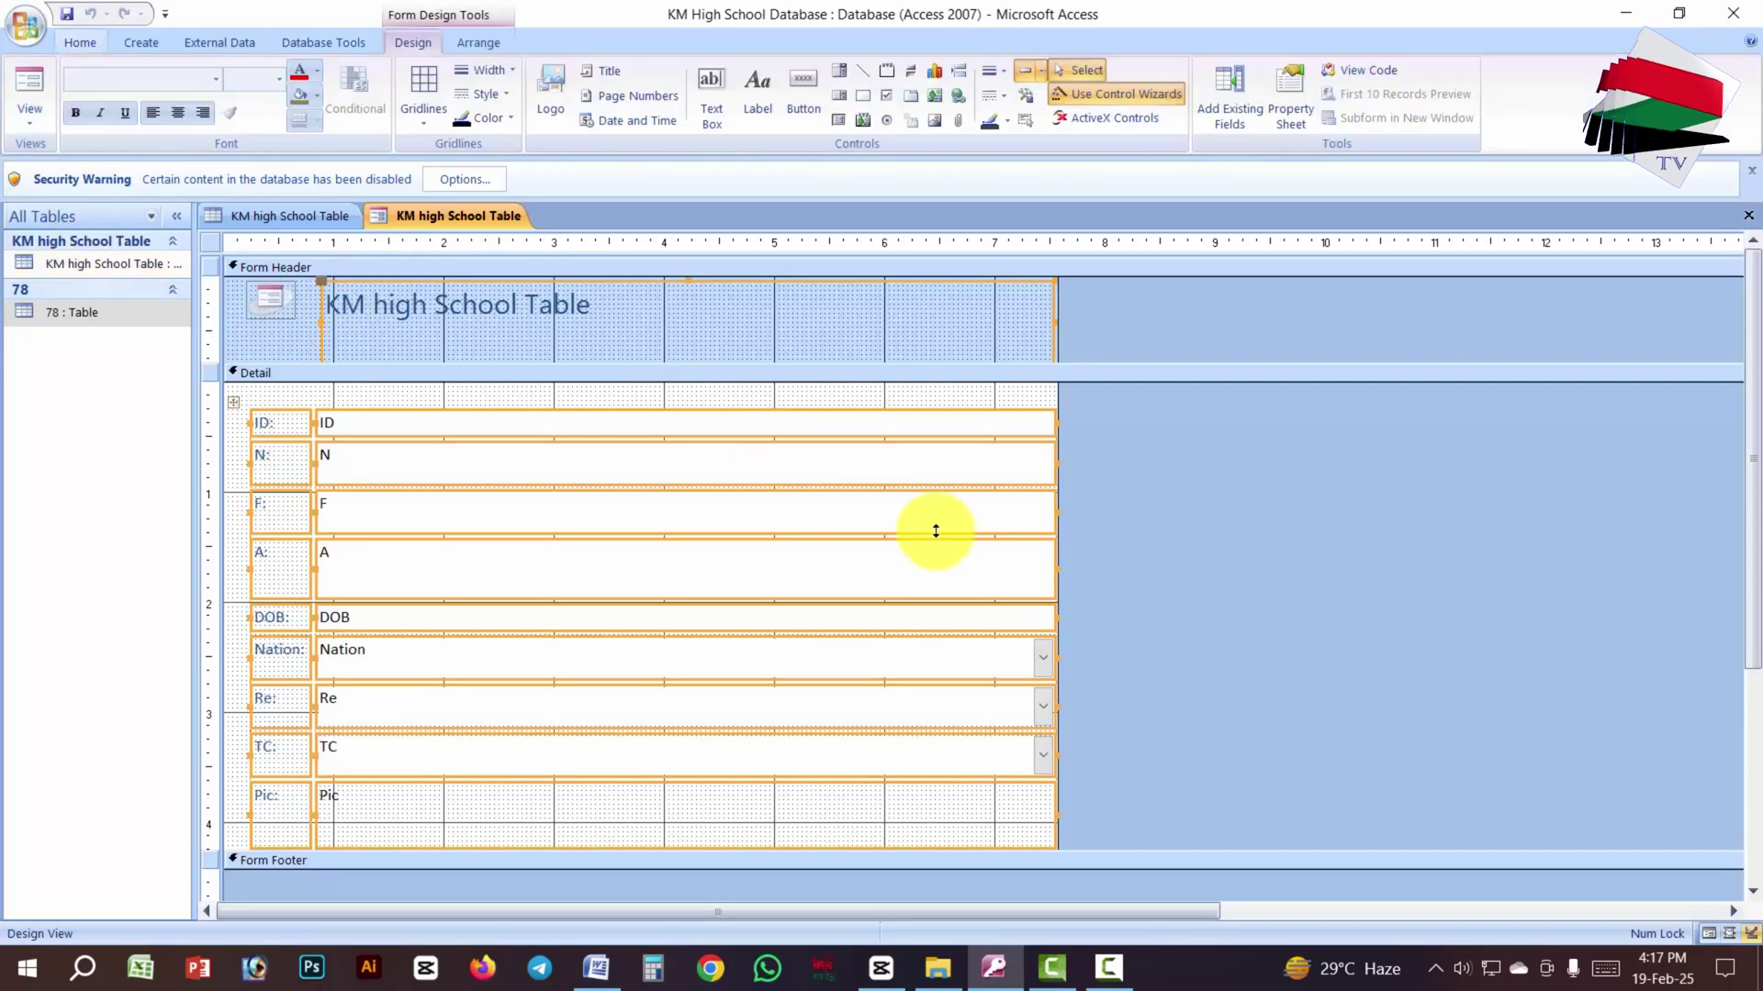
# Step: Set the font size of the form header title "KM high School Table" to 24
pyautogui.click(281, 304)
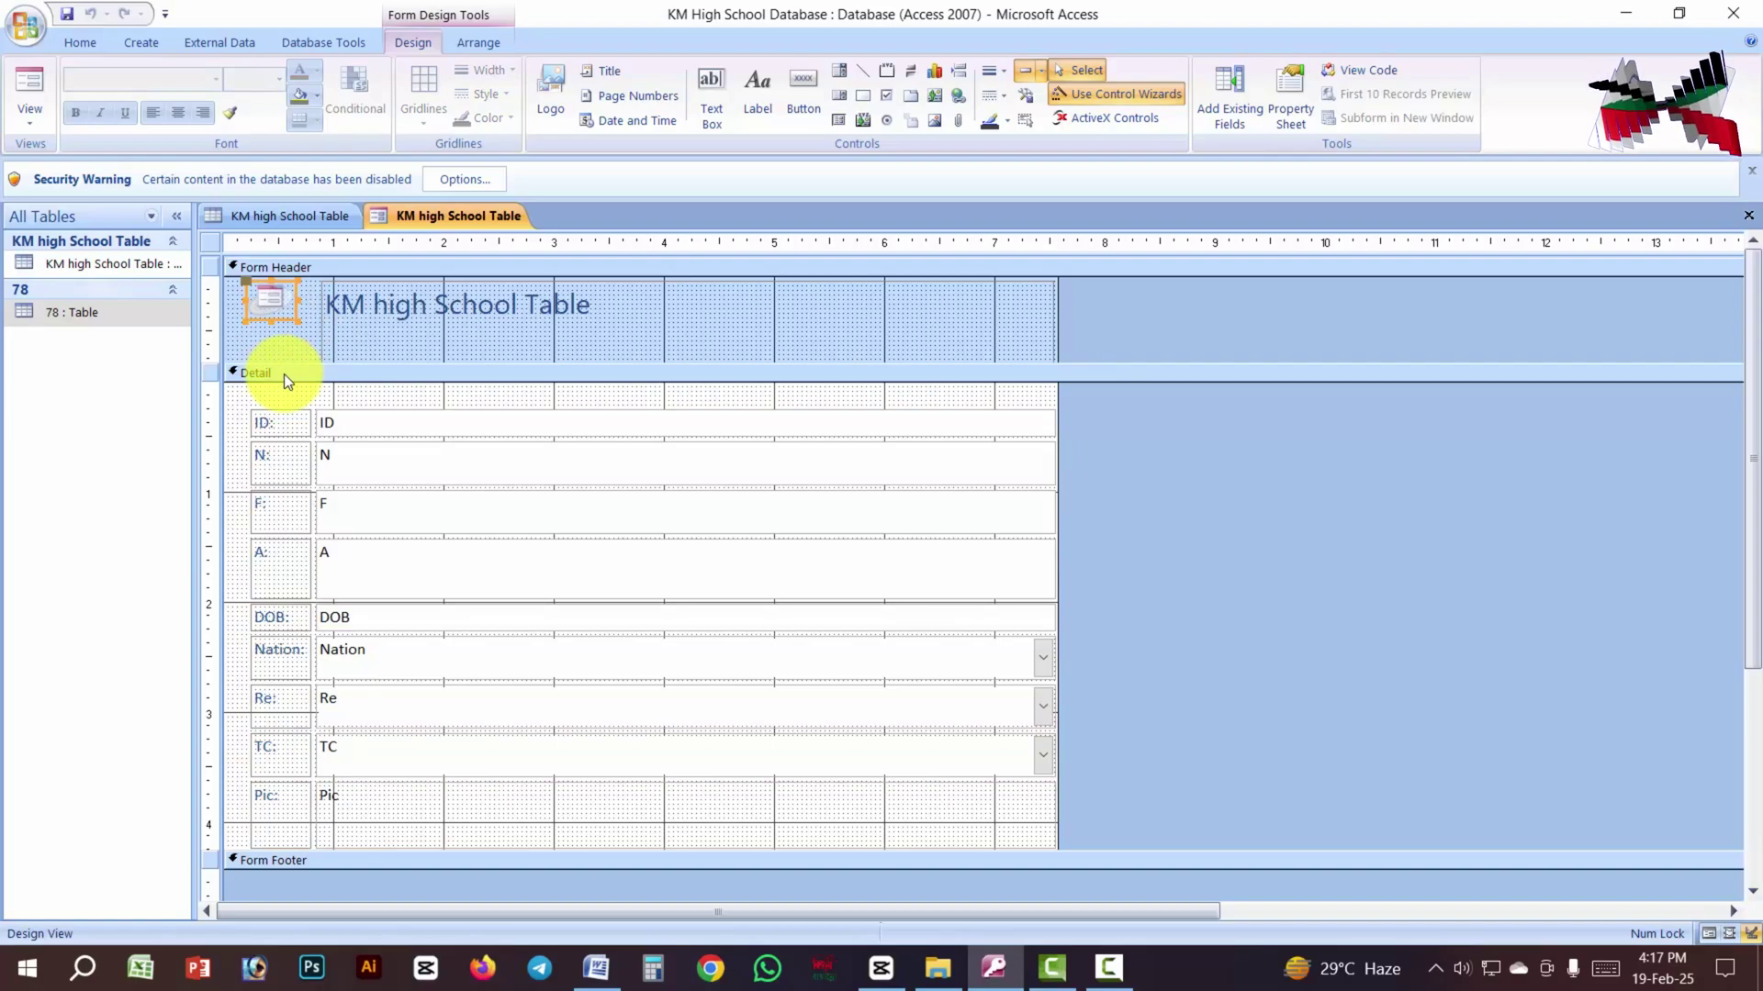
pyautogui.click(435, 306)
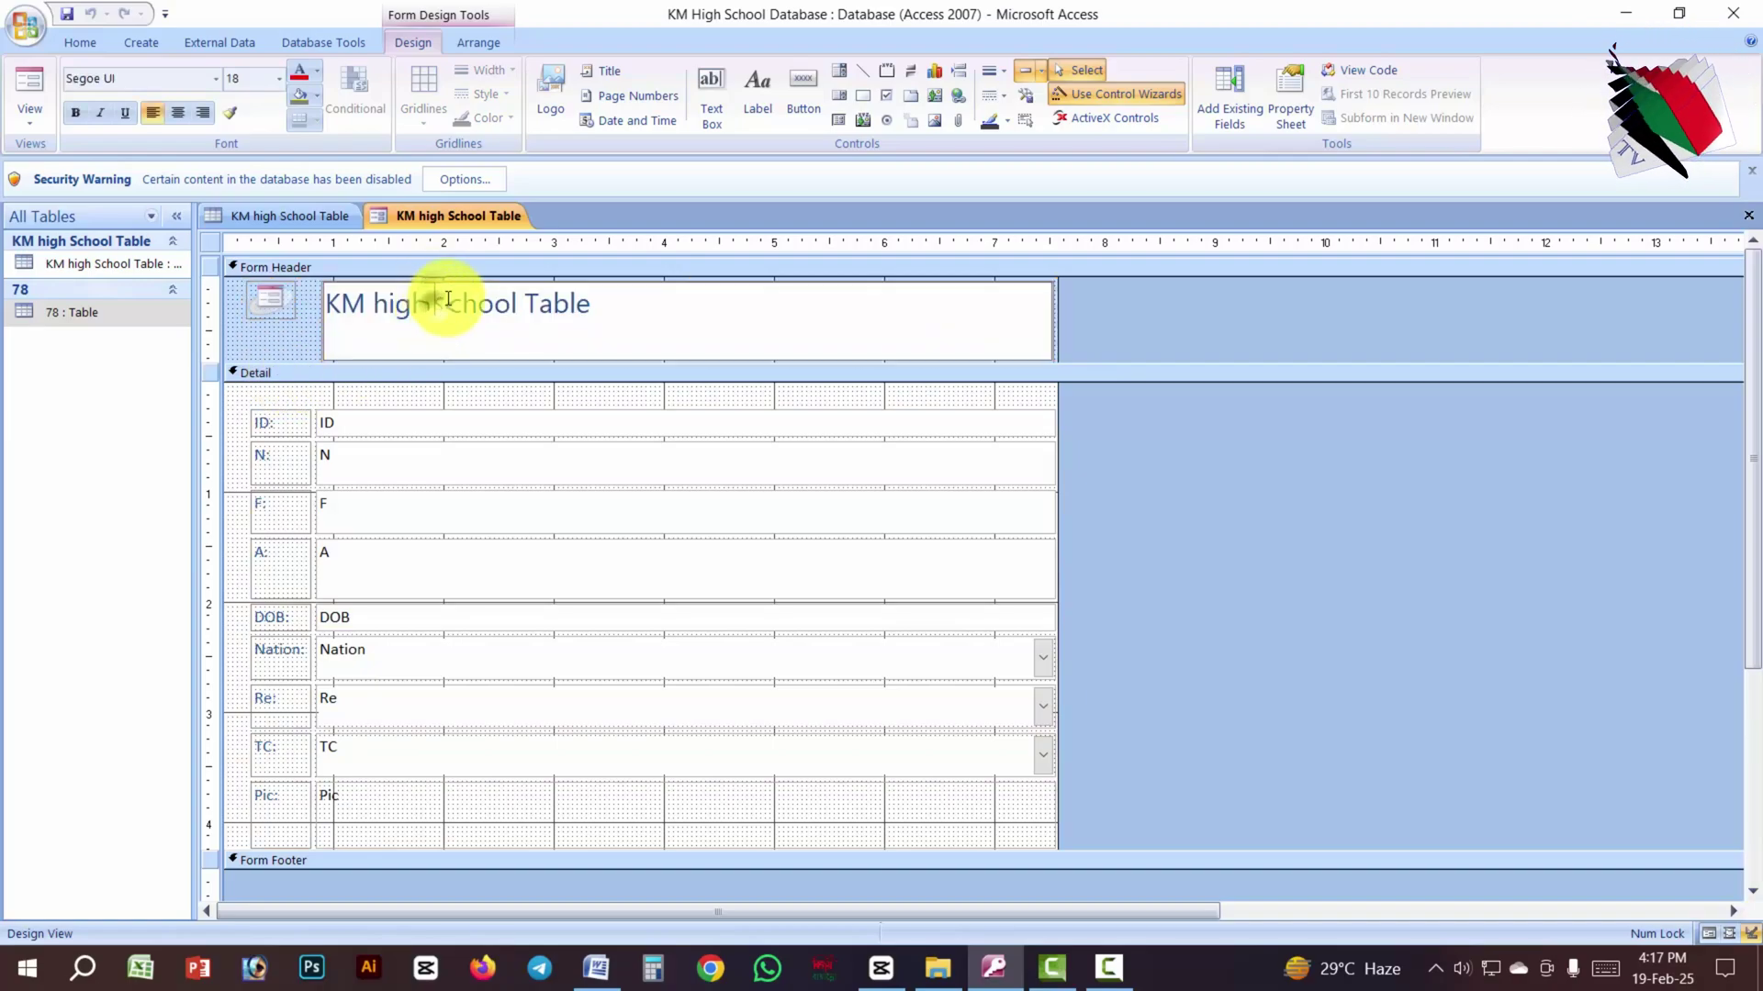
pyautogui.moveTo(593, 304); pyautogui.dragTo(421, 304)
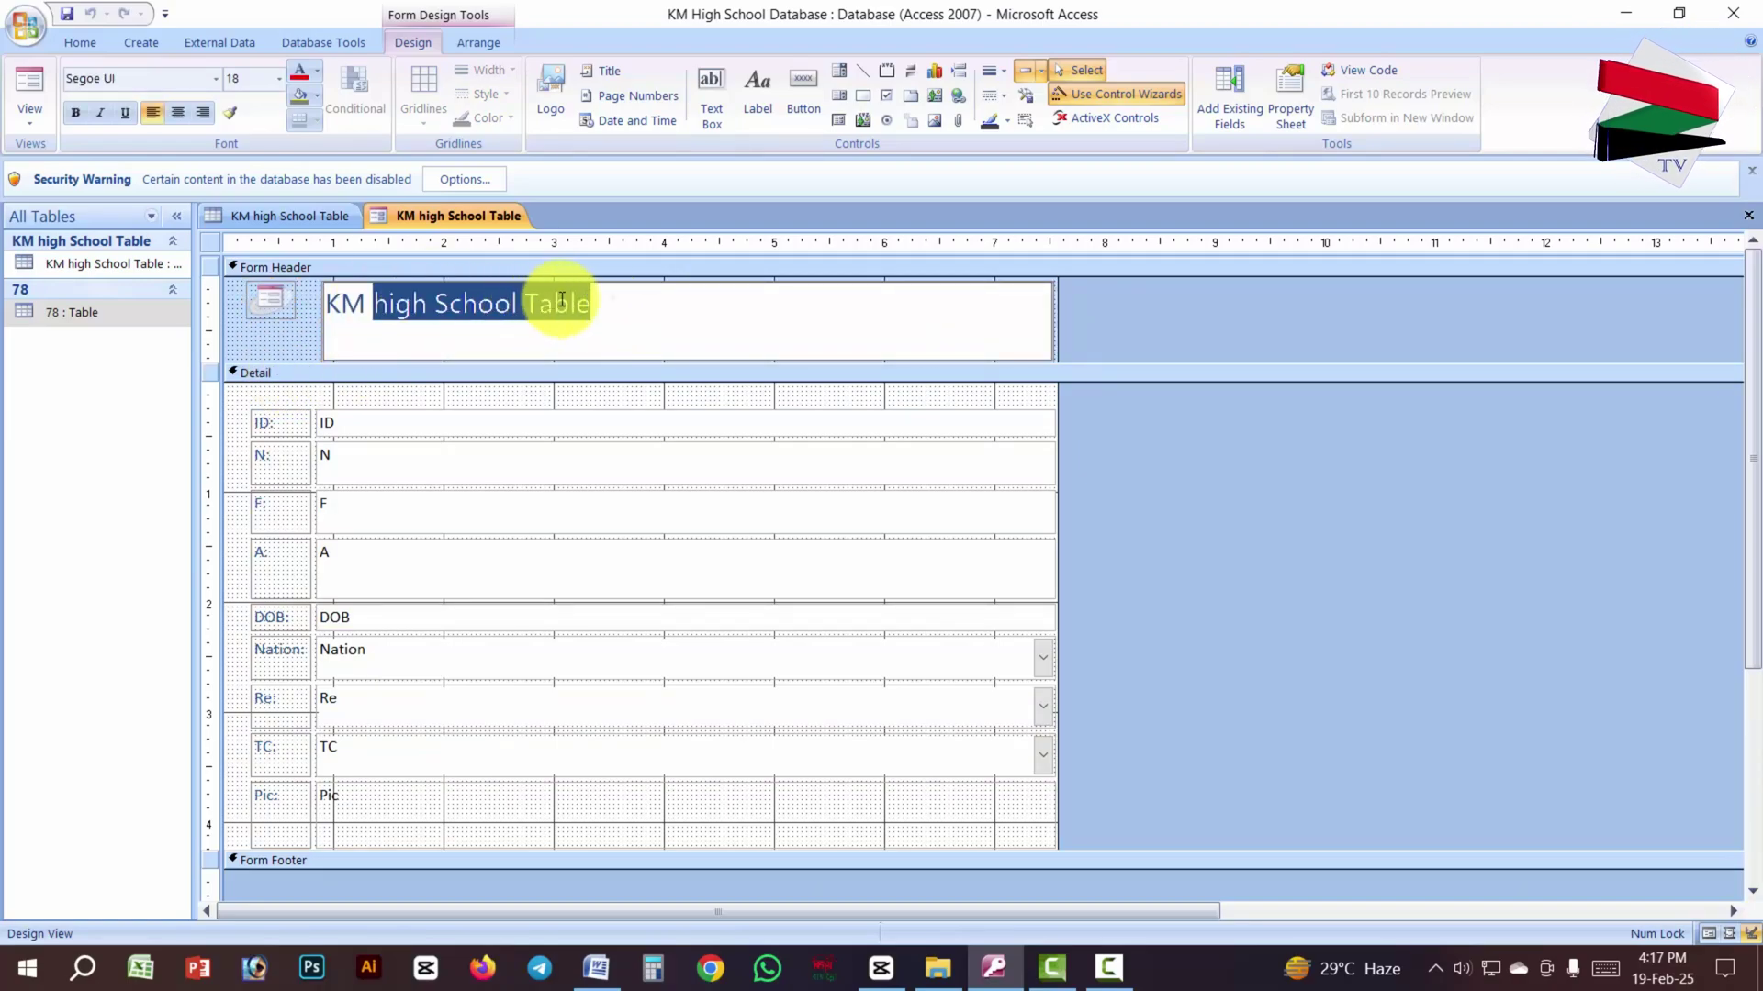
pyautogui.click(592, 304)
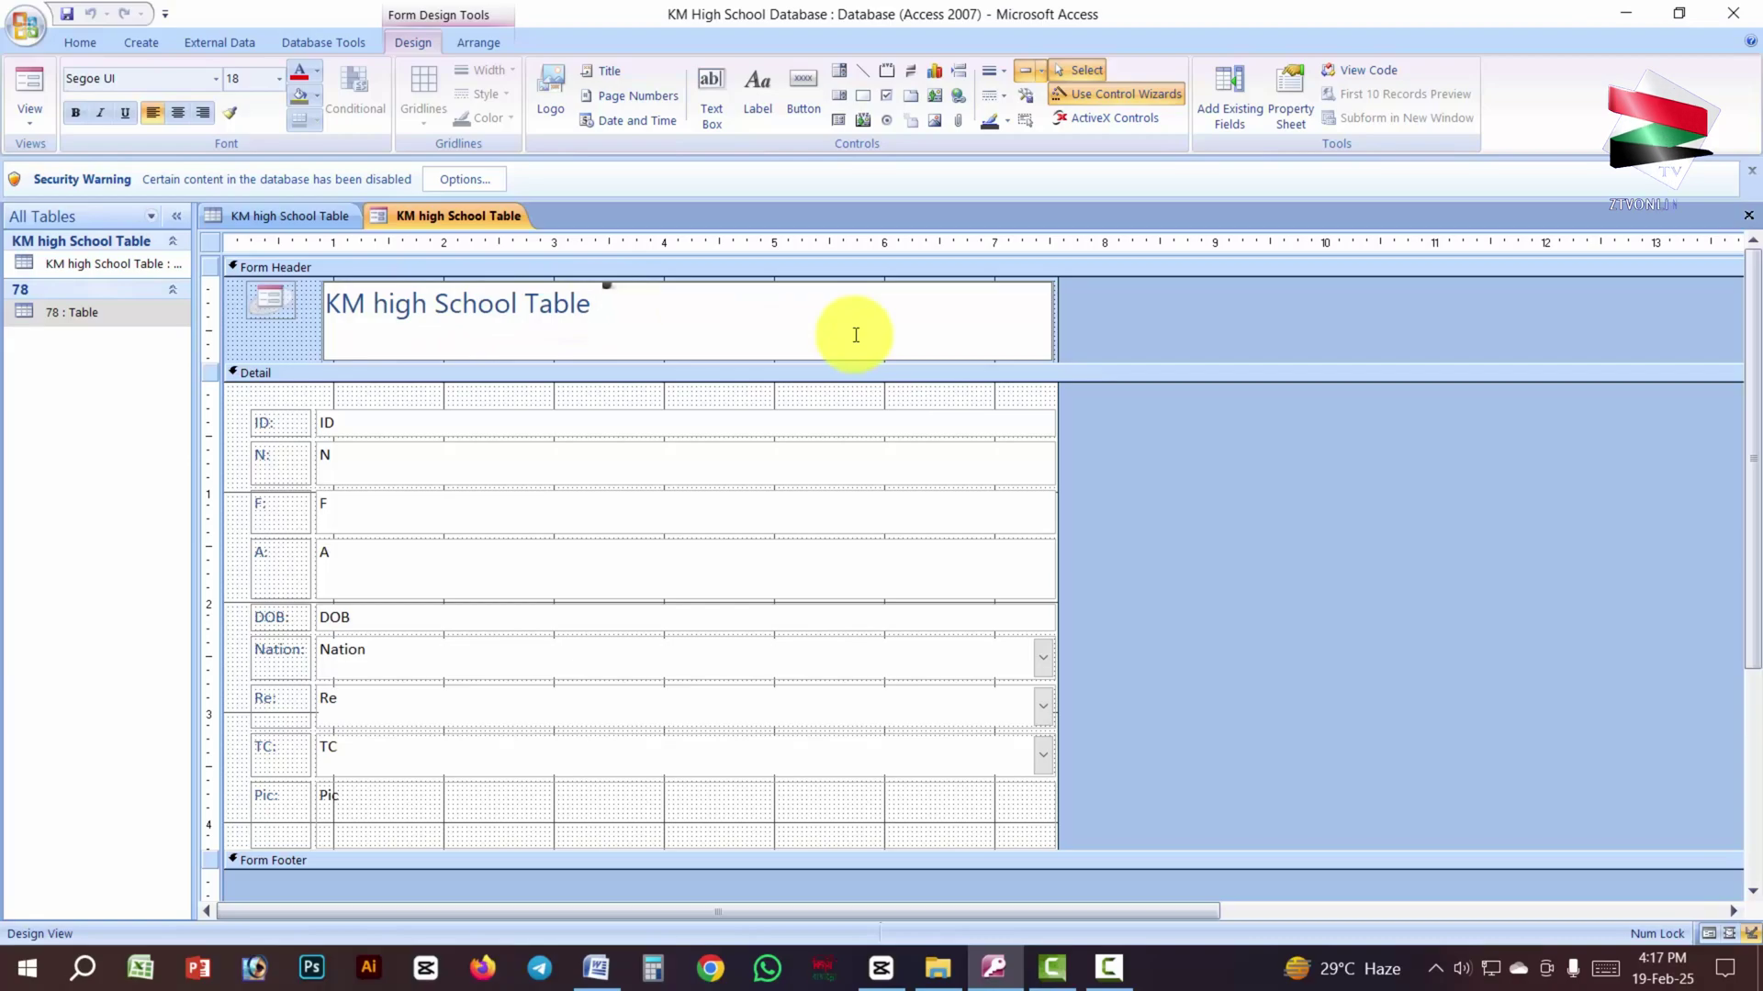
pyautogui.moveTo(621, 306); pyautogui.dragTo(79, 273)
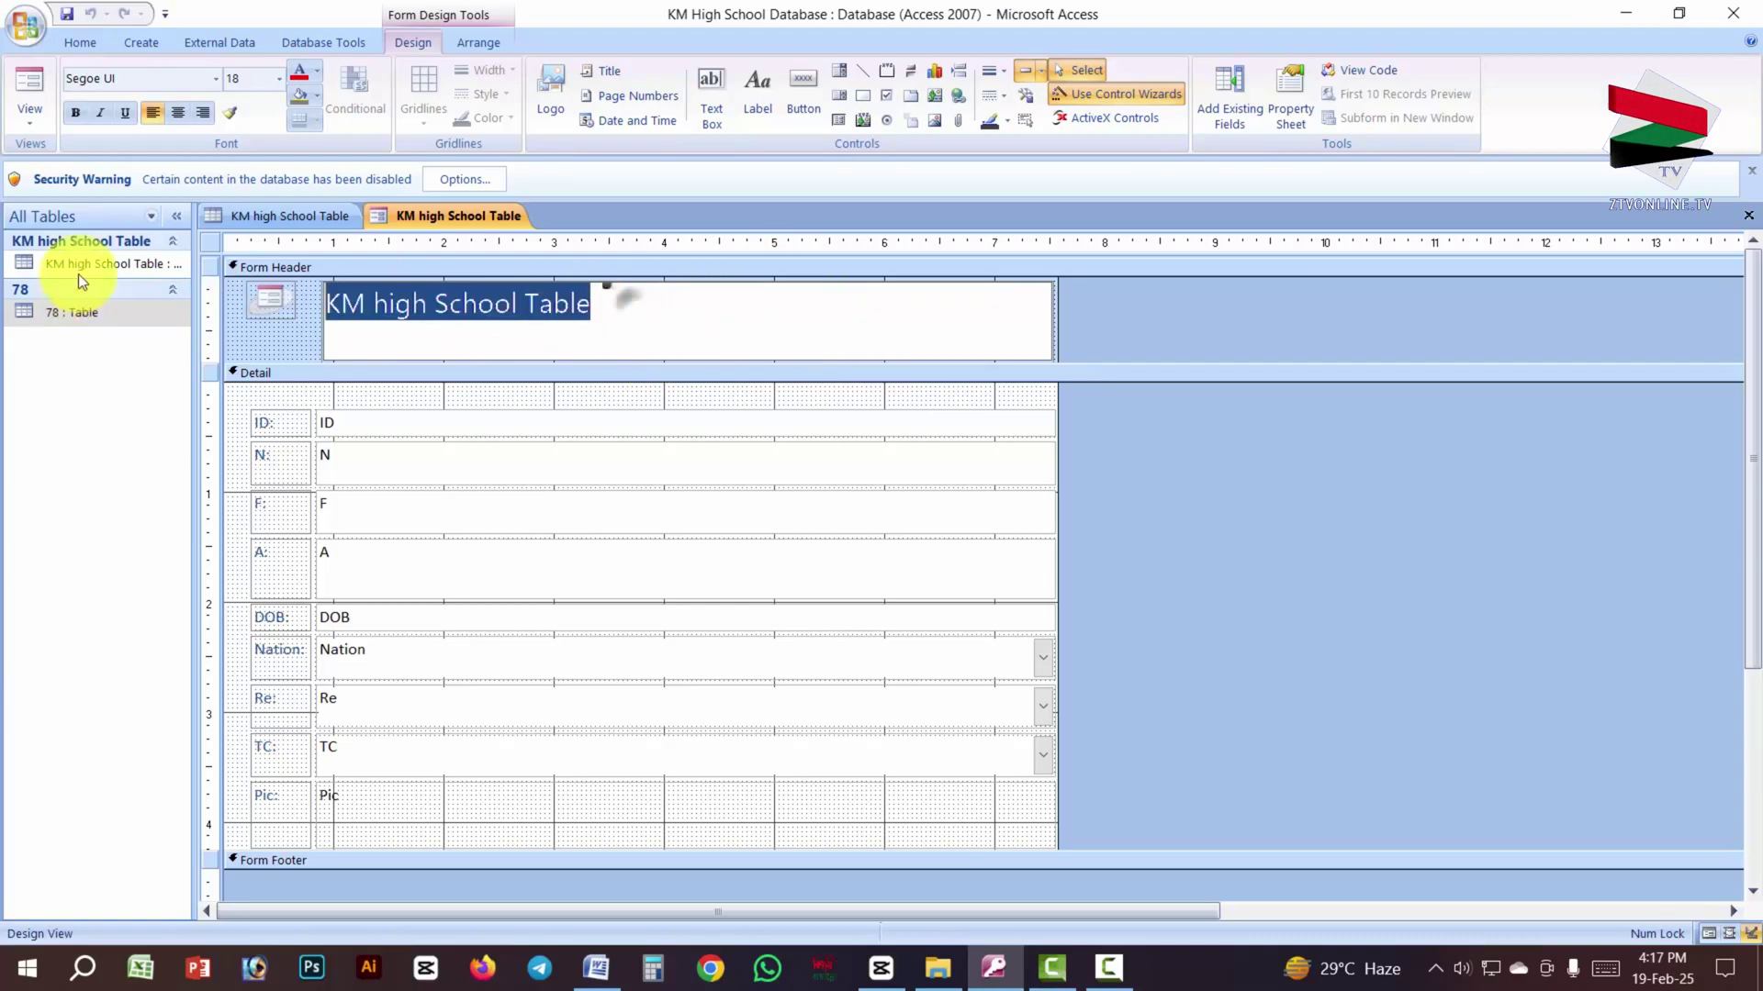
pyautogui.click(279, 79)
pyautogui.click(240, 294)
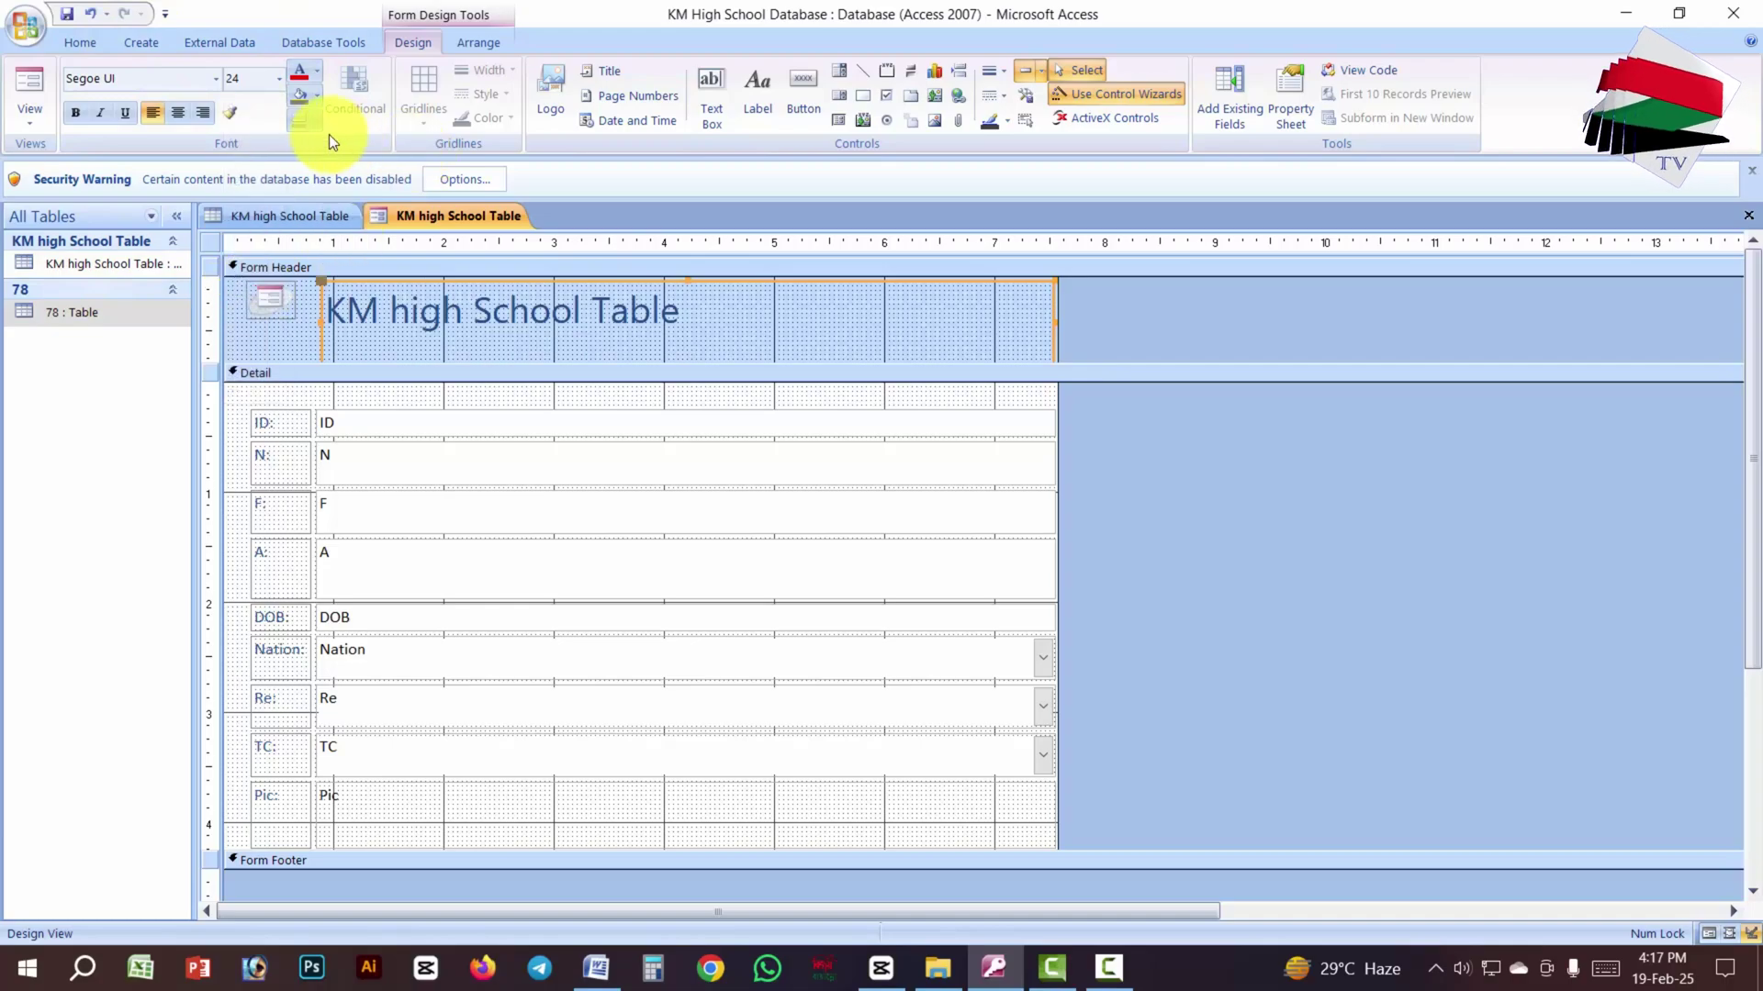
# Step: Make the form header title bold and colour its text red
pyautogui.click(78, 112)
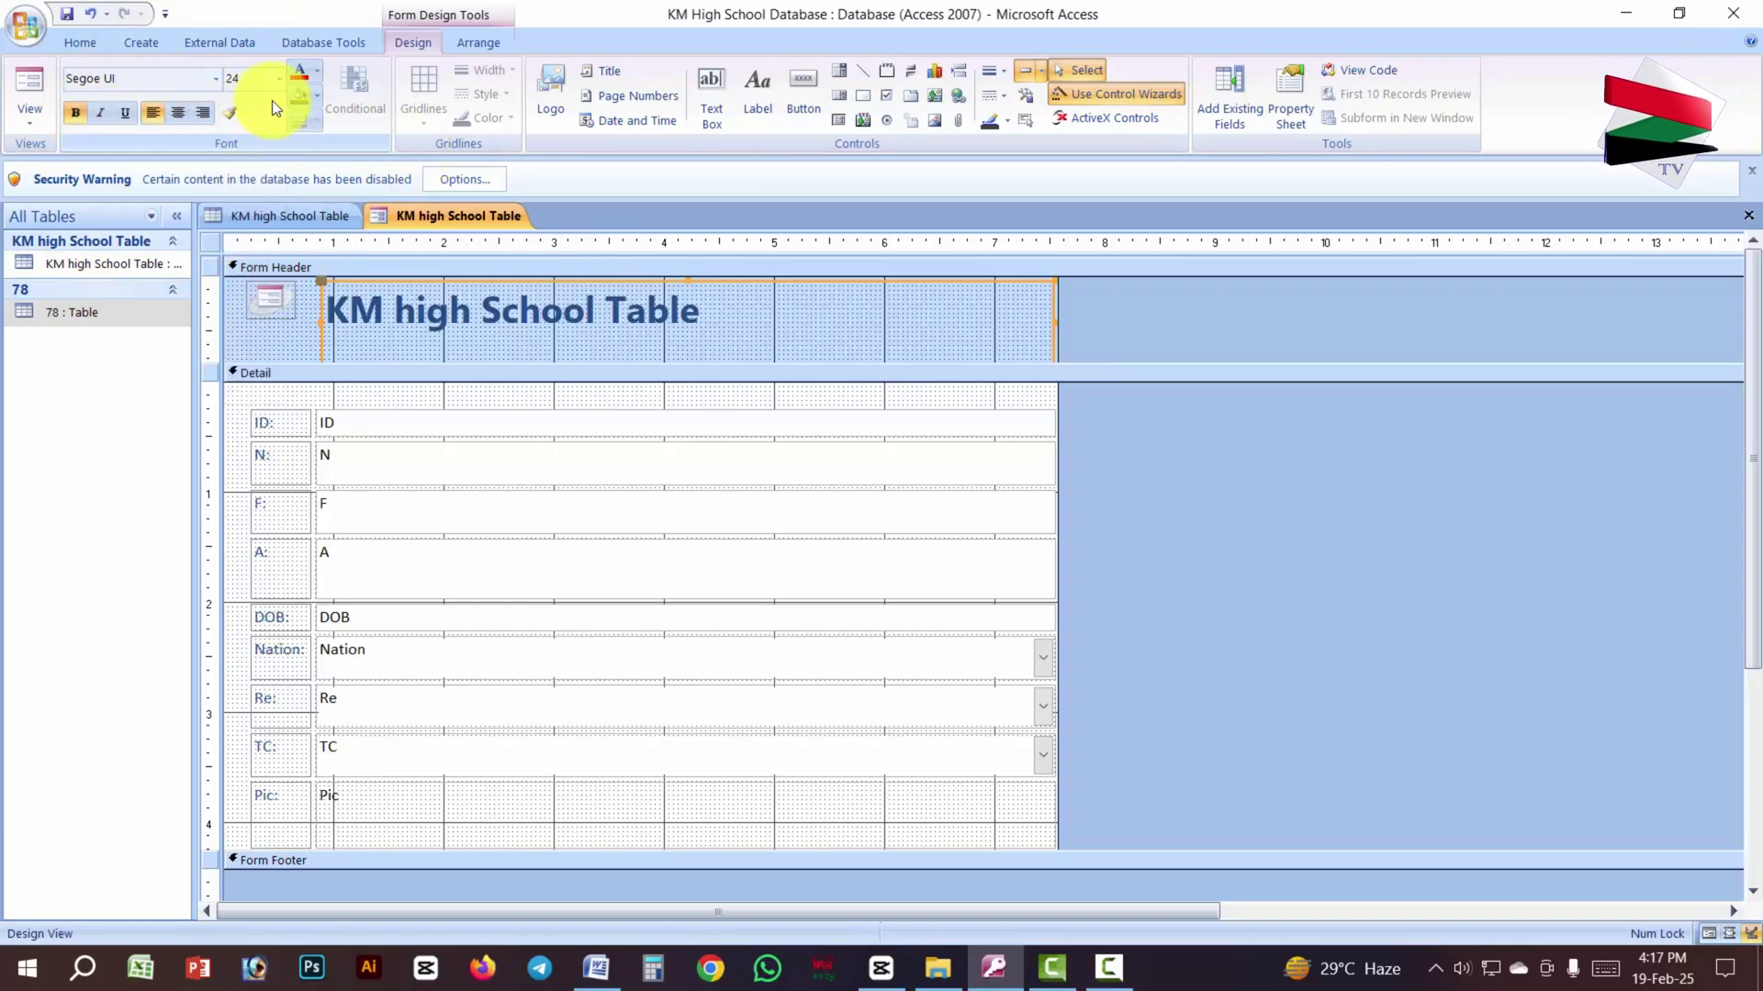
pyautogui.click(316, 73)
pyautogui.click(318, 313)
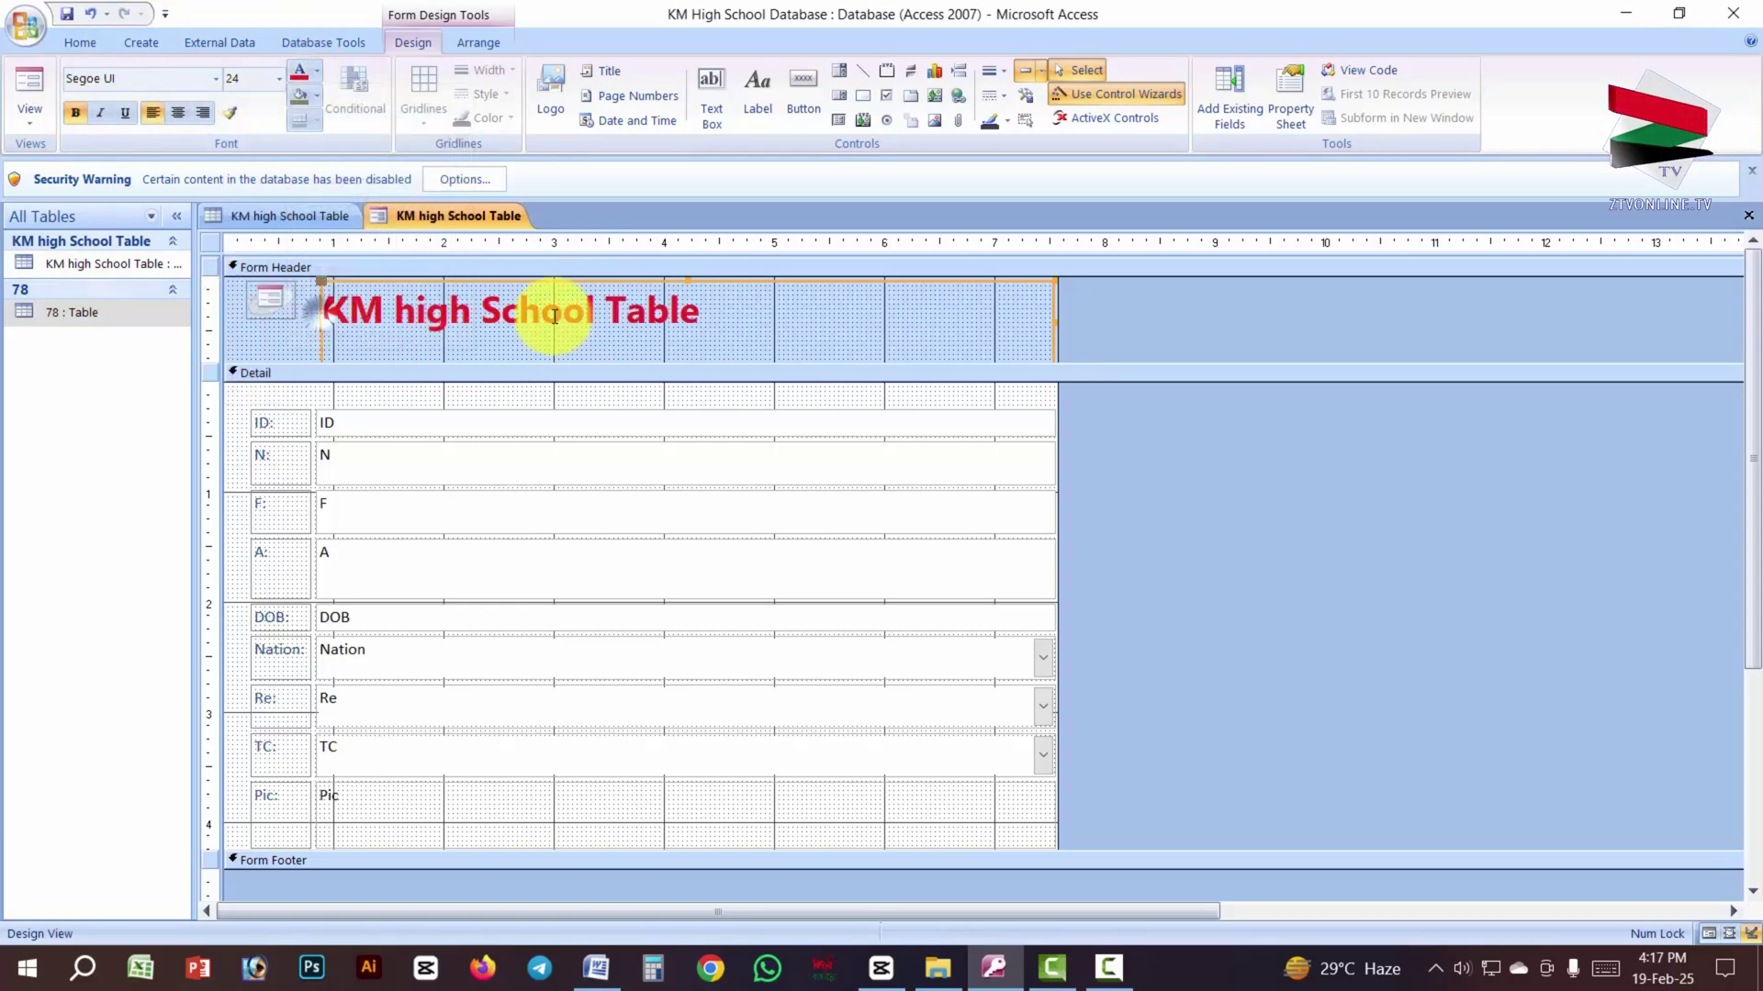
# Step: Centre the title text and move the title slightly lower within the form header
pyautogui.click(179, 113)
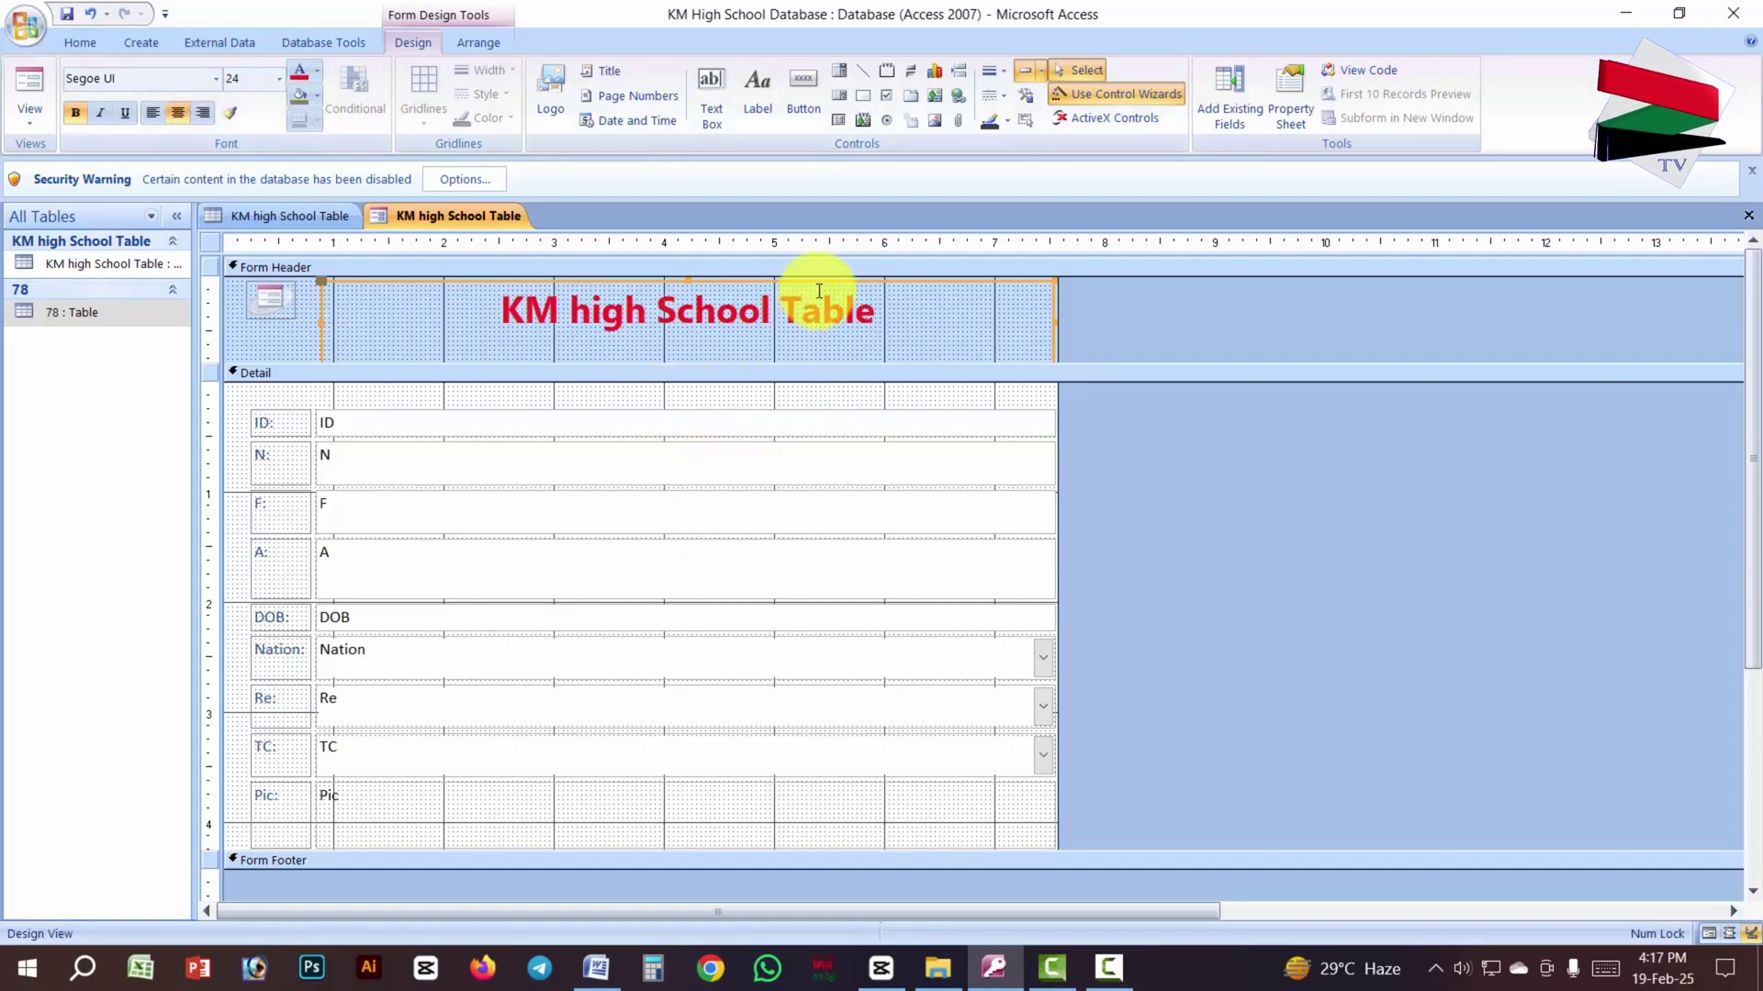
pyautogui.click(685, 289)
pyautogui.moveTo(685, 289); pyautogui.dragTo(679, 307)
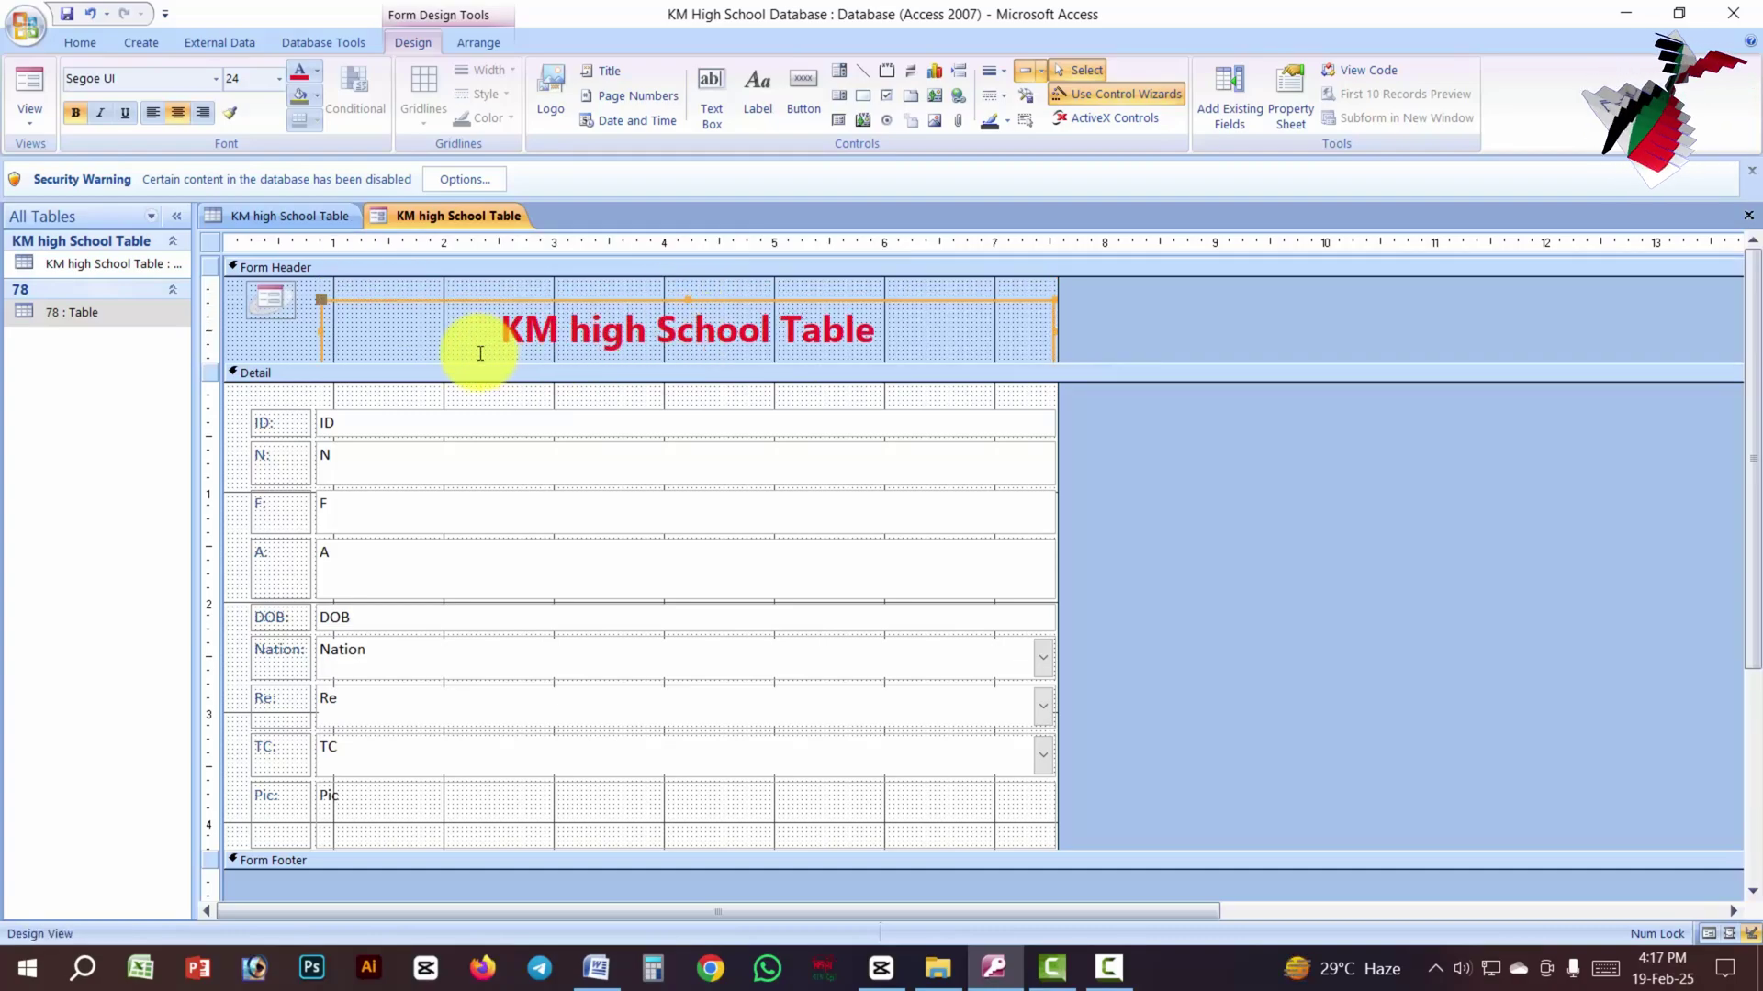
pyautogui.click(677, 312)
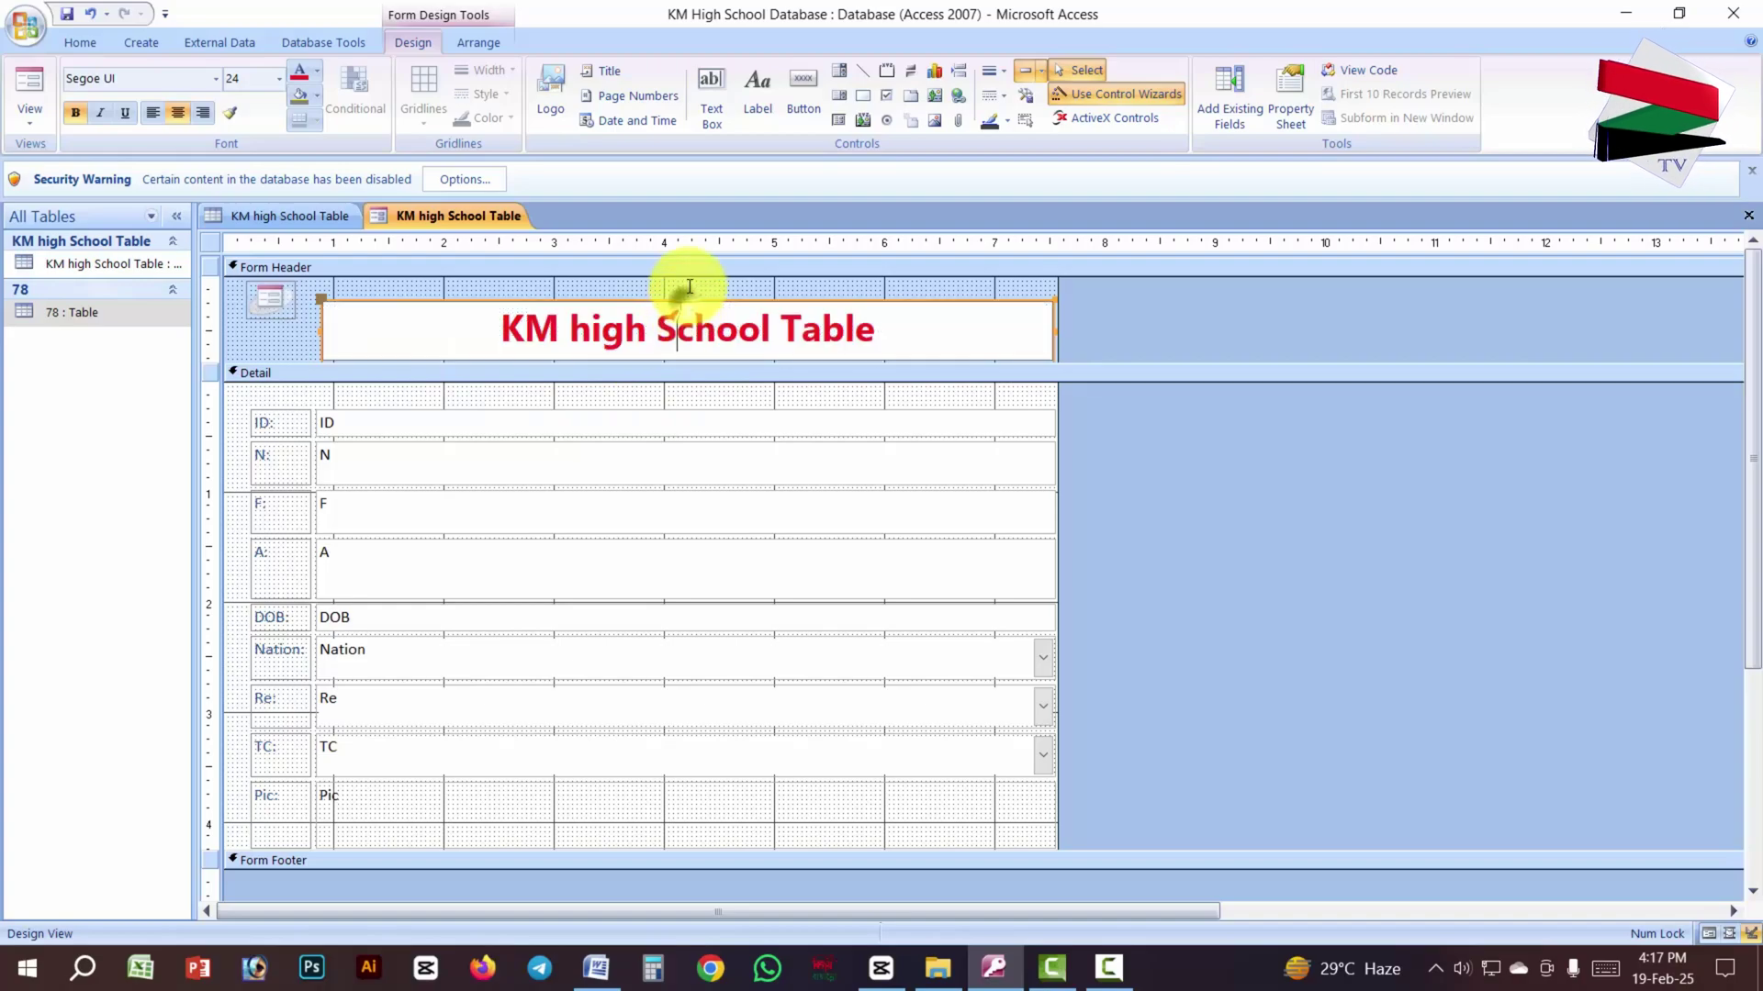
pyautogui.click(748, 310)
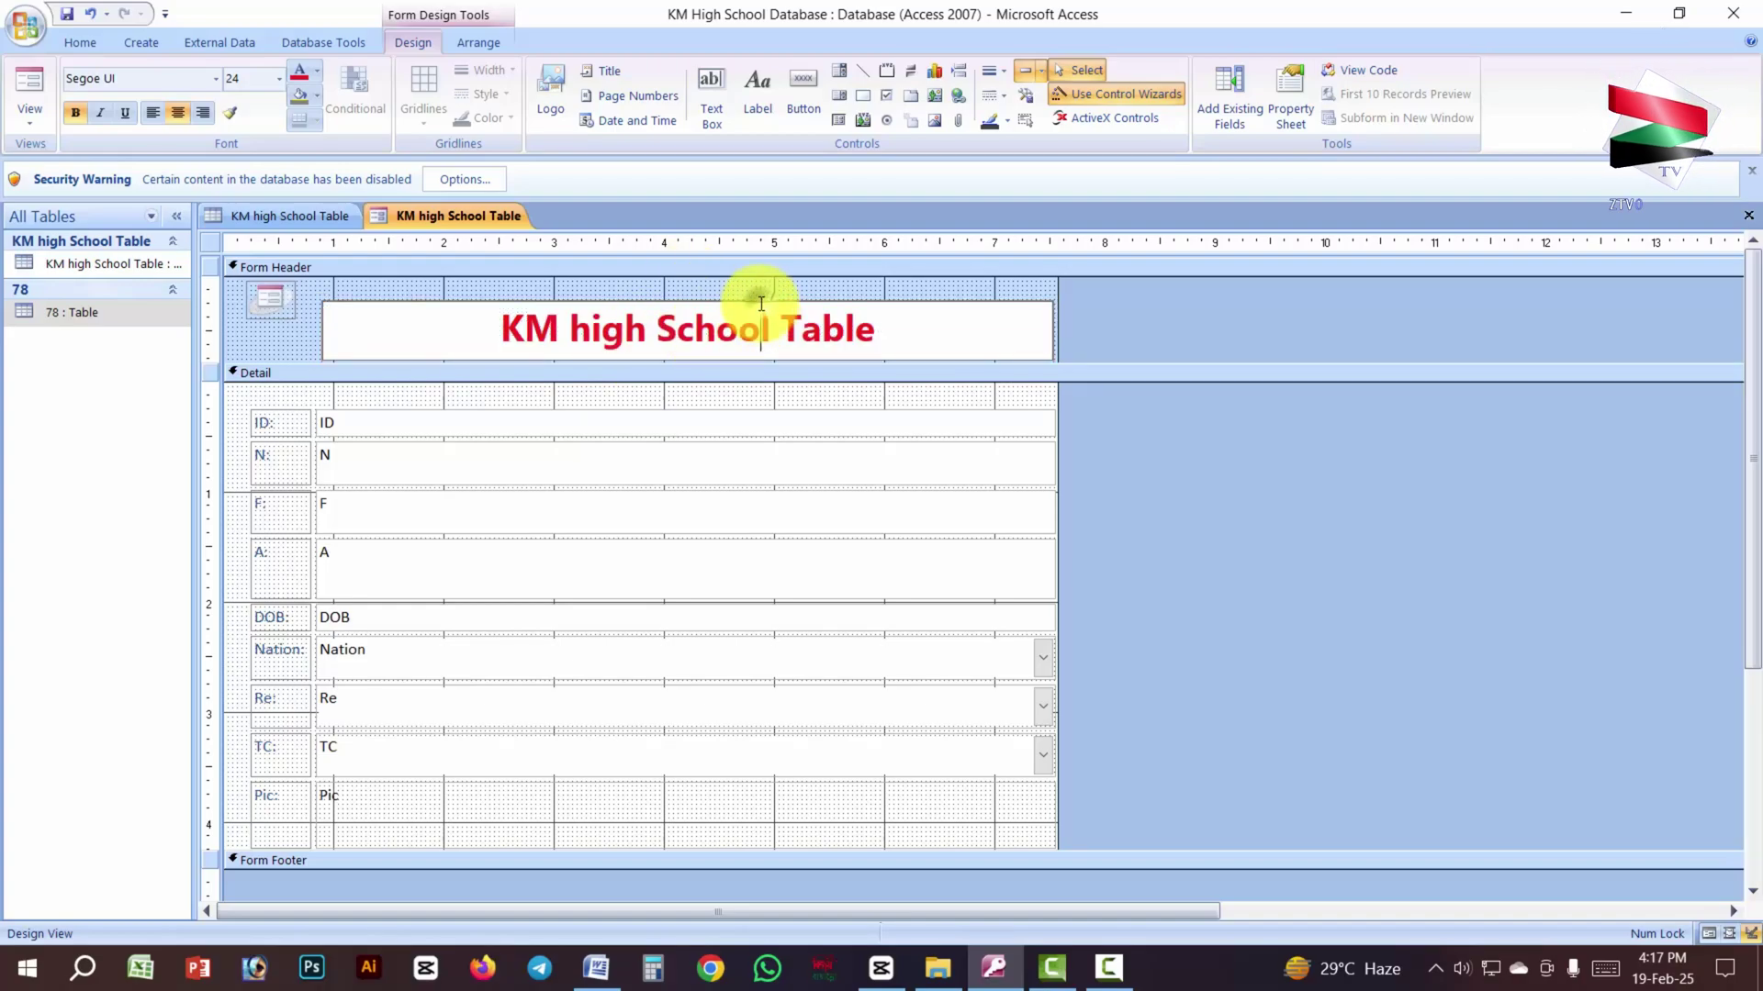
pyautogui.click(709, 297)
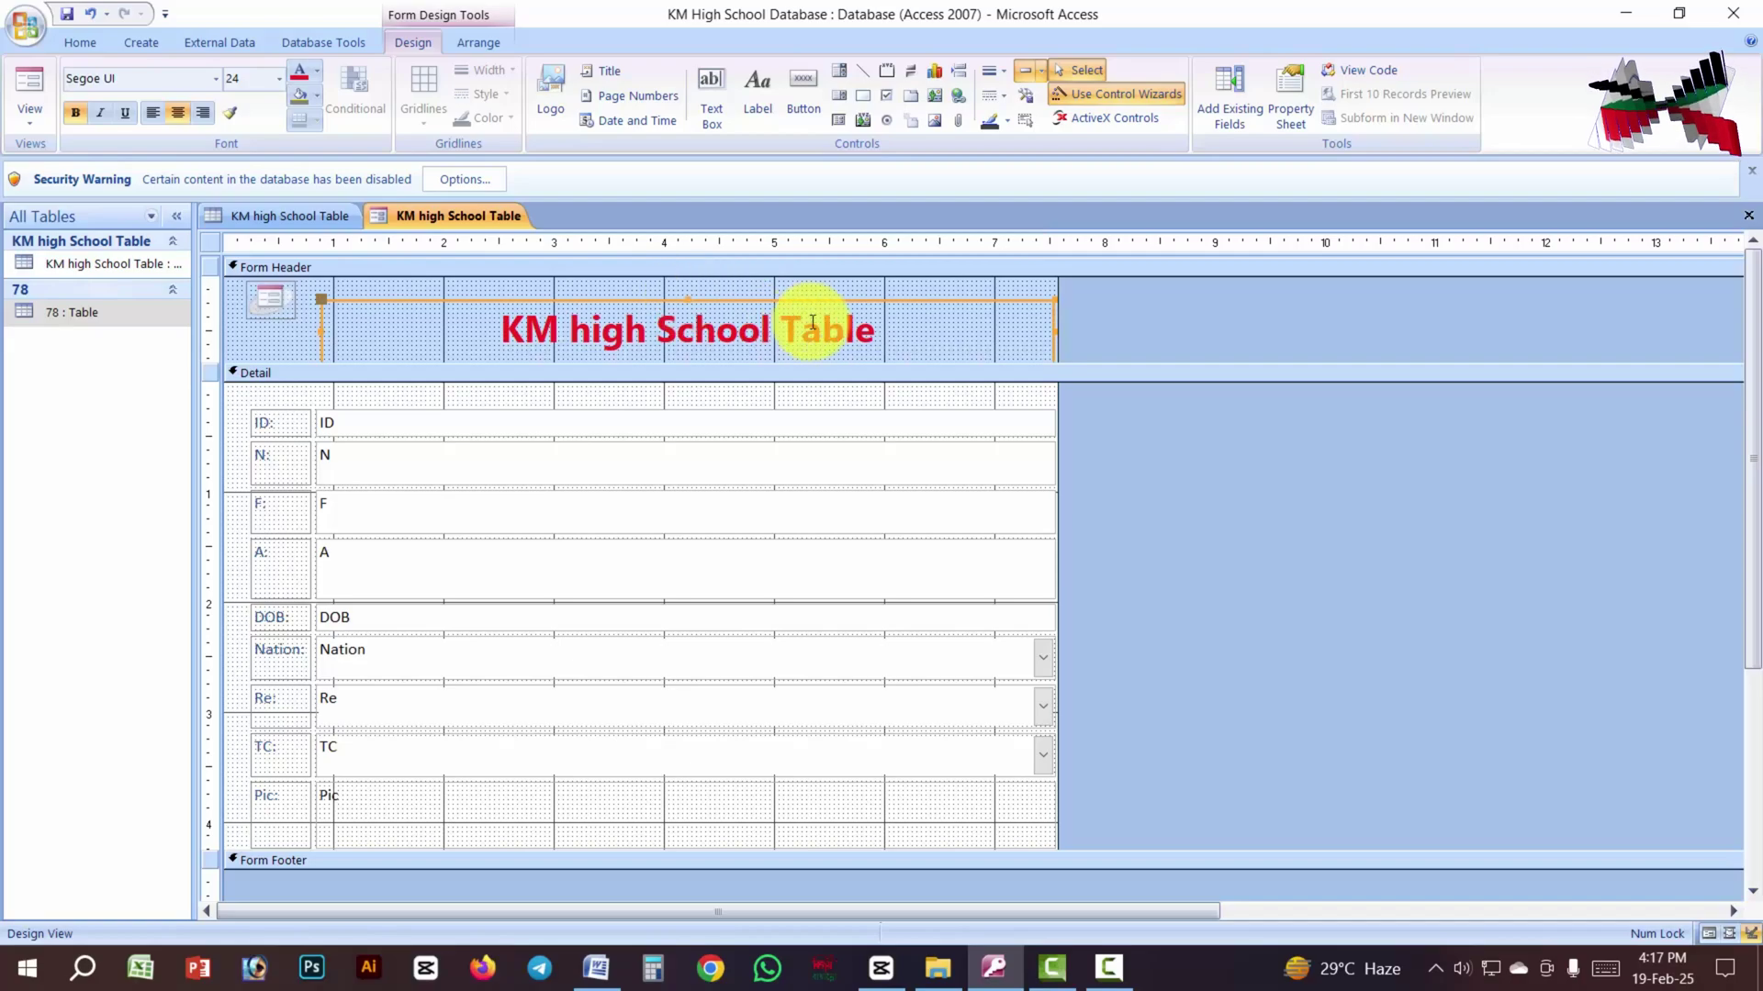
pyautogui.click(883, 325)
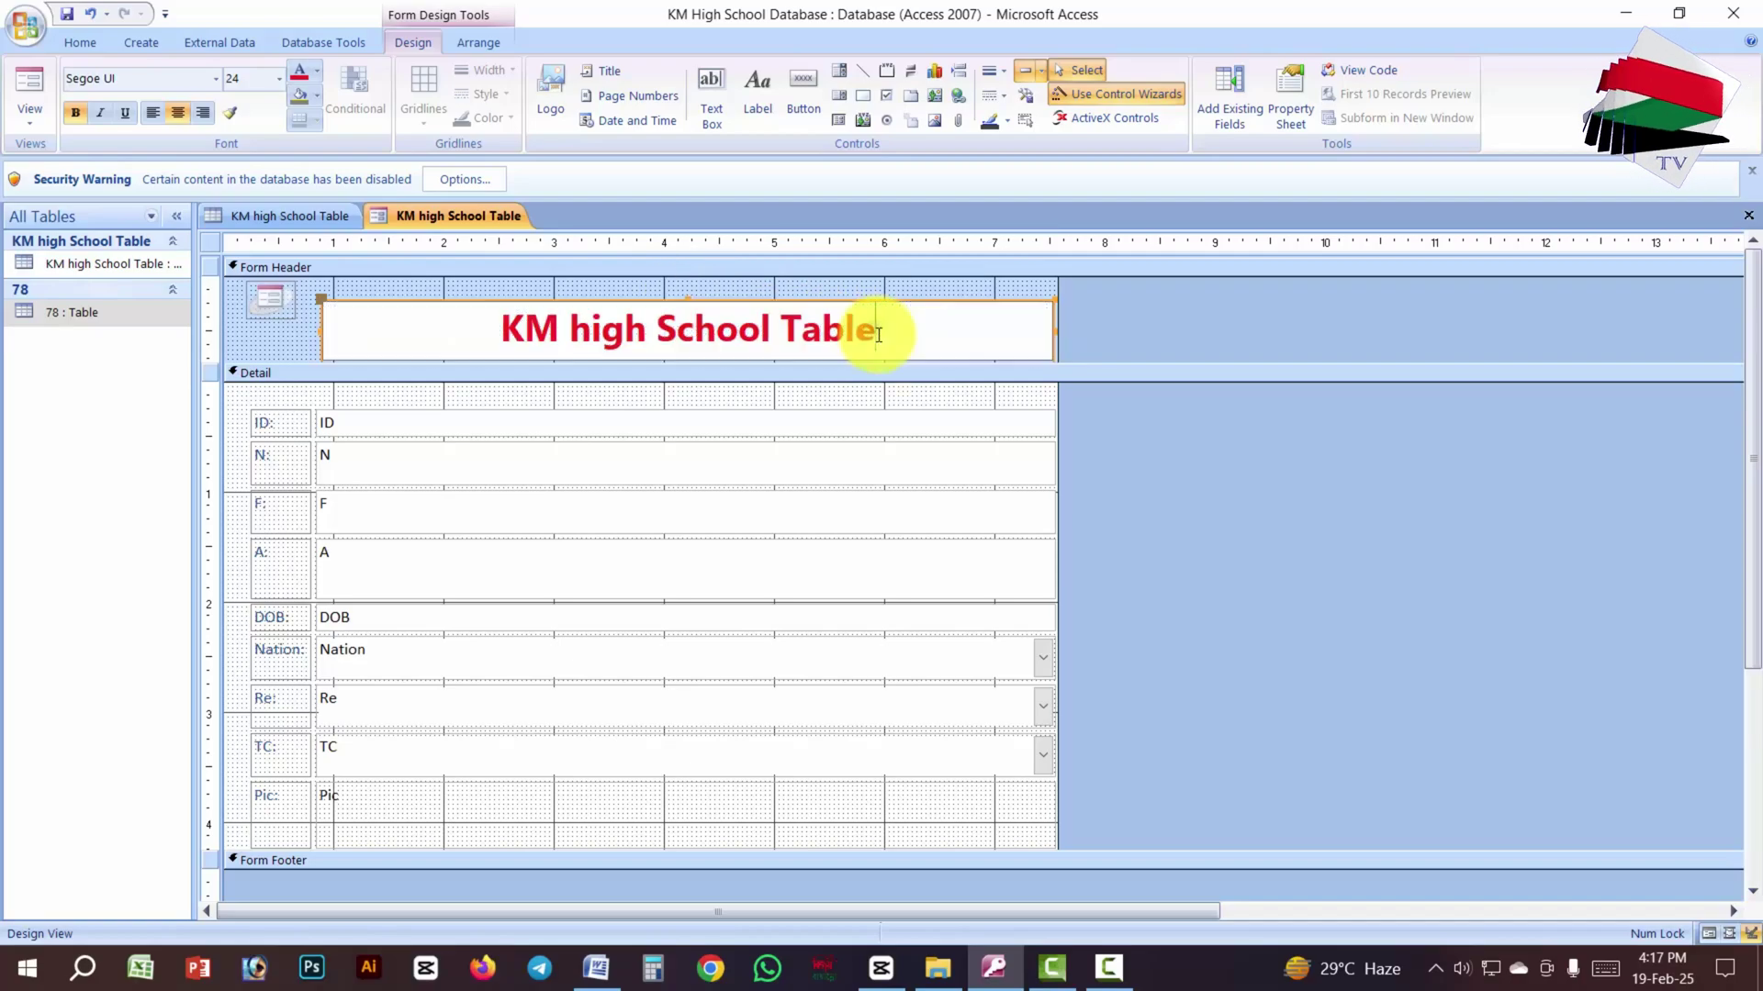
pyautogui.click(1599, 196)
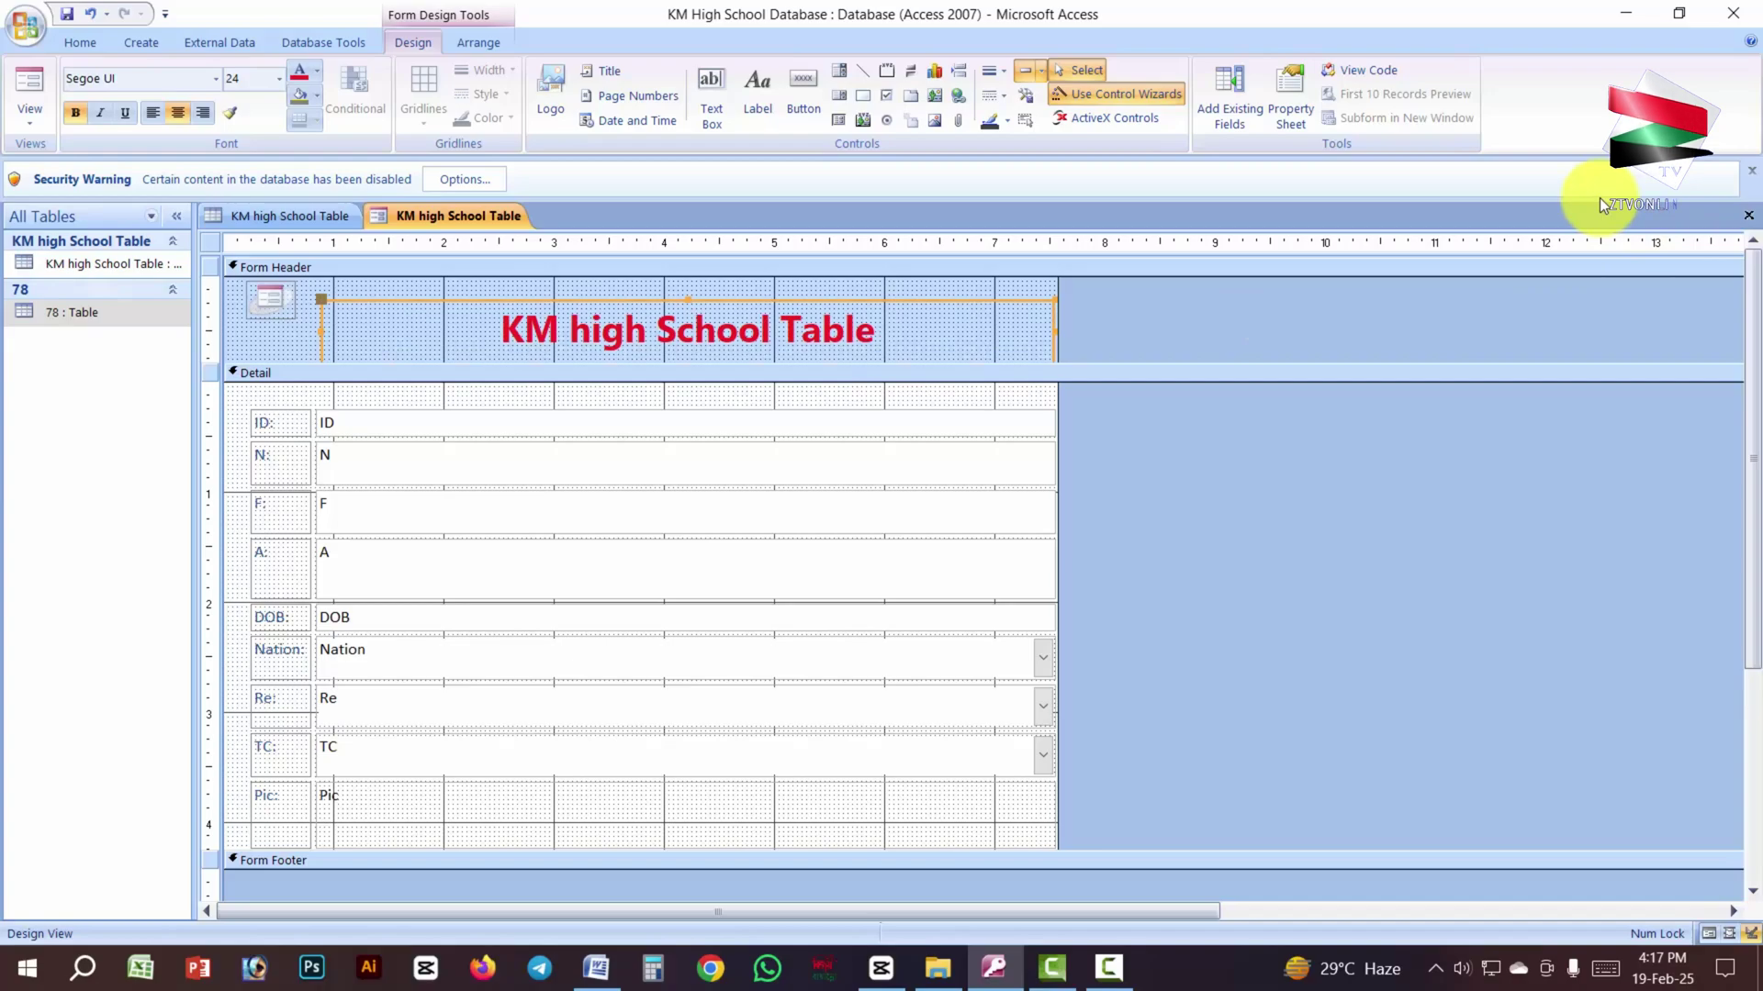
pyautogui.write('N')
pyautogui.press('BackSpace')
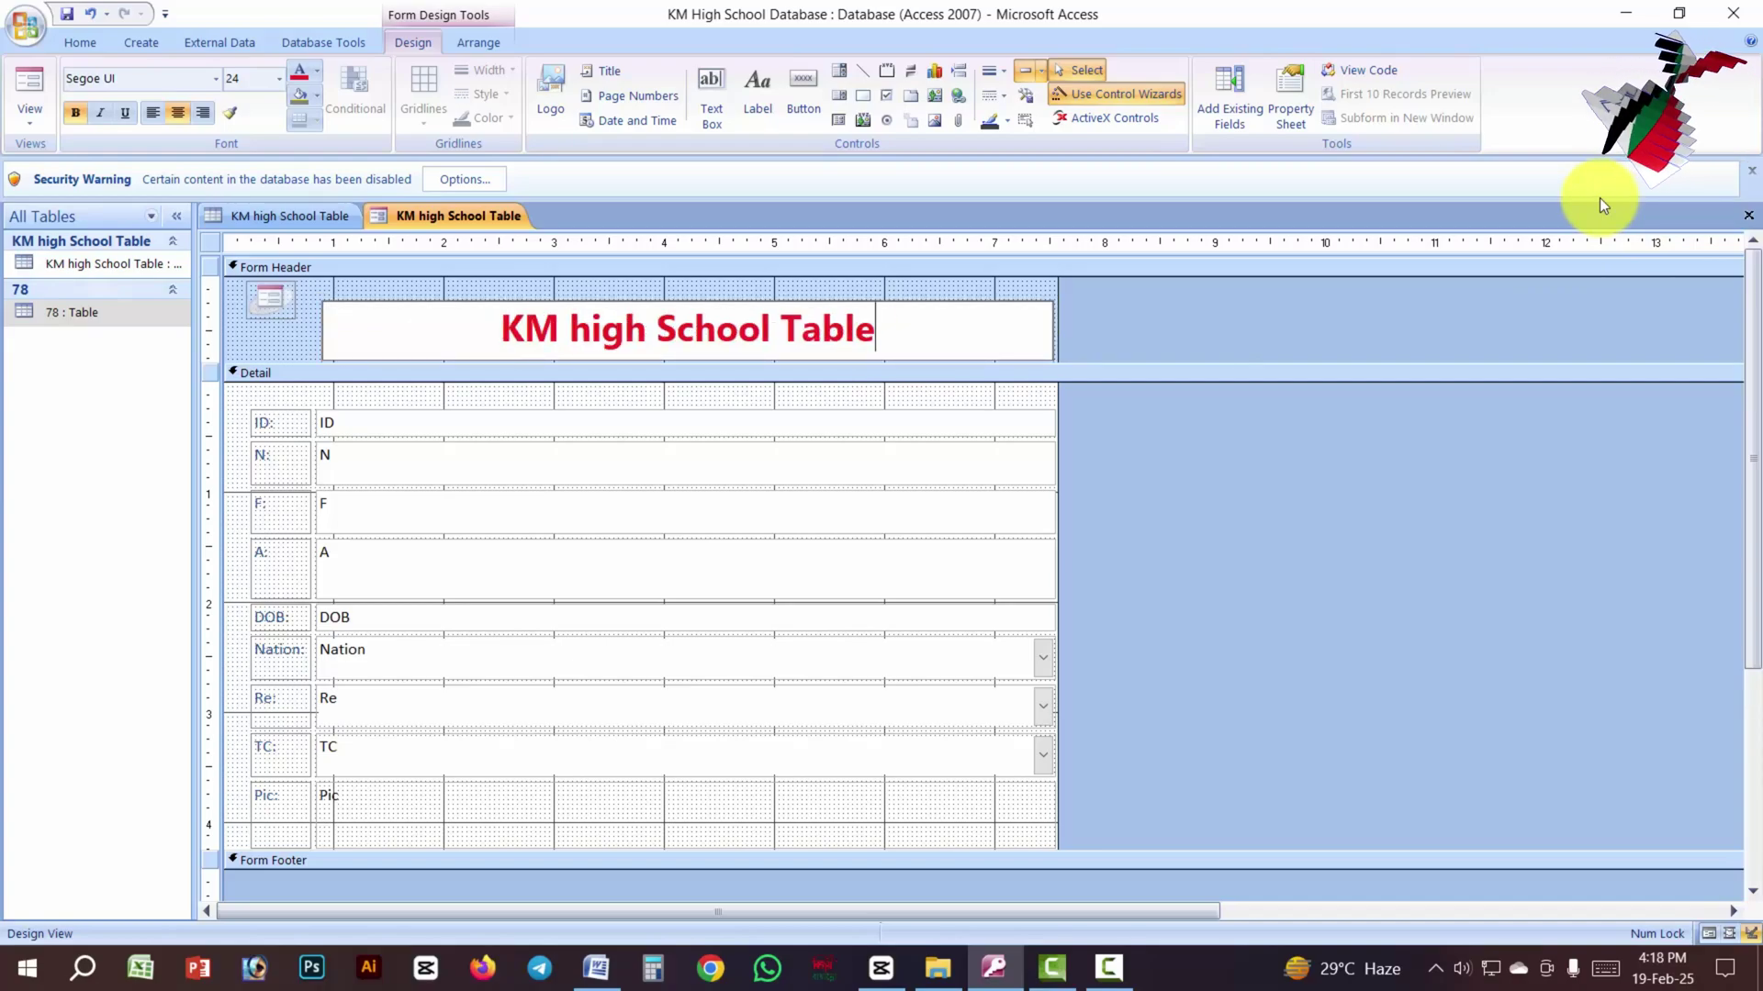
# Step: Replace the picture of the form header logo with the Desktop image Logo-Zakir-Computer-Center-2024 through its Picture property
pyautogui.click(263, 301)
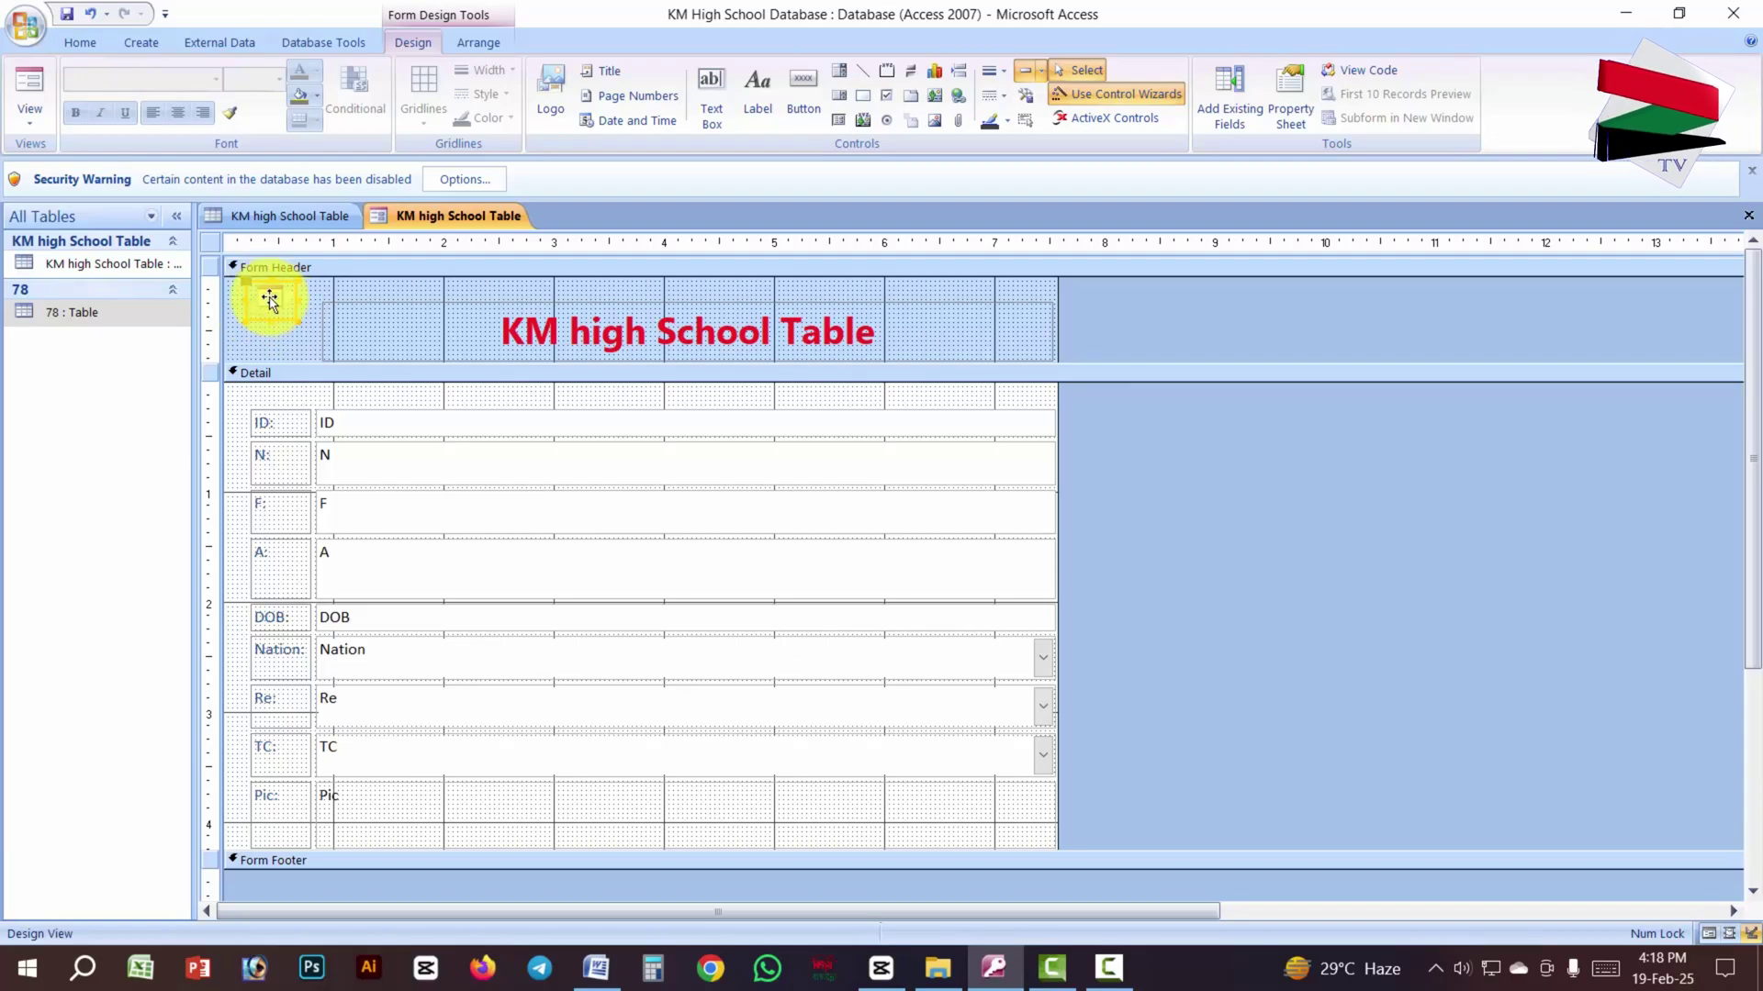
pyautogui.rightClick(270, 300)
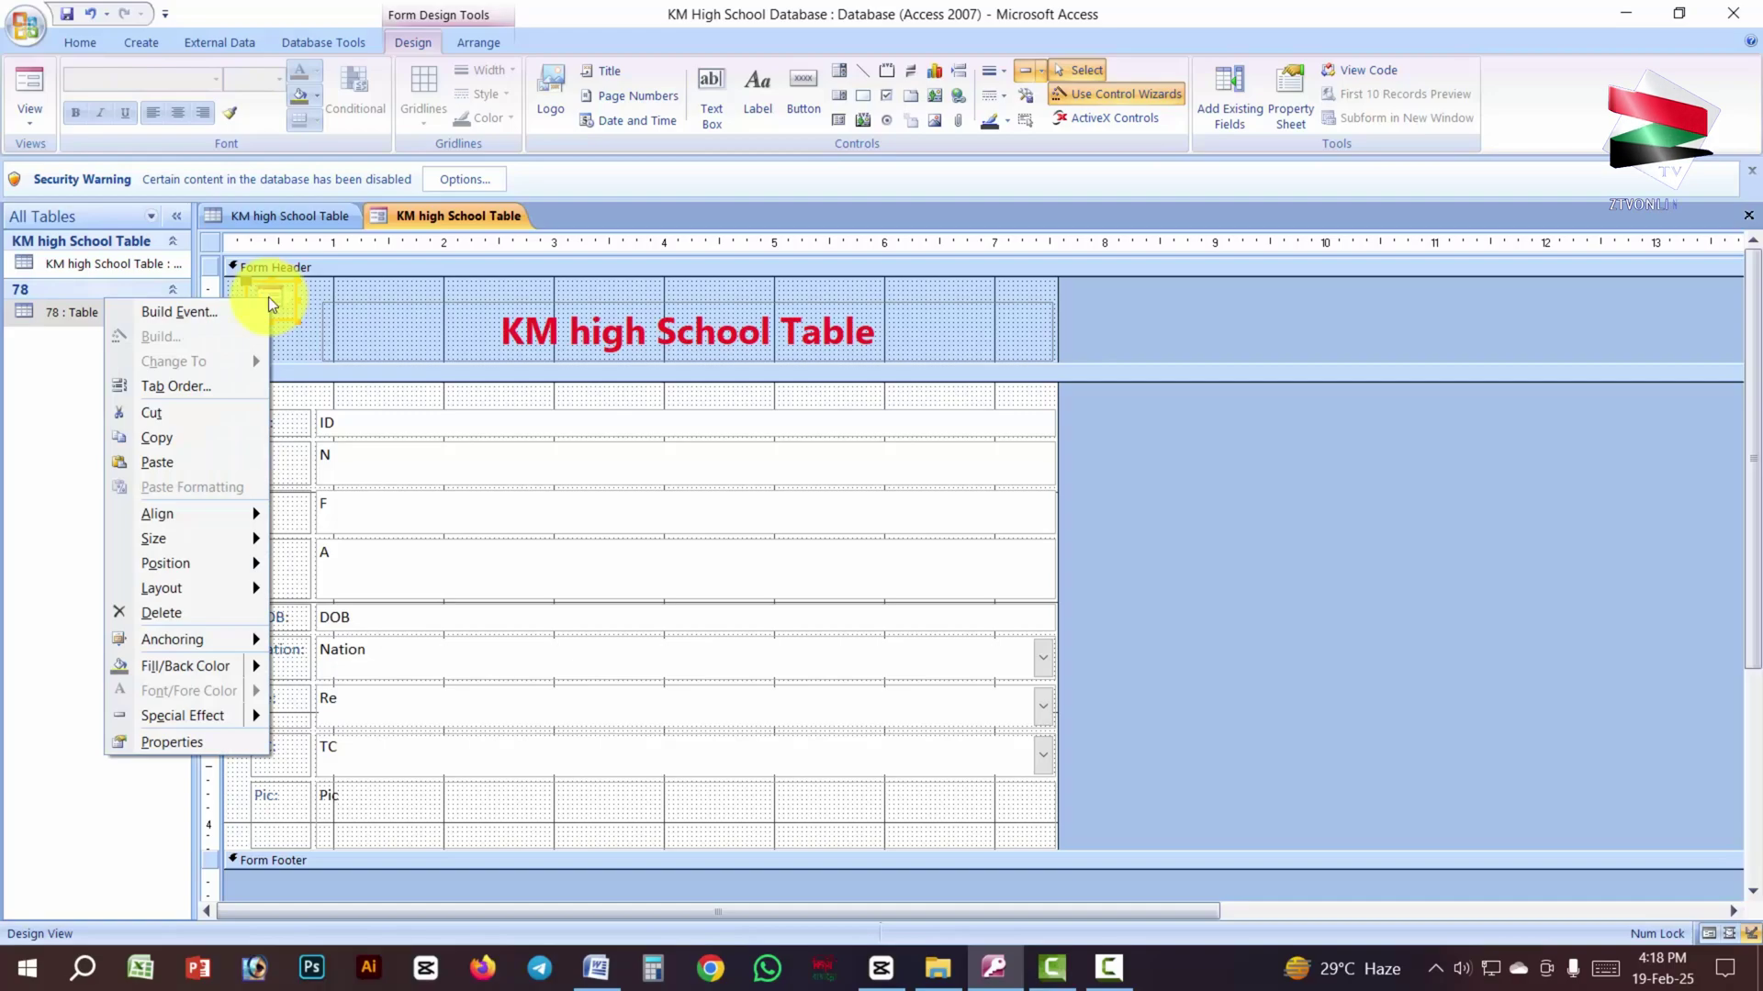
pyautogui.click(186, 746)
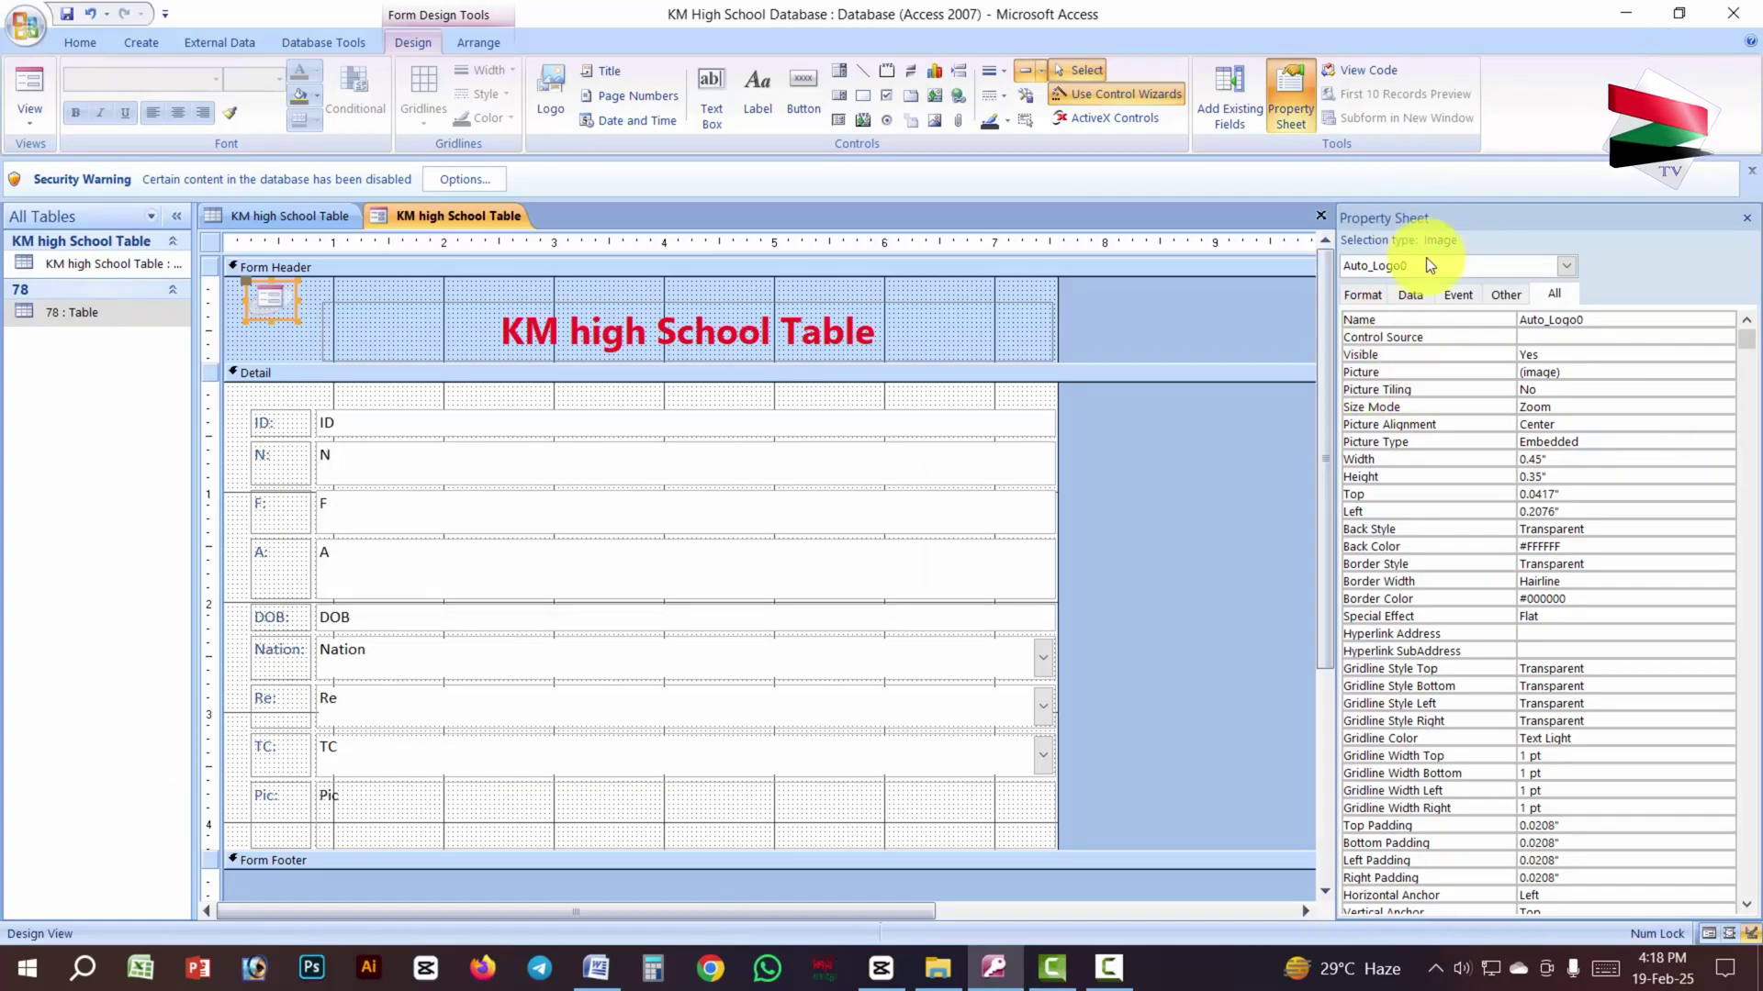
pyautogui.click(1597, 373)
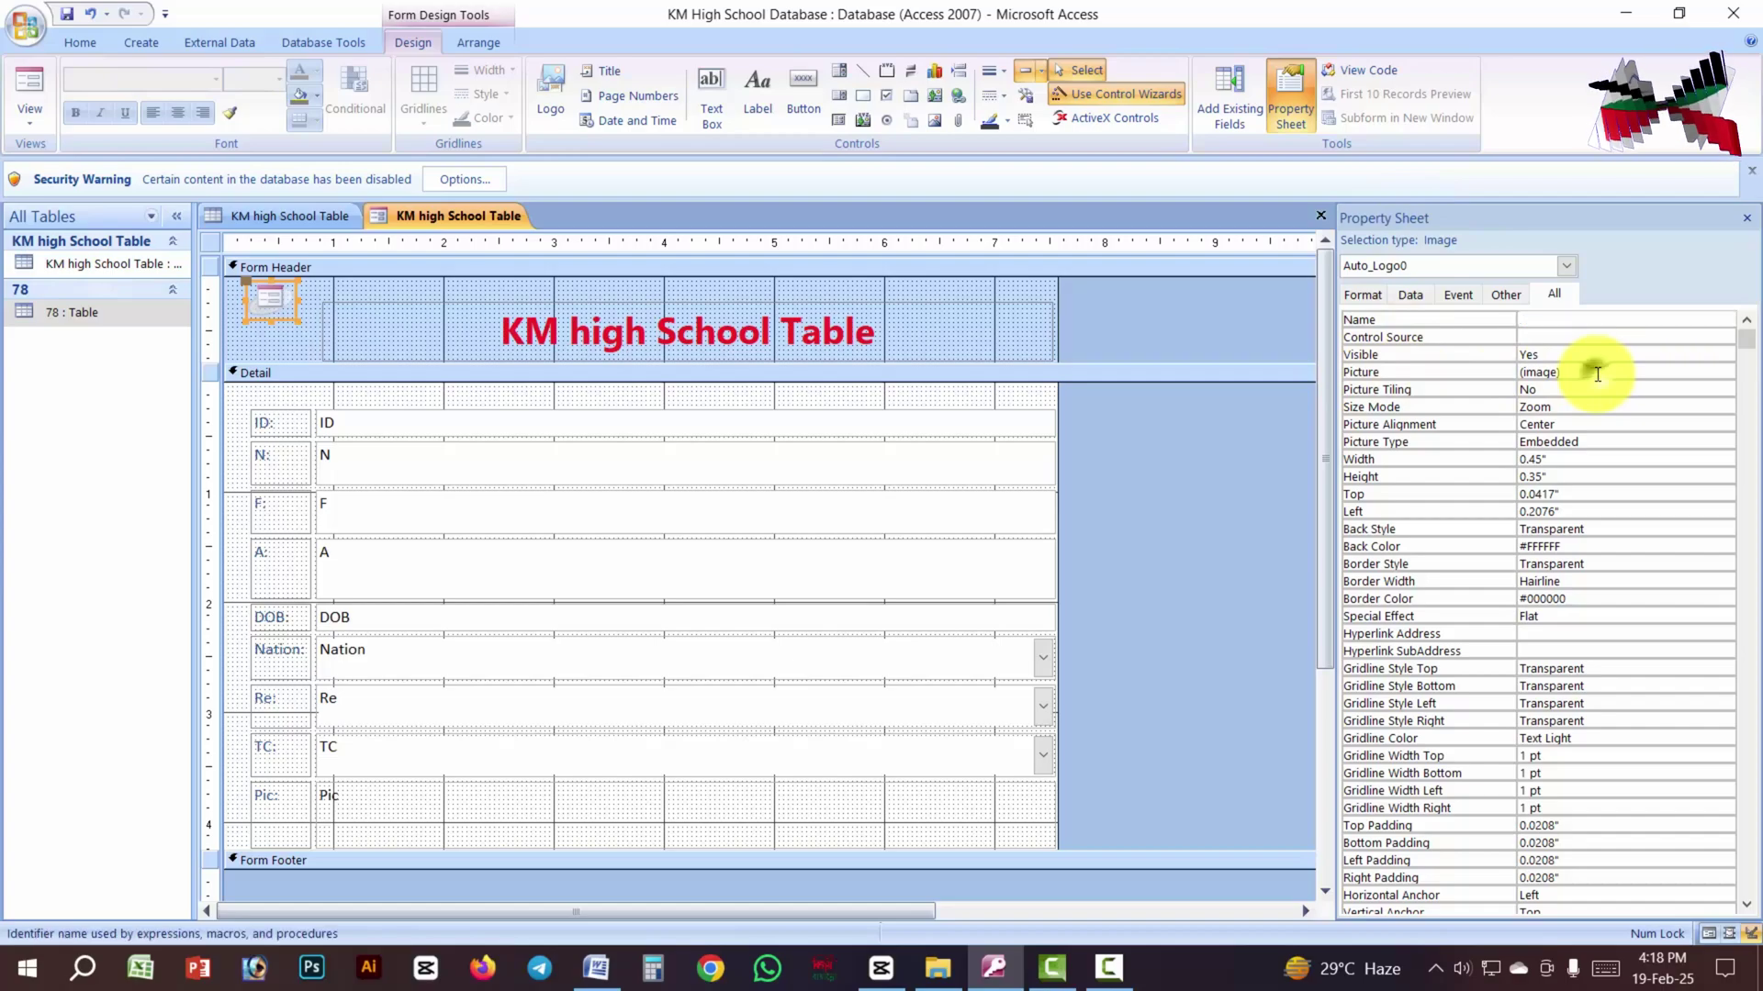
pyautogui.click(1724, 372)
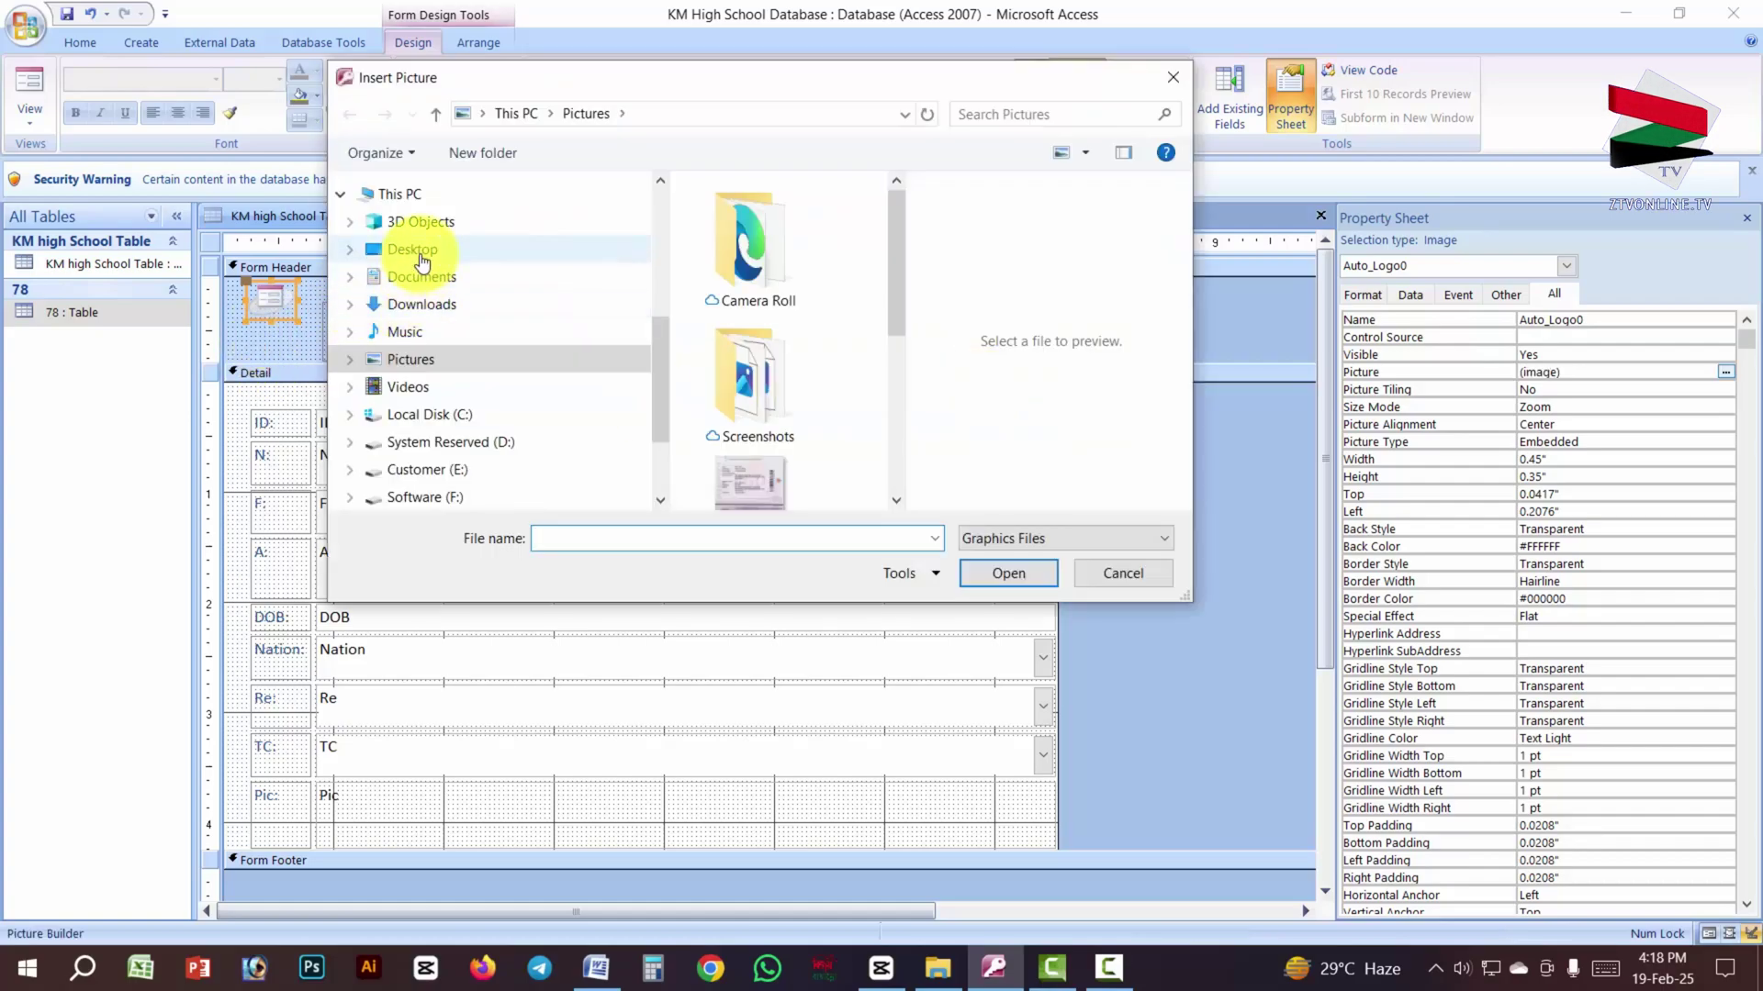
pyautogui.click(419, 257)
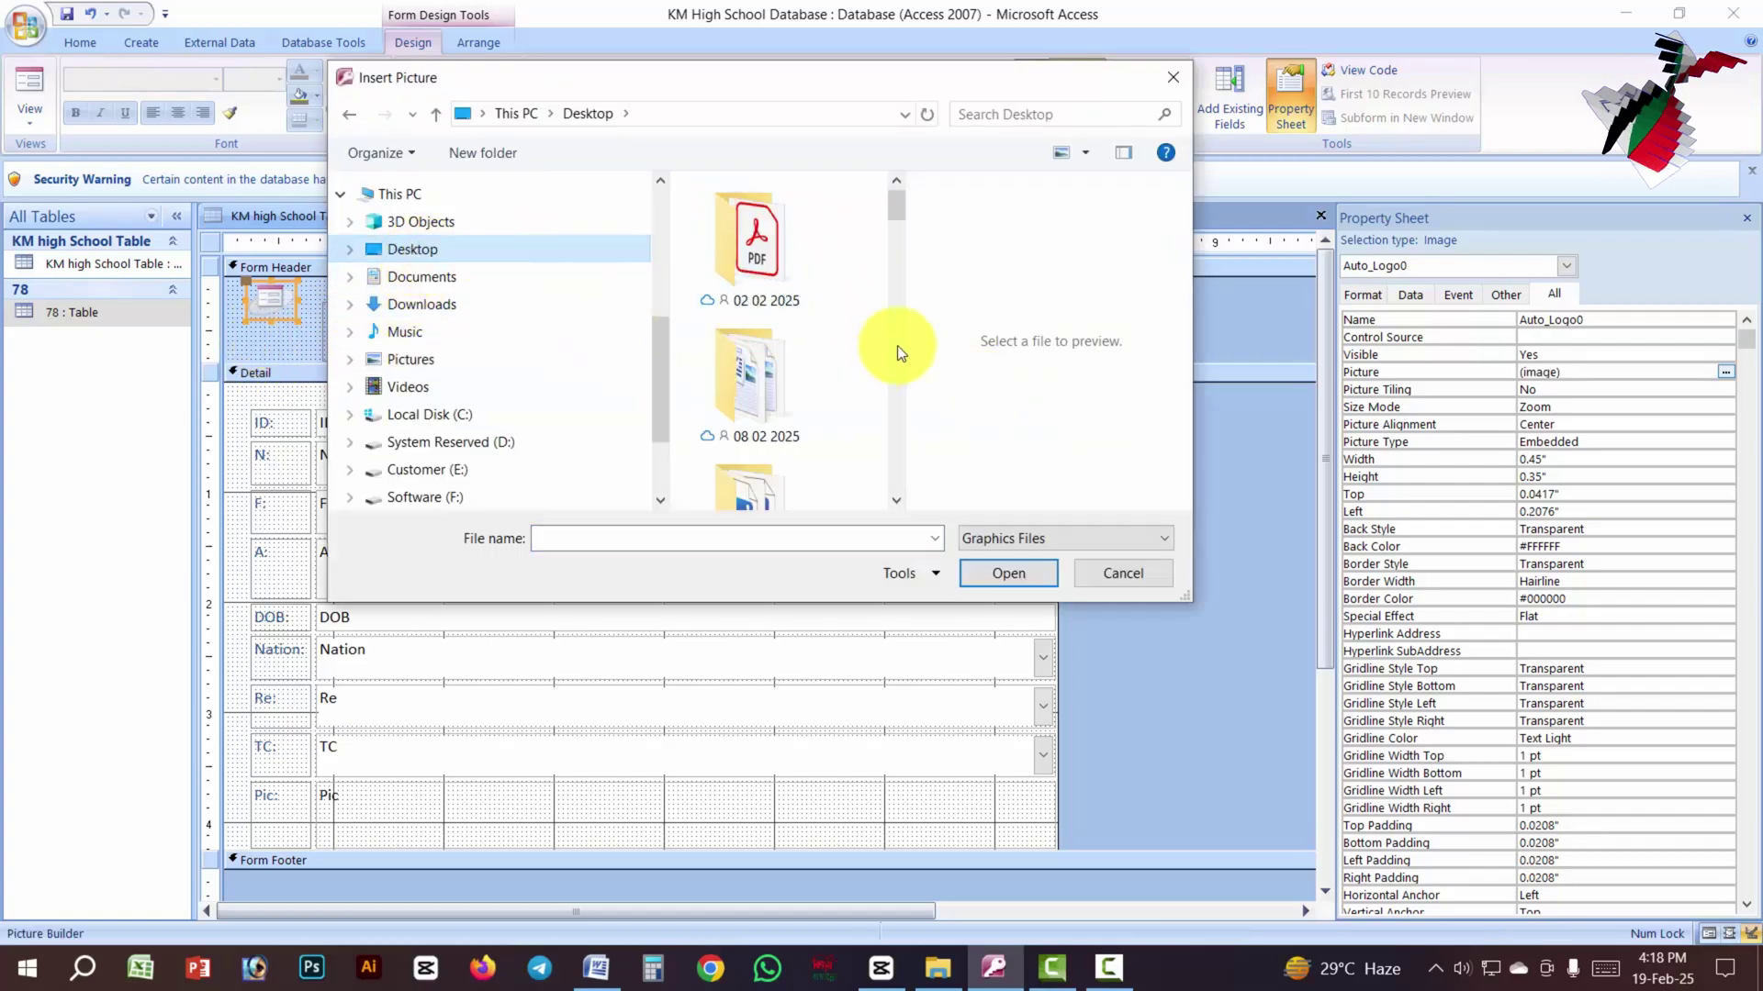
pyautogui.moveTo(901, 214); pyautogui.dragTo(874, 431)
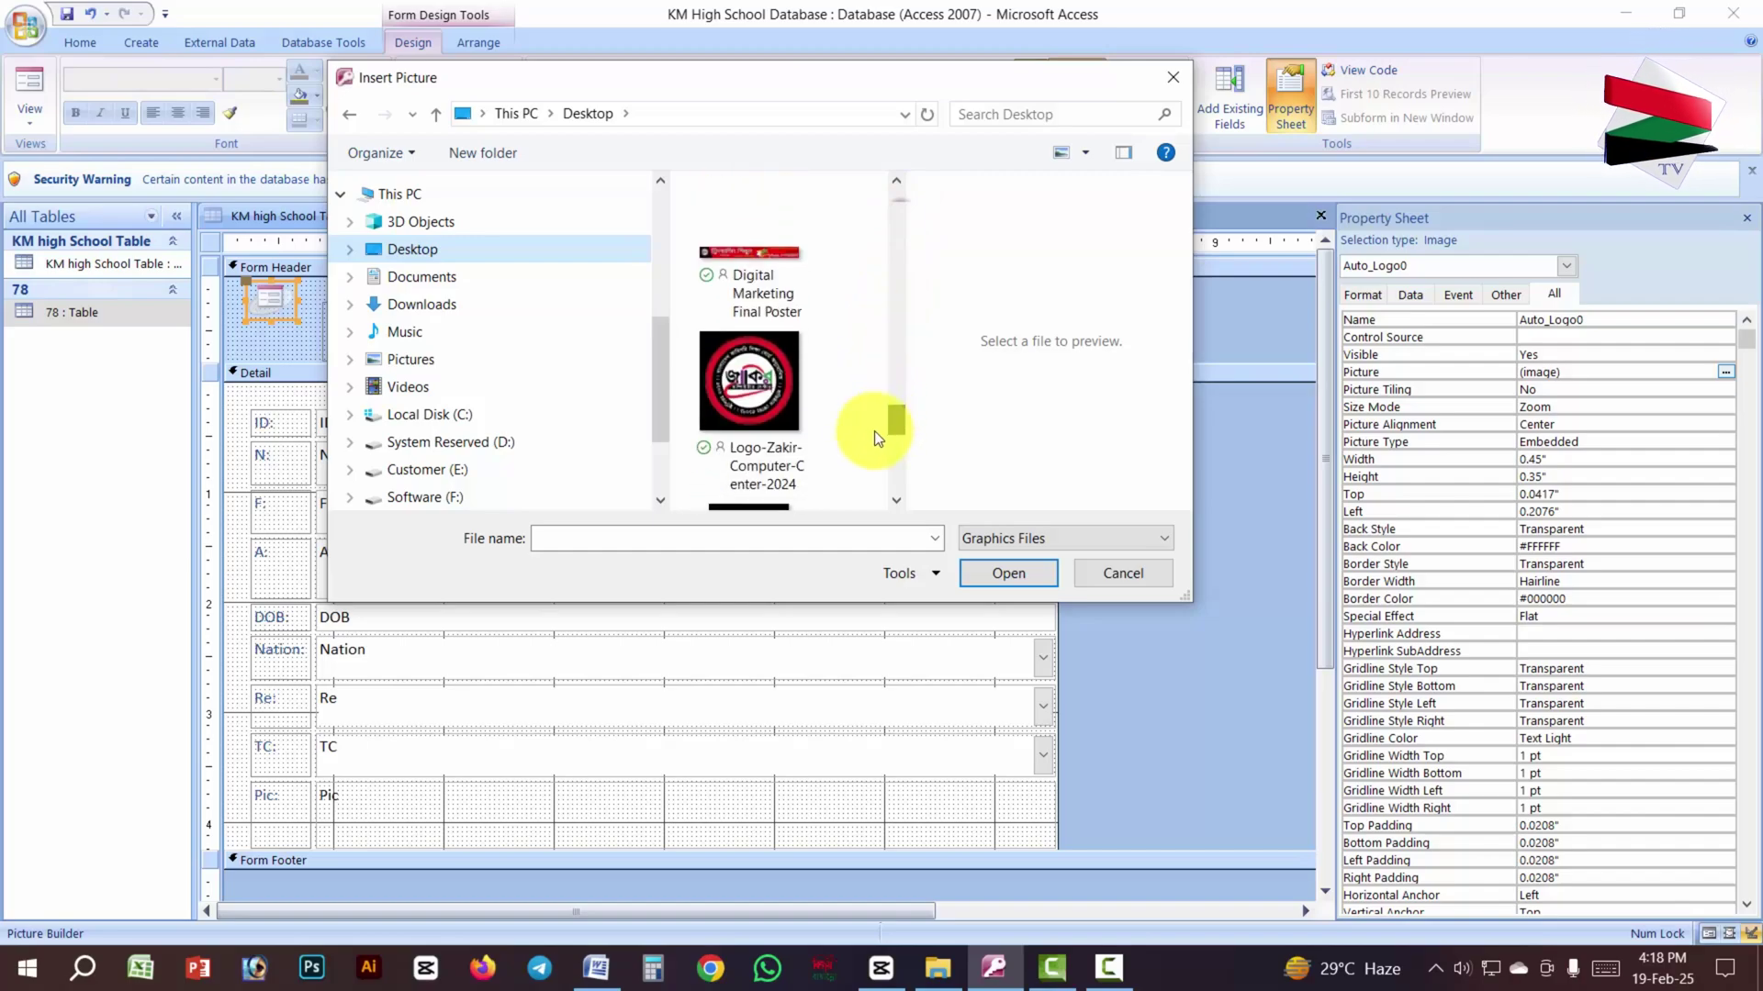
pyautogui.click(742, 362)
pyautogui.click(975, 577)
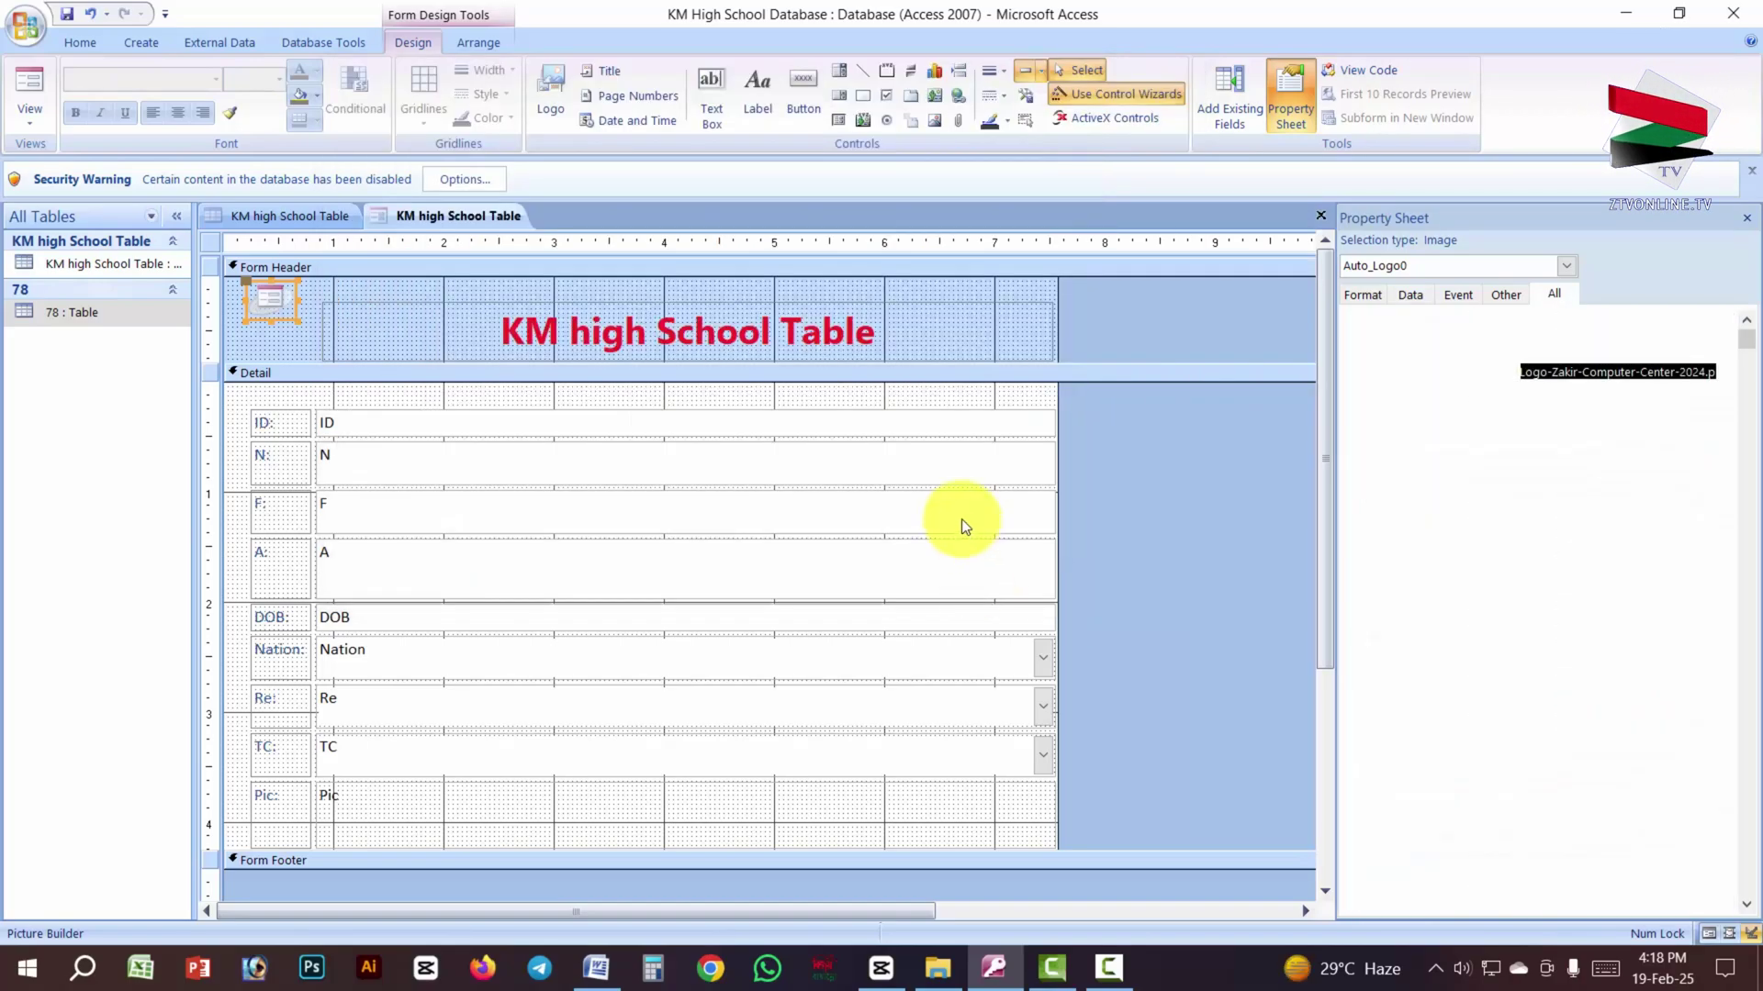
# Step: Enlarge the header logo to about 0.63 by 0.6 inches and close the property sheet
pyautogui.moveTo(295, 321); pyautogui.dragTo(315, 343)
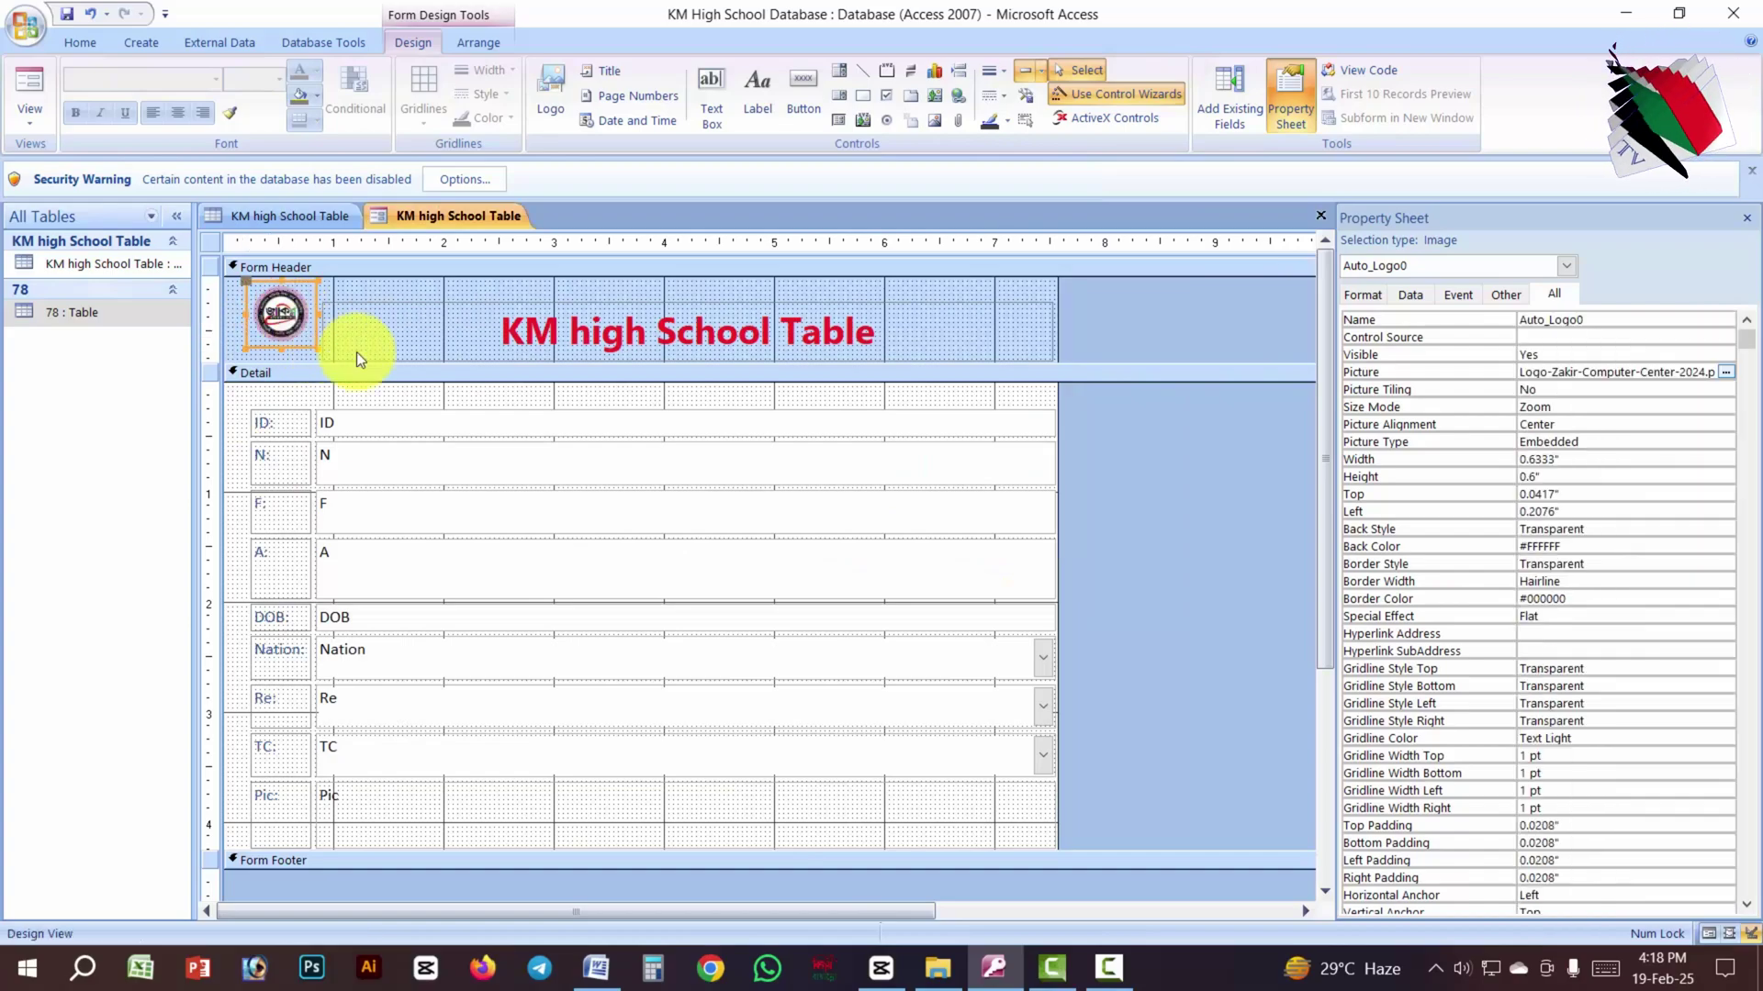
pyautogui.click(1092, 313)
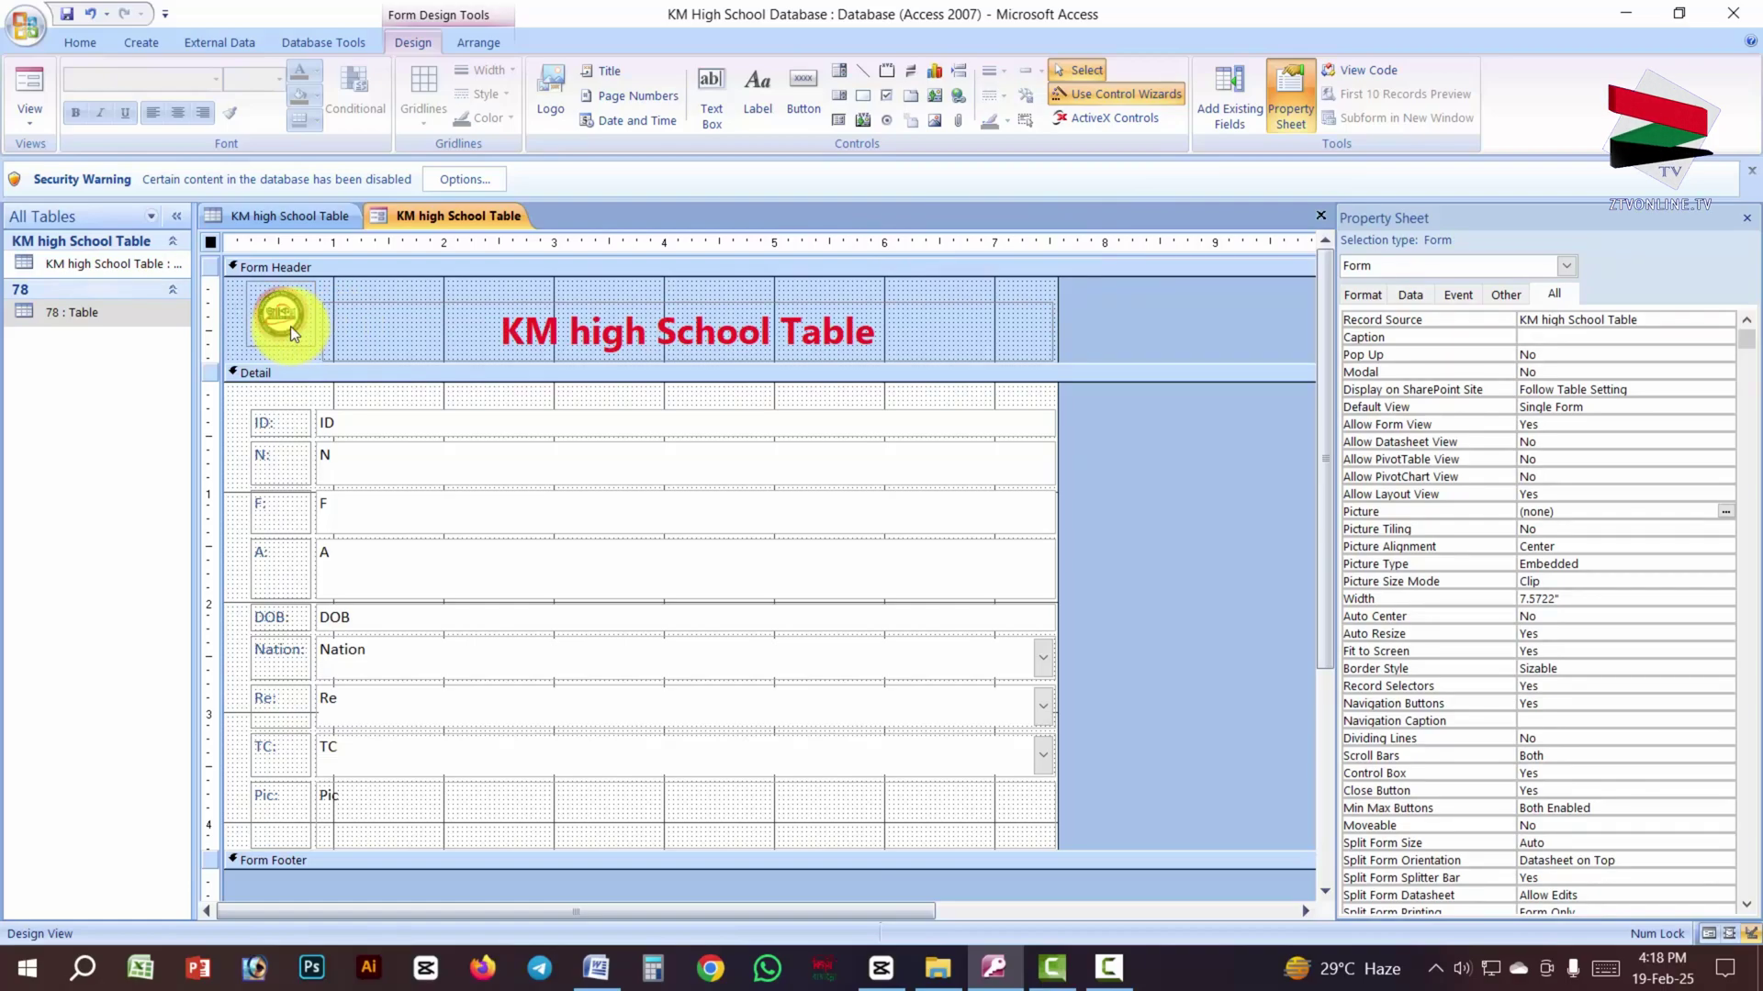
pyautogui.click(990, 323)
pyautogui.click(1747, 222)
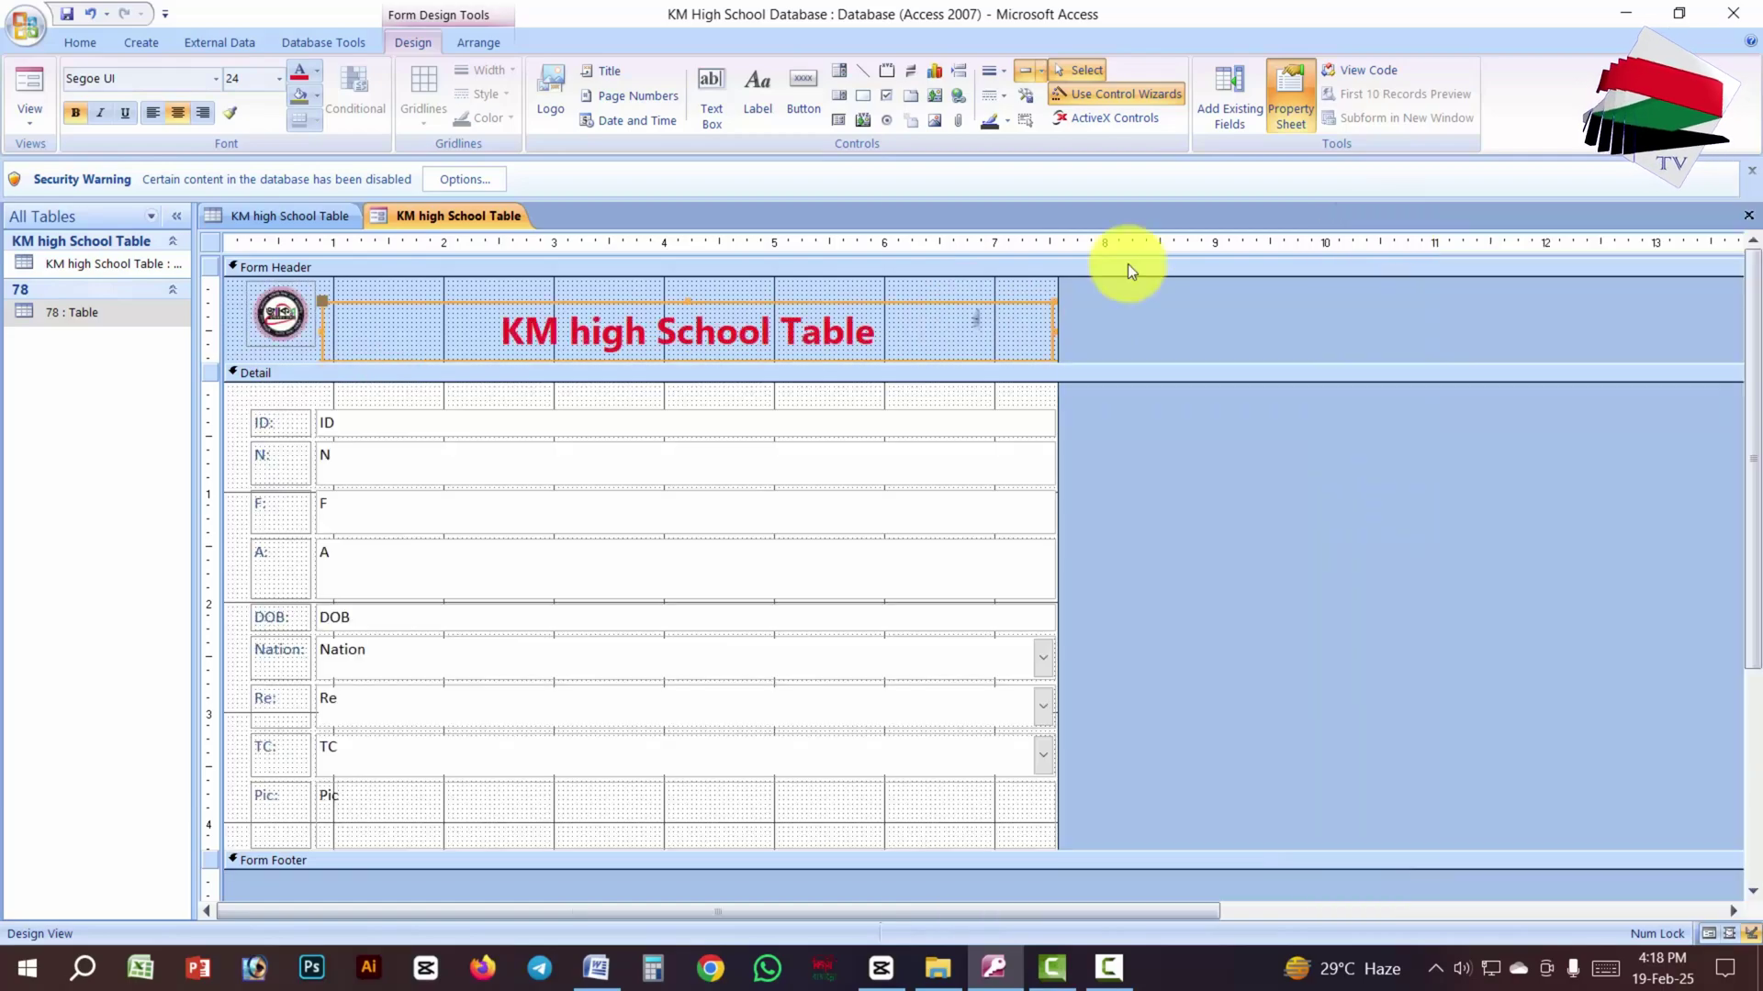
# Step: Try light aqua and red as the form header's back colour
pyautogui.click(1014, 282)
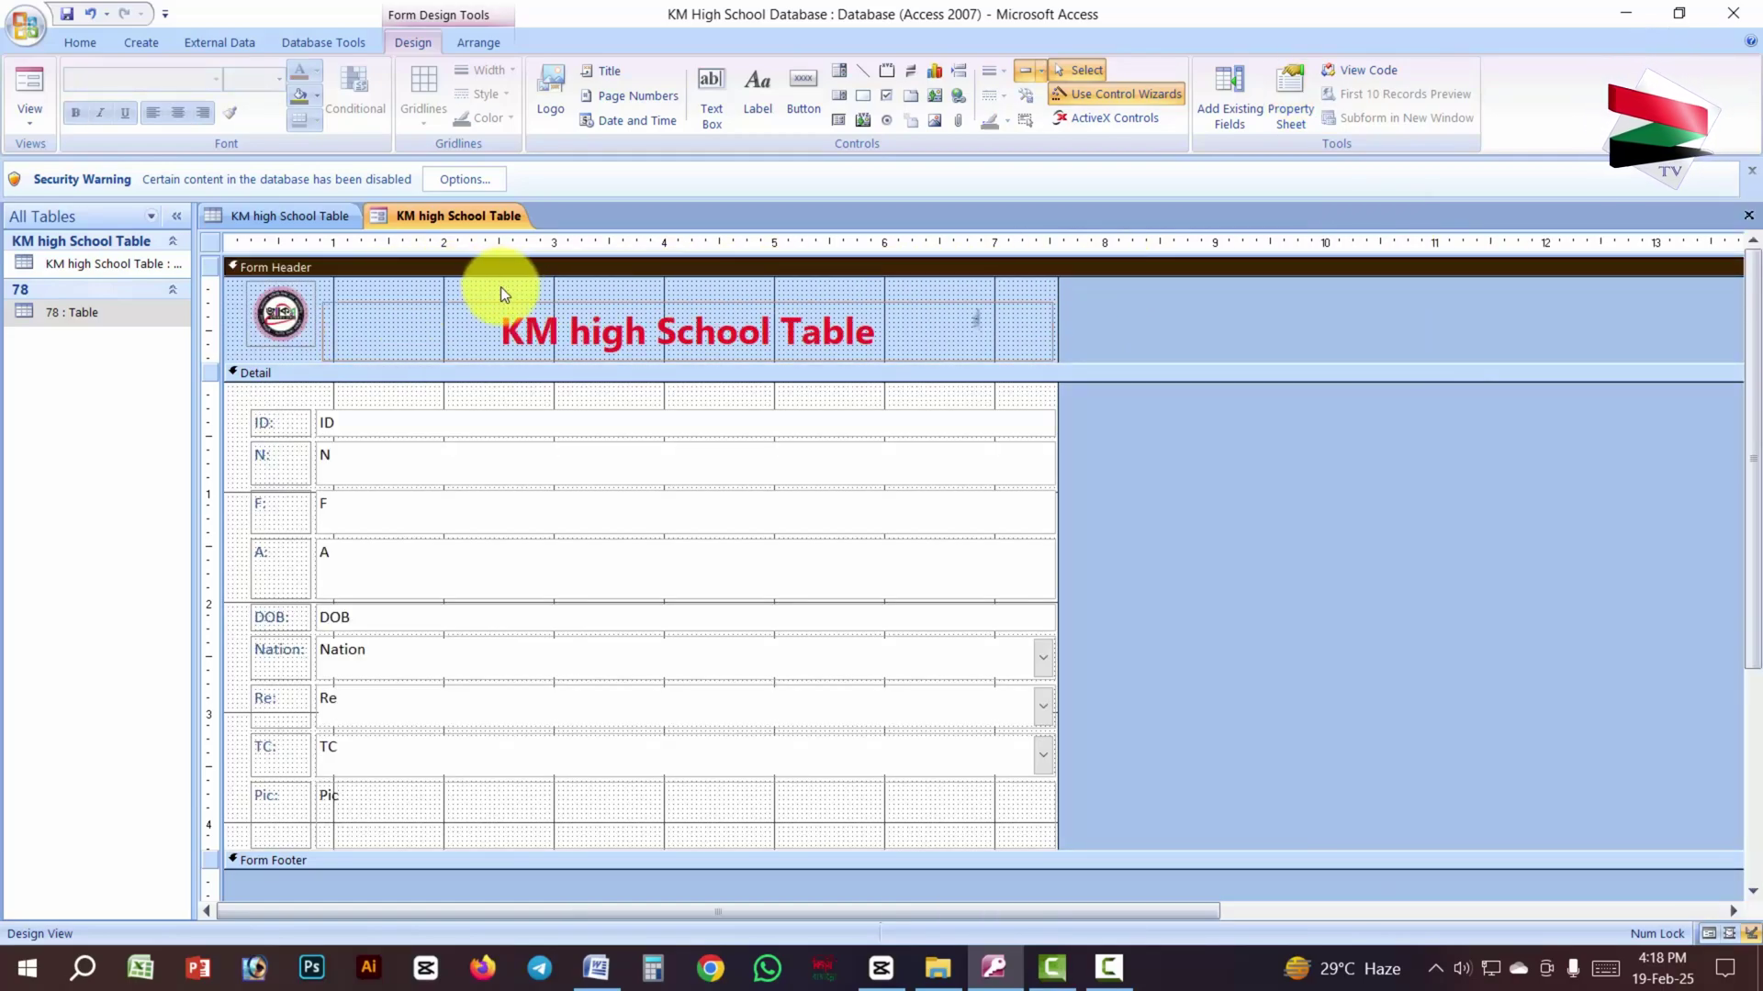
pyautogui.click(474, 293)
pyautogui.click(474, 290)
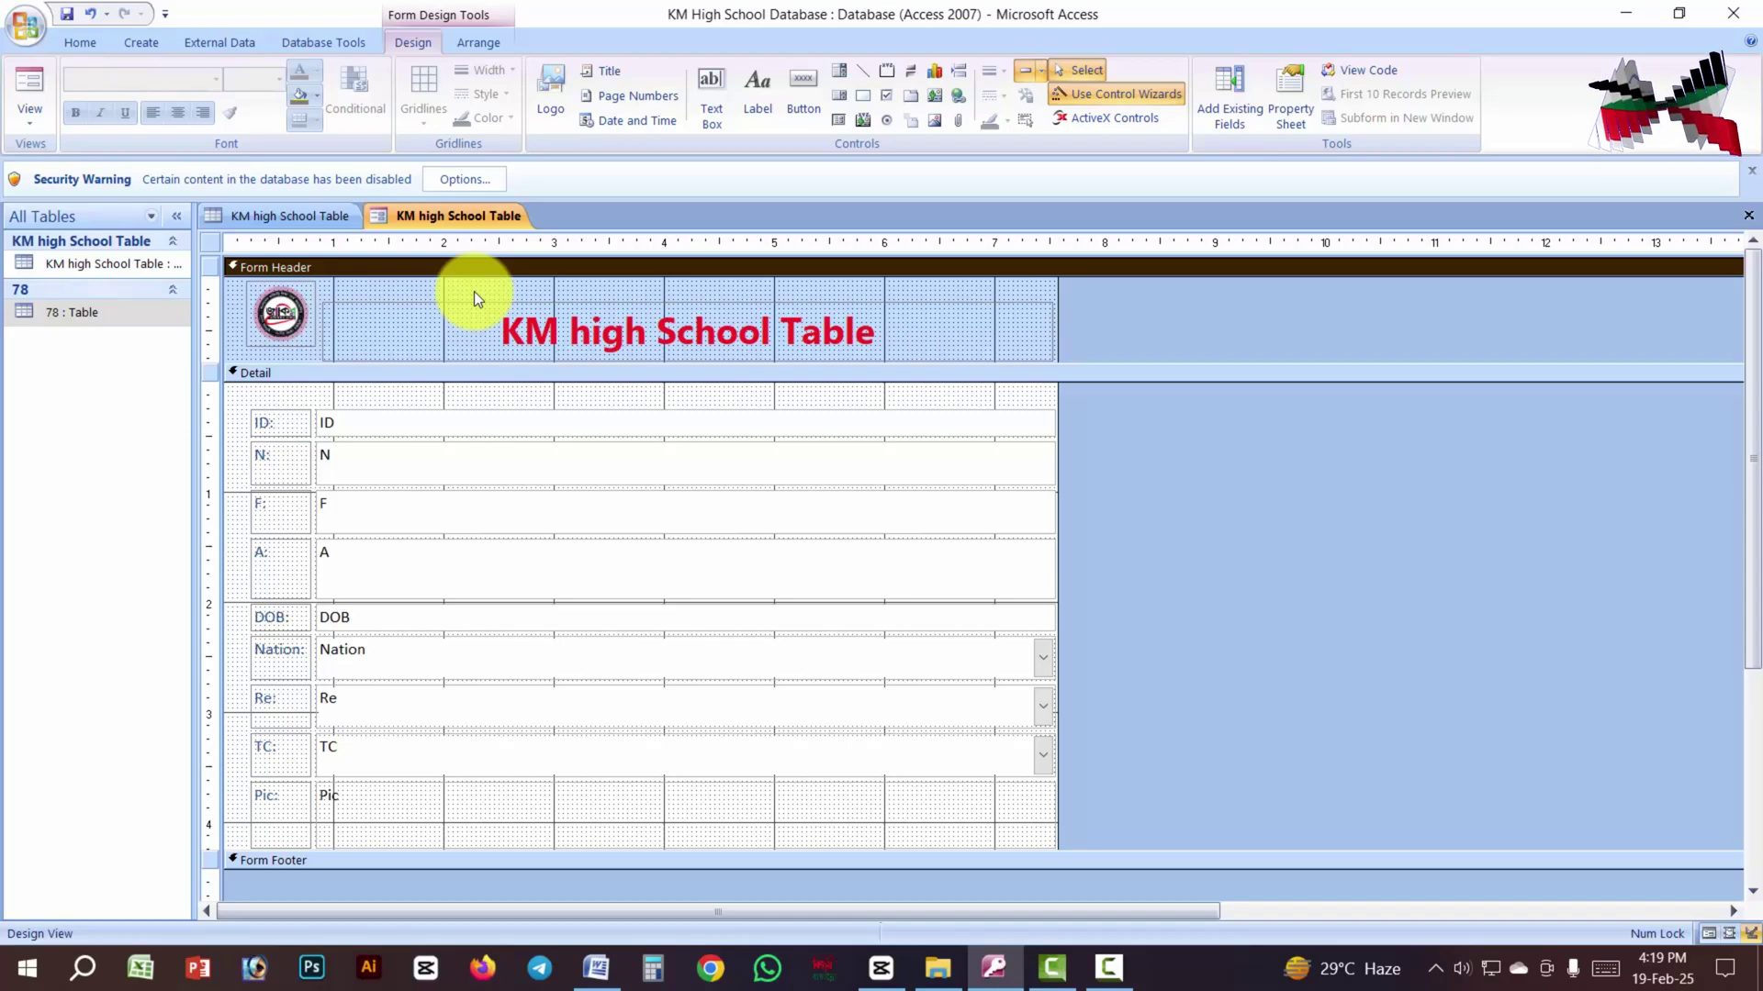
pyautogui.rightClick(474, 290)
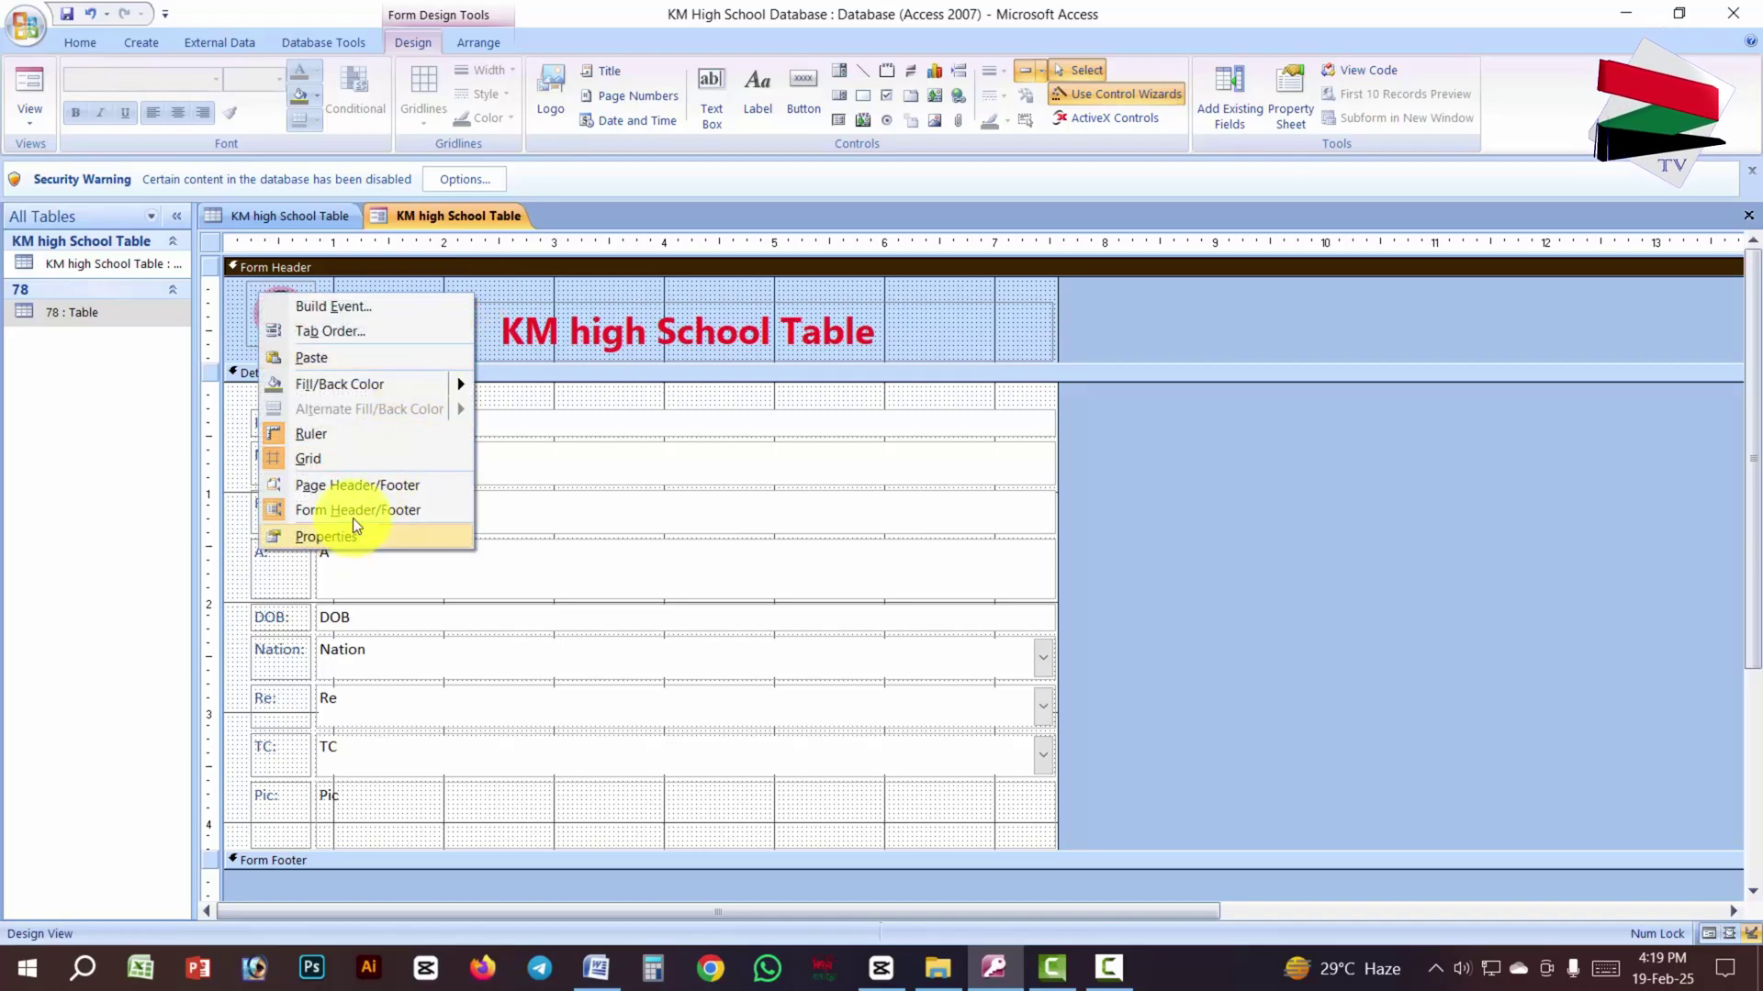
pyautogui.moveTo(329, 389)
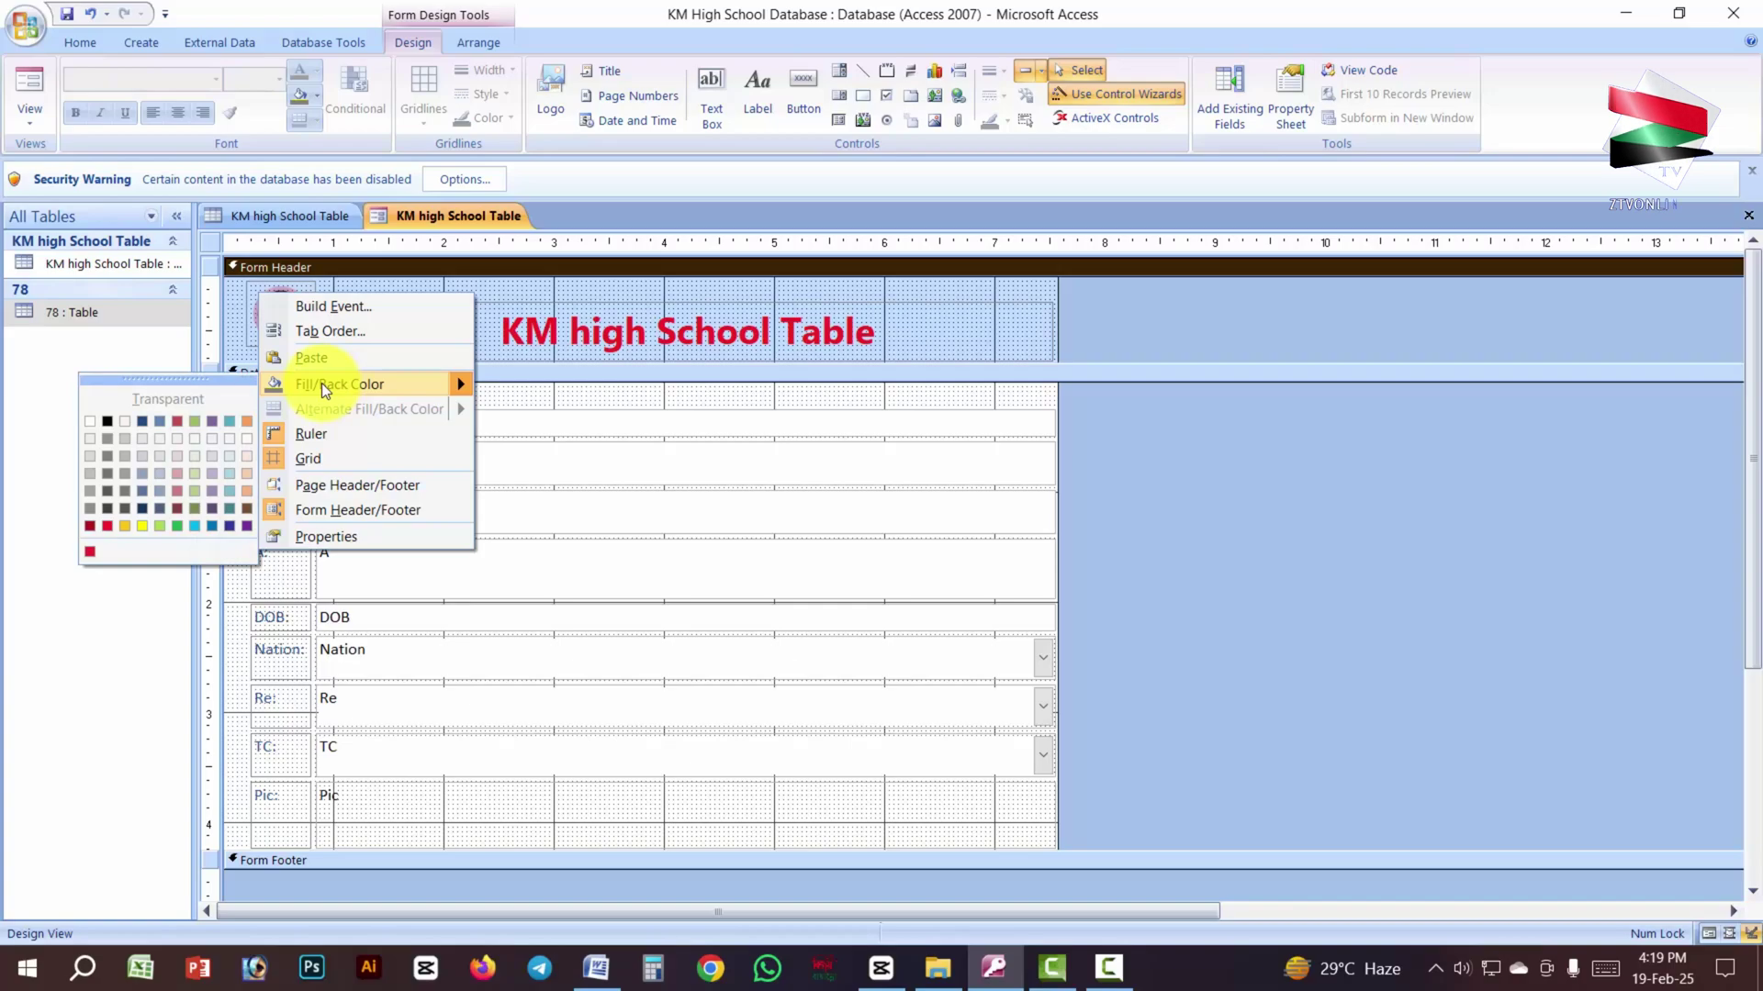
pyautogui.click(234, 459)
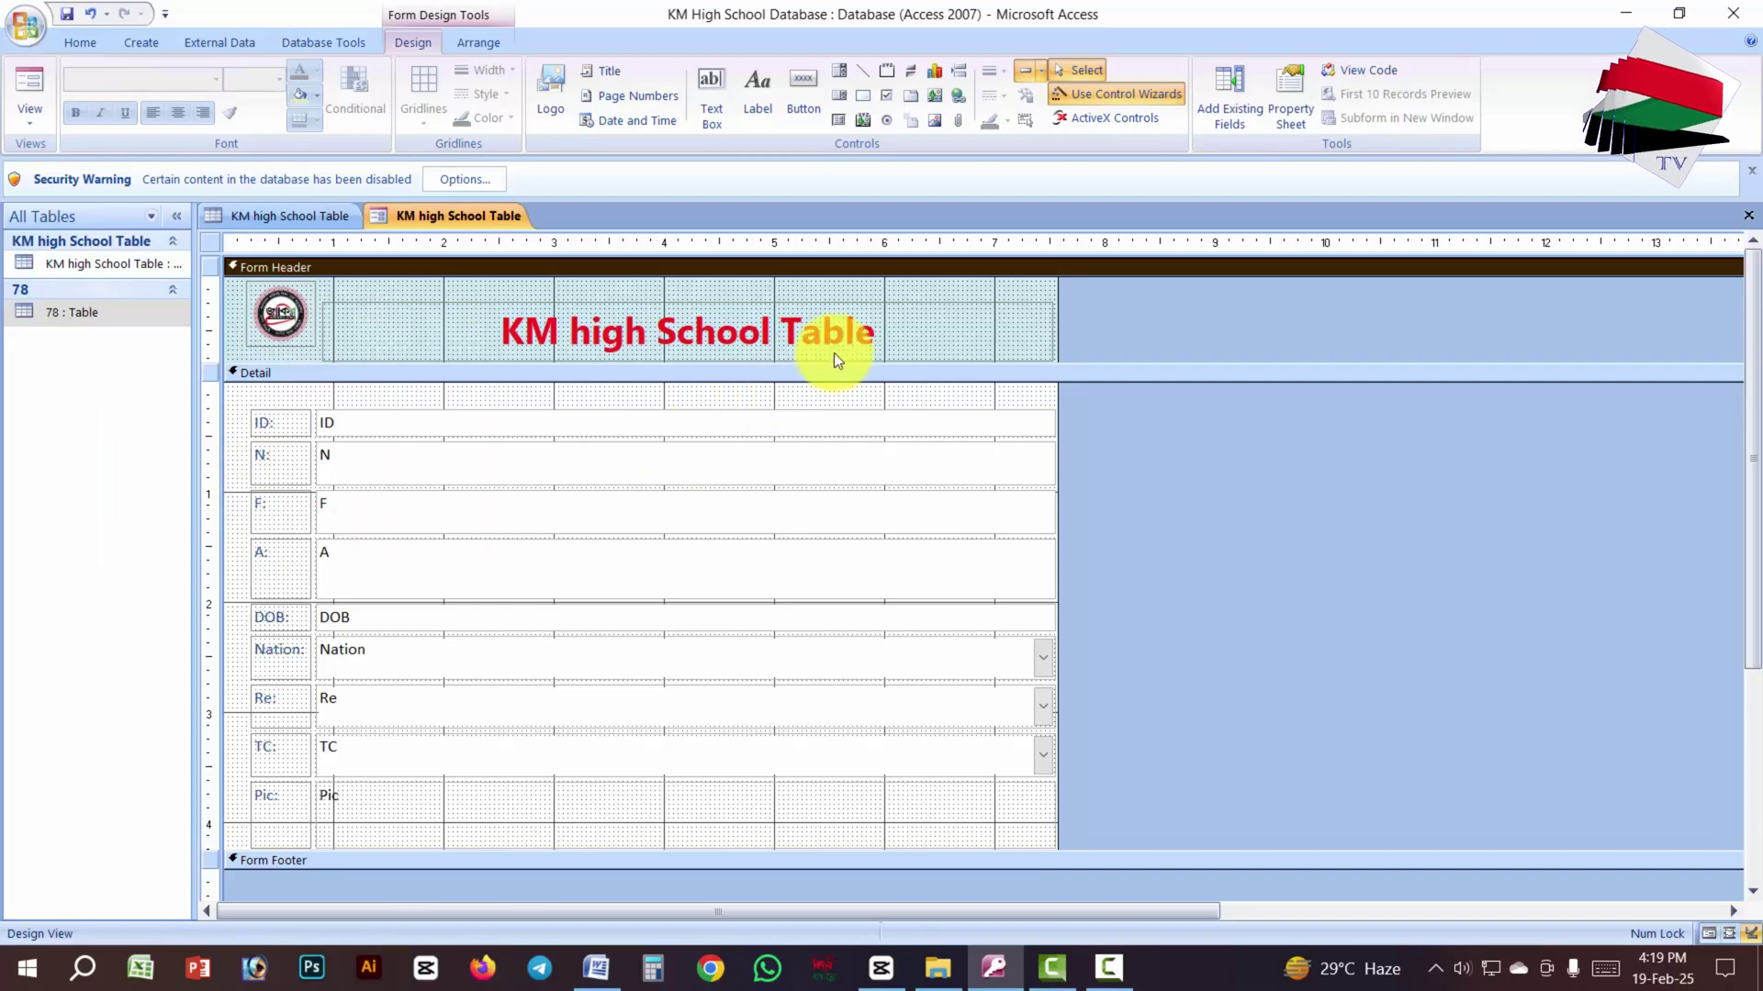
pyautogui.rightClick(961, 288)
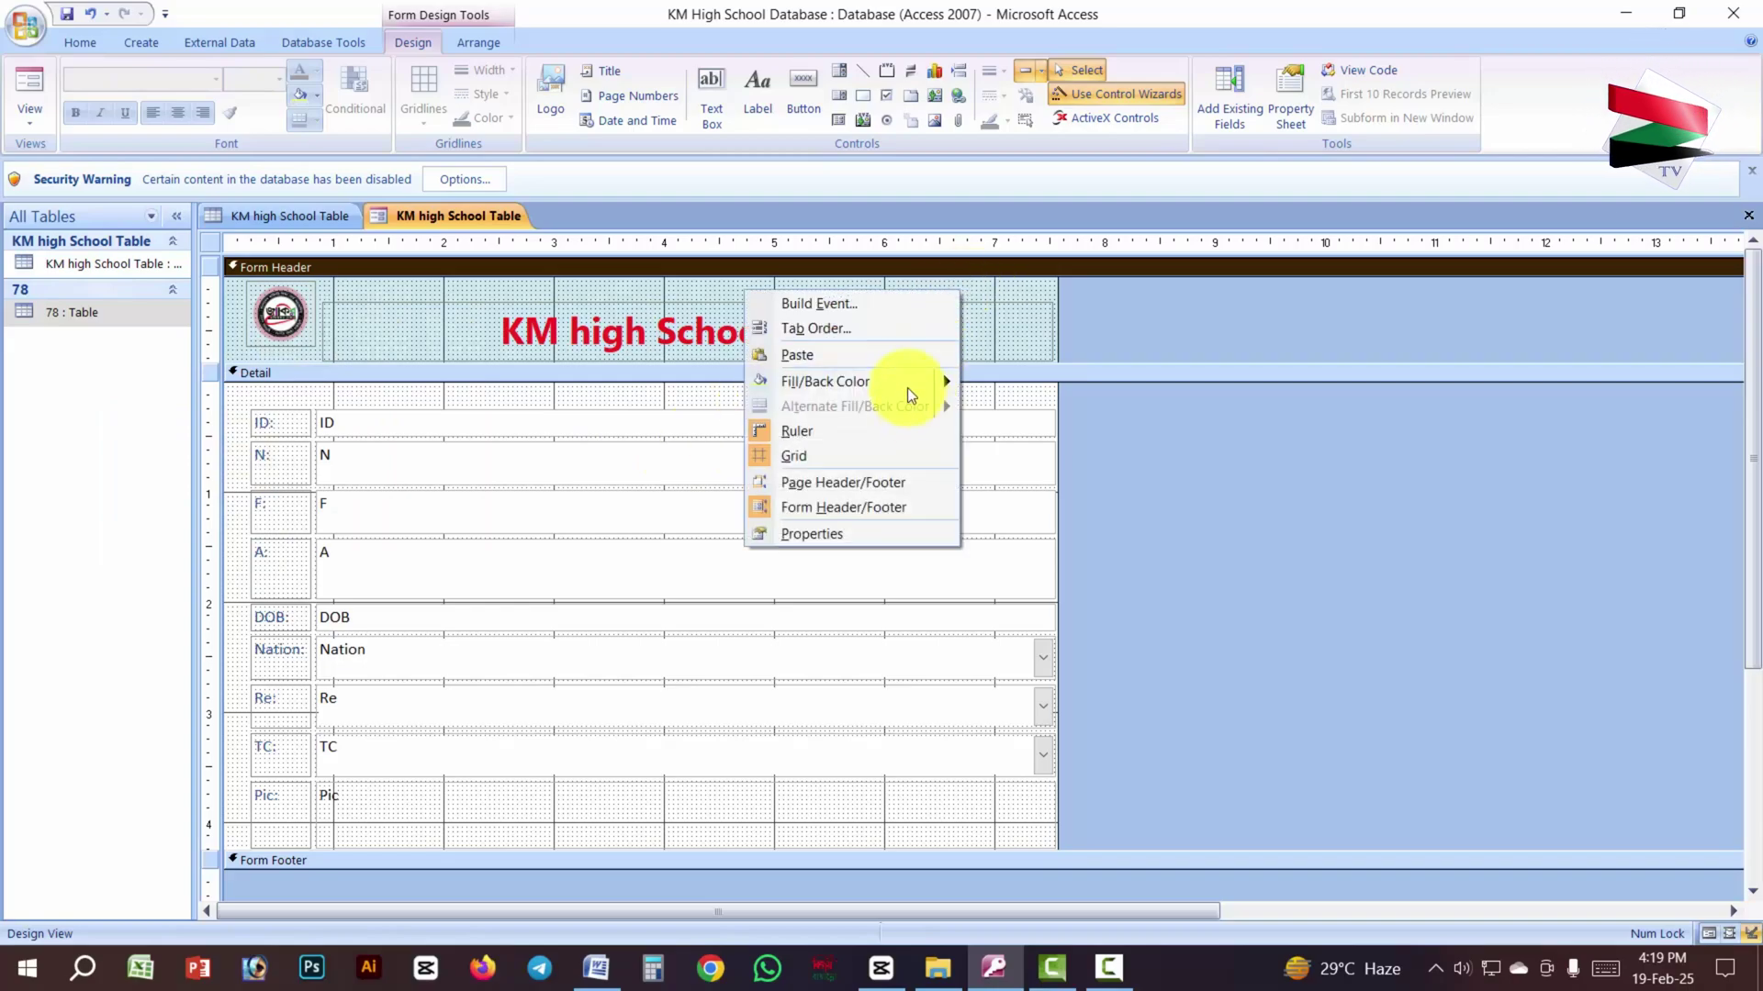
pyautogui.moveTo(905, 379)
pyautogui.click(588, 524)
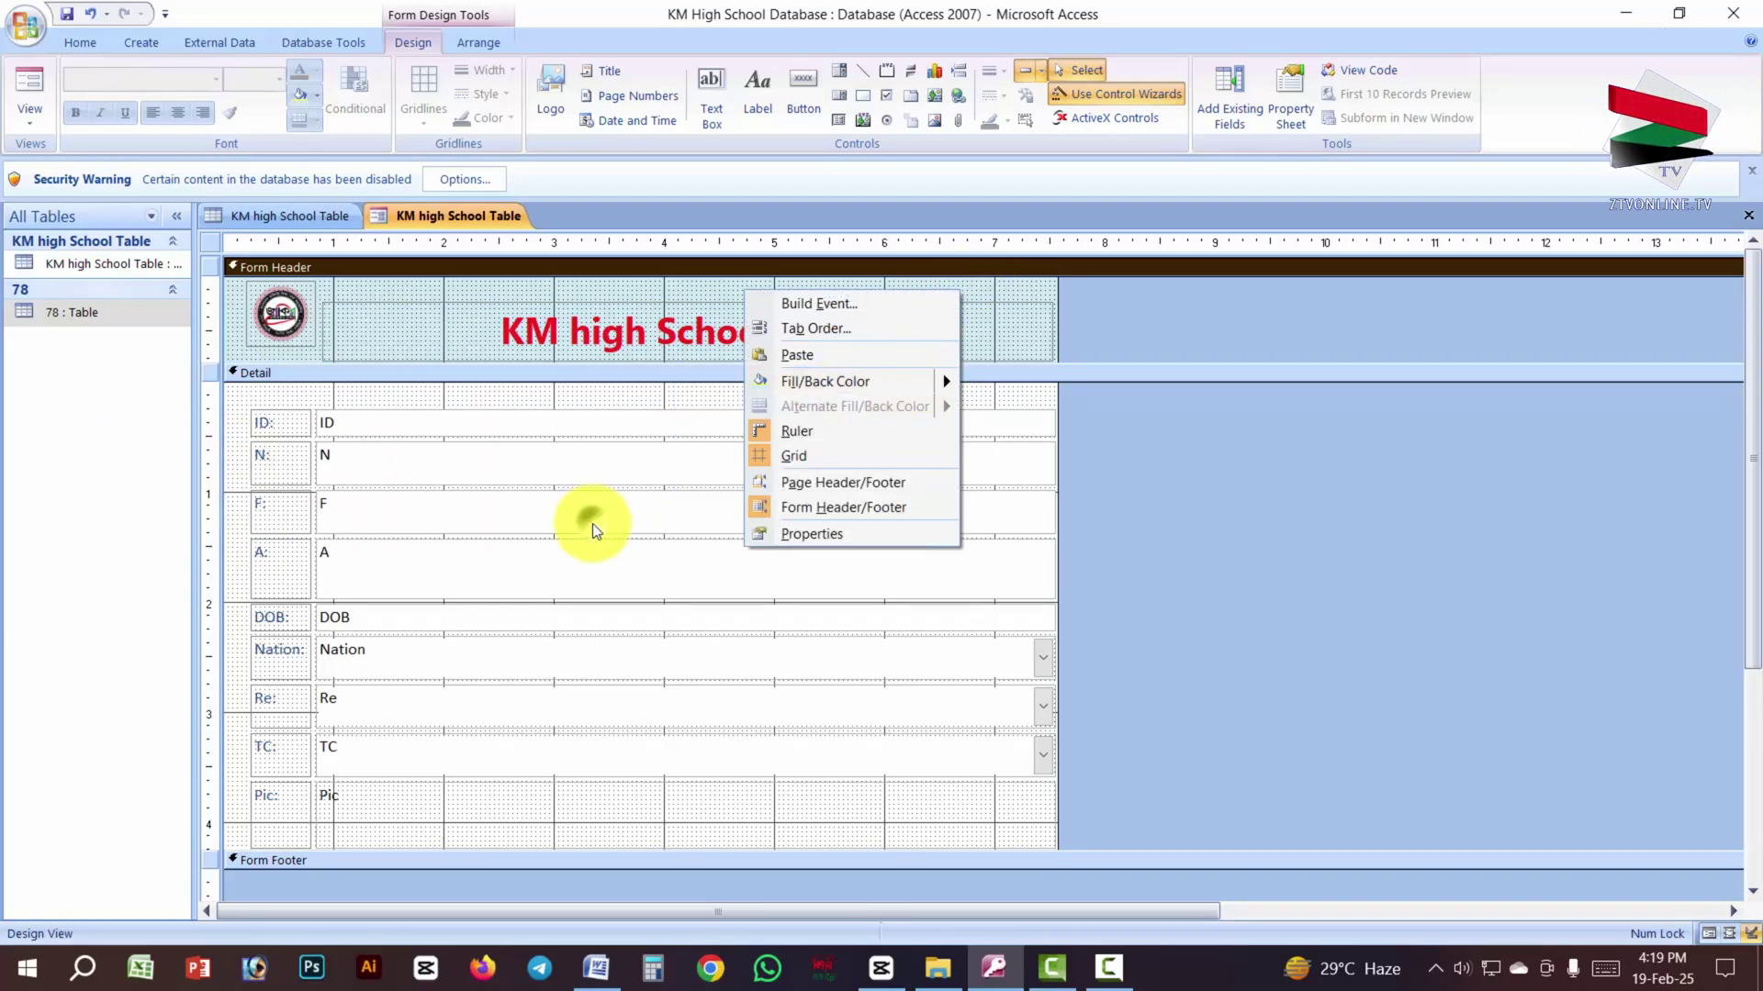
# Step: Set the form header's back colour to light green
pyautogui.rightClick(1005, 288)
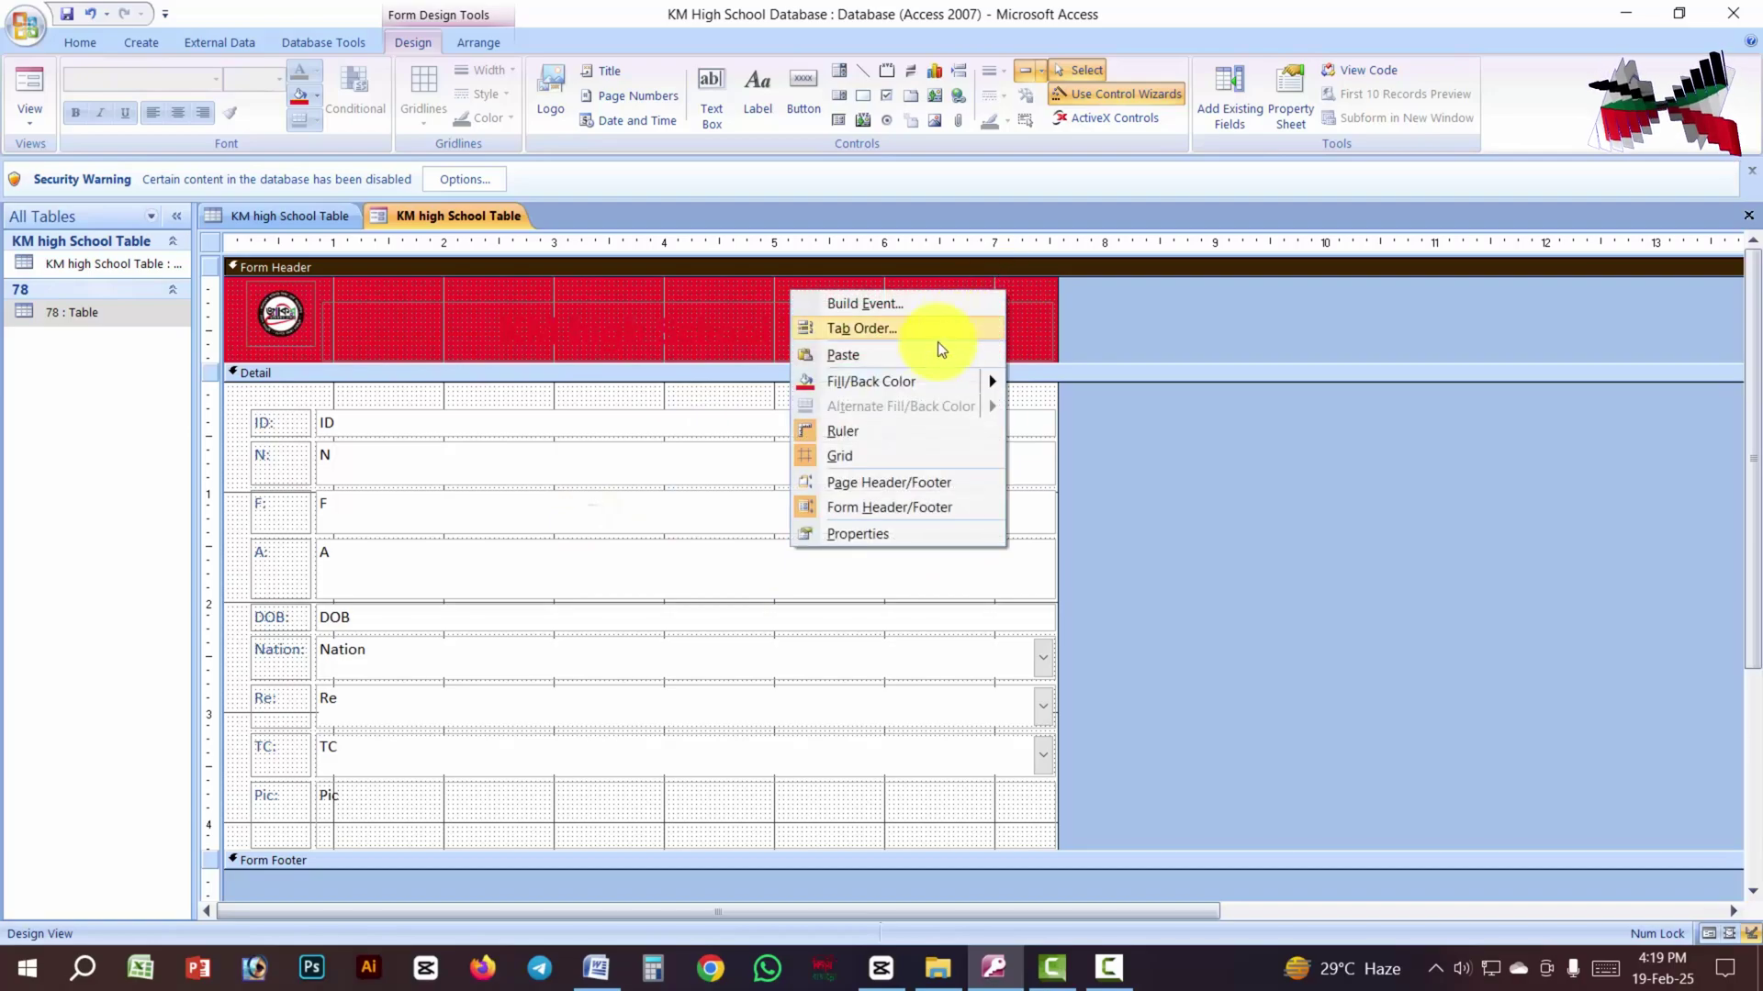
pyautogui.moveTo(907, 379)
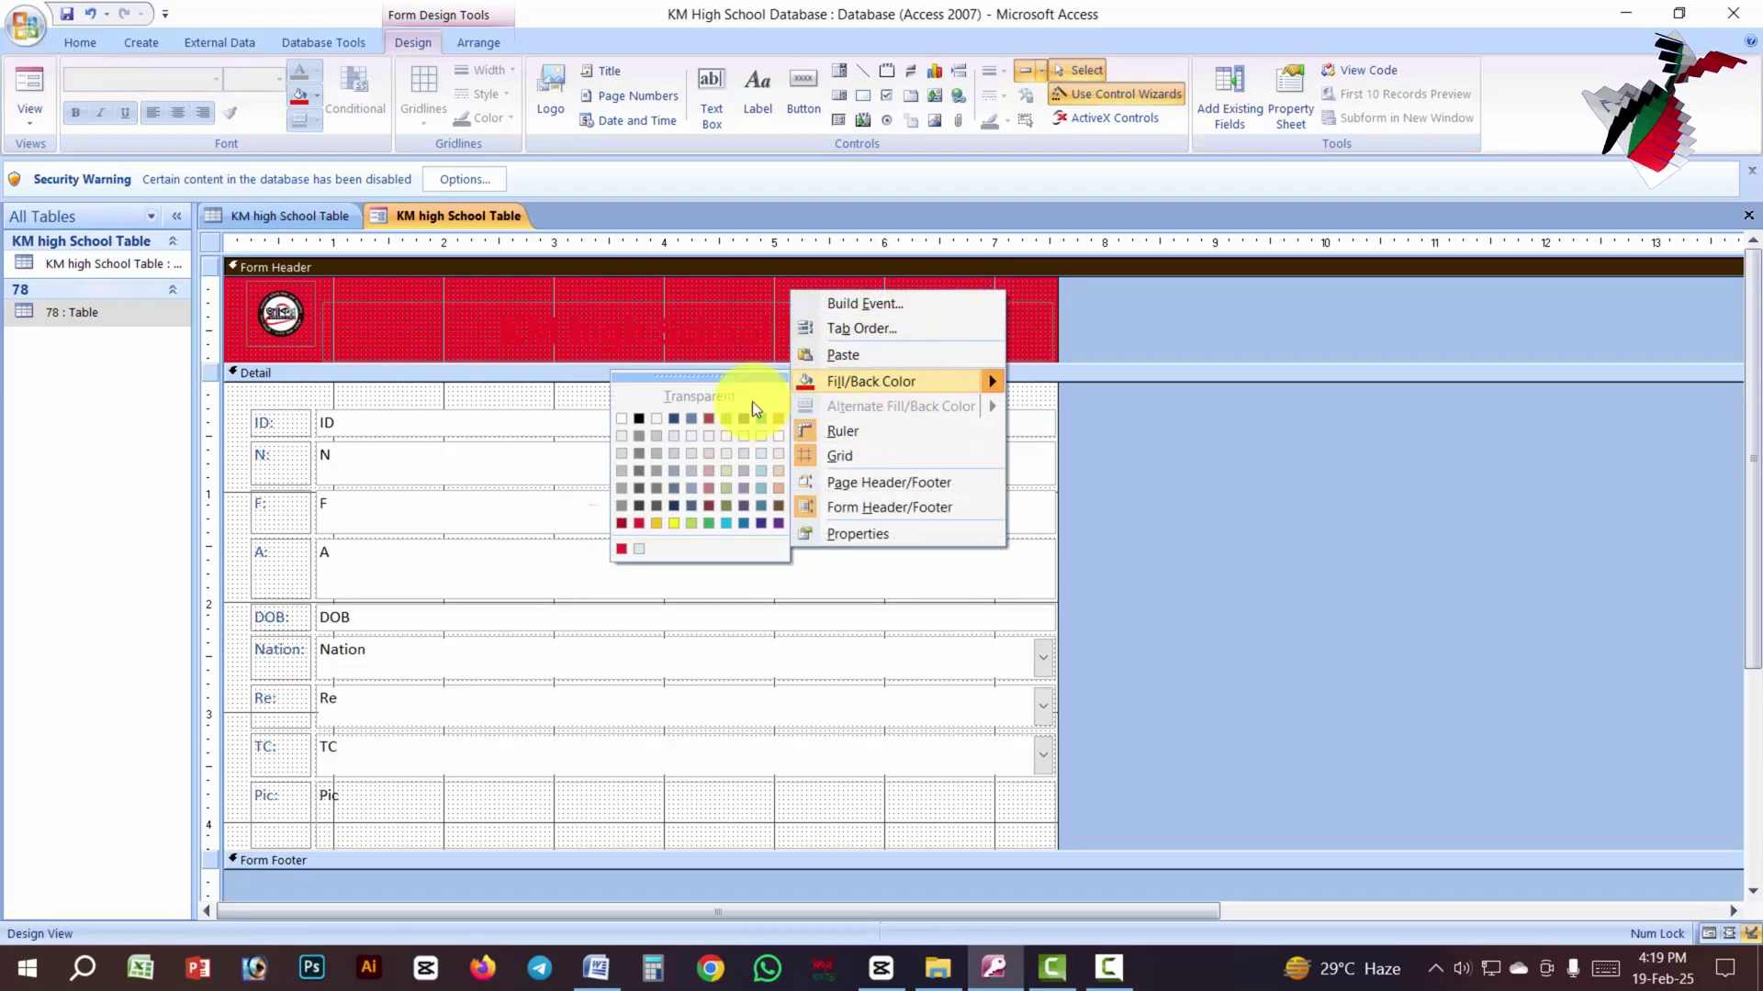
pyautogui.click(727, 454)
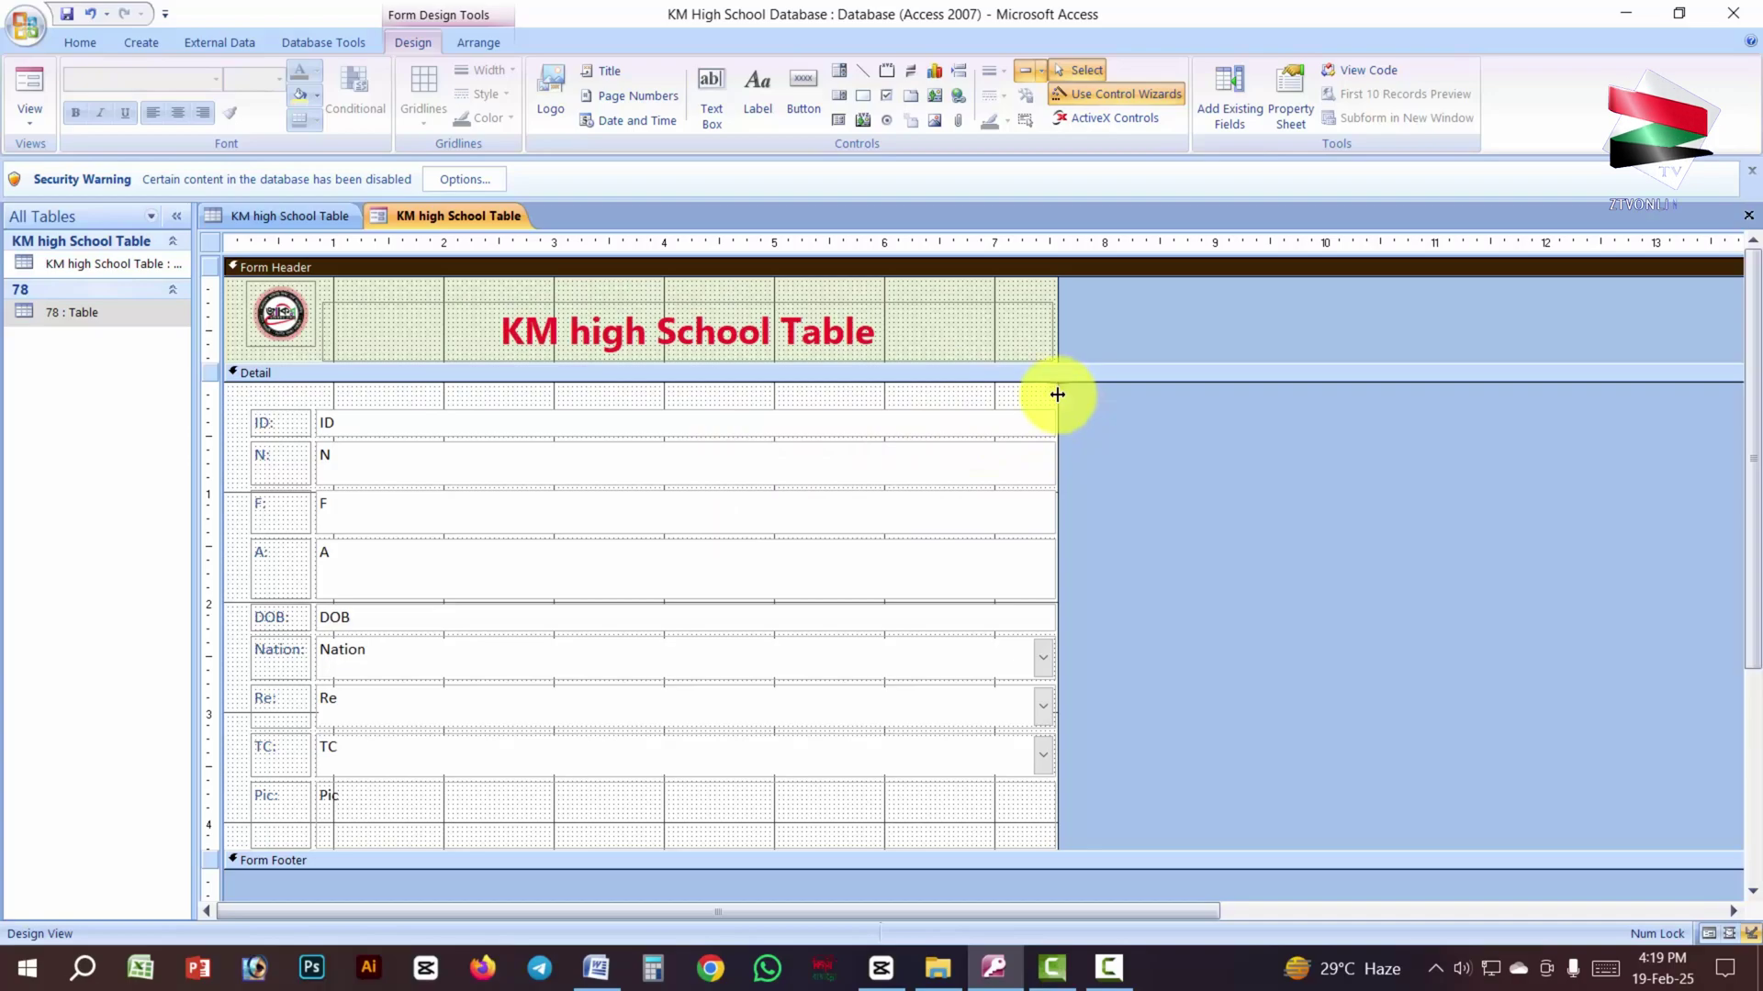
# Step: Widen the form to about 11.8 inches
pyautogui.moveTo(1058, 395); pyautogui.dragTo(1528, 437)
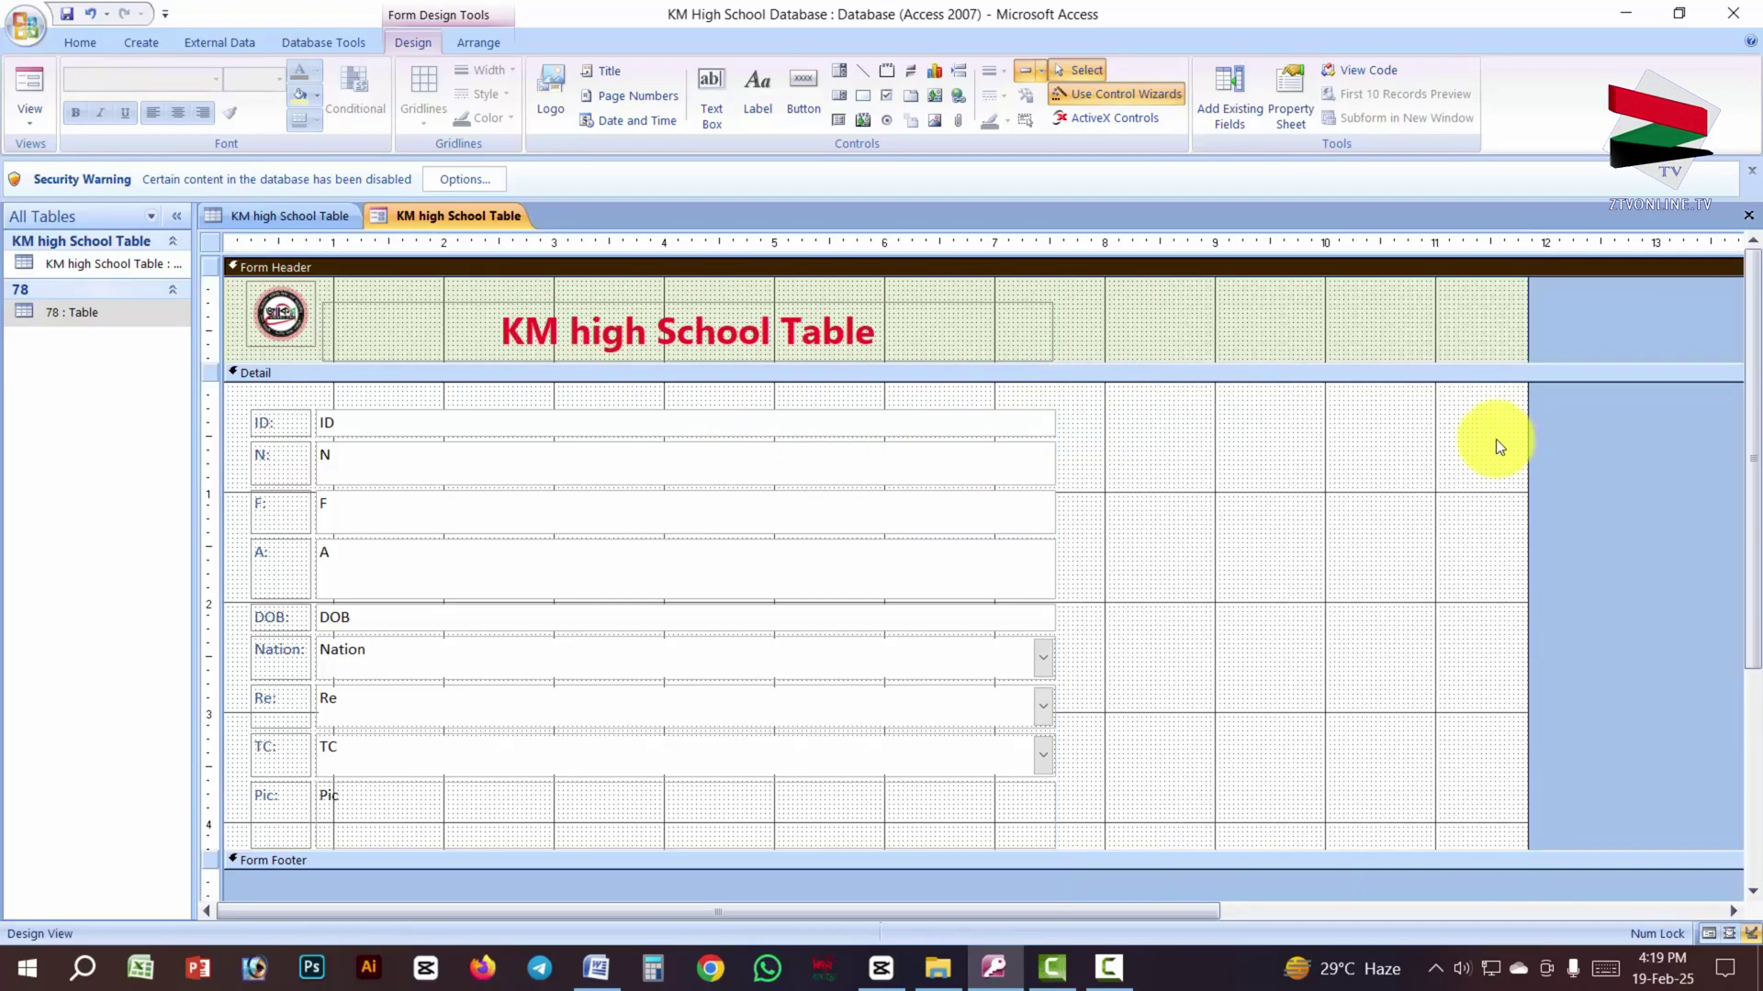
pyautogui.click(1193, 478)
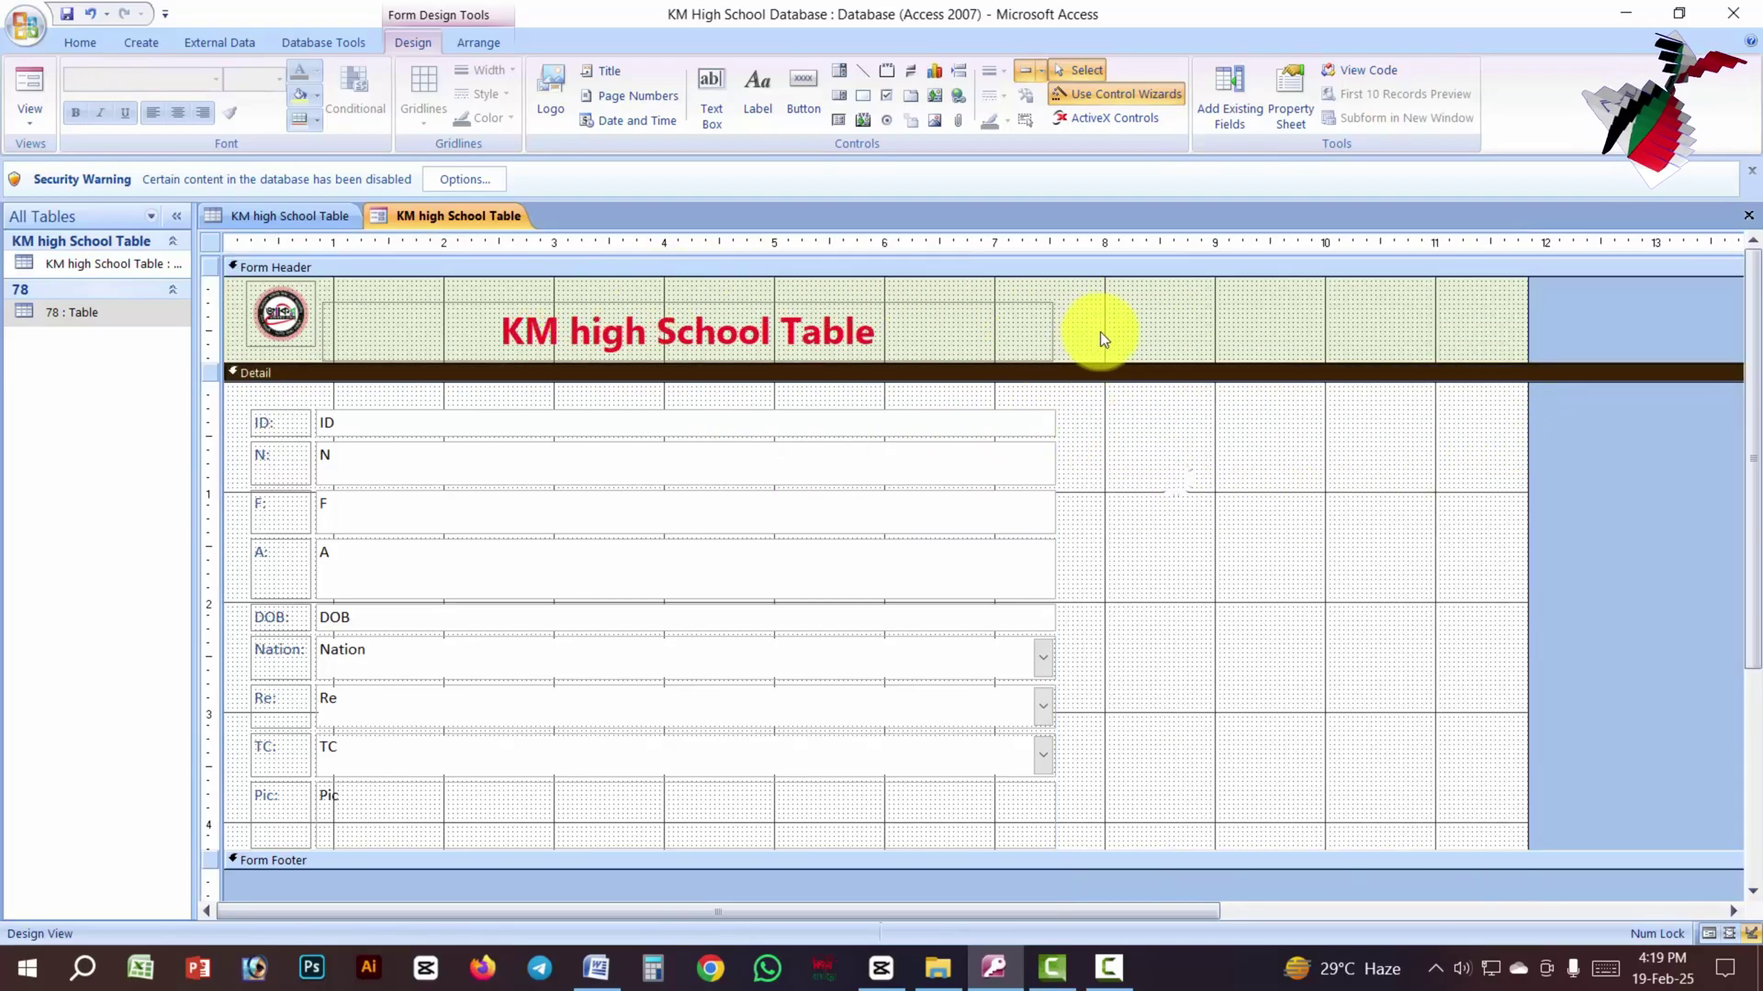
pyautogui.click(1147, 314)
# Step: Set the Detail section's back colour to a light aqua
pyautogui.click(1152, 482)
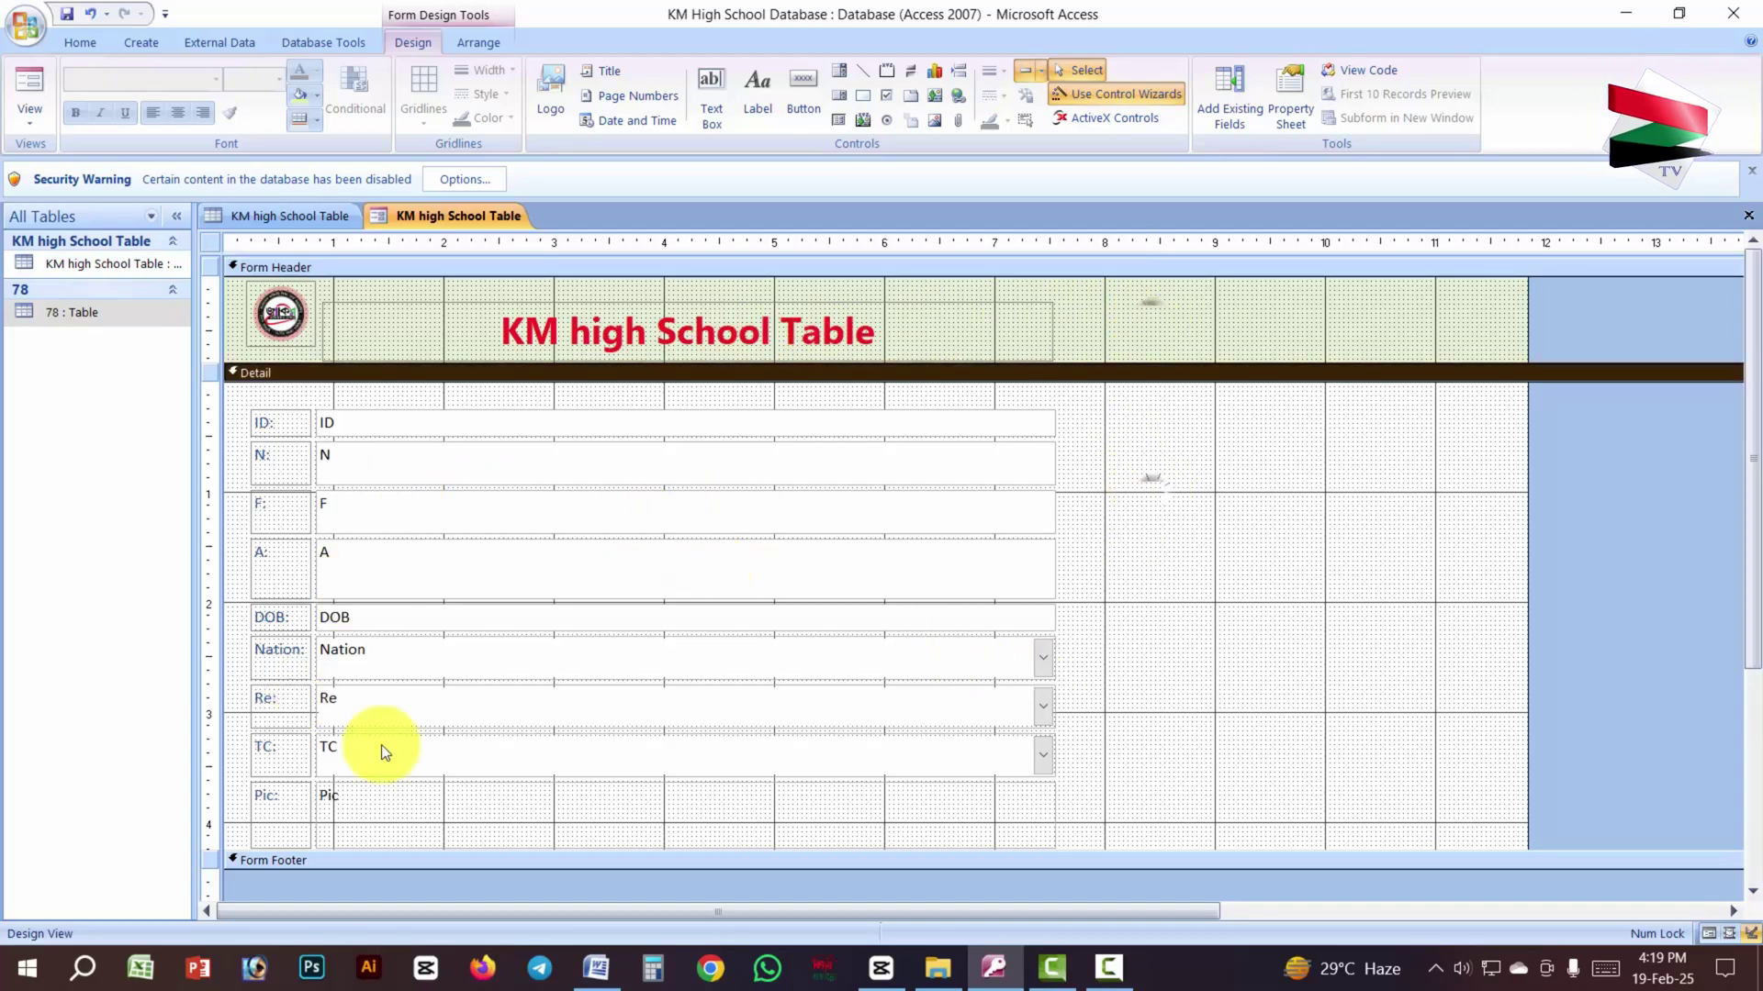
pyautogui.rightClick(1182, 585)
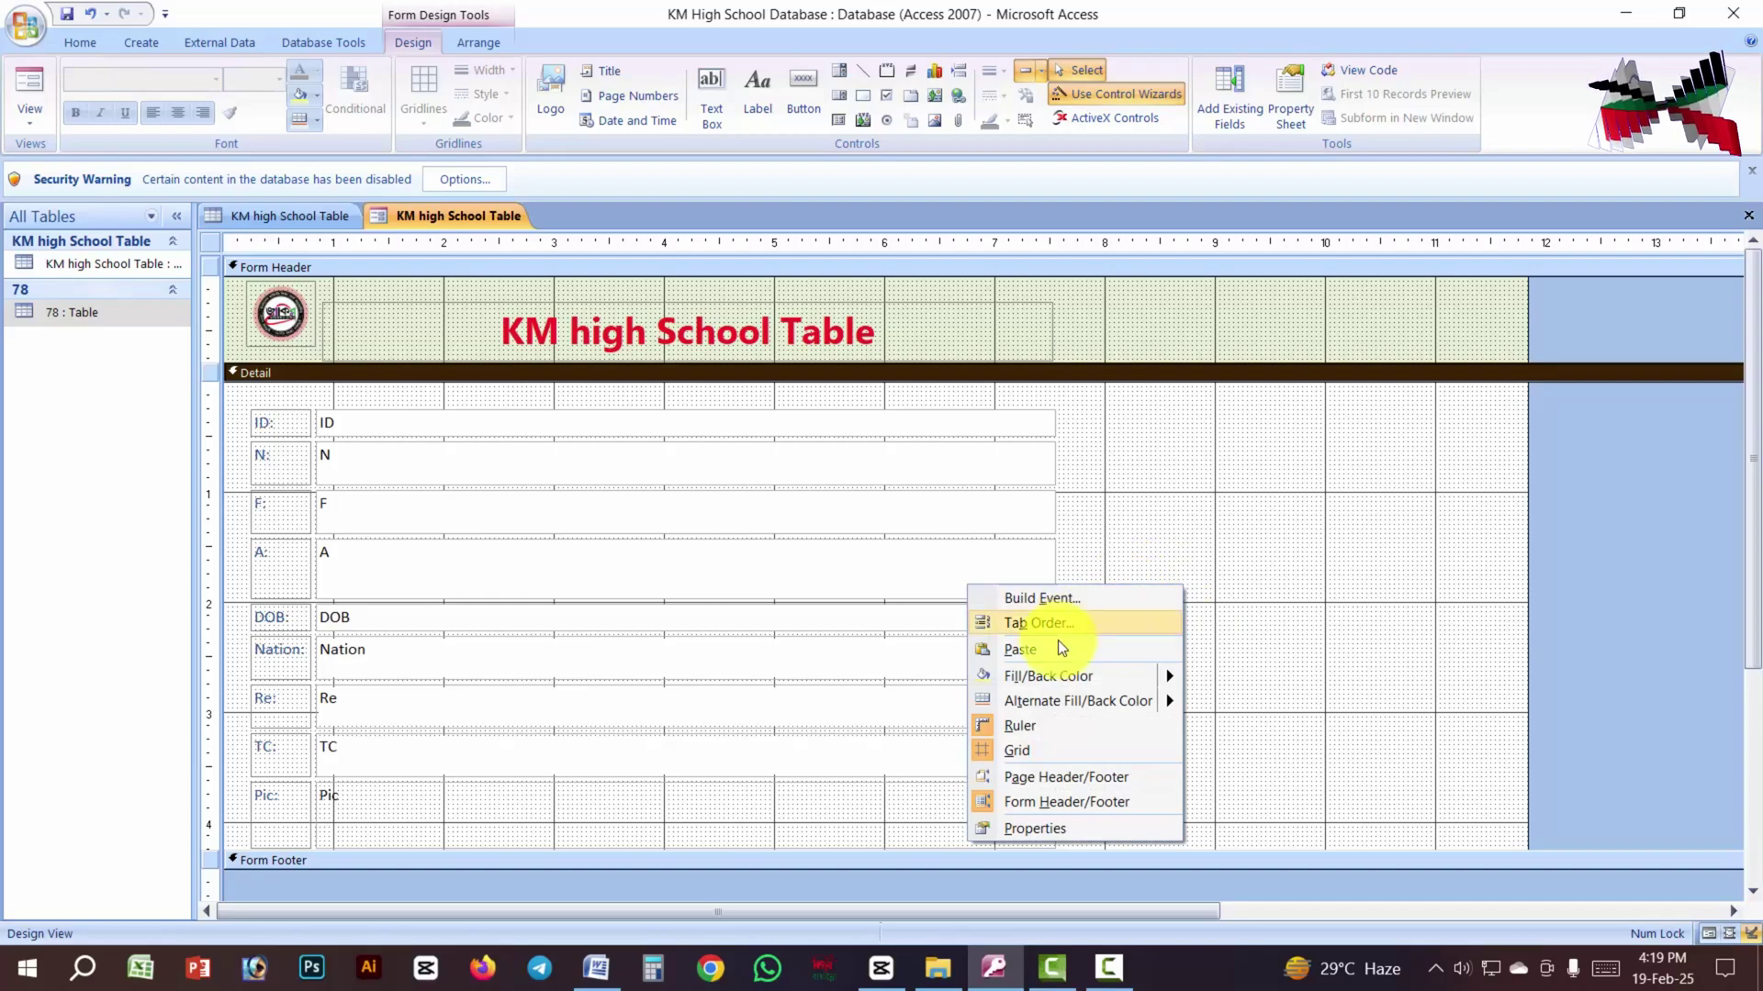
pyautogui.moveTo(1035, 676)
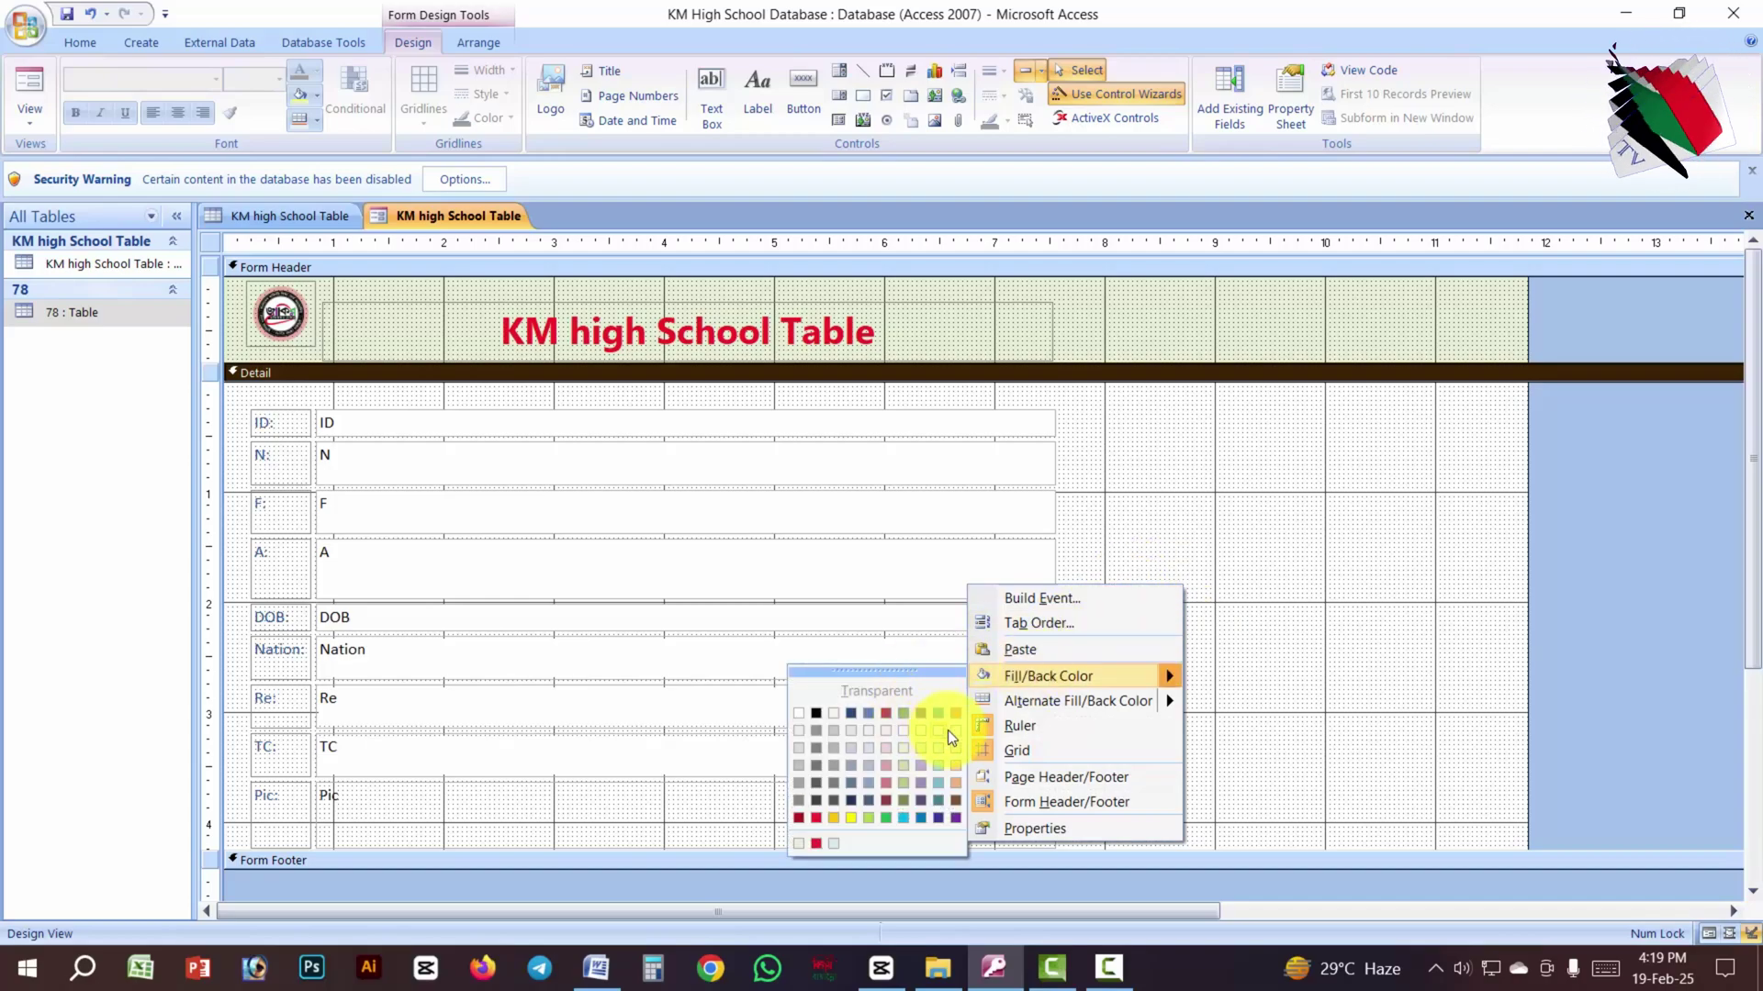
pyautogui.click(939, 732)
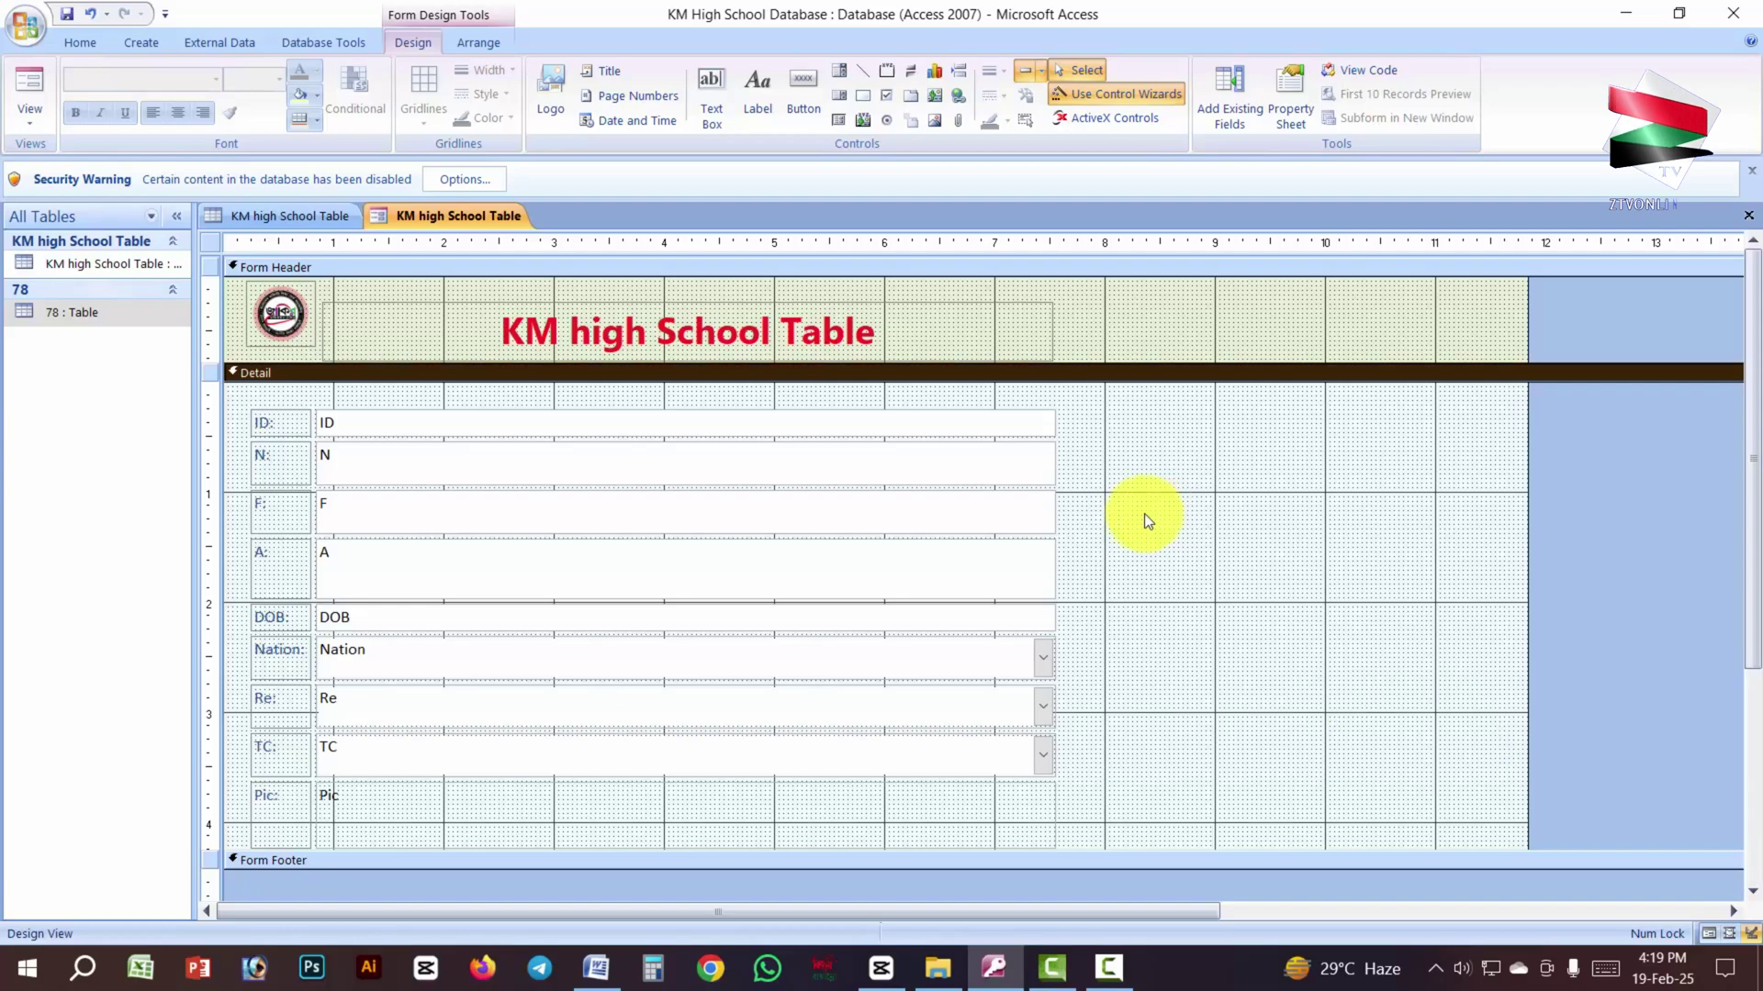
# Step: Narrow the stacked column of field boxes in the Detail section to about 2.5 inches
pyautogui.click(734, 423)
pyautogui.moveTo(1055, 422); pyautogui.dragTo(759, 432)
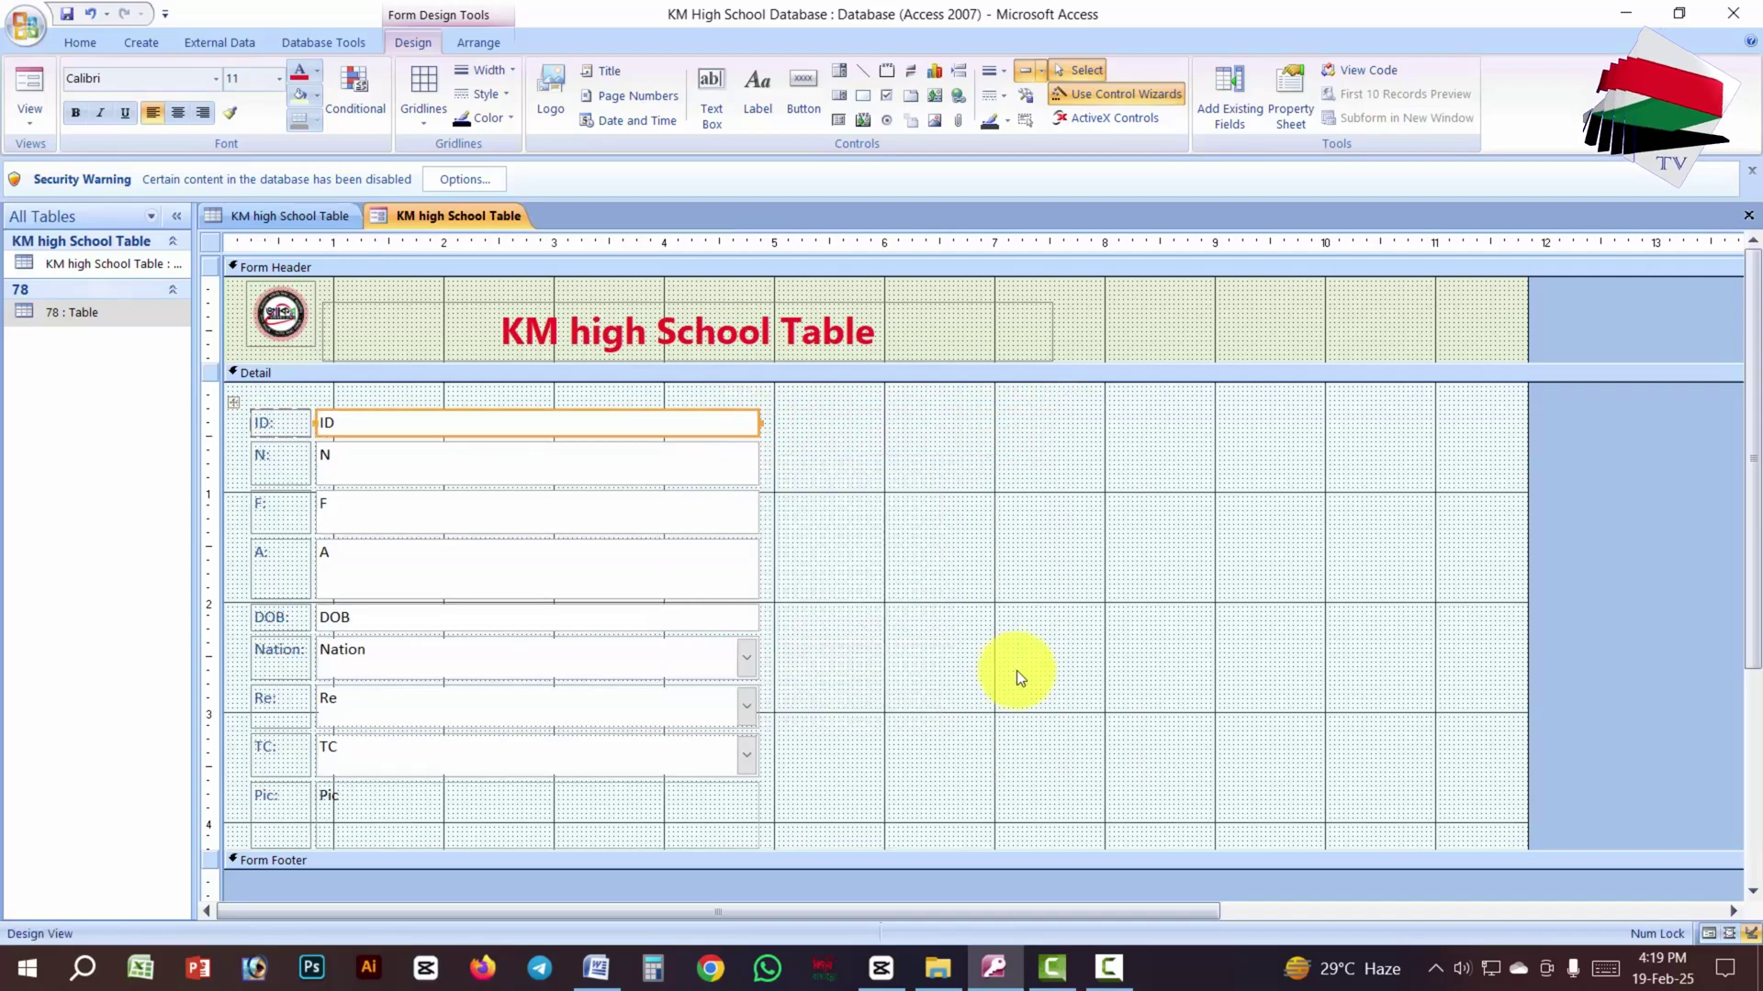
pyautogui.scroll(-2, 955, 584)
pyautogui.scroll(2, 951, 582)
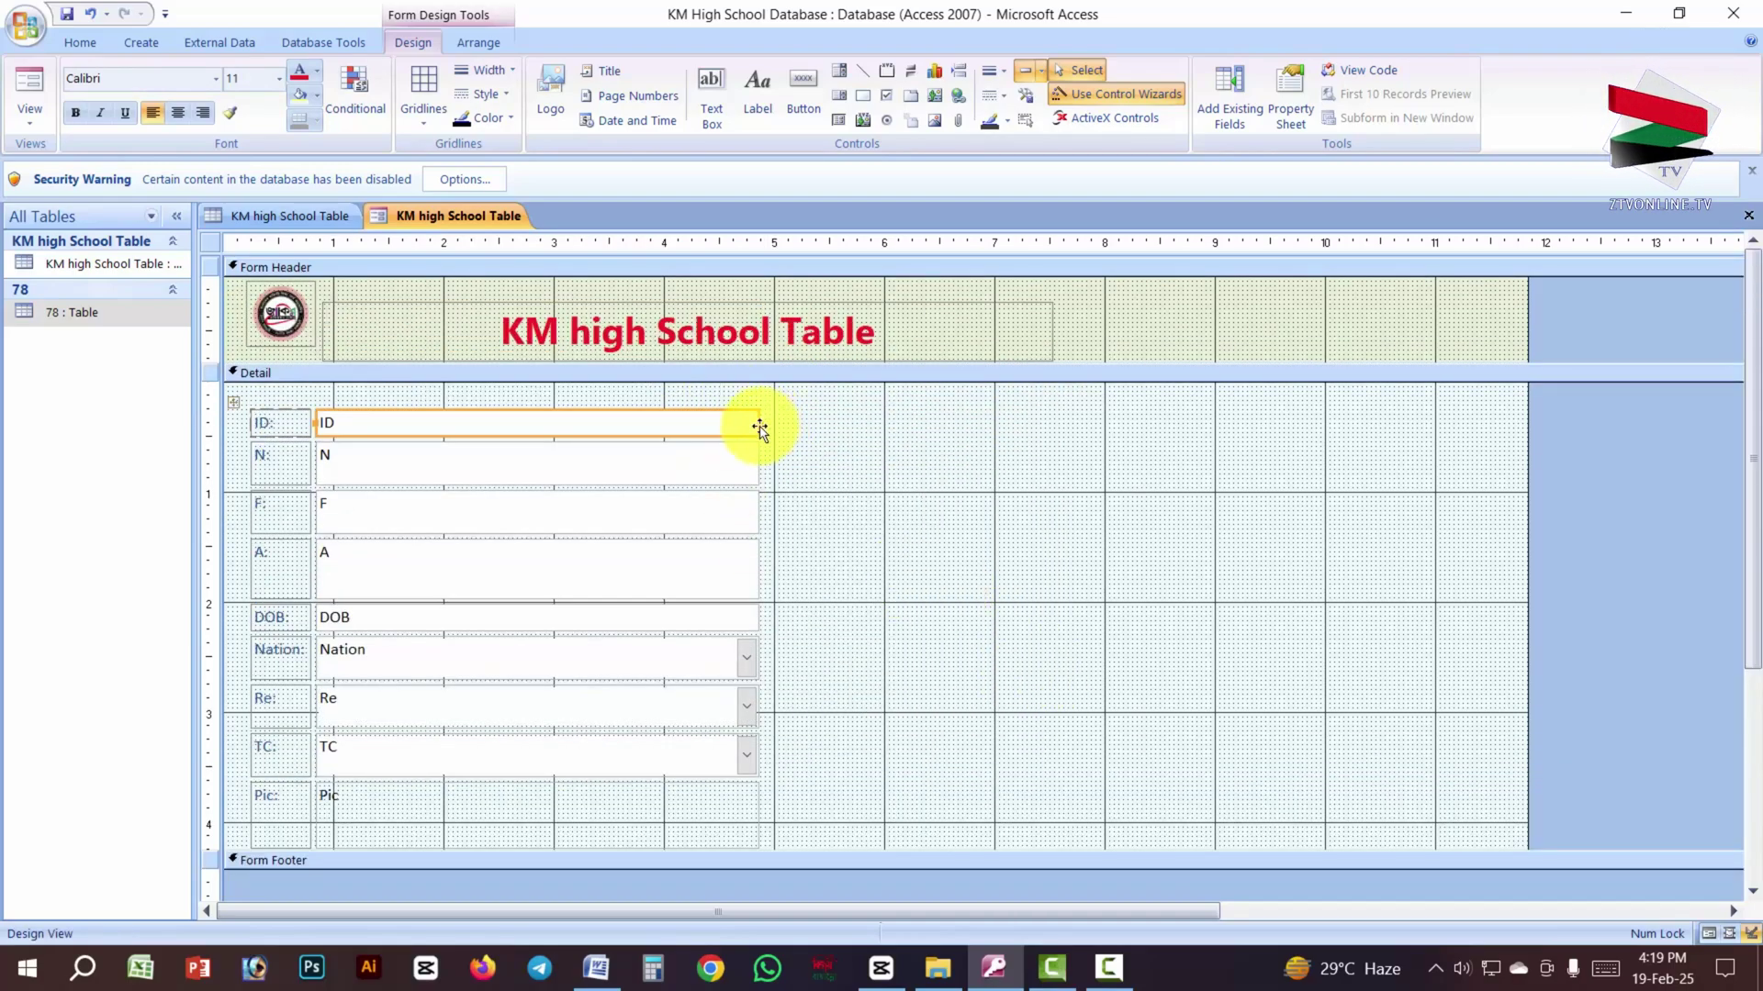
pyautogui.moveTo(756, 422); pyautogui.dragTo(595, 422)
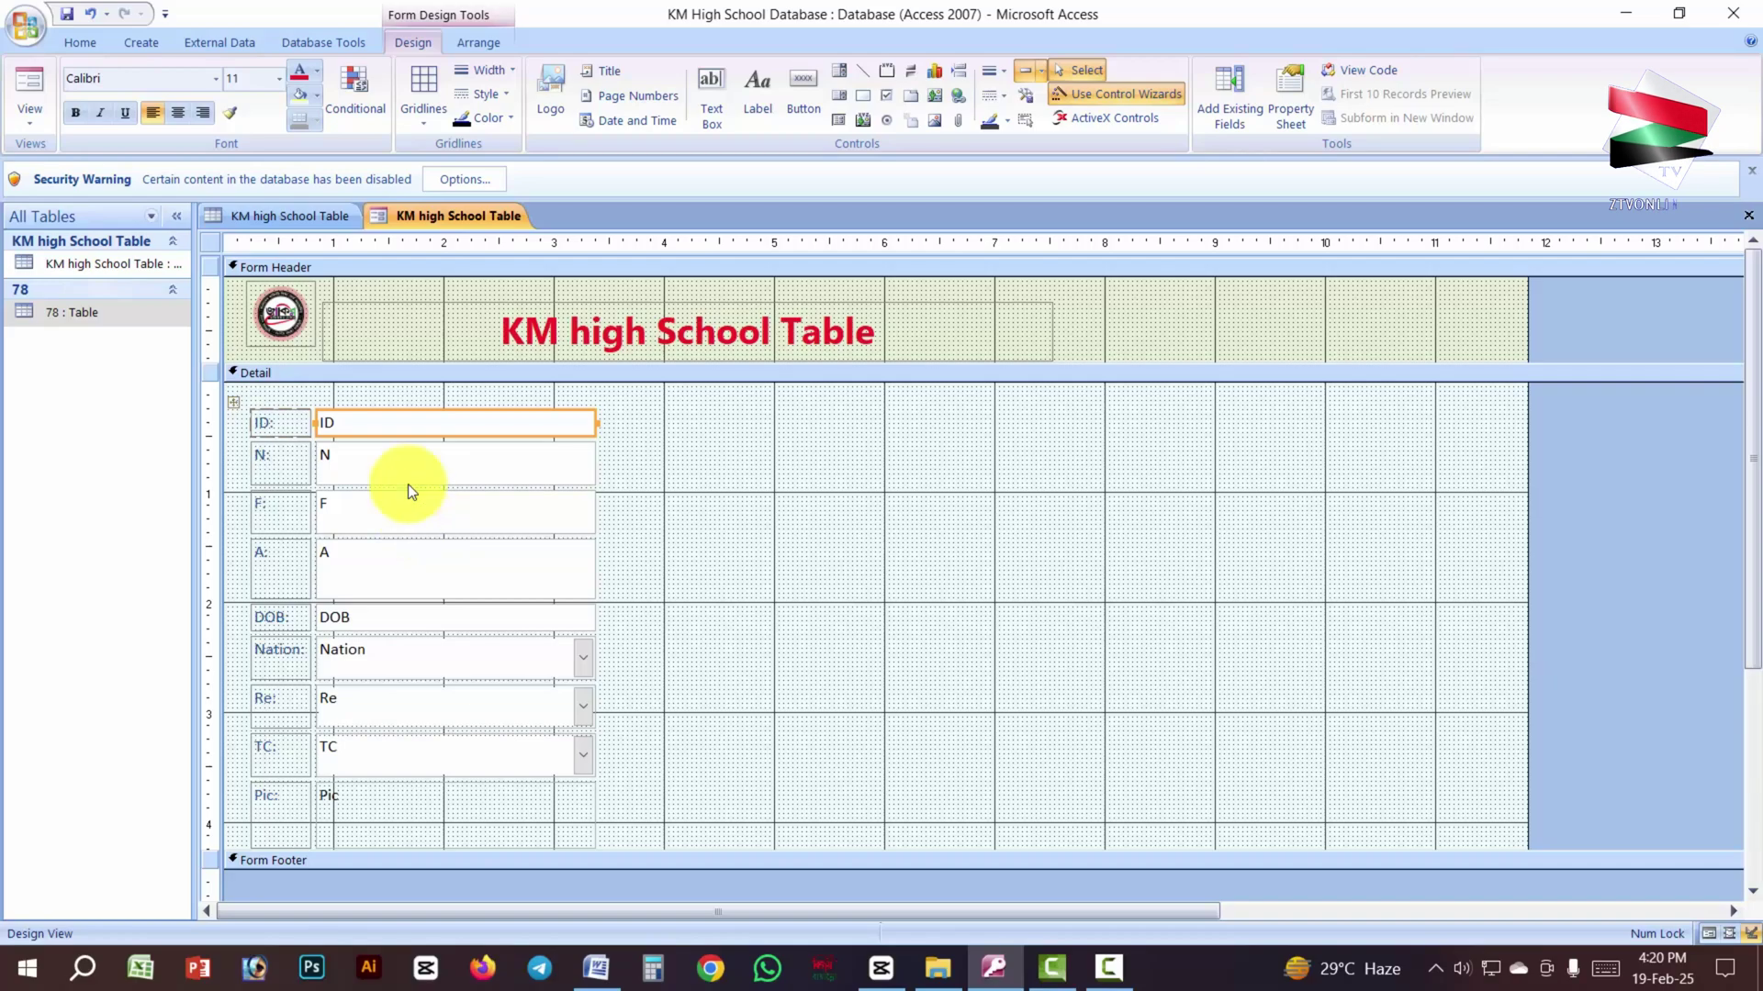
pyautogui.click(234, 402)
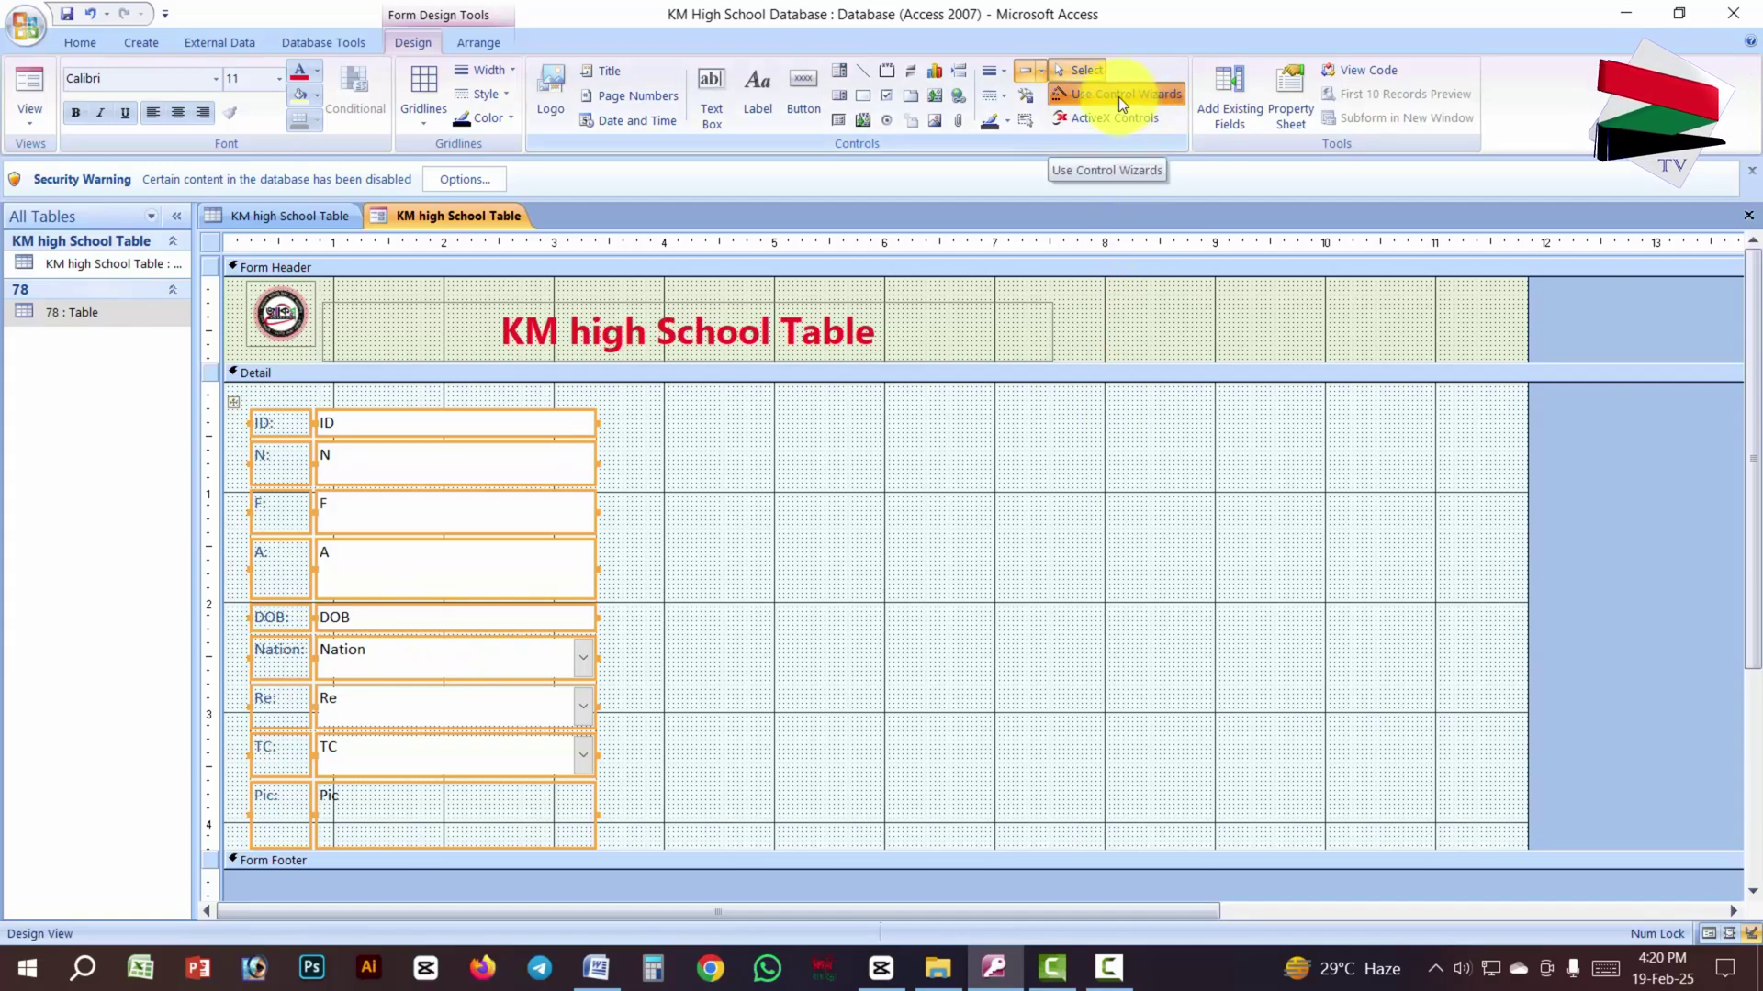
pyautogui.click(1113, 963)
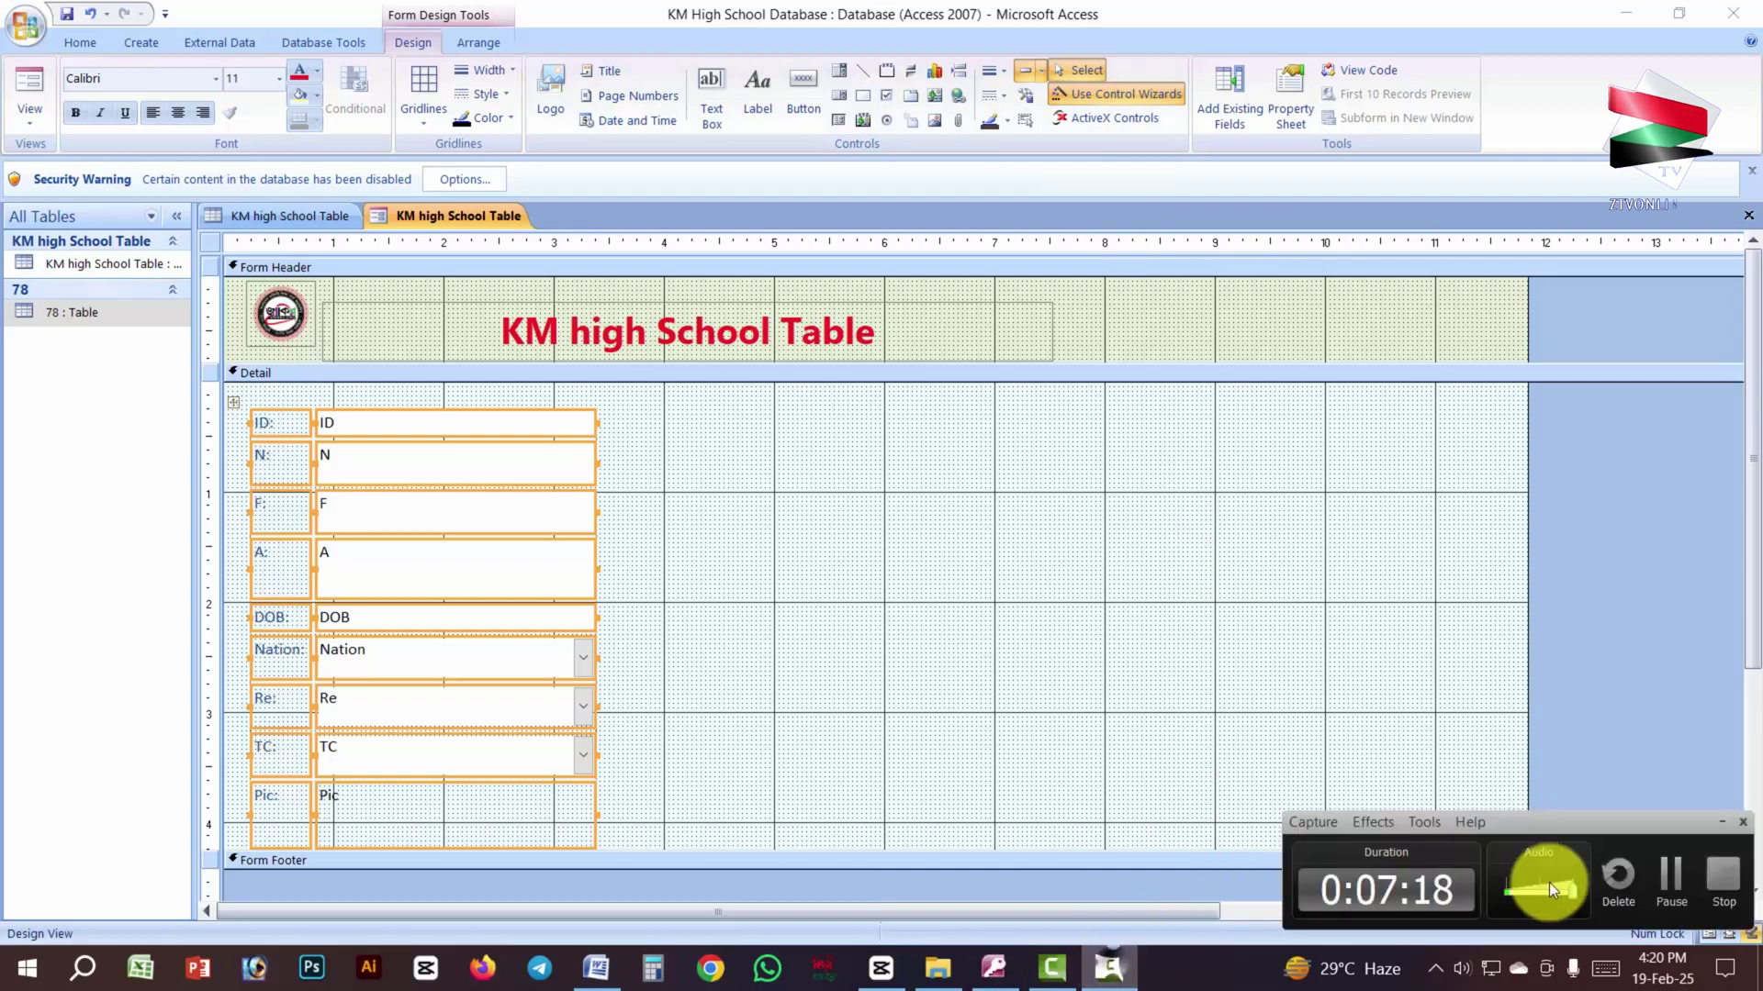
pyautogui.click(1645, 890)
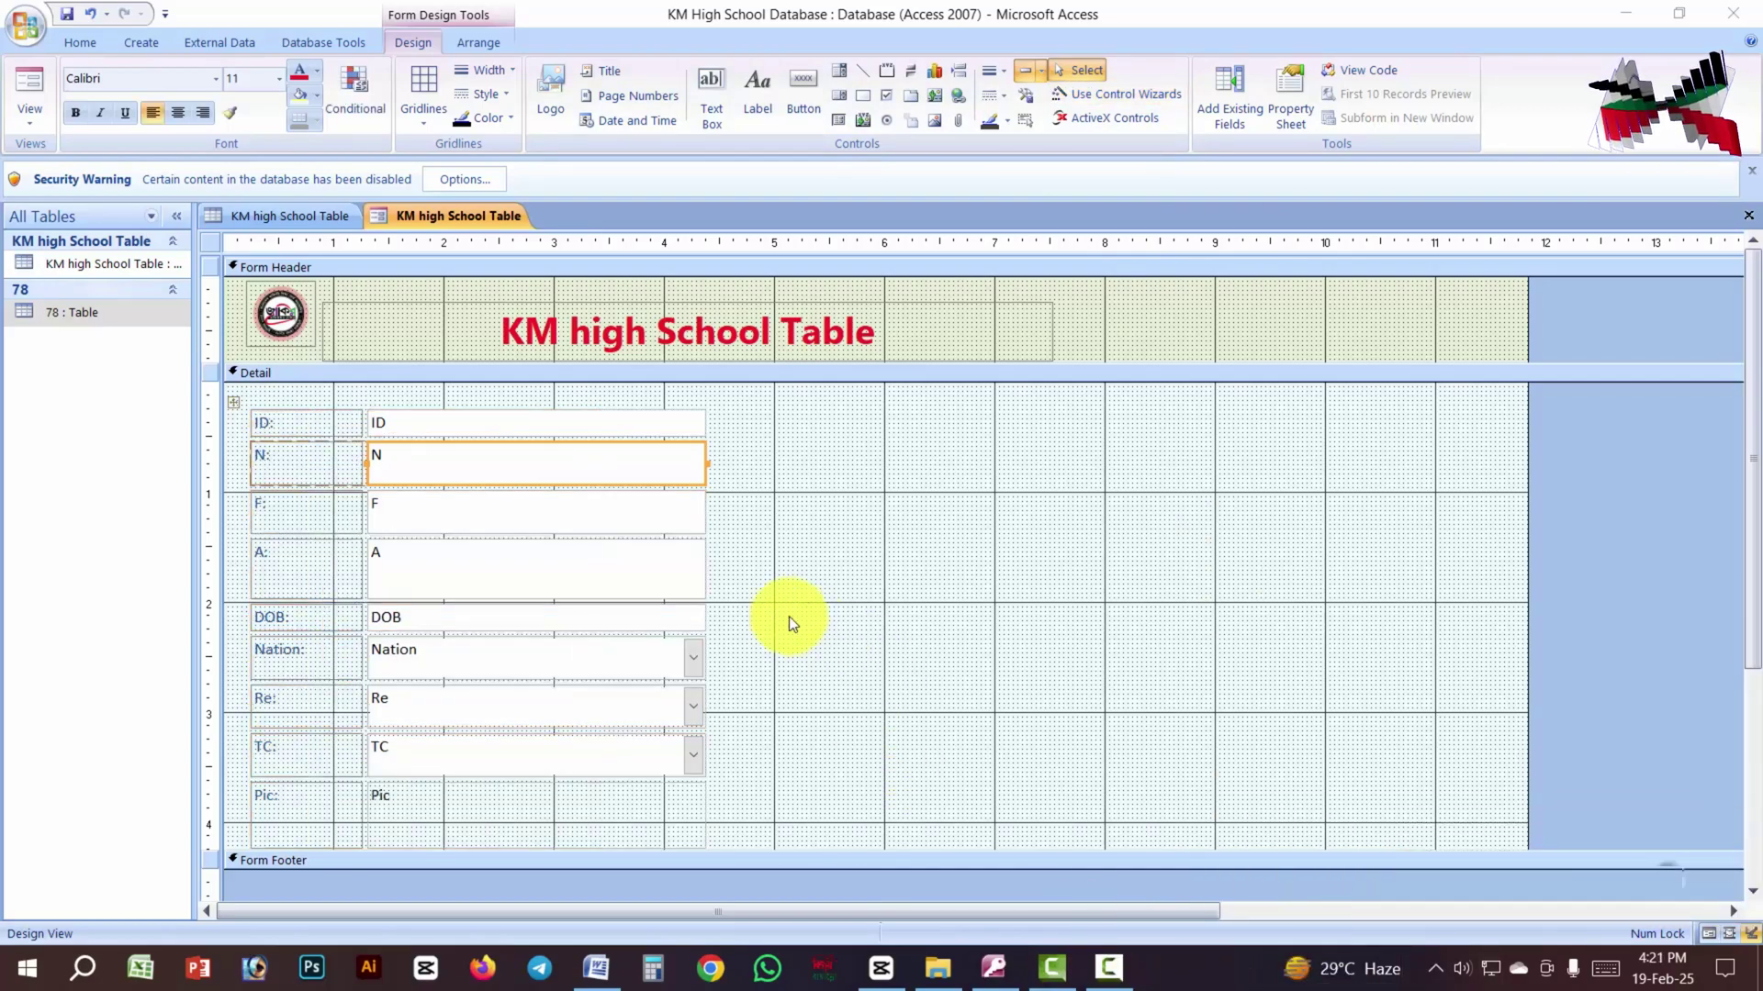
# Step: Remove all labels and fields of the Detail section from the stacked control layout
pyautogui.click(448, 420)
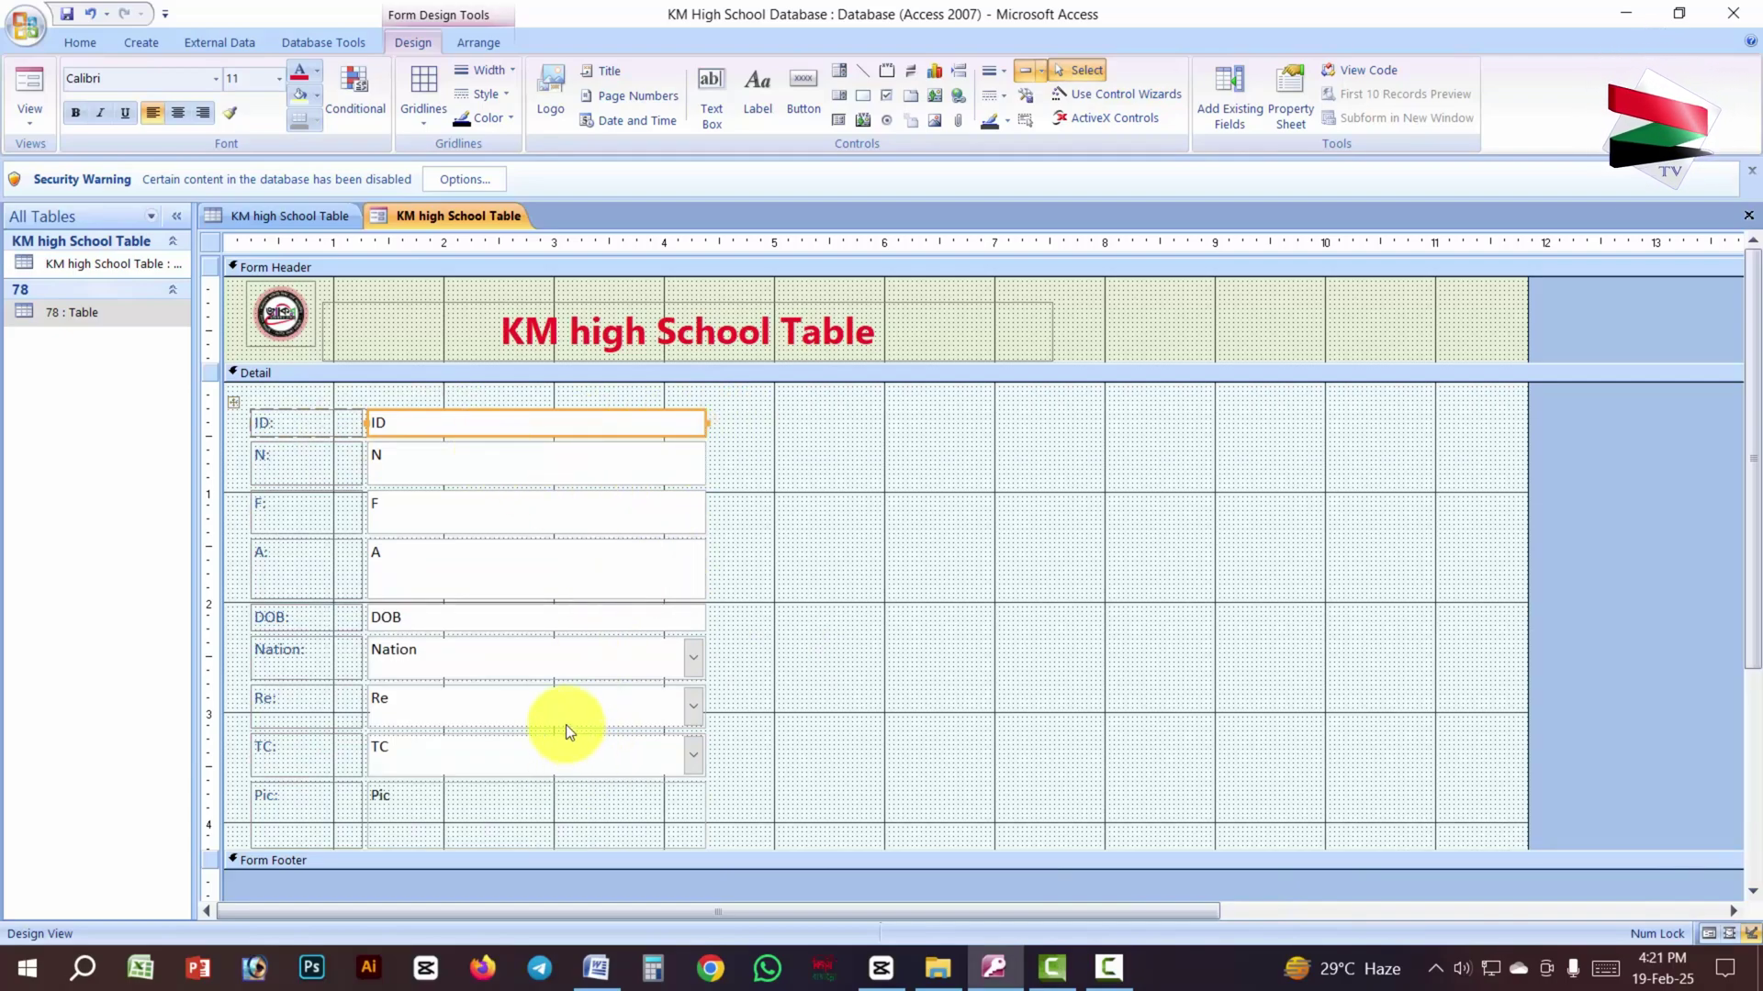
pyautogui.click(235, 407)
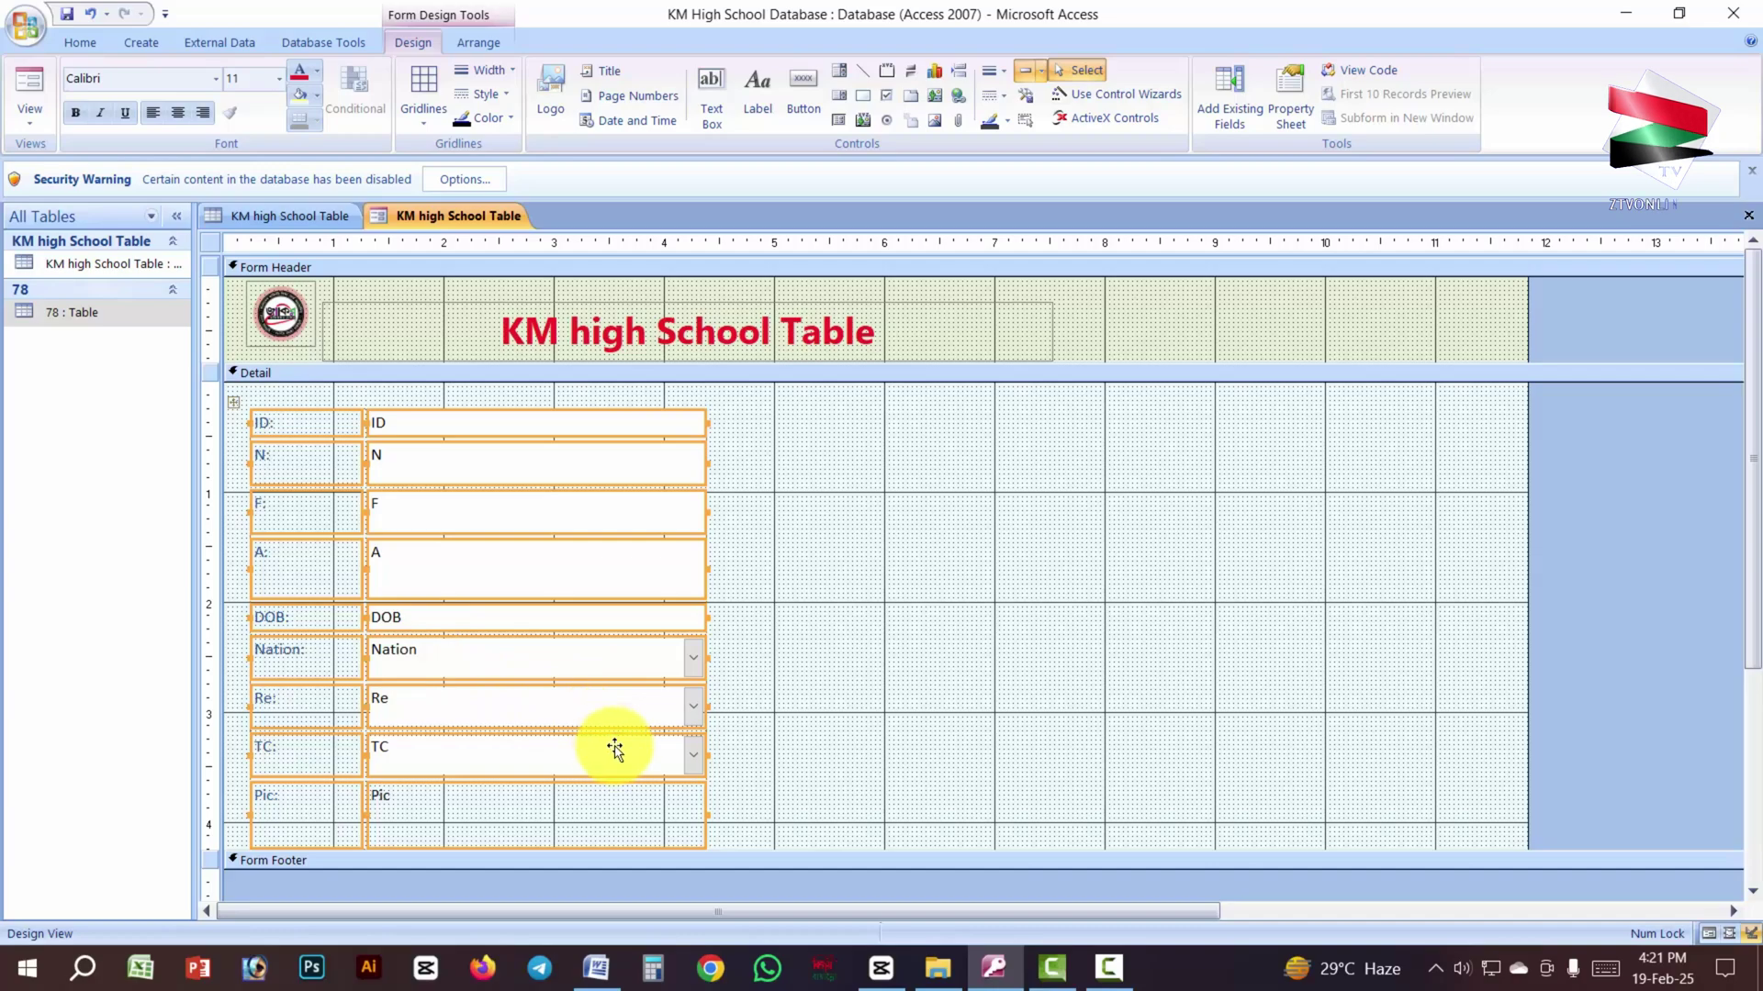
pyautogui.click(485, 40)
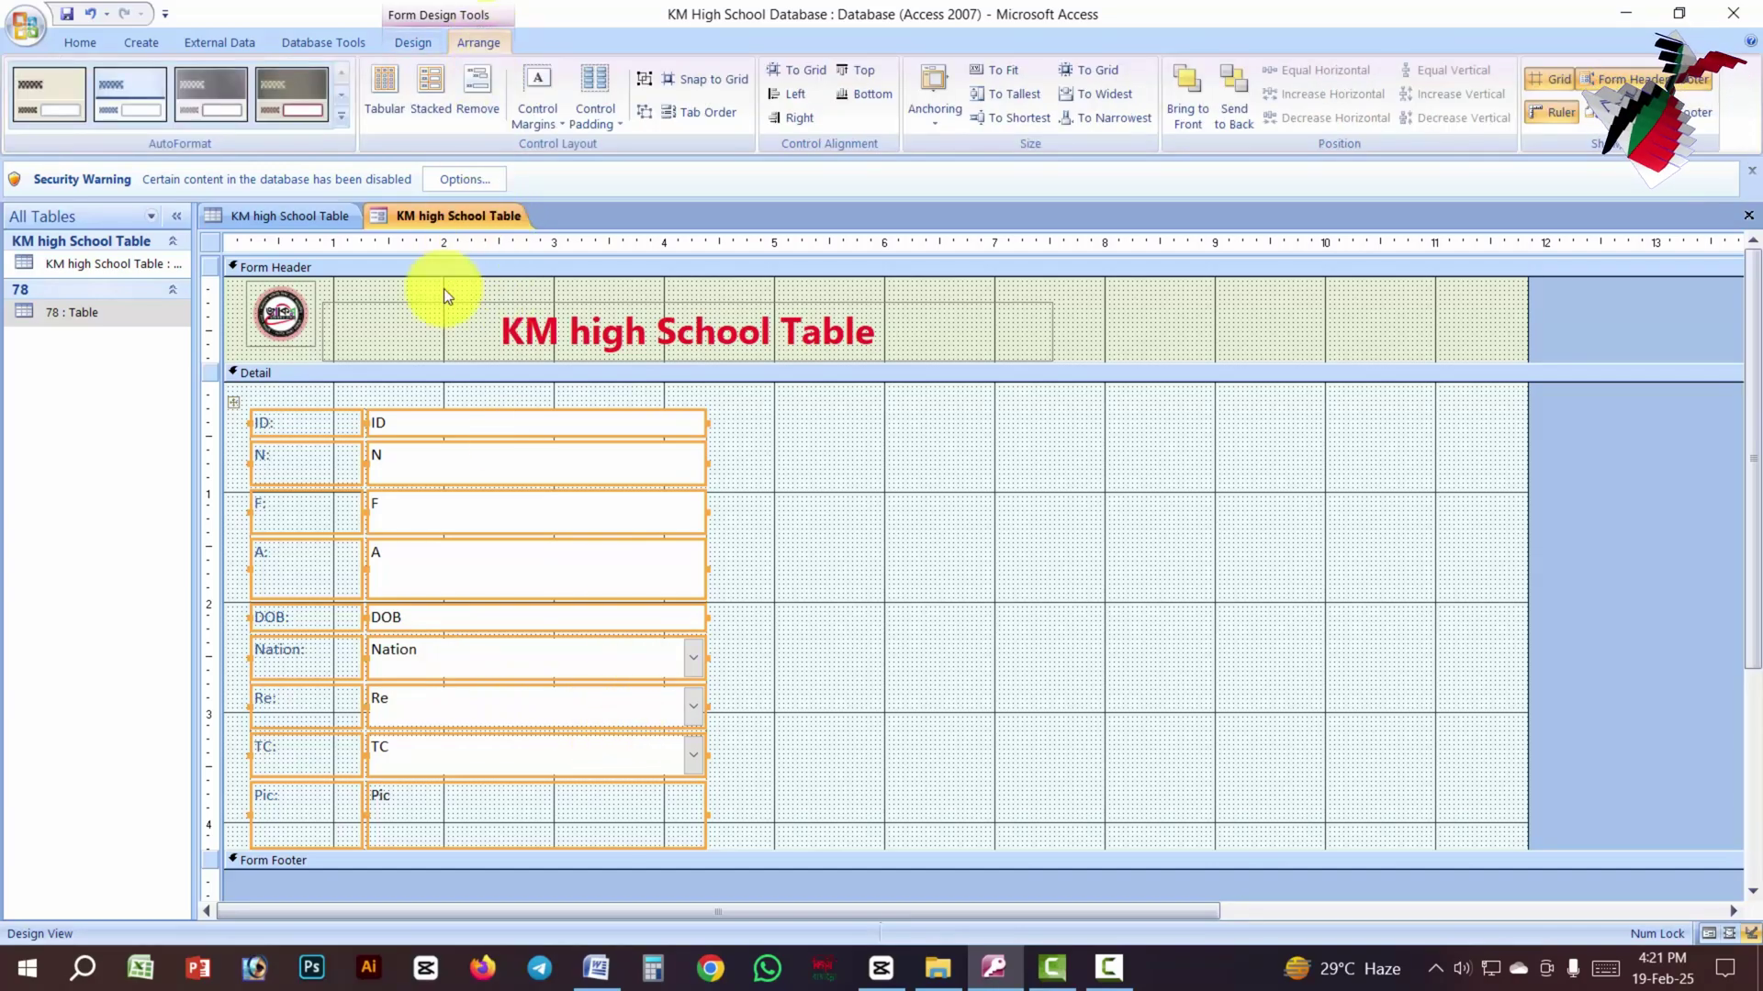
pyautogui.click(482, 74)
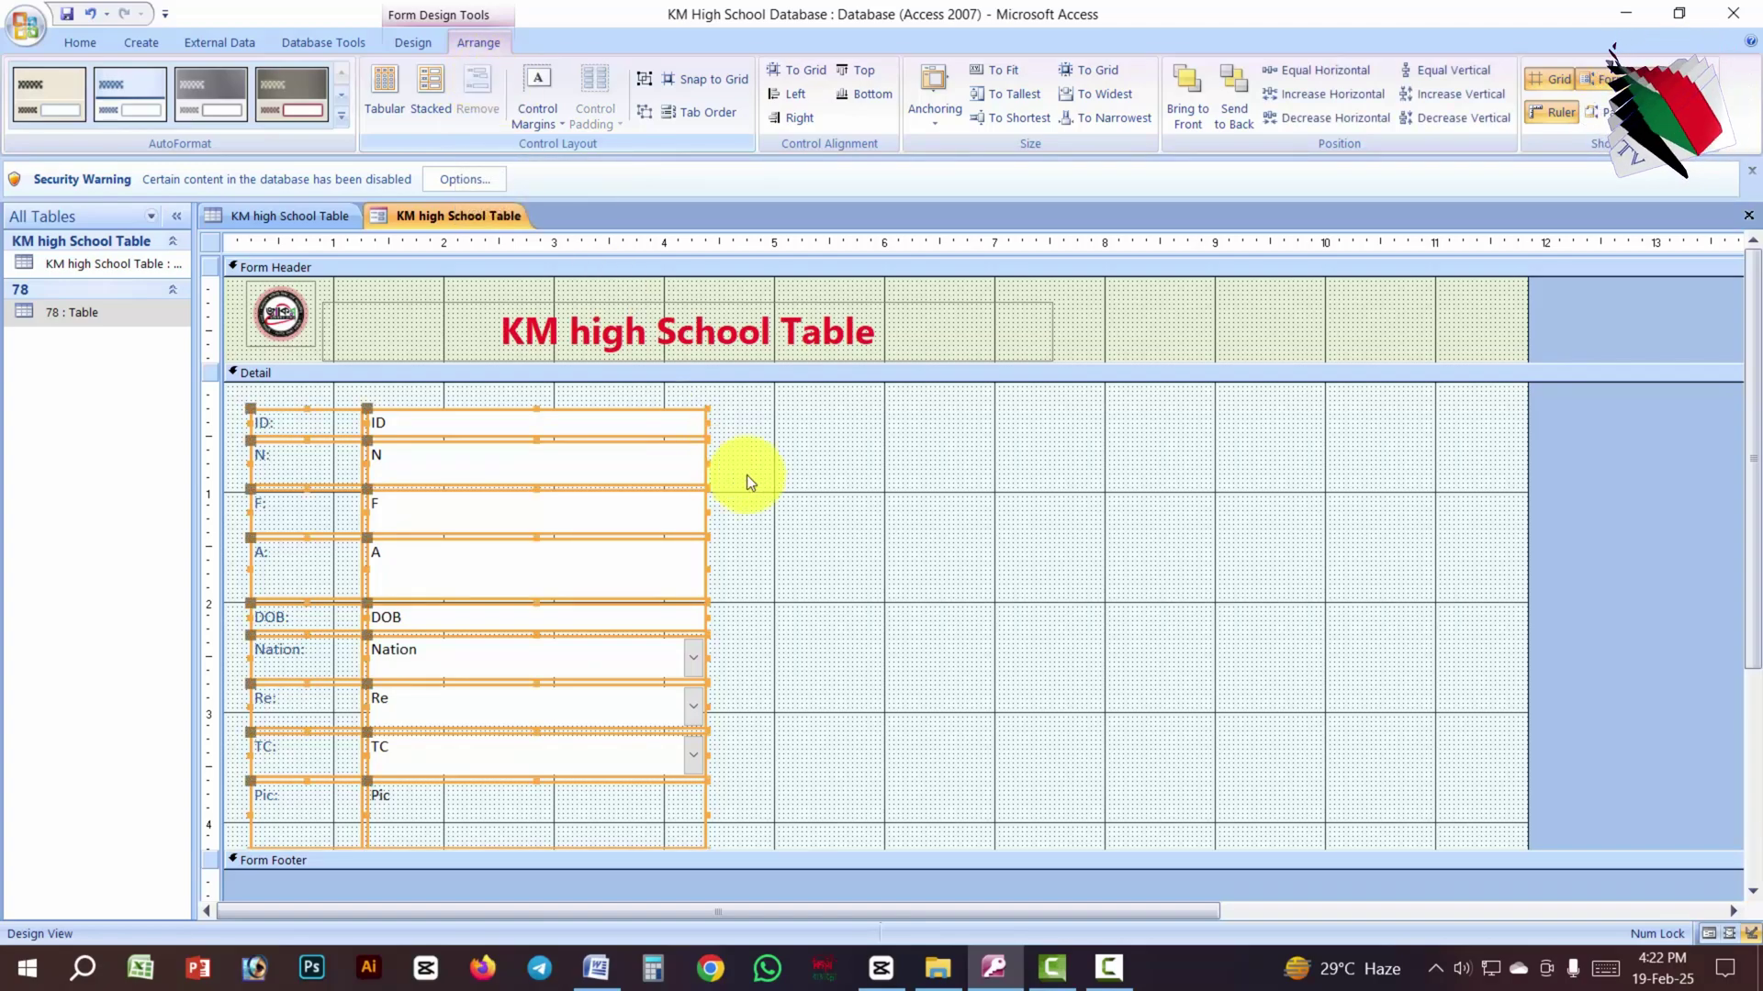
# Step: Narrow only the ID text box to about 1.3 inches
pyautogui.click(727, 493)
pyautogui.click(482, 430)
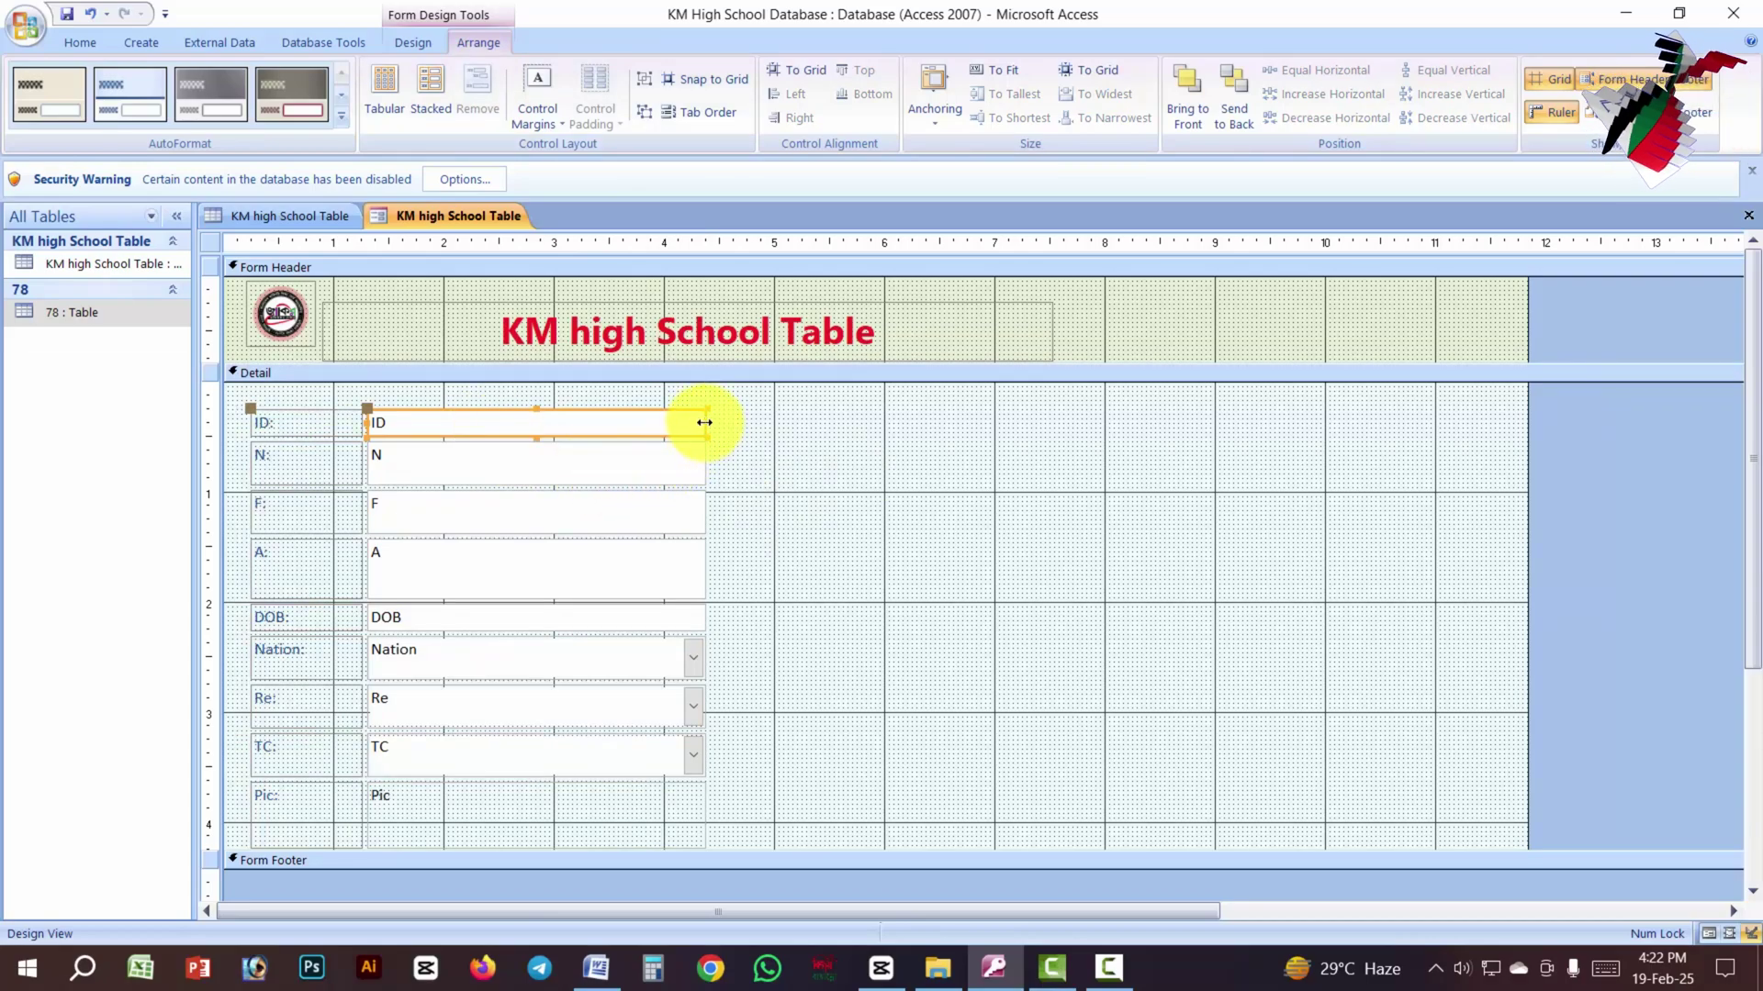
pyautogui.moveTo(704, 421); pyautogui.dragTo(504, 441)
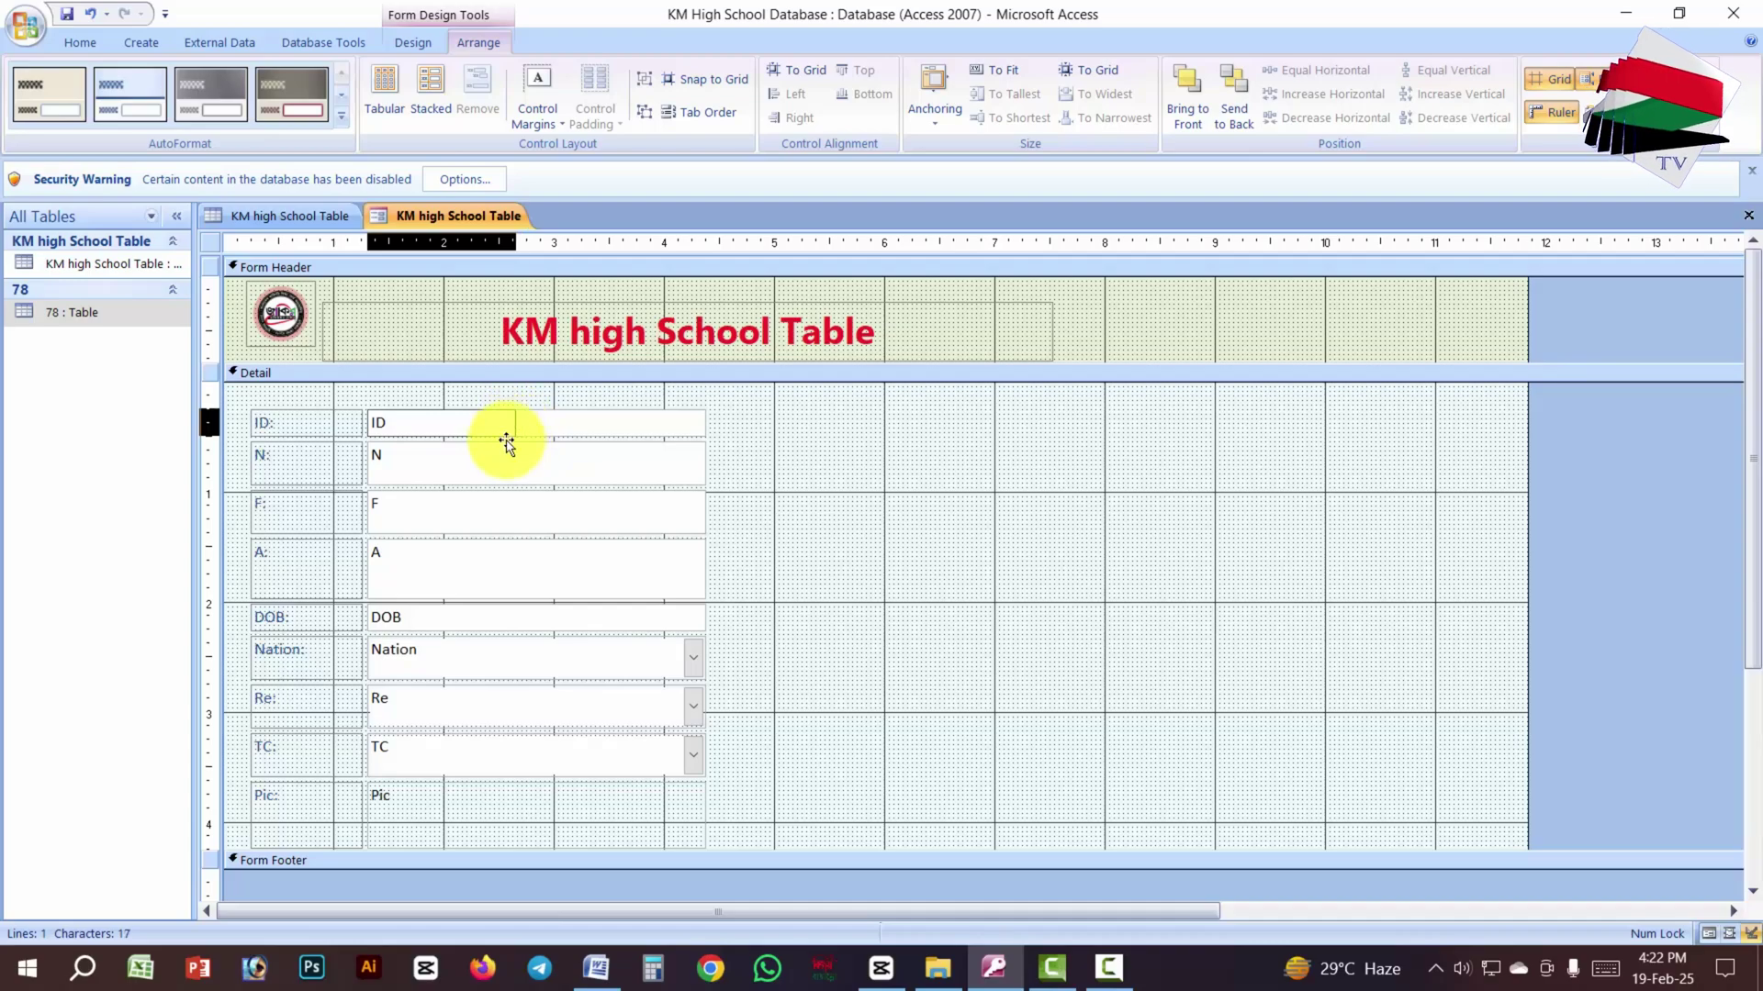
# Step: Widen the N, F and A text boxes to about 4.8 inches each, with their right edges aligned
pyautogui.click(701, 465)
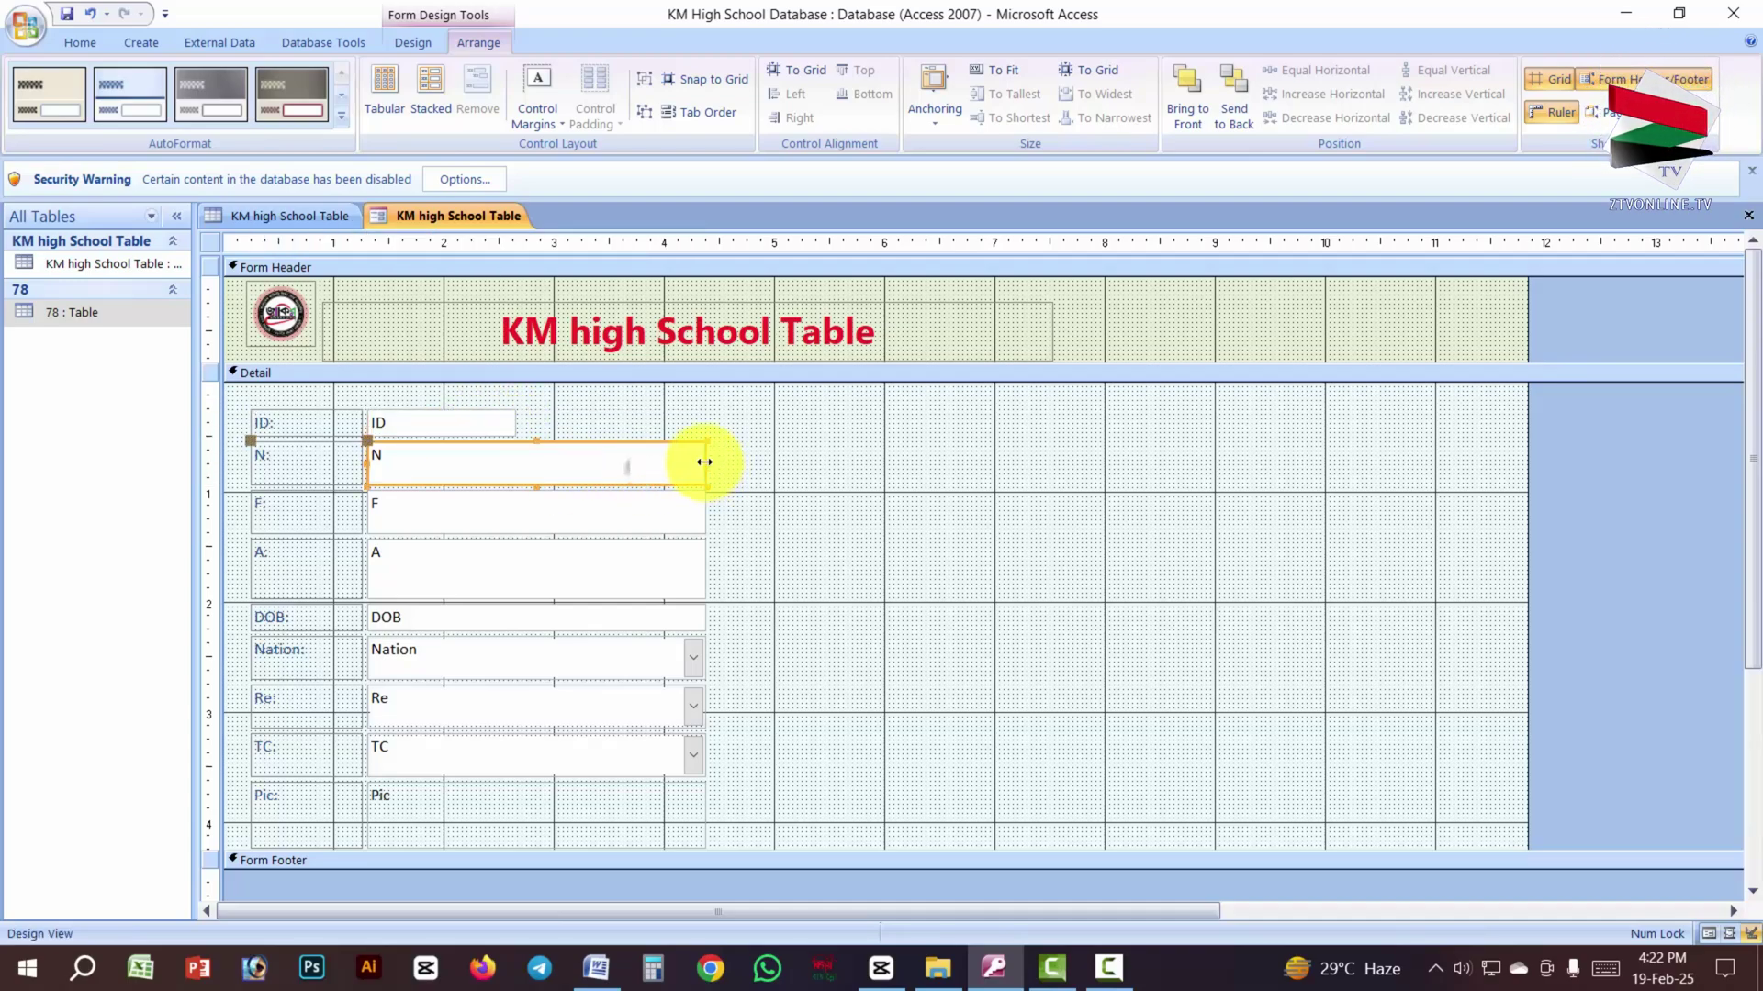
pyautogui.moveTo(705, 466); pyautogui.dragTo(895, 463)
pyautogui.click(703, 512)
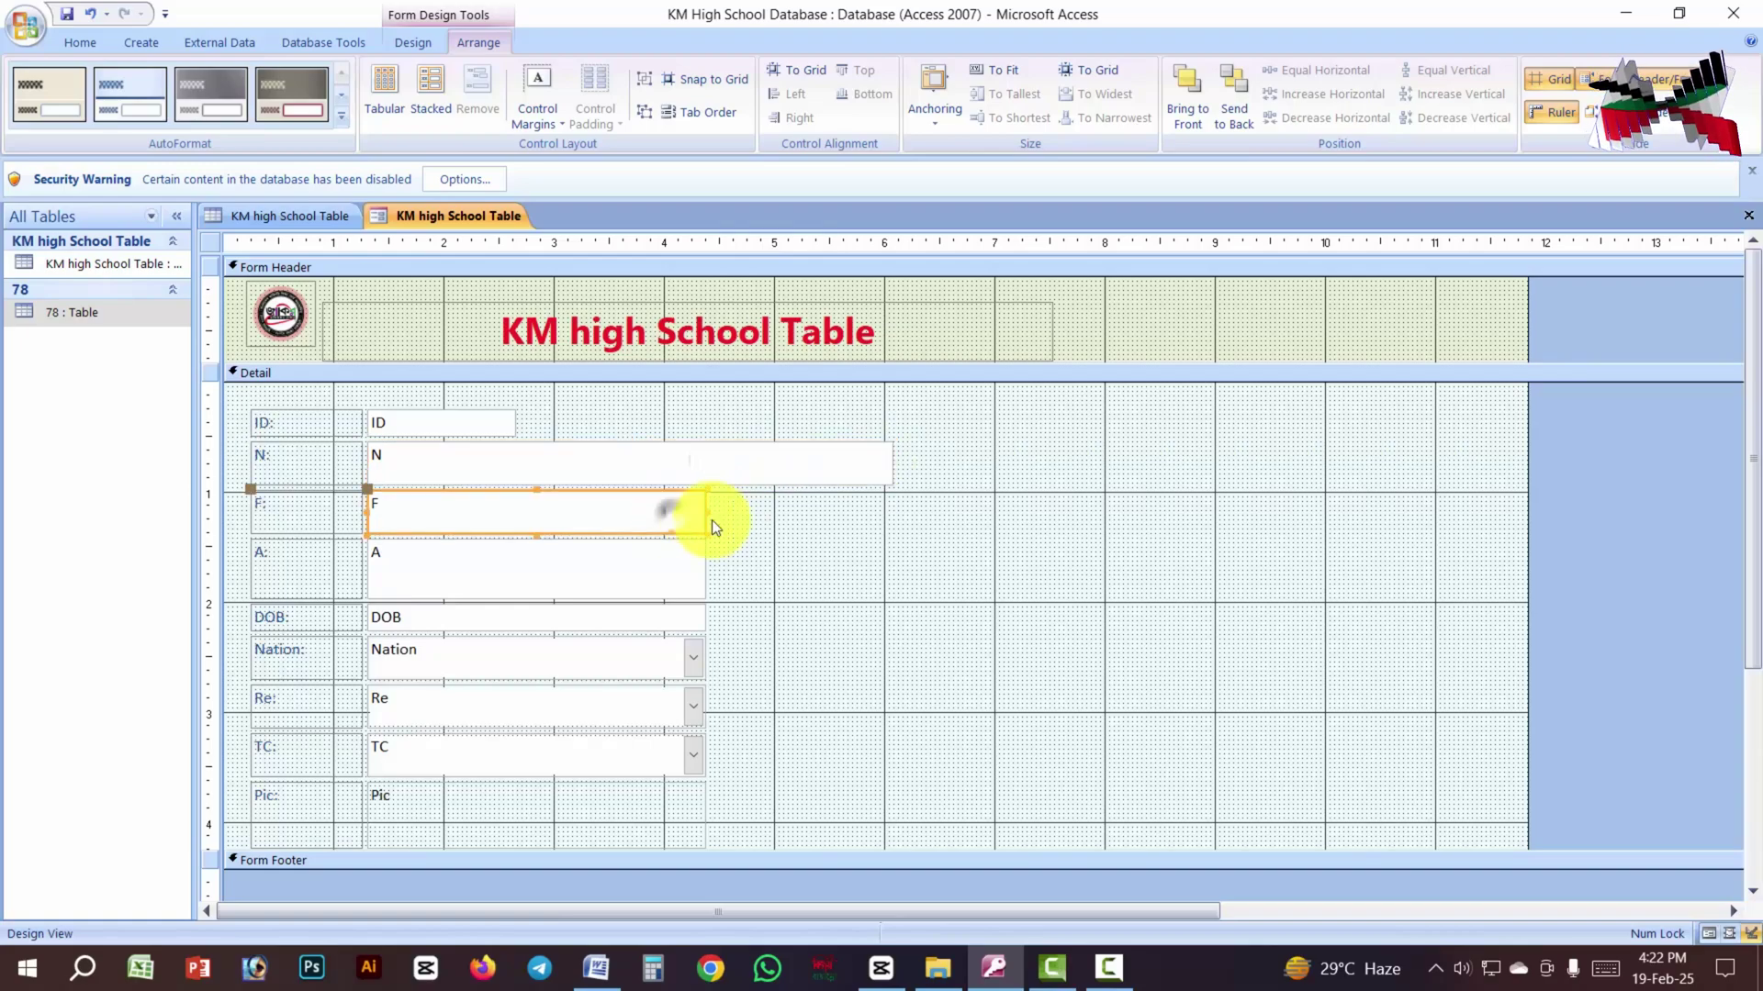
pyautogui.moveTo(715, 512); pyautogui.dragTo(895, 514)
pyautogui.click(615, 562)
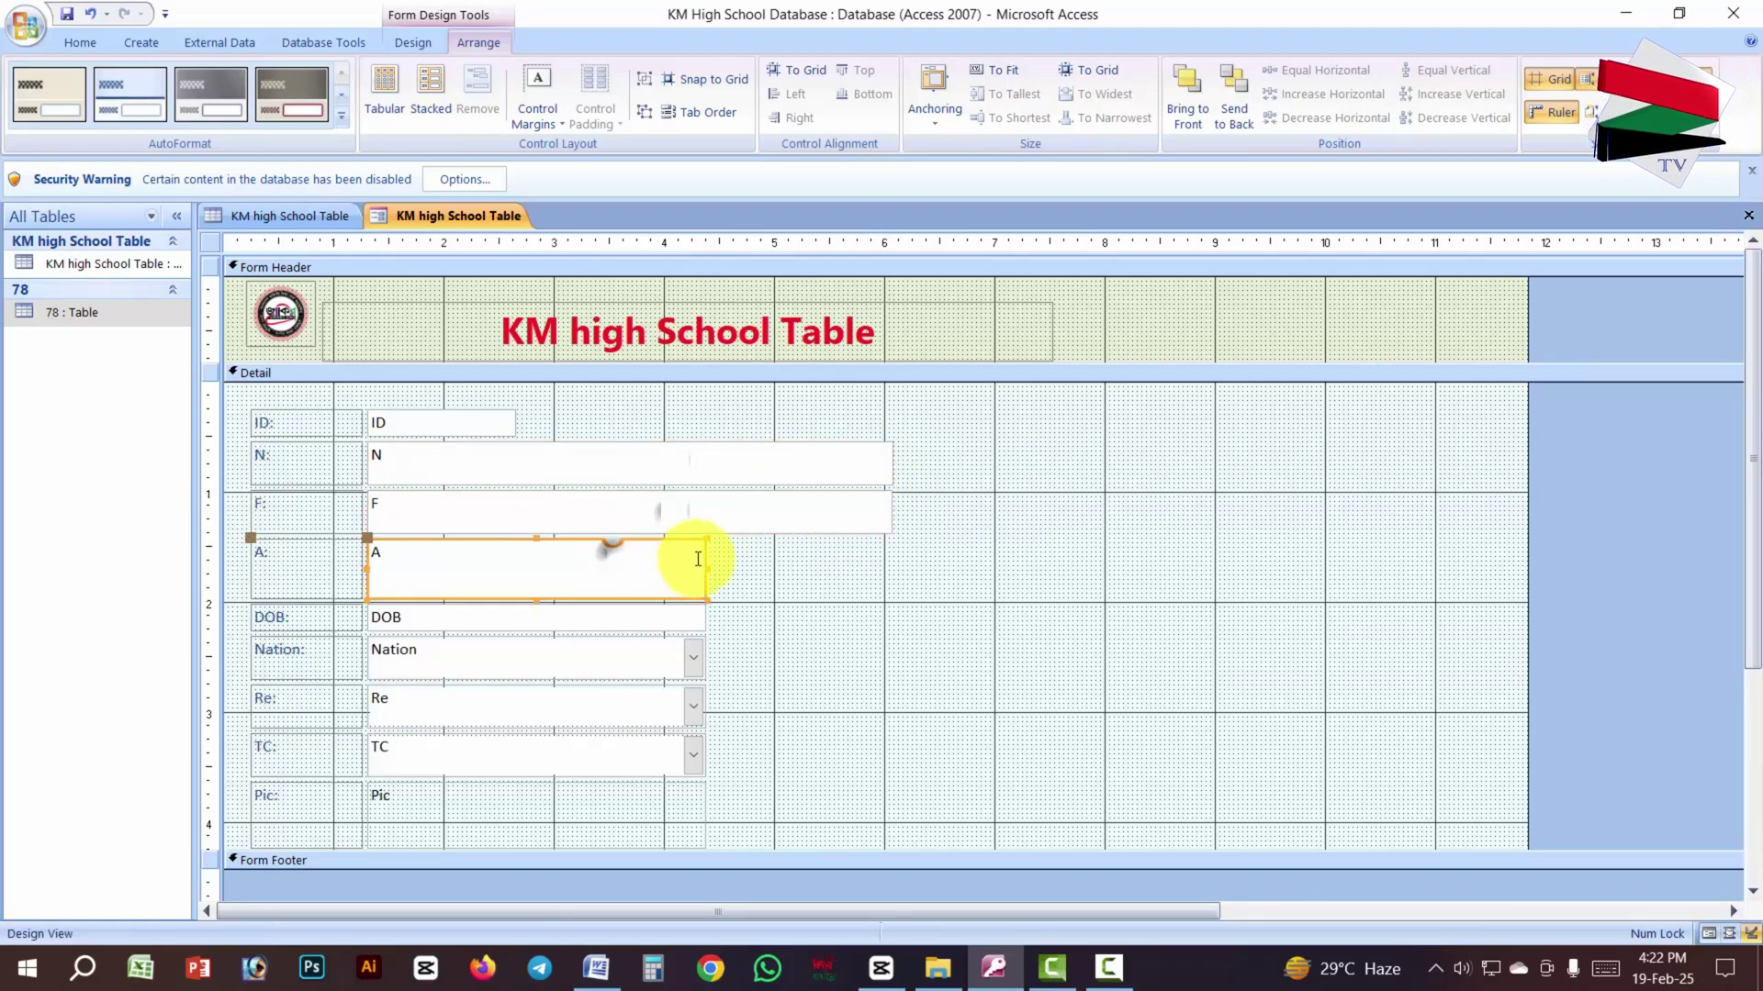
pyautogui.moveTo(703, 563); pyautogui.dragTo(854, 588)
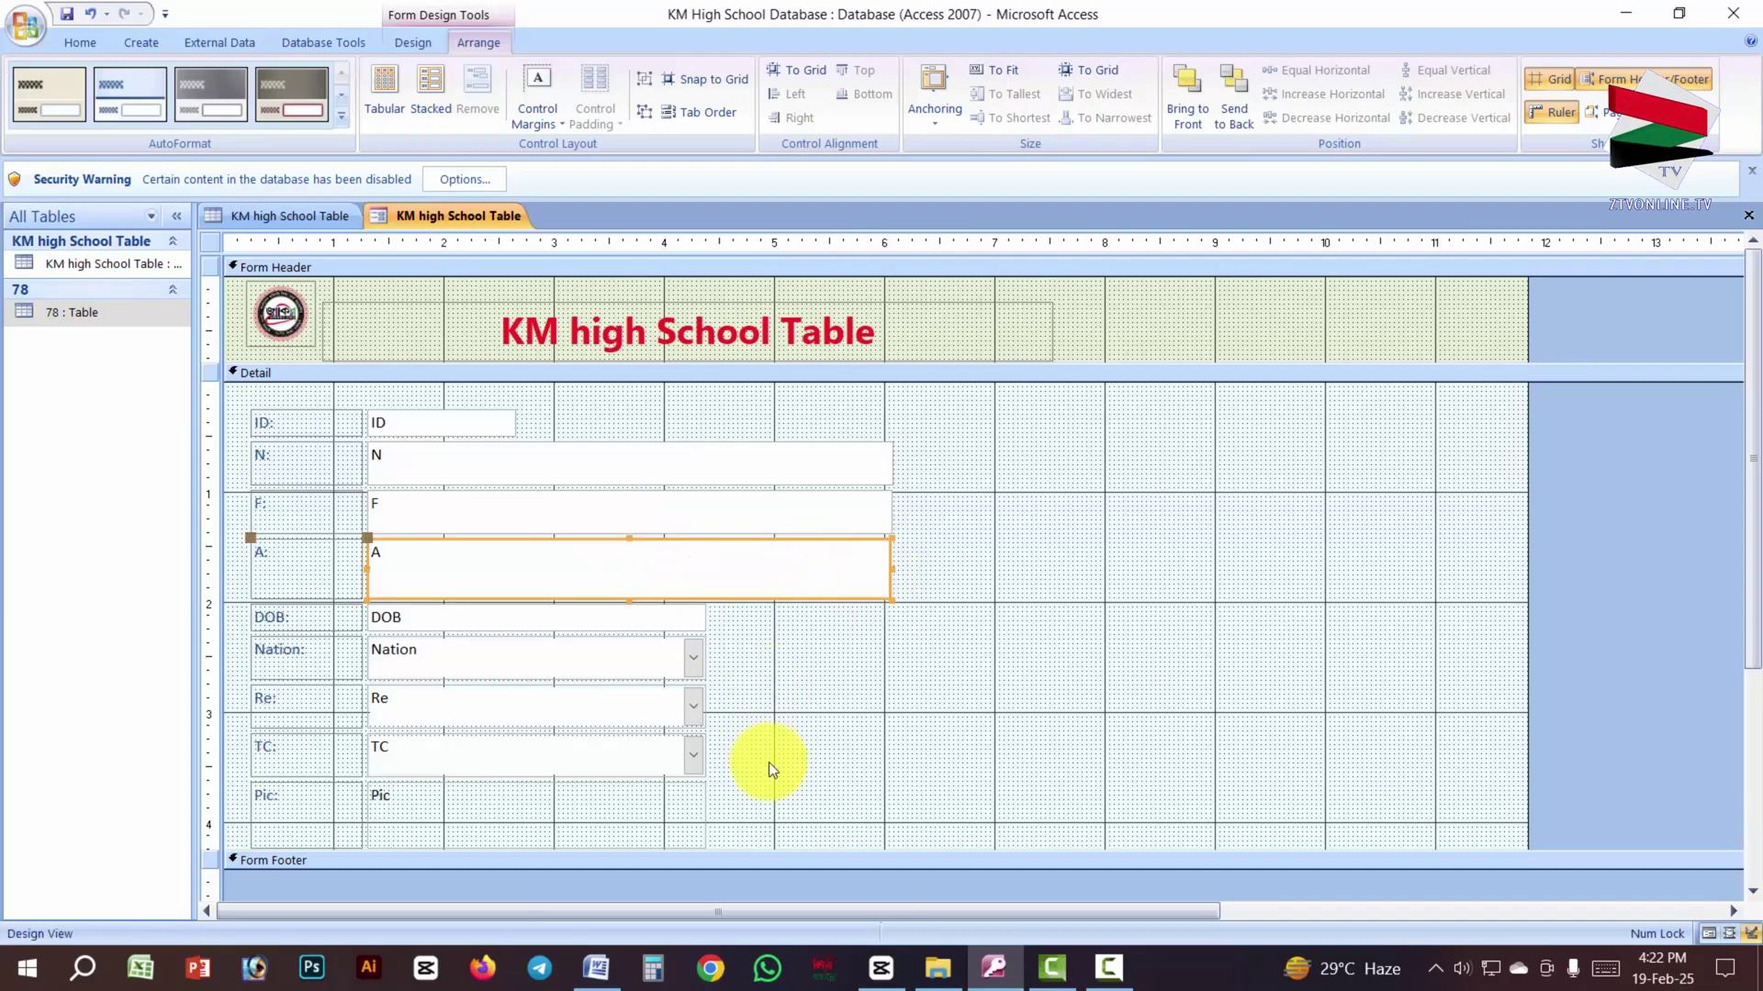
# Step: Move the DOB through Pic labels and fields down about 0.25 inch and increase the A text box's height to about 0.8 inch
pyautogui.moveTo(778, 800); pyautogui.dragTo(274, 619)
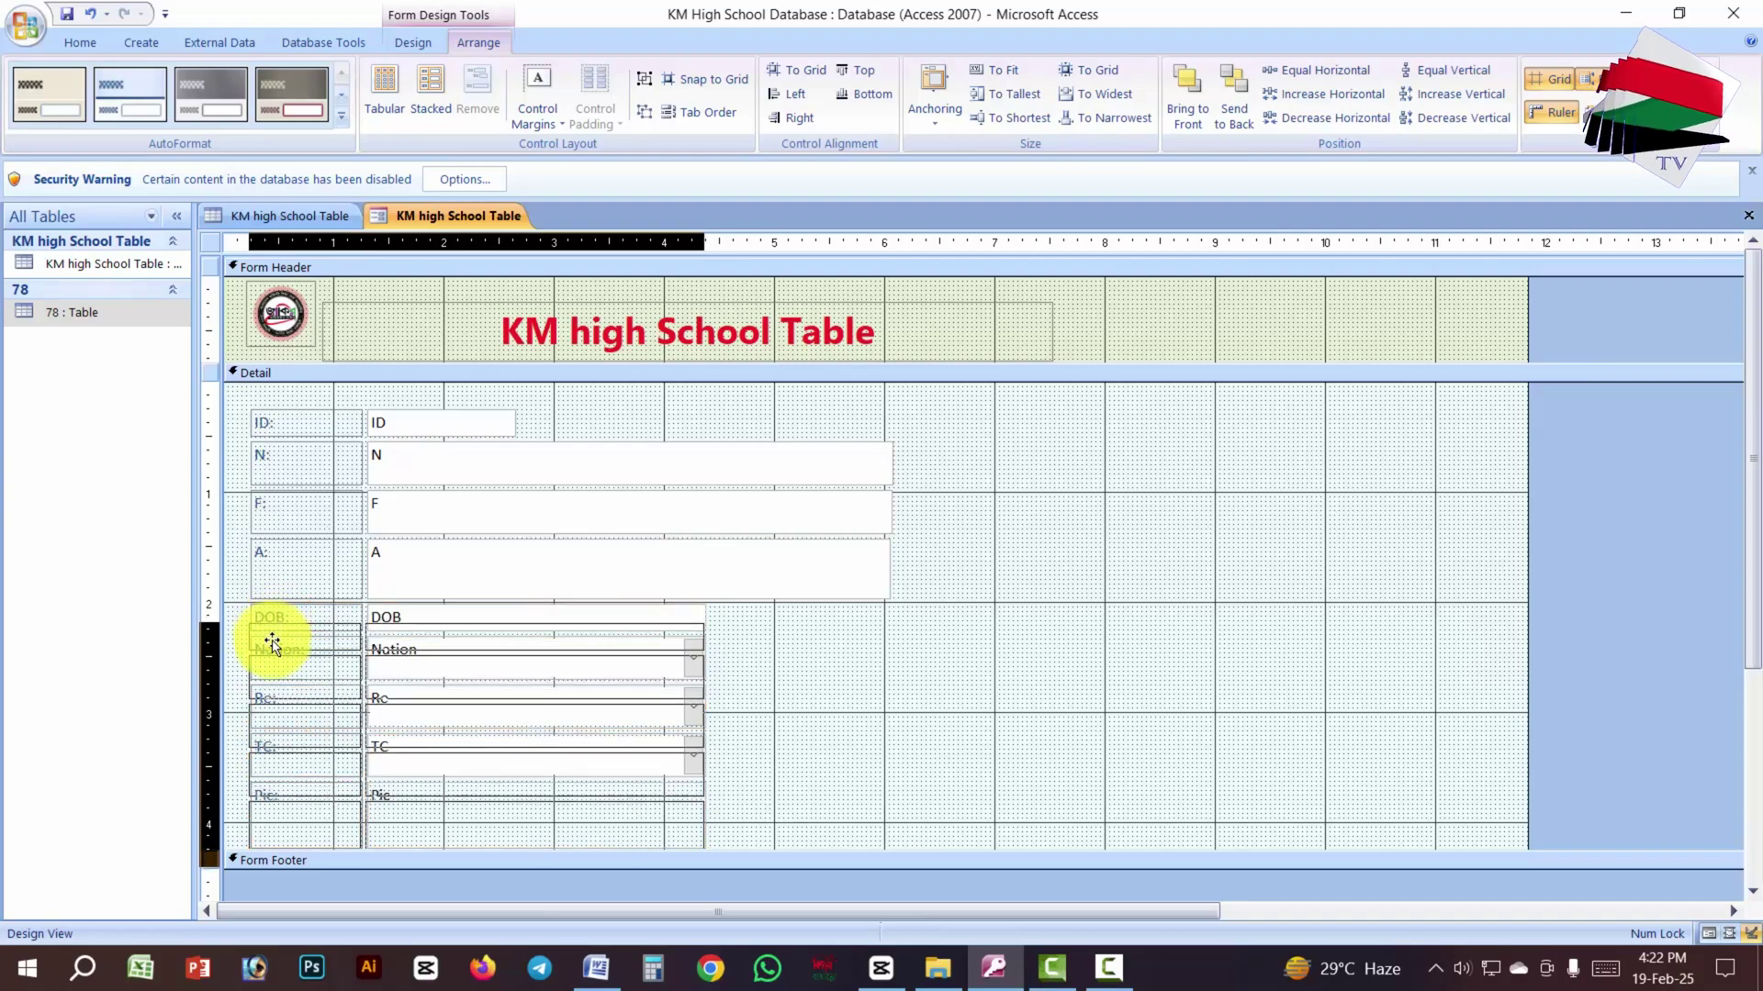
pyautogui.click(487, 579)
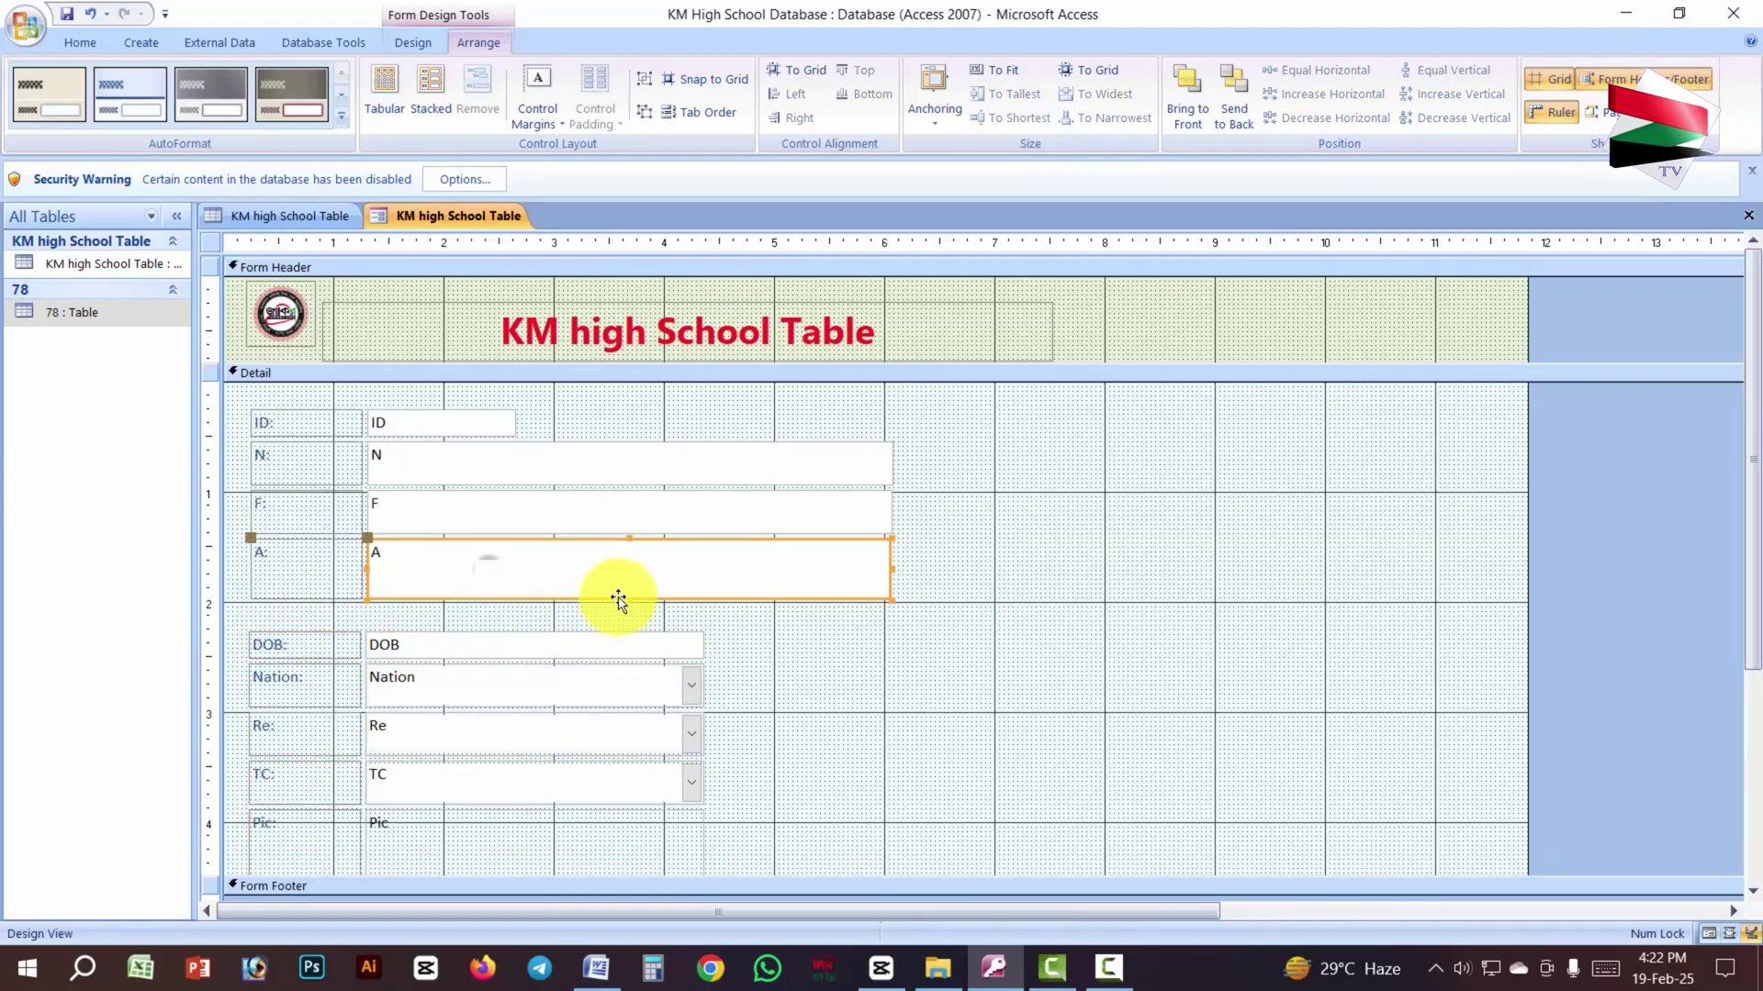
pyautogui.moveTo(628, 599); pyautogui.dragTo(619, 626)
pyautogui.scroll(-3, 847, 690)
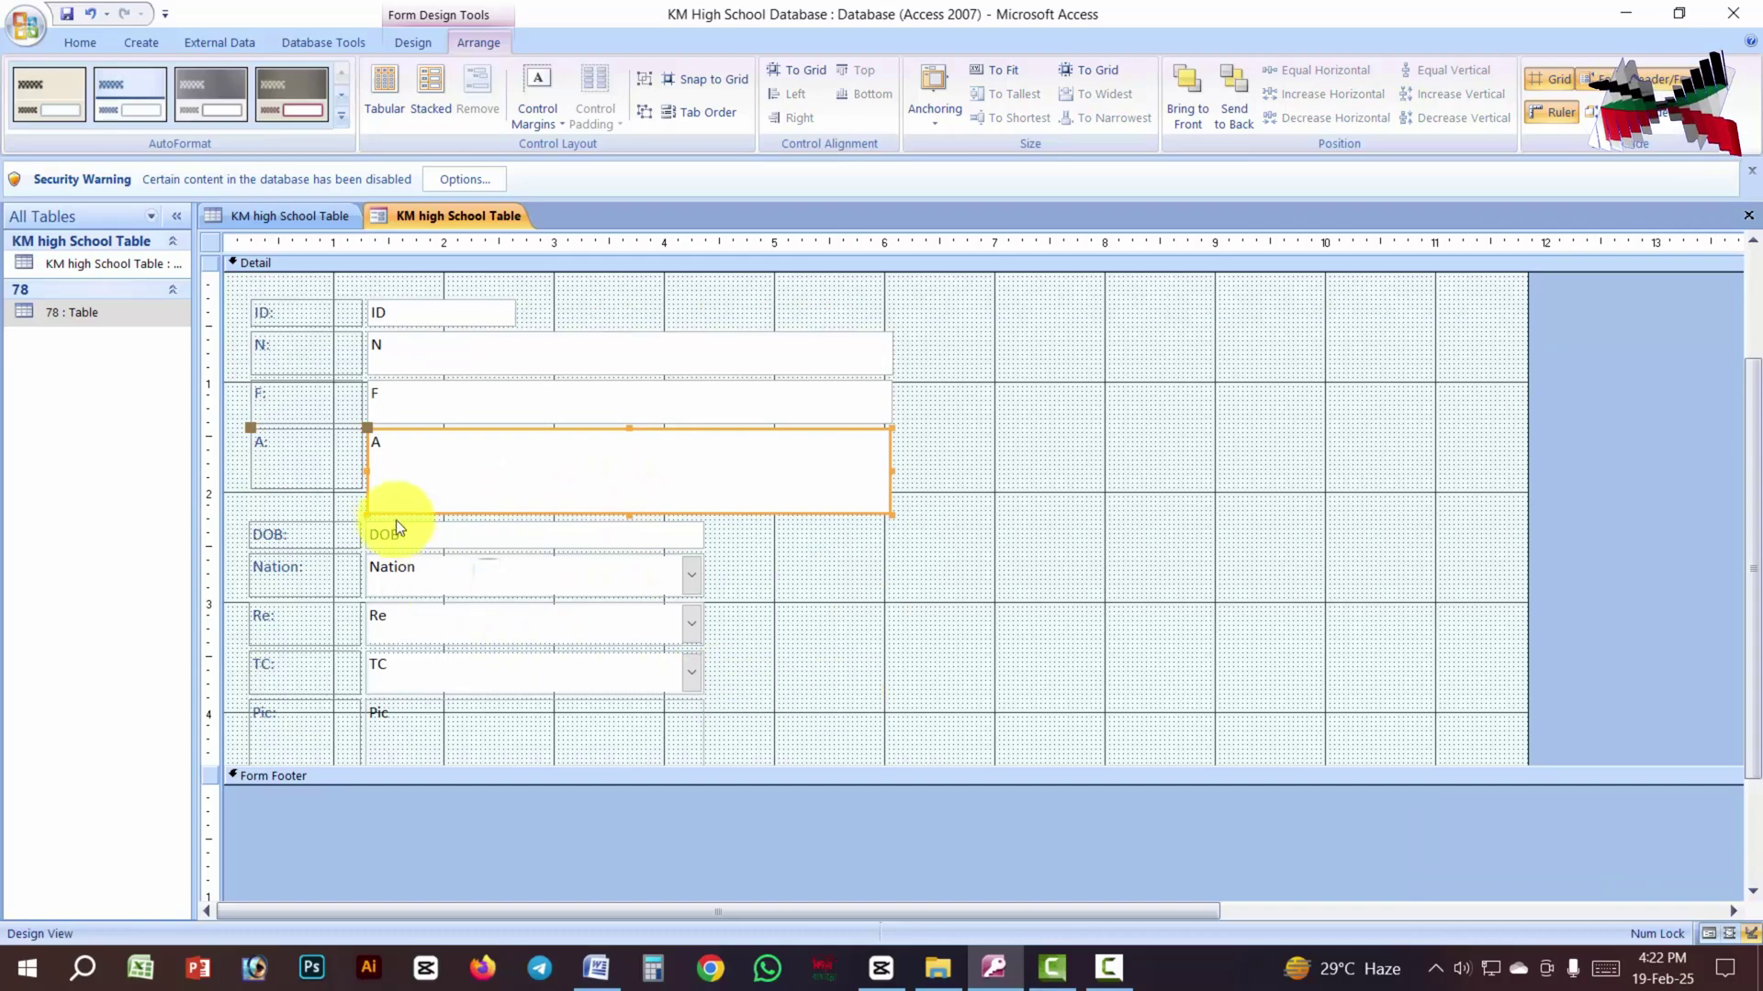
# Step: Move the Pic label and field beside the N text box, level with the ID row and starting at about 6.3 inches
pyautogui.click(625, 536)
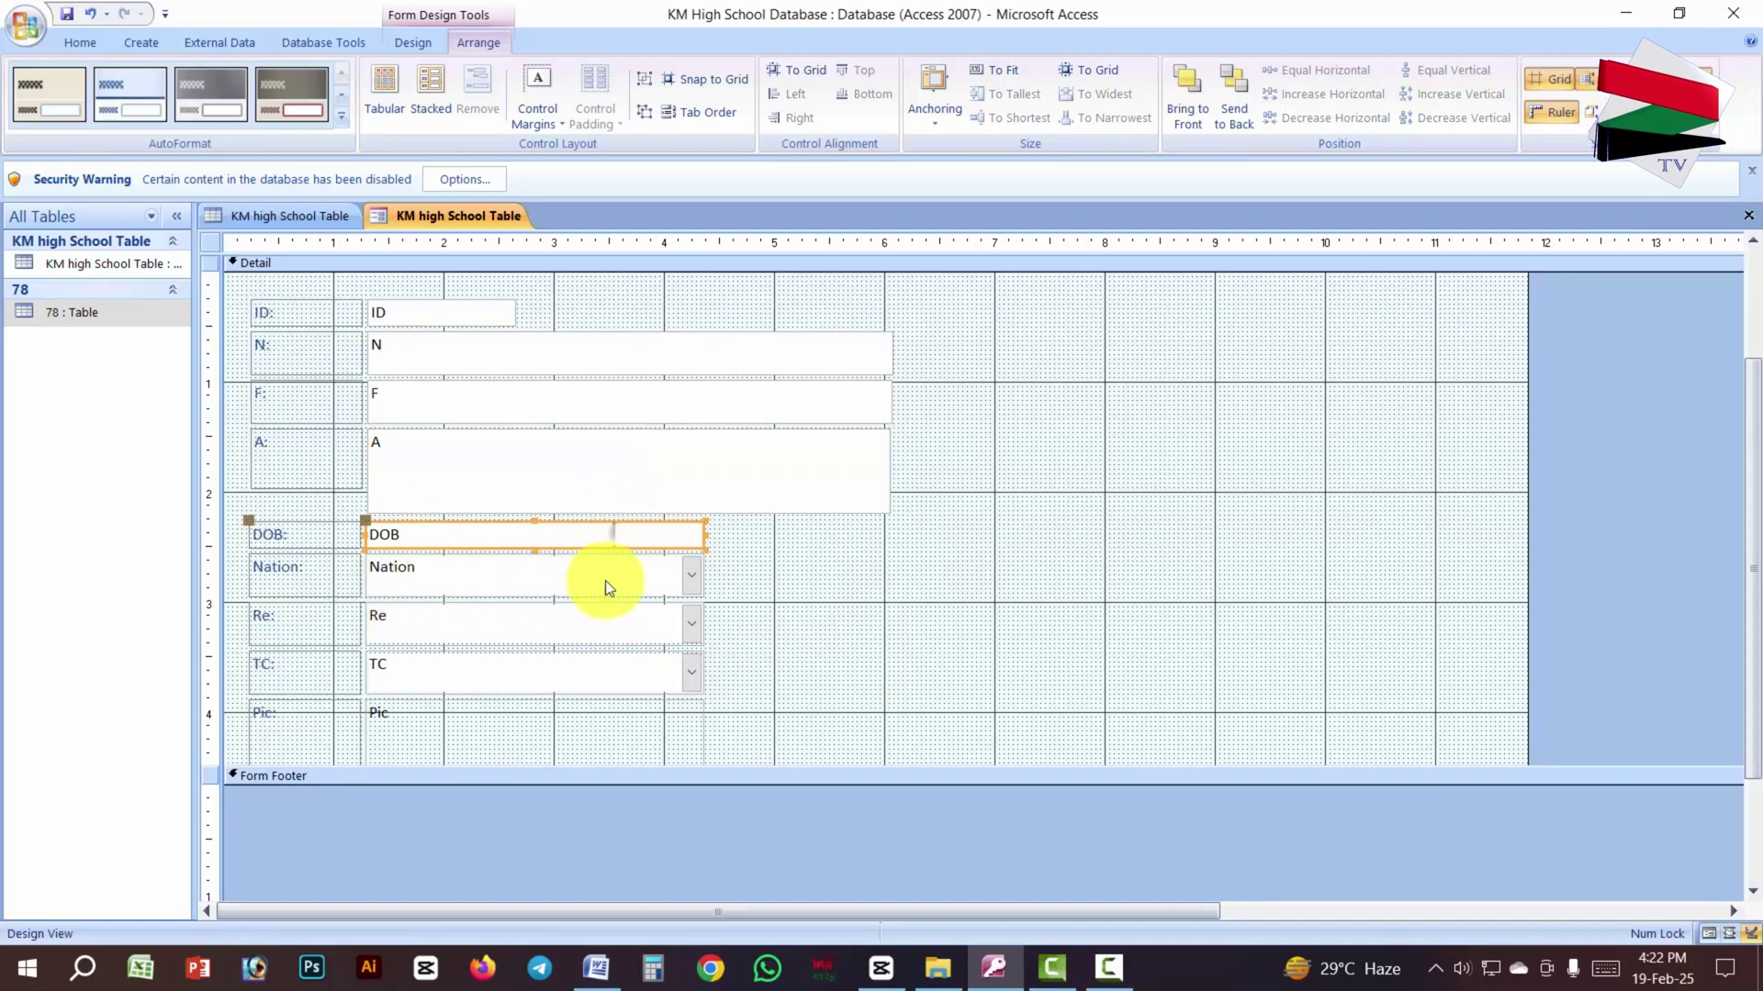
pyautogui.scroll(-3, 311, 732)
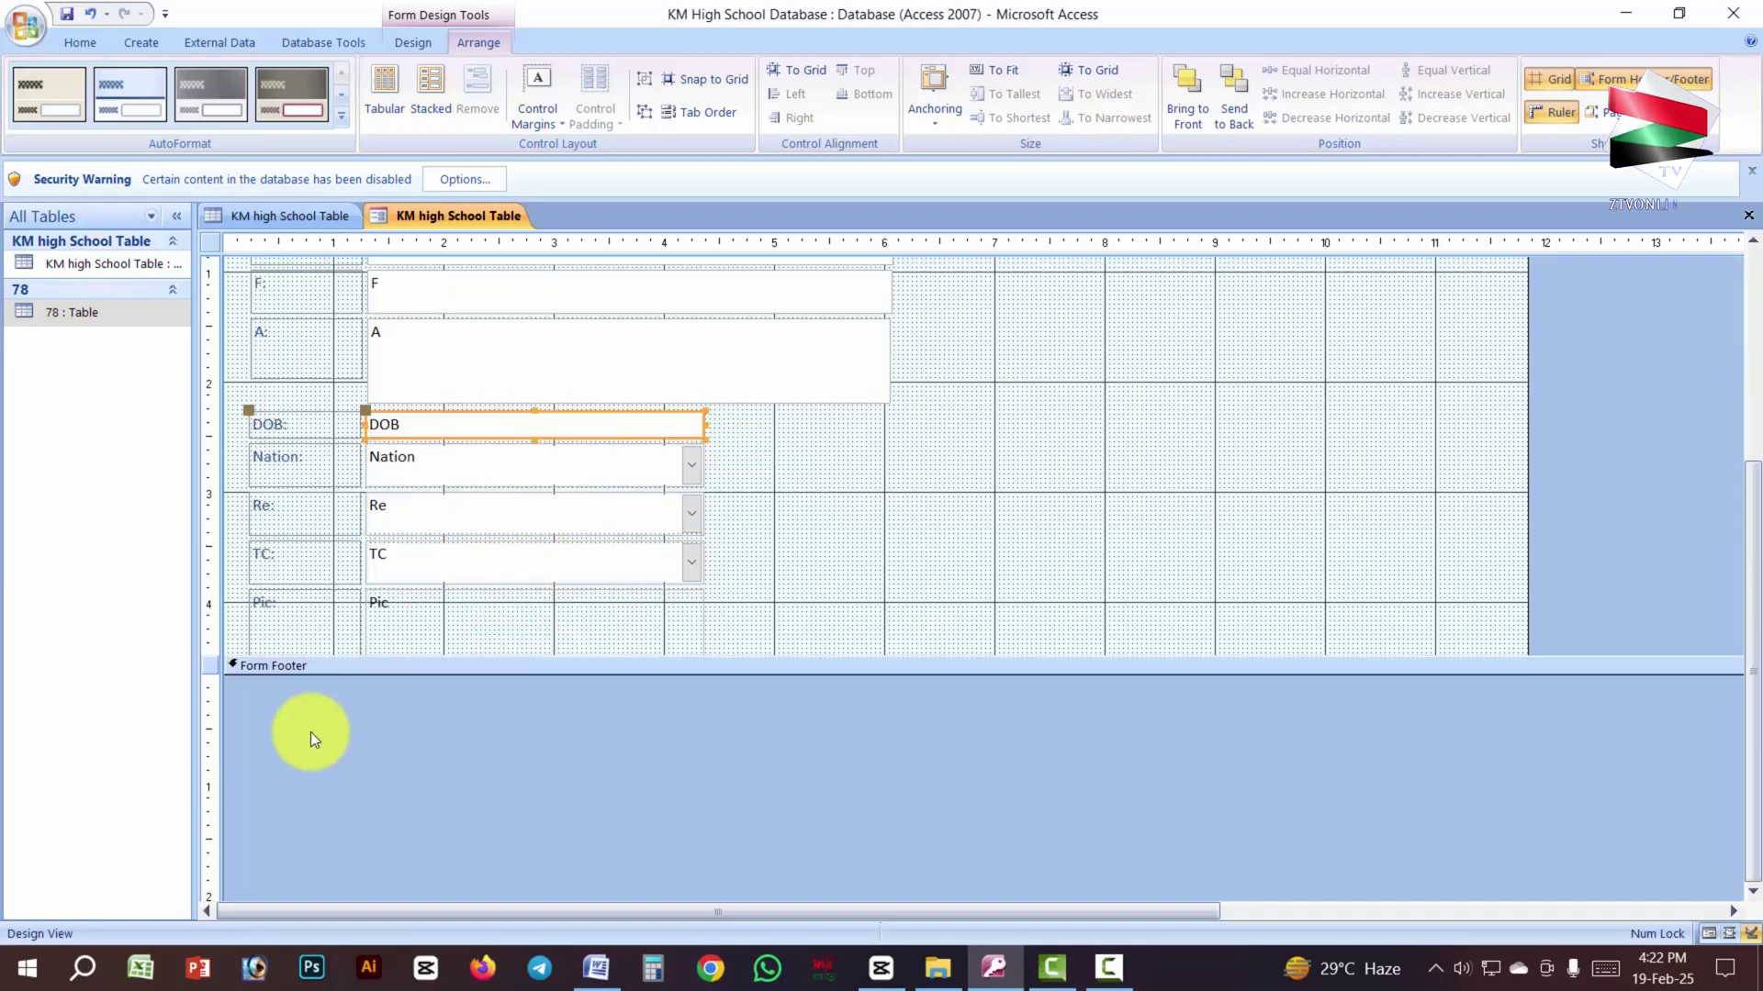
pyautogui.click(274, 622)
pyautogui.scroll(5, 1099, 478)
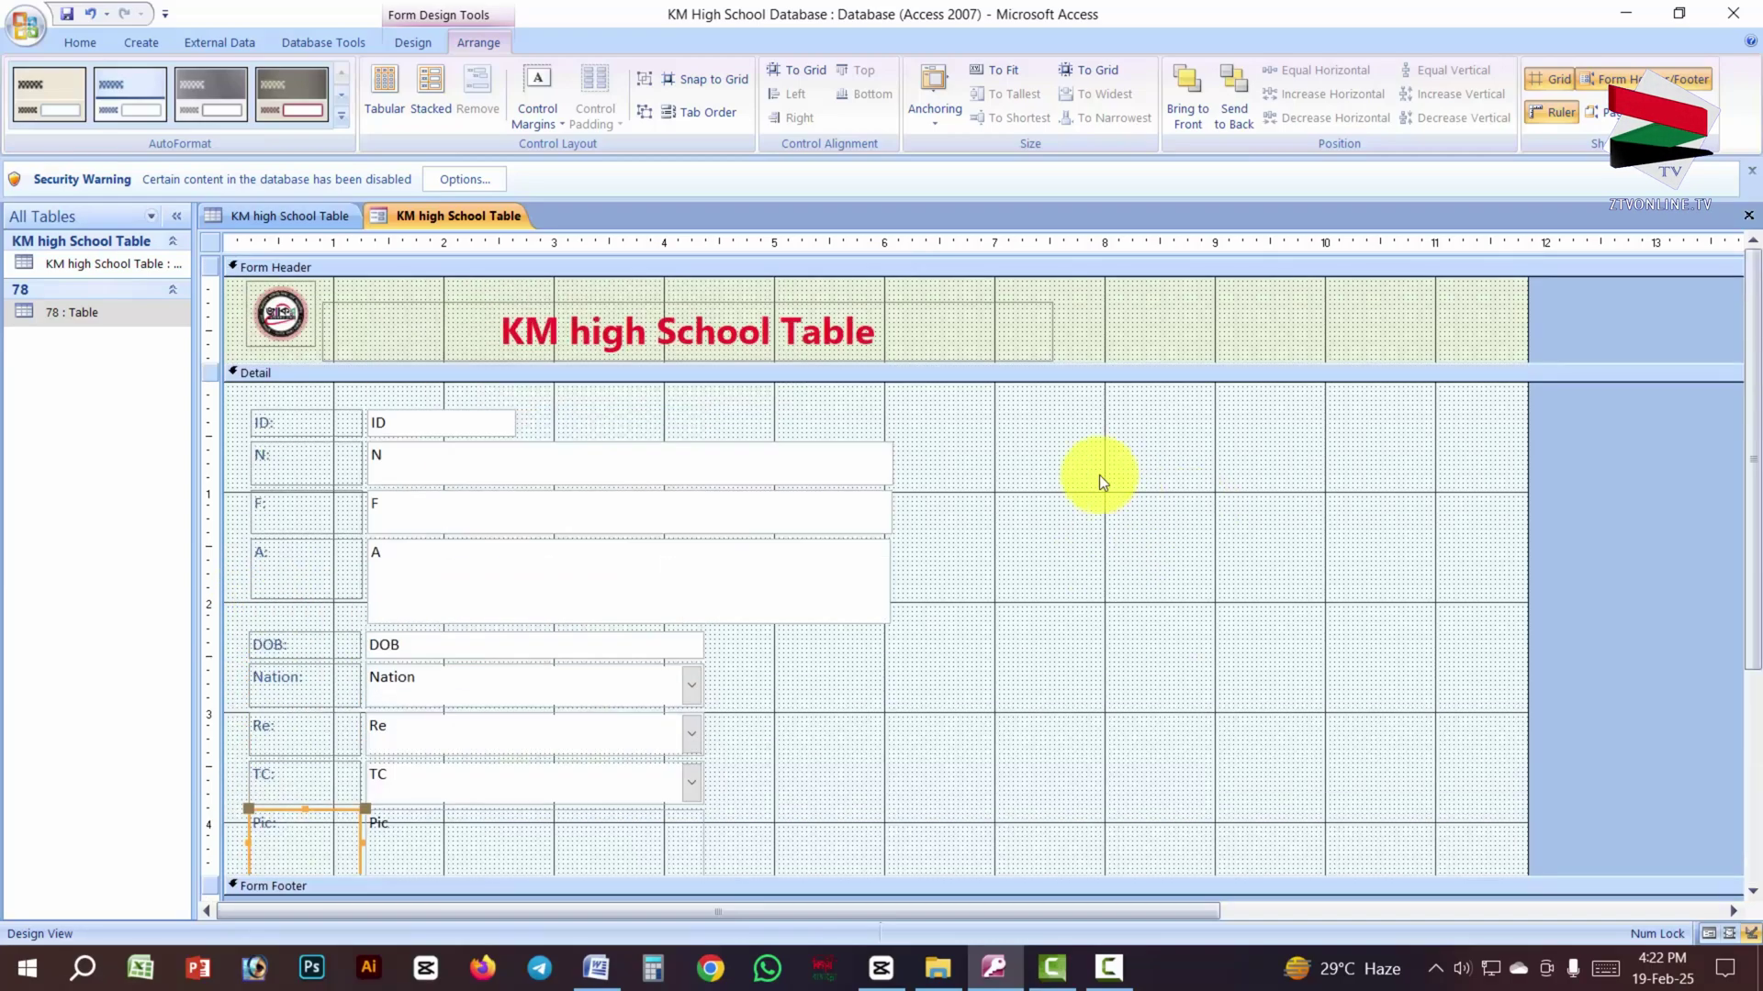
pyautogui.click(318, 811)
pyautogui.moveTo(318, 811)
pyautogui.mouseDown()
pyautogui.moveTo(944, 413)
pyautogui.moveTo(994, 409)
pyautogui.mouseUp()
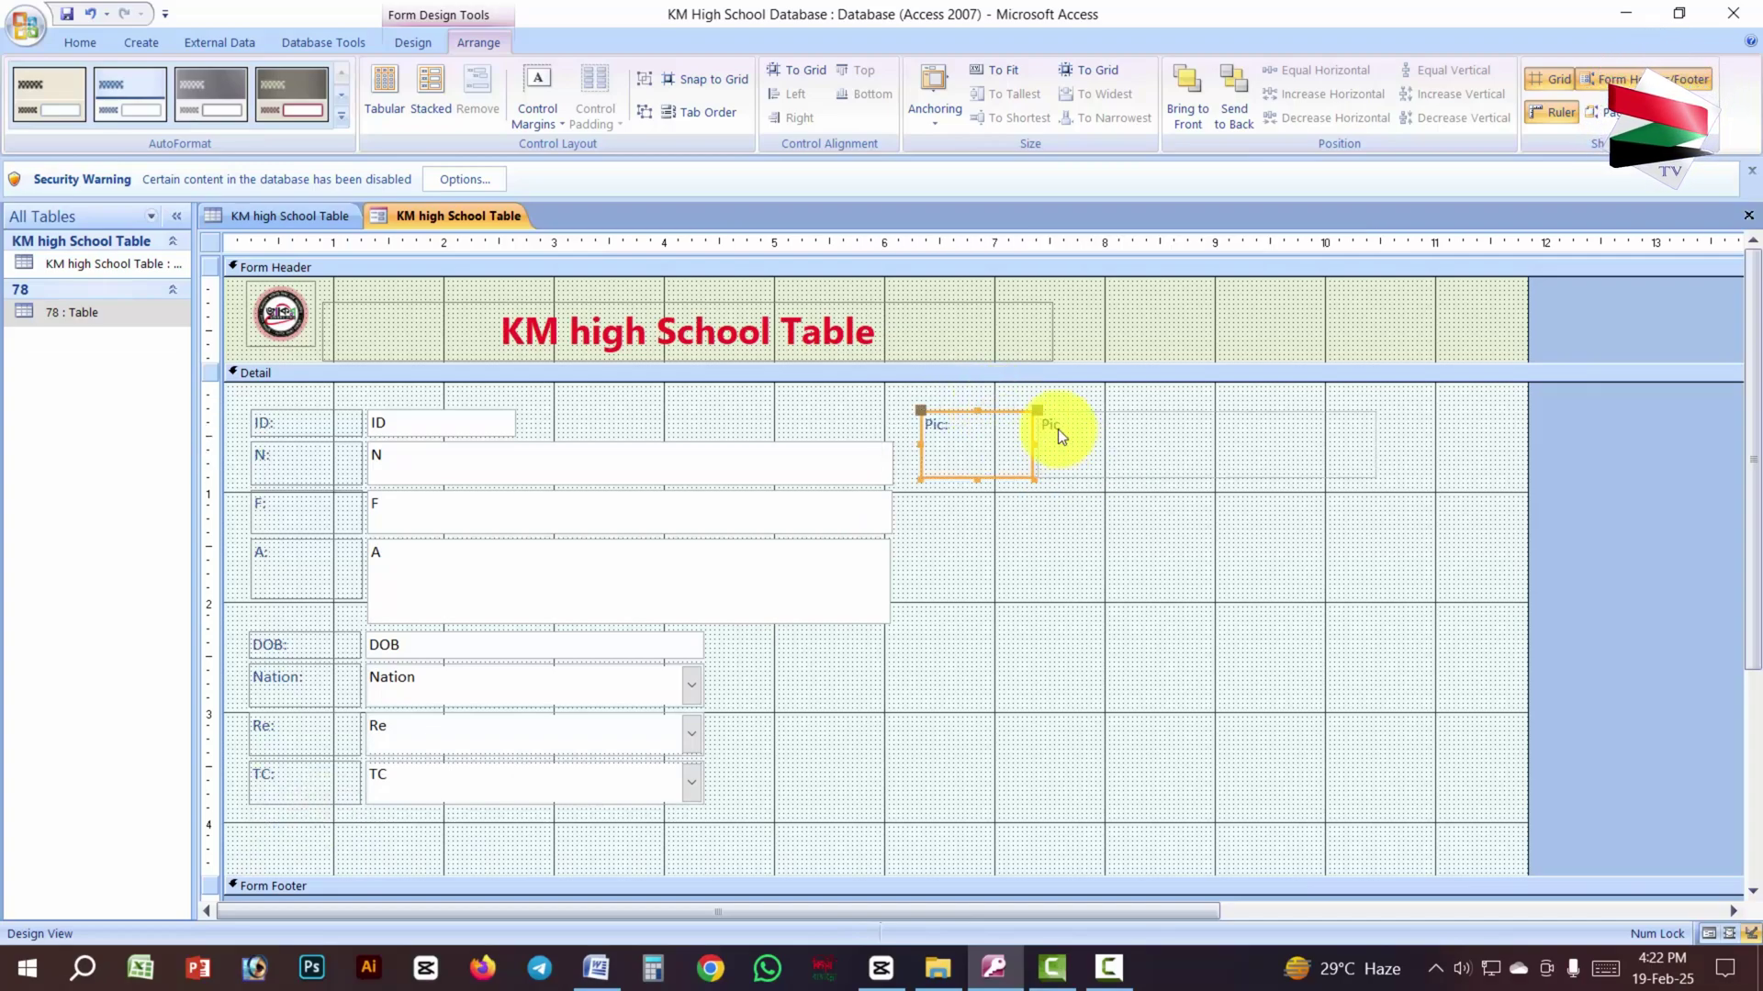
# Step: Resize the Pic field to about 2.1 inches wide and 2.4 inches high, leaving its label's size alone
pyautogui.click(1121, 465)
pyautogui.moveTo(1200, 477); pyautogui.dragTo(1185, 695)
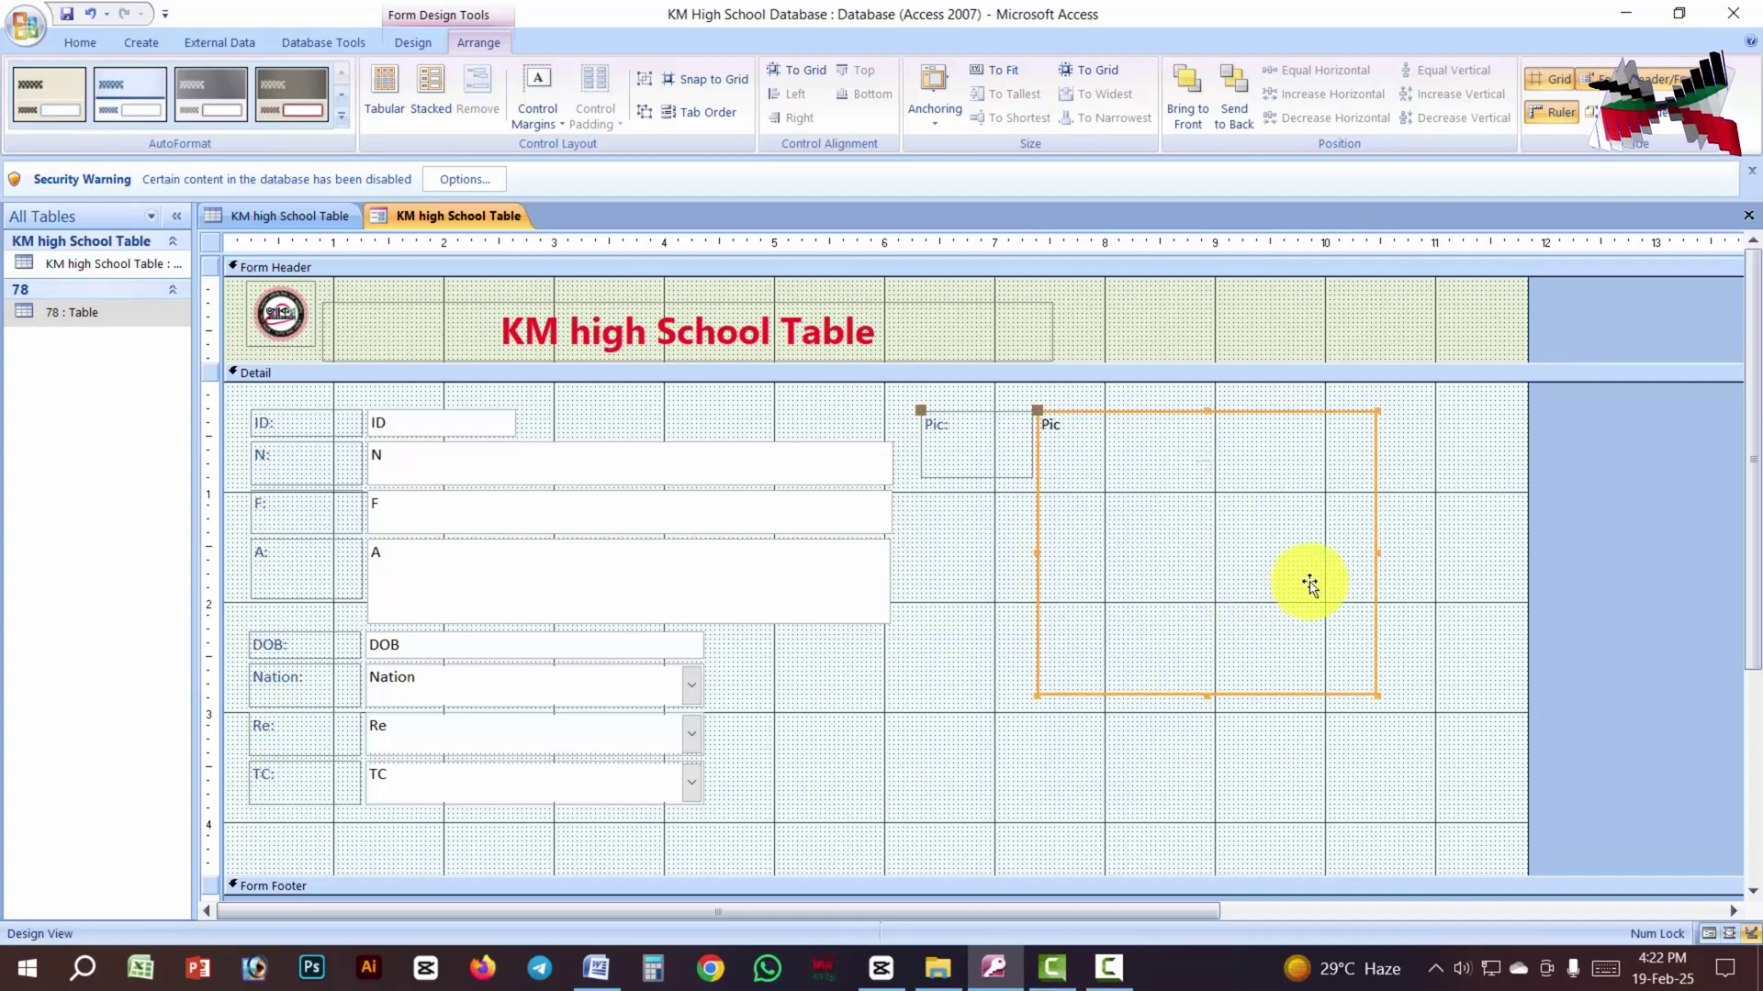
pyautogui.moveTo(1375, 553)
pyautogui.mouseDown()
pyautogui.moveTo(1239, 548)
pyautogui.moveTo(1268, 551)
pyautogui.mouseUp()
pyautogui.moveTo(1150, 695)
pyautogui.mouseDown()
pyautogui.moveTo(1153, 649)
pyautogui.moveTo(1151, 678)
pyautogui.mouseUp()
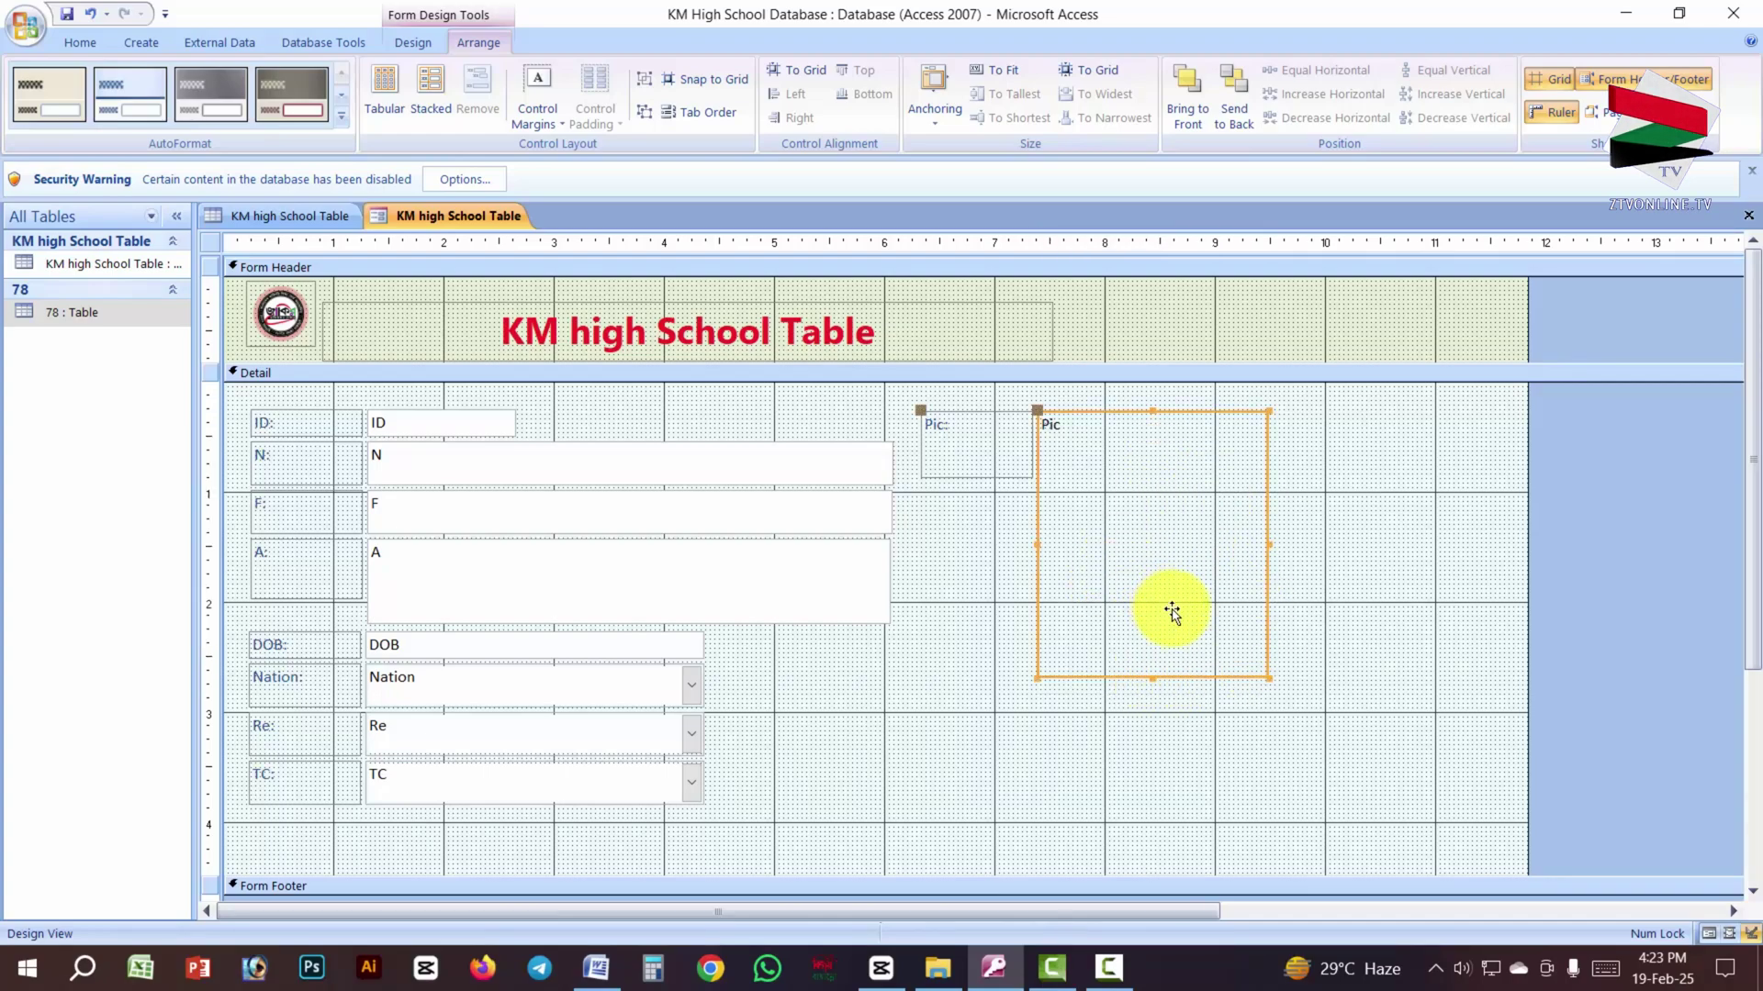
pyautogui.click(548, 678)
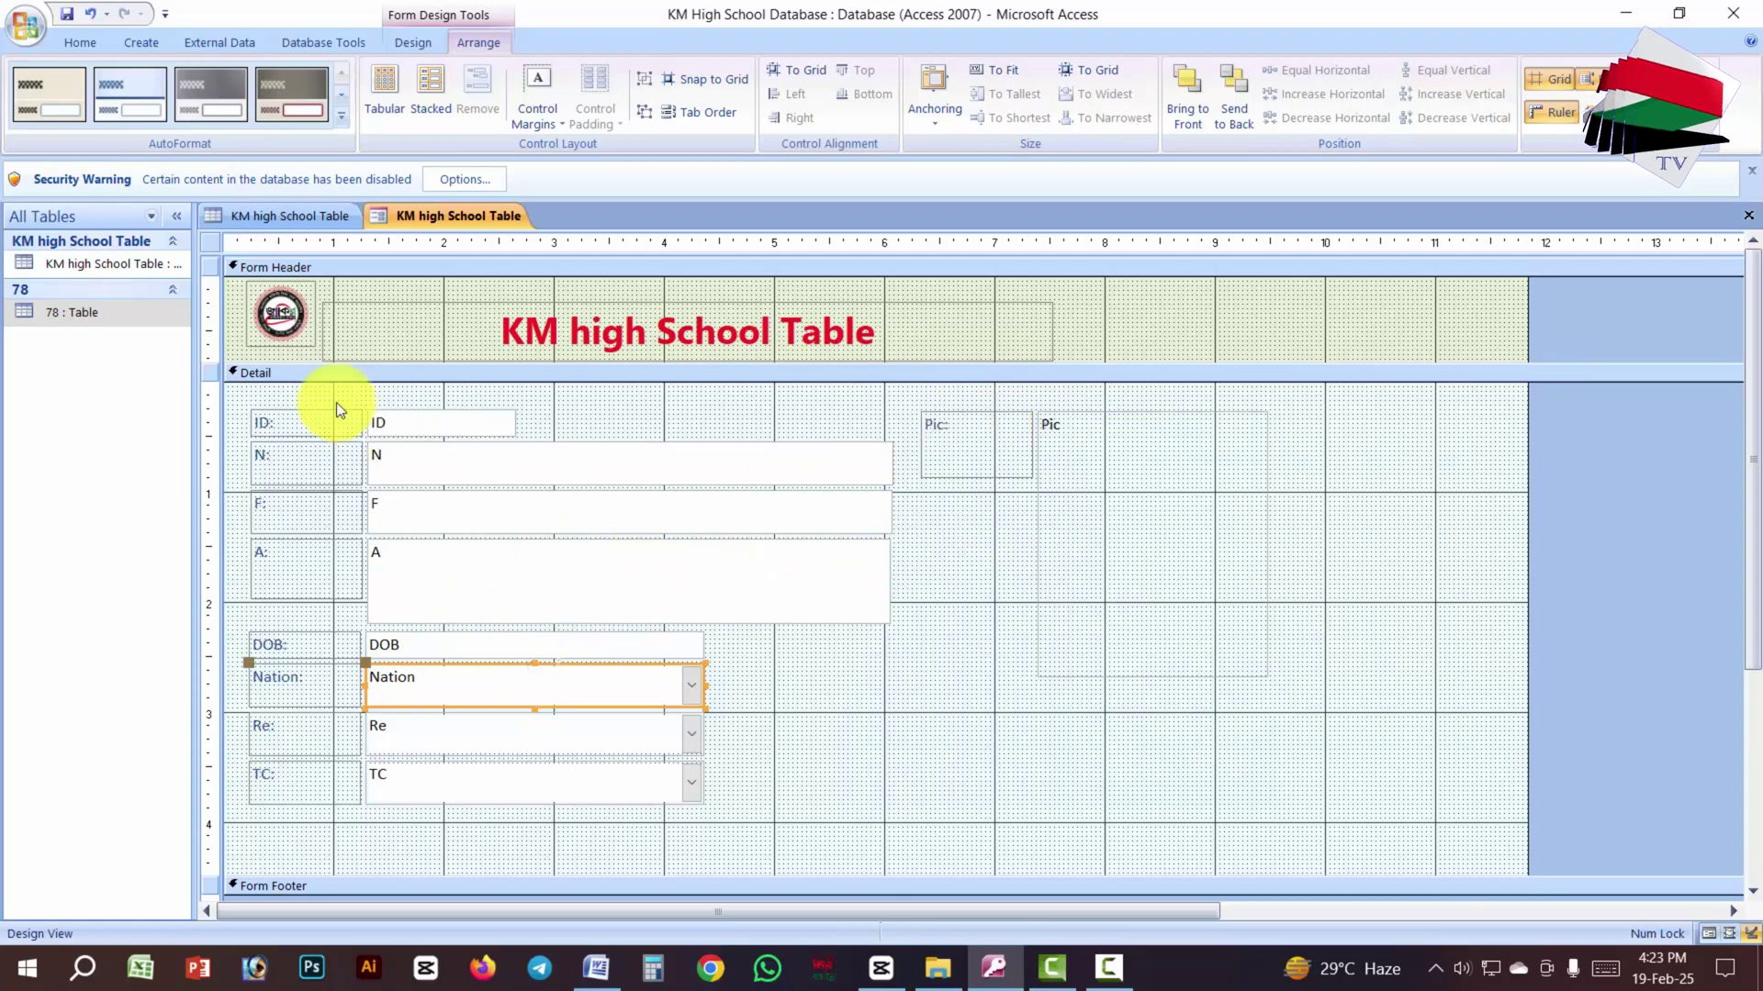
# Step: Make the N label in the Detail section bold and red
pyautogui.click(272, 459)
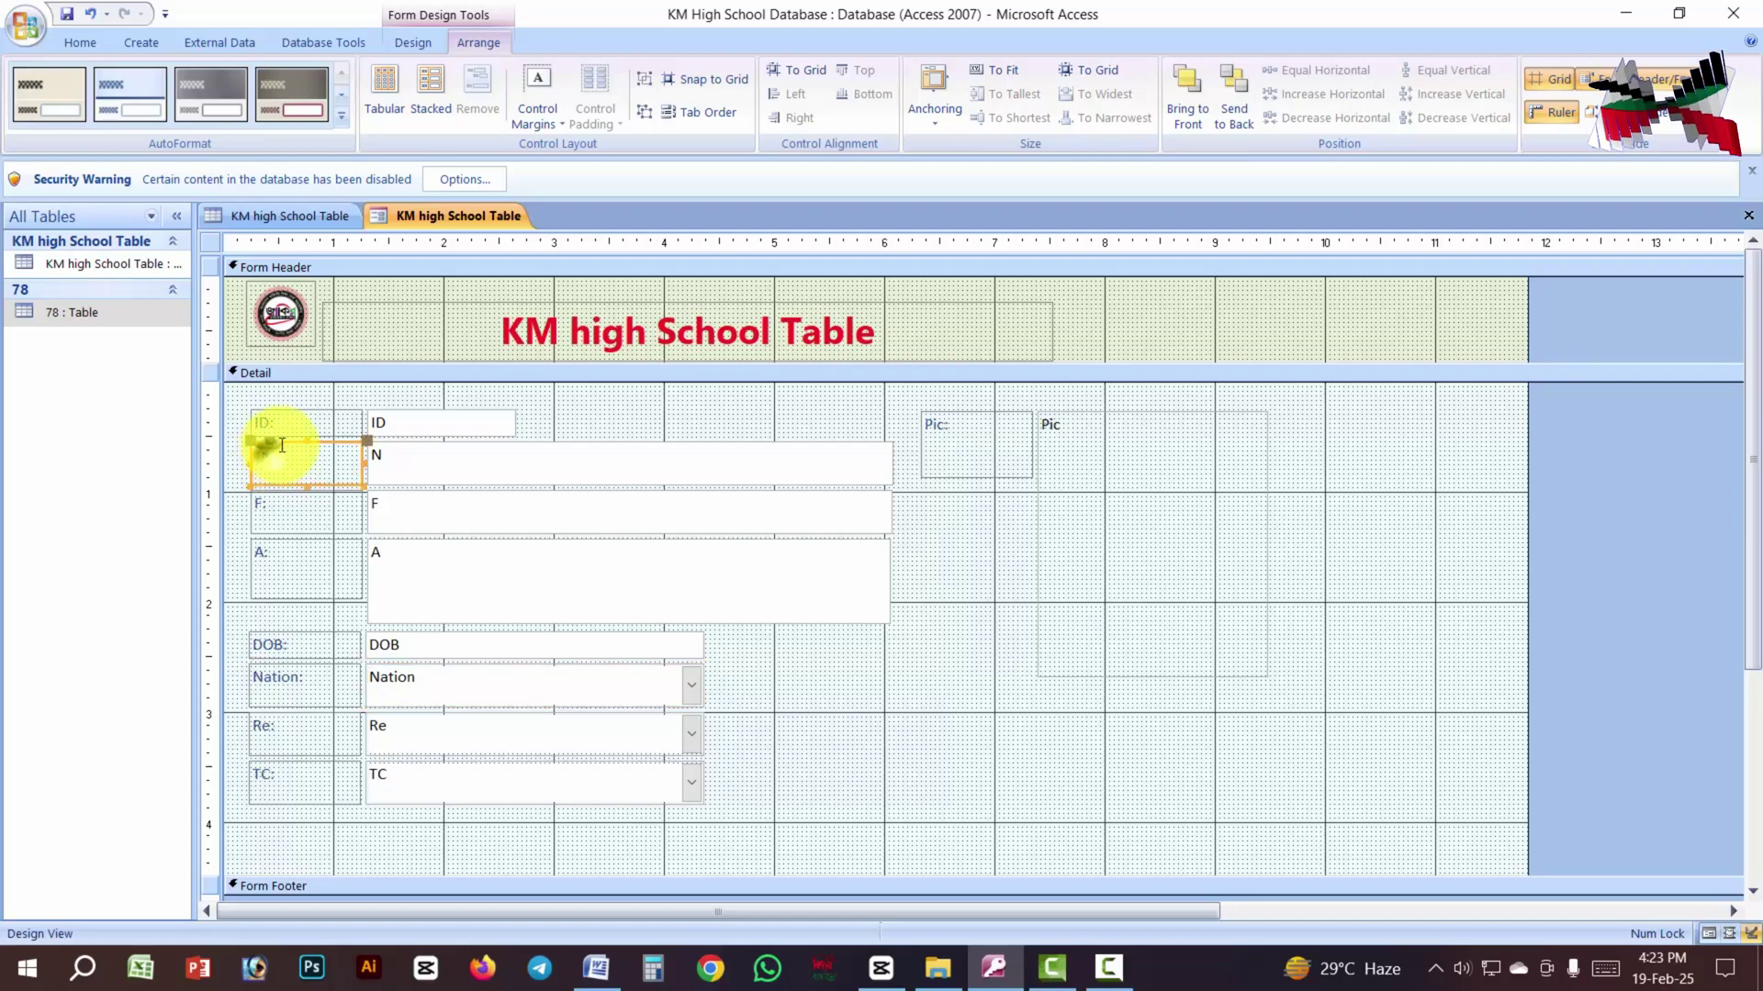
pyautogui.click(77, 43)
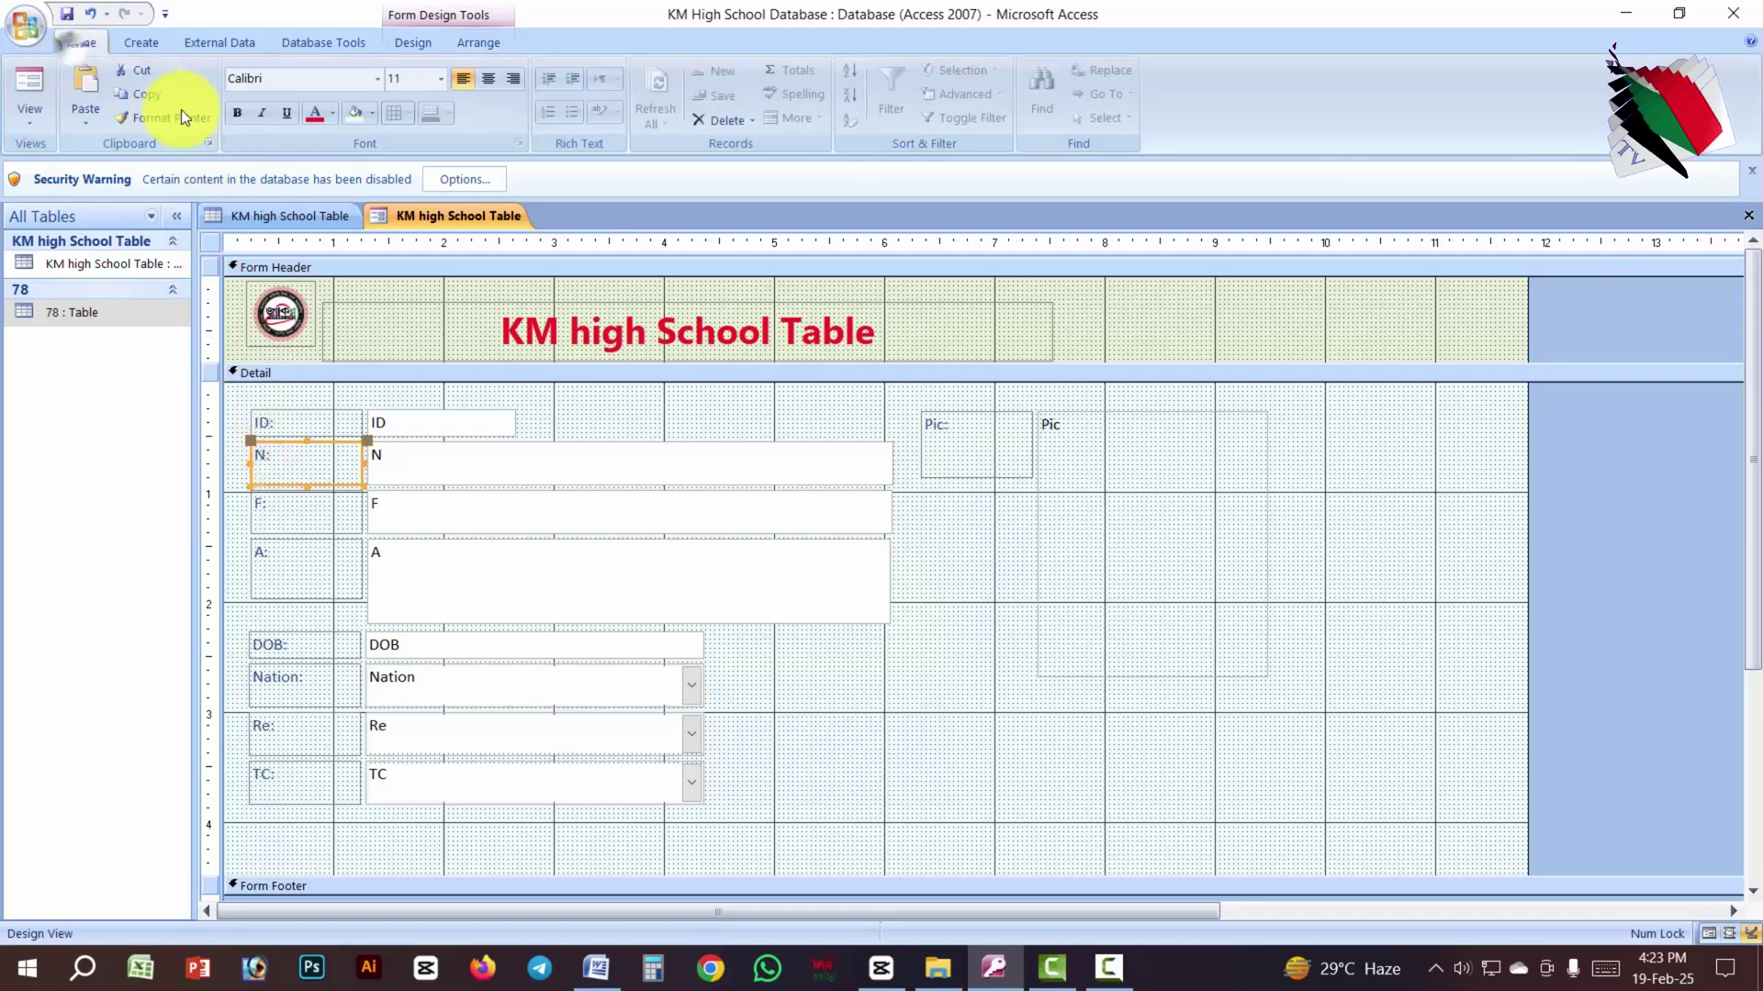
pyautogui.click(236, 112)
pyautogui.click(323, 114)
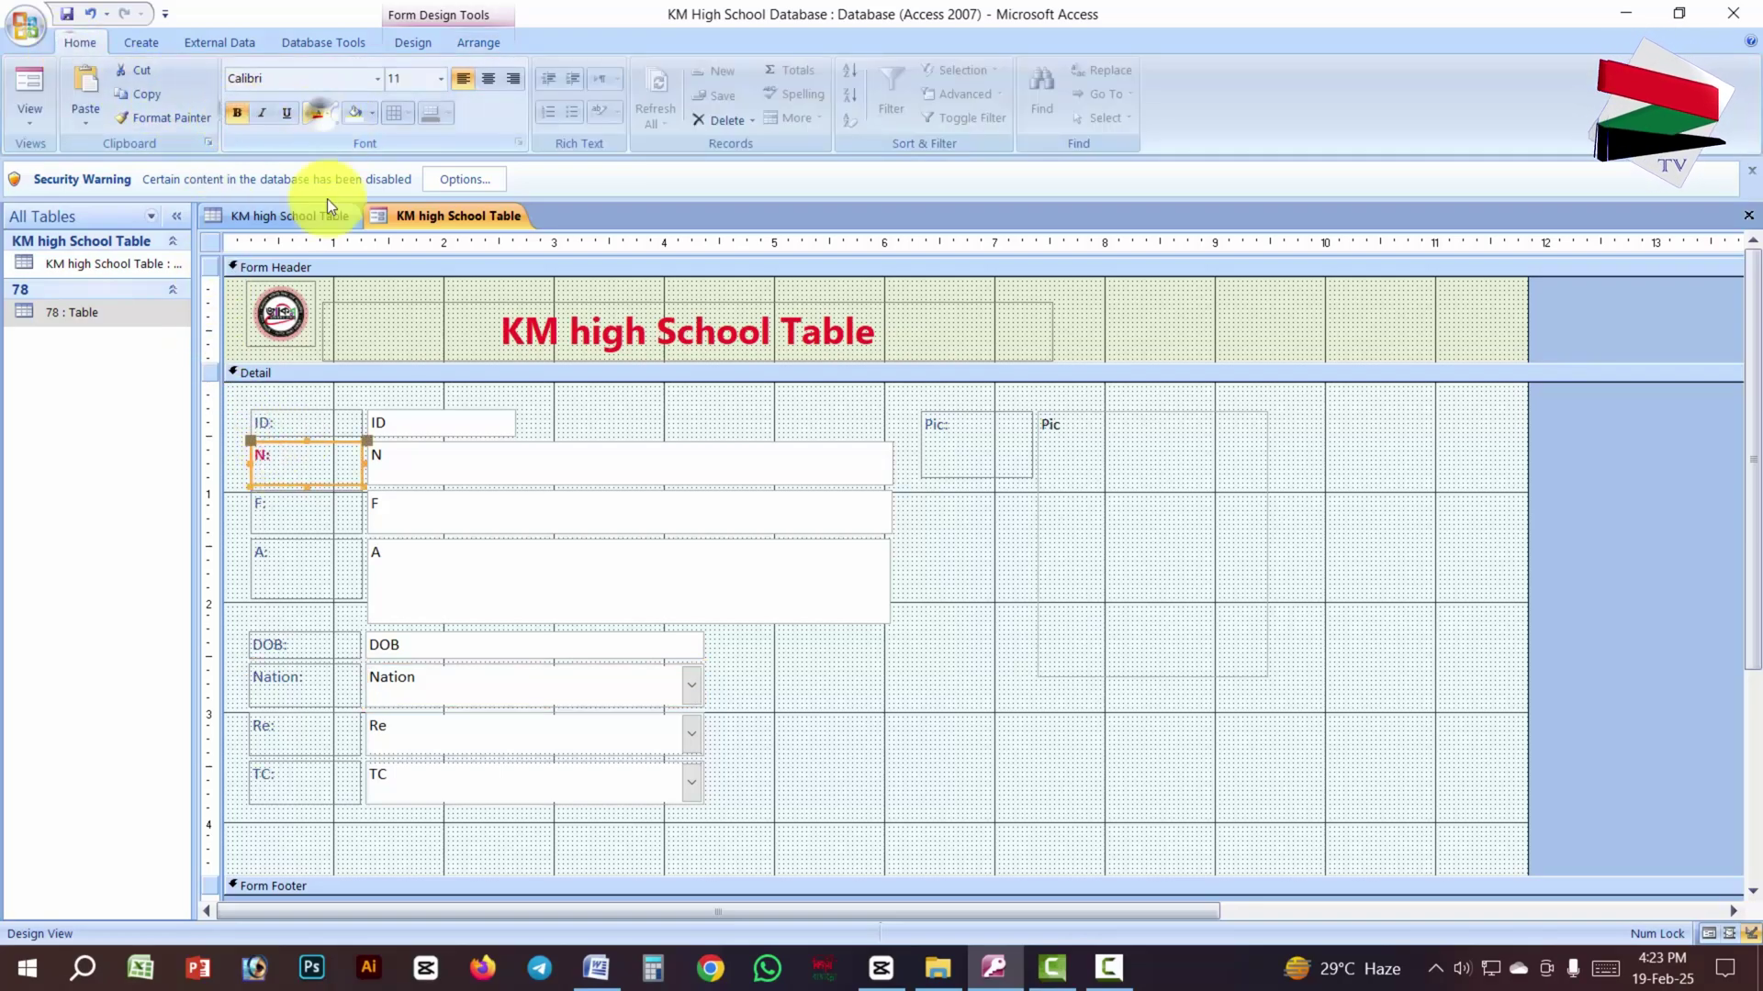
# Step: Add an asterisk and a space in front of the N label's caption
pyautogui.click(279, 453)
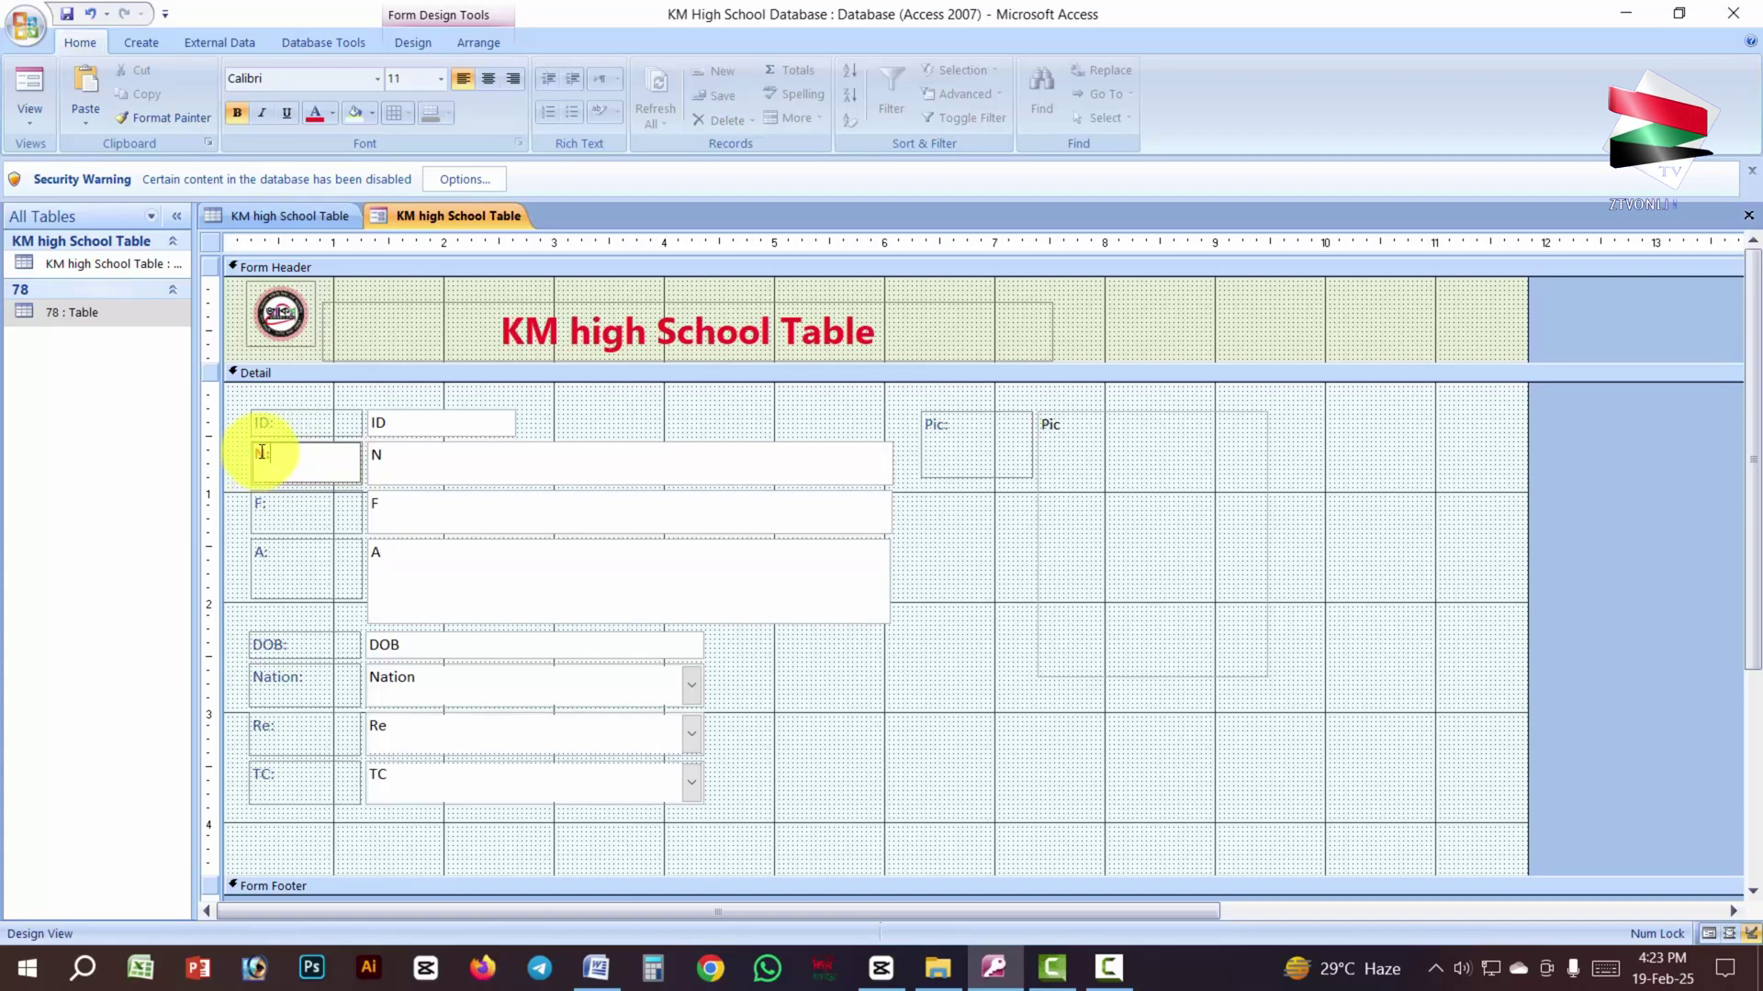
pyautogui.write('N')
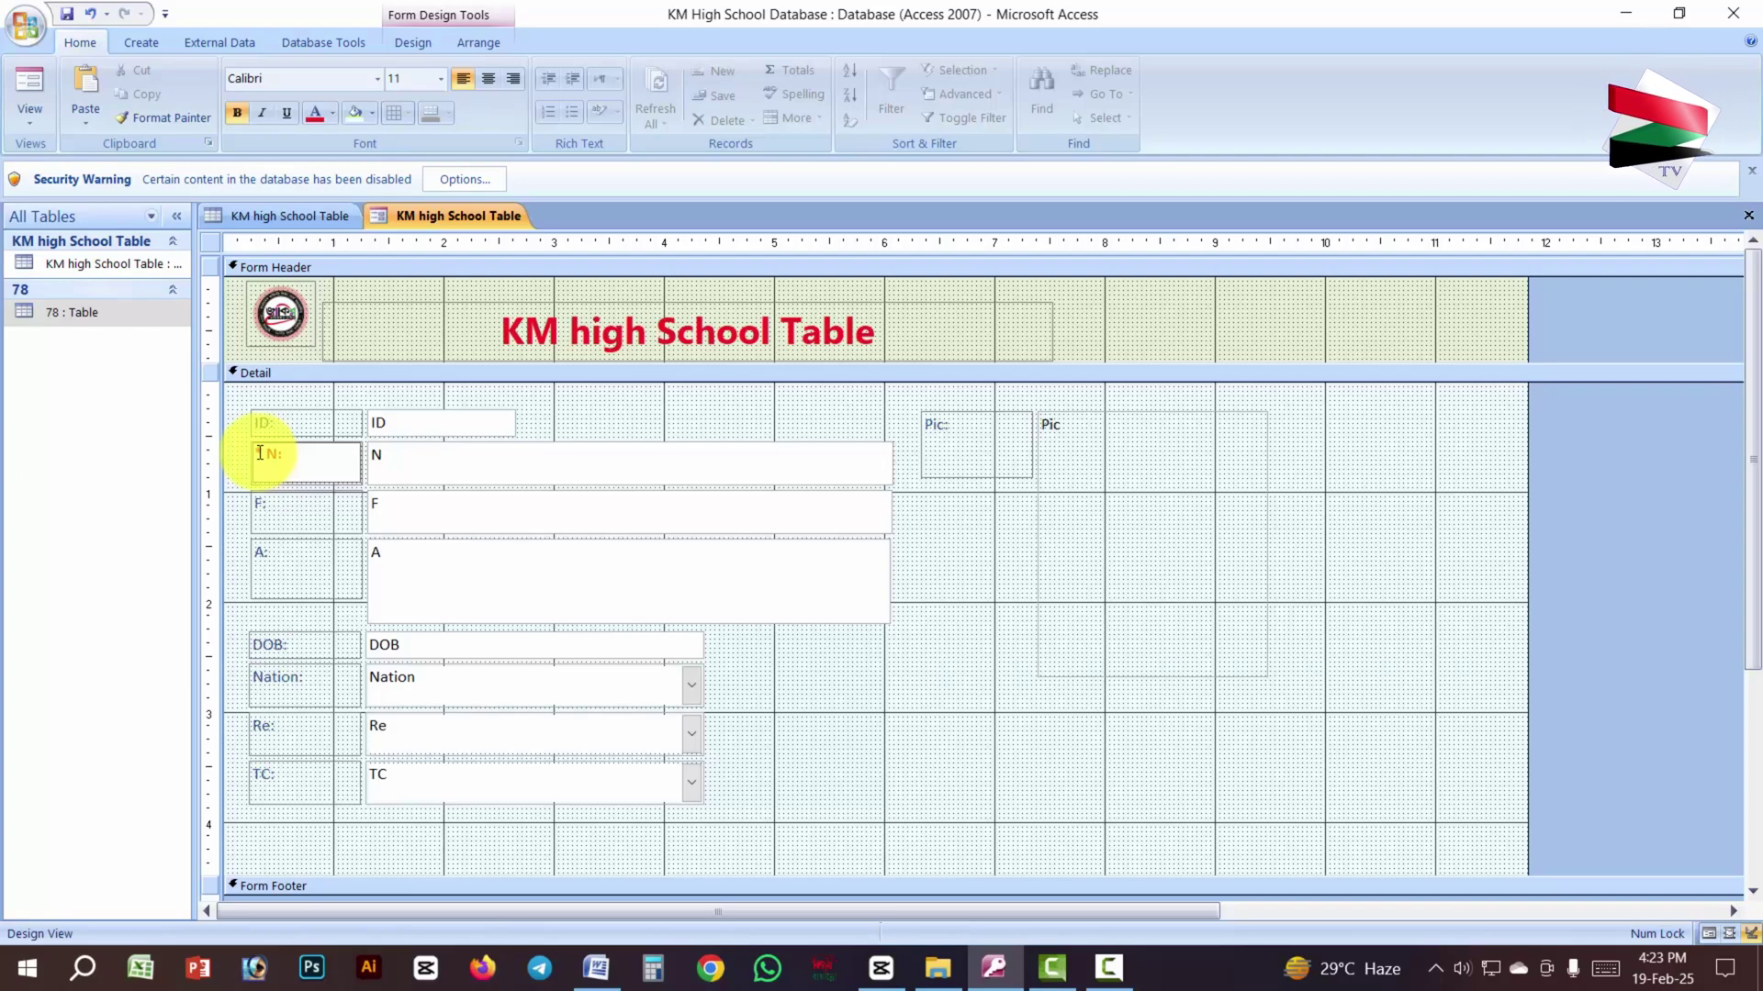
pyautogui.write('*')
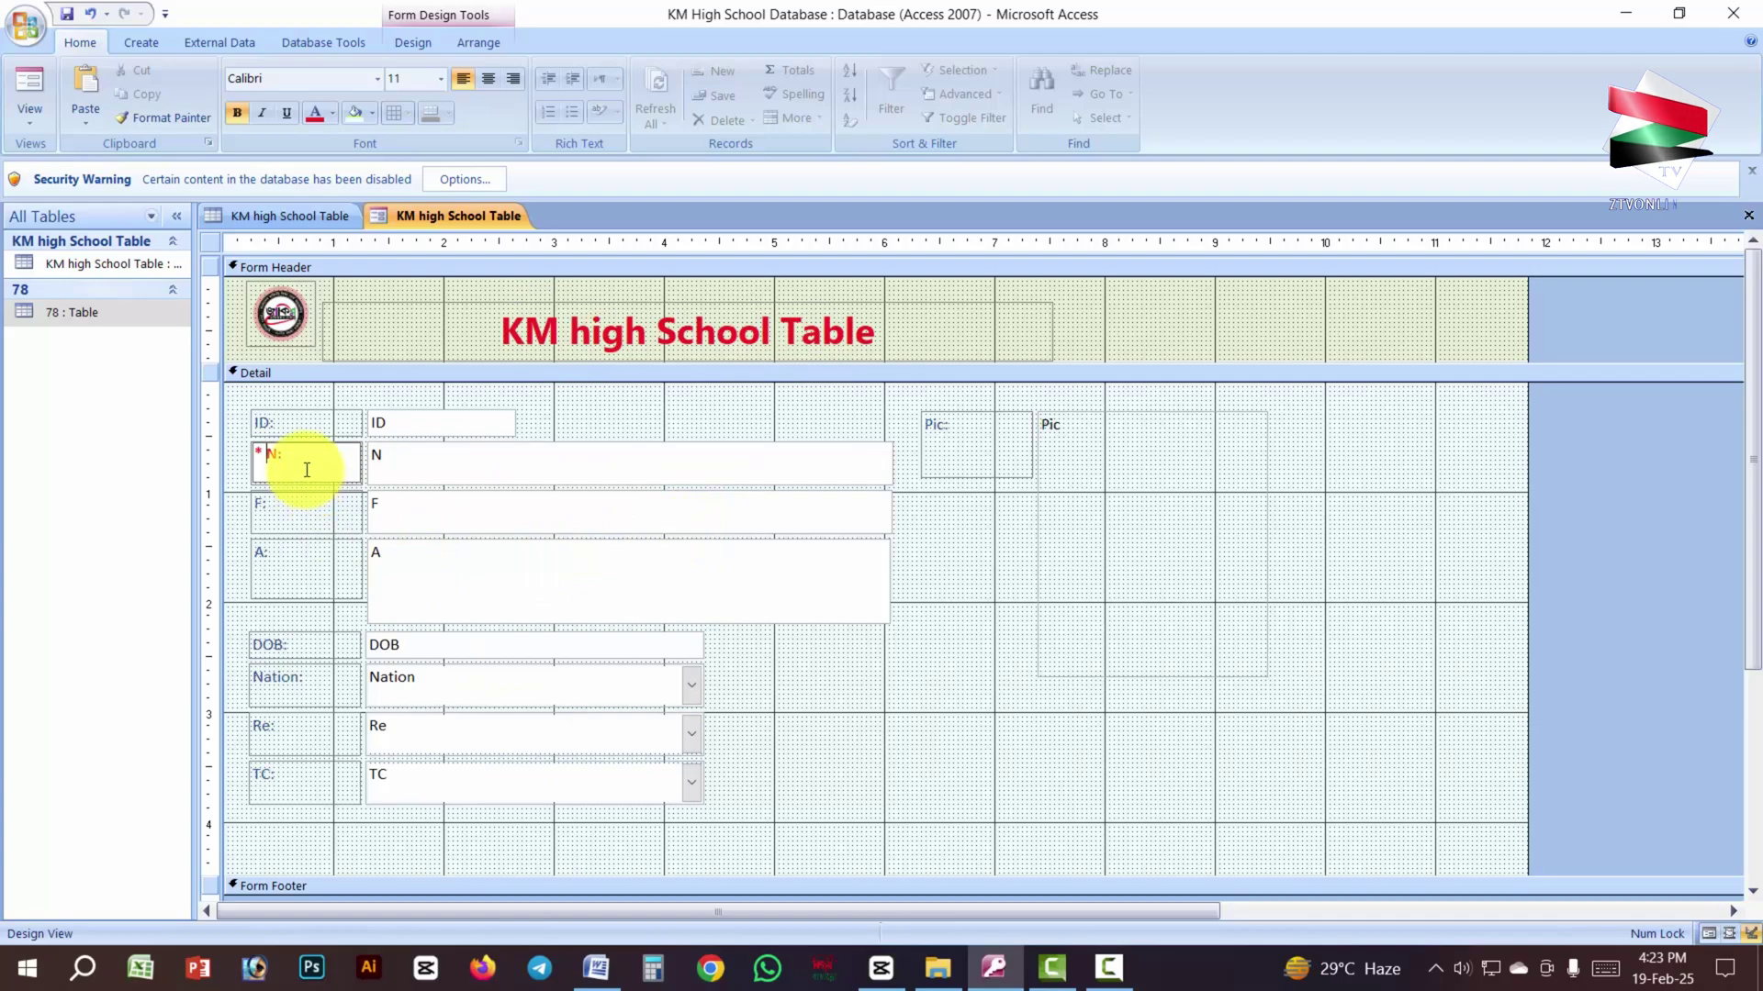
pyautogui.click(417, 470)
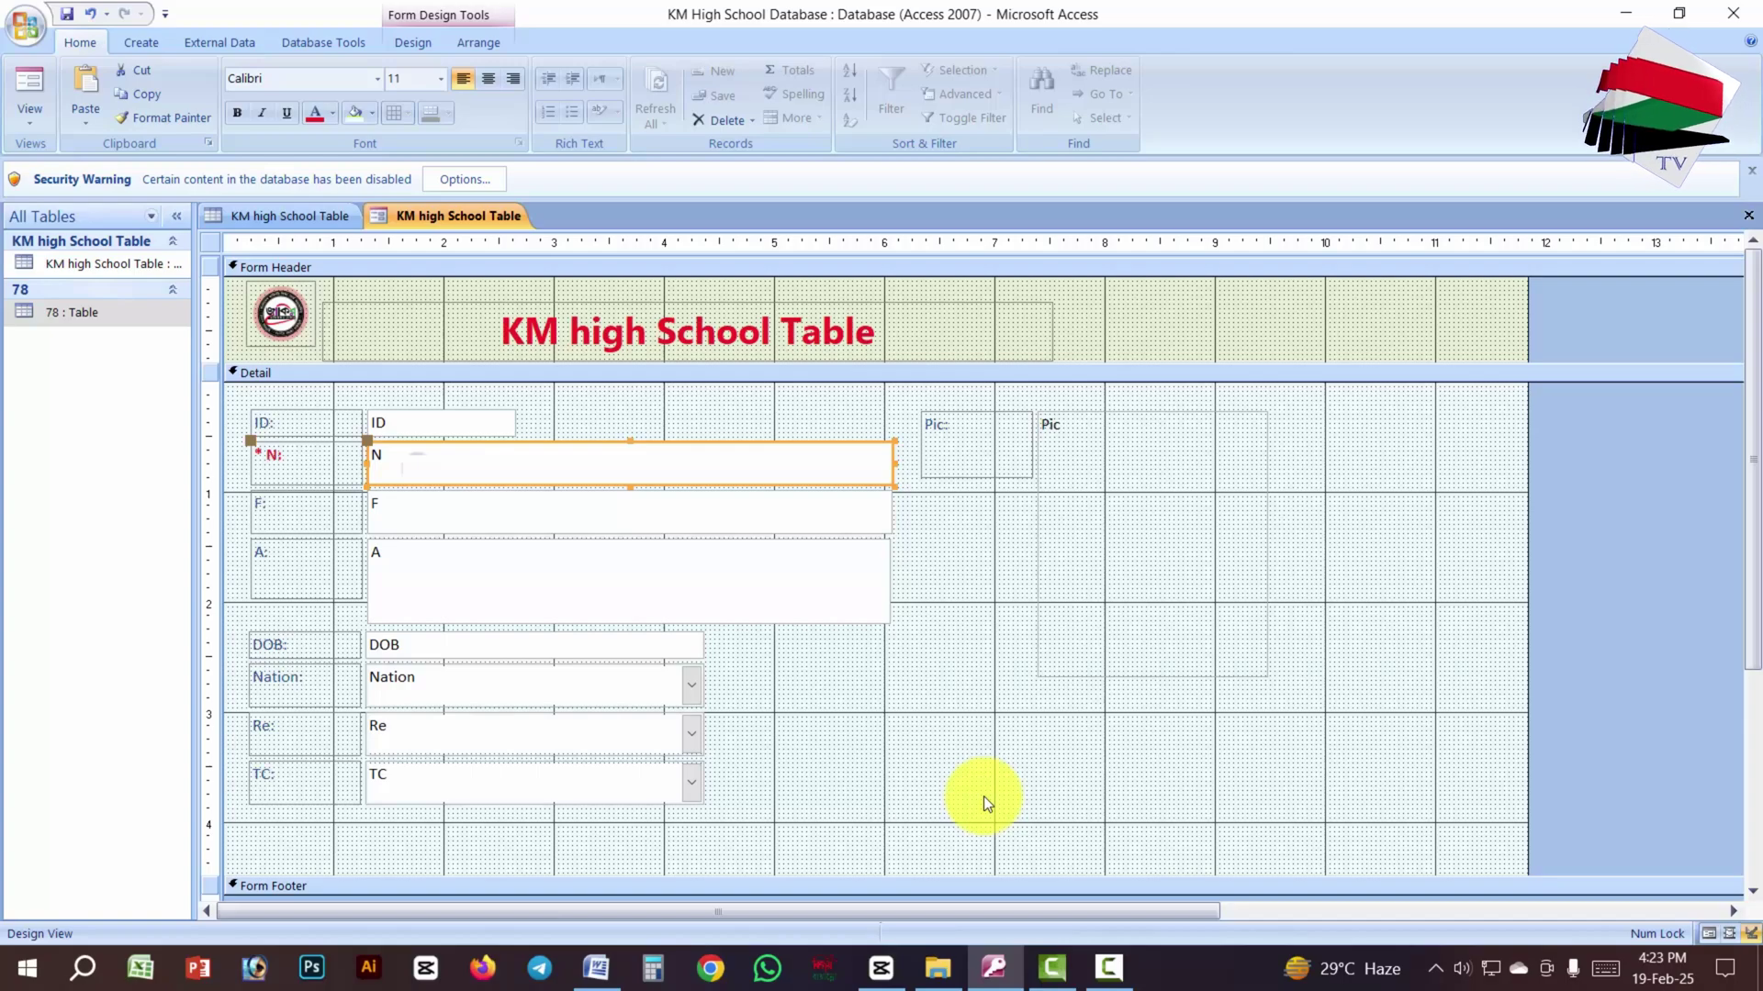
# Step: Make the F label in the Detail section bold and red
pyautogui.click(443, 501)
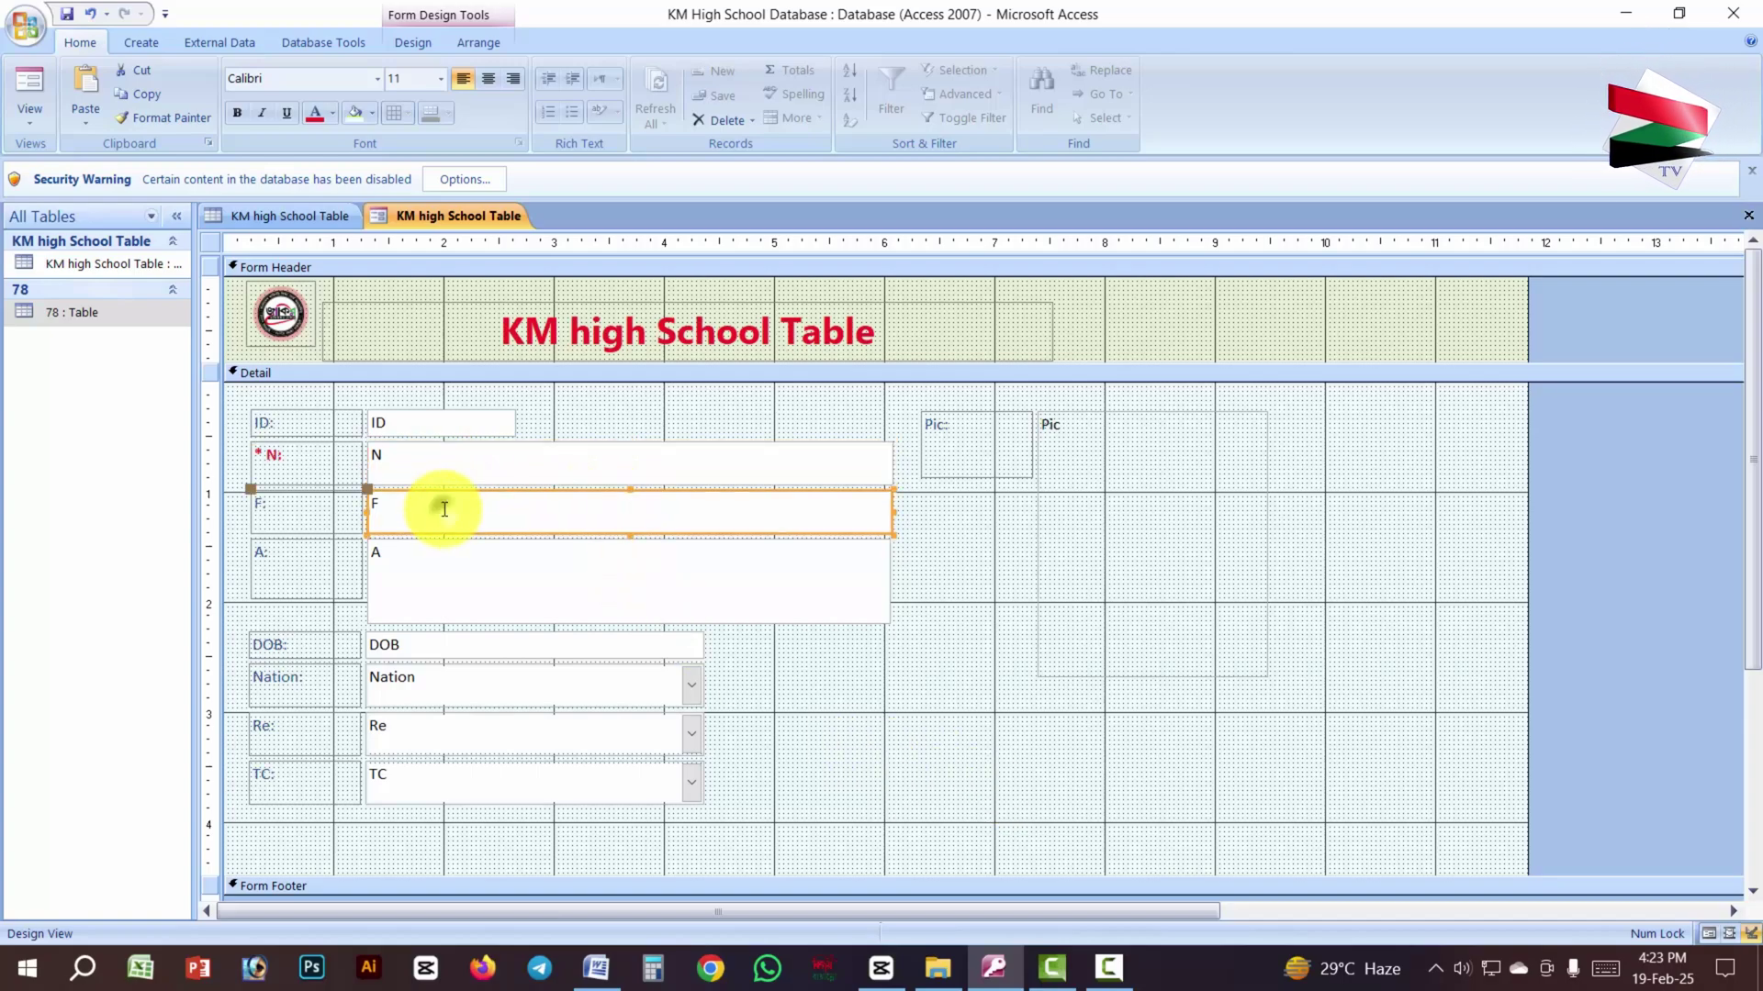
pyautogui.click(278, 503)
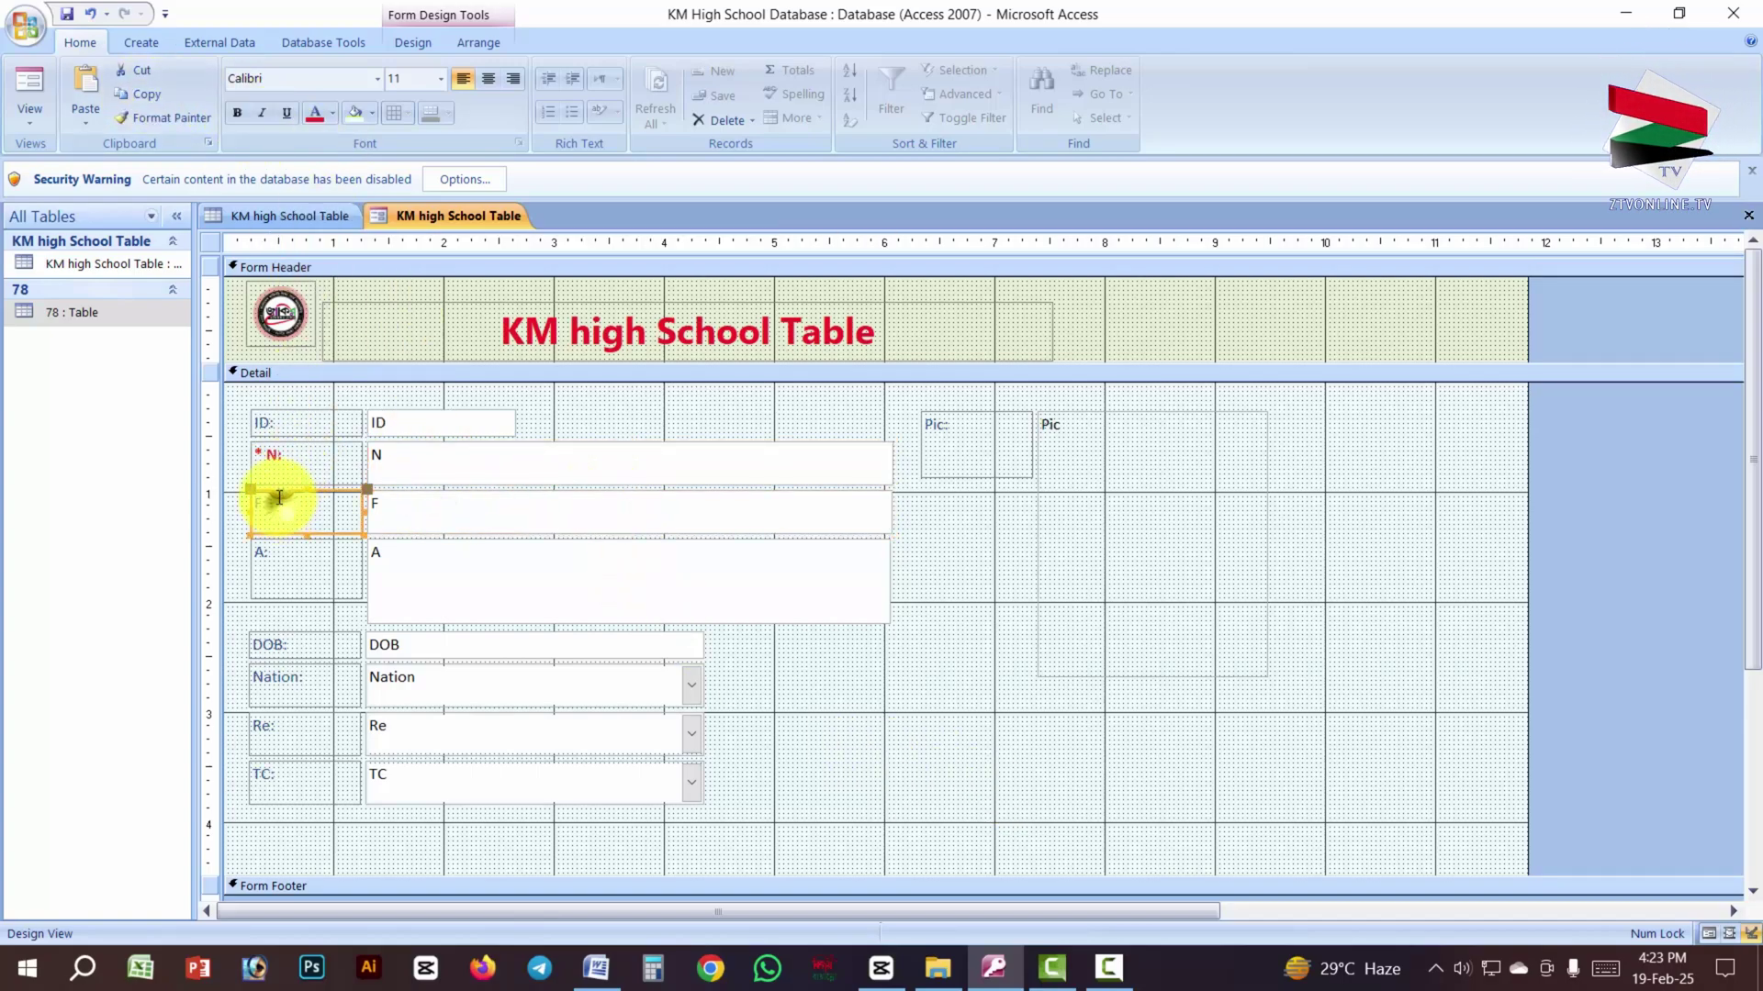
pyautogui.click(316, 114)
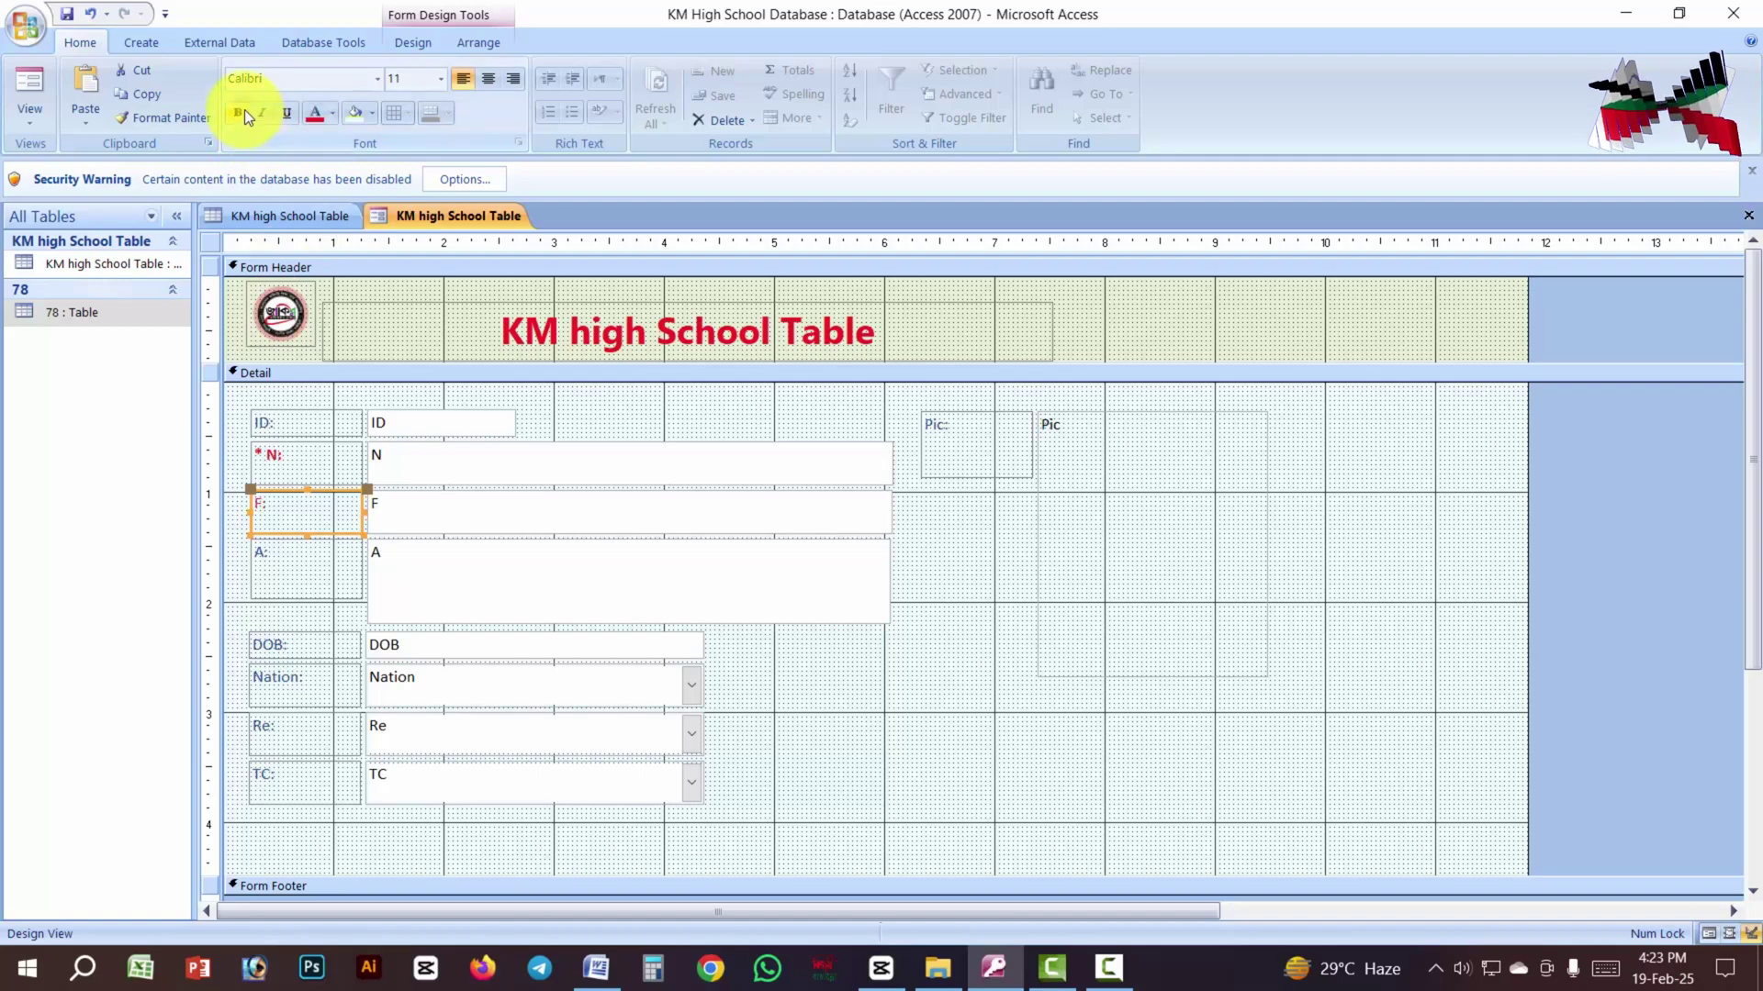
# Step: Remove the asterisk from the start of the N label's caption
pyautogui.click(267, 450)
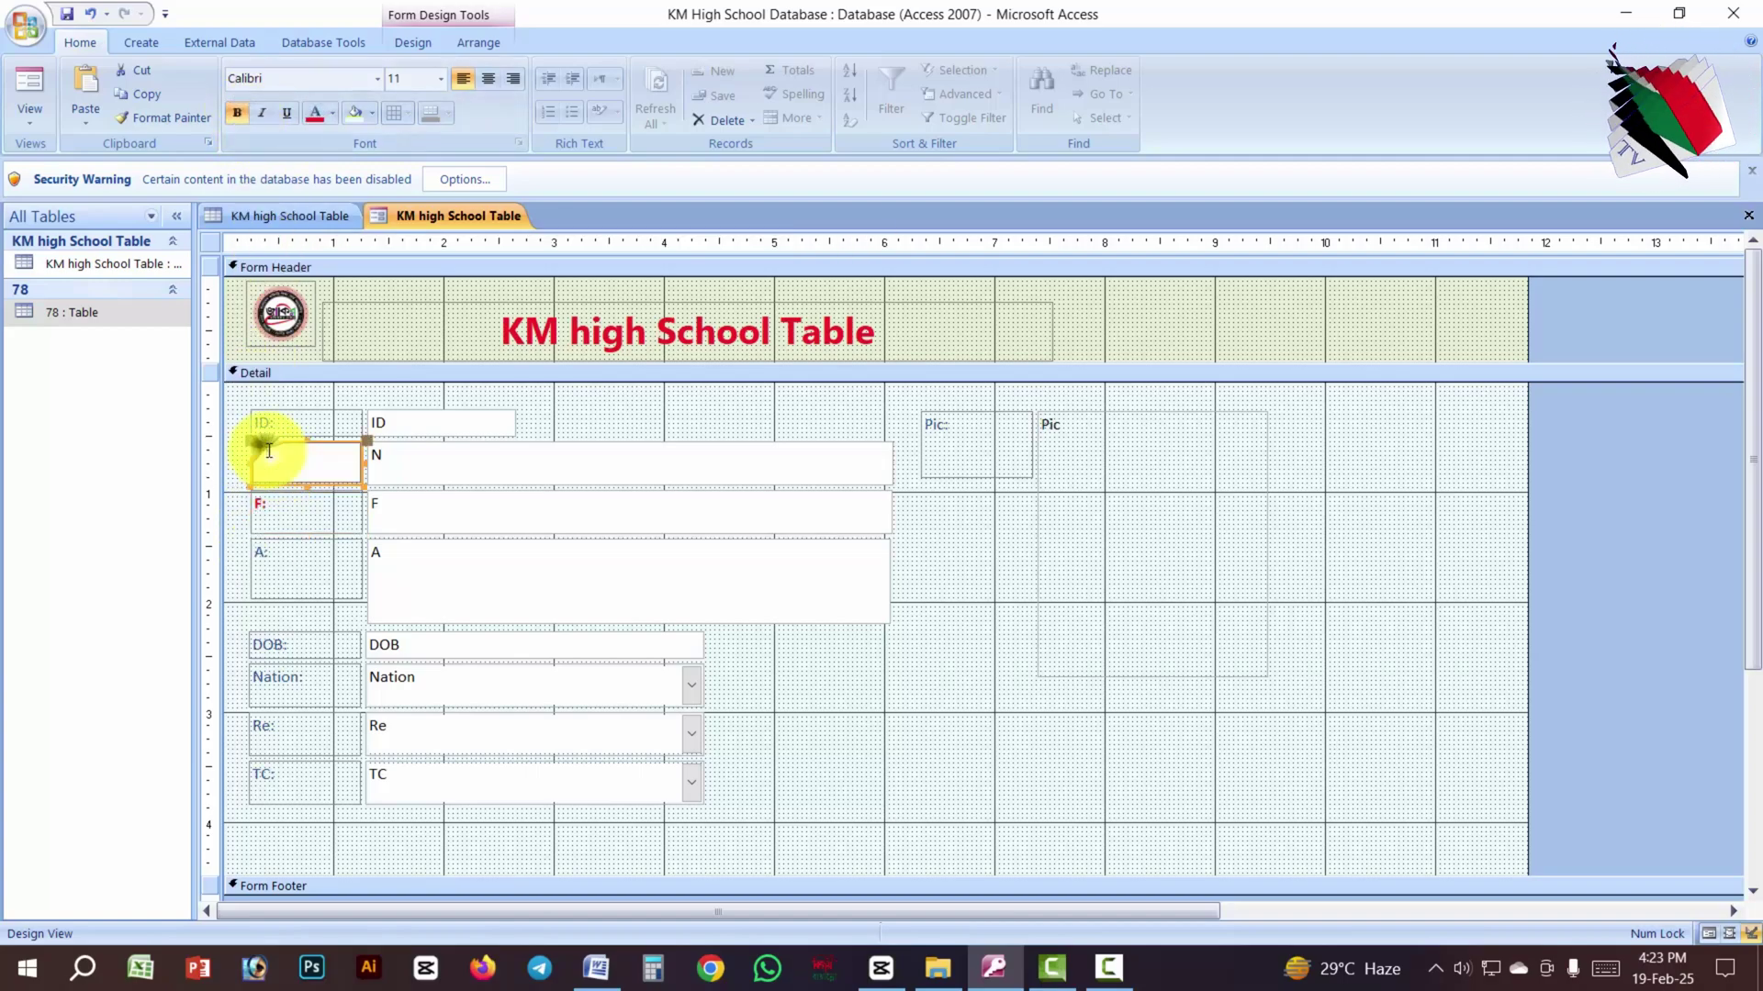
pyautogui.click(269, 450)
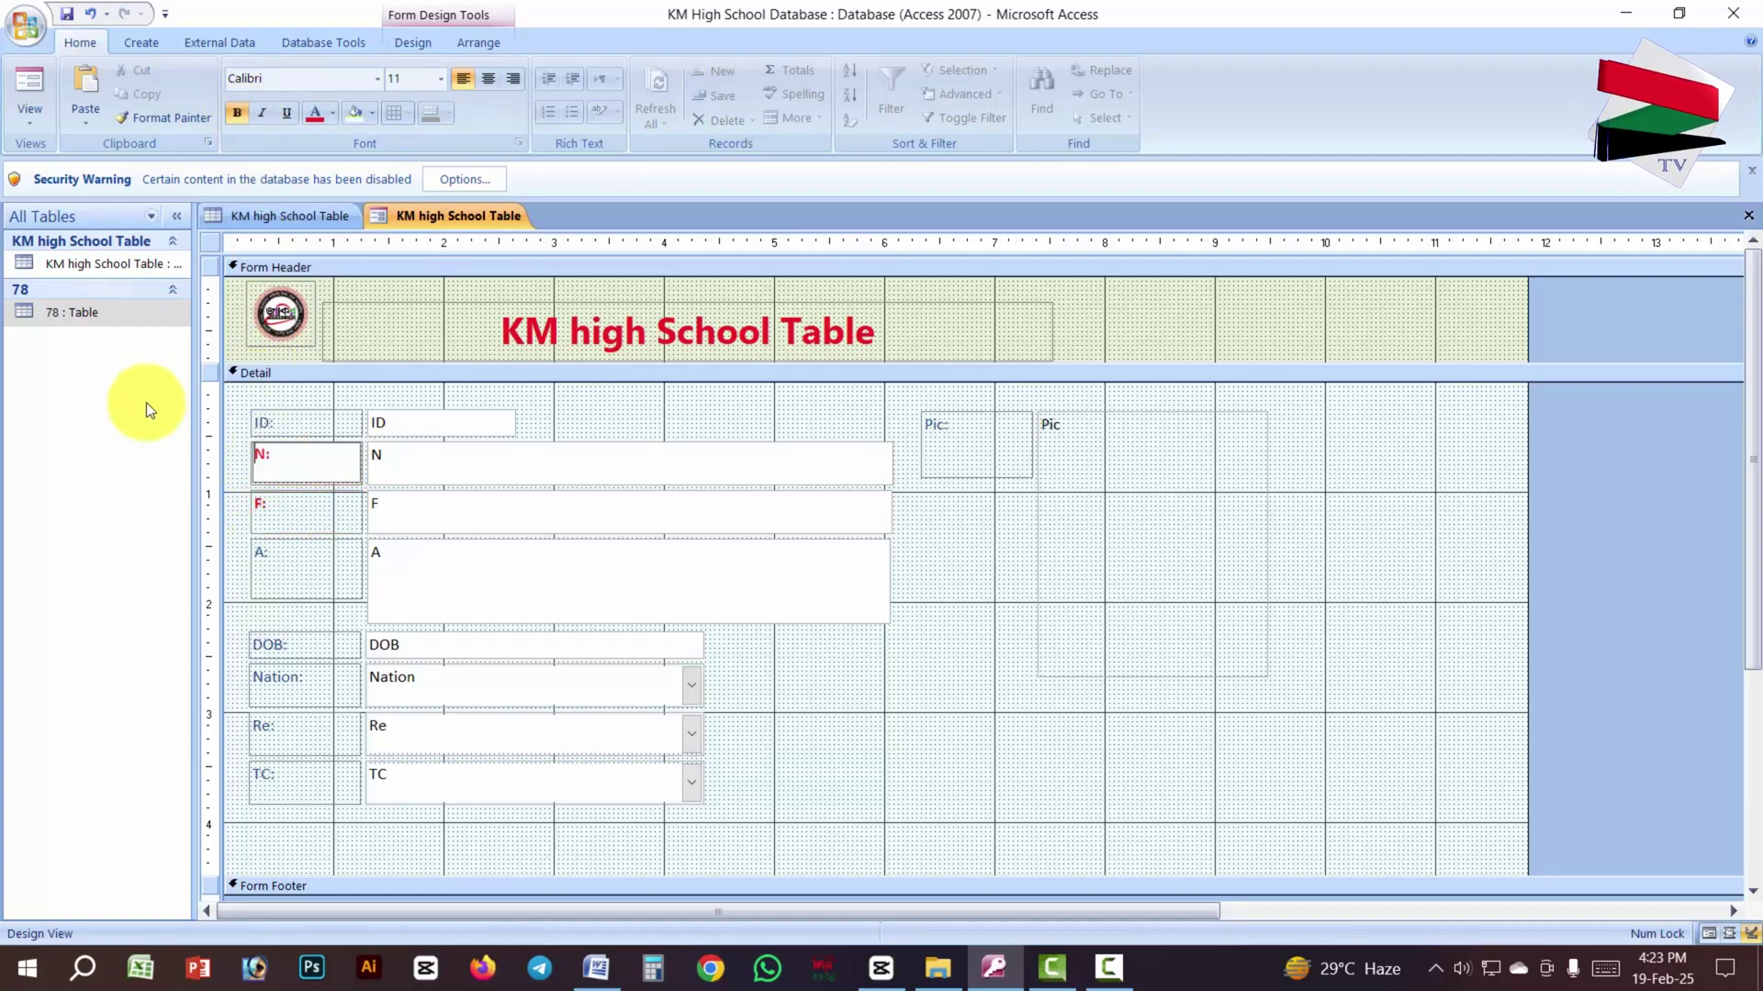
pyautogui.click(1026, 713)
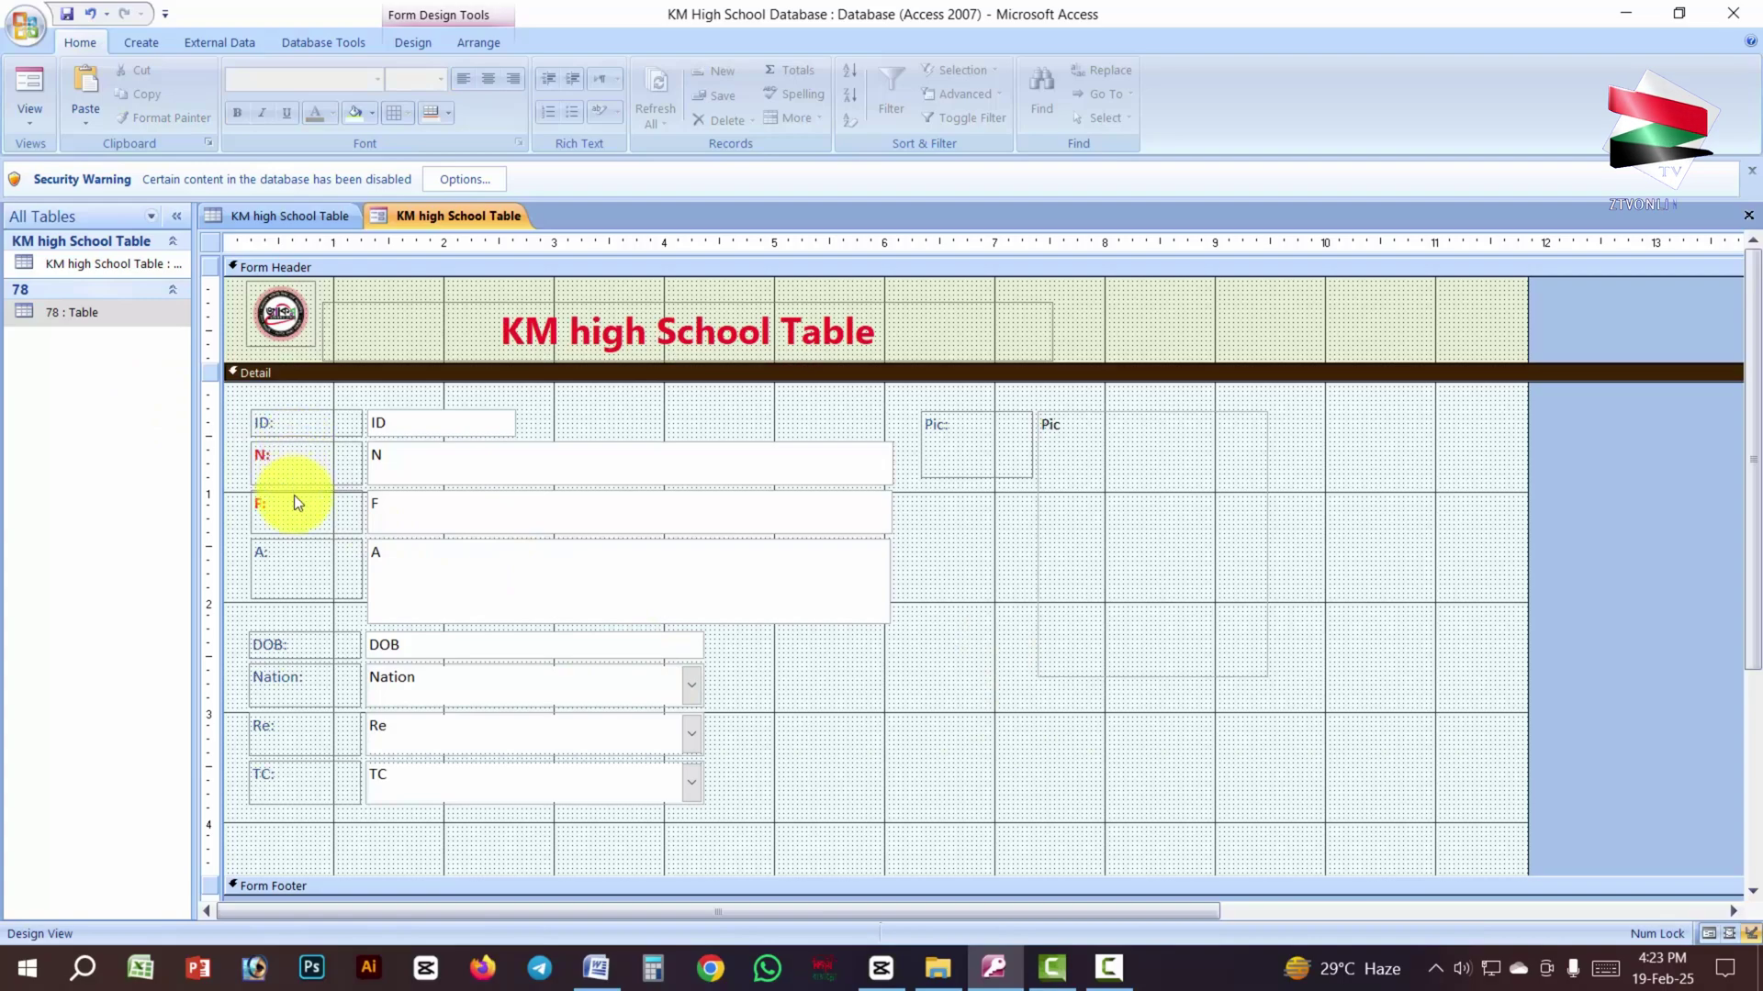
# Step: Make the DOB label and the Pic label bold and red
pyautogui.click(287, 643)
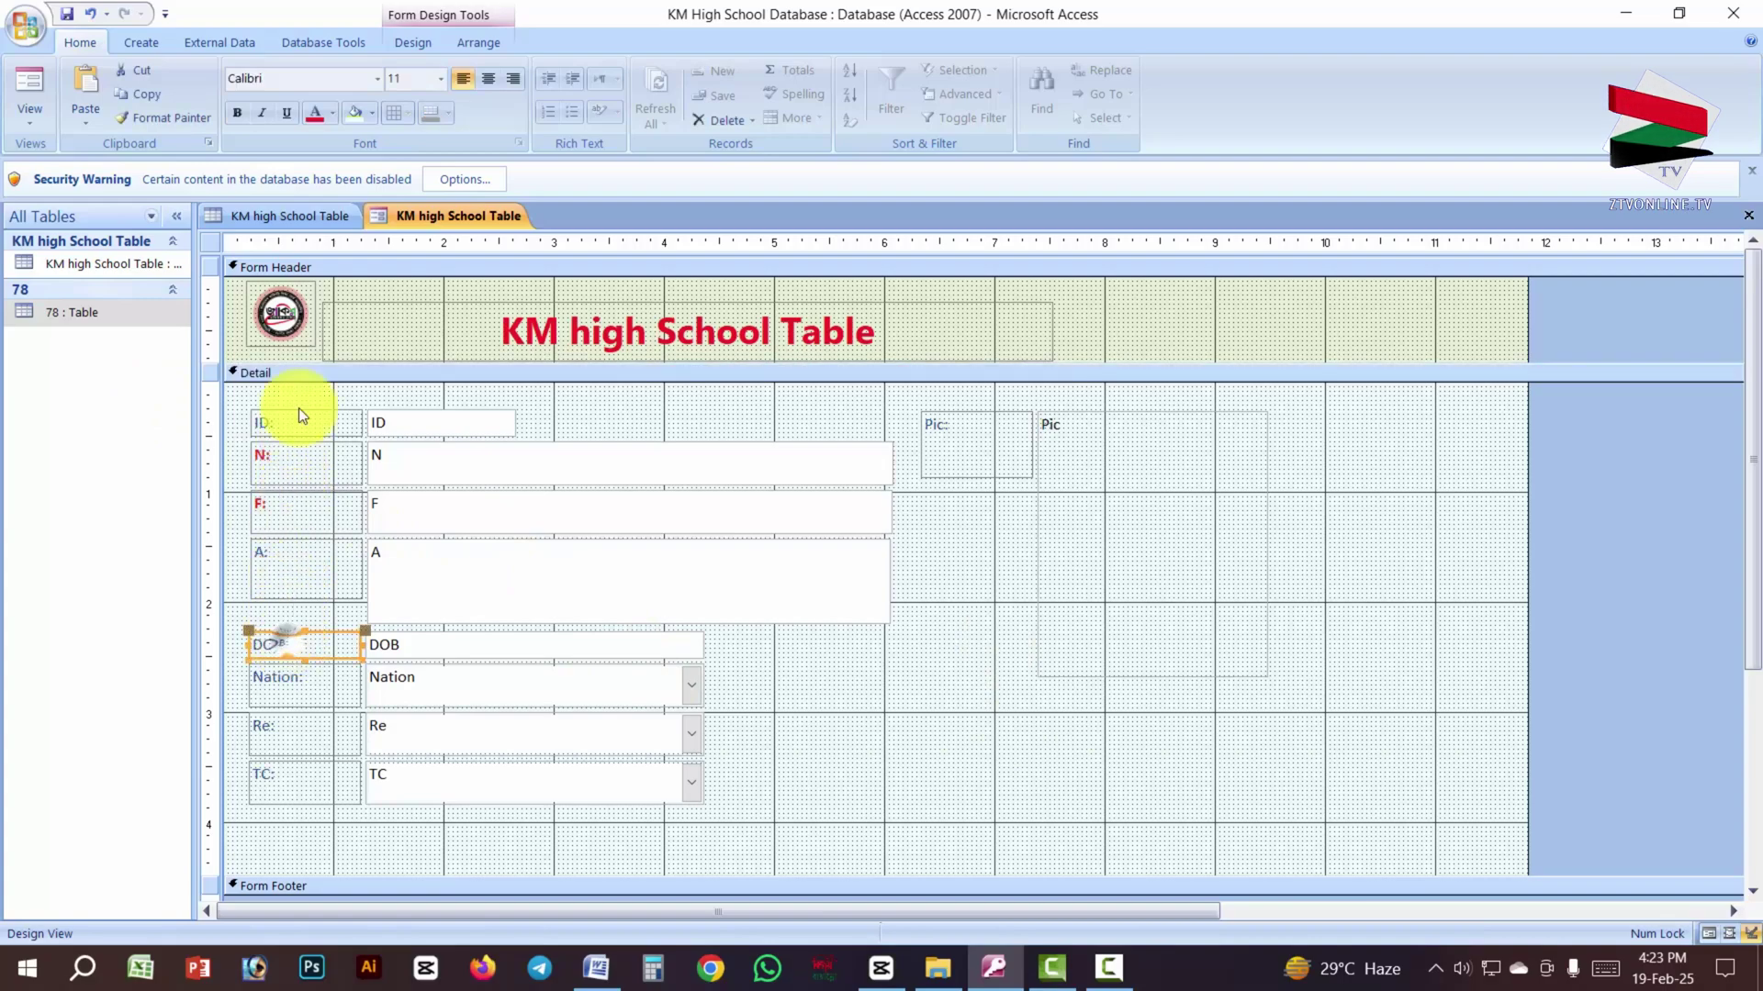
pyautogui.click(236, 111)
pyautogui.click(315, 112)
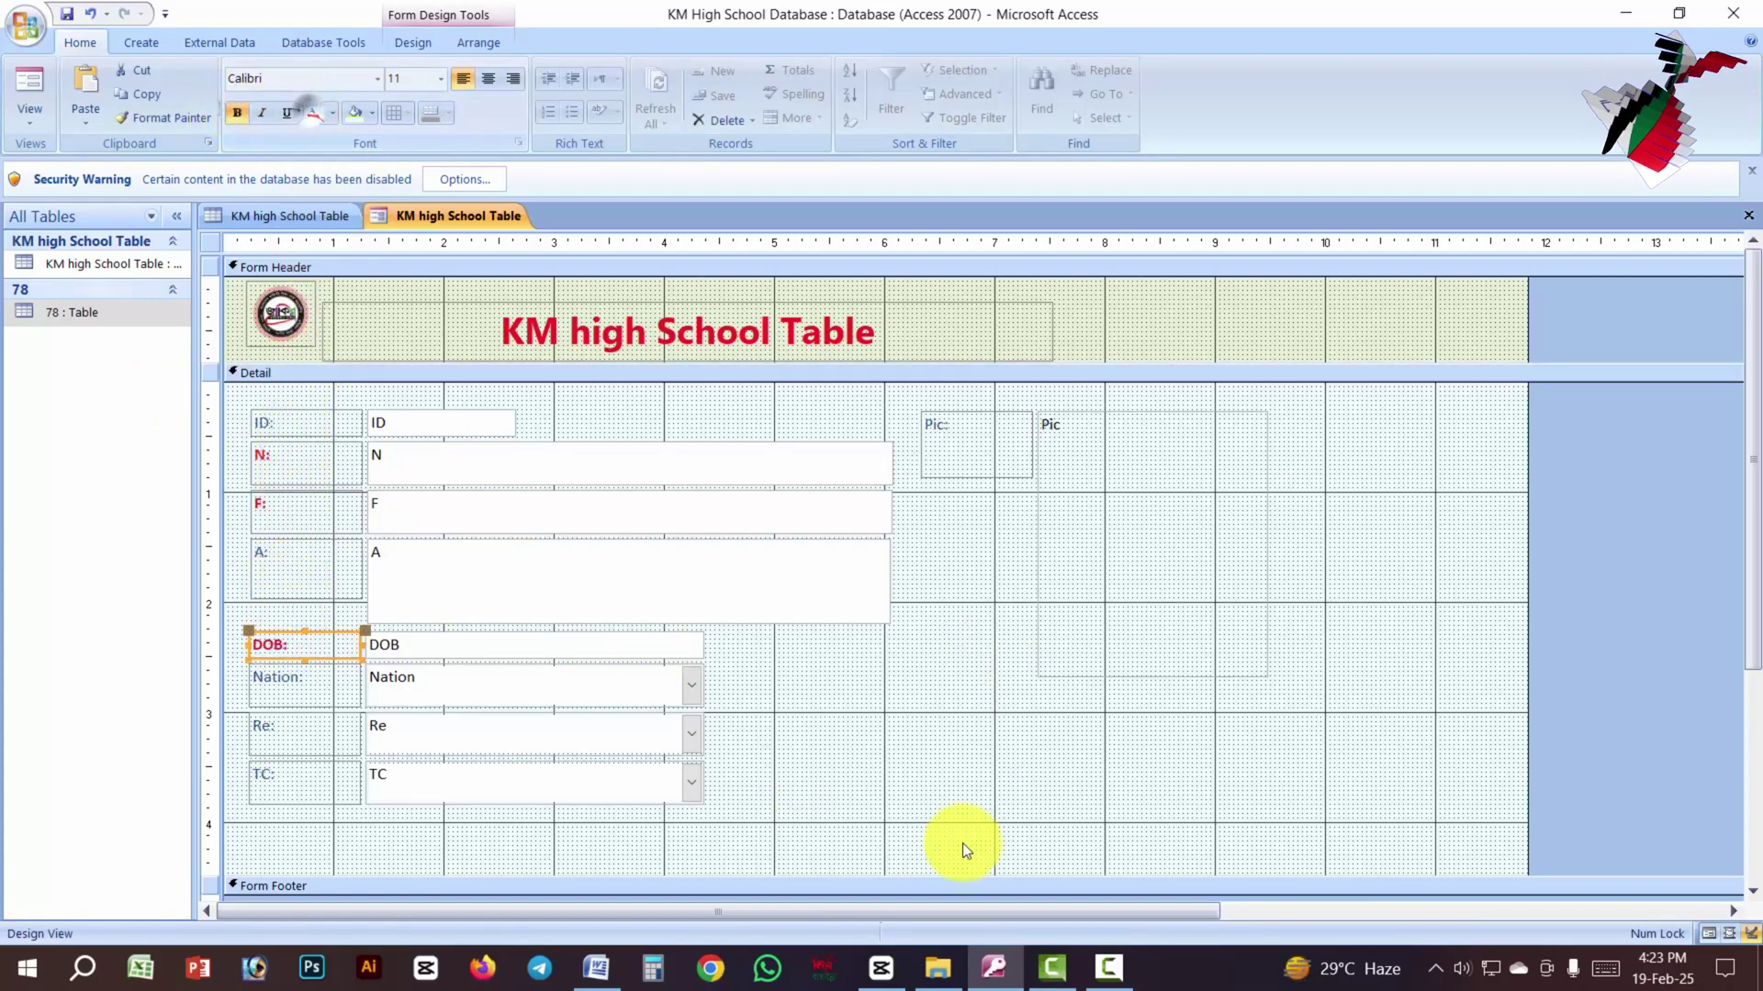
pyautogui.click(874, 724)
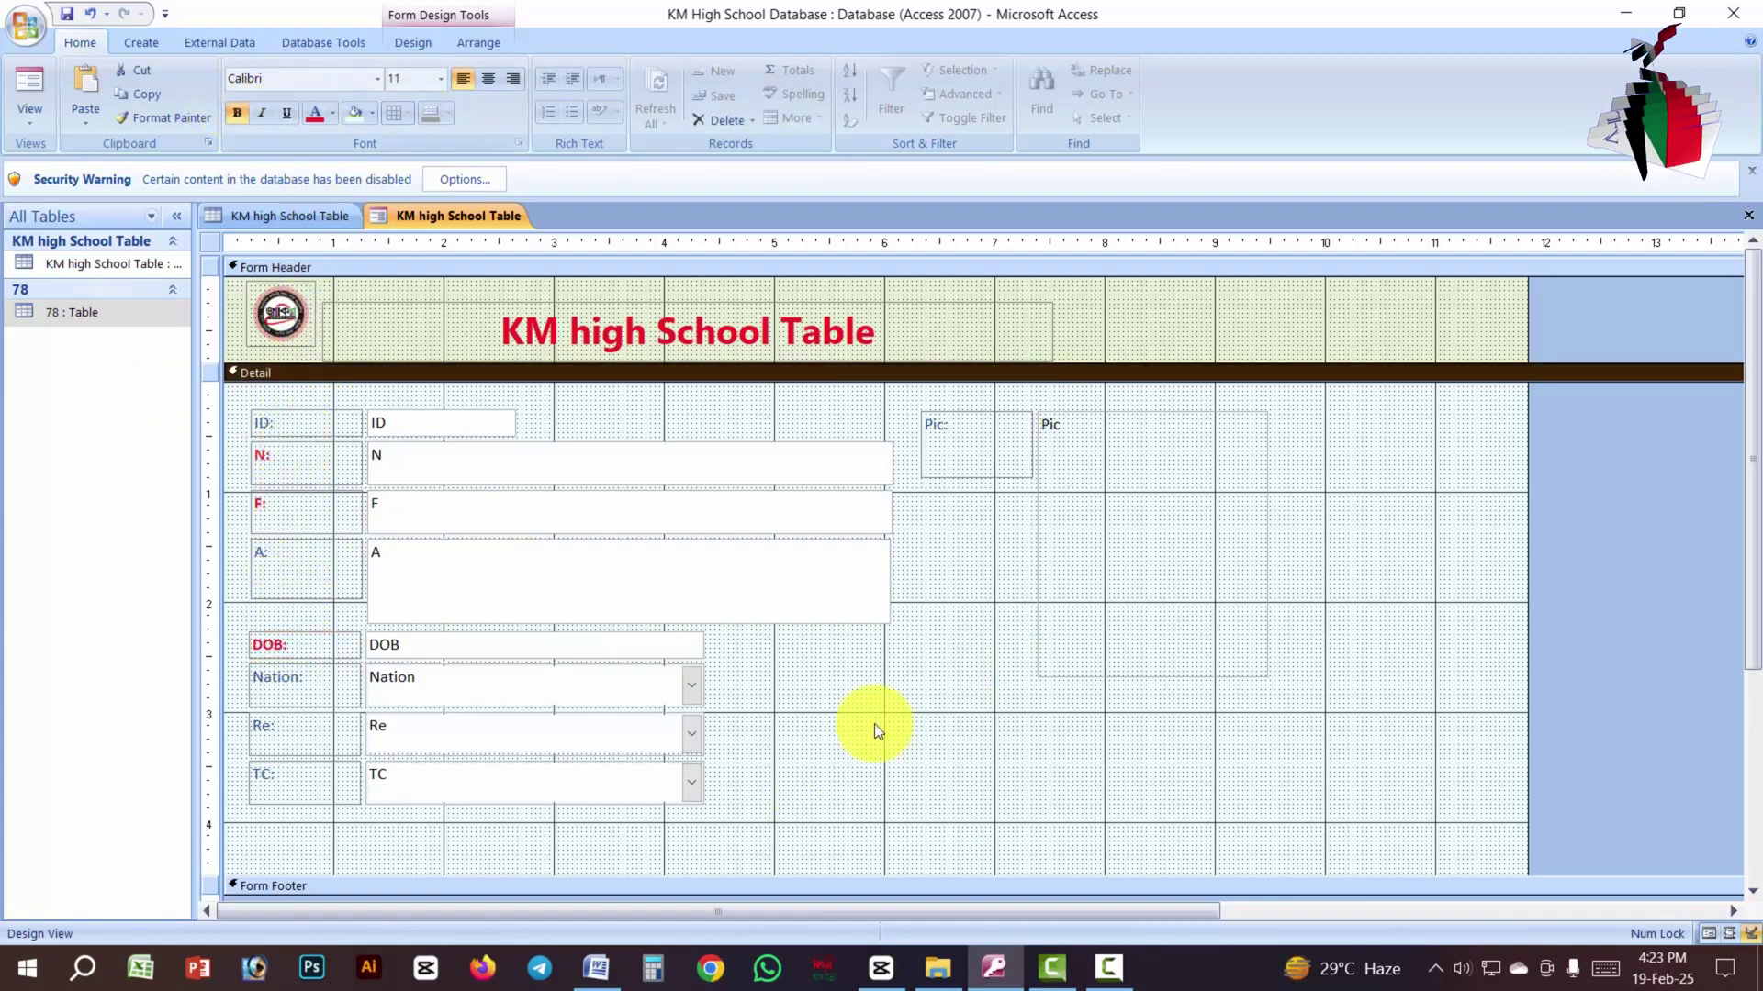
pyautogui.click(936, 433)
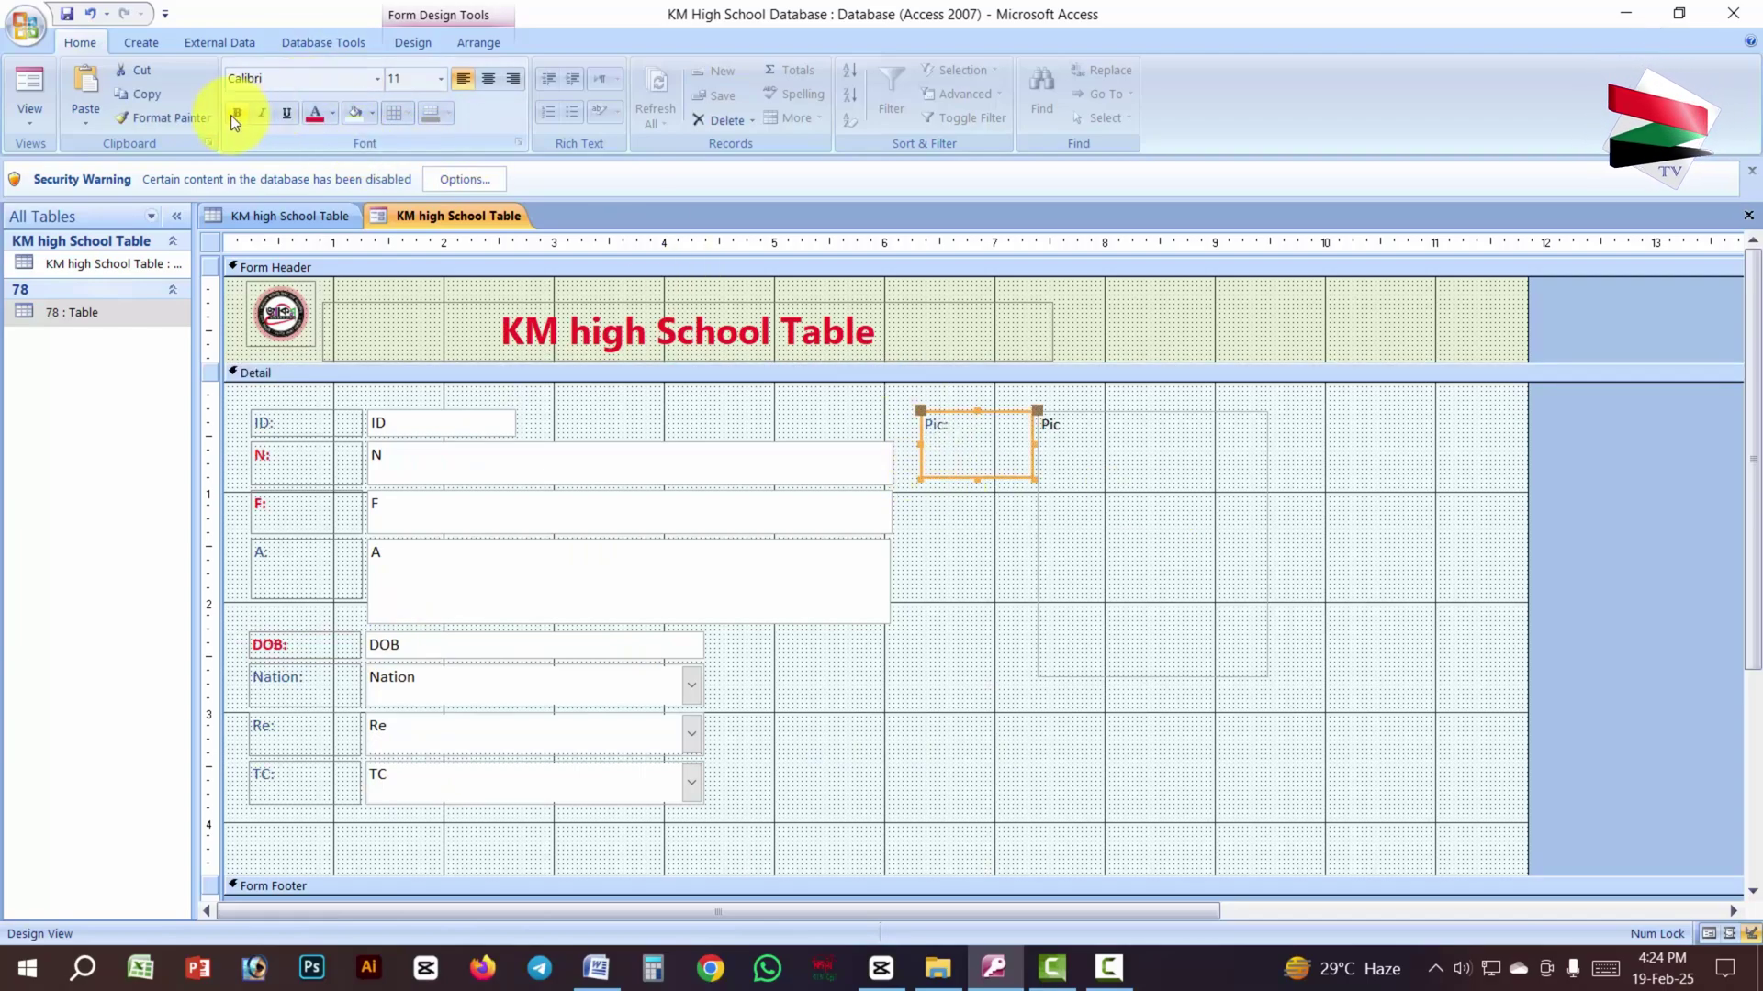
pyautogui.click(236, 111)
pyautogui.click(315, 112)
pyautogui.click(861, 631)
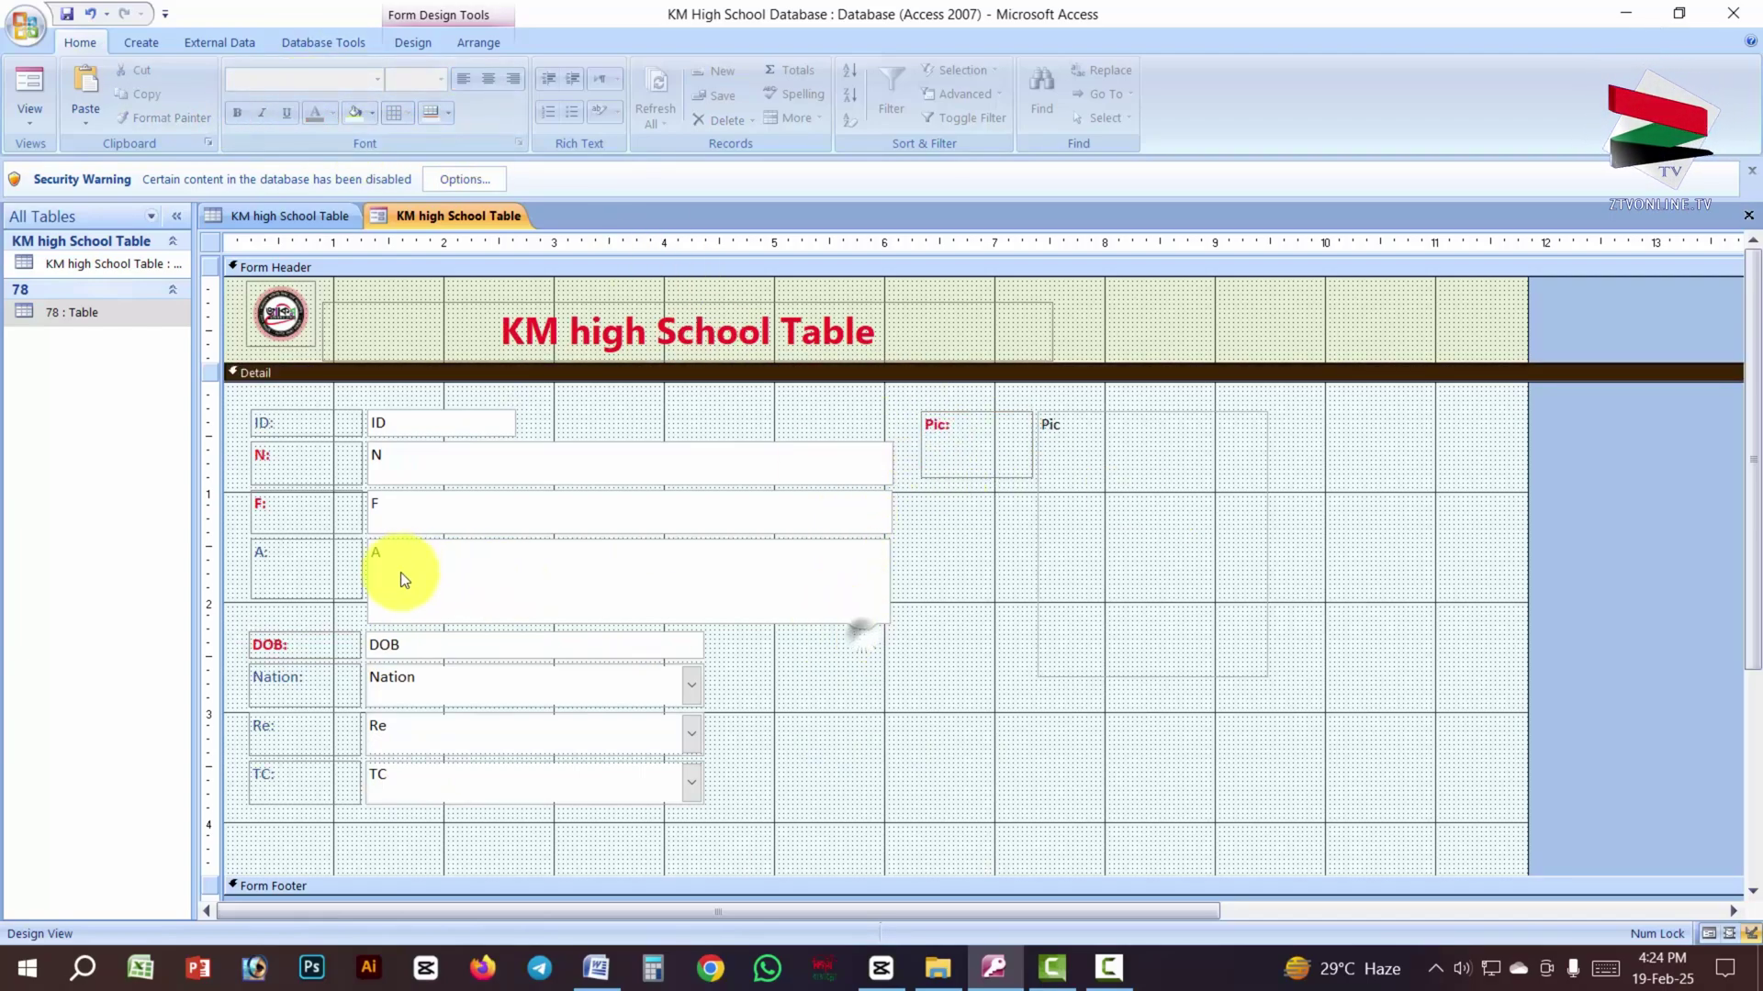
# Step: Make the TC label in the Detail section red and bold
pyautogui.click(396, 592)
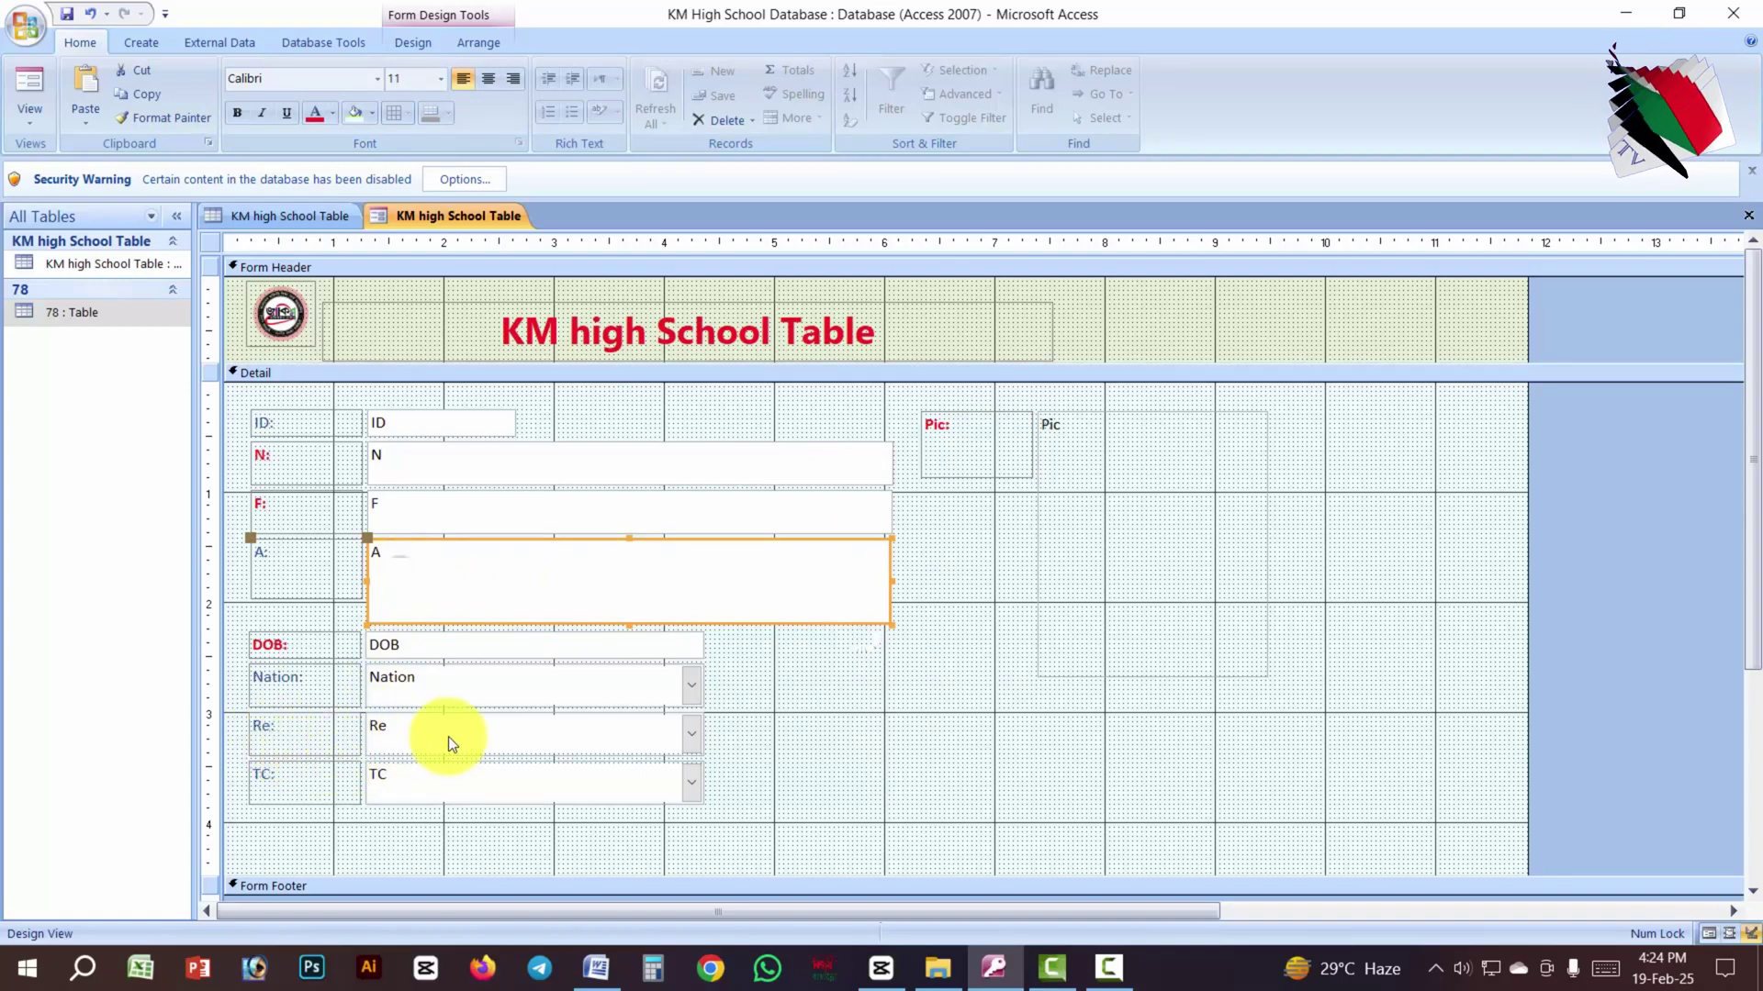
pyautogui.click(296, 787)
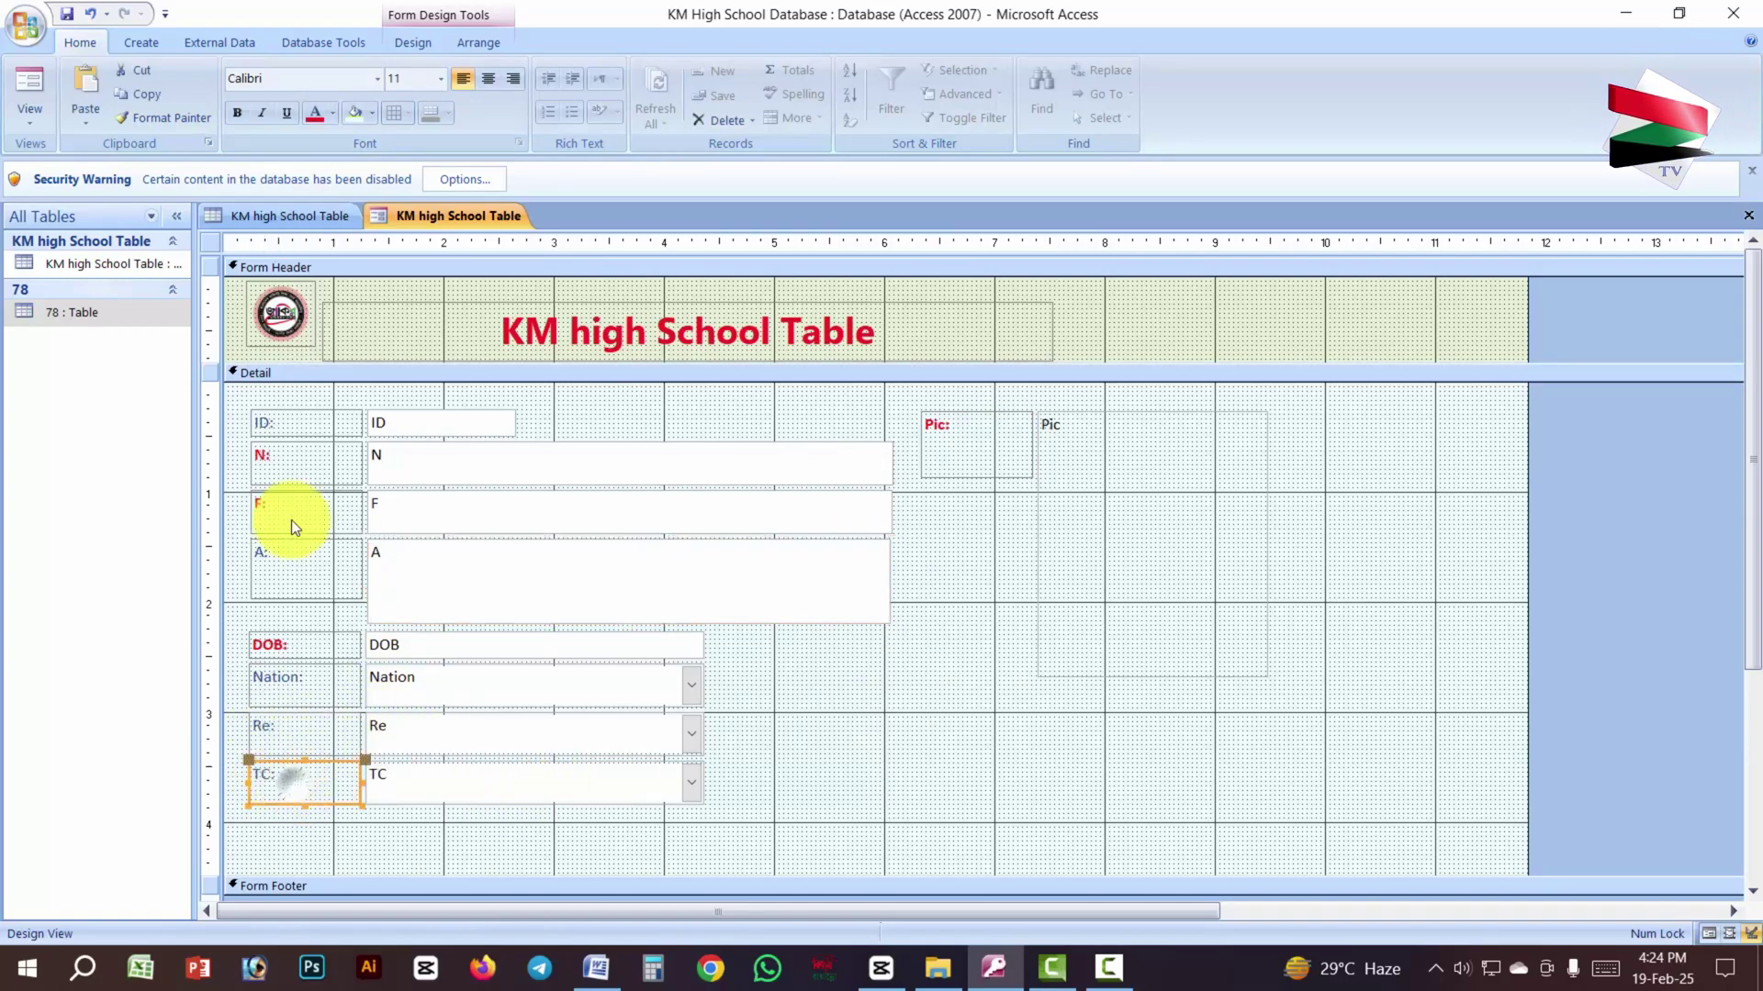
pyautogui.click(316, 113)
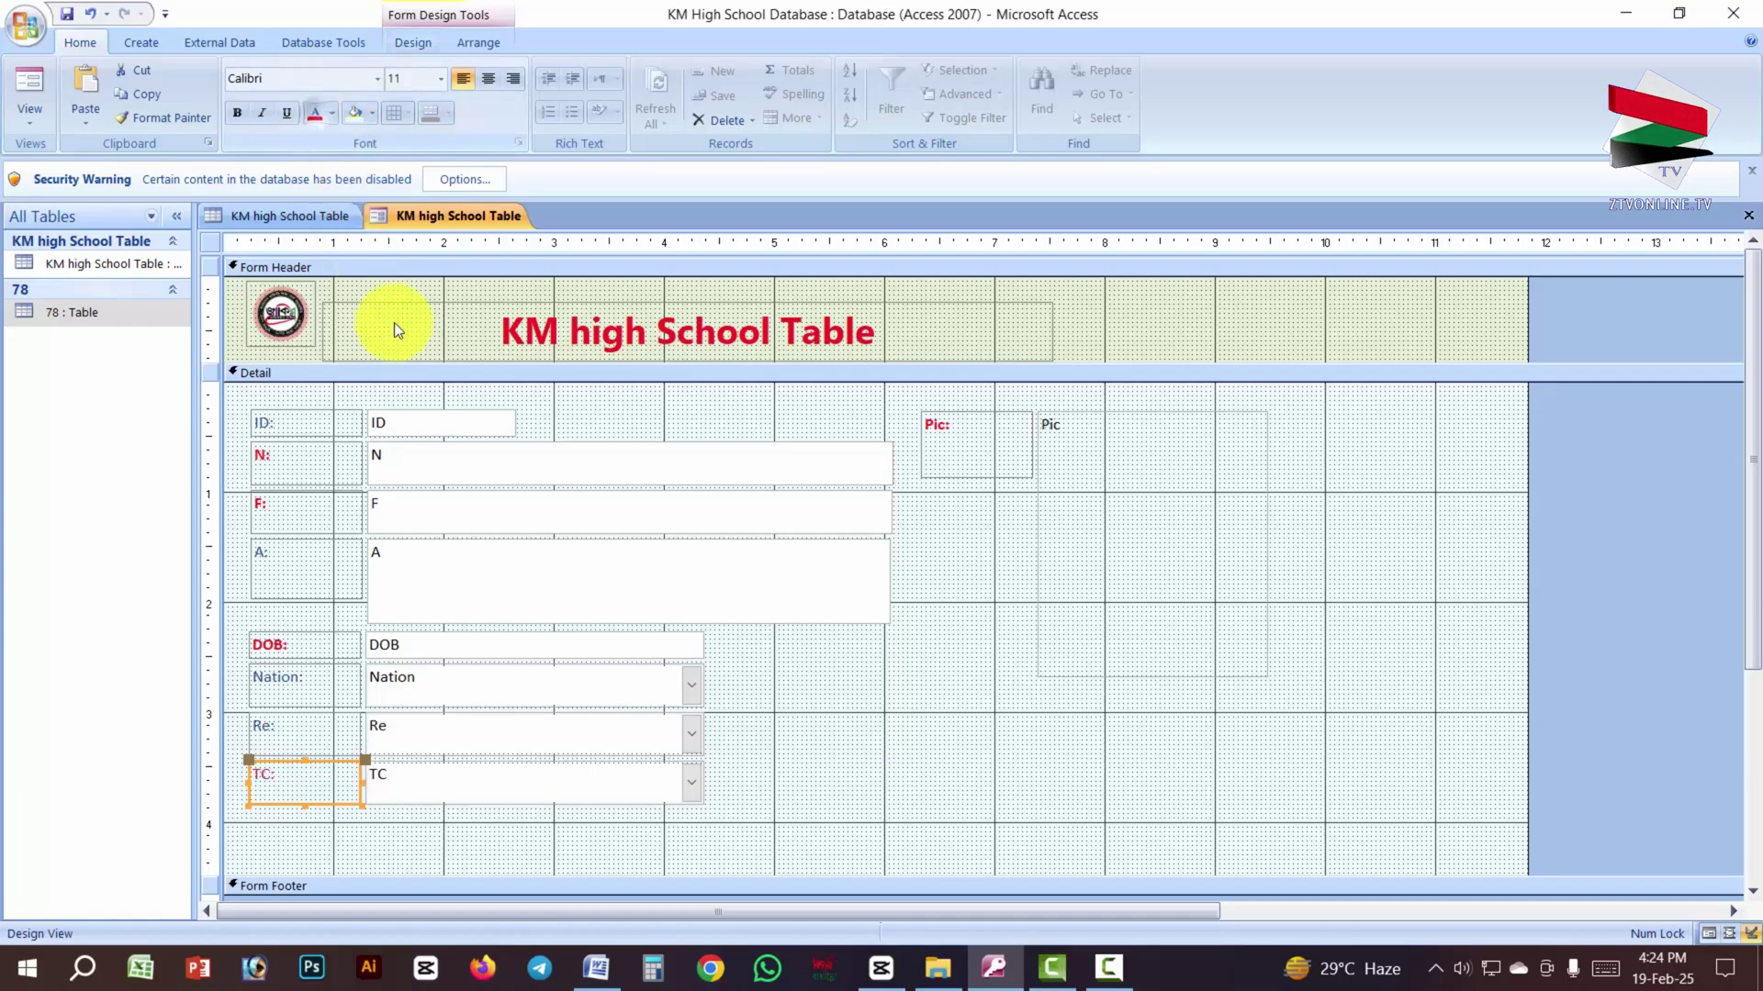
pyautogui.click(237, 113)
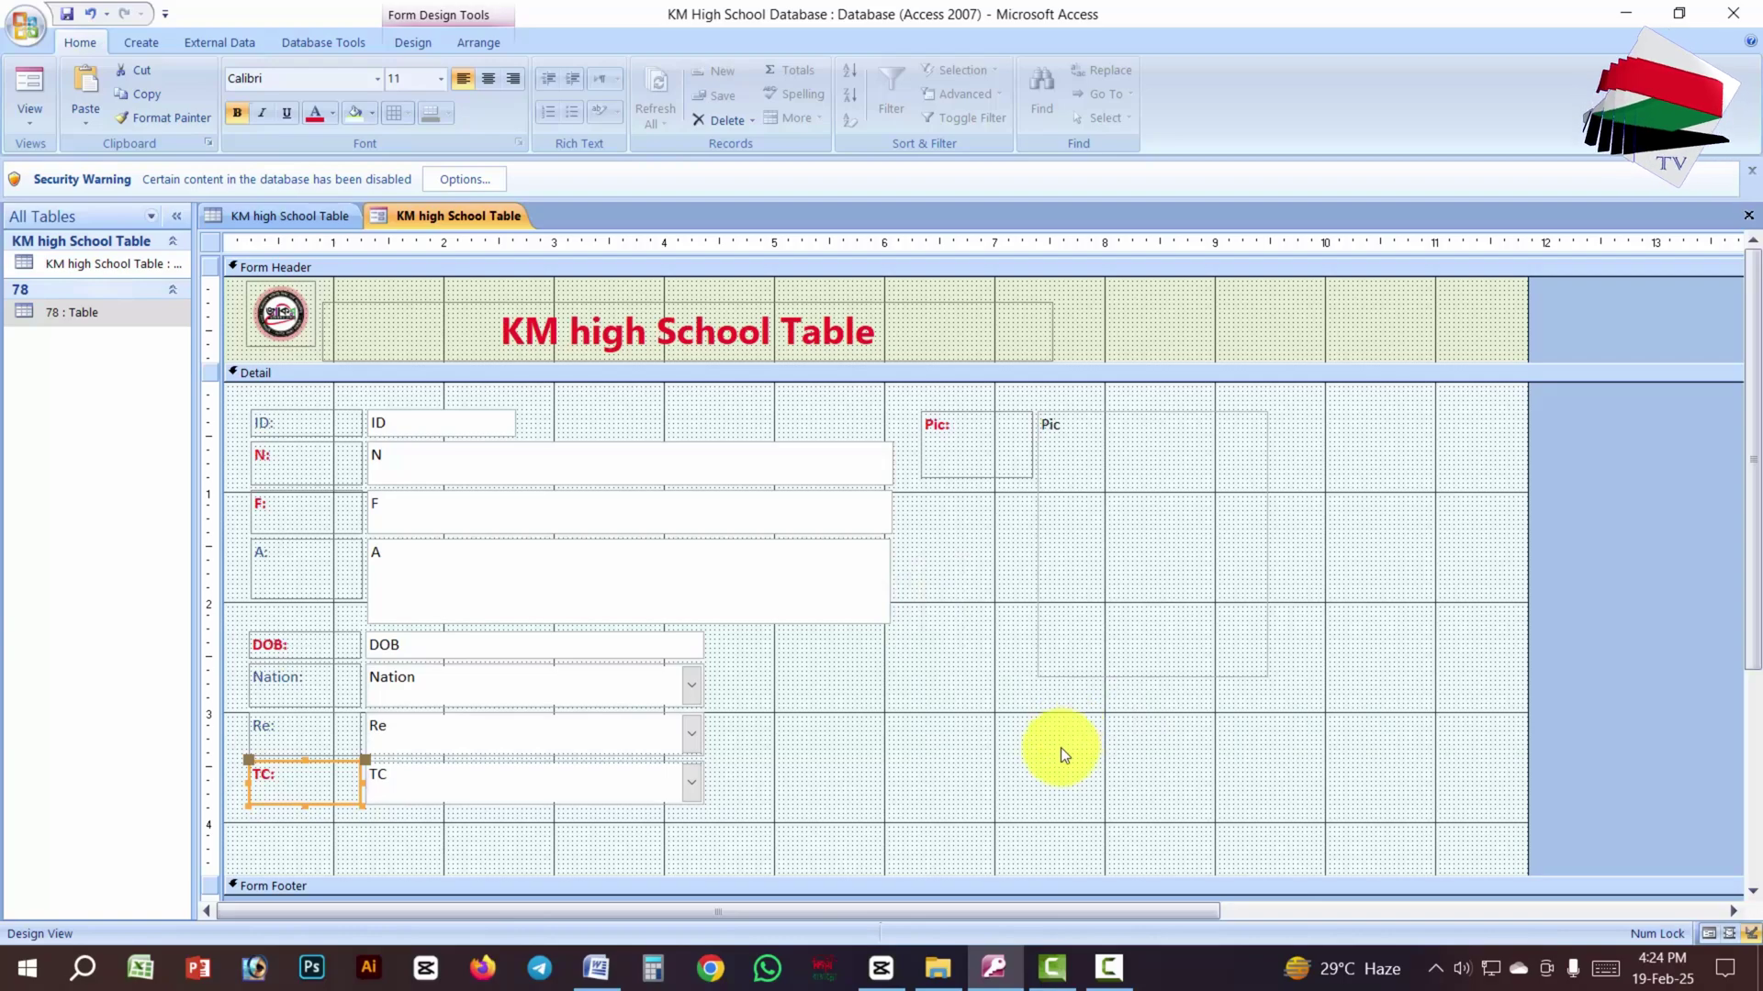
pyautogui.click(964, 713)
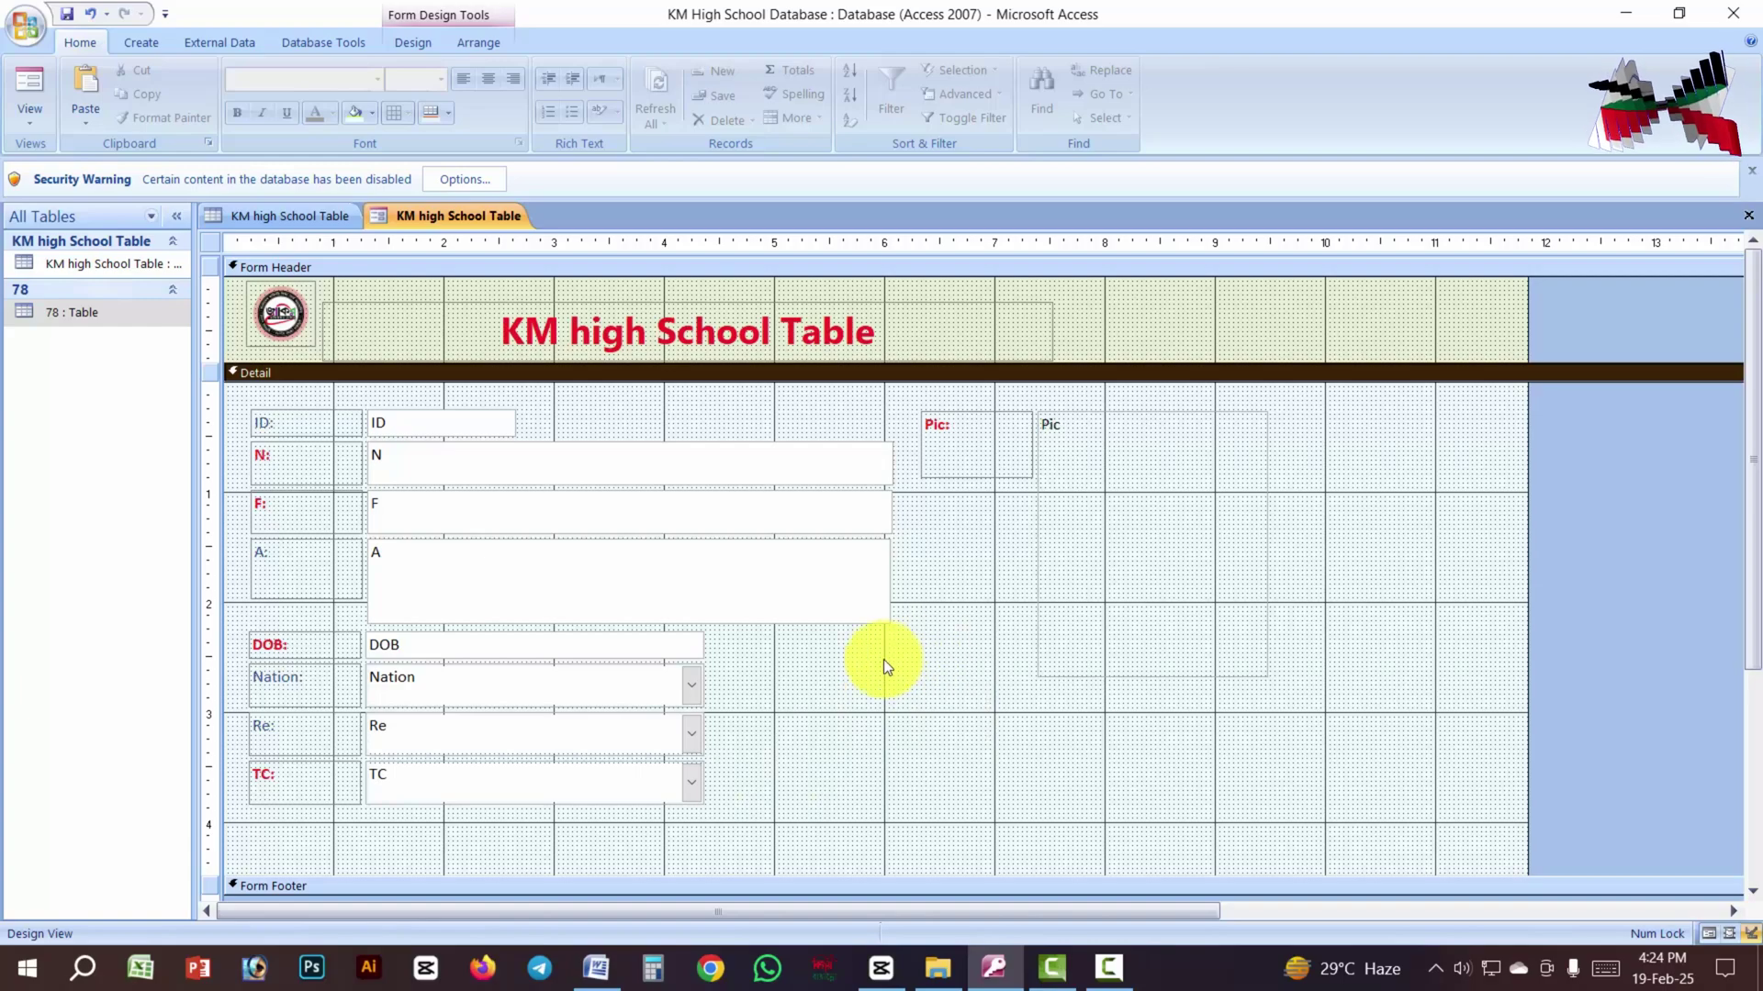
# Step: Save the form under the name "KM high School Form"
pyautogui.click(67, 14)
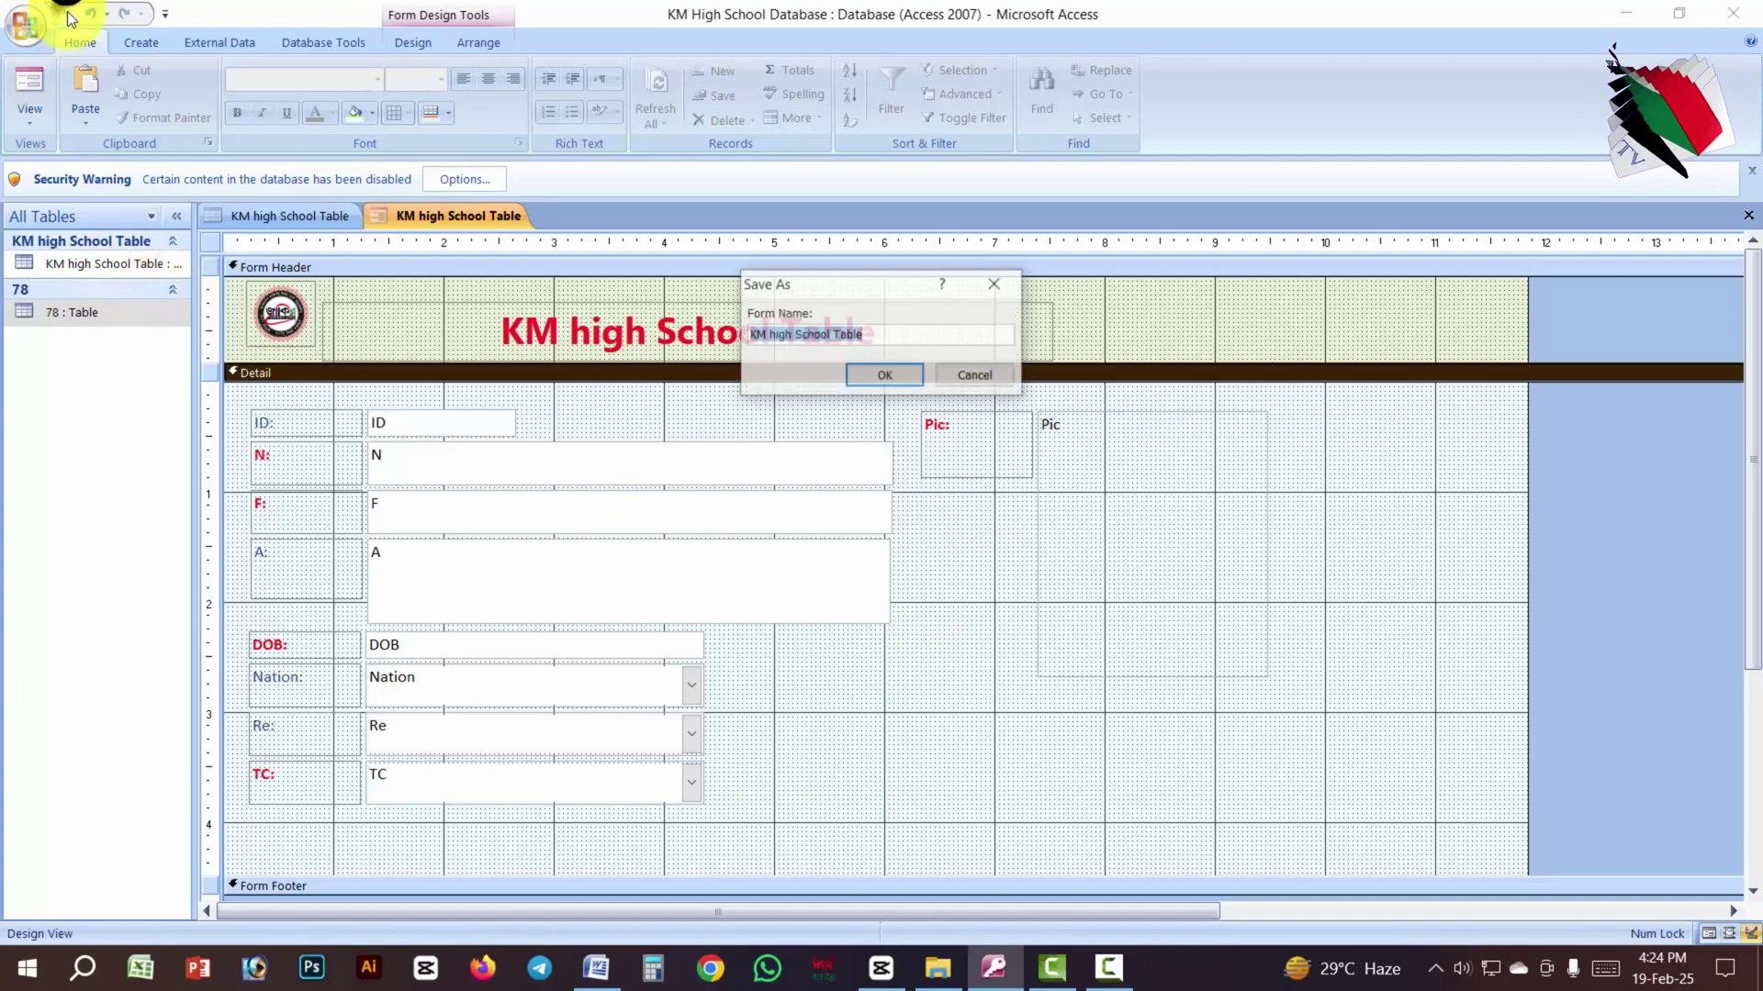
pyautogui.click(883, 338)
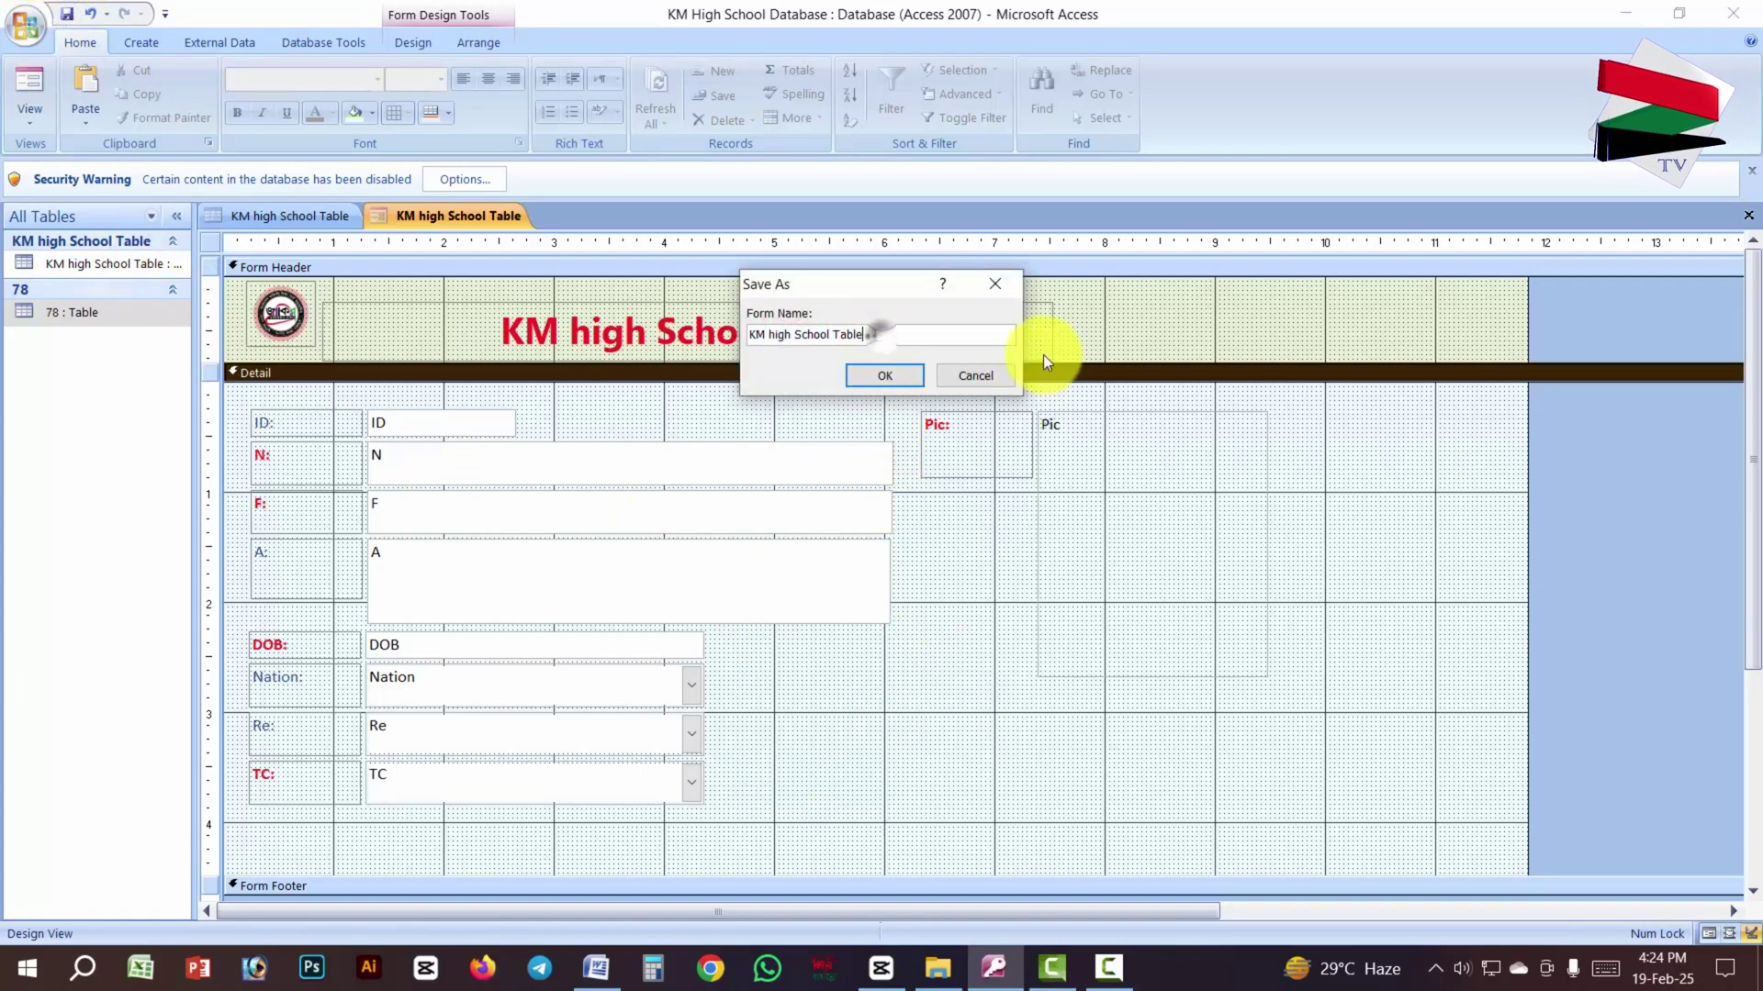
pyautogui.press('BackSpace')
pyautogui.press('BackSpace')
pyautogui.press('BackSpace')
pyautogui.press('BackSpace')
pyautogui.press('BackSpace')
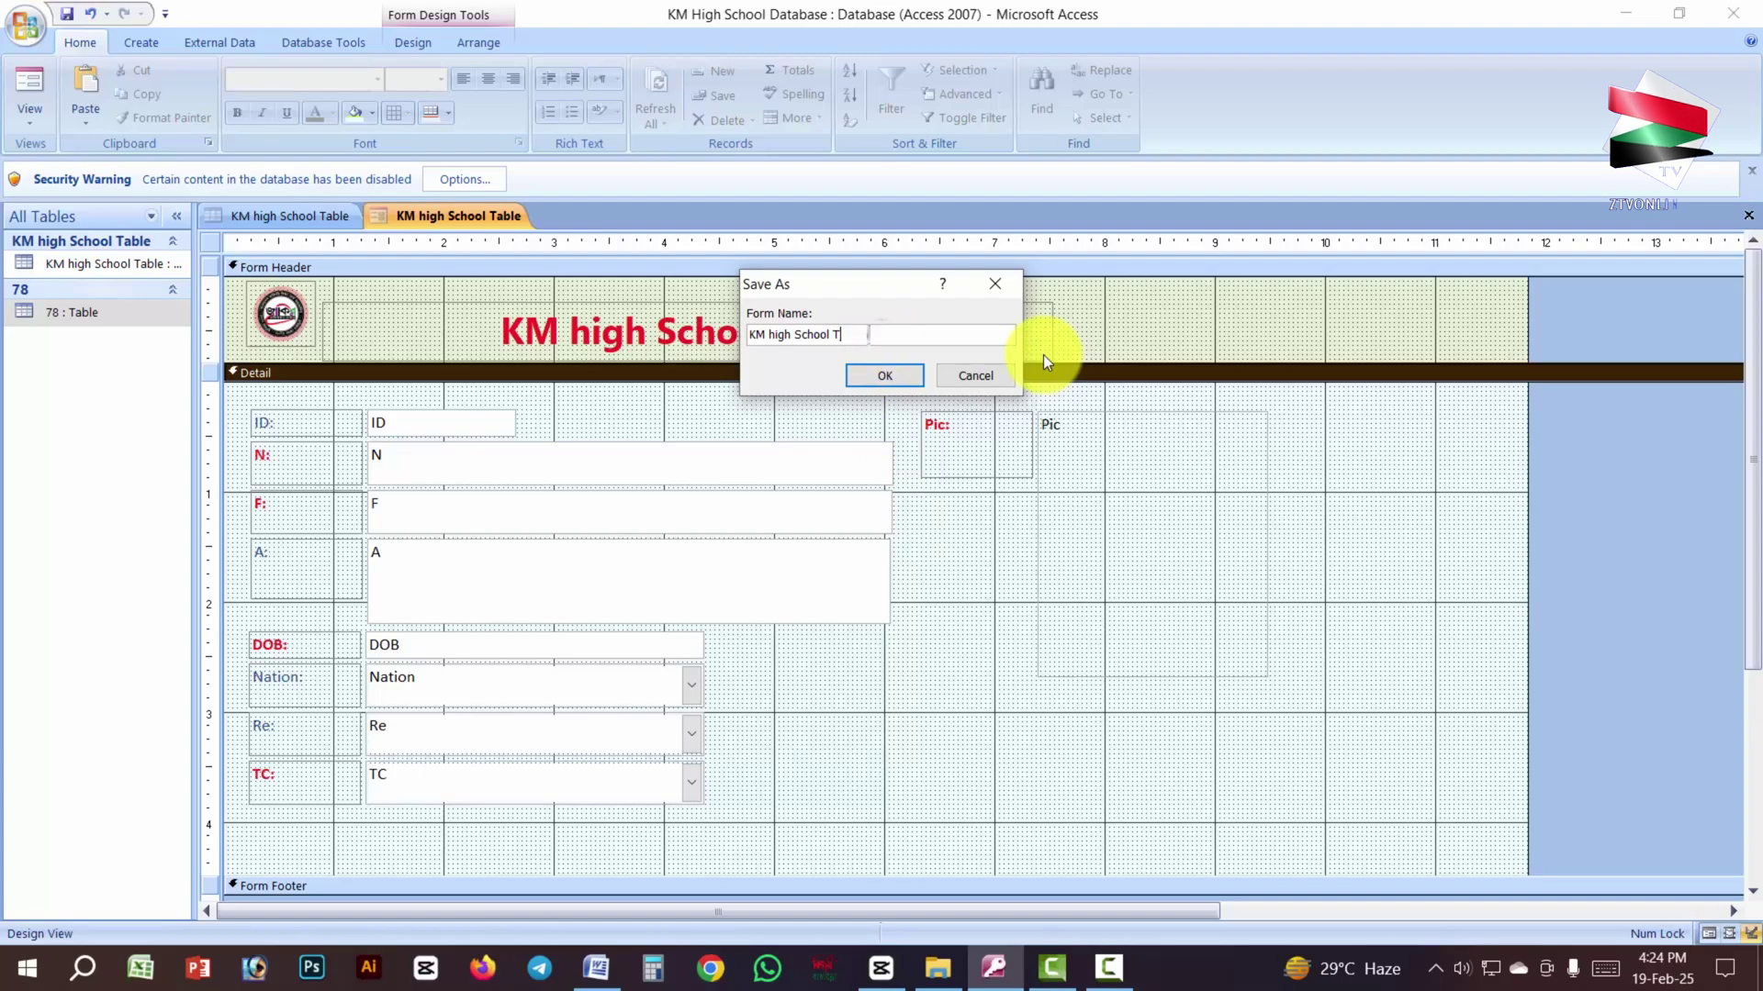
pyautogui.write('Form')
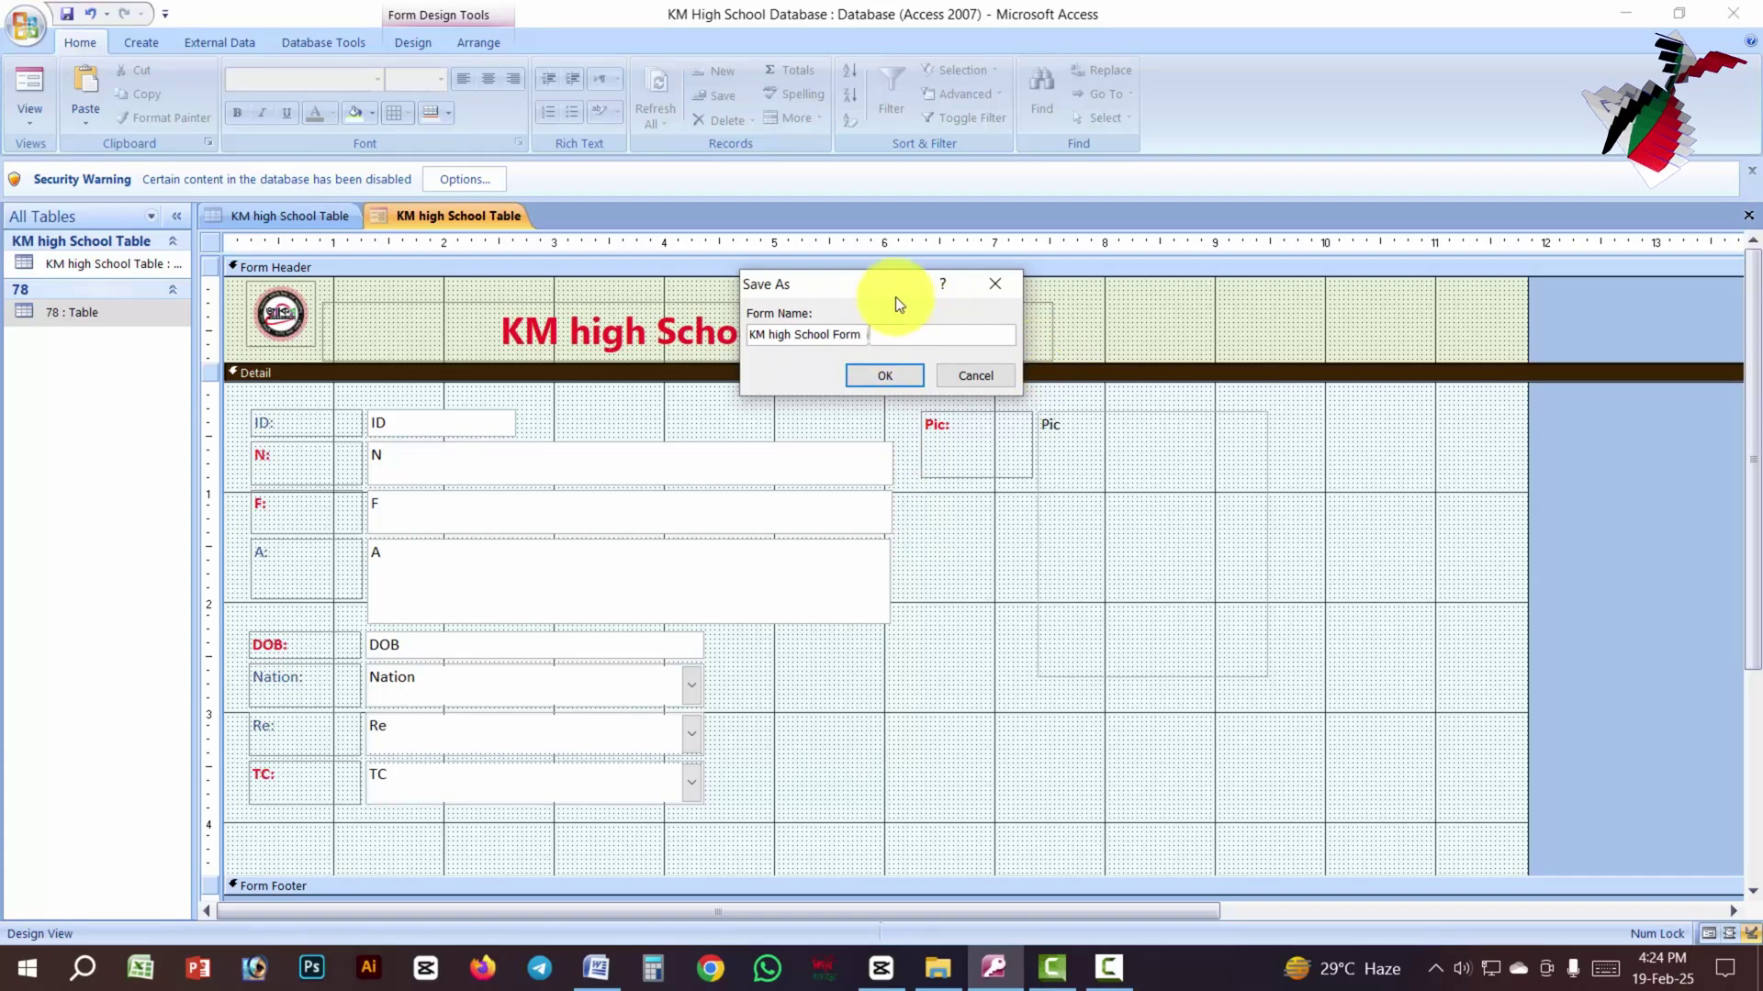
pyautogui.click(885, 373)
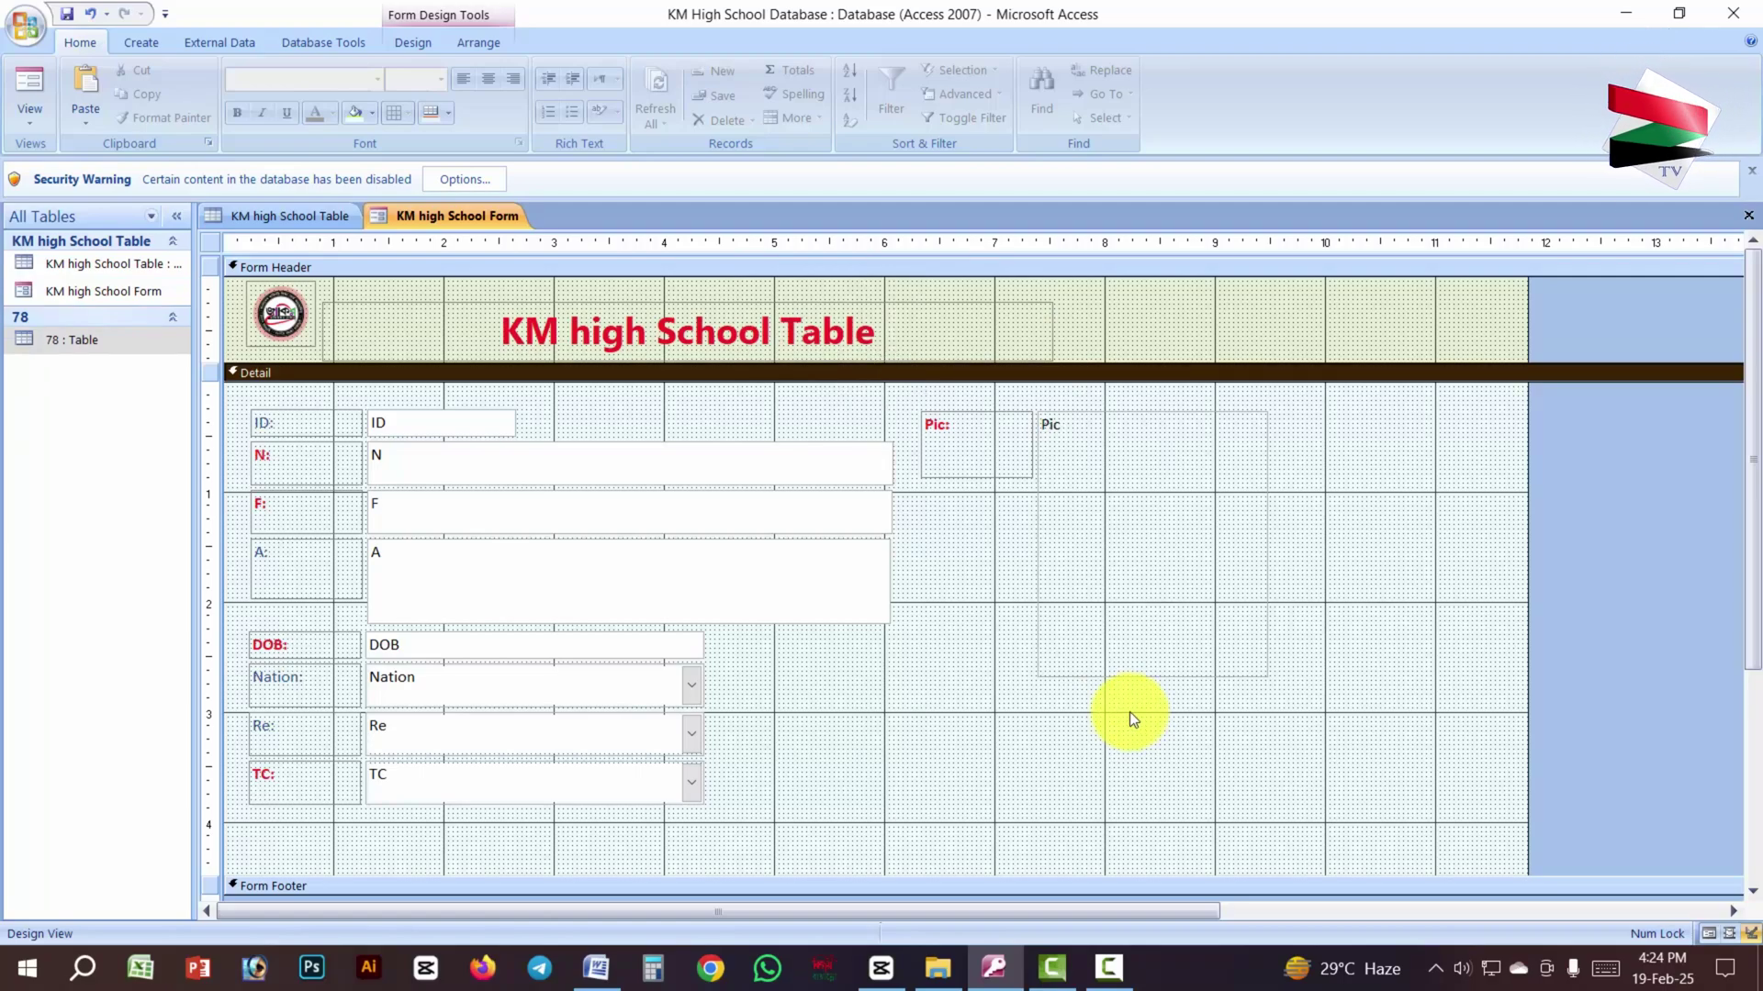
# Step: Review the form's labels, fields and picture box in Form View, and return the form to Design View
pyautogui.click(36, 120)
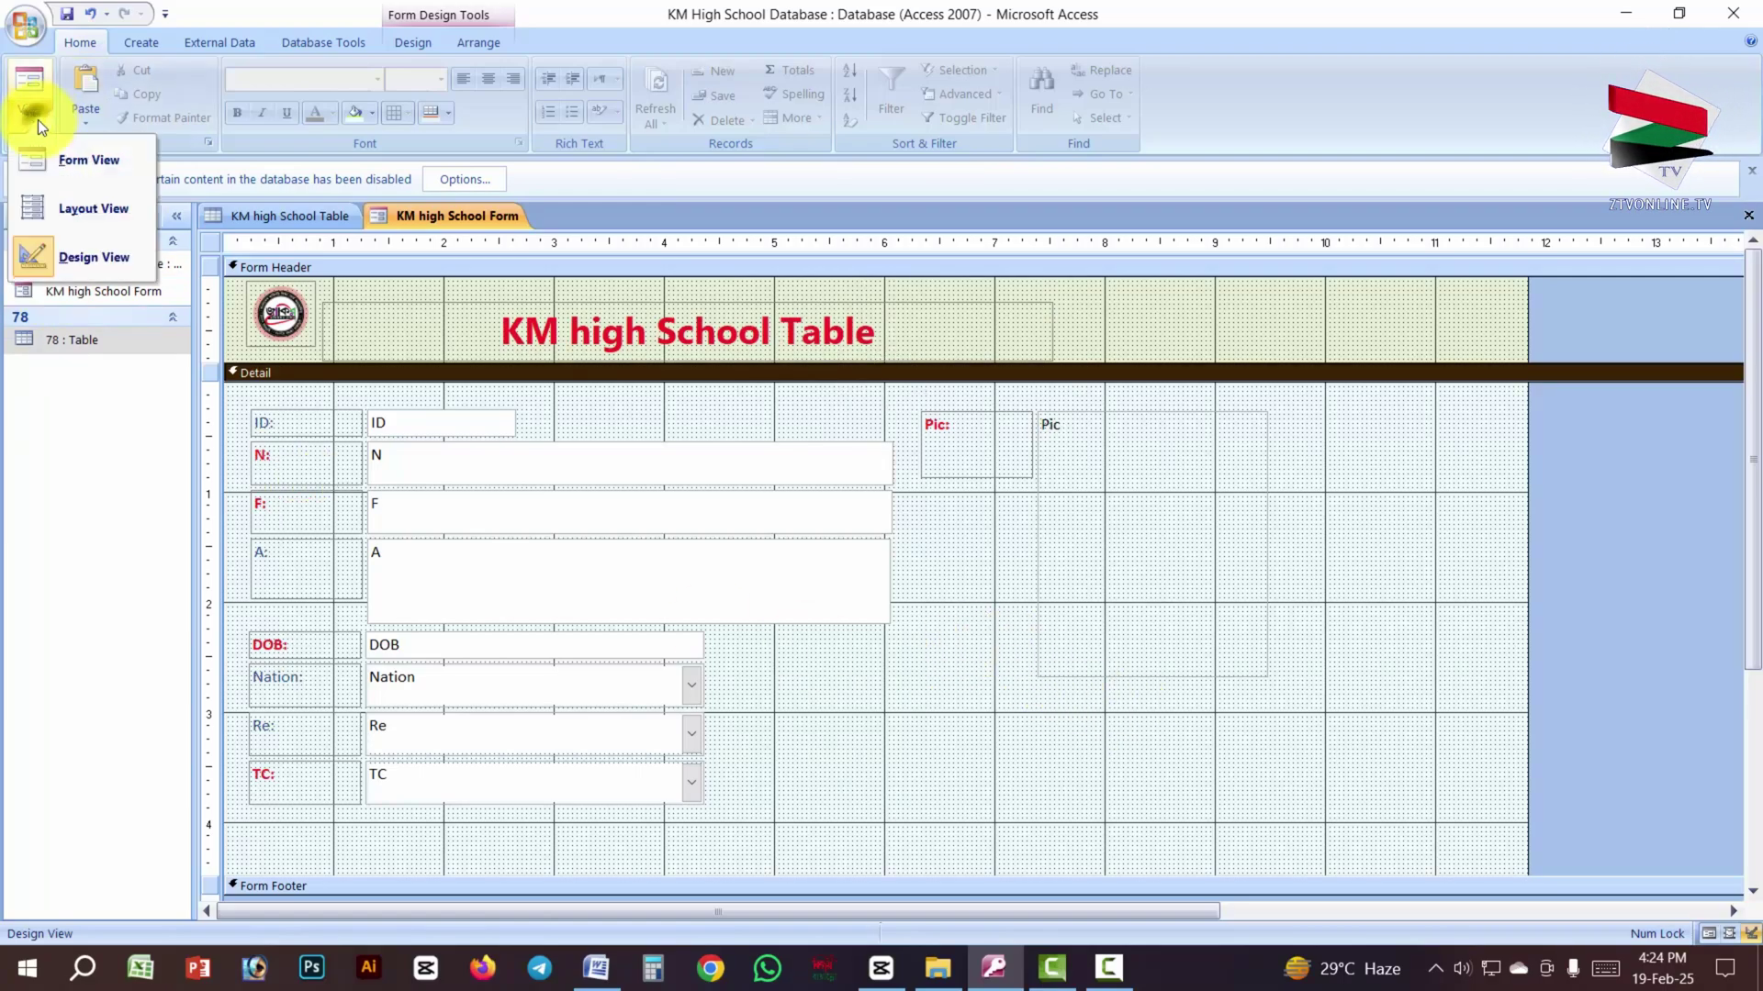
pyautogui.click(75, 158)
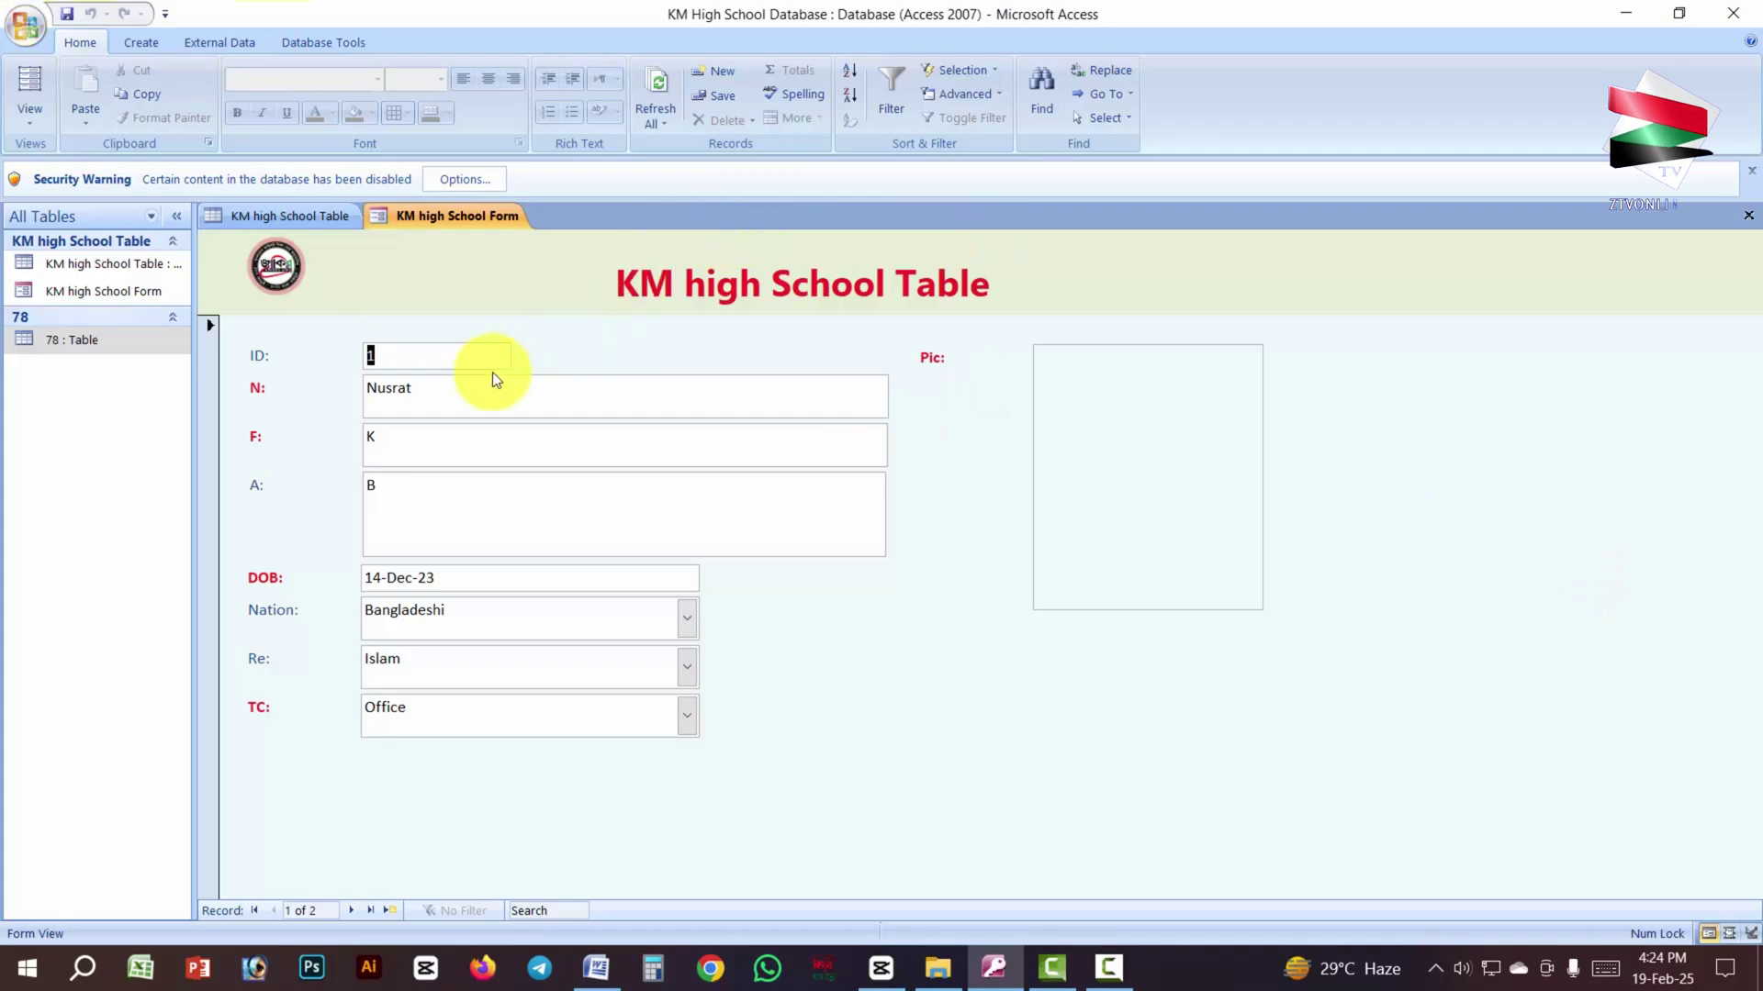
pyautogui.click(276, 385)
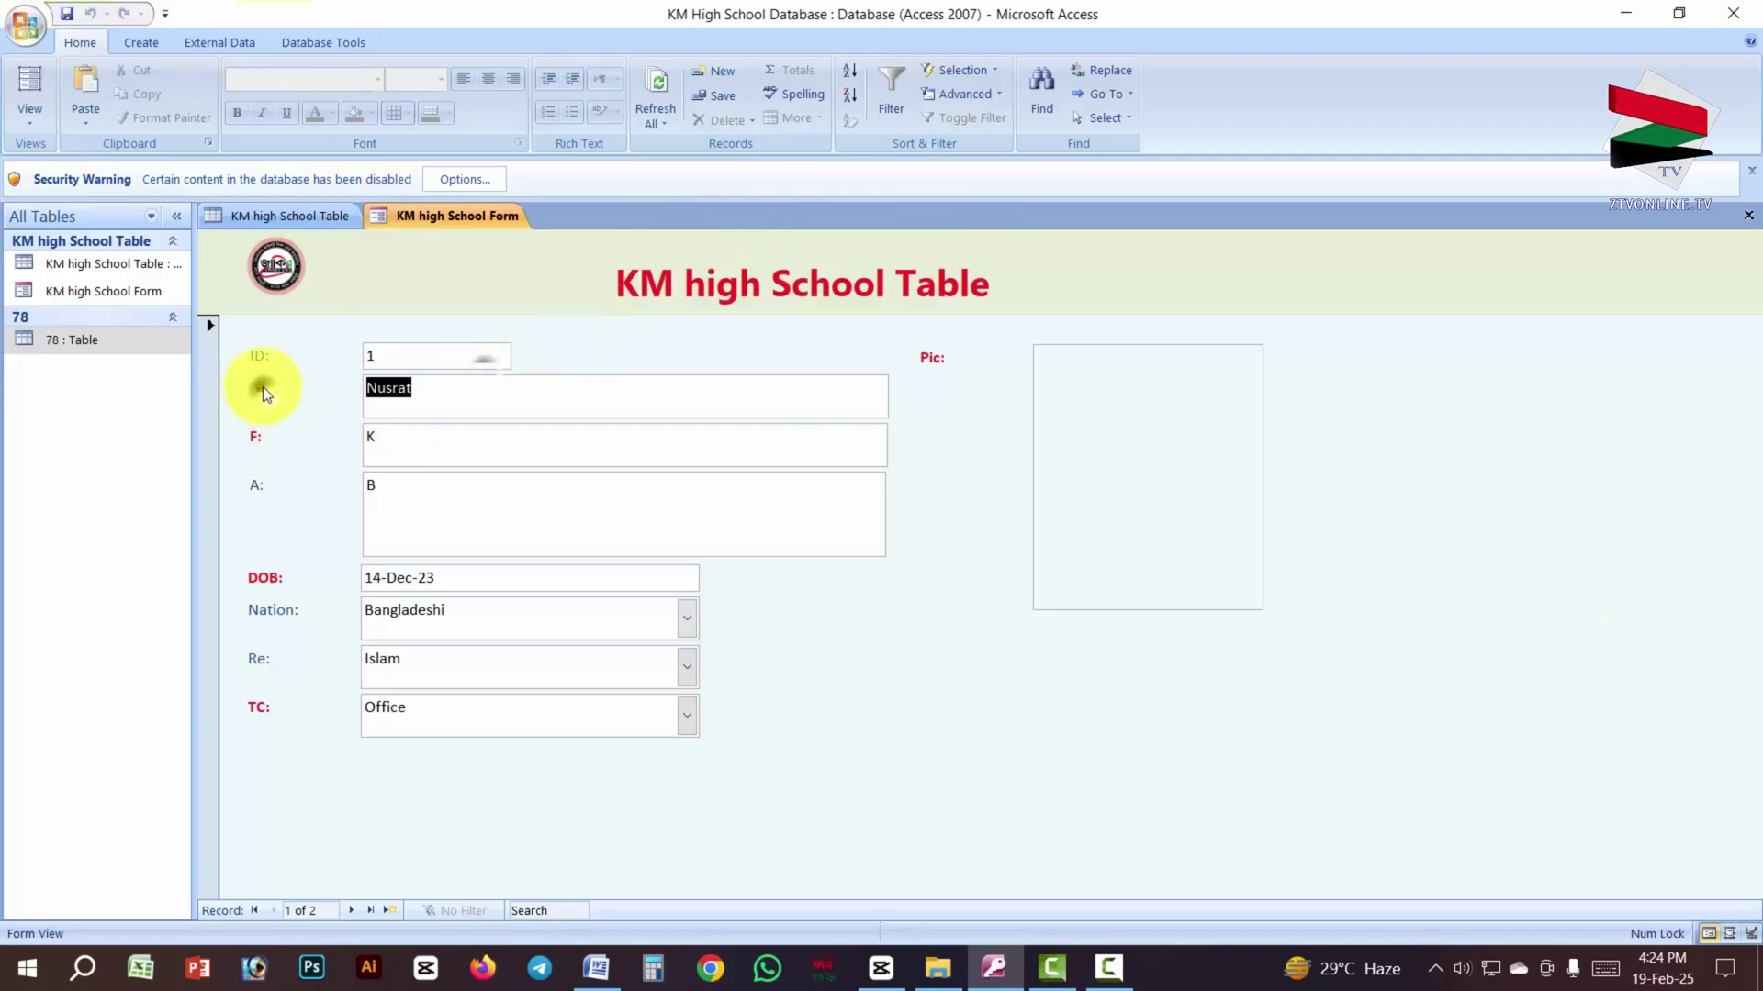
pyautogui.click(264, 356)
pyautogui.click(257, 485)
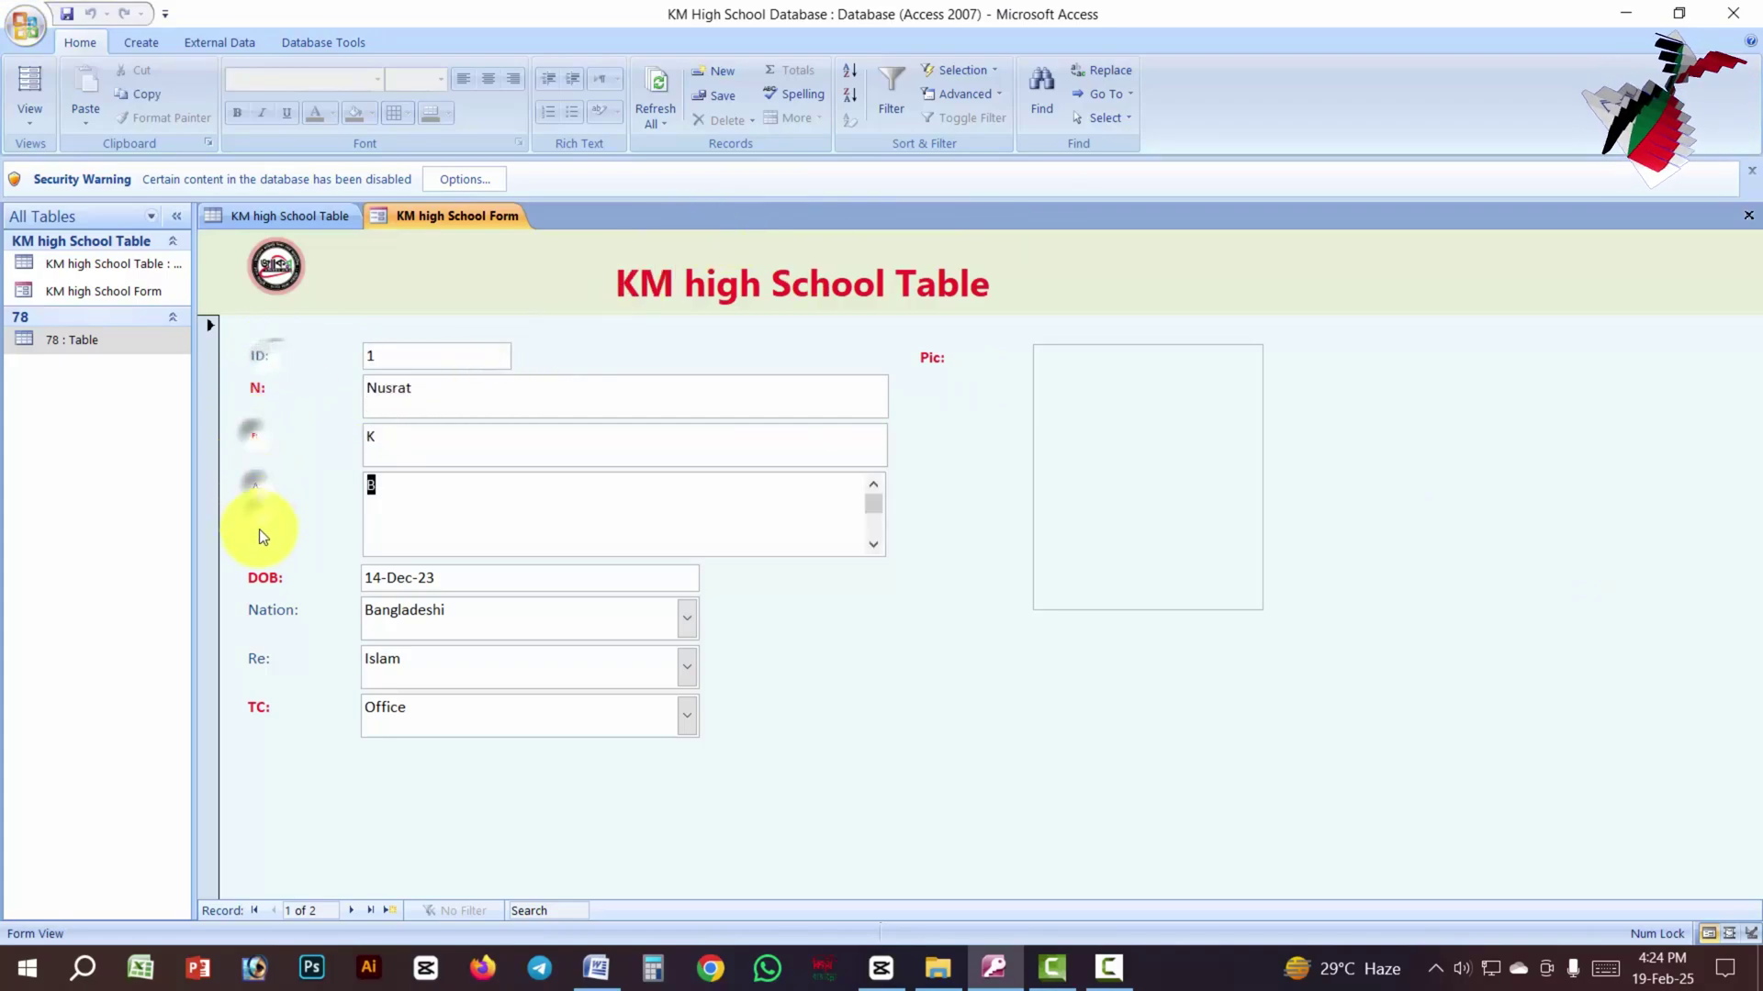
pyautogui.click(1120, 410)
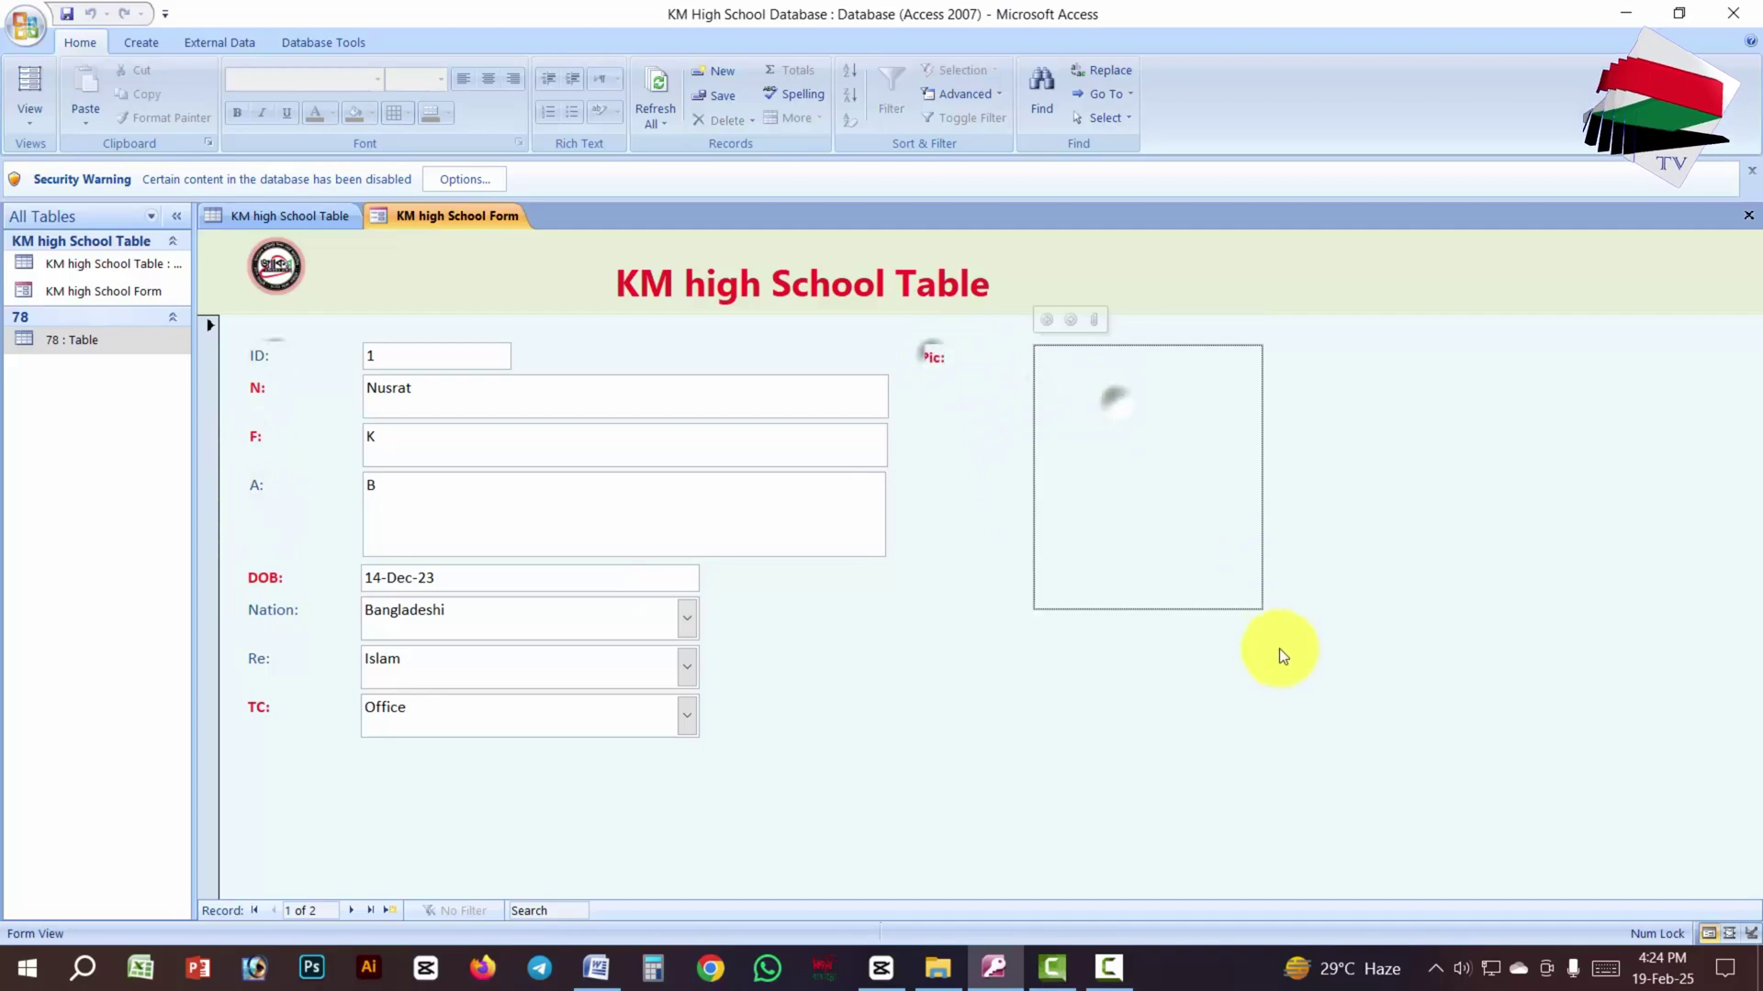
pyautogui.click(587, 517)
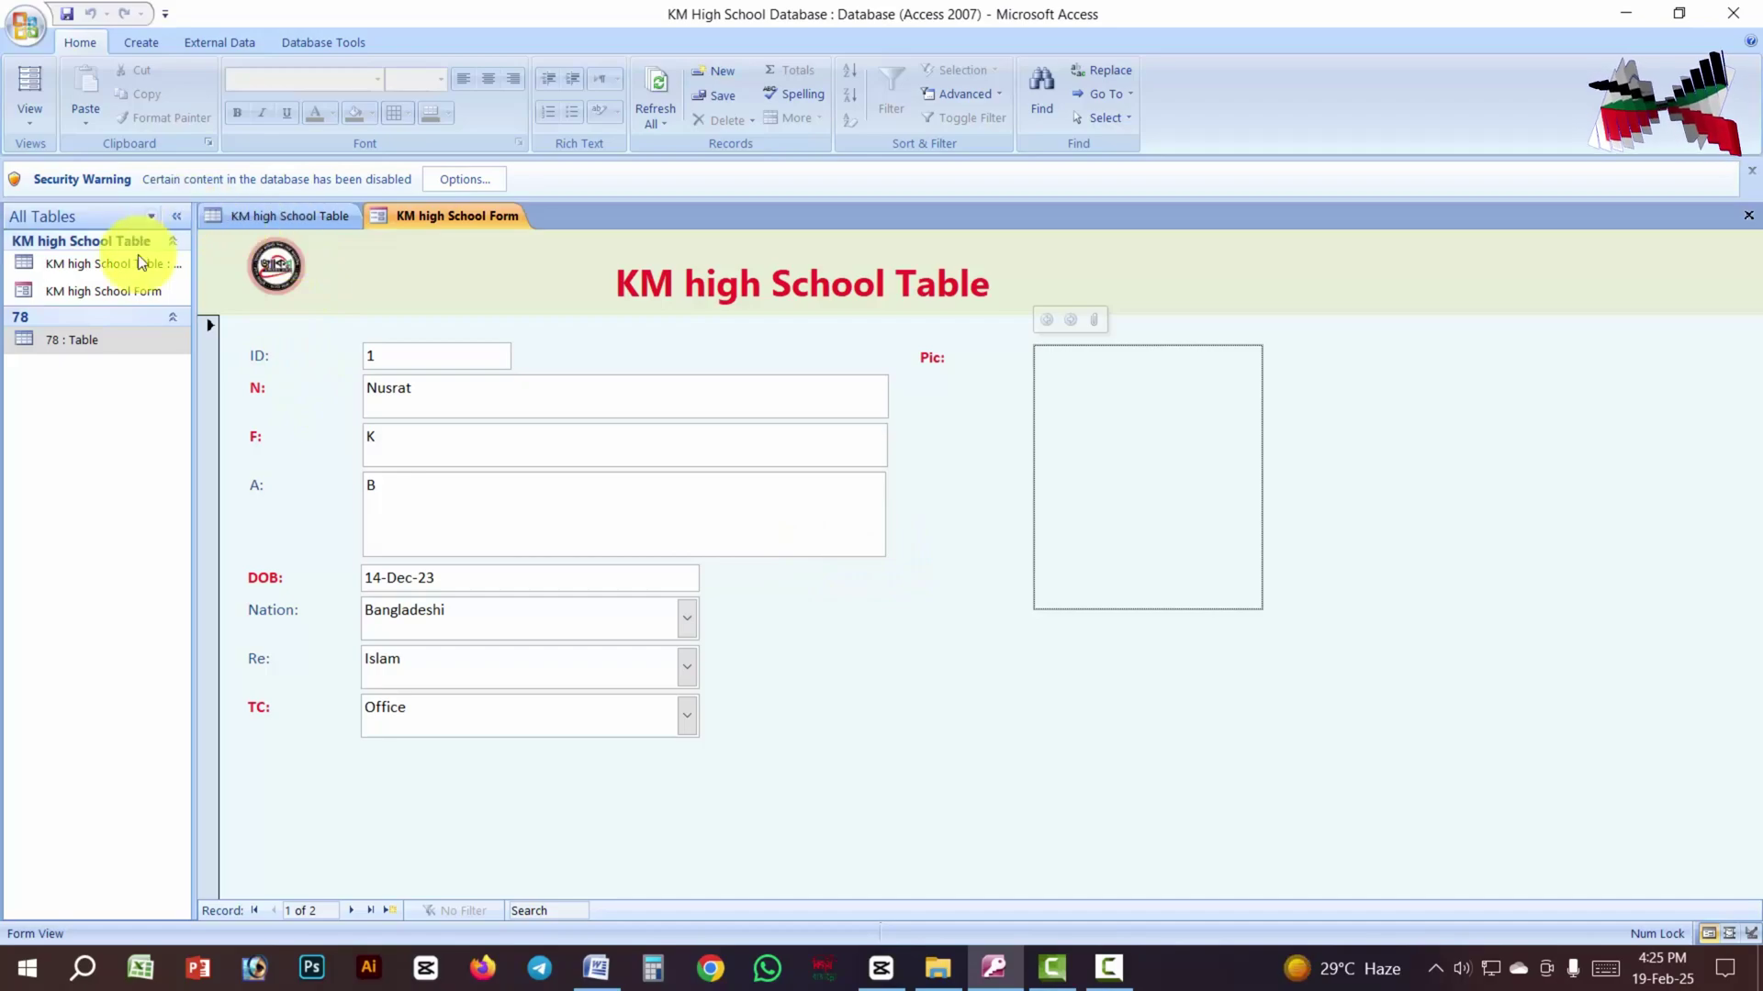
pyautogui.click(40, 117)
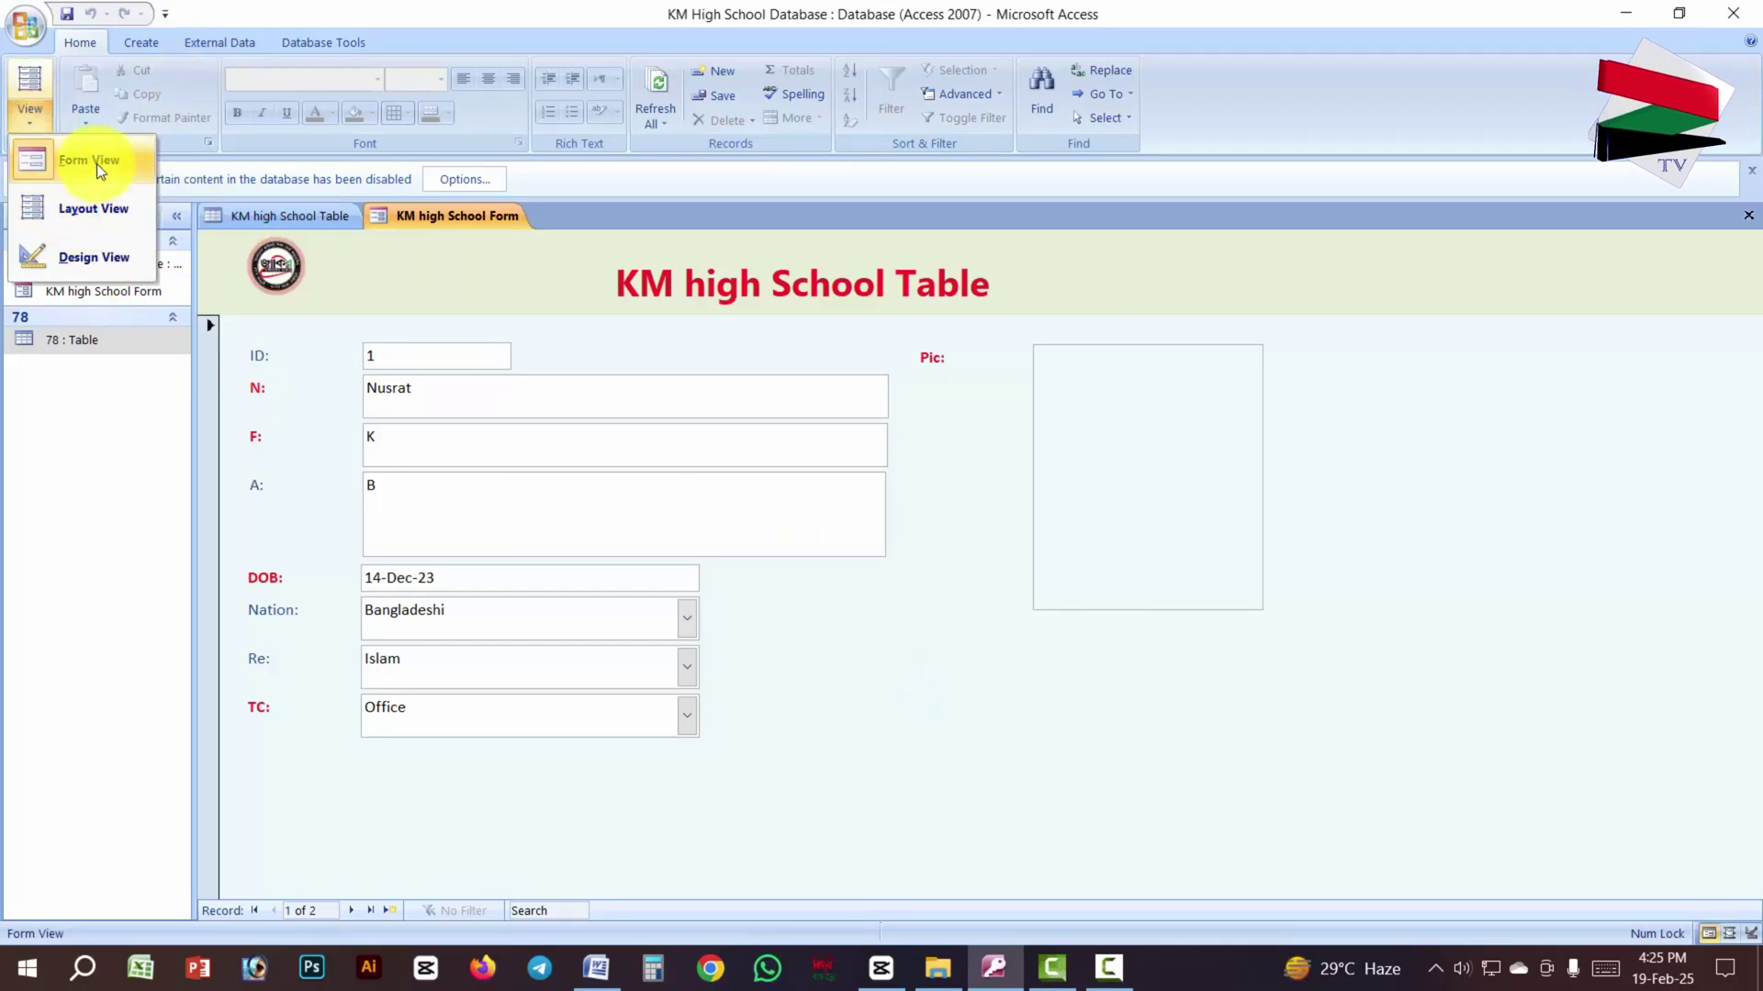
pyautogui.click(90, 245)
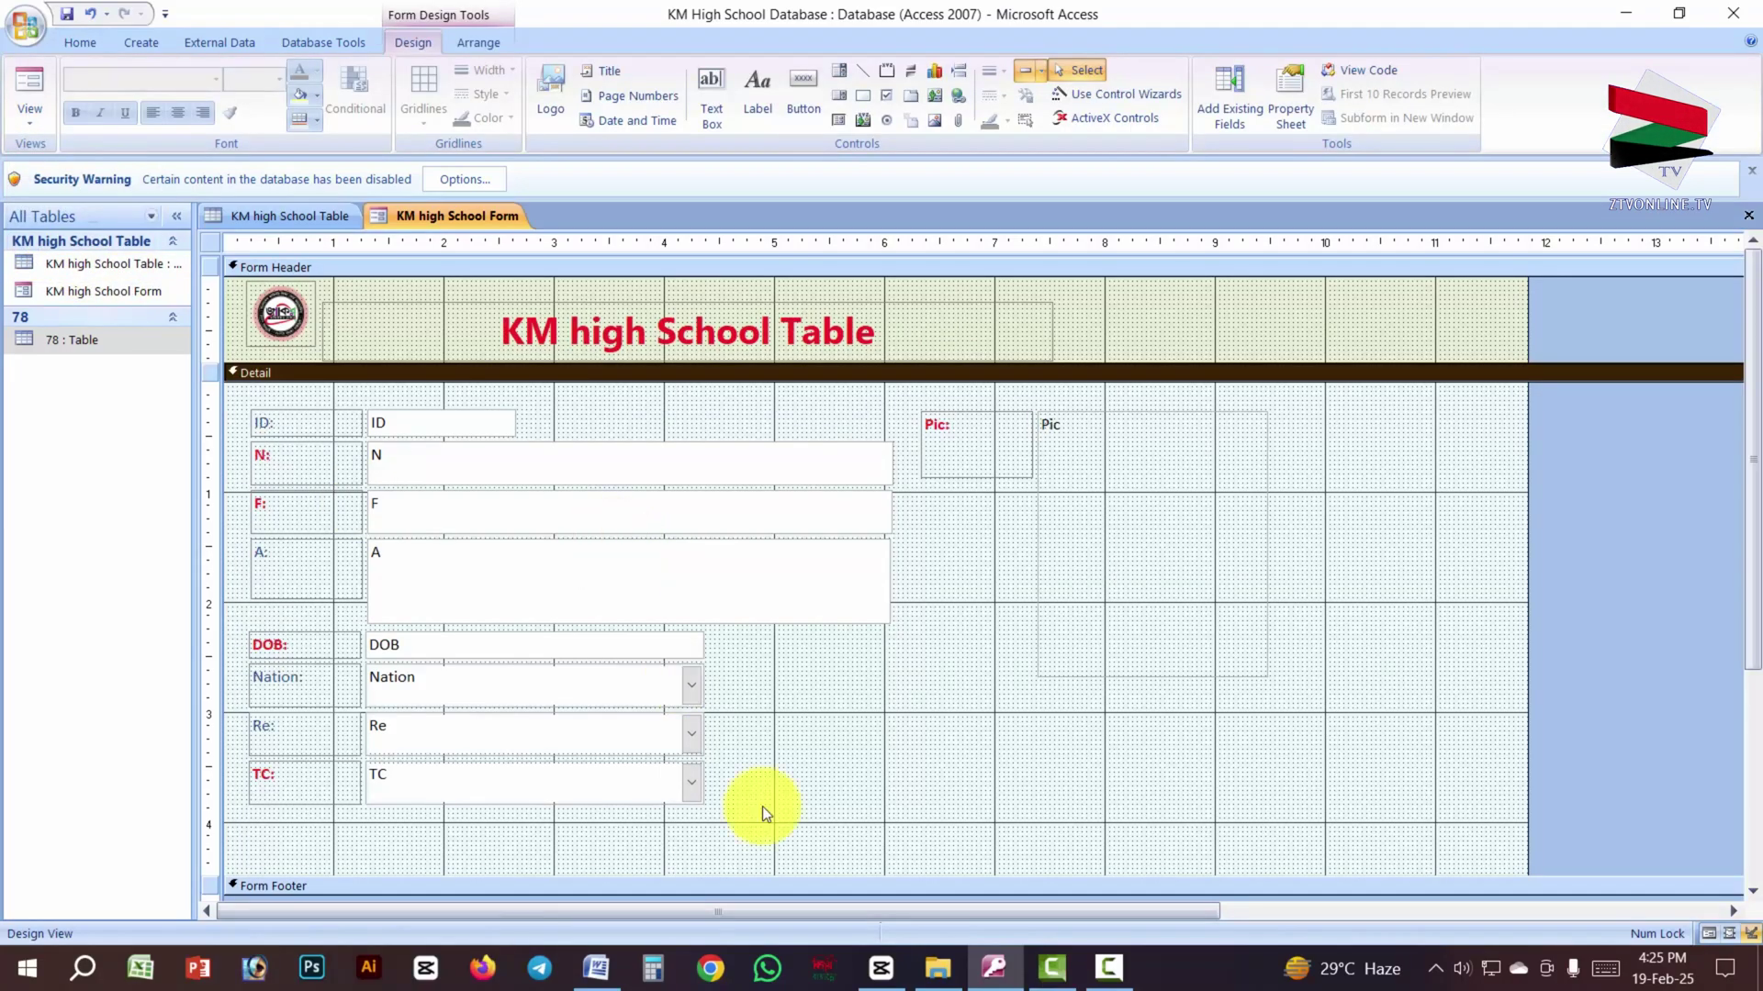
# Step: Switch to the Word document, highlight the "Create Button" item in the Access list, and return to the Access form
pyautogui.click(596, 968)
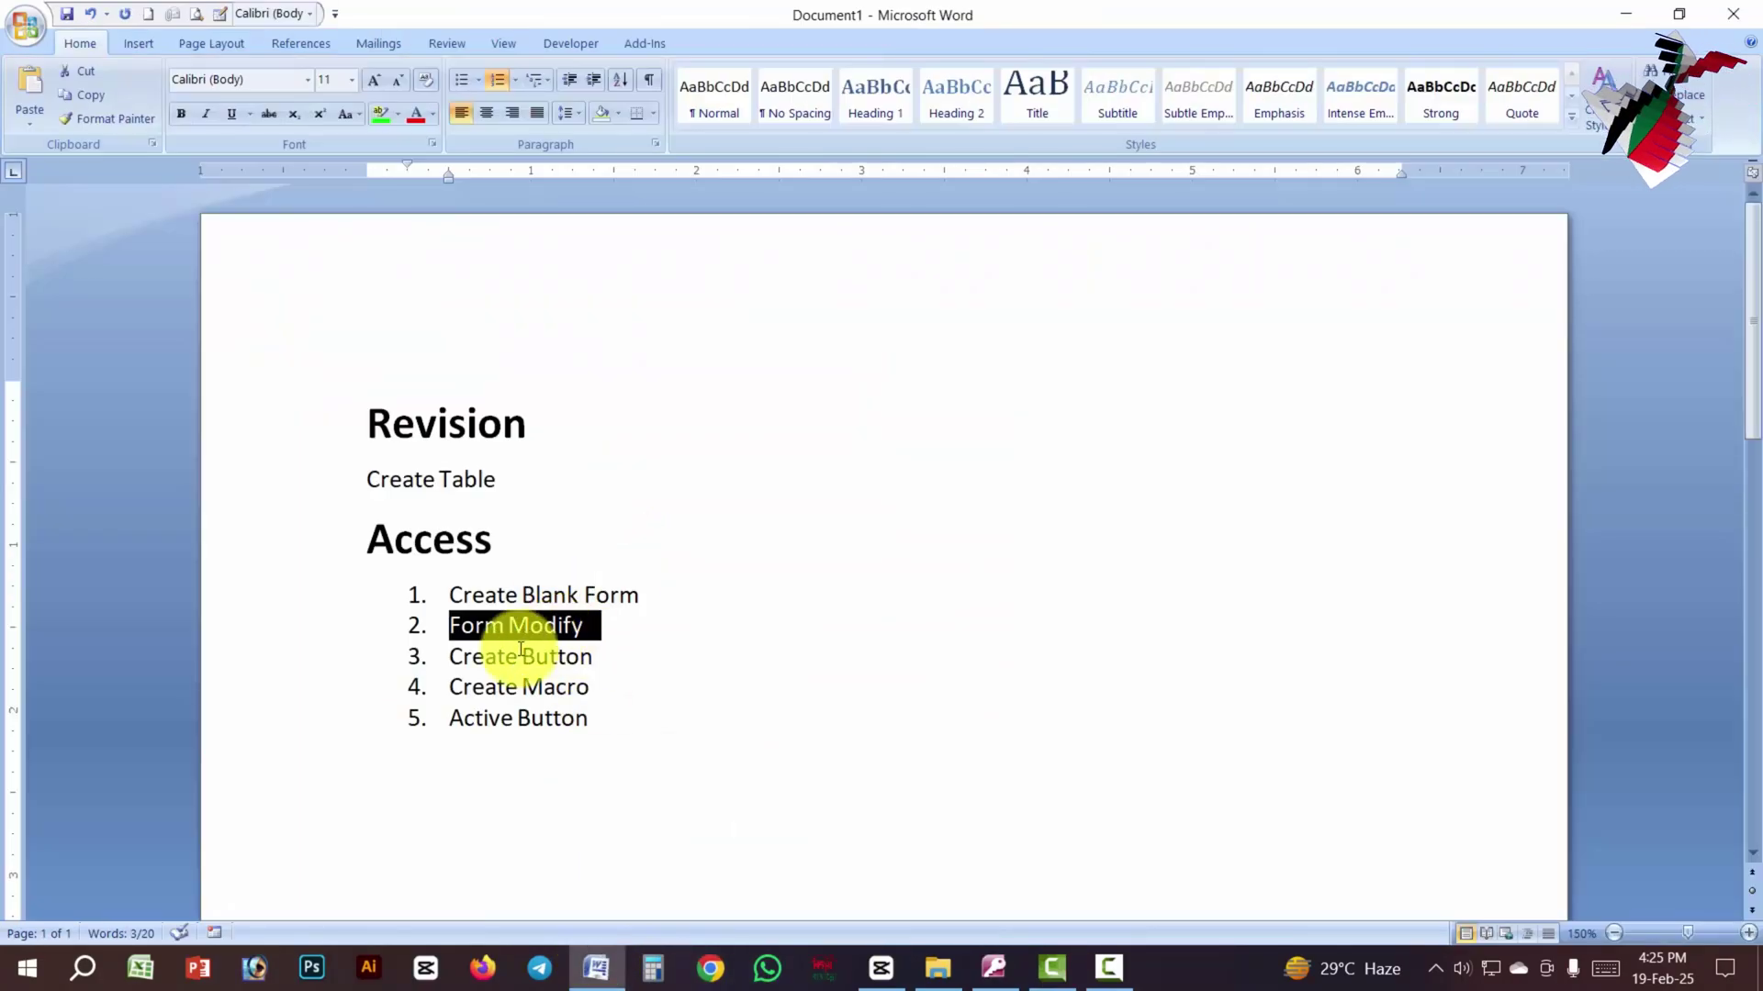
pyautogui.tripleClick(597, 656)
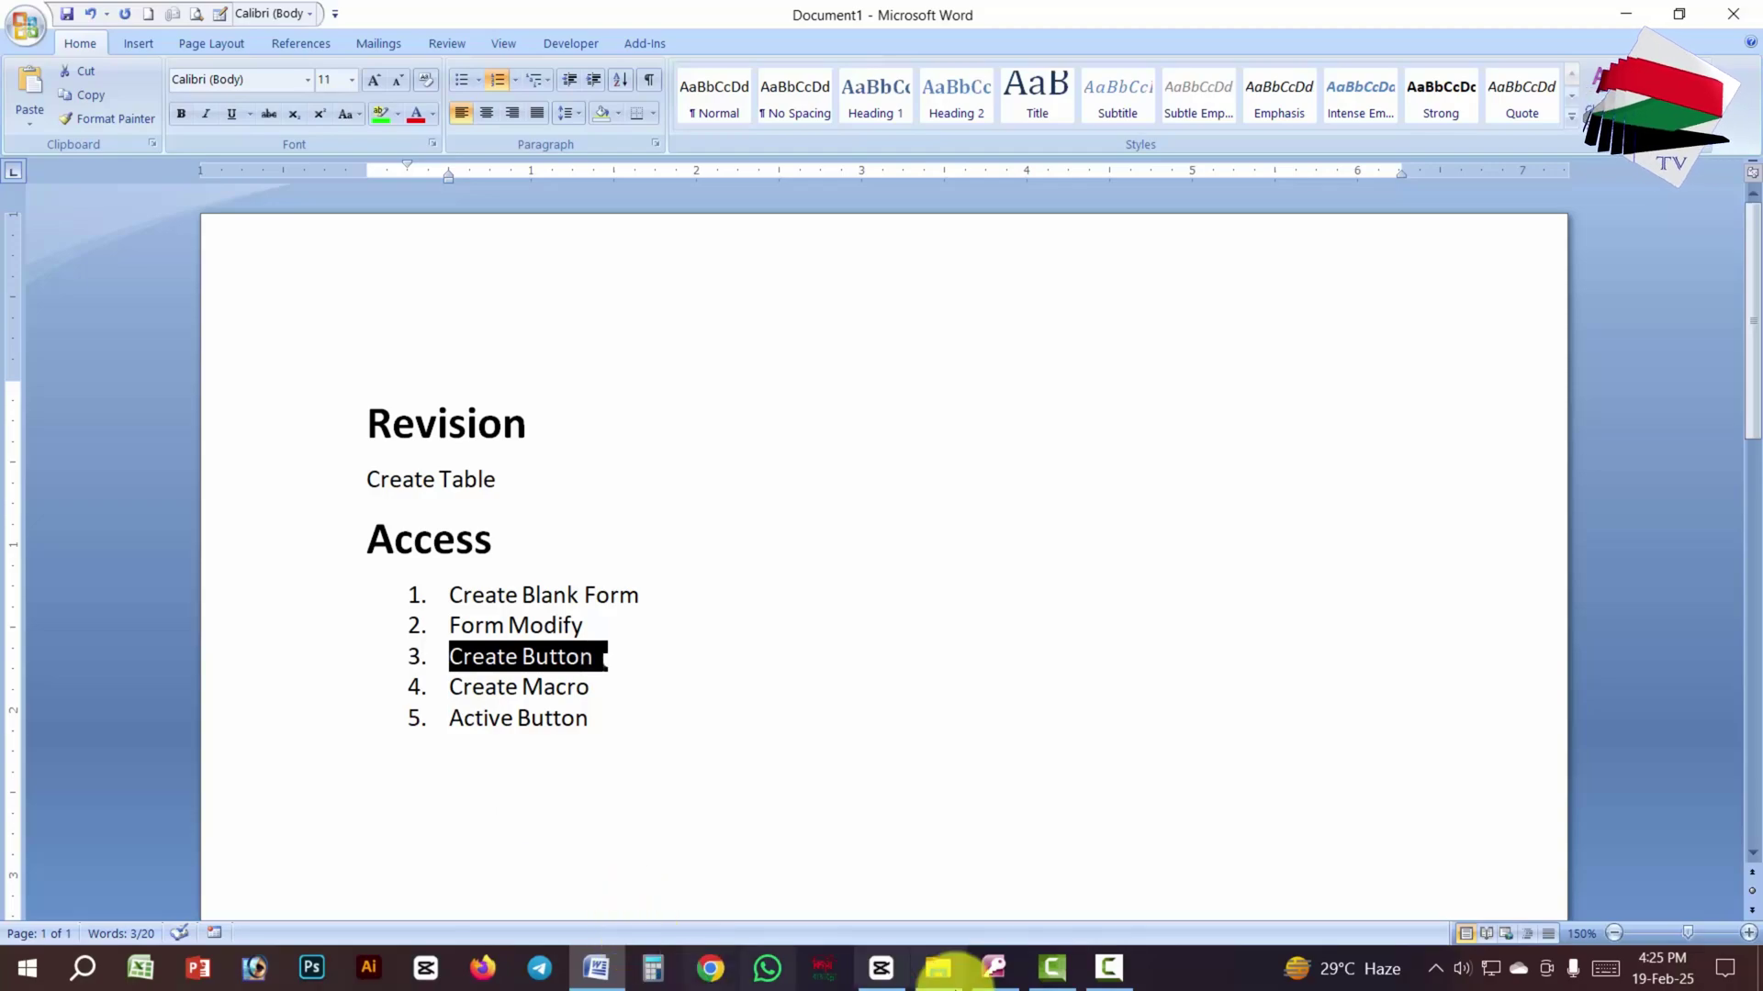
pyautogui.click(994, 967)
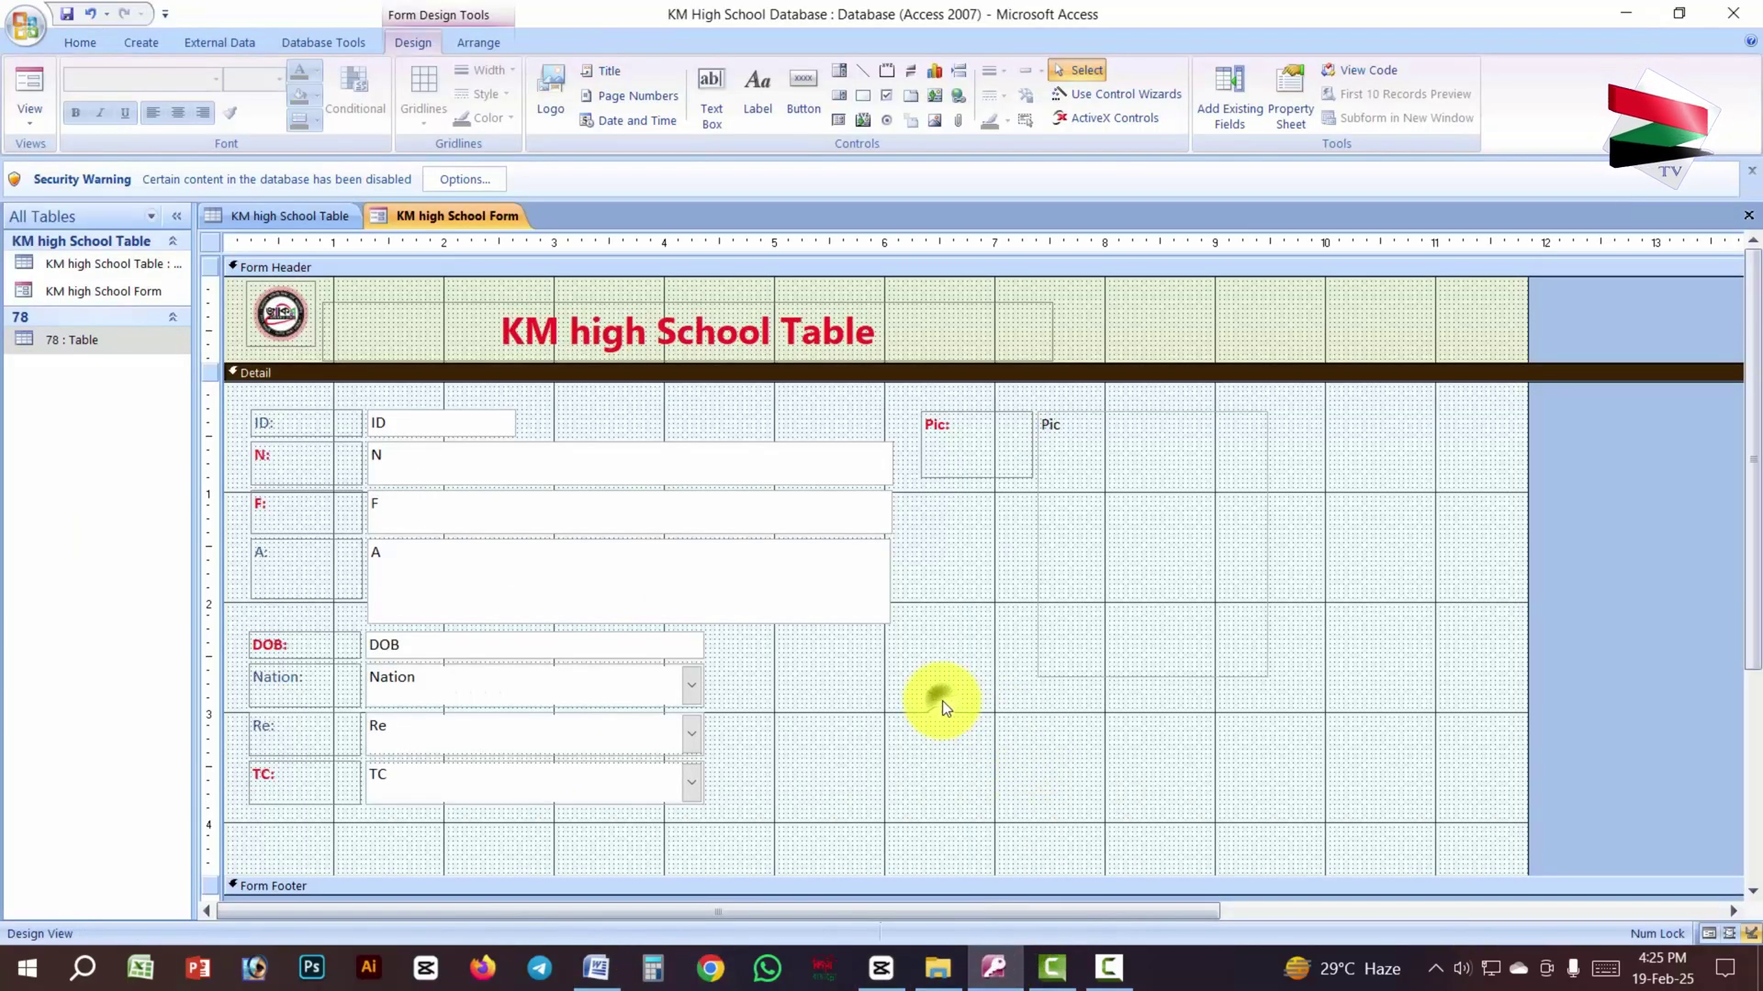
pyautogui.click(28, 135)
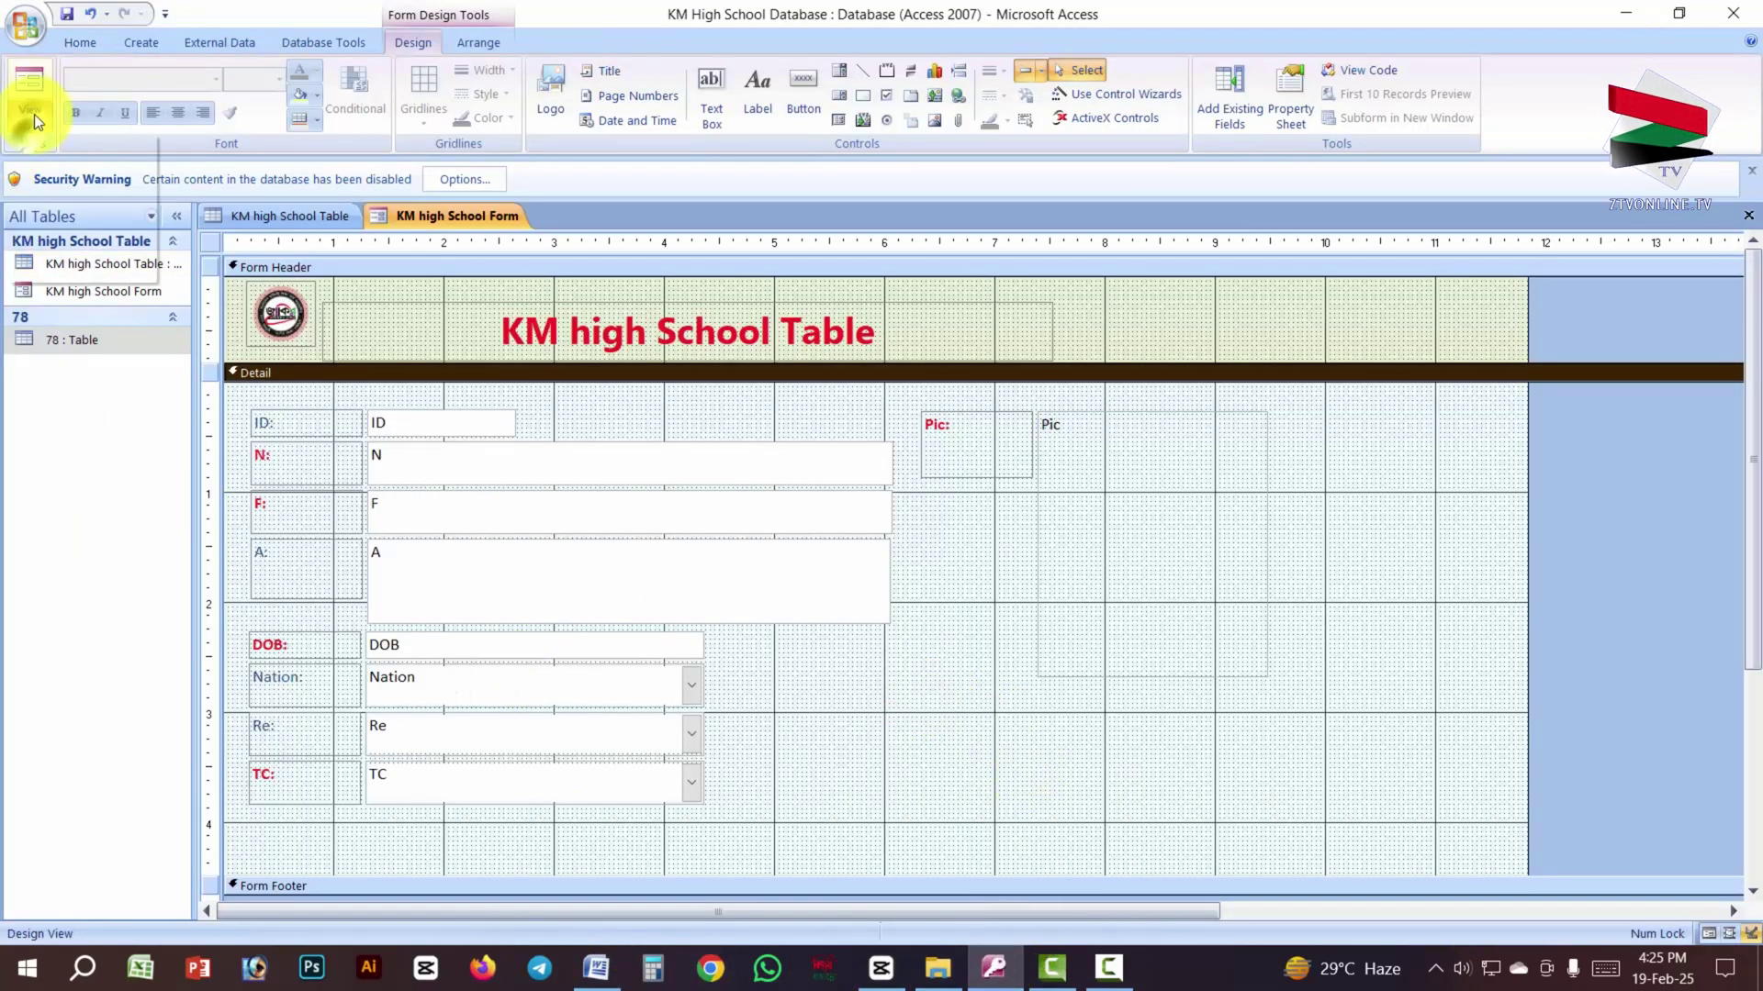
pyautogui.click(64, 252)
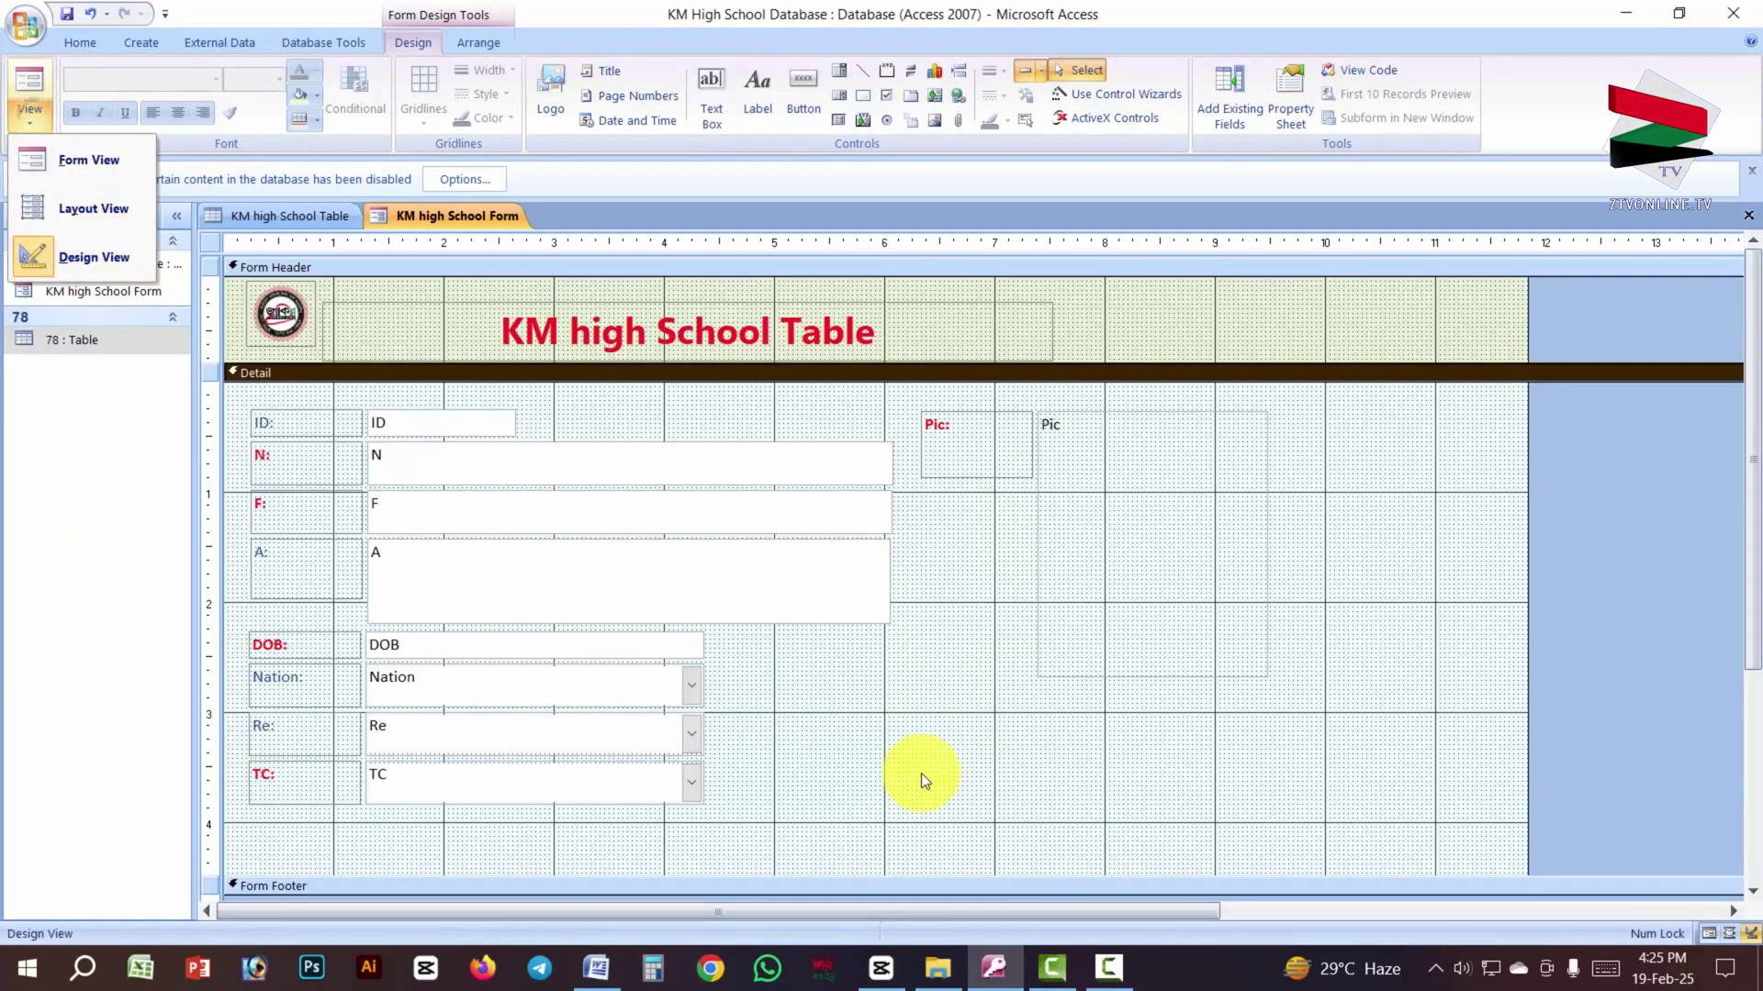
pyautogui.click(725, 516)
pyautogui.click(861, 643)
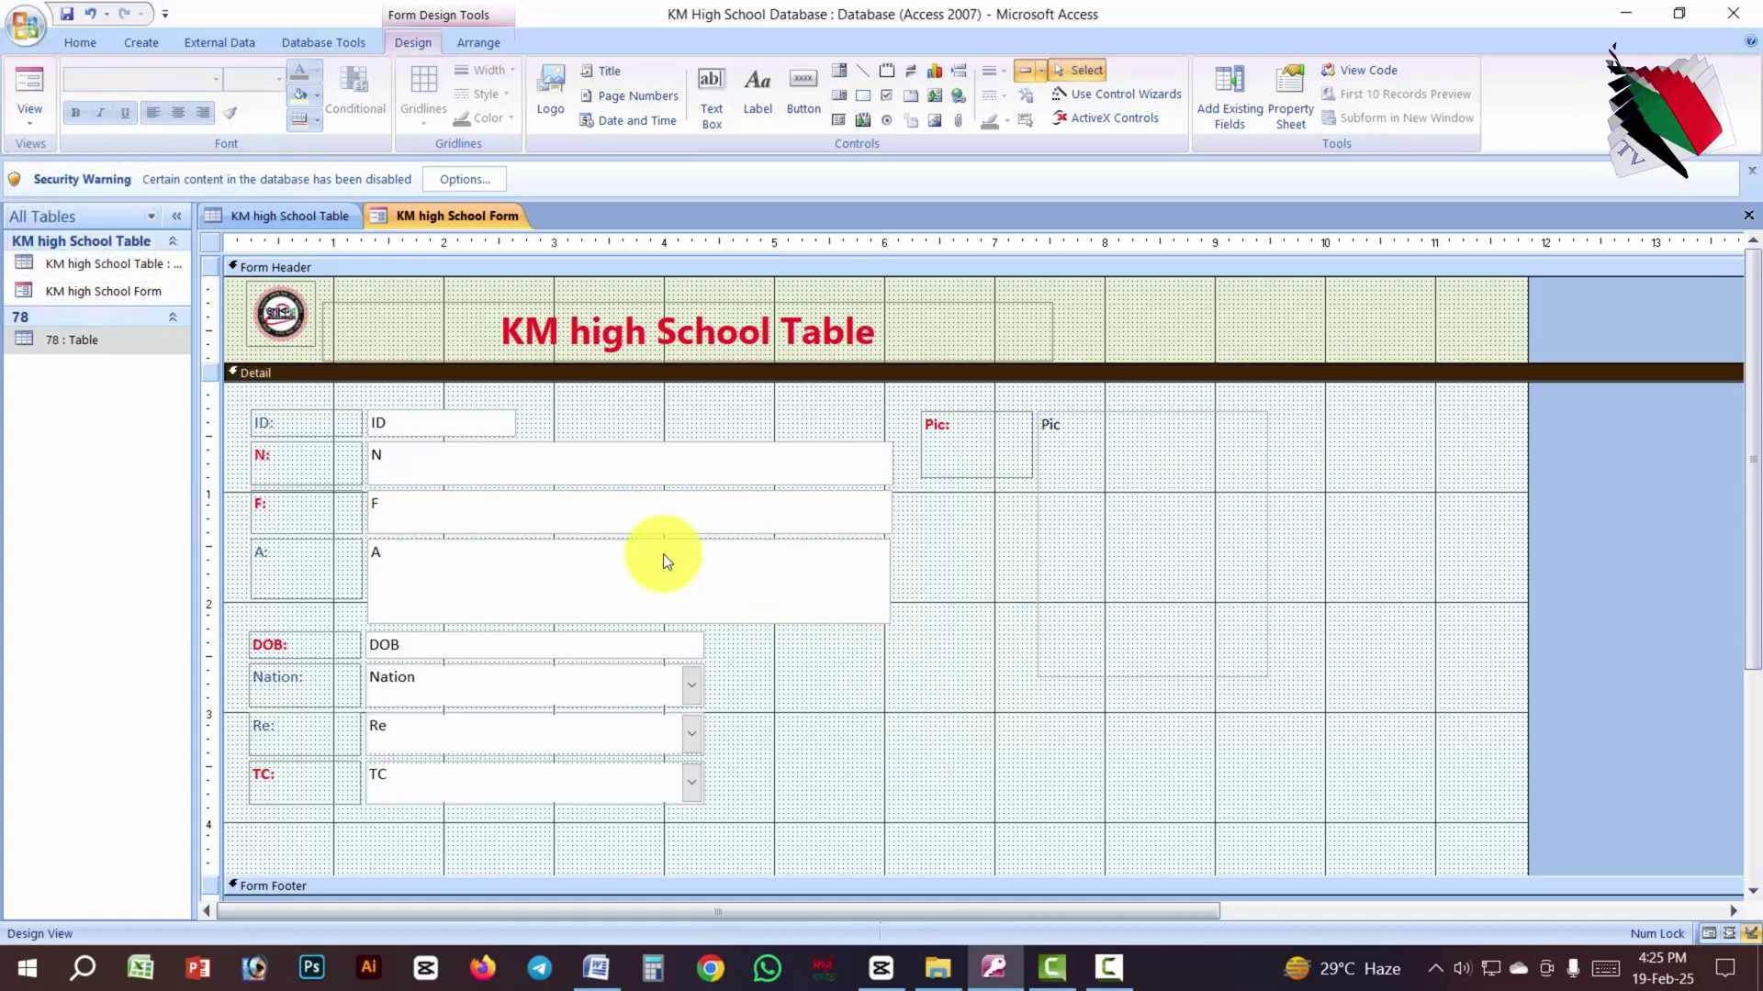
# Step: Add two command buttons, one above the other, in the Detail section beside the Re and TC fields
pyautogui.click(811, 88)
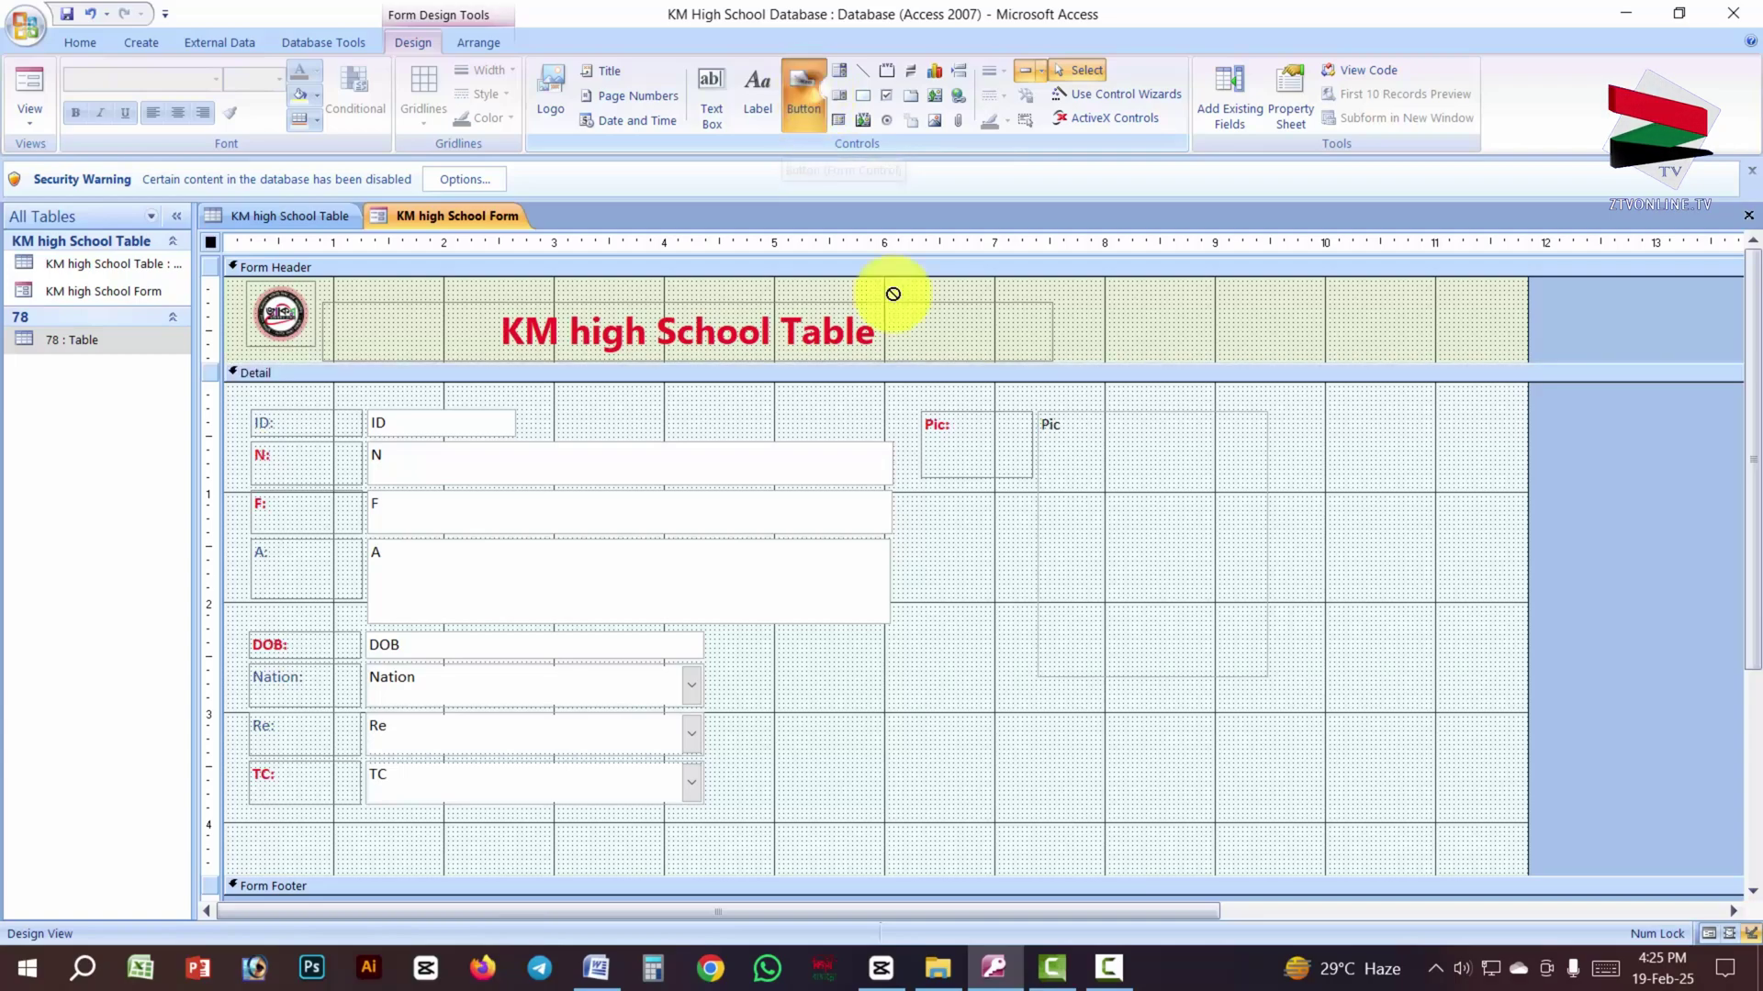
pyautogui.click(840, 725)
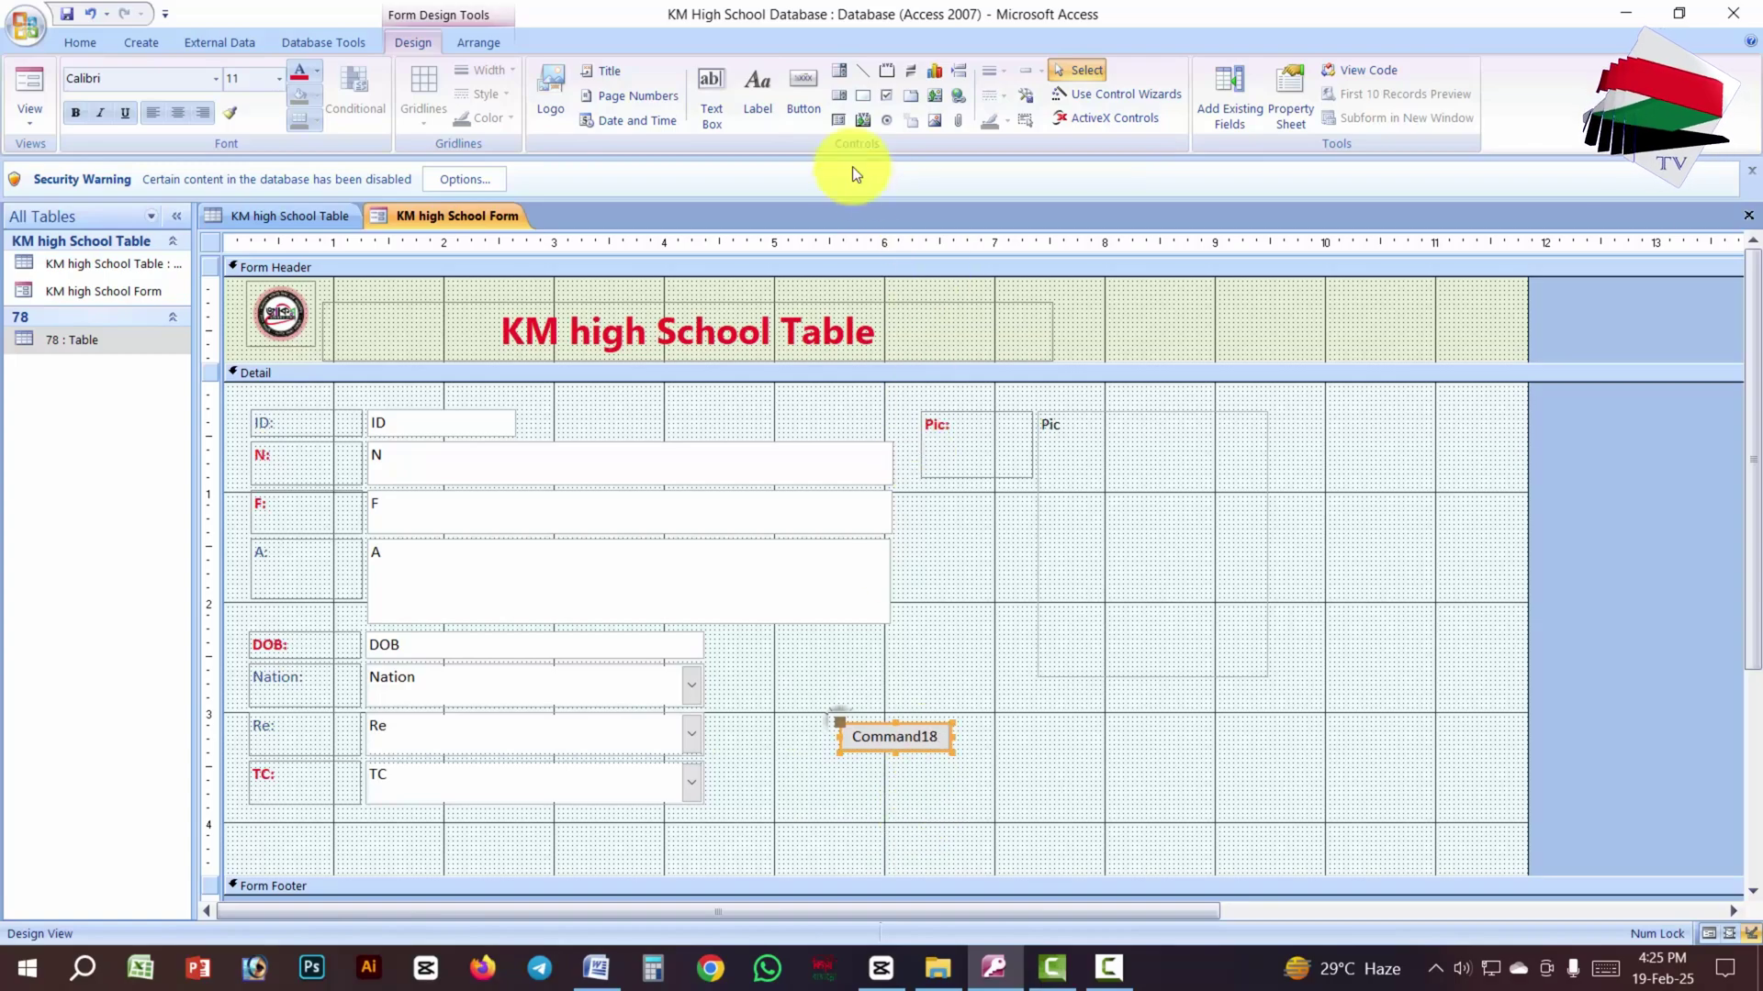
pyautogui.click(810, 84)
pyautogui.click(845, 772)
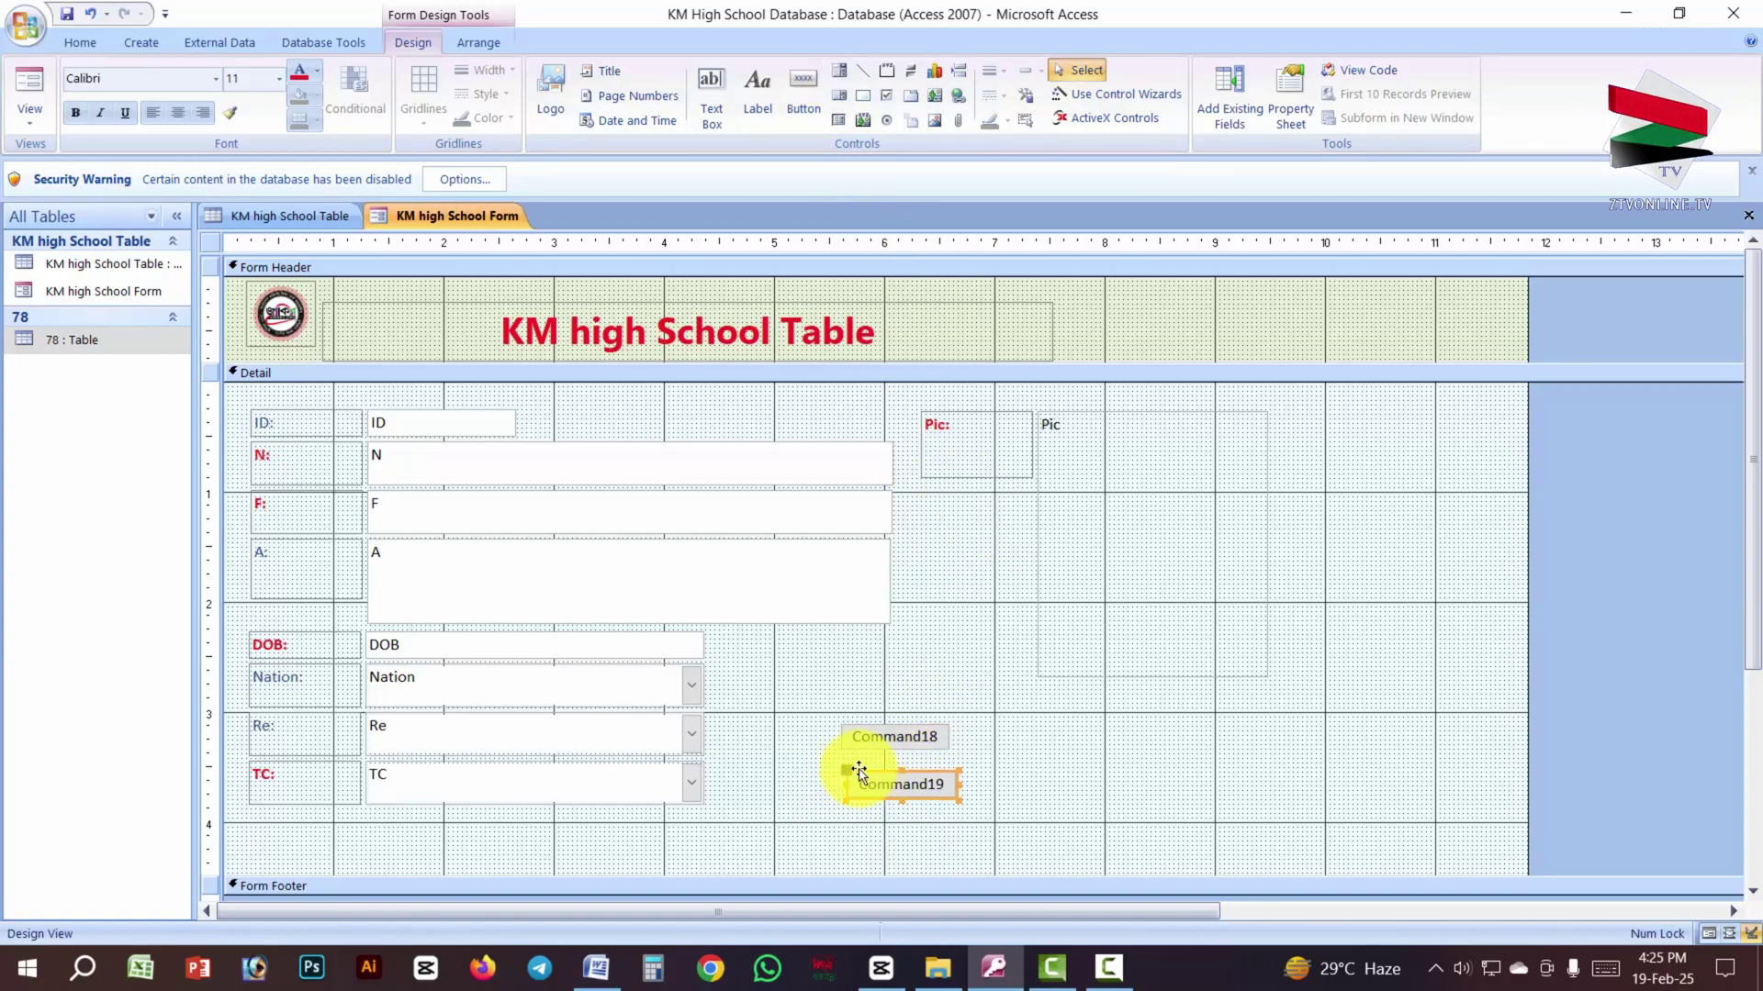
pyautogui.click(1098, 967)
pyautogui.click(1671, 872)
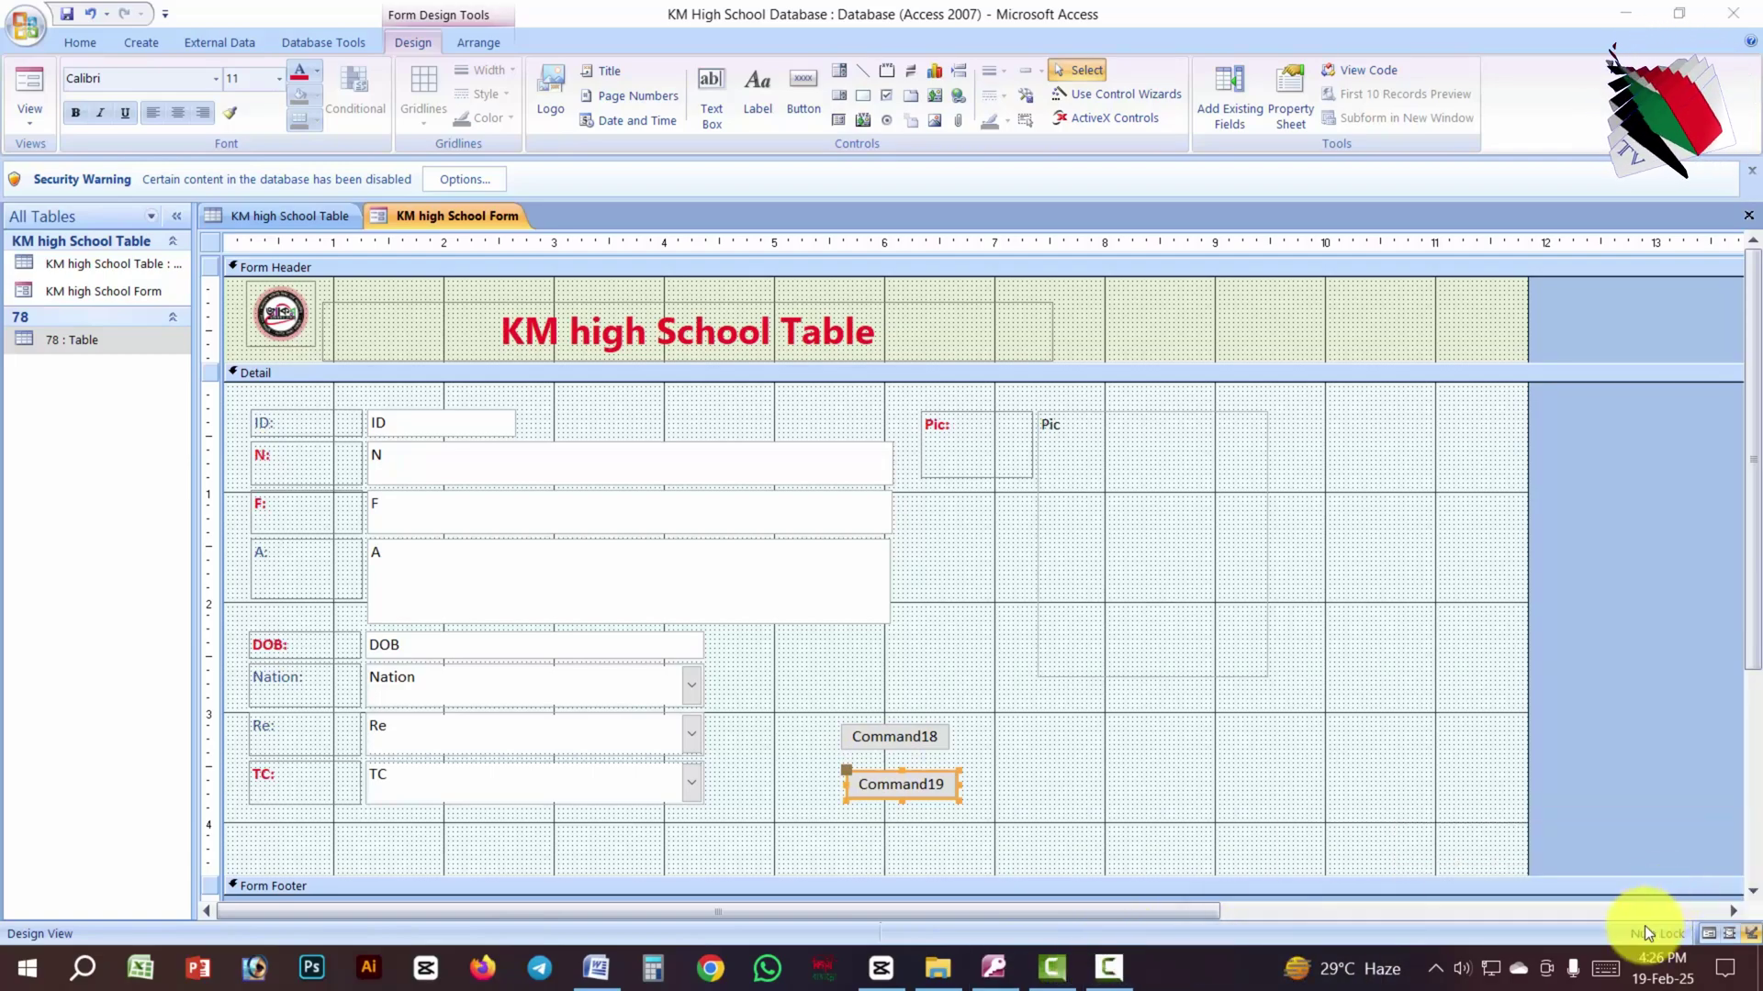
# Step: Change the caption of the upper command button to "Exit"
pyautogui.click(928, 740)
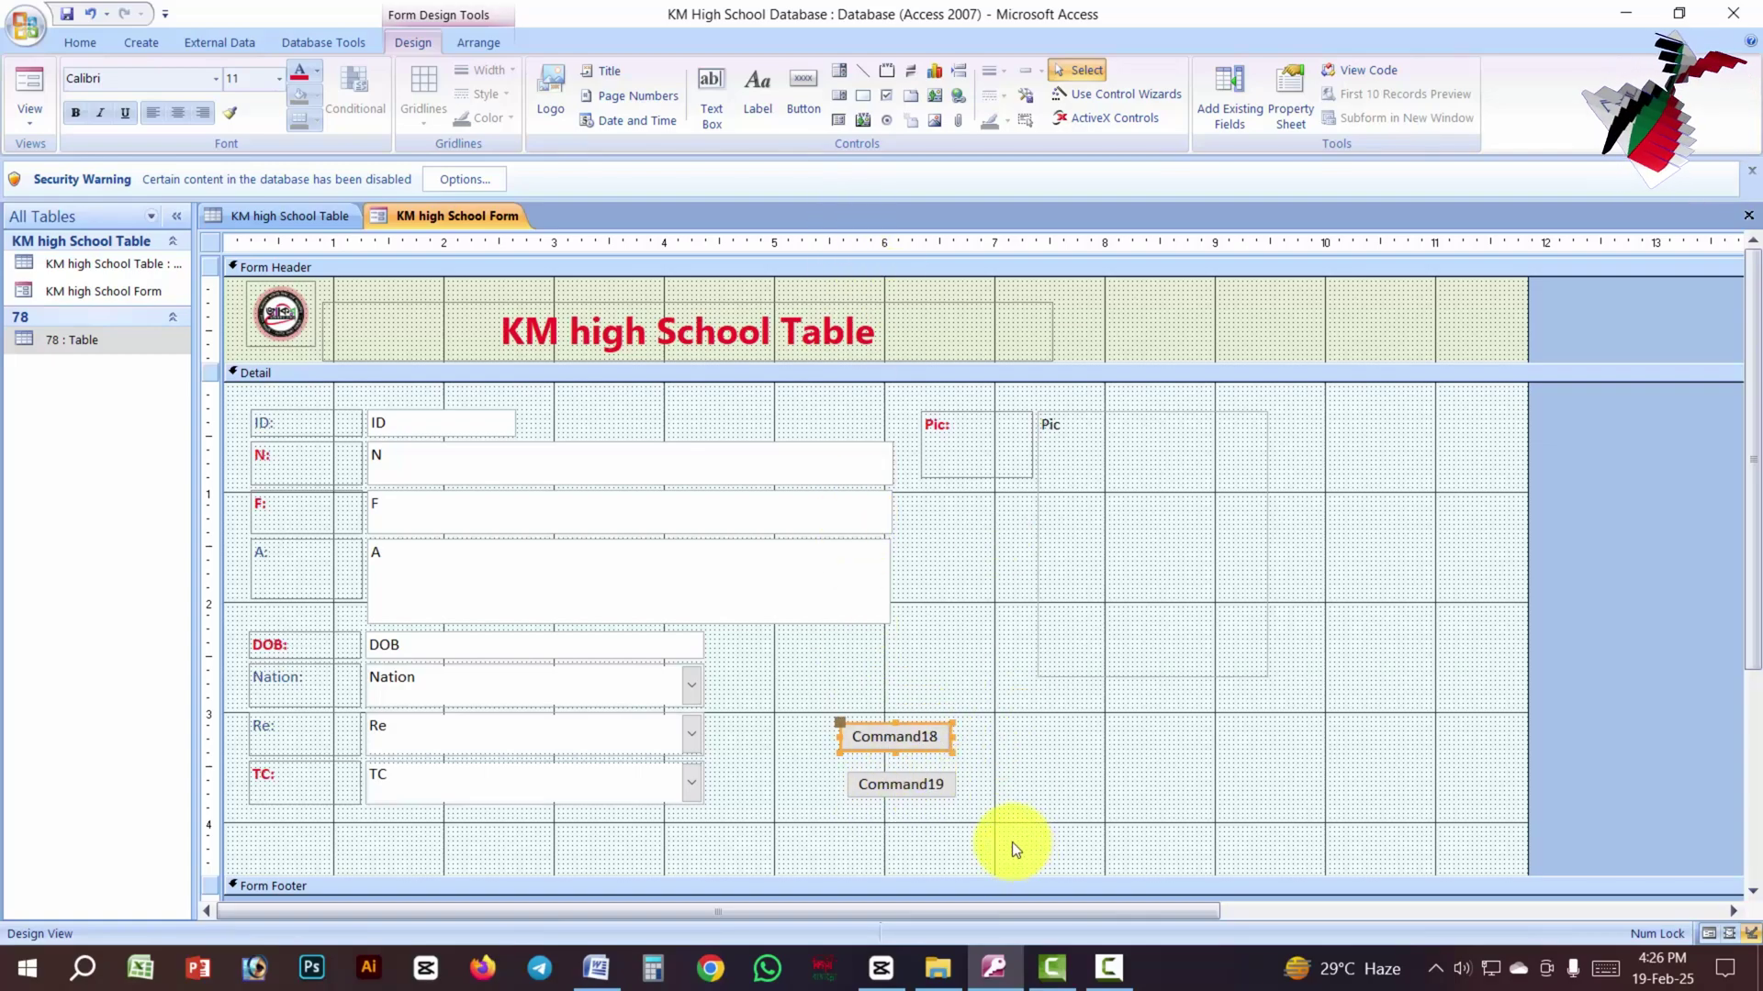
pyautogui.doubleClick(945, 740)
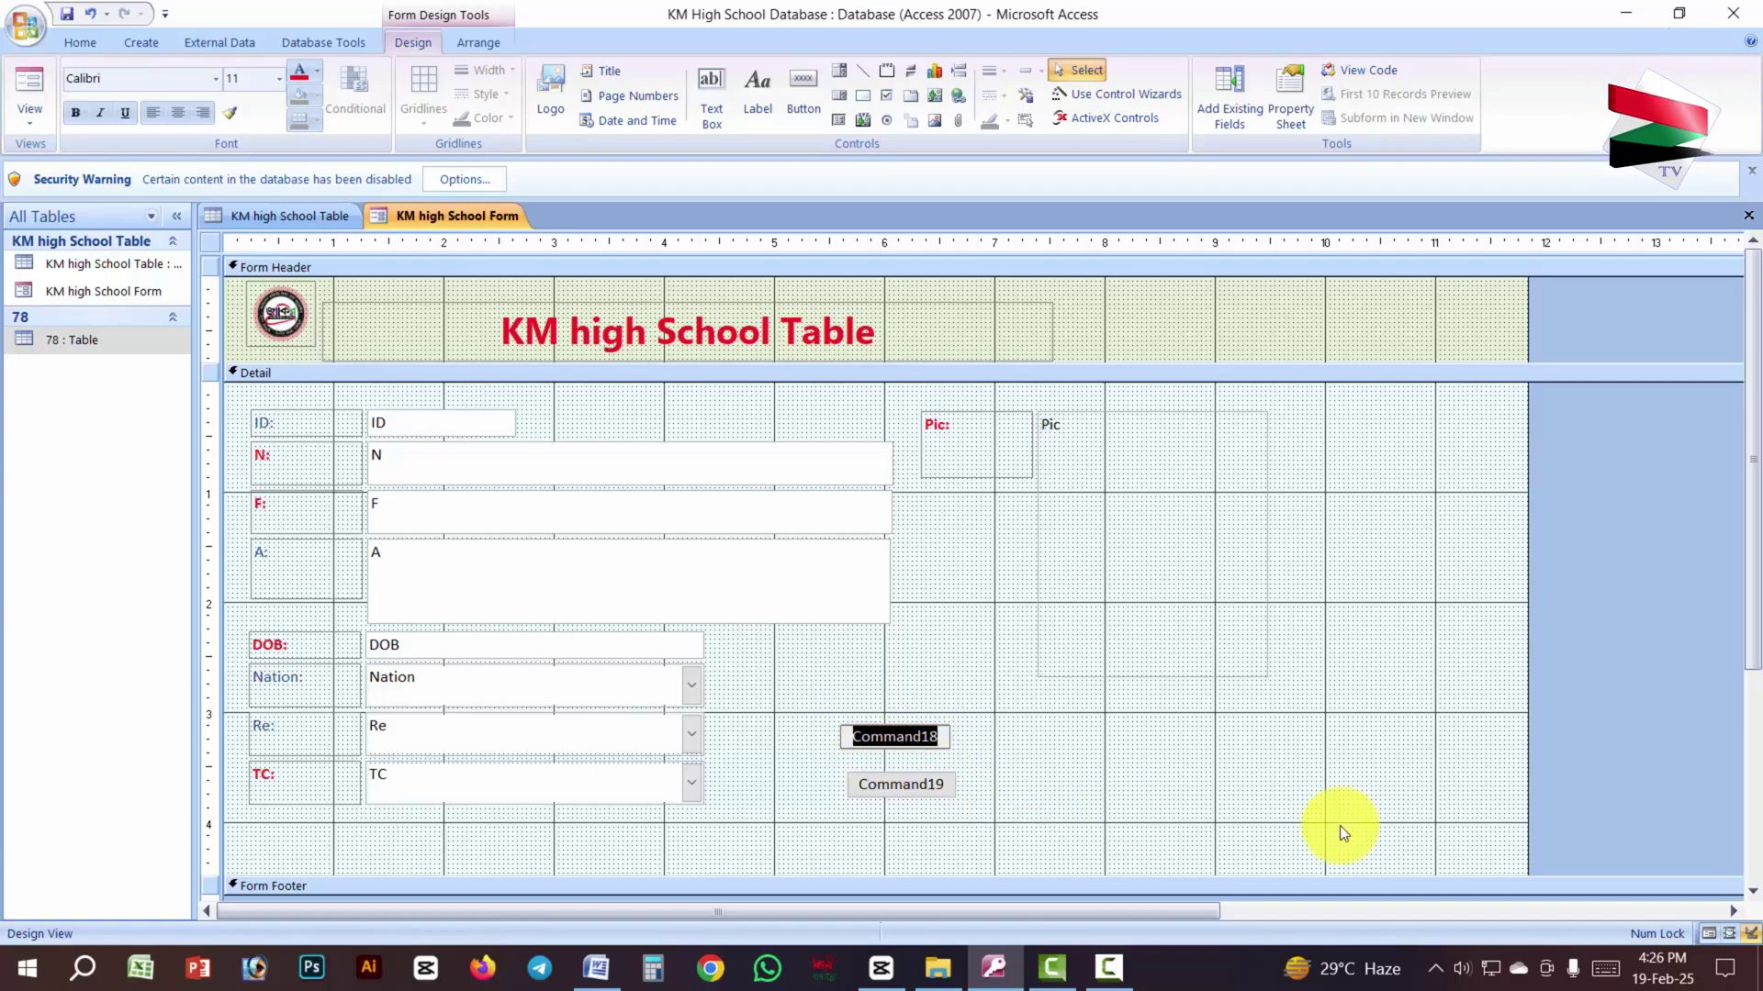
pyautogui.write('Exit')
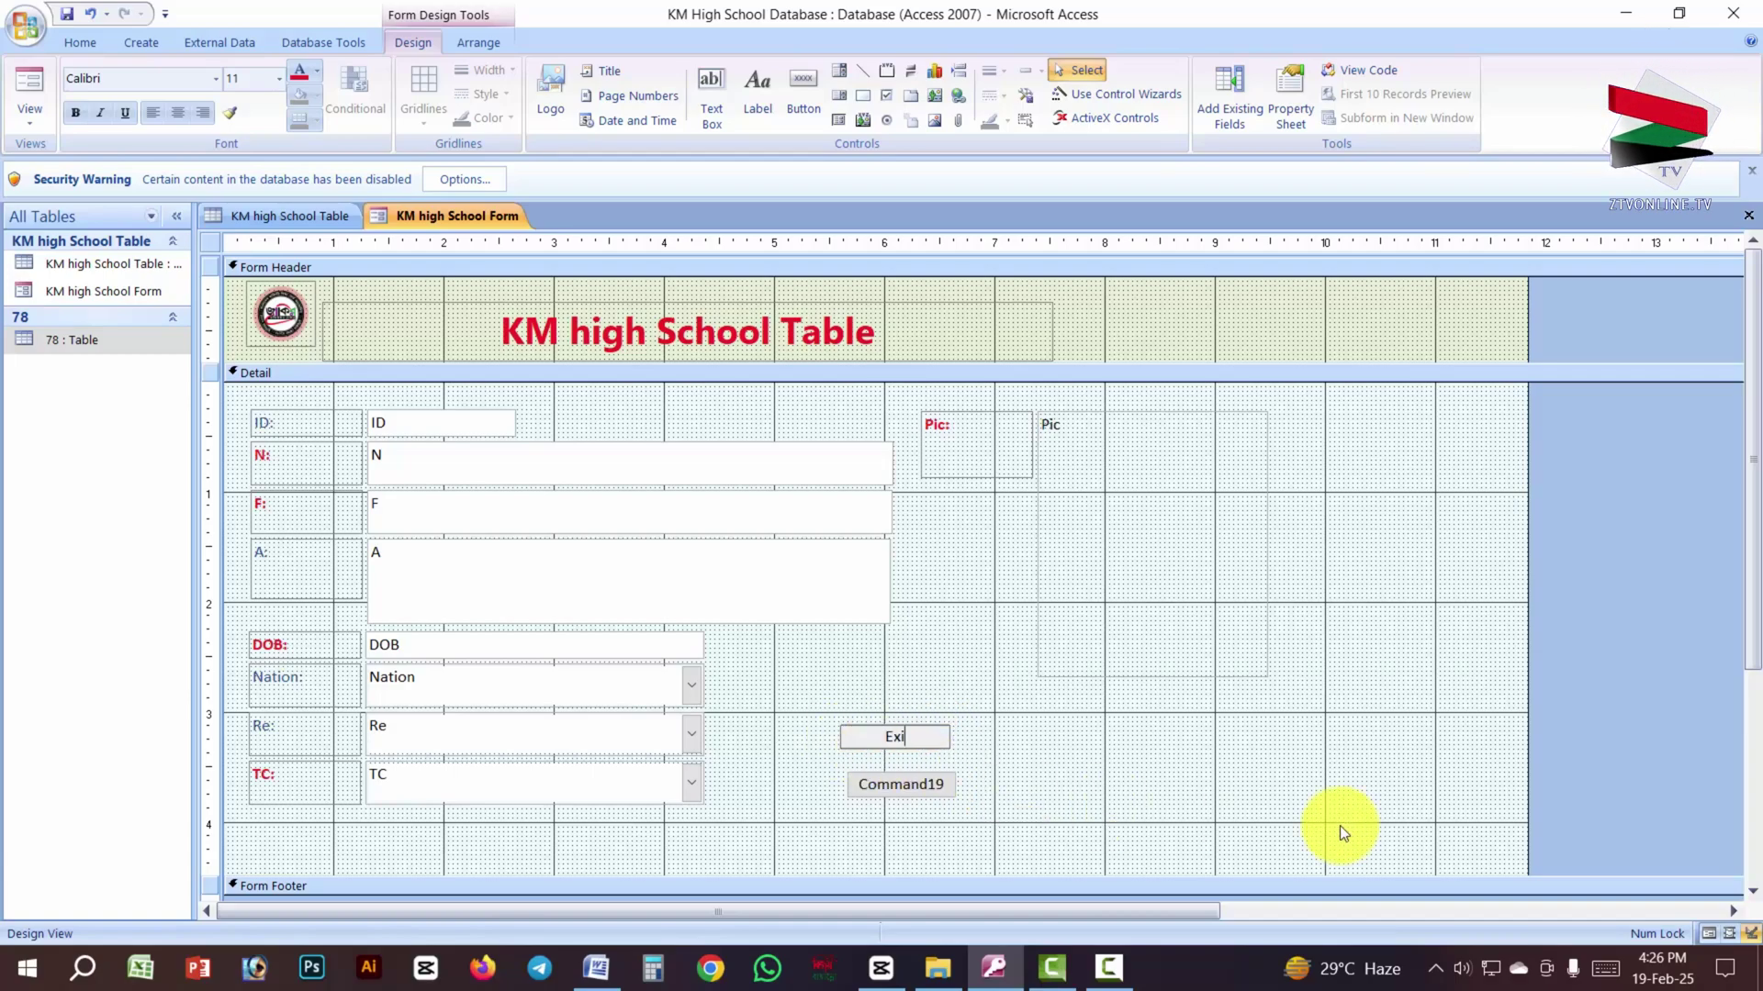
pyautogui.click(1150, 804)
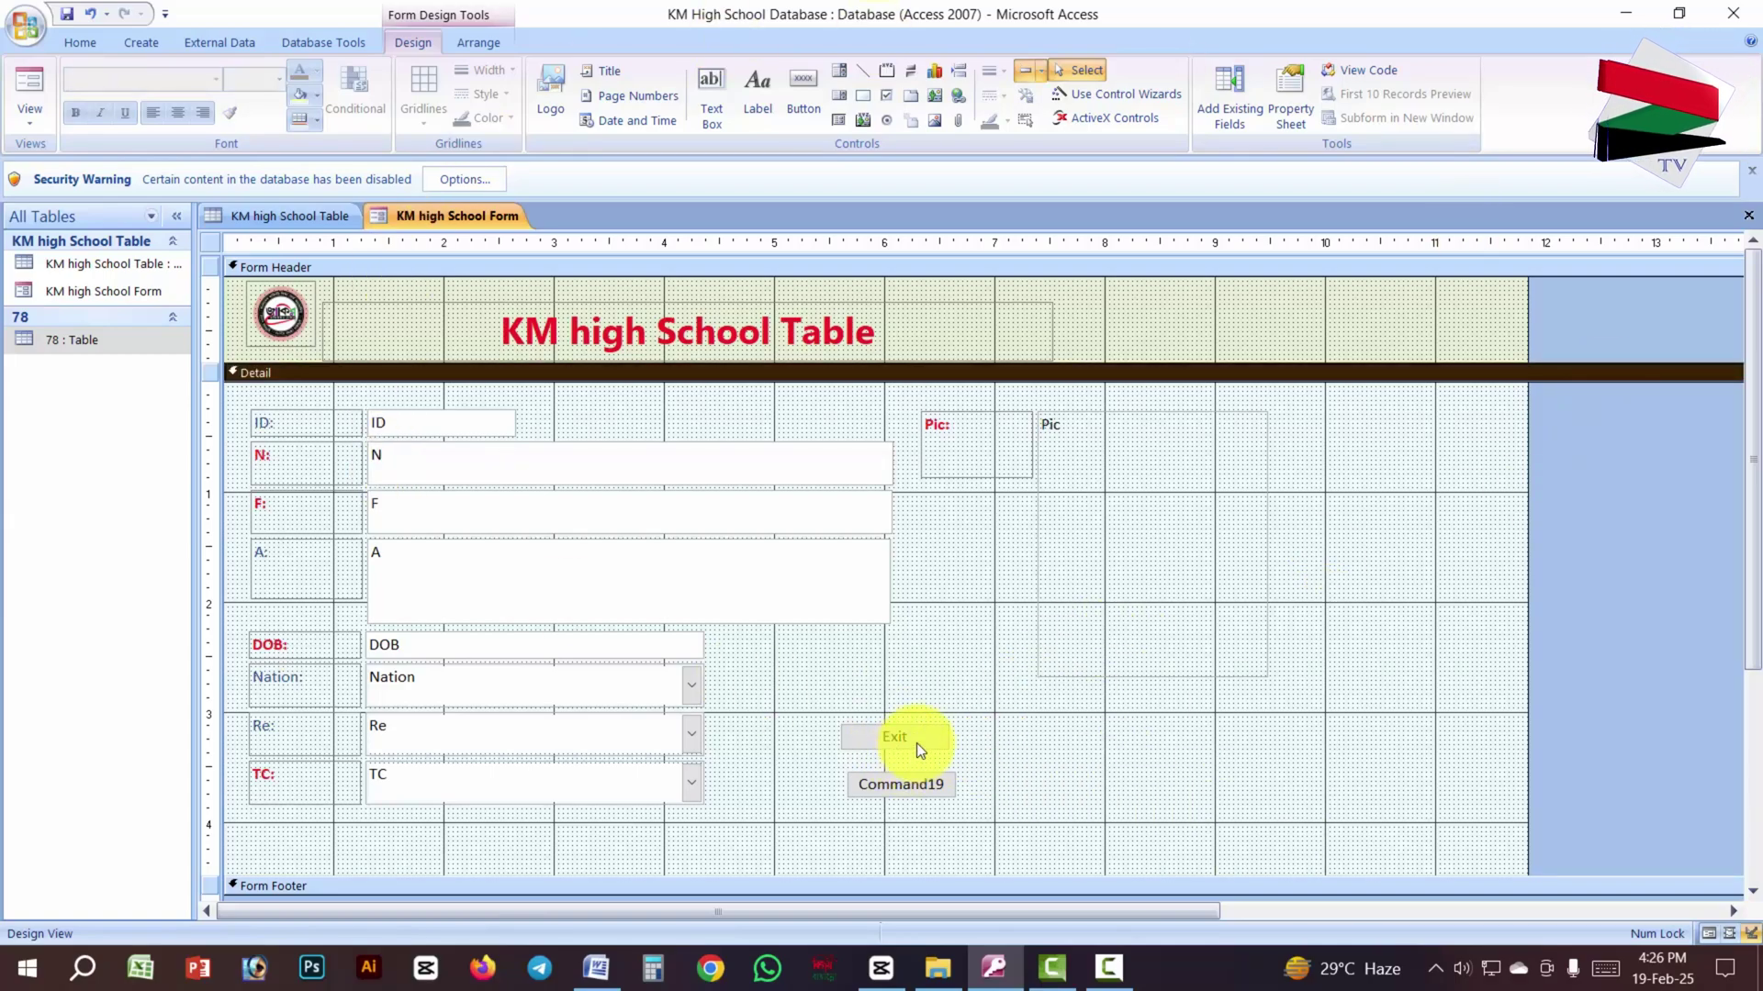
# Step: Change the caption of the lower command button to "Message"
pyautogui.click(923, 779)
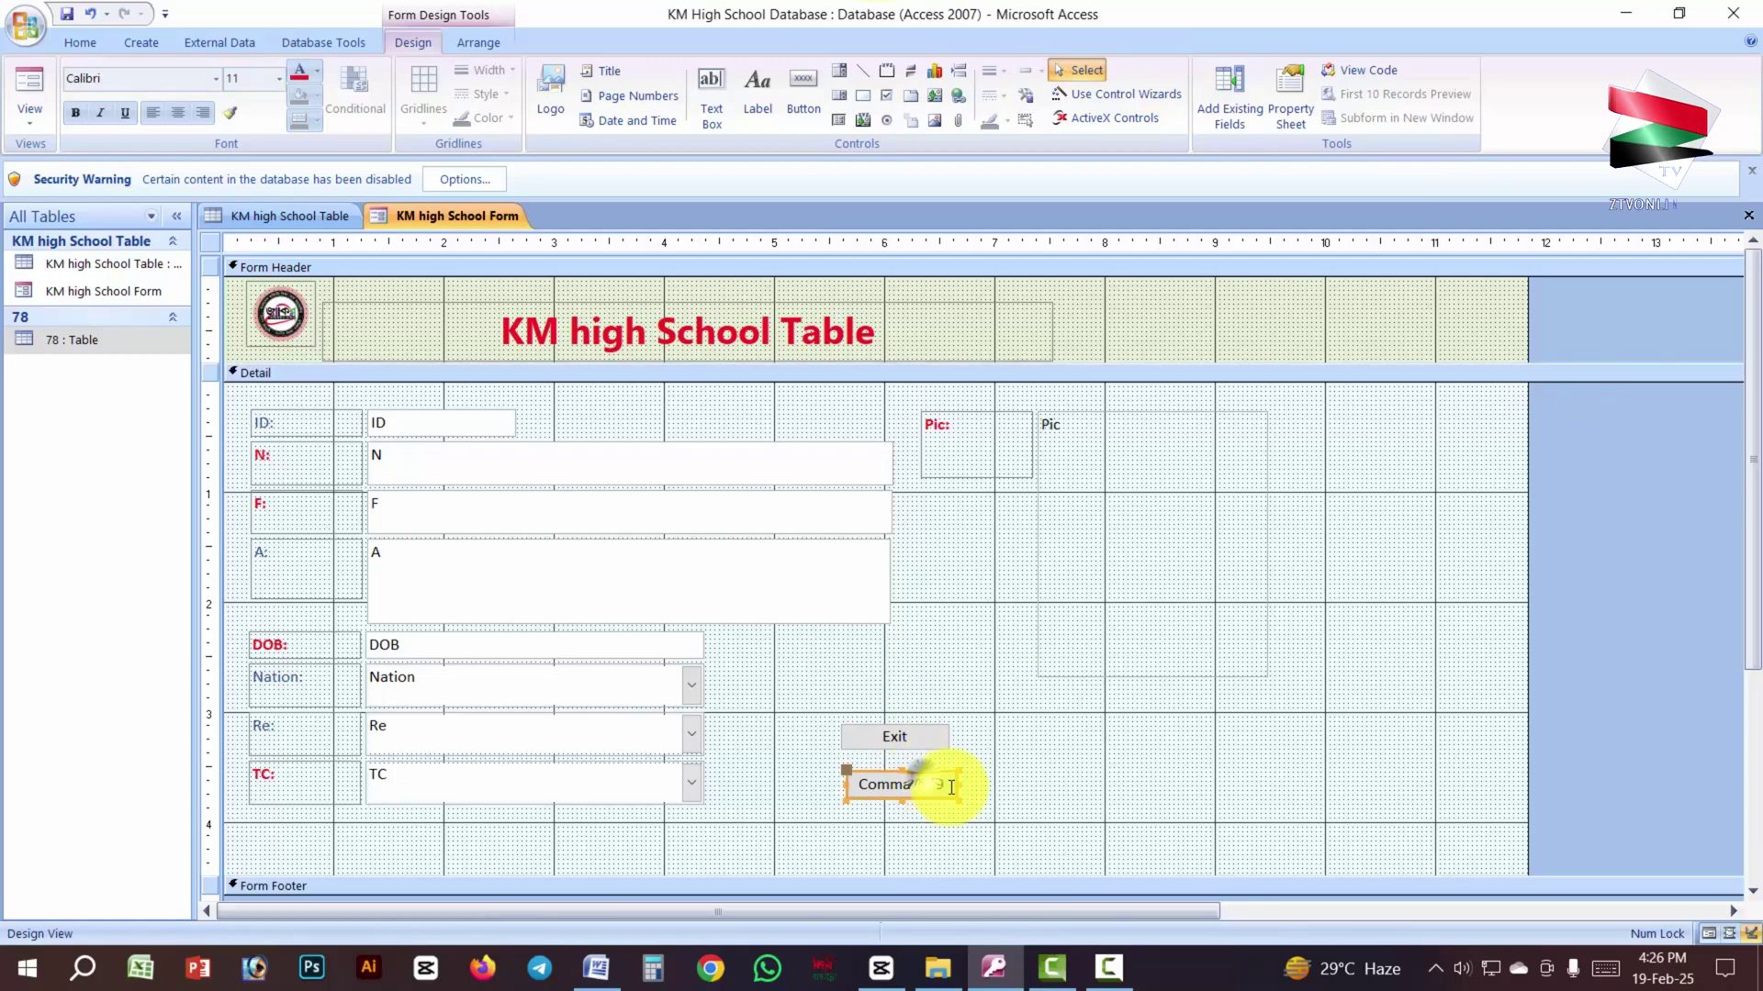
pyautogui.click(943, 785)
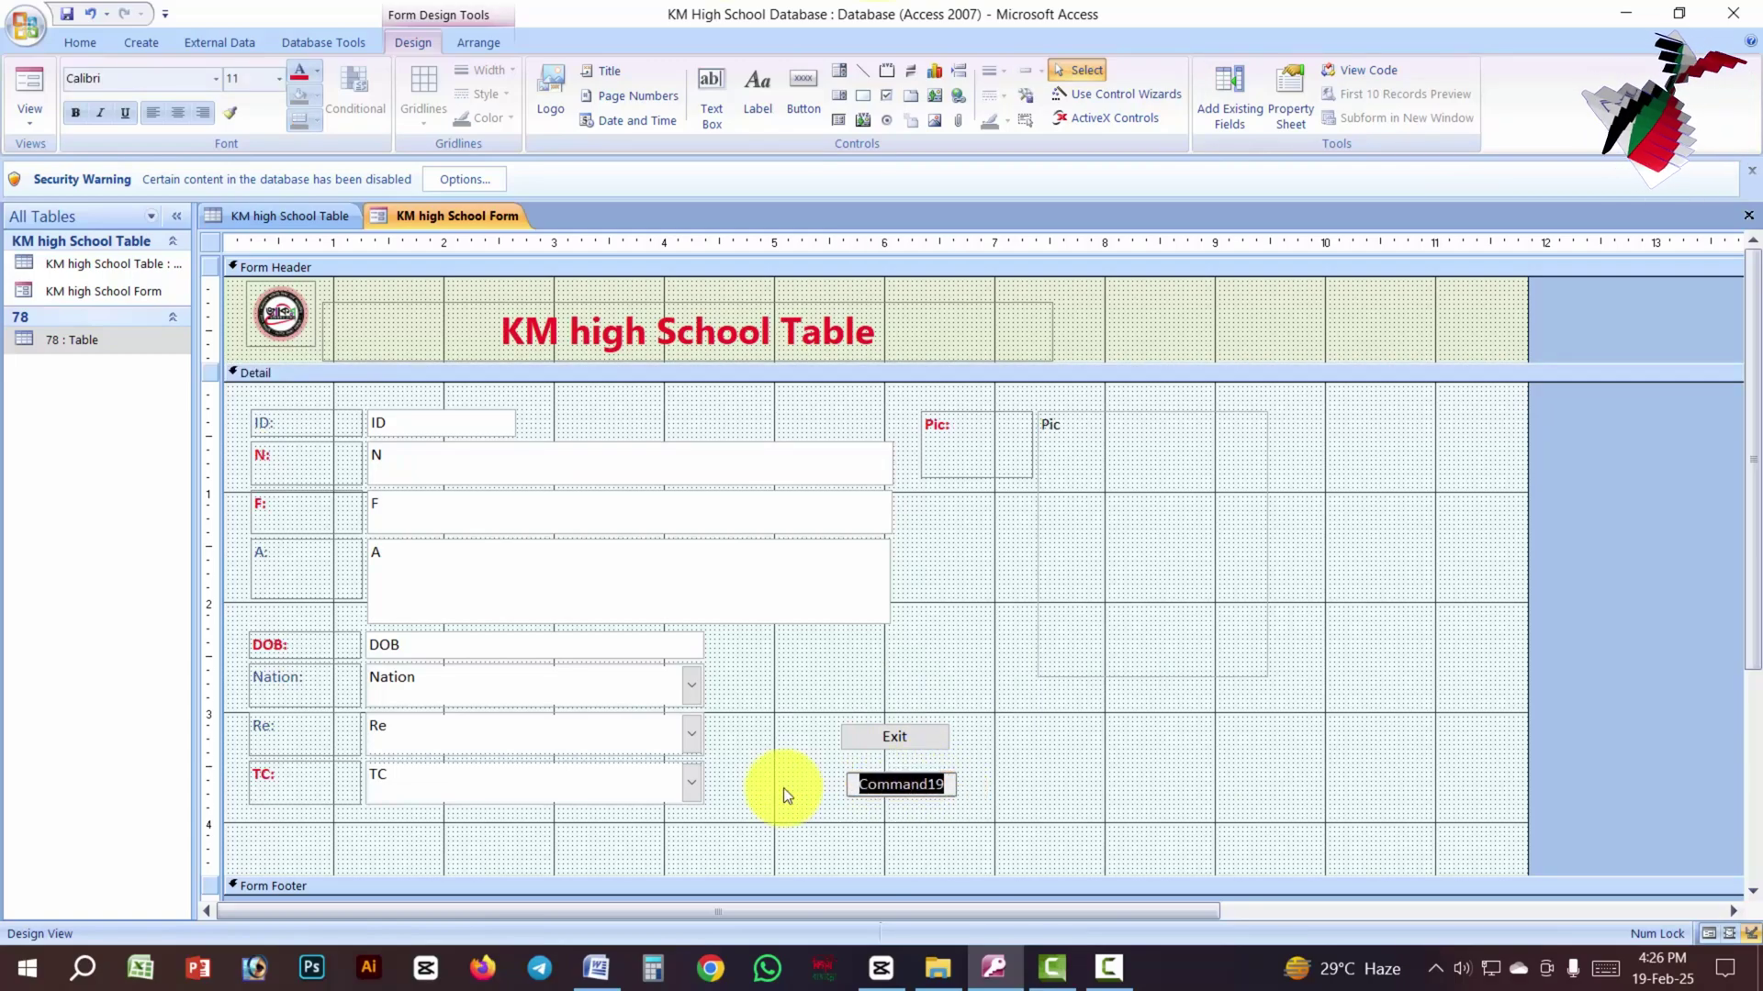
pyautogui.write('Me')
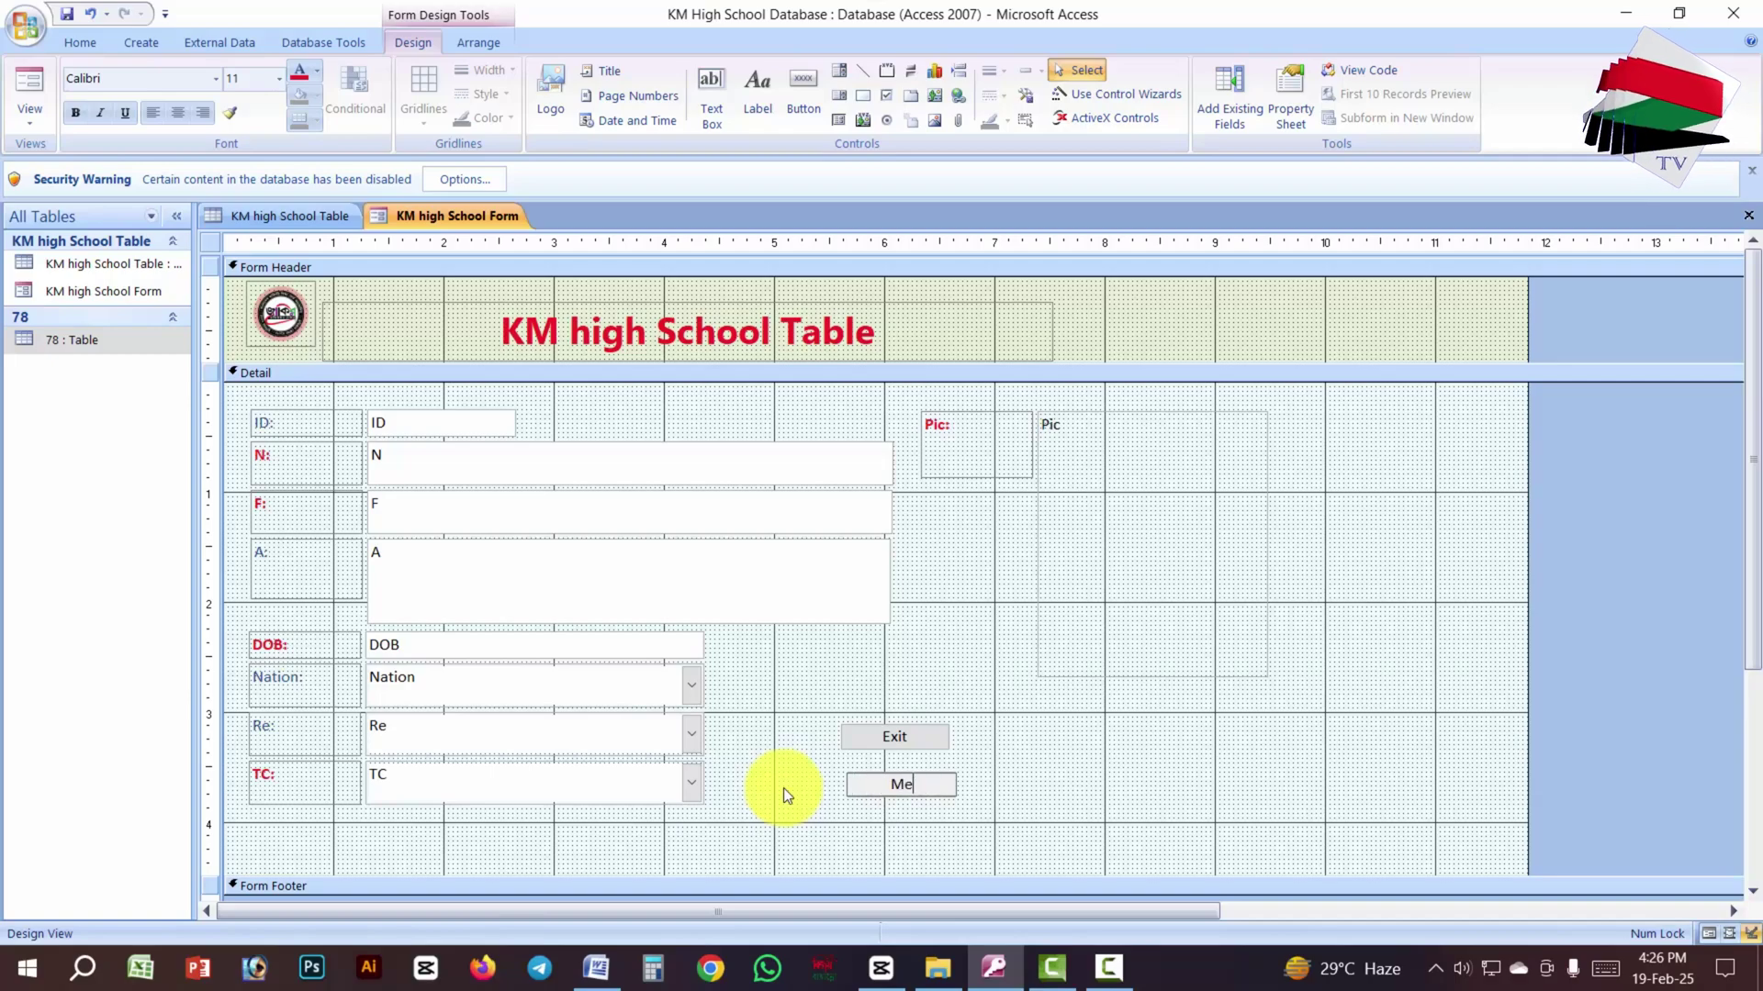
pyautogui.write('ssag')
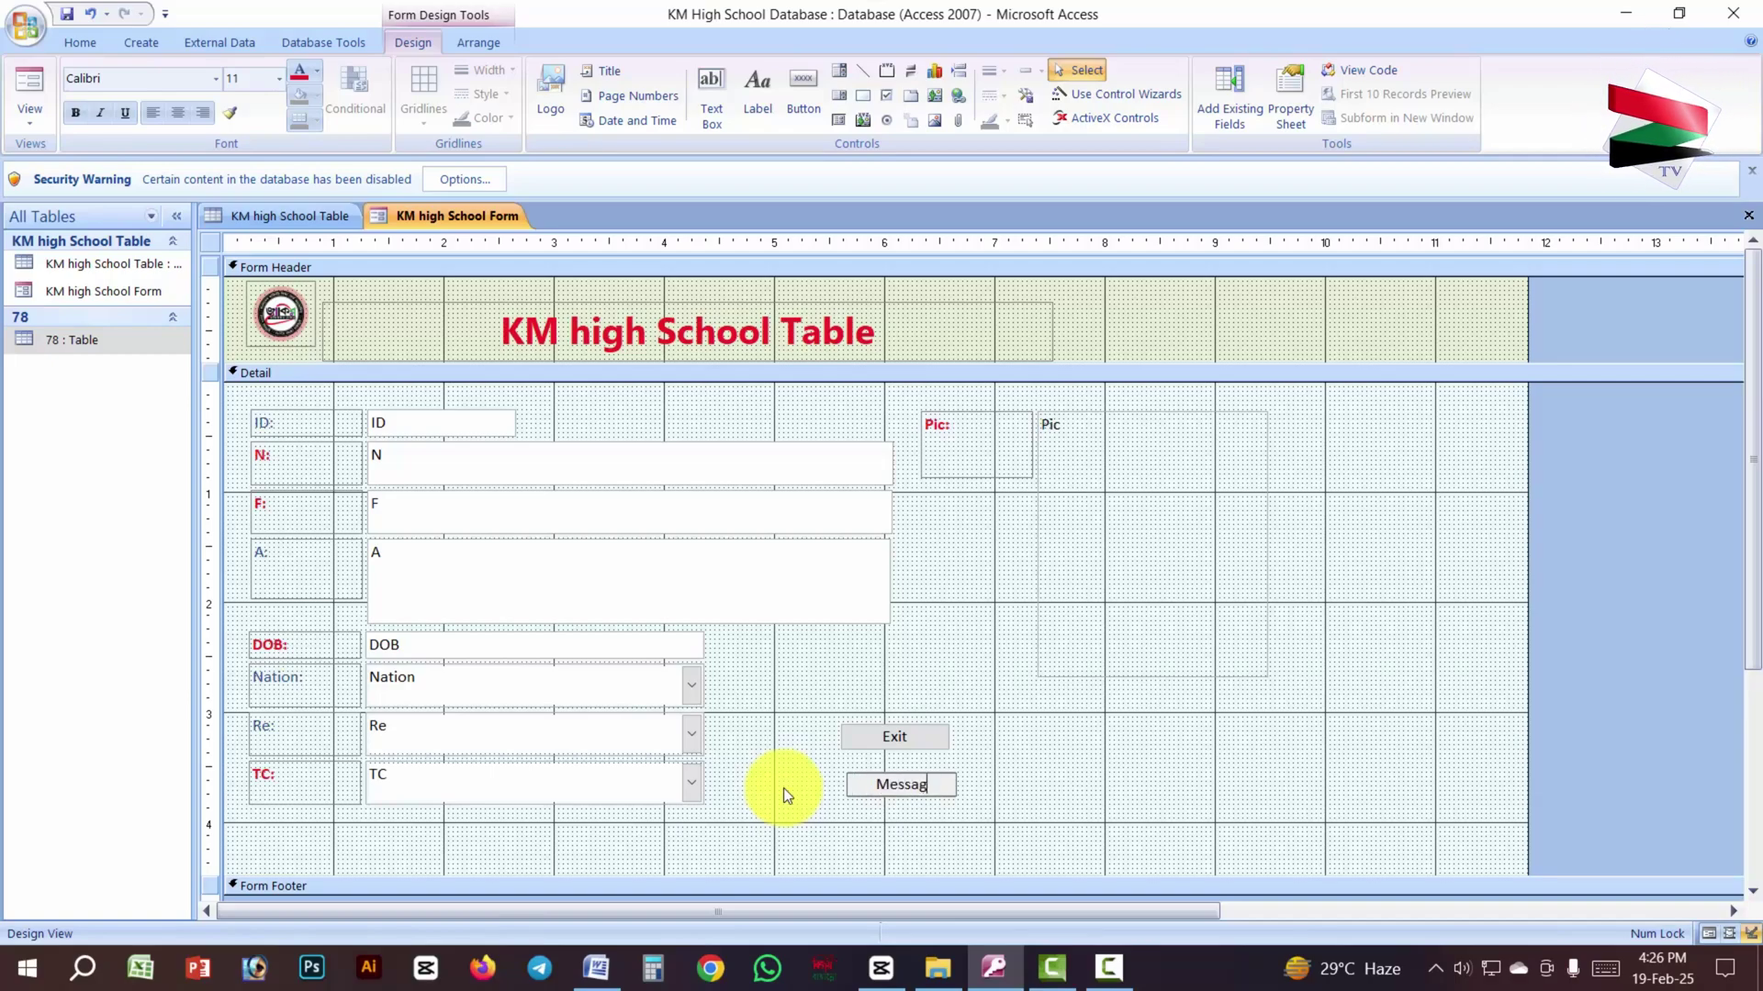
pyautogui.write('e')
pyautogui.click(1049, 746)
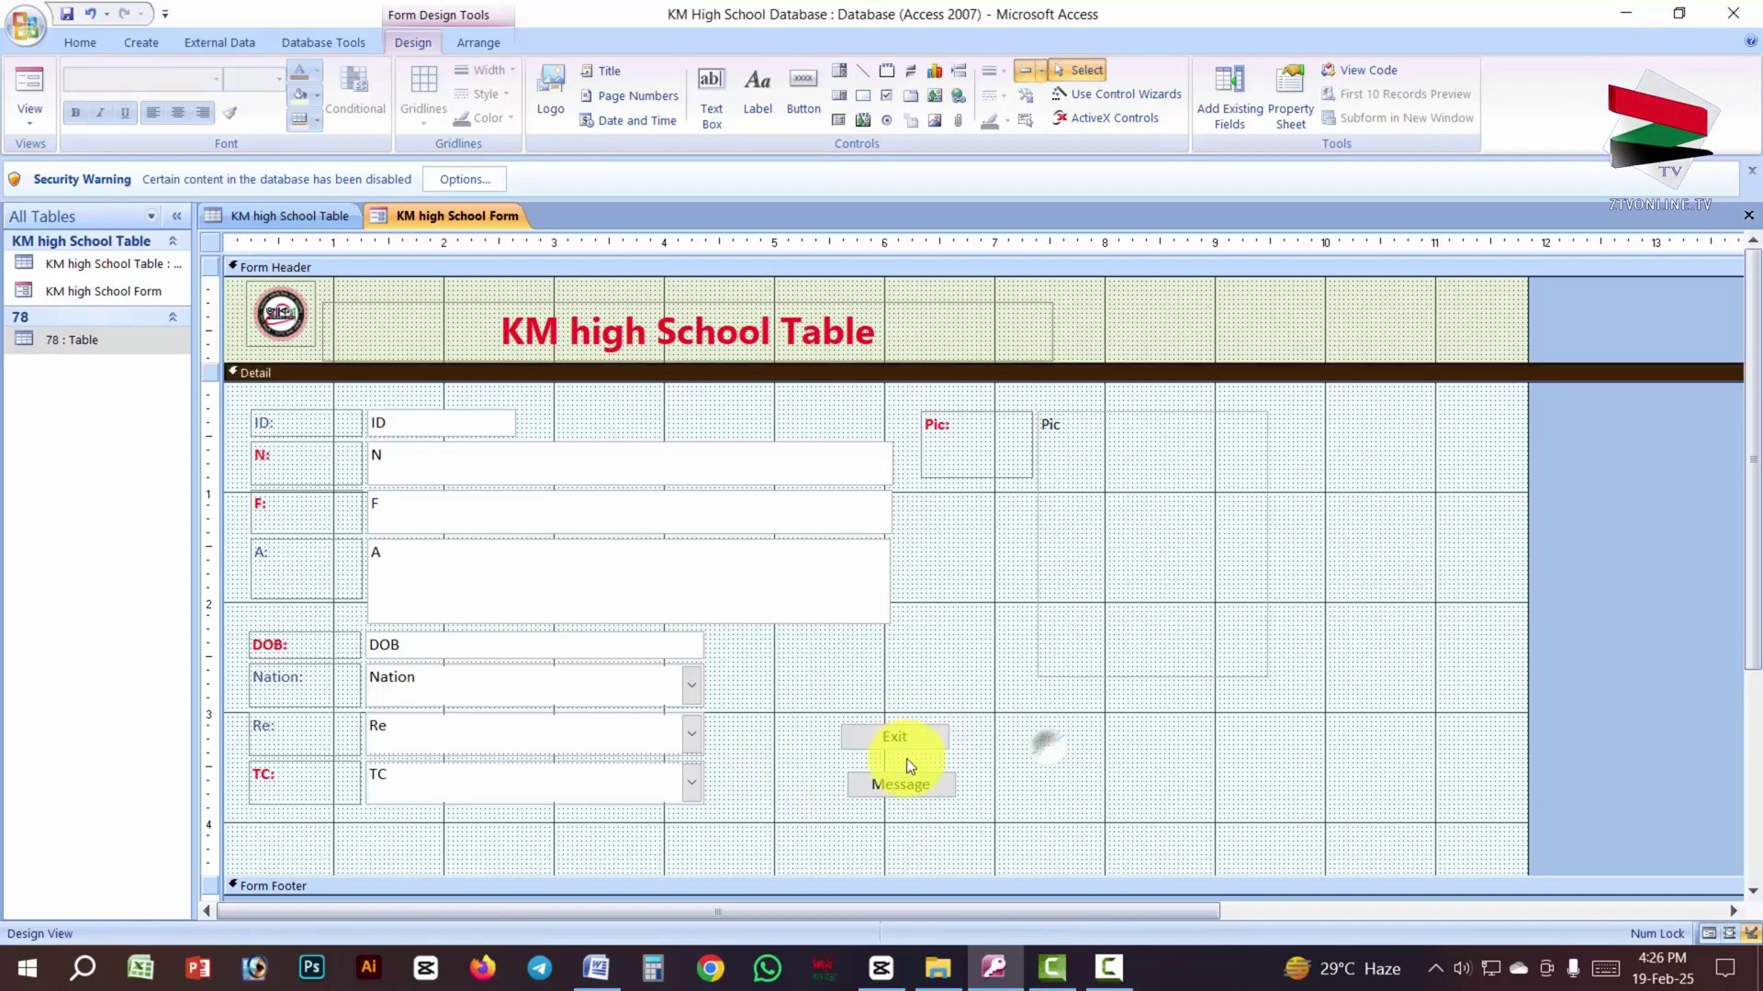
# Step: Move the Message button up so it sits just beneath the Exit button, roughly aligned with it
pyautogui.click(907, 776)
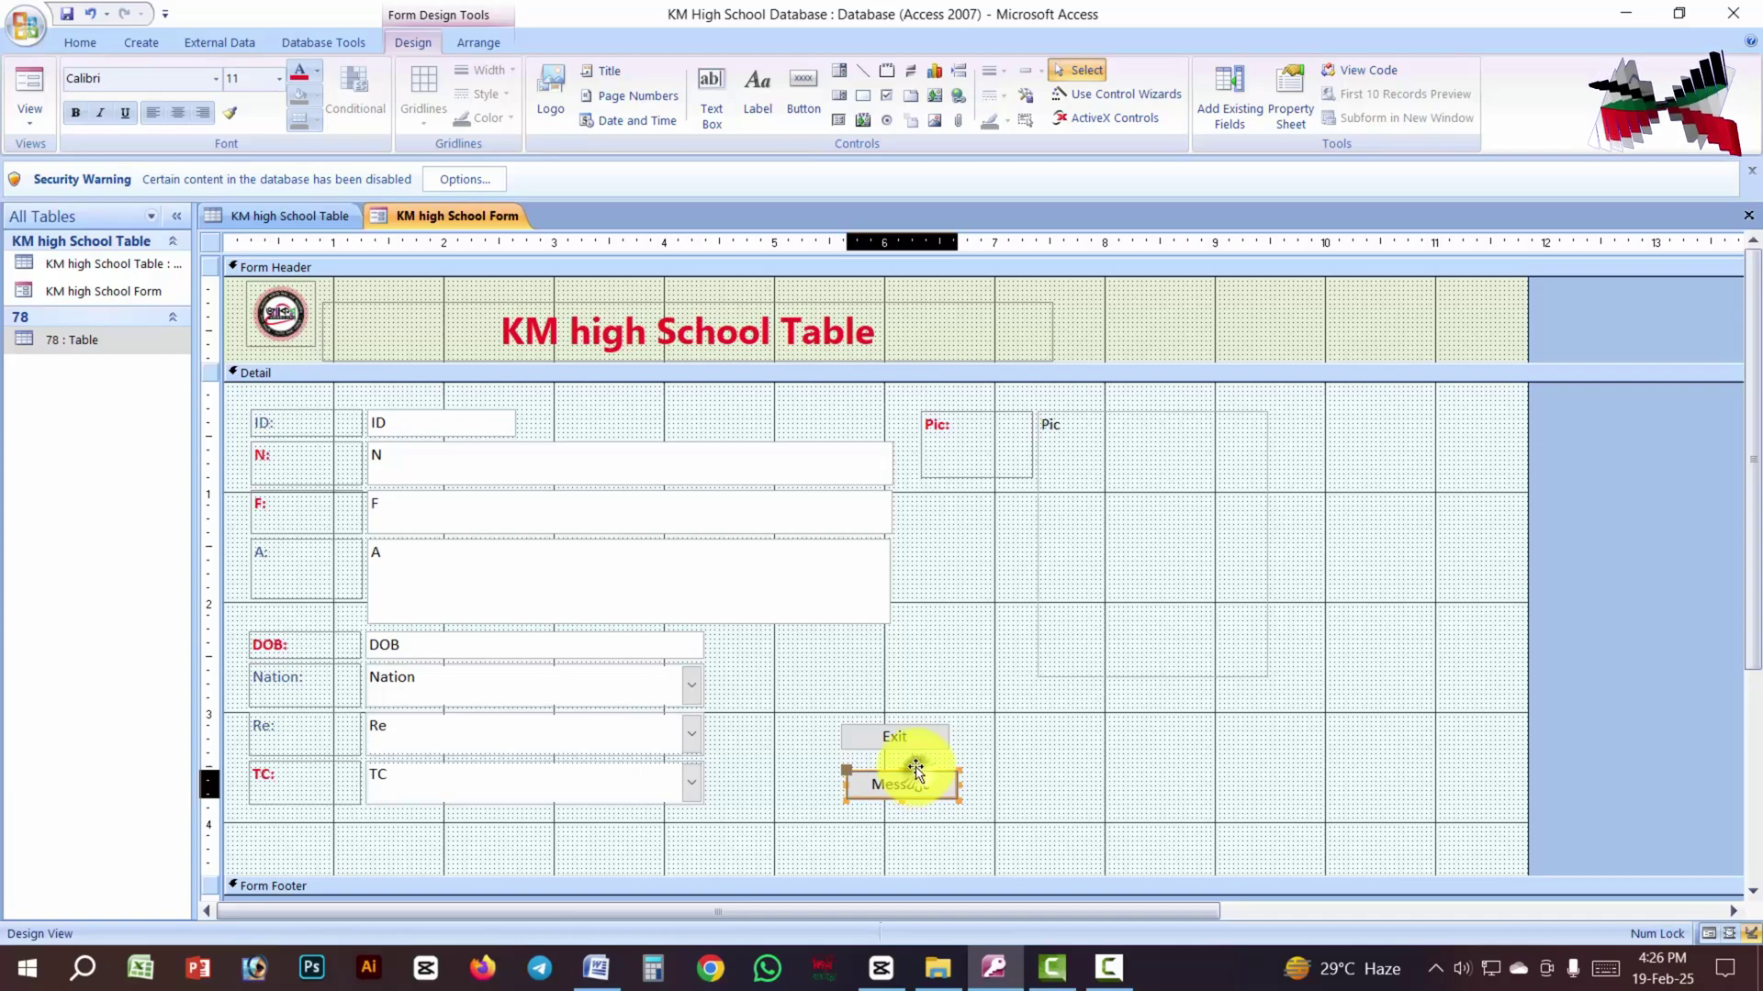
pyautogui.moveTo(916, 771); pyautogui.dragTo(907, 761)
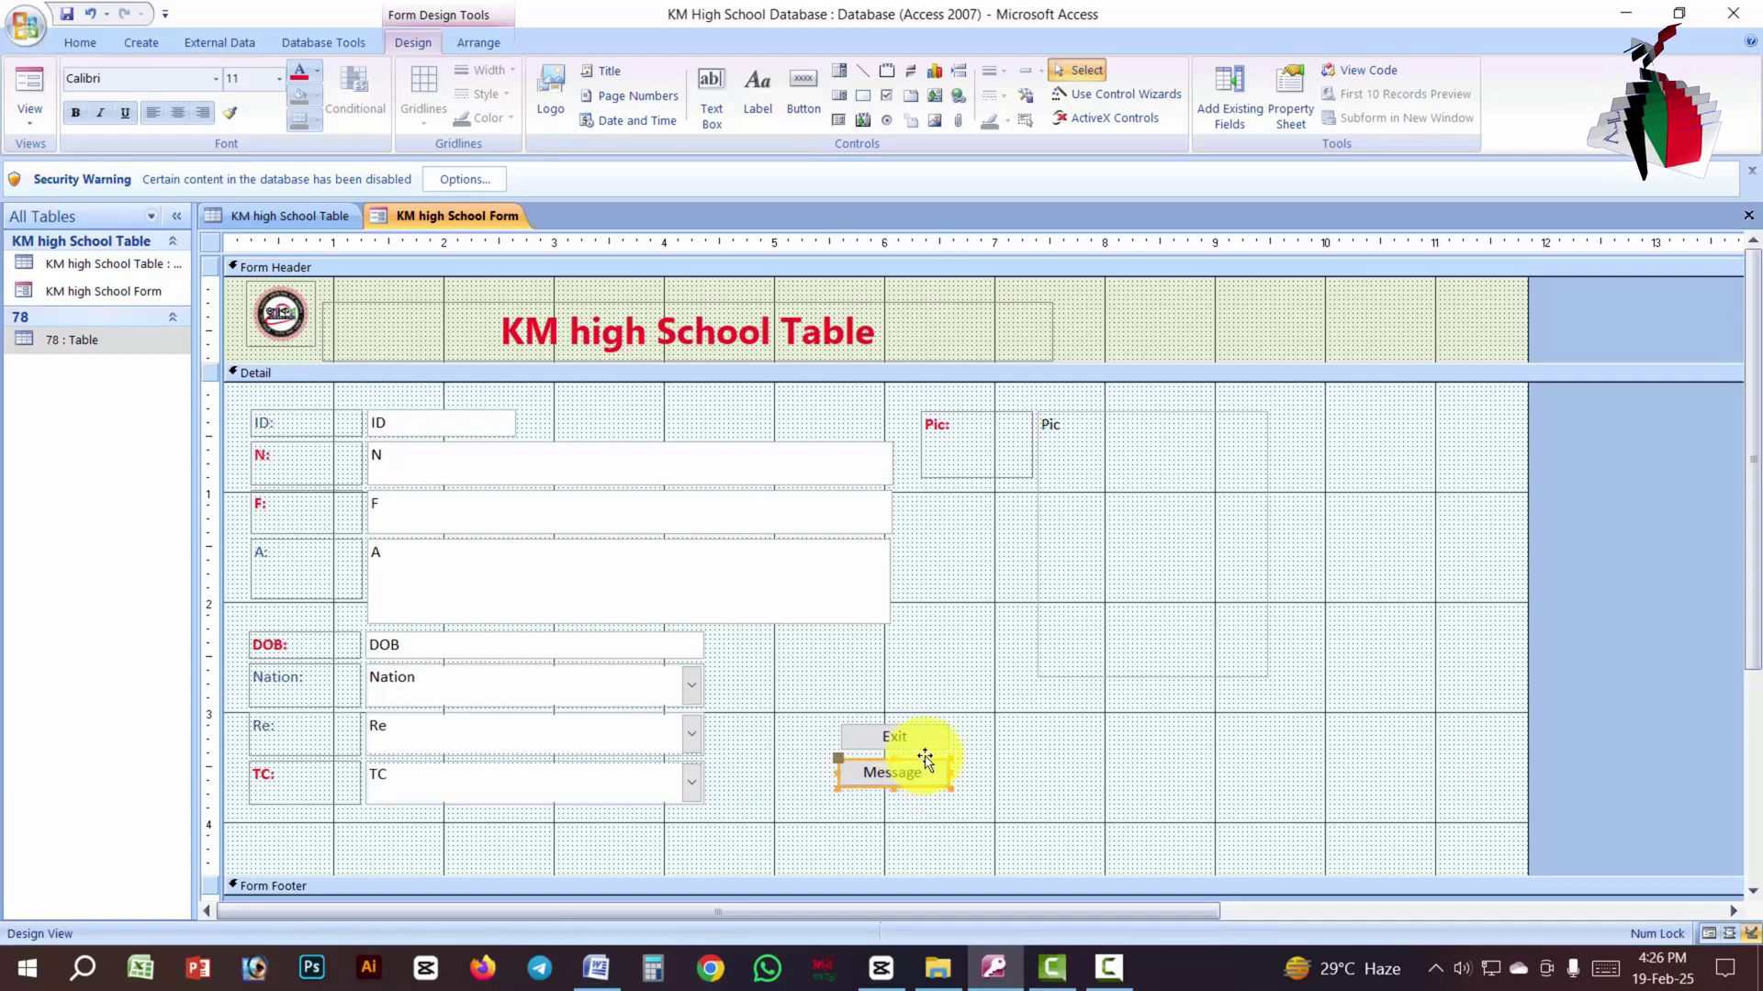
pyautogui.click(944, 682)
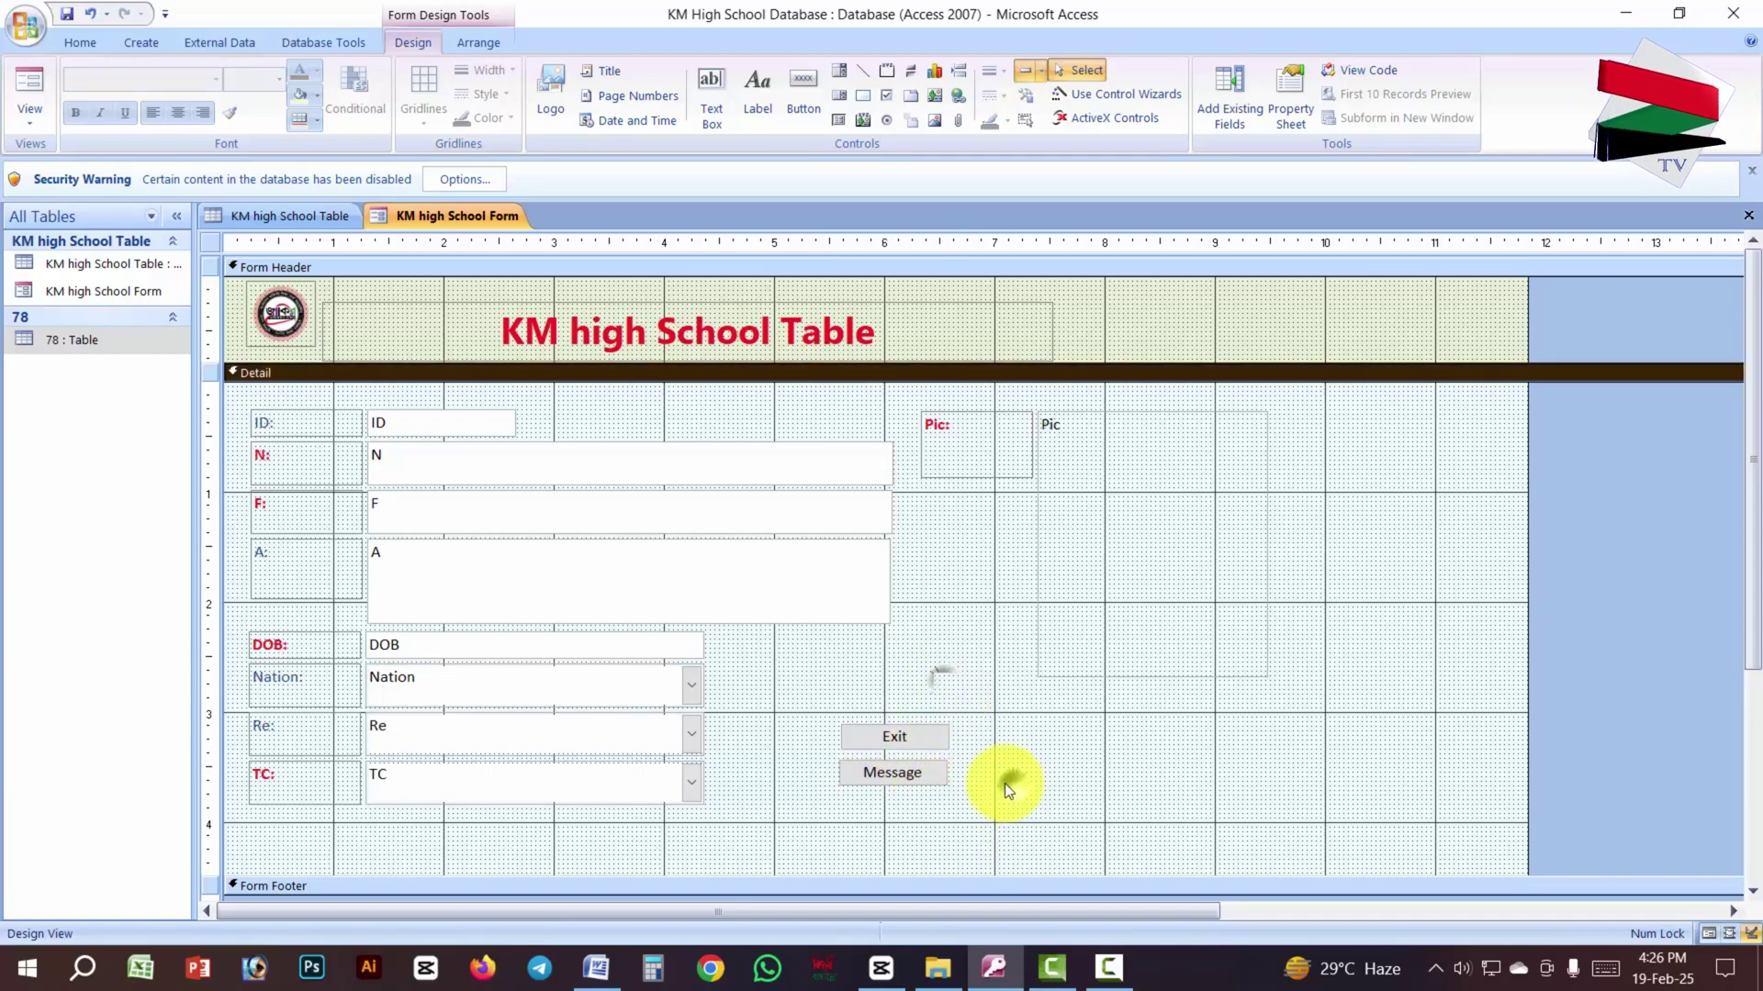
pyautogui.click(925, 771)
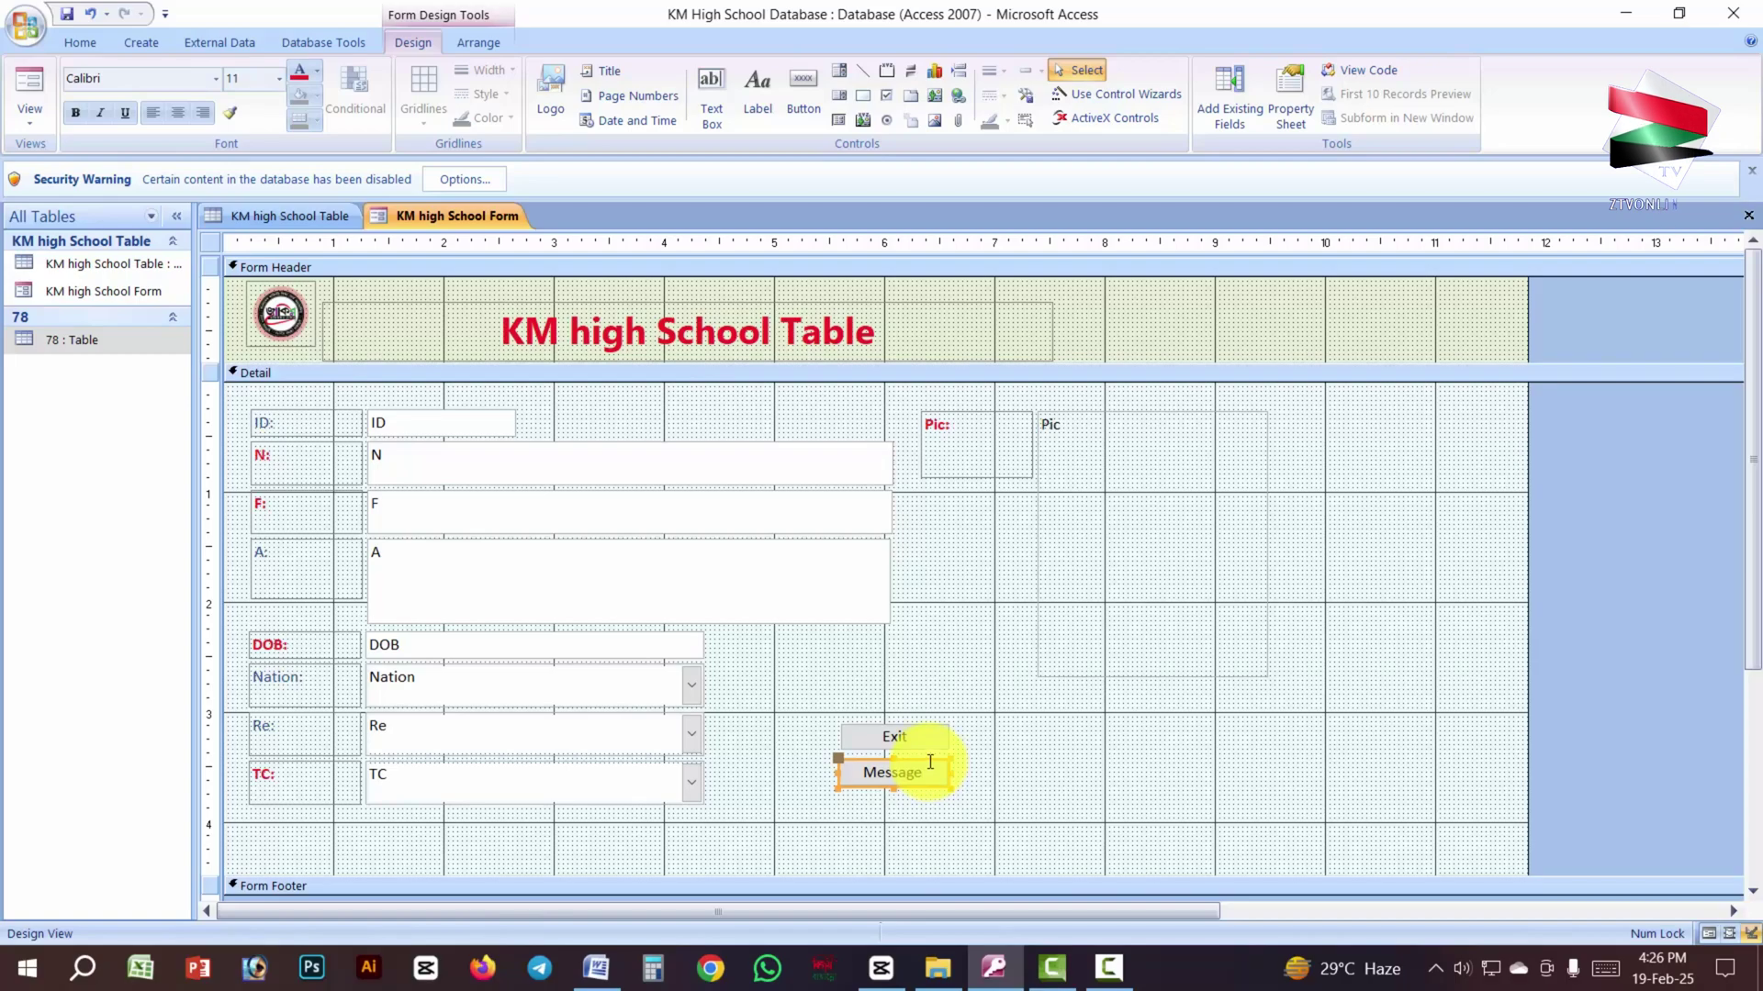
pyautogui.click(931, 762)
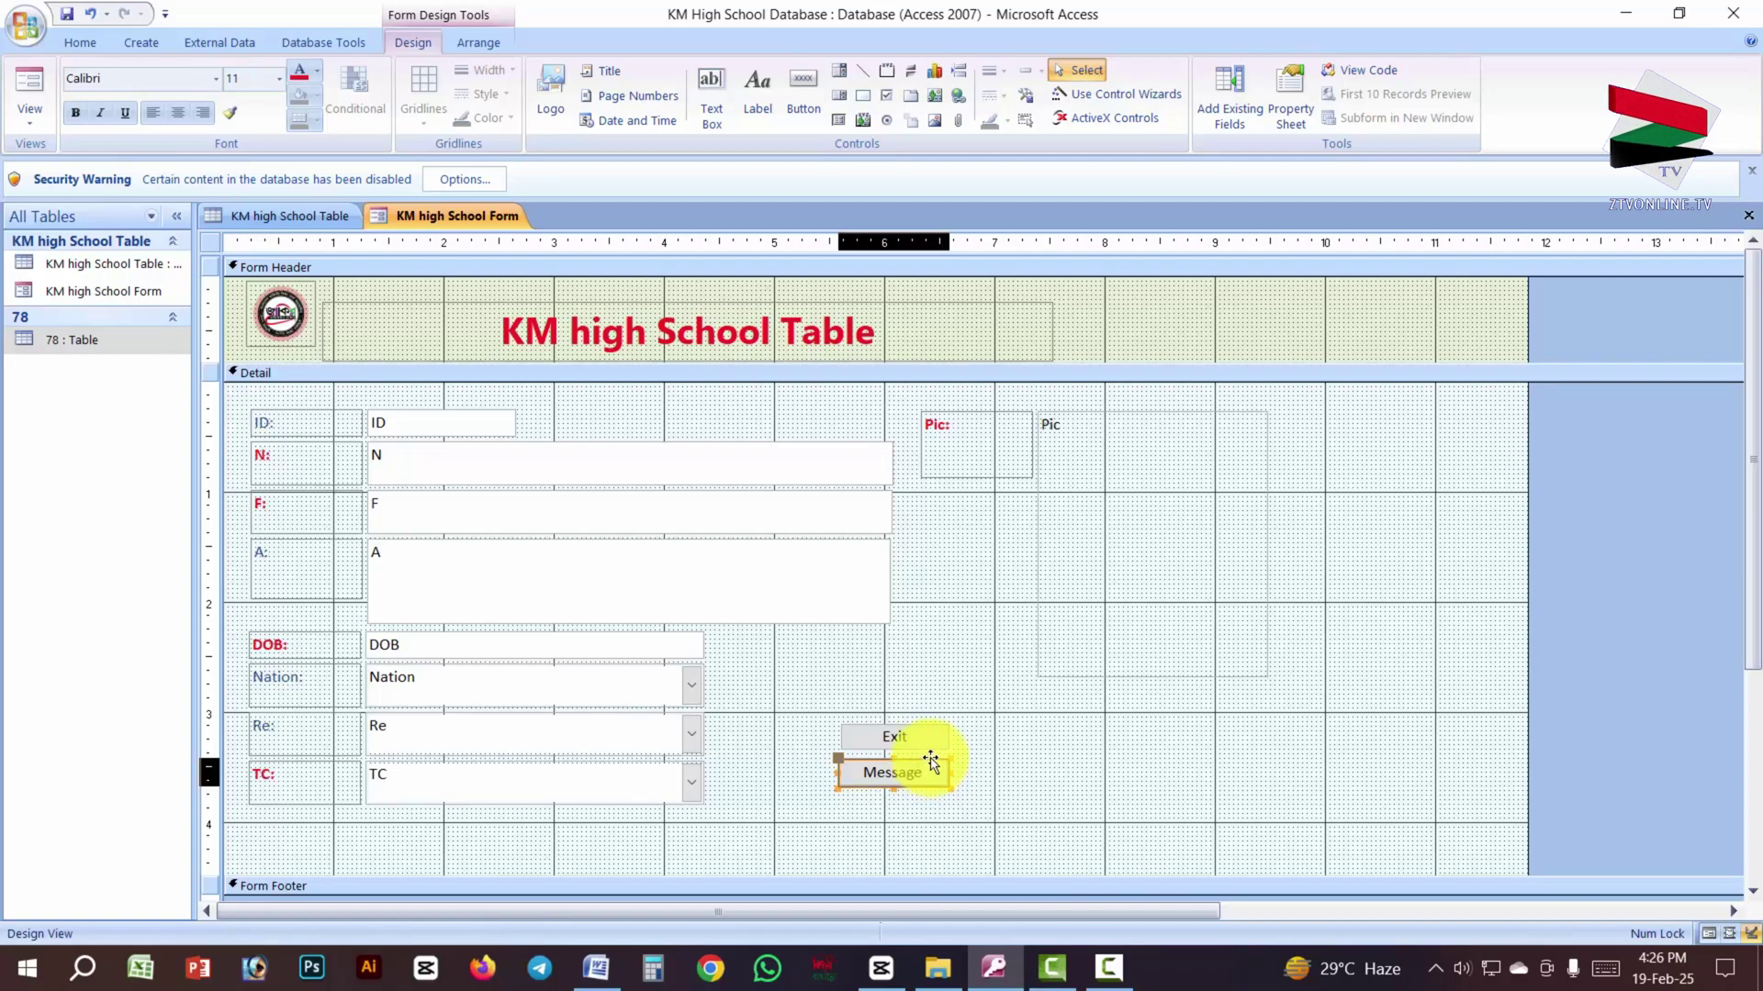
pyautogui.moveTo(931, 762); pyautogui.dragTo(936, 758)
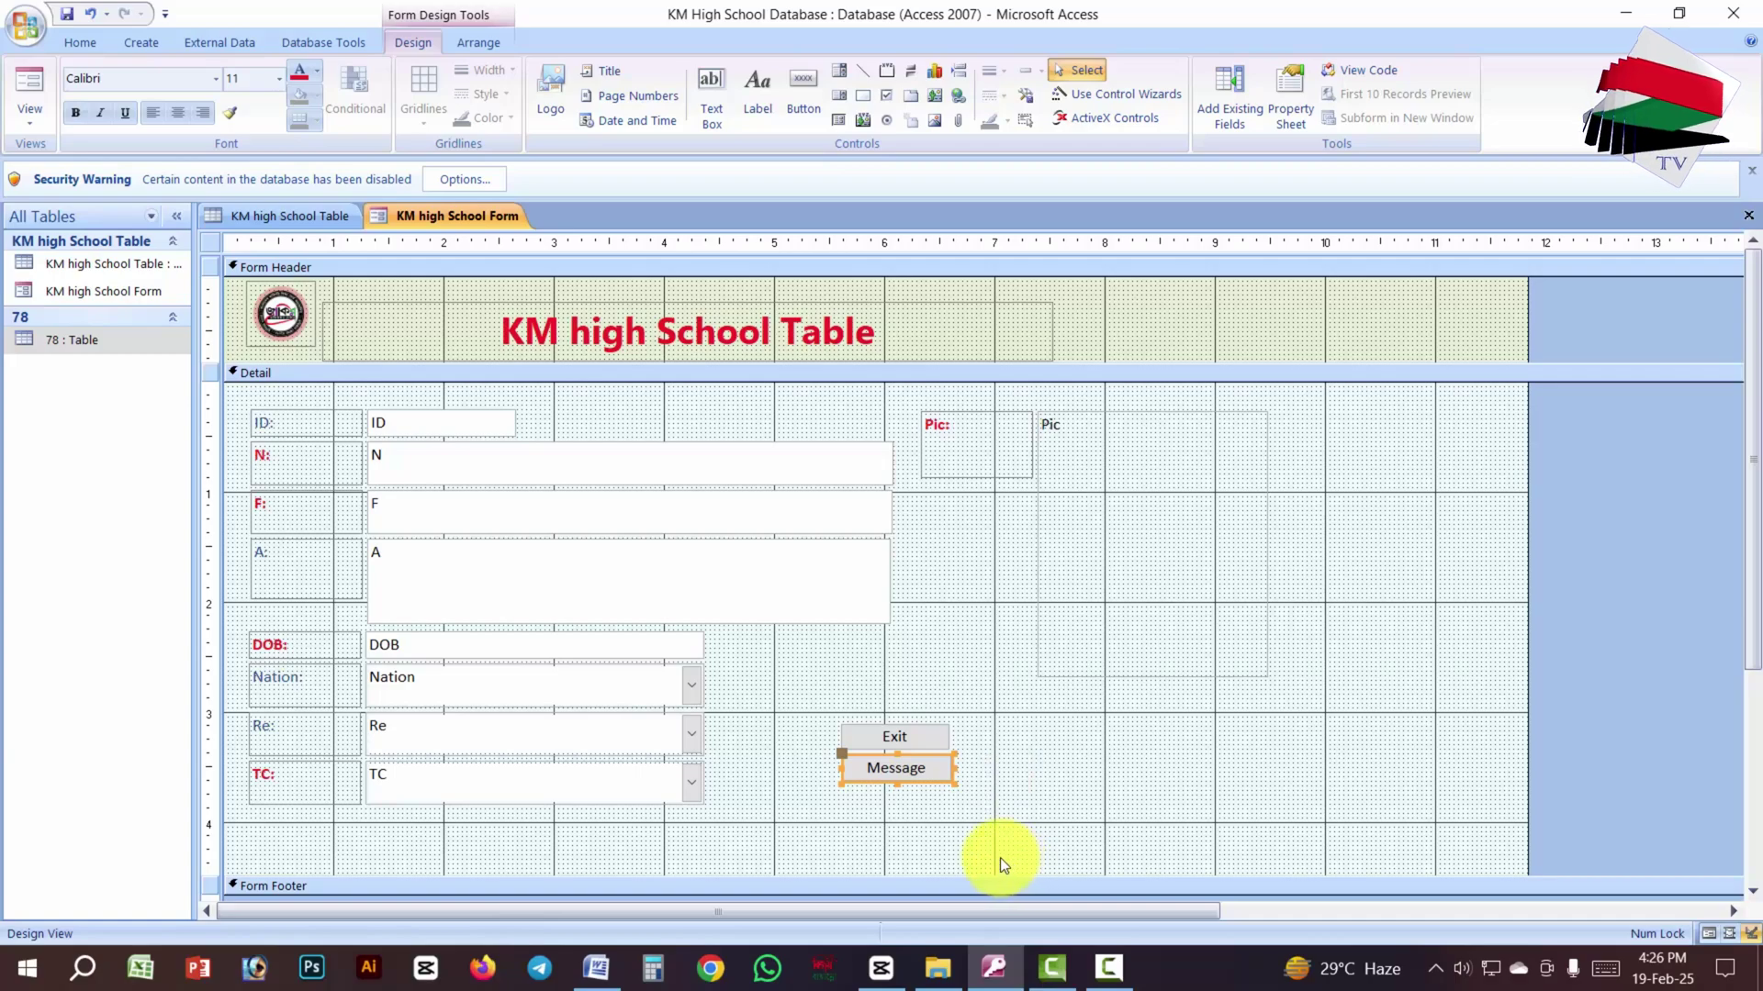
pyautogui.click(994, 771)
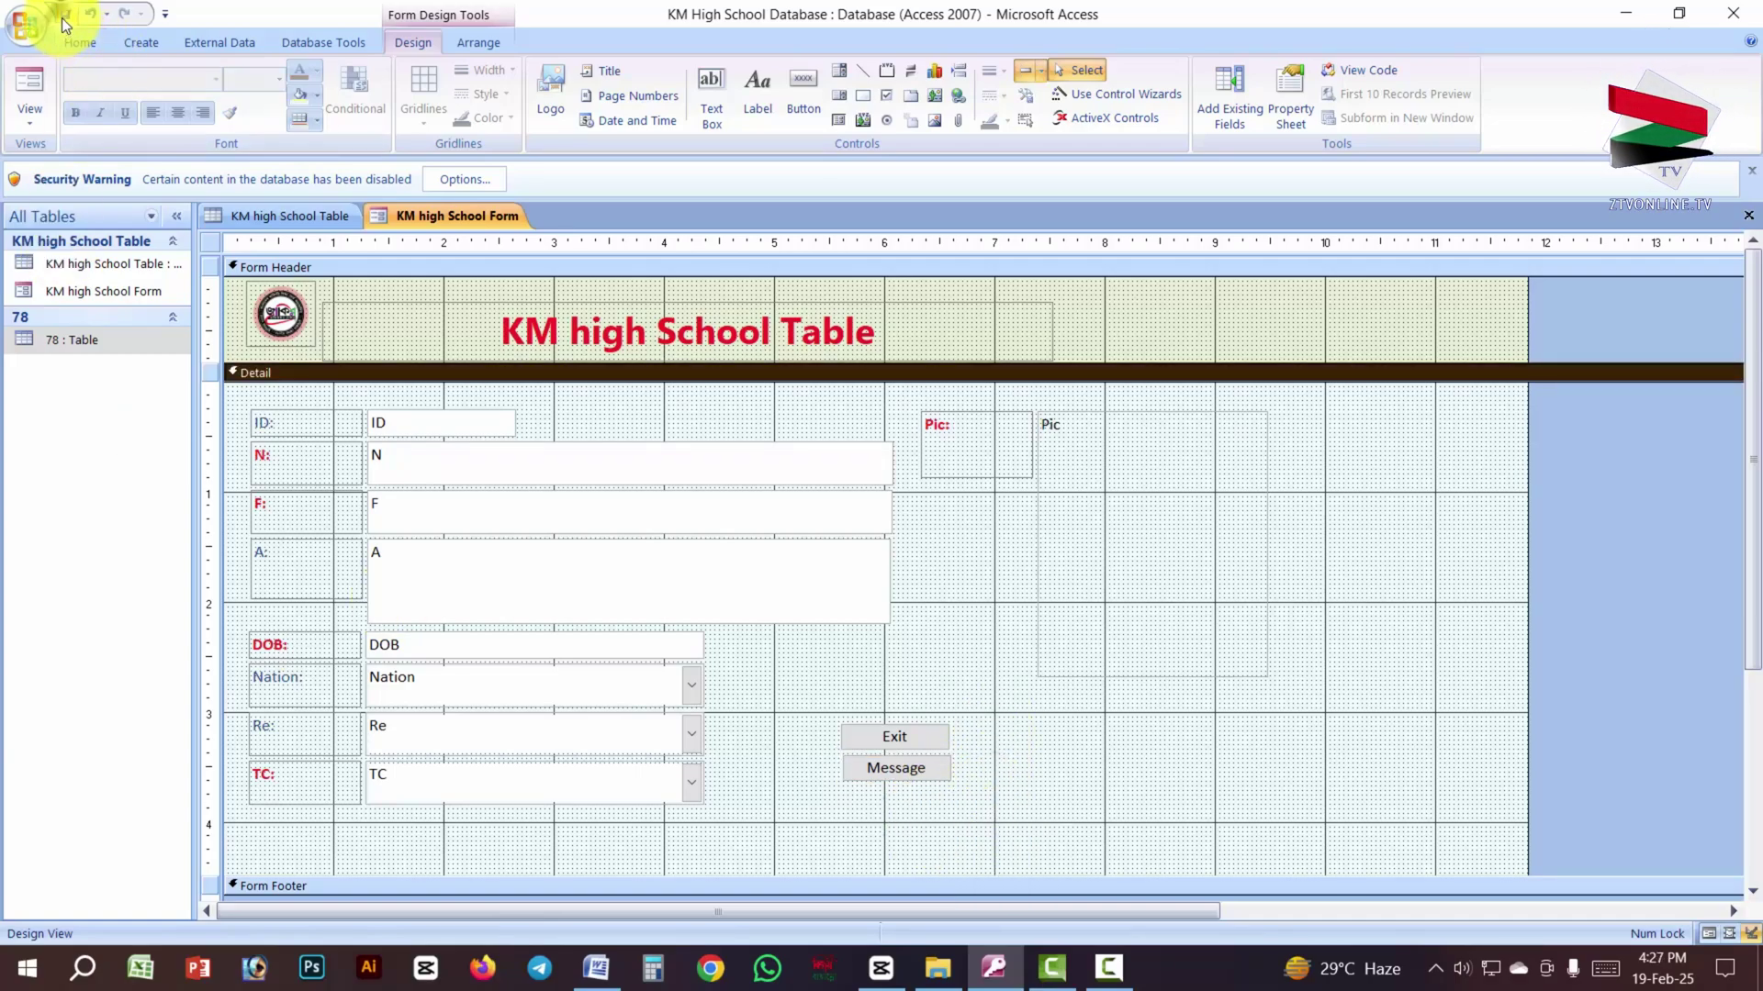
# Step: Show KM high School Form in Form View and try out the Exit and Message buttons
pyautogui.click(32, 116)
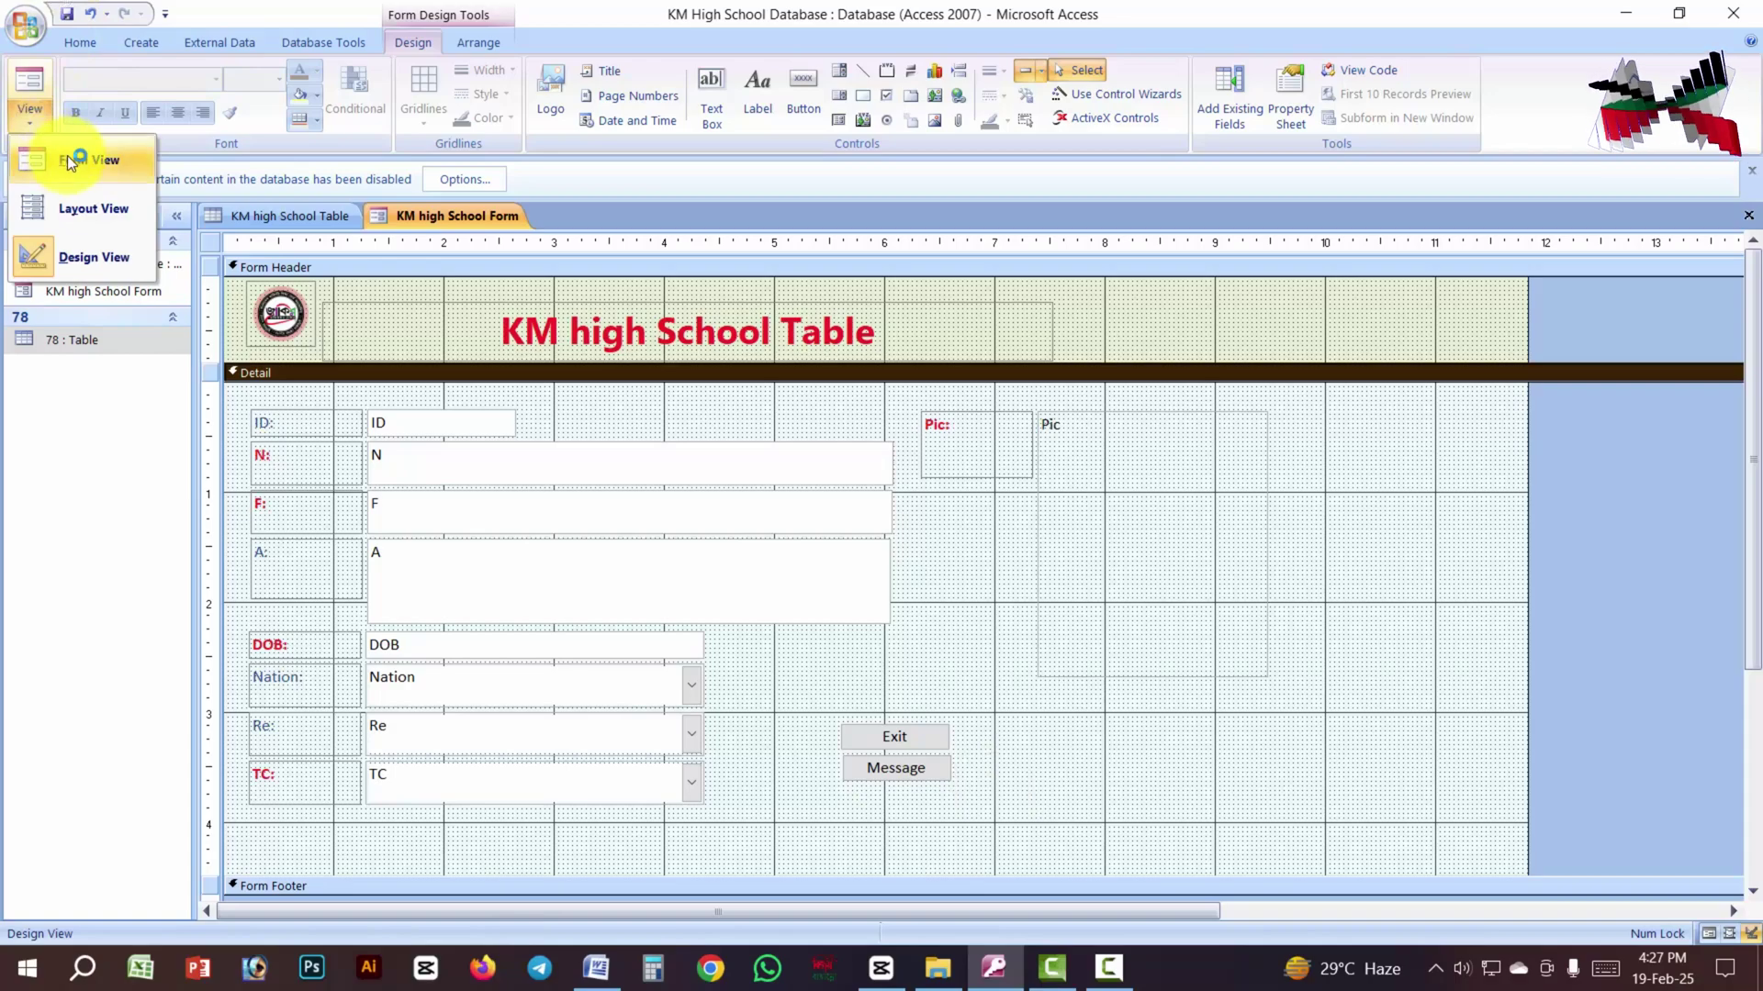
pyautogui.click(96, 160)
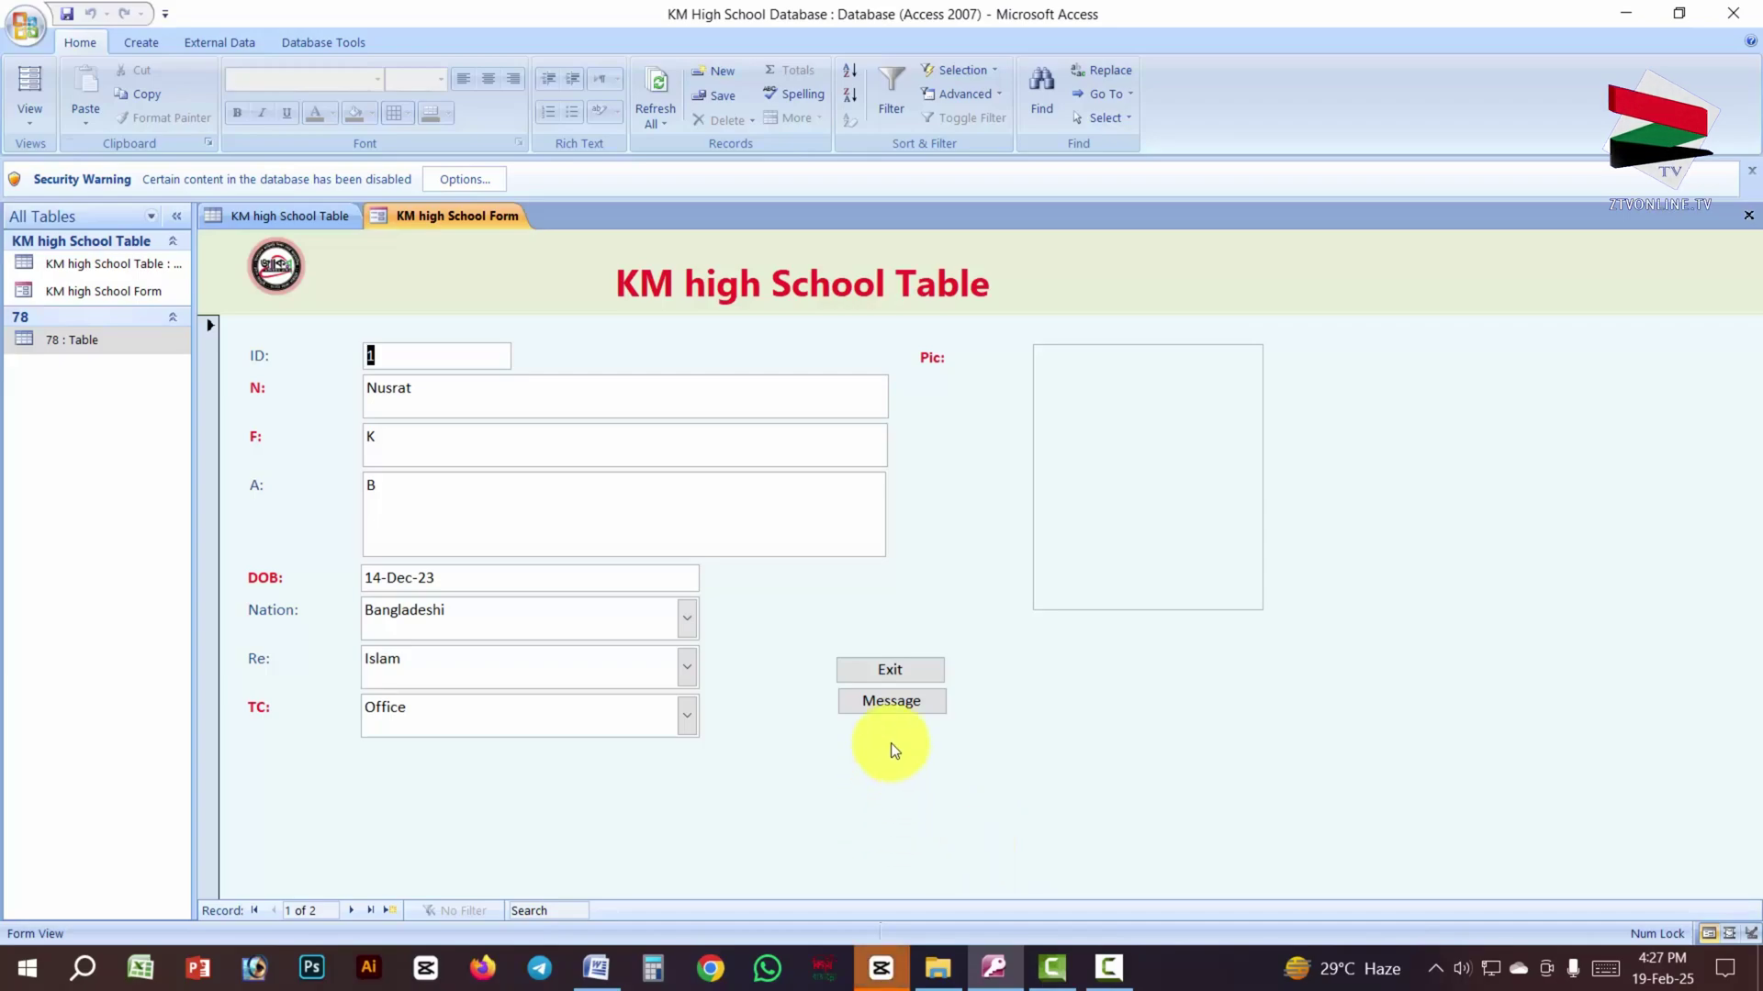
pyautogui.click(906, 669)
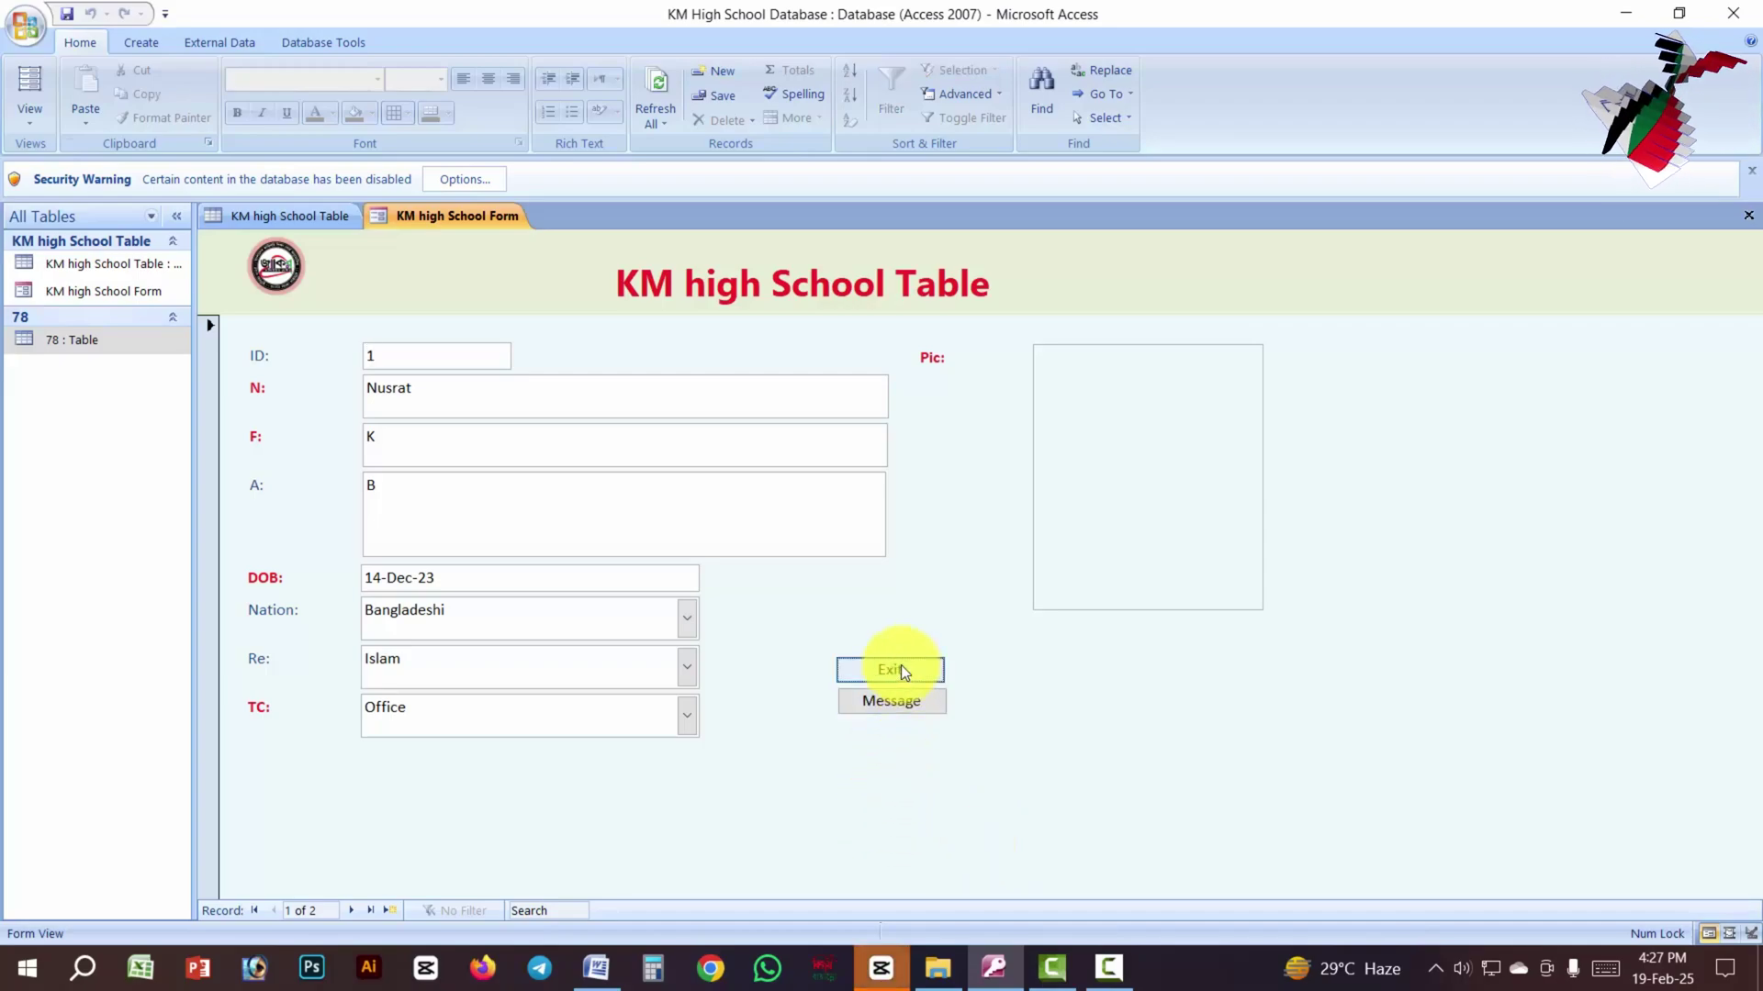
pyautogui.click(869, 701)
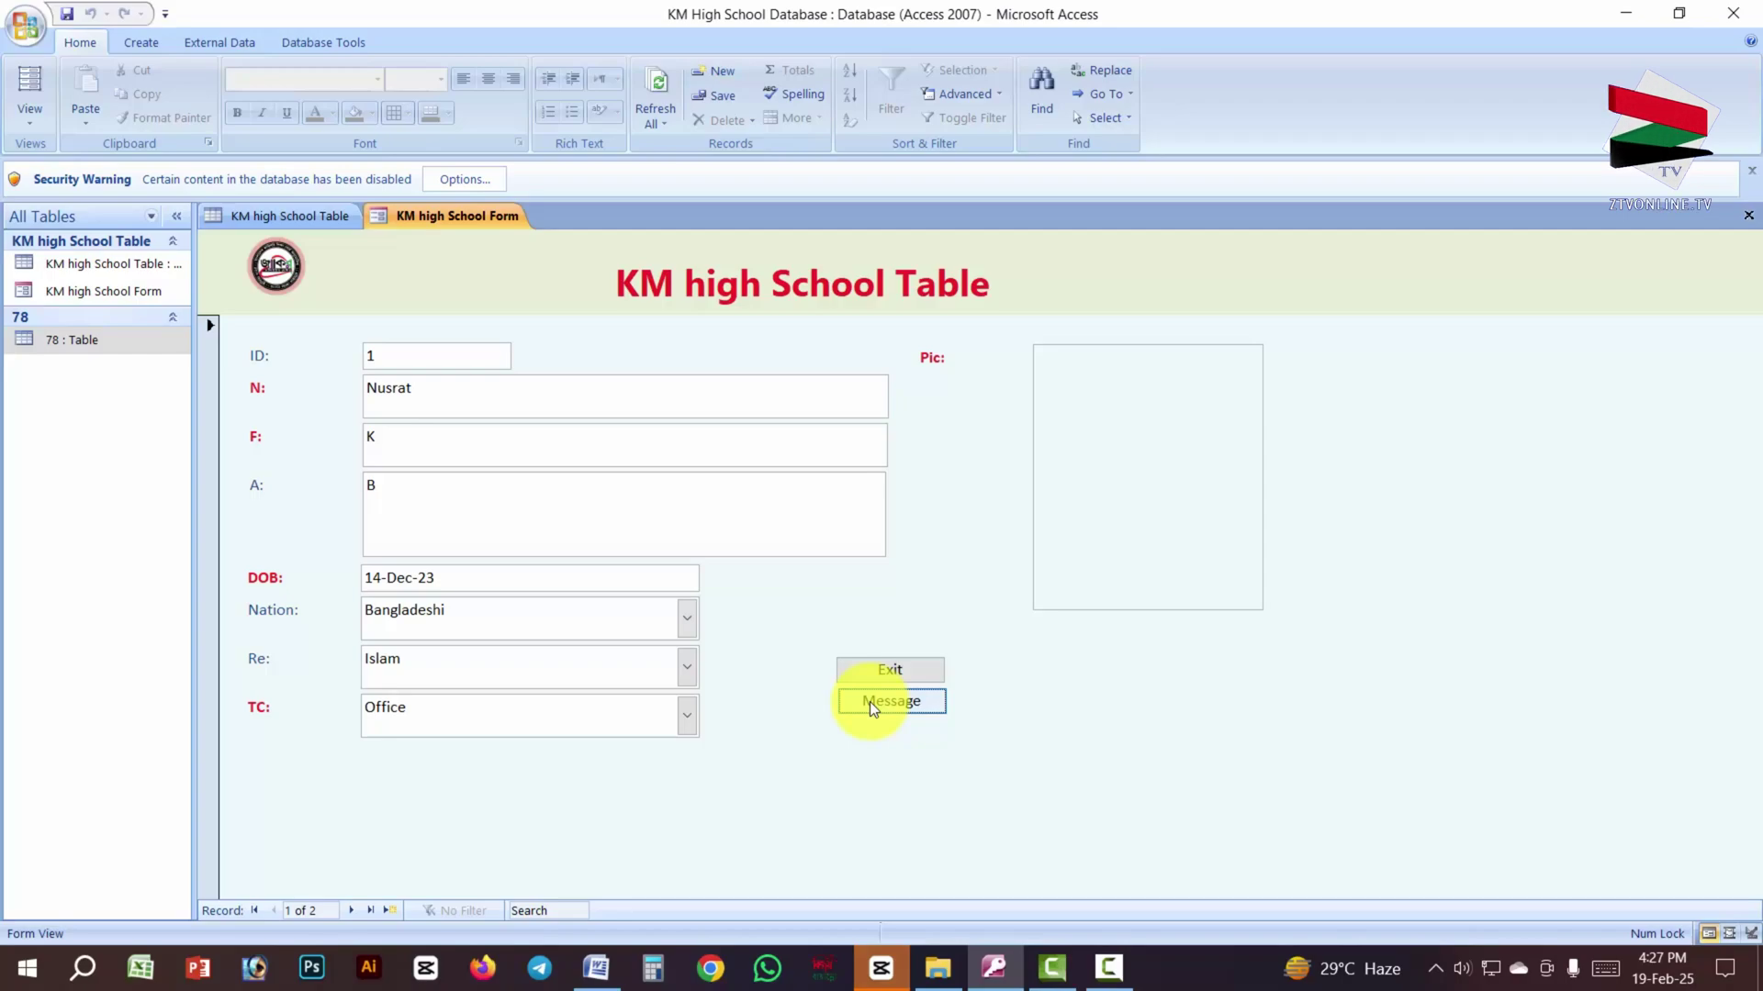
pyautogui.click(584, 971)
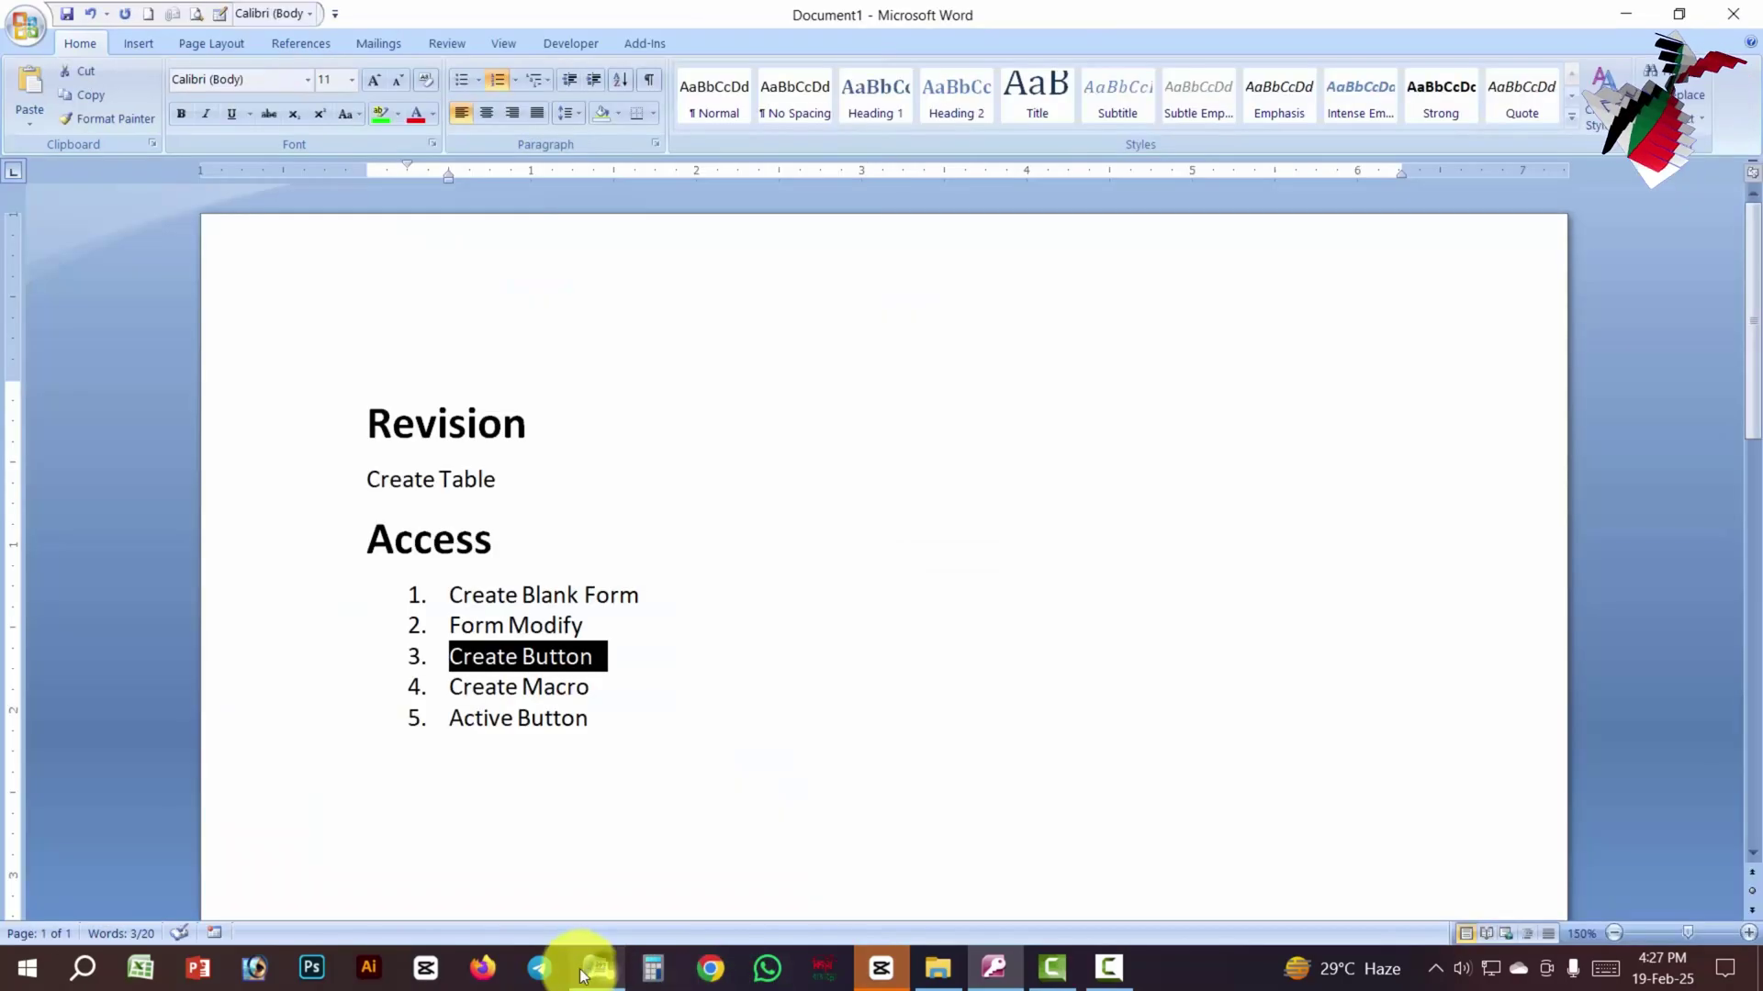
pyautogui.click(35, 27)
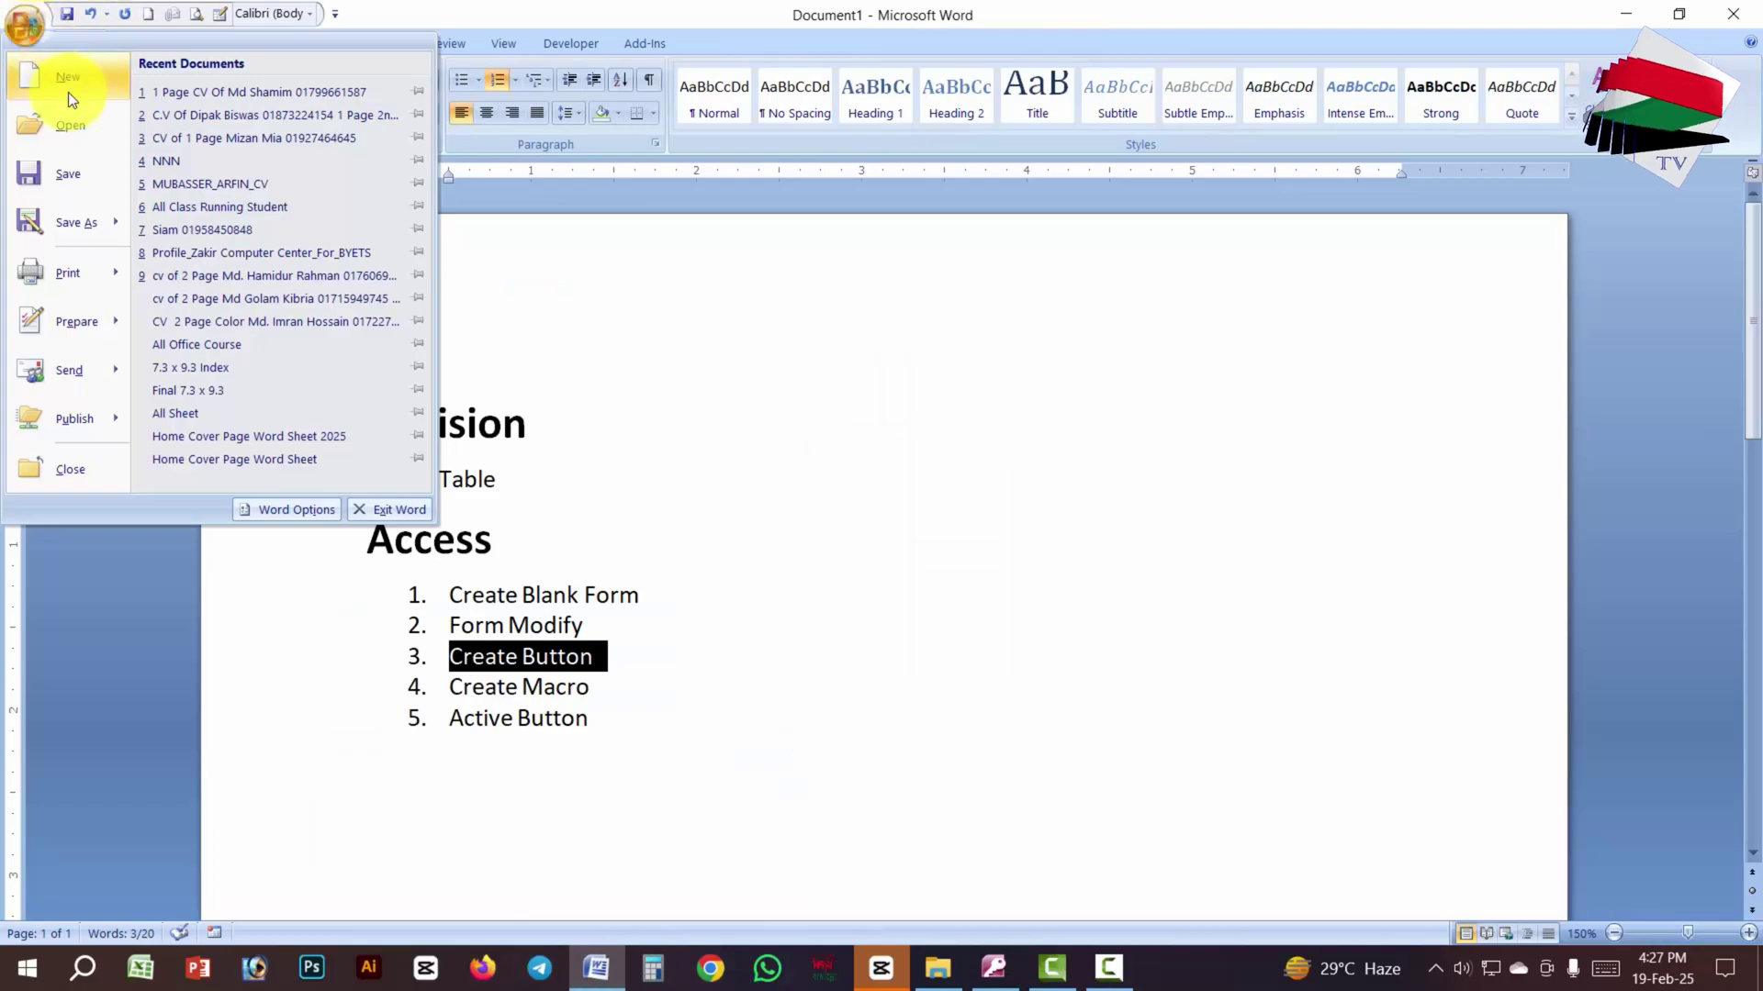
pyautogui.click(70, 123)
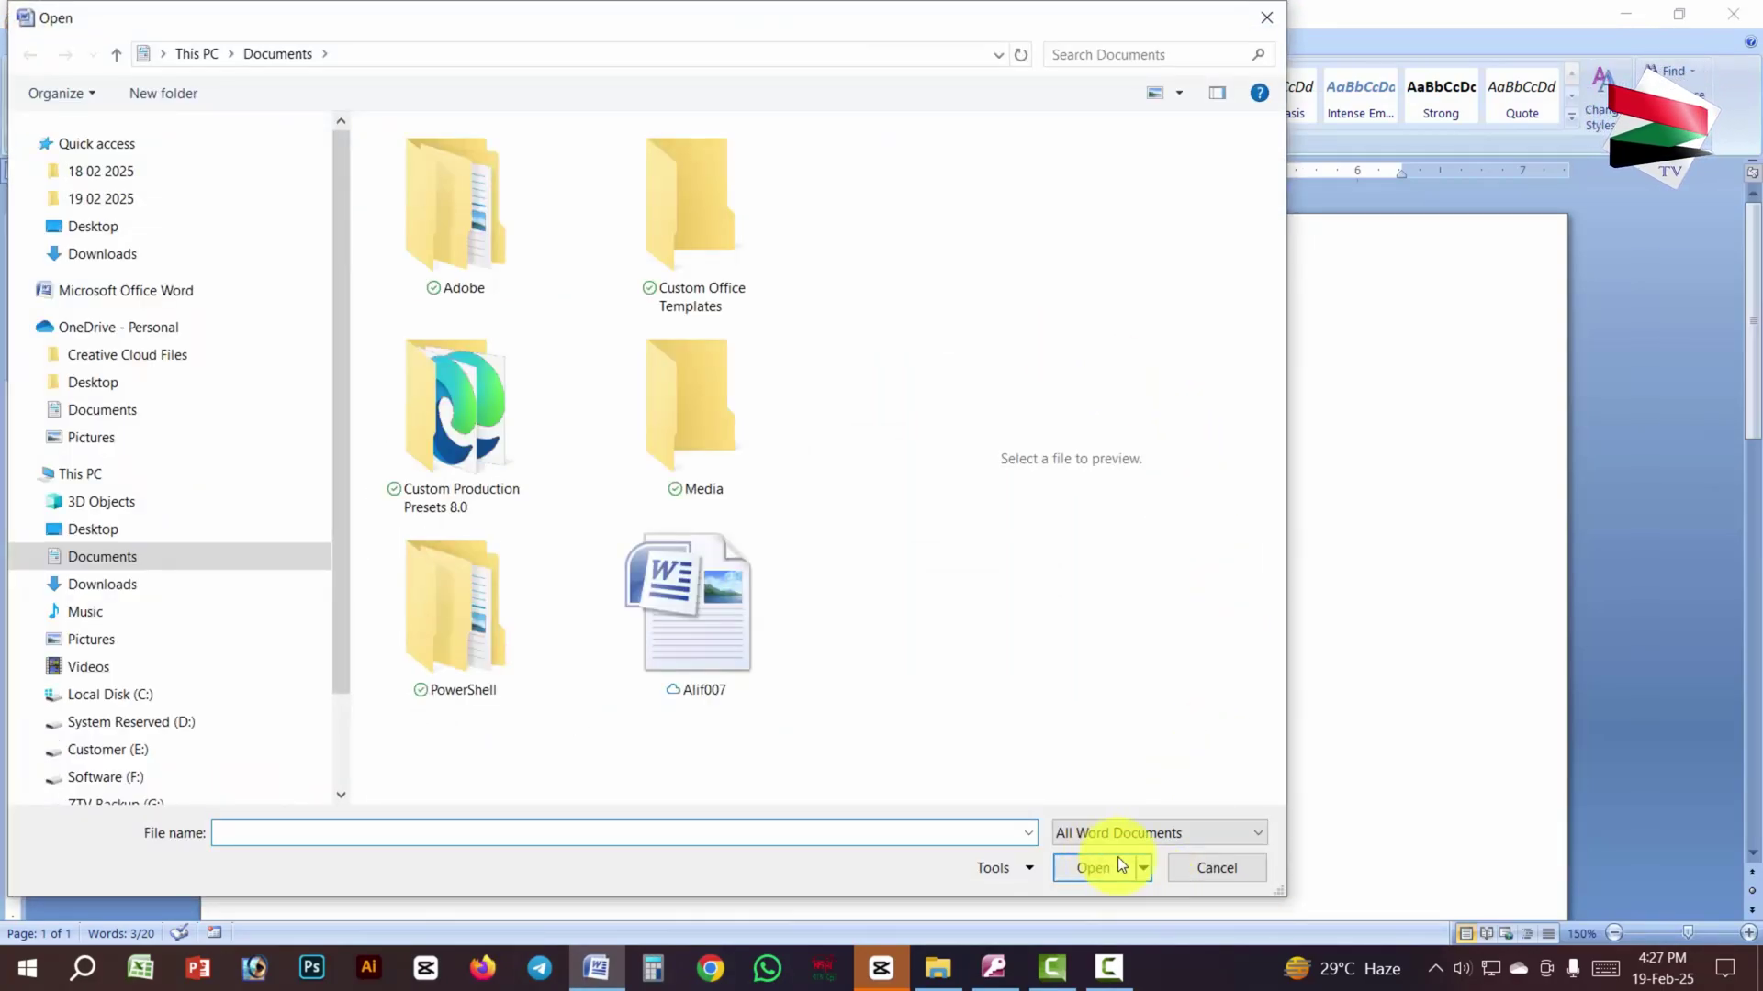
pyautogui.click(1219, 869)
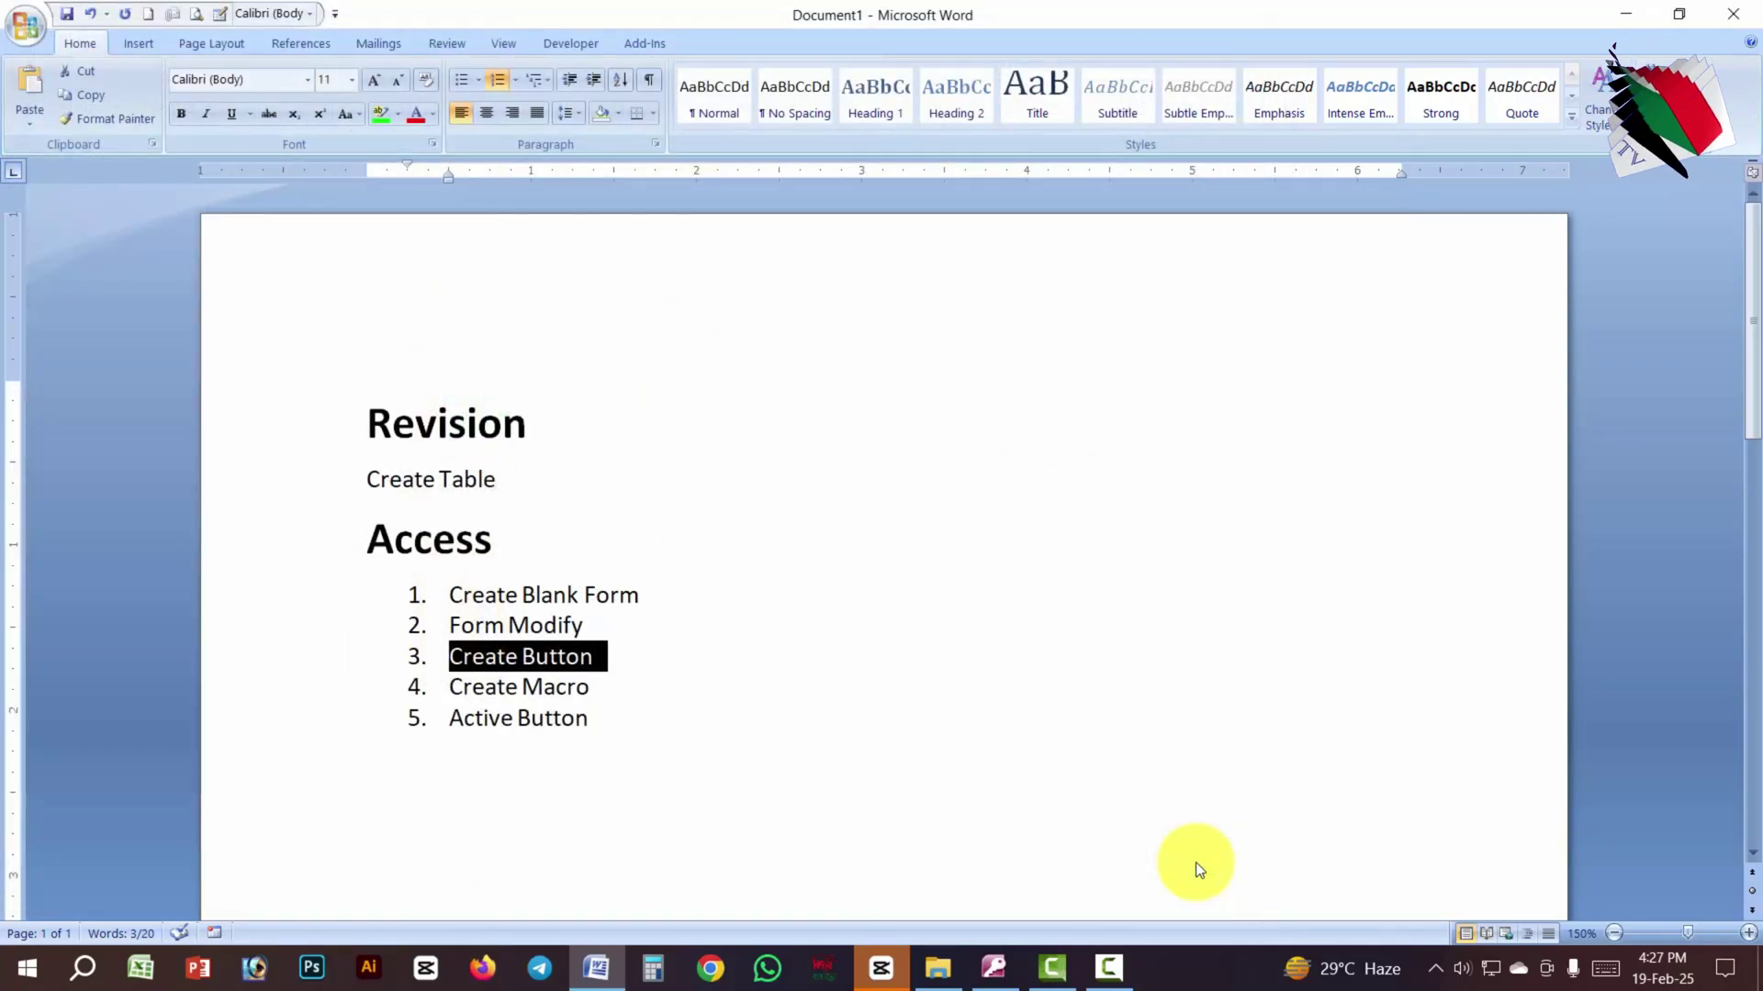
pyautogui.click(995, 970)
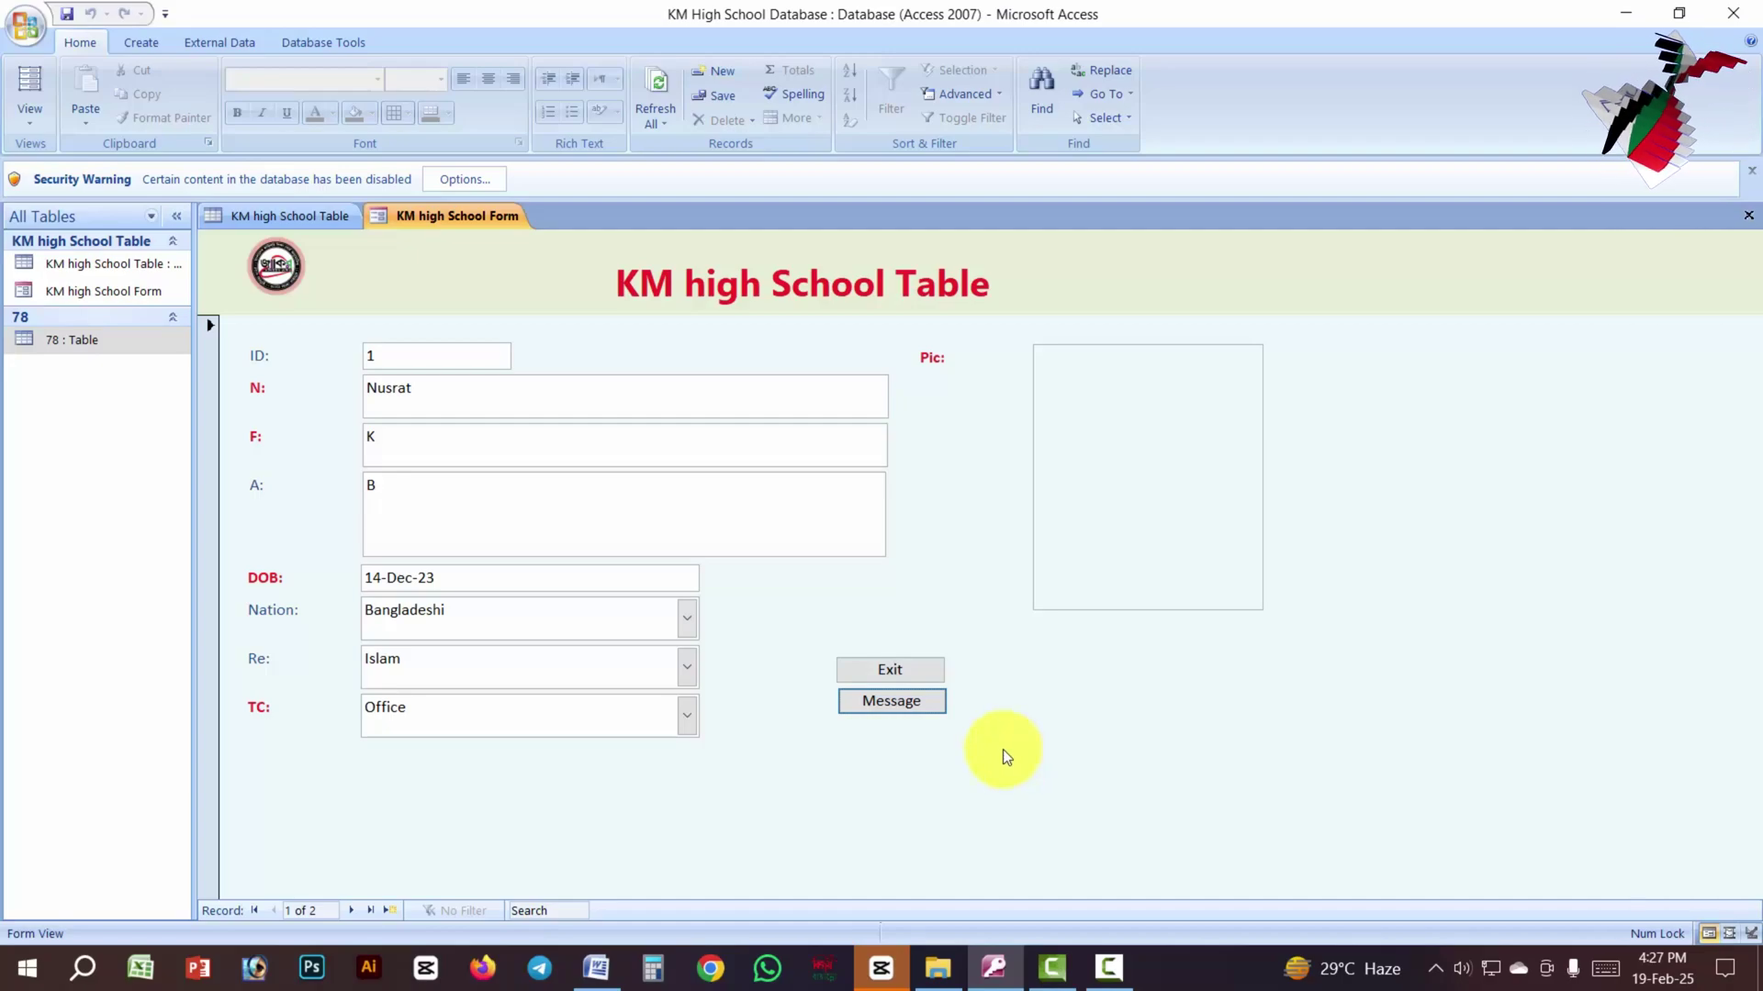
# Step: Switch to the Word outline and highlight the "Create Macro" item in the Access list
pyautogui.click(595, 968)
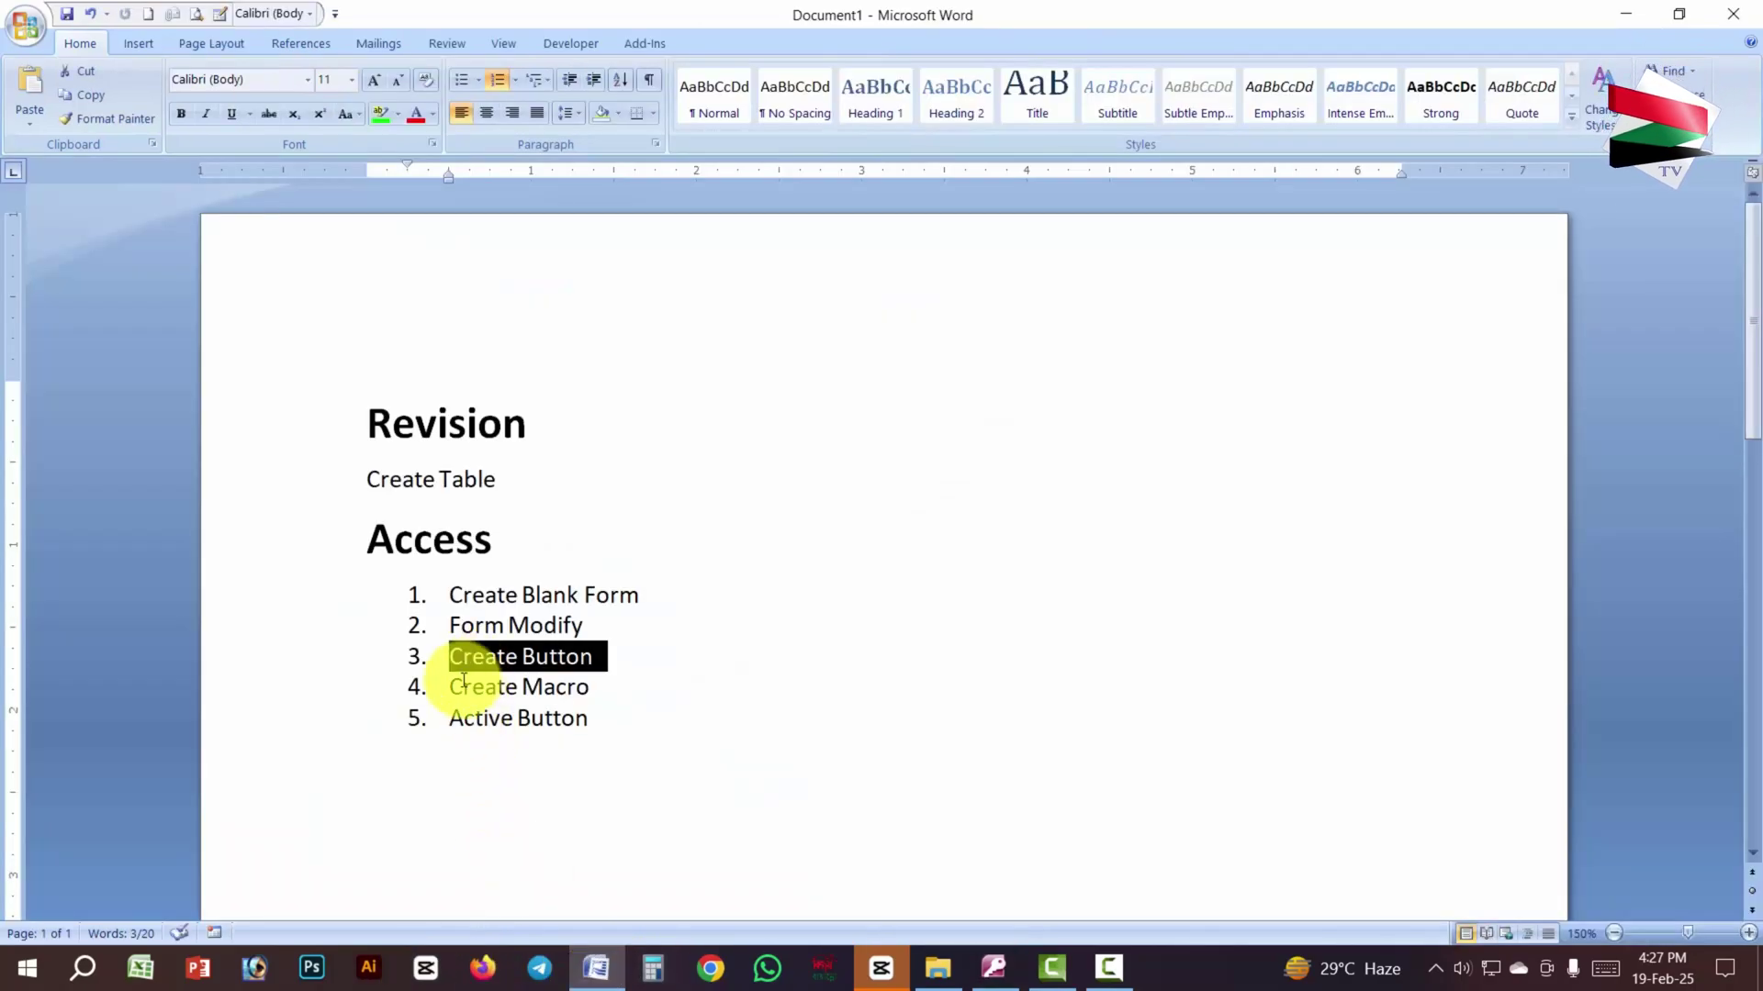
pyautogui.click(528, 689)
pyautogui.moveTo(528, 689); pyautogui.dragTo(608, 687)
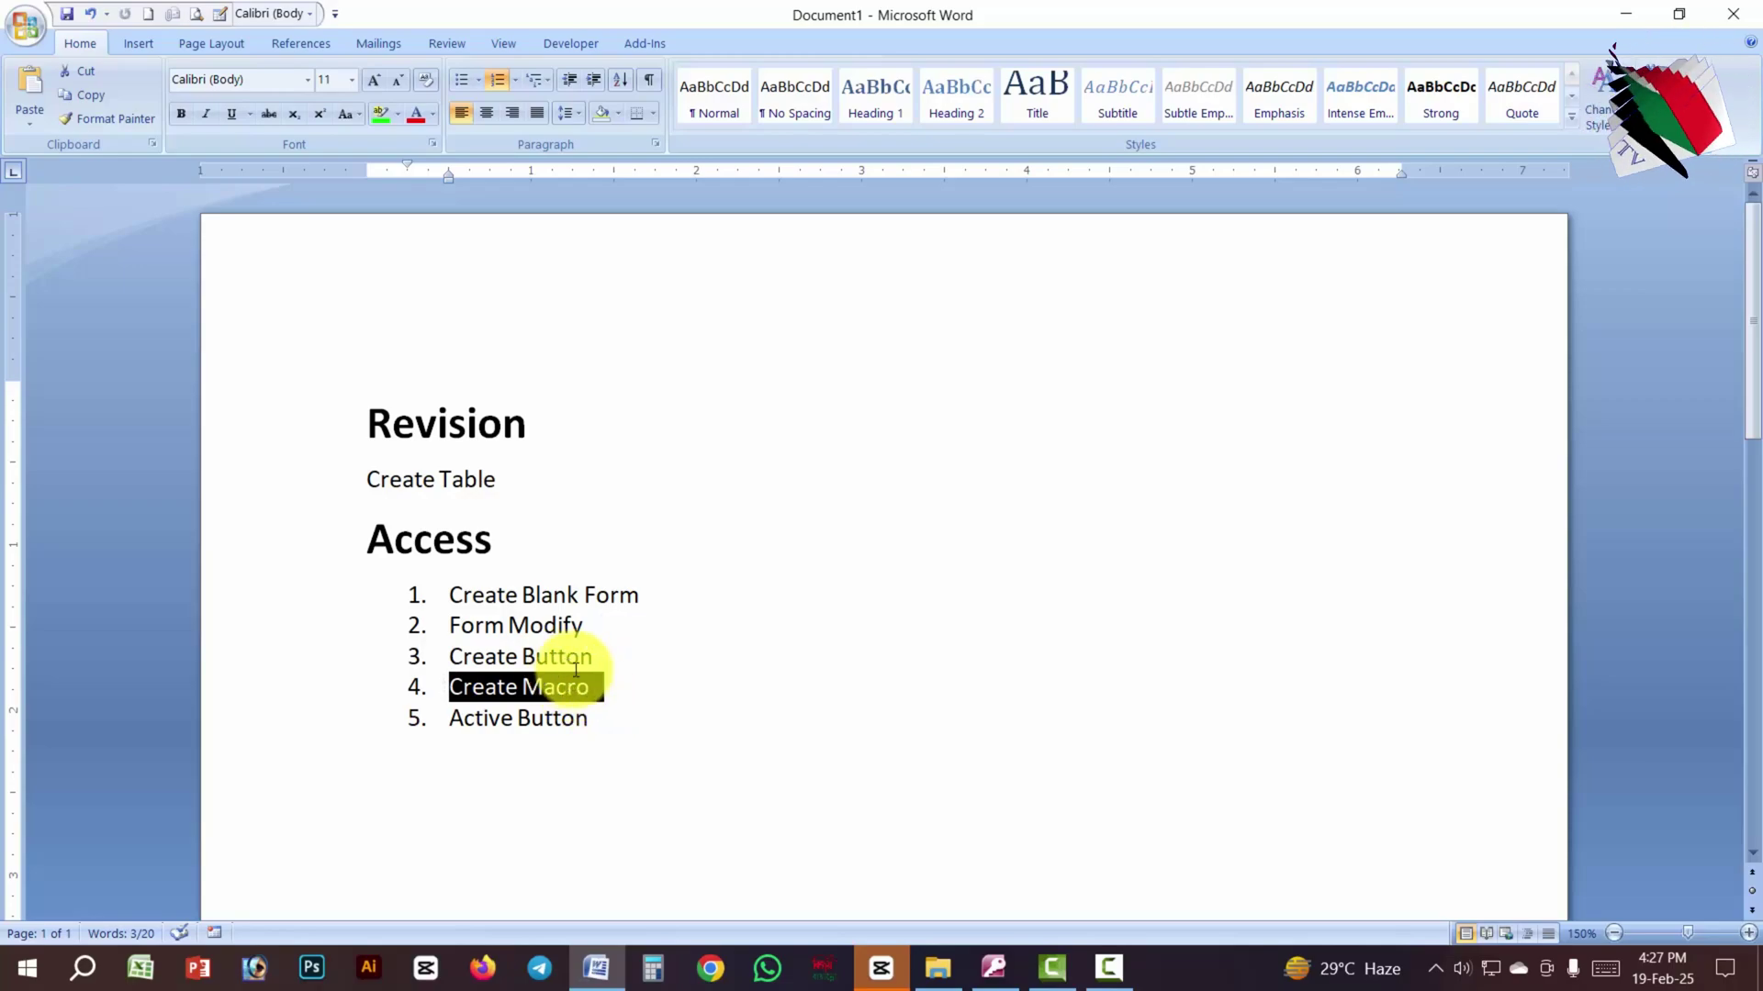
# Step: Switch back to Access and create a new macro with Quit as its first action
pyautogui.click(993, 967)
pyautogui.click(138, 42)
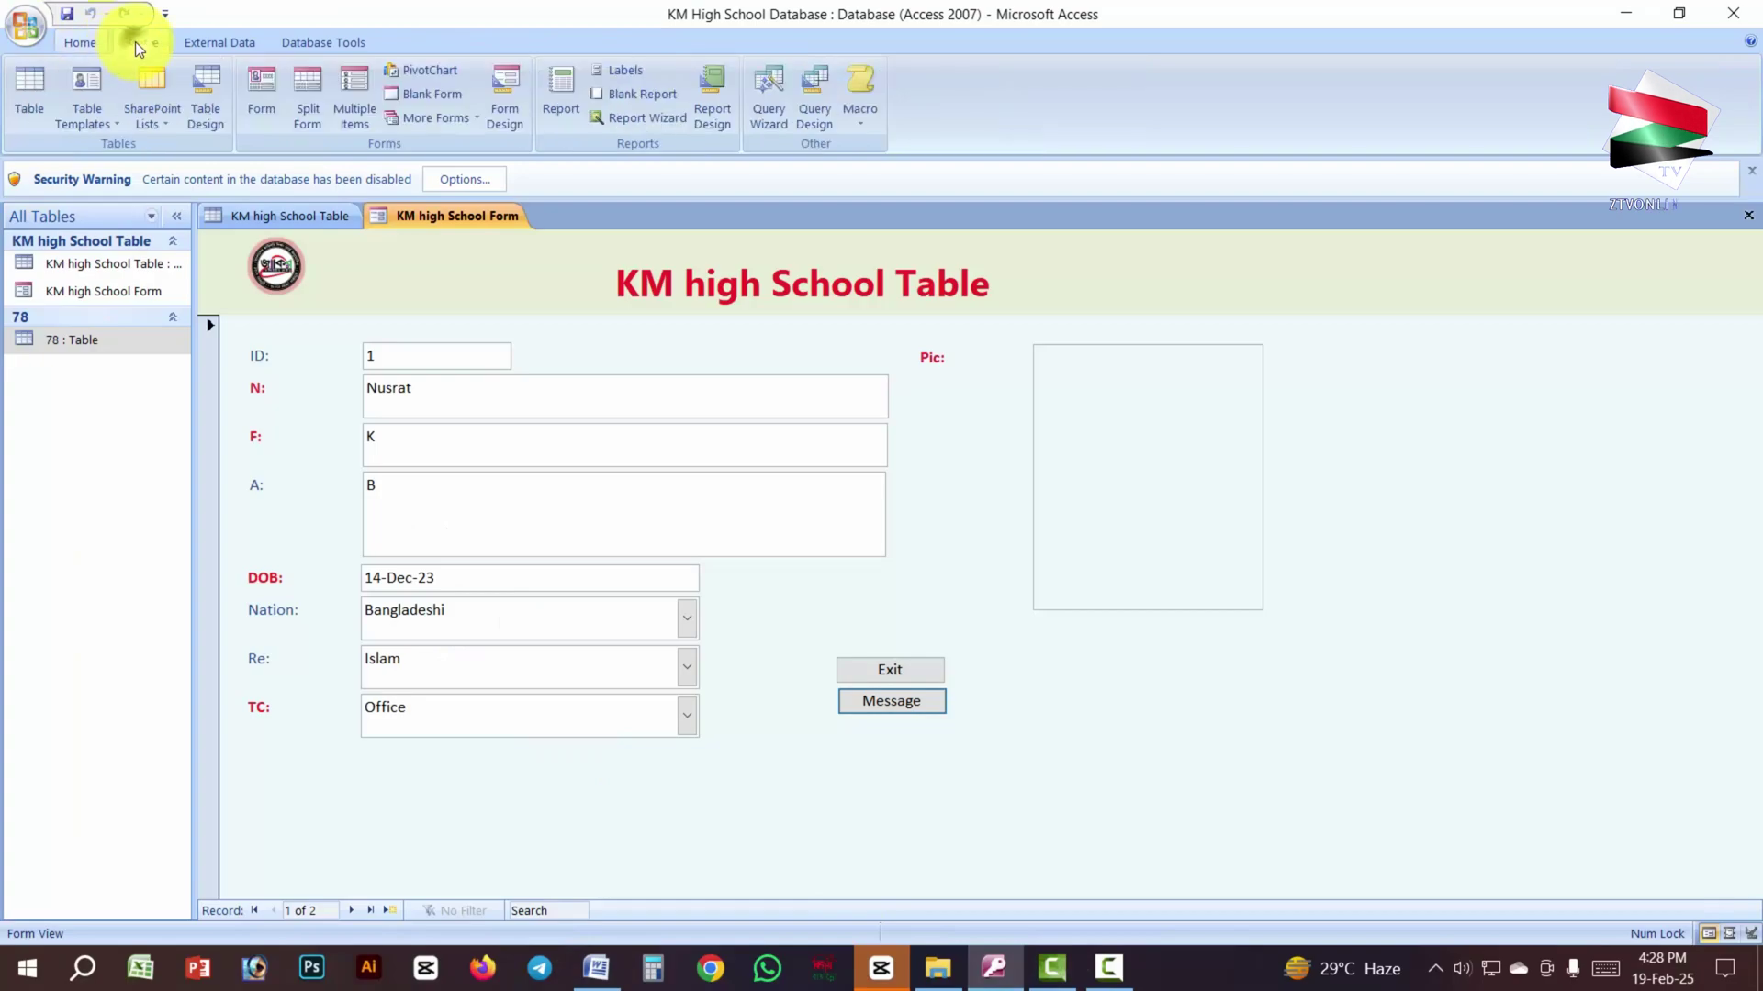
pyautogui.click(876, 85)
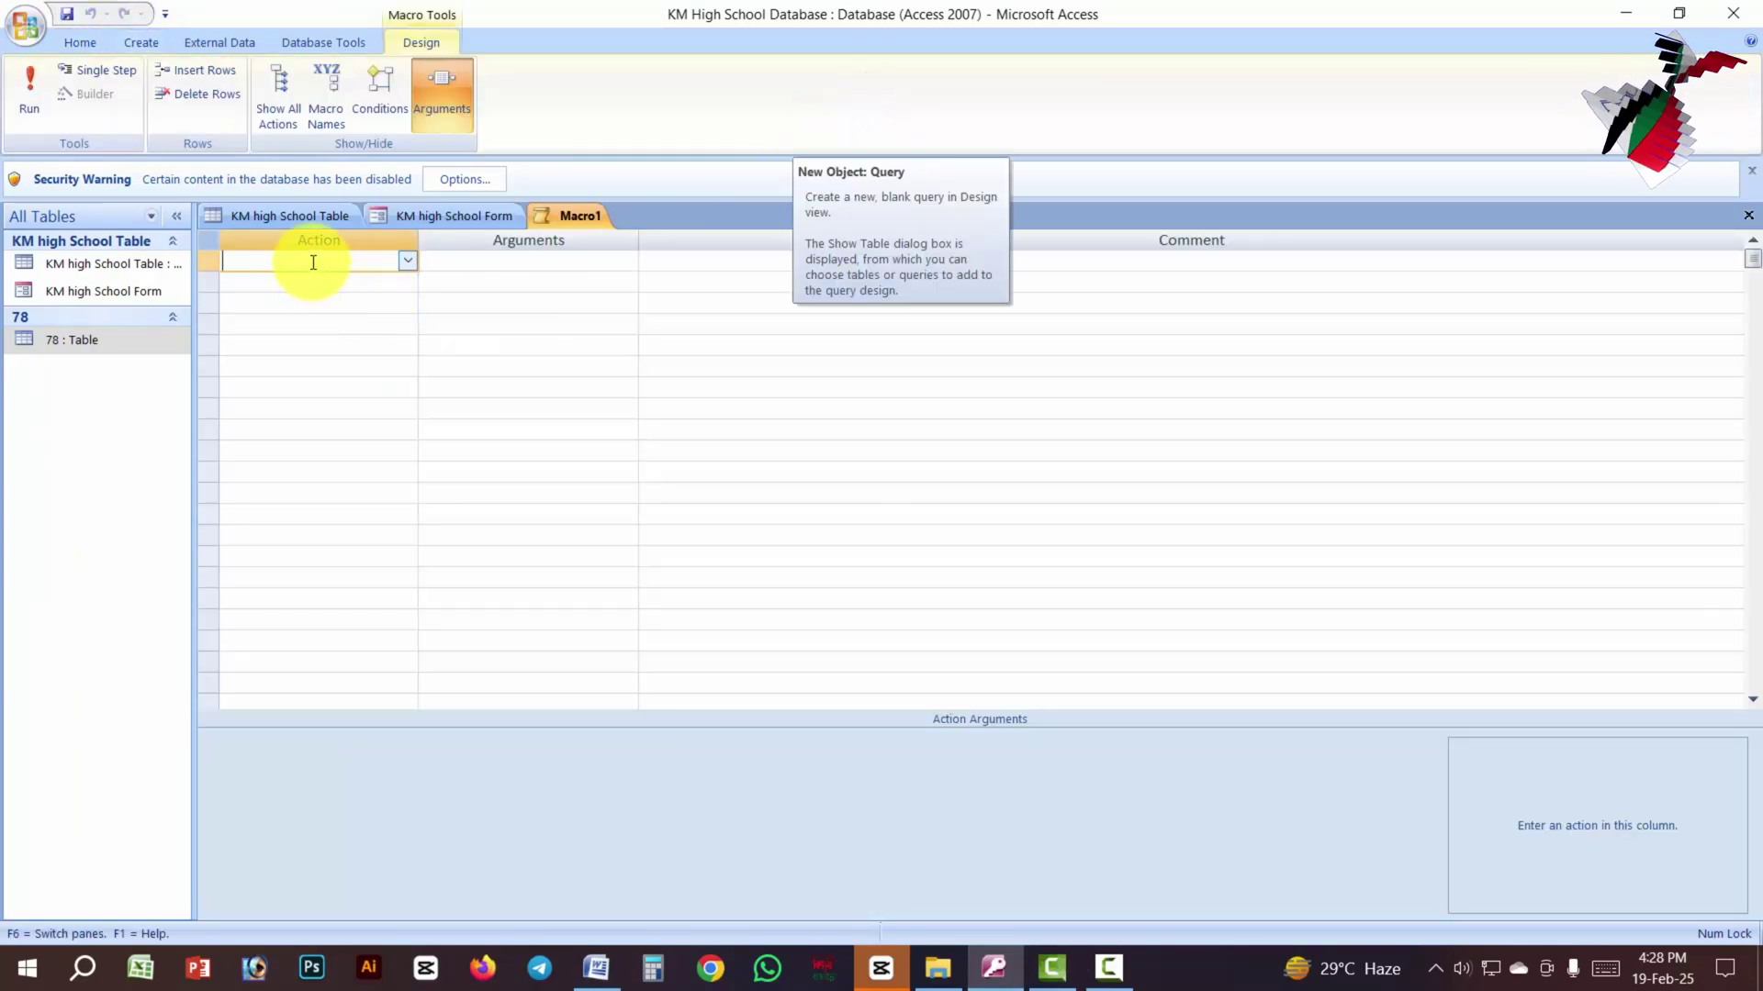
pyautogui.click(406, 261)
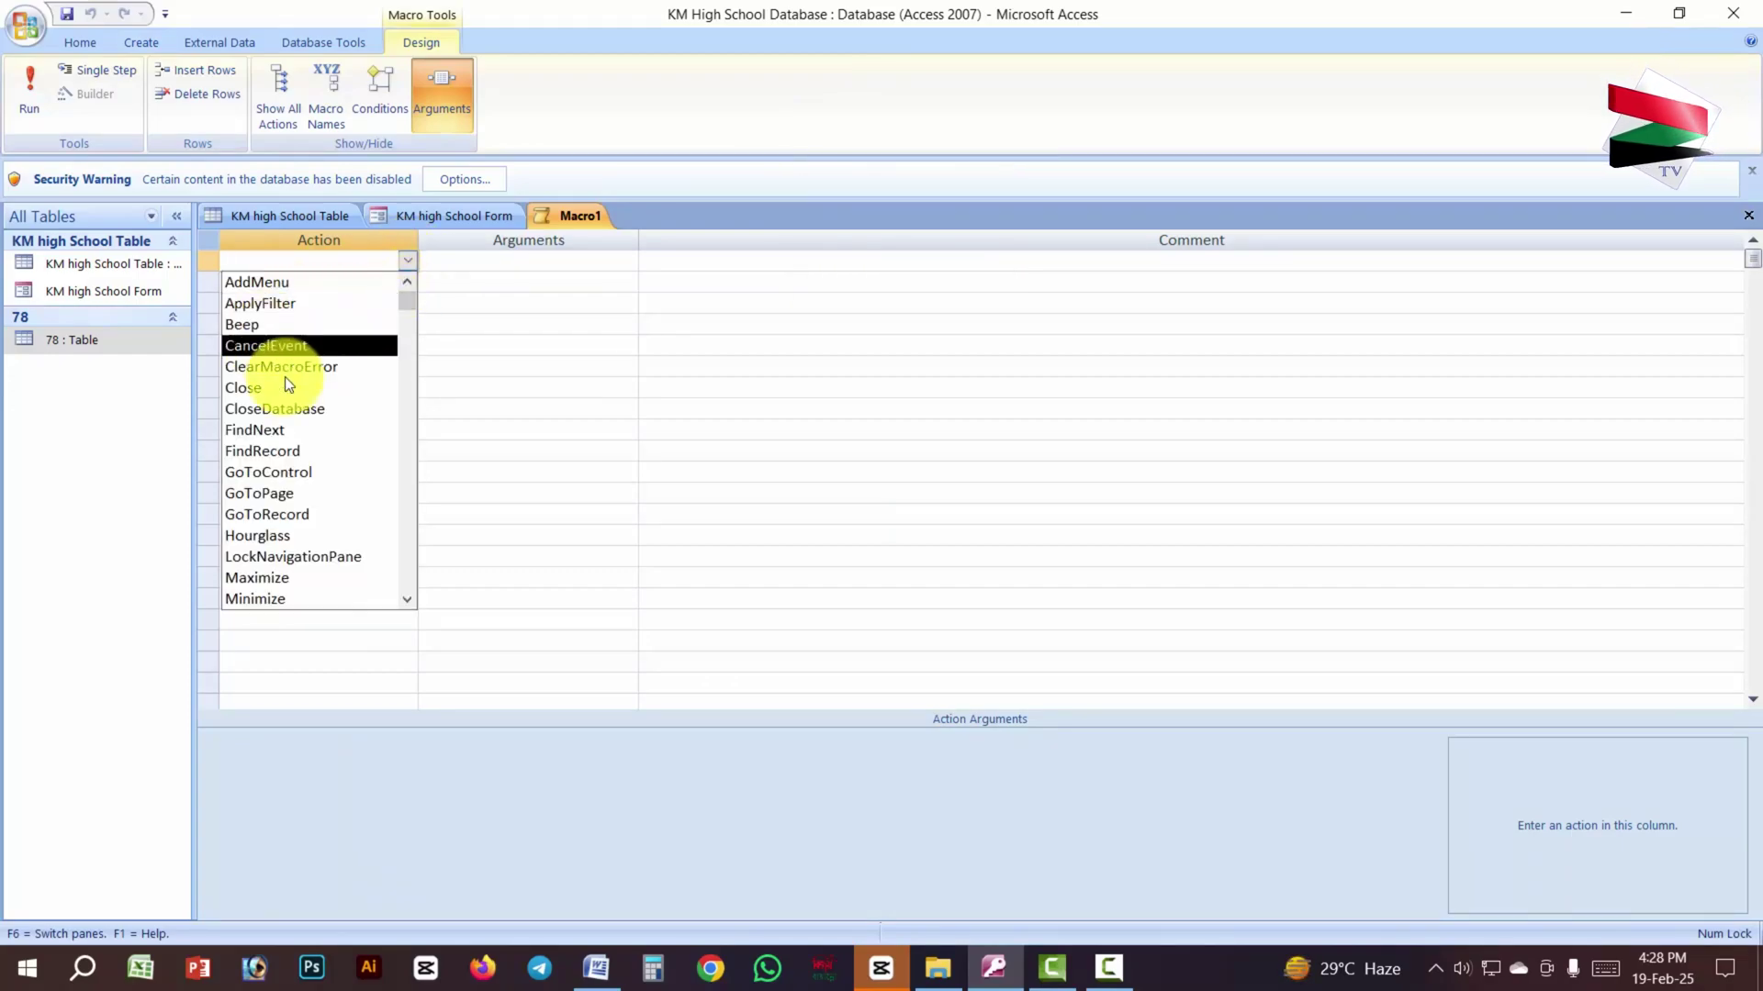
pyautogui.click(408, 599)
pyautogui.click(408, 599)
pyautogui.click(409, 598)
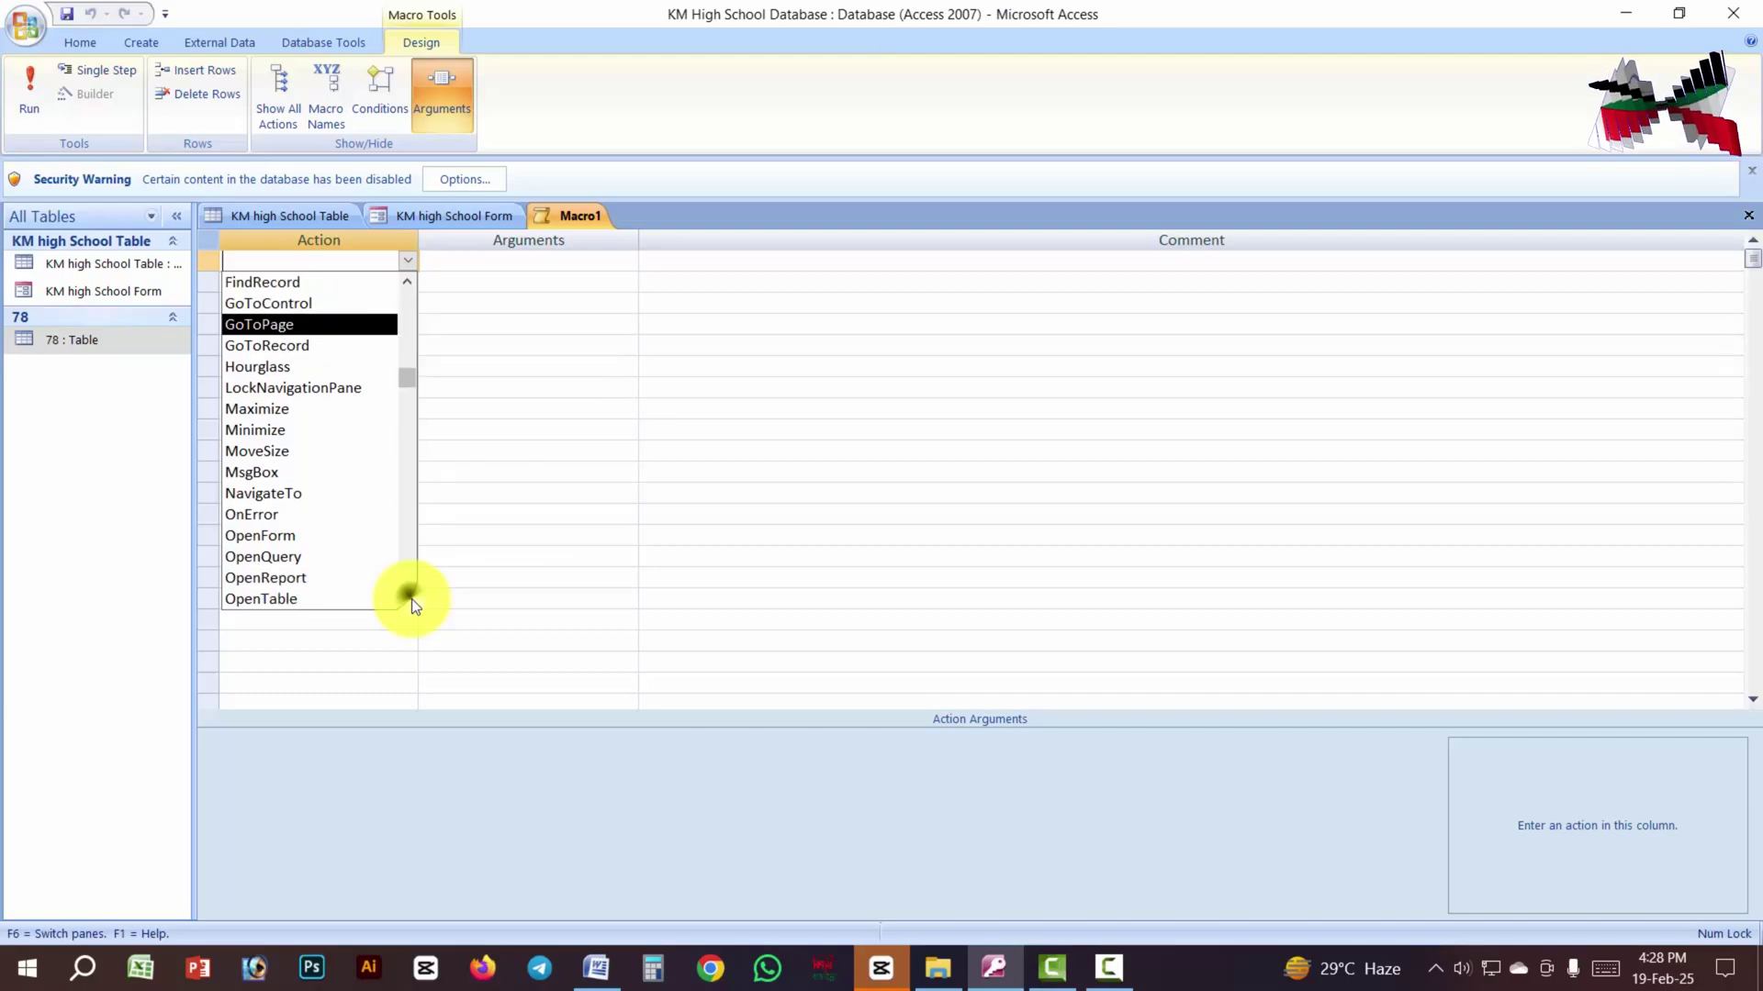
pyautogui.click(408, 598)
pyautogui.click(408, 598)
pyautogui.click(409, 598)
pyautogui.click(409, 599)
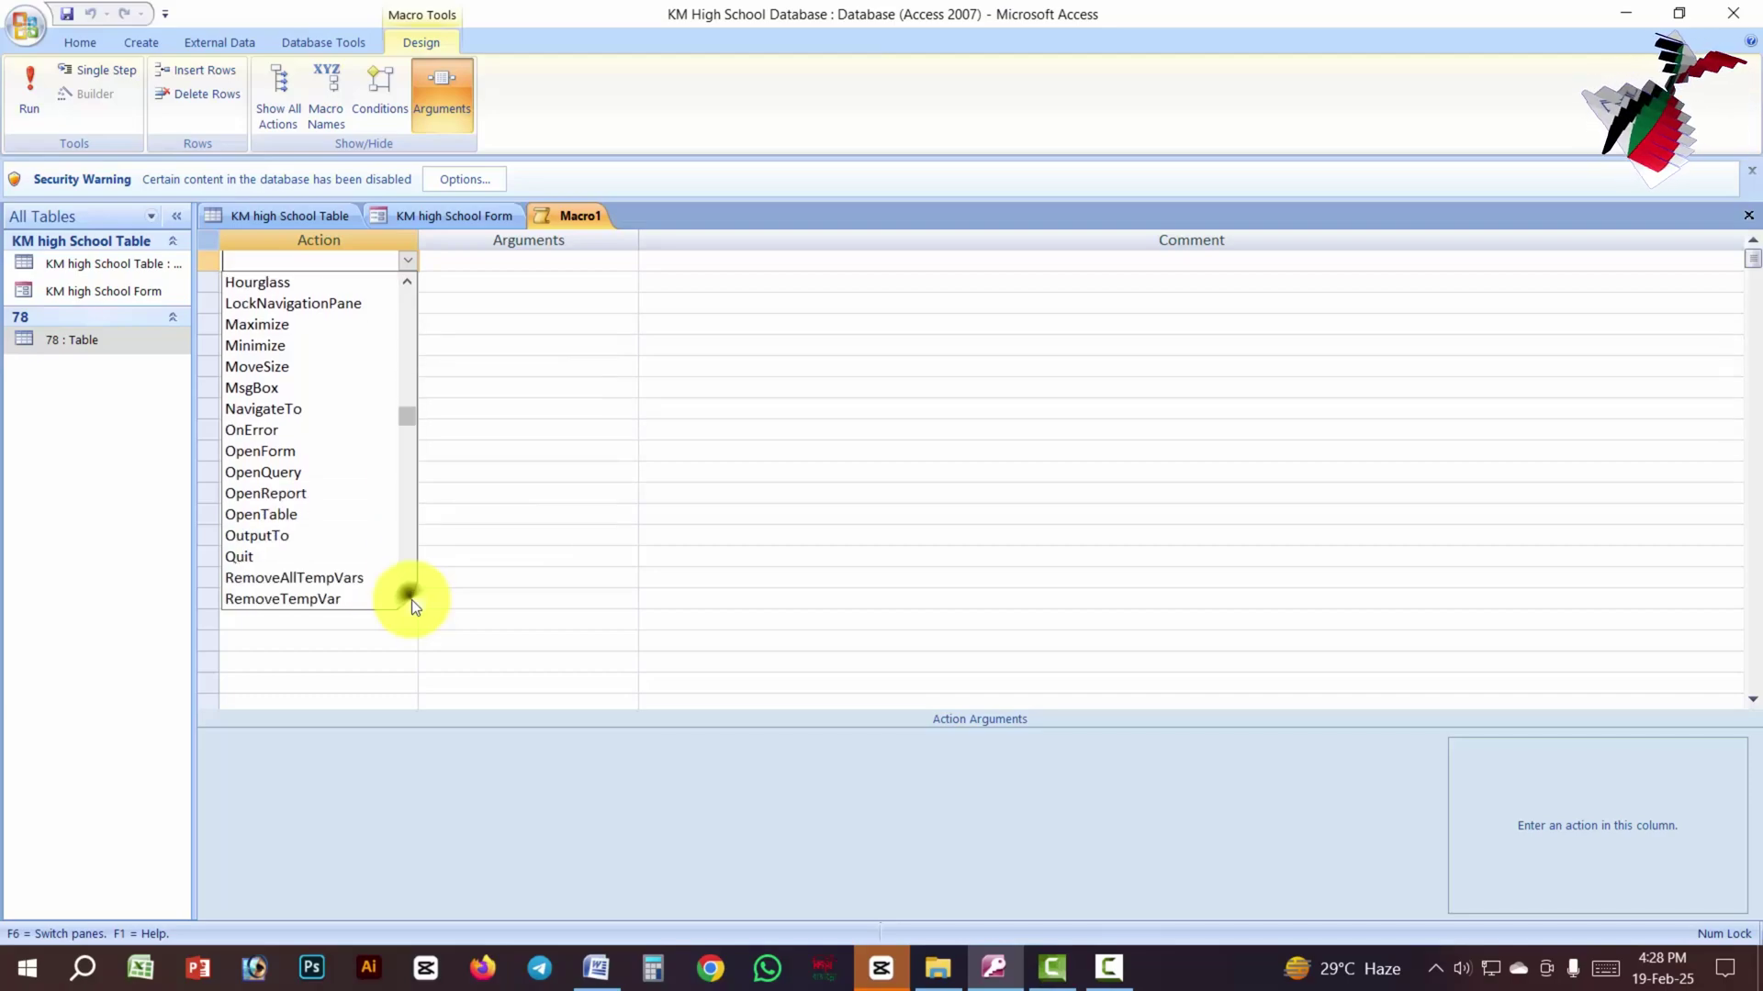
pyautogui.click(262, 565)
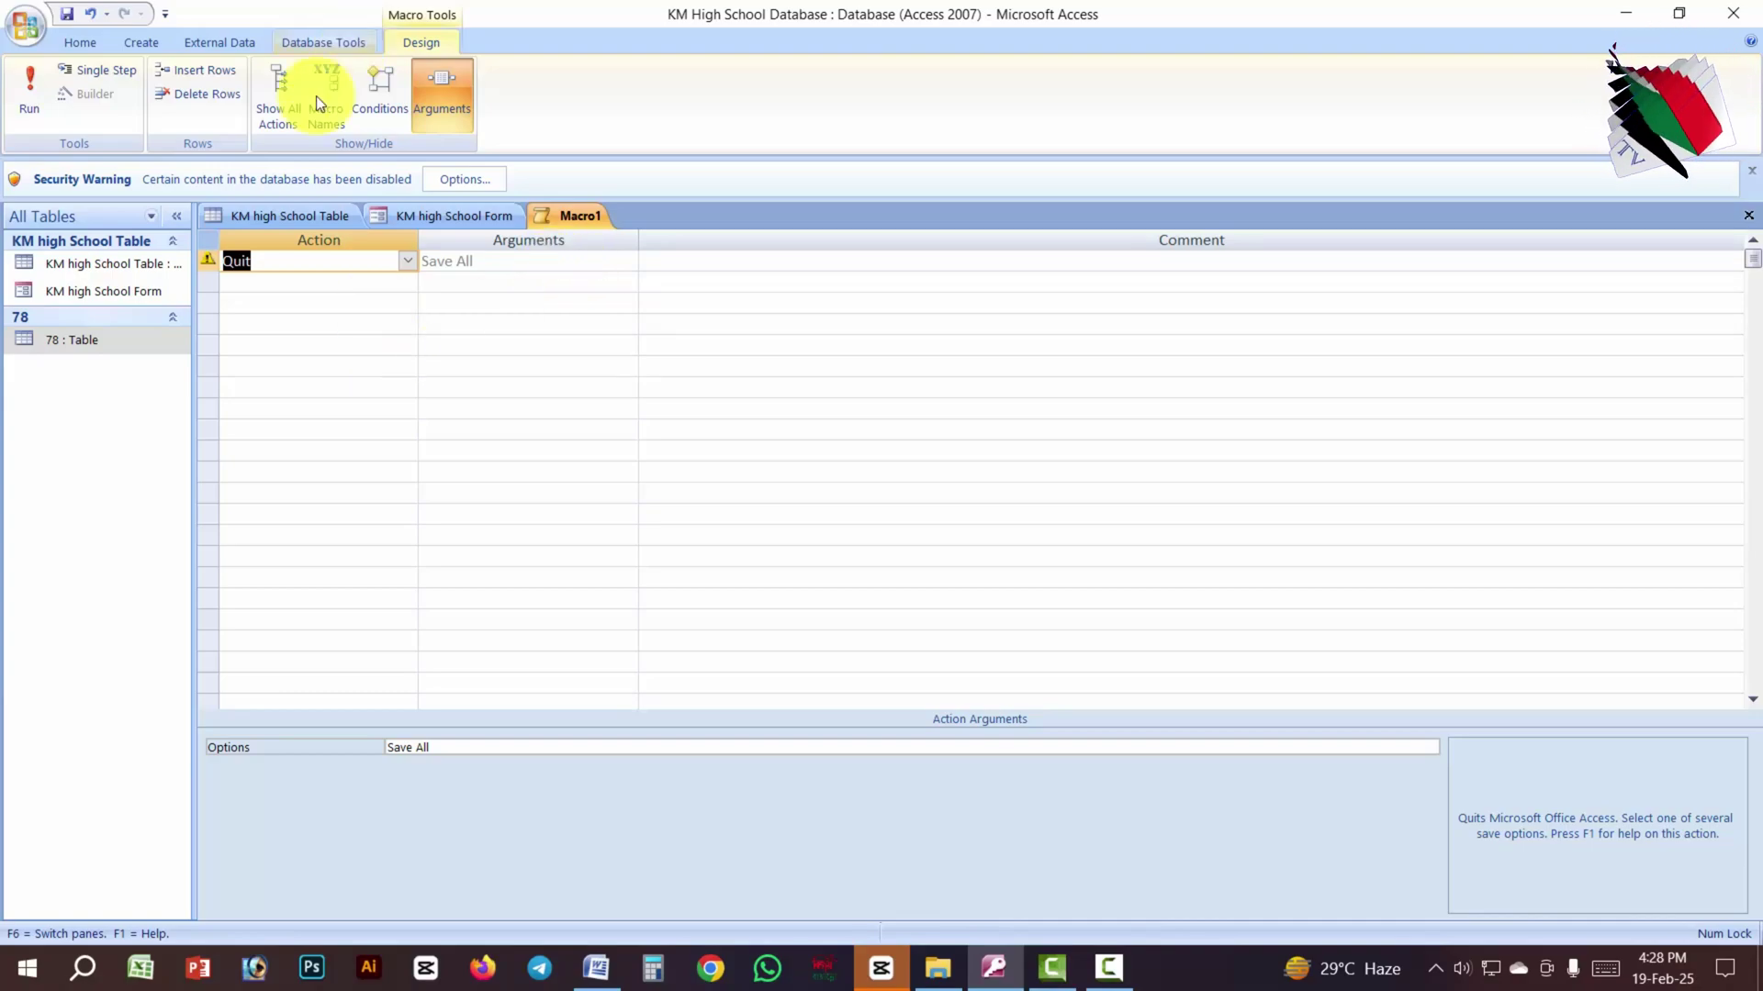
# Step: Save the Quit macro under the name "Exit"
pyautogui.click(77, 17)
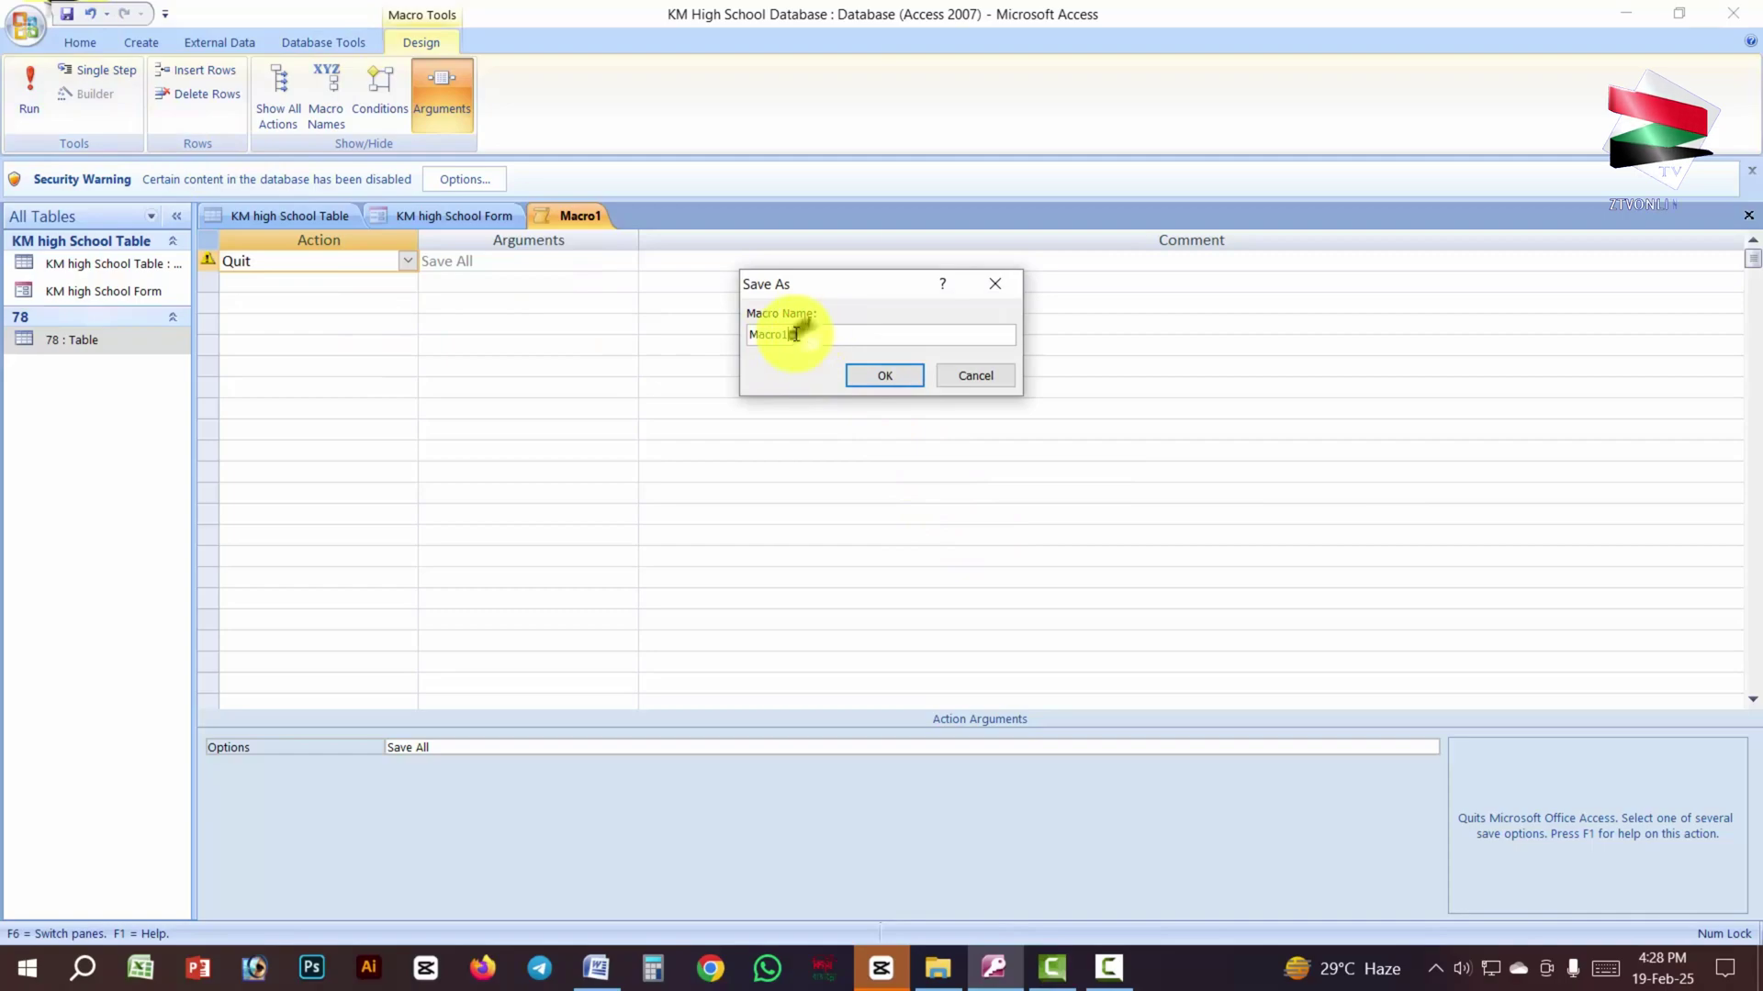
pyautogui.write('Exit')
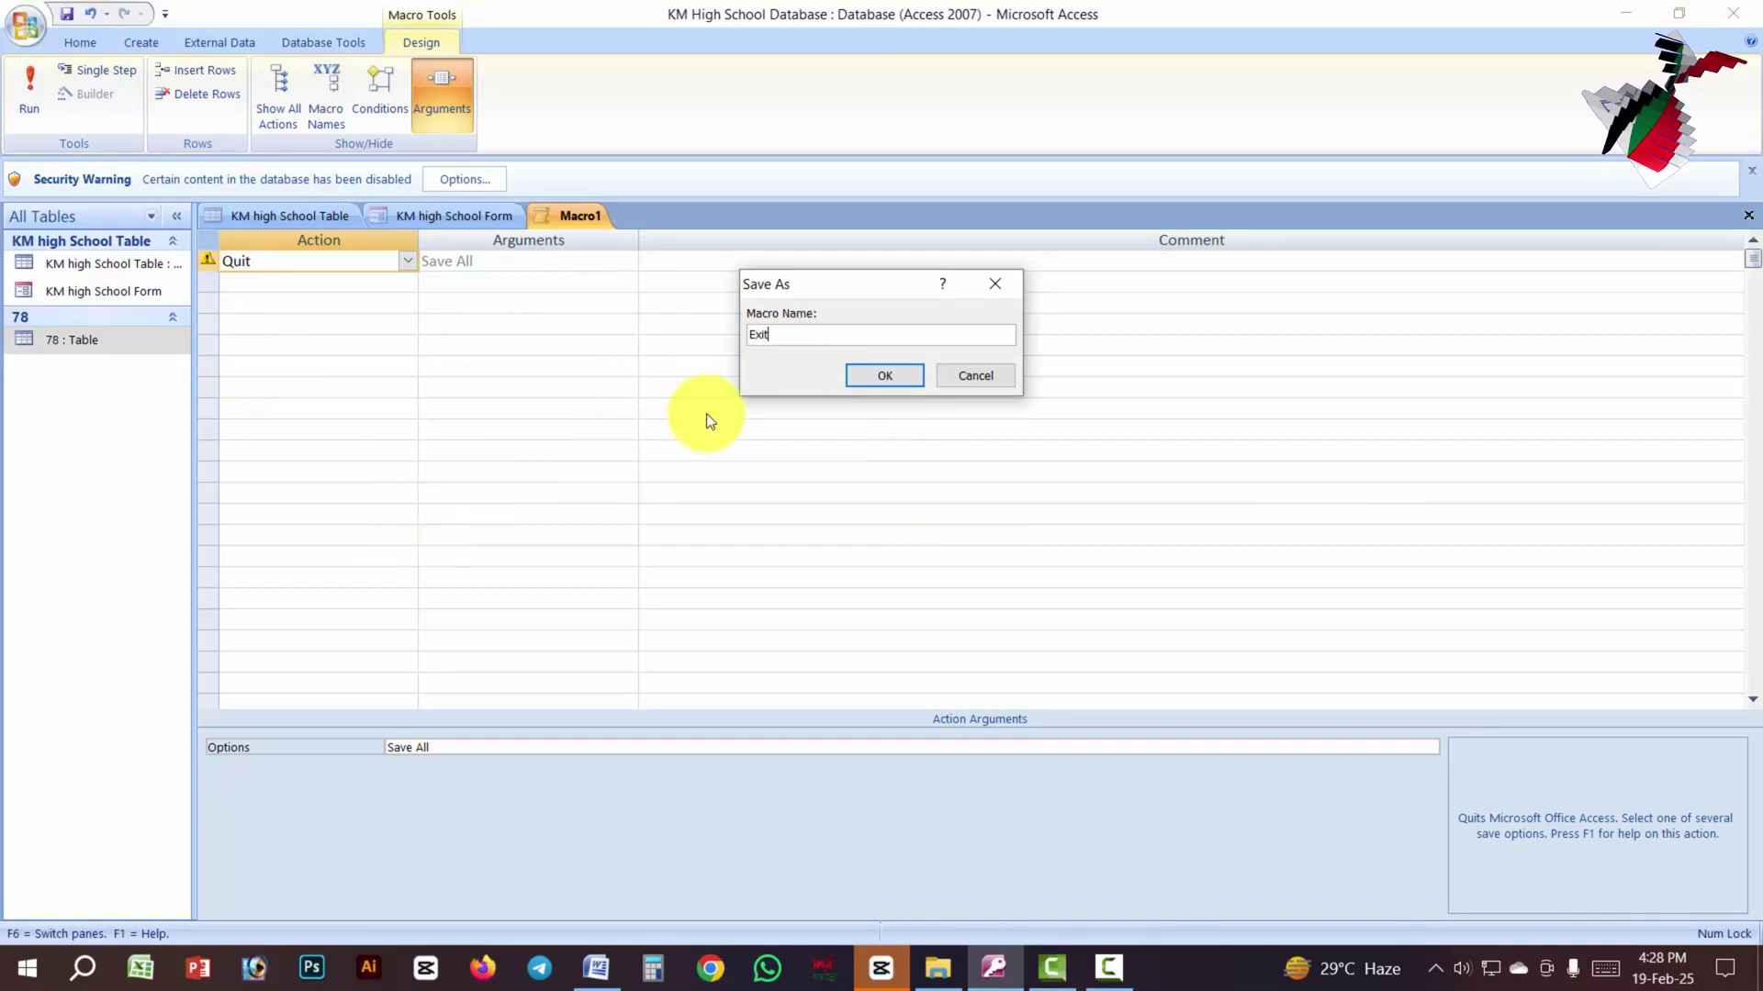
pyautogui.click(916, 375)
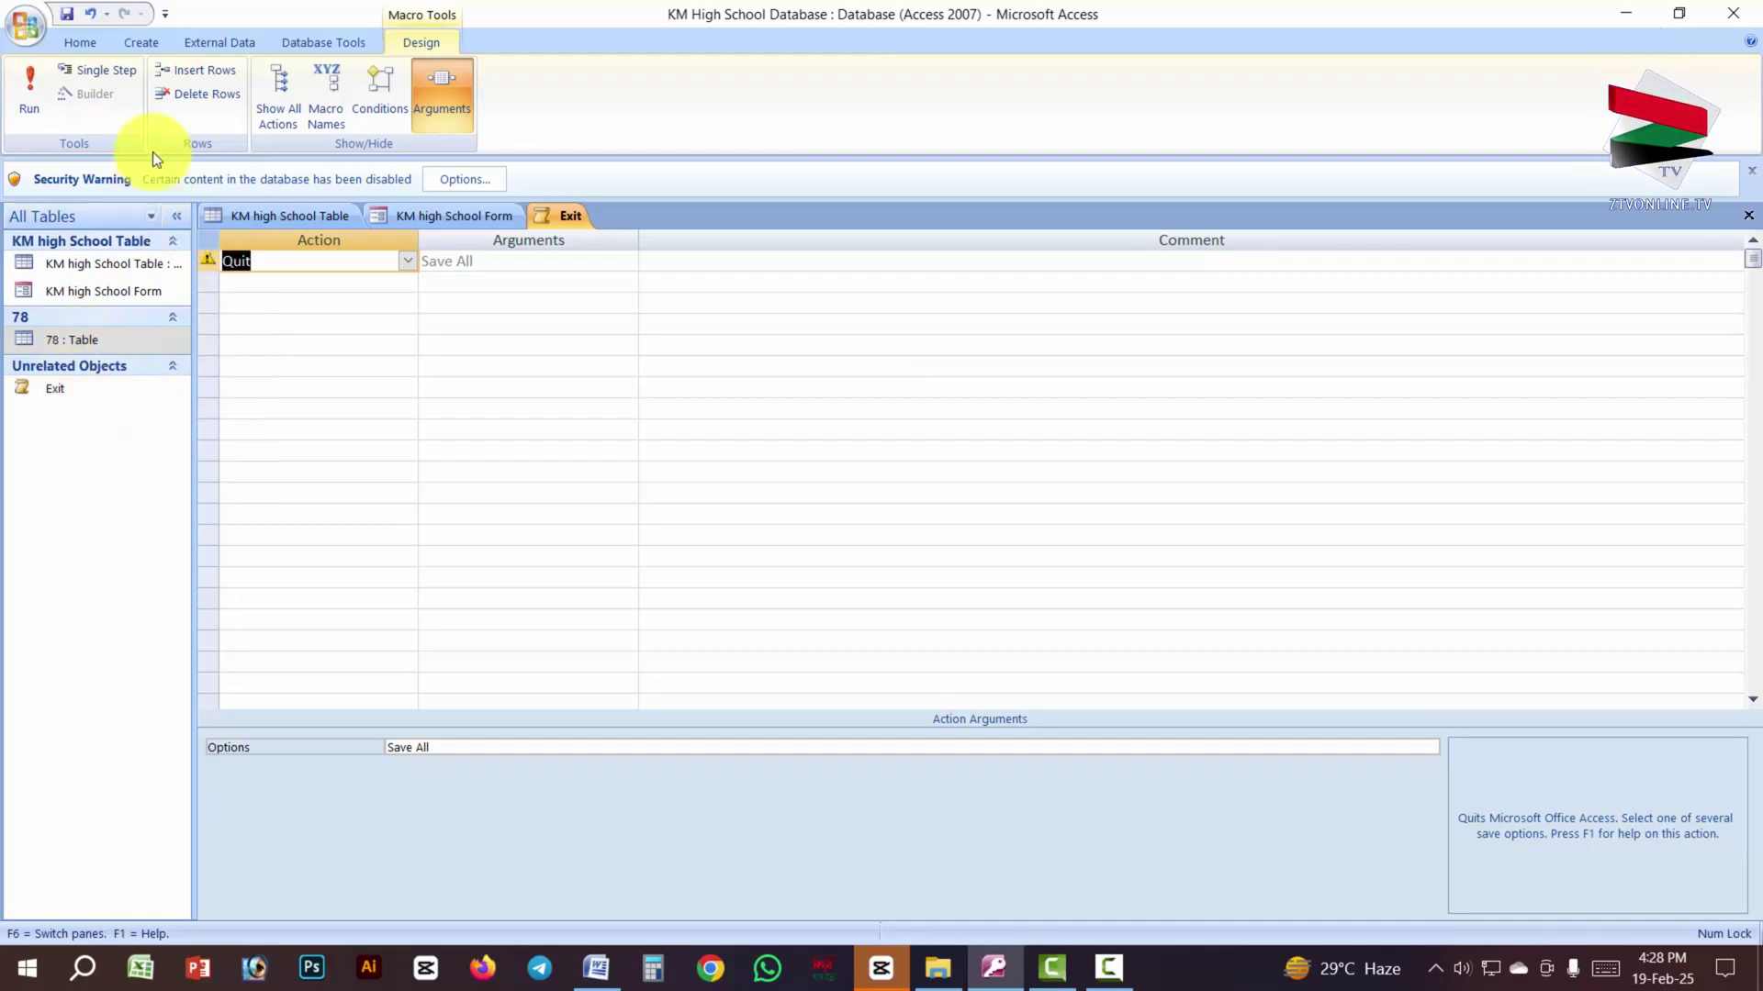
# Step: Create another new macro with MsgBox as its first action
pyautogui.click(155, 42)
pyautogui.click(871, 87)
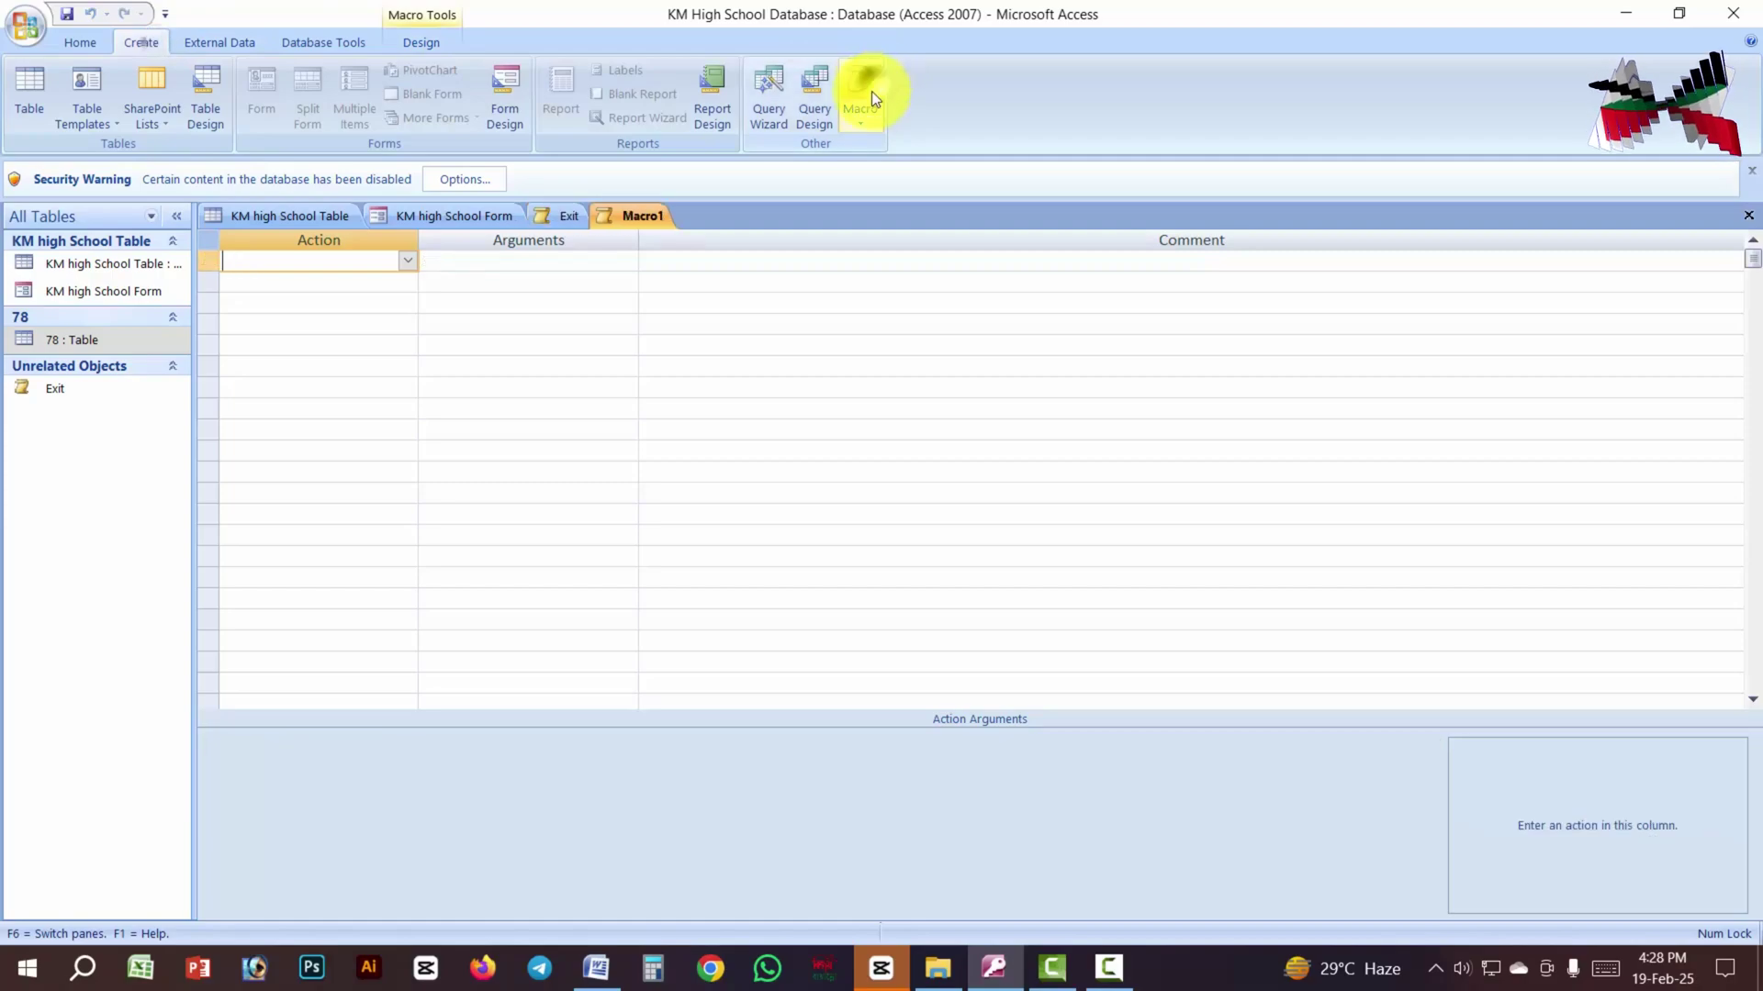
pyautogui.click(407, 261)
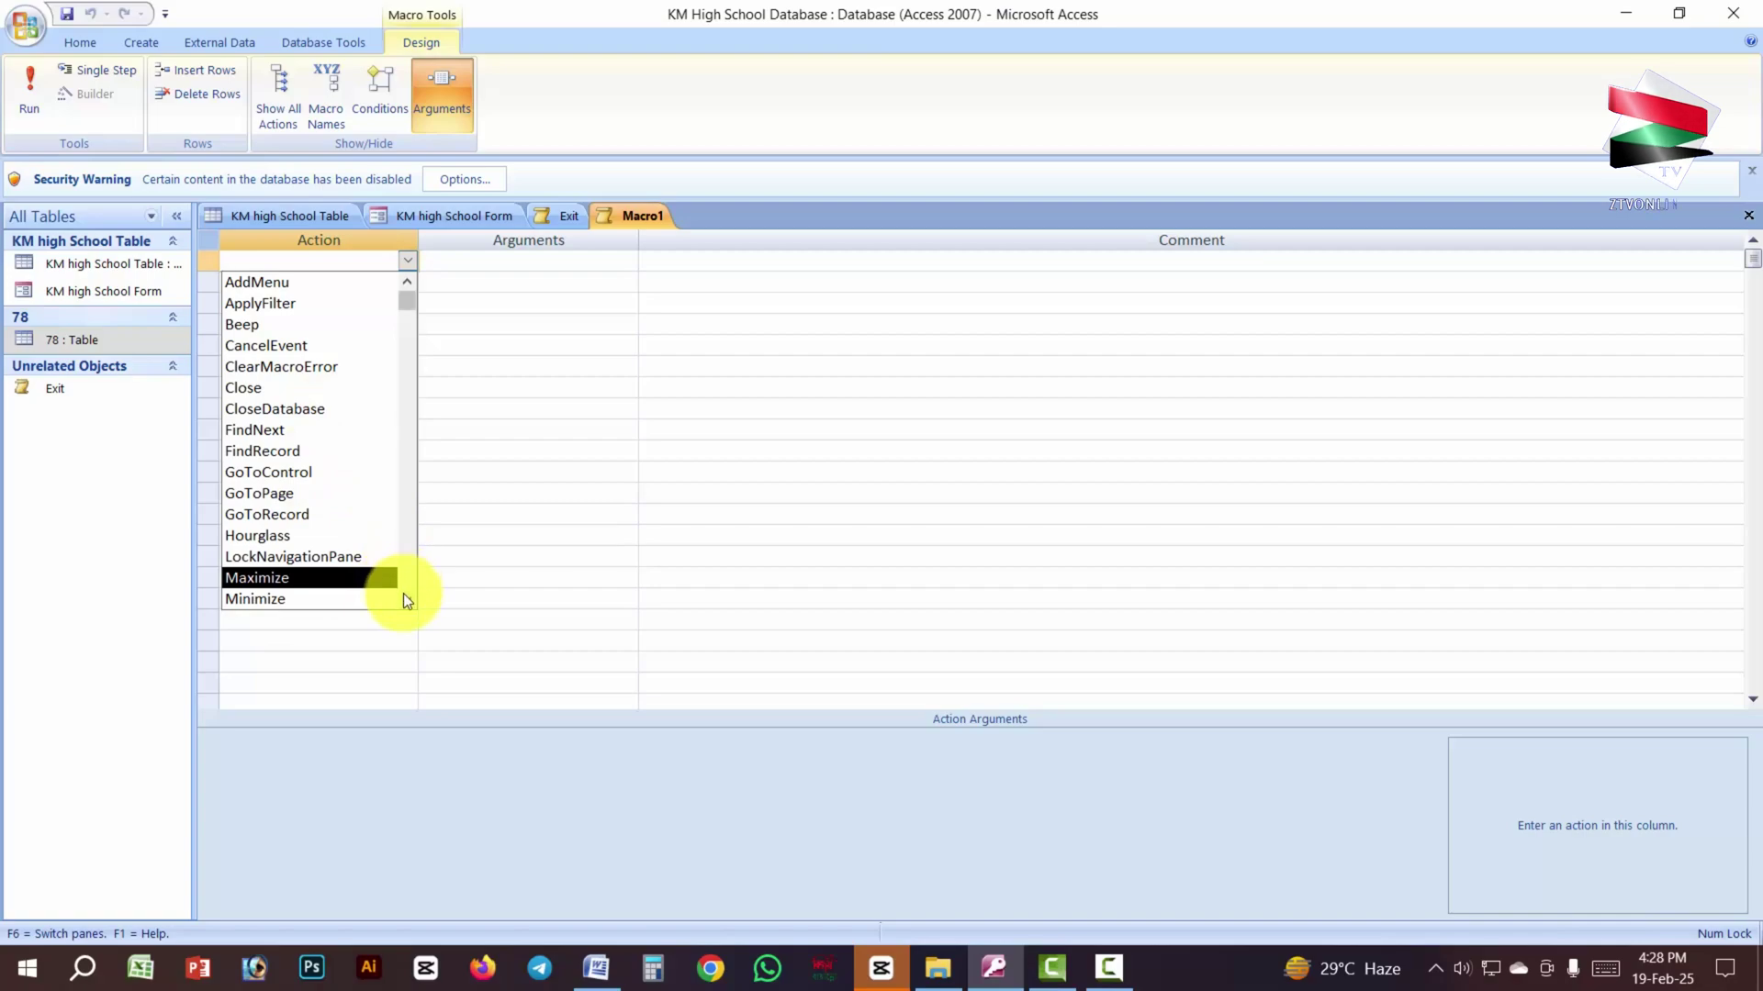
pyautogui.scroll(-3, 410, 602)
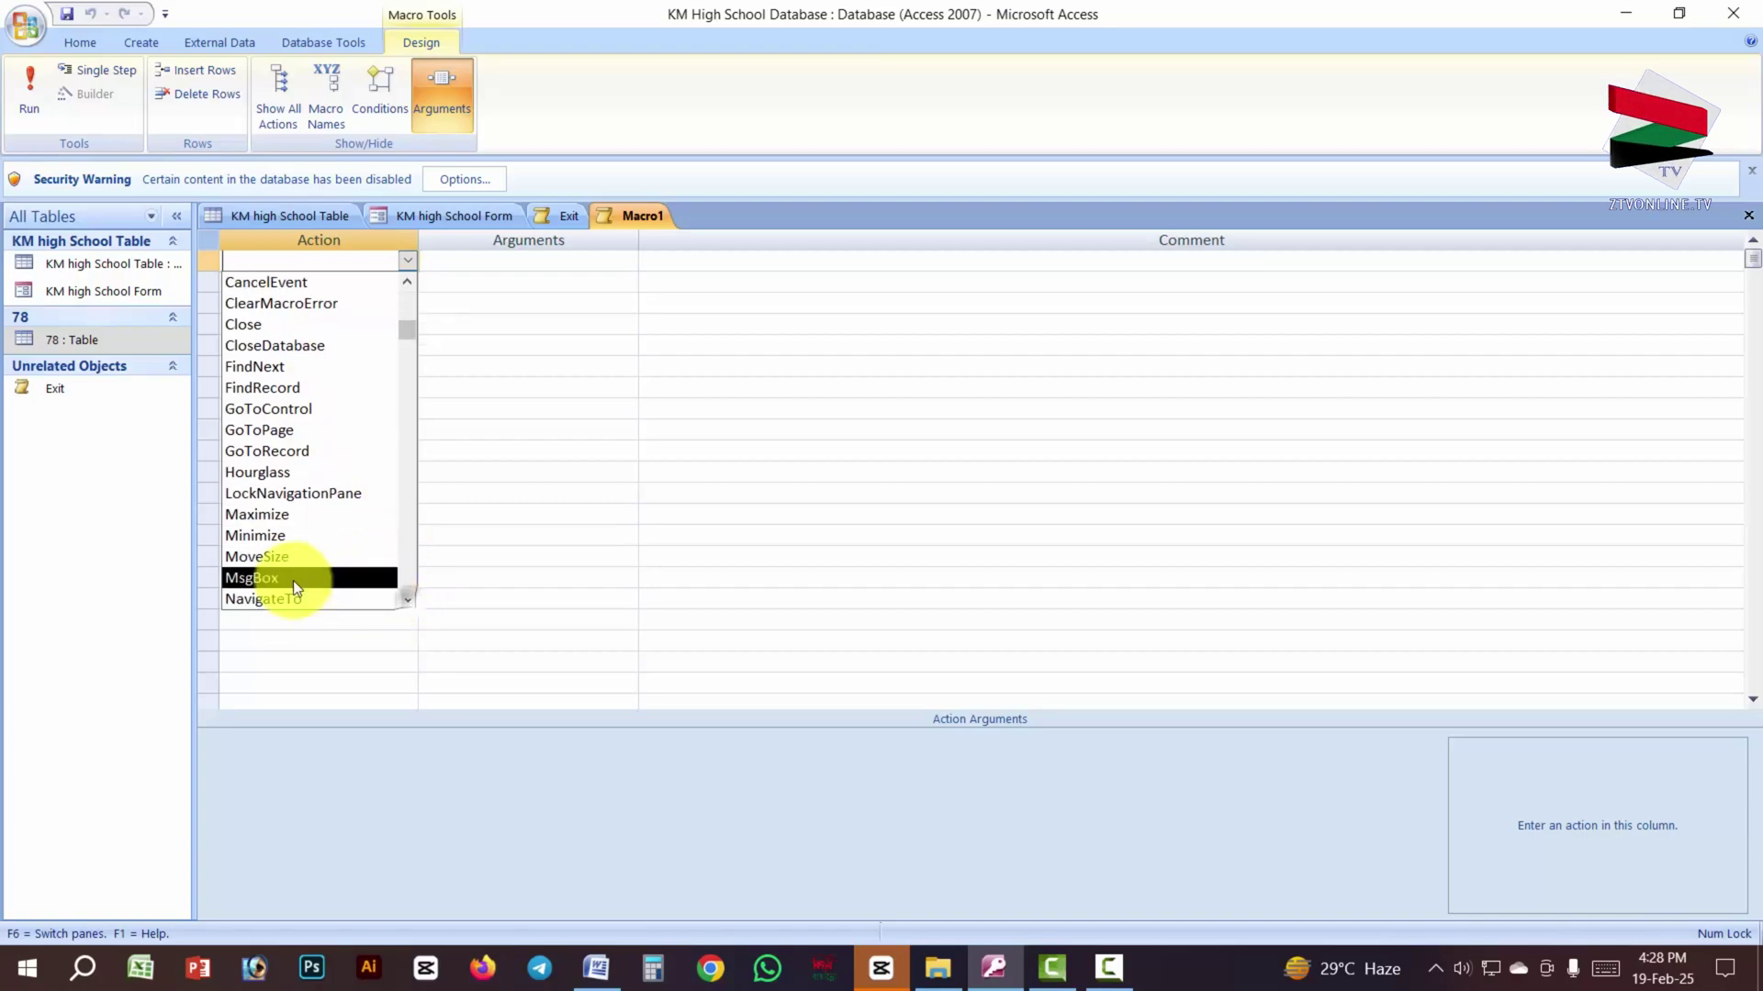
pyautogui.click(262, 580)
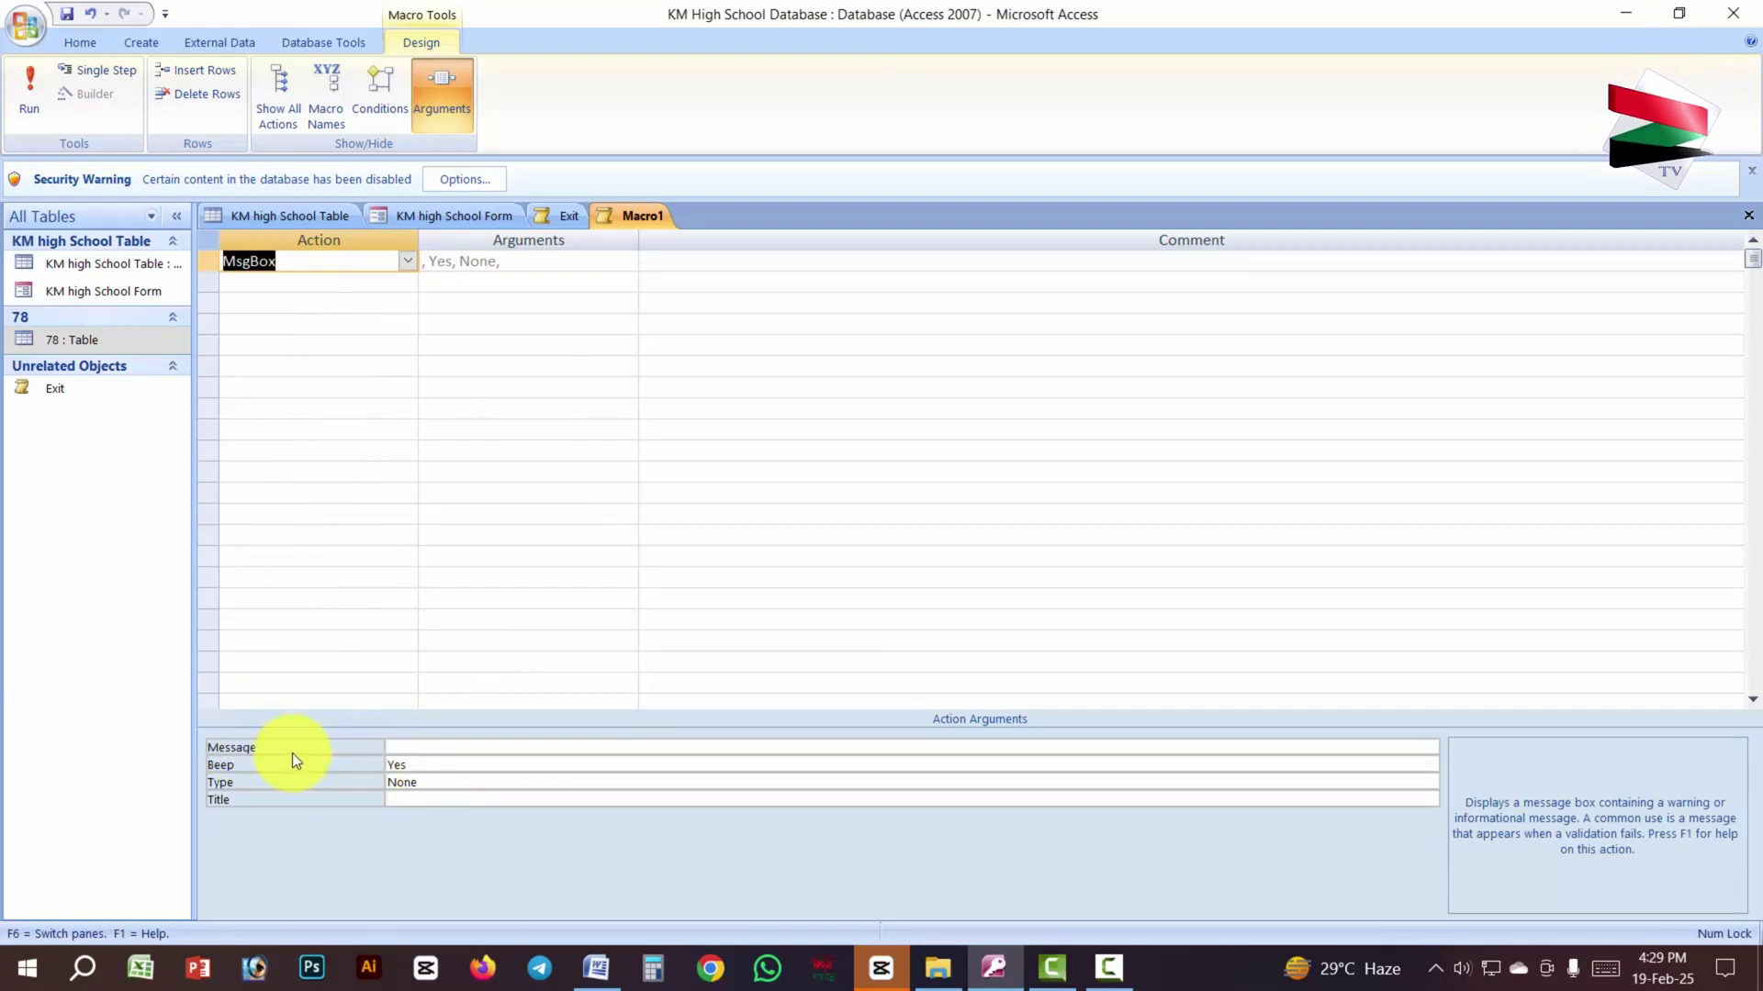
# Step: Set the MsgBox action's message text to "Wecome" and save the macro as "Message"
pyautogui.click(431, 747)
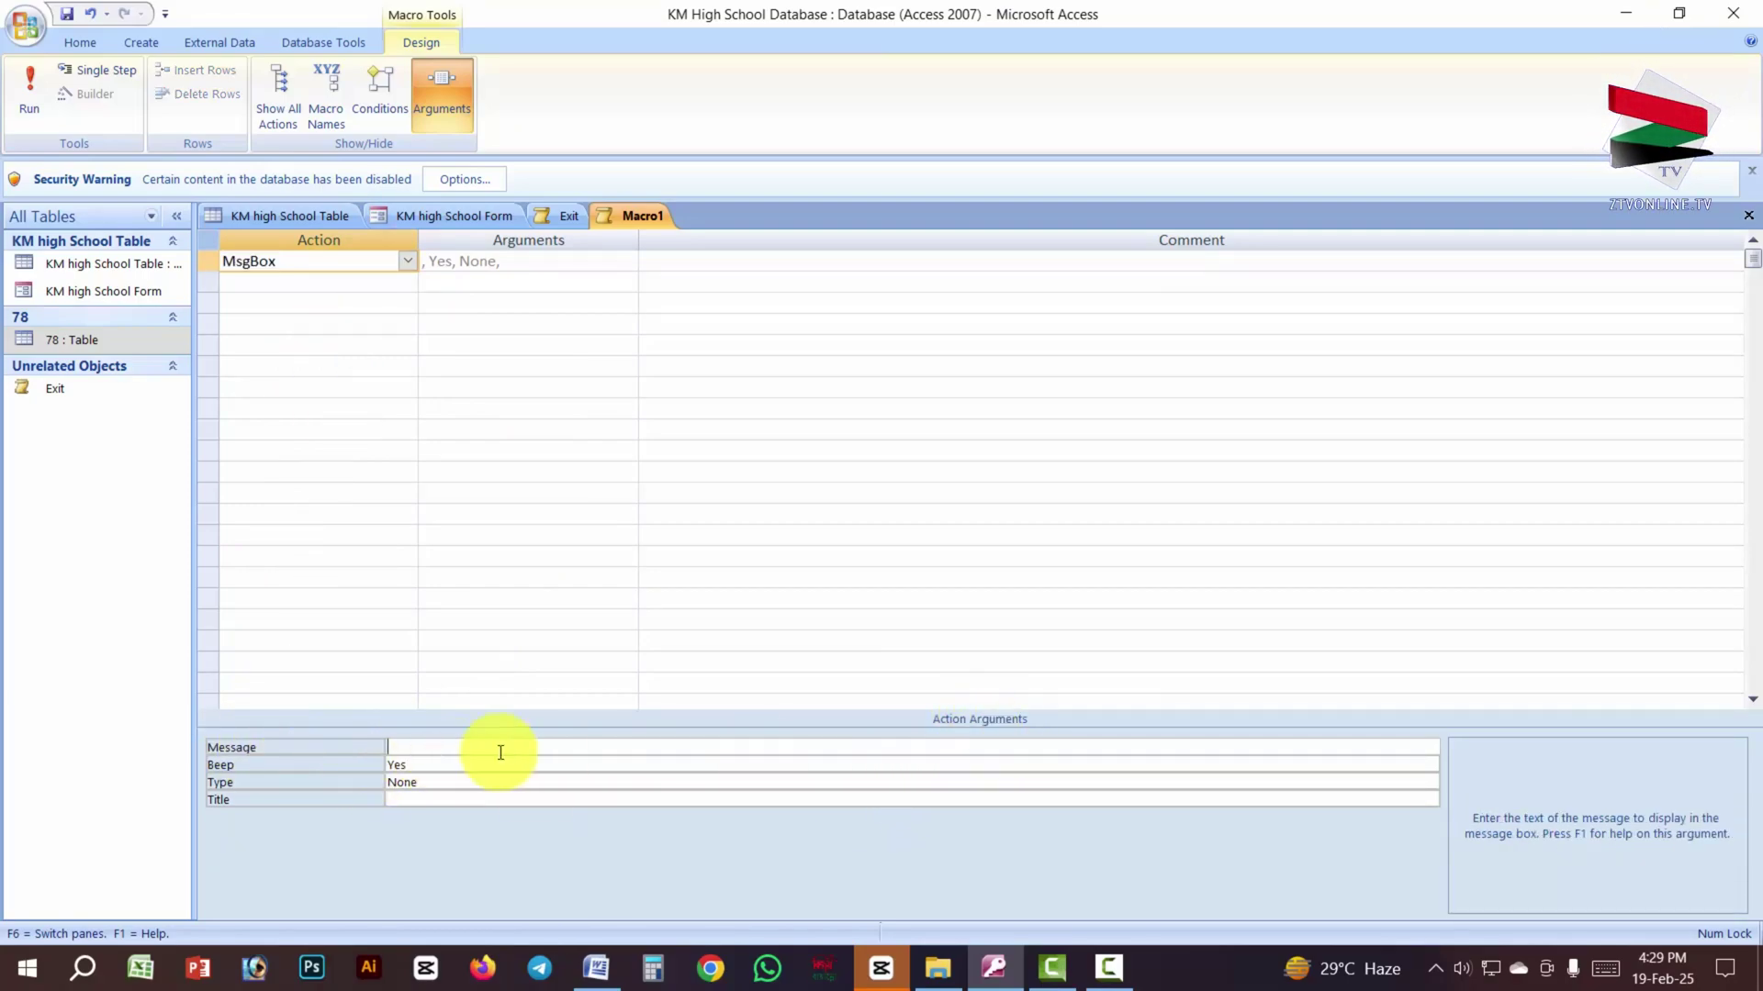
pyautogui.click(415, 746)
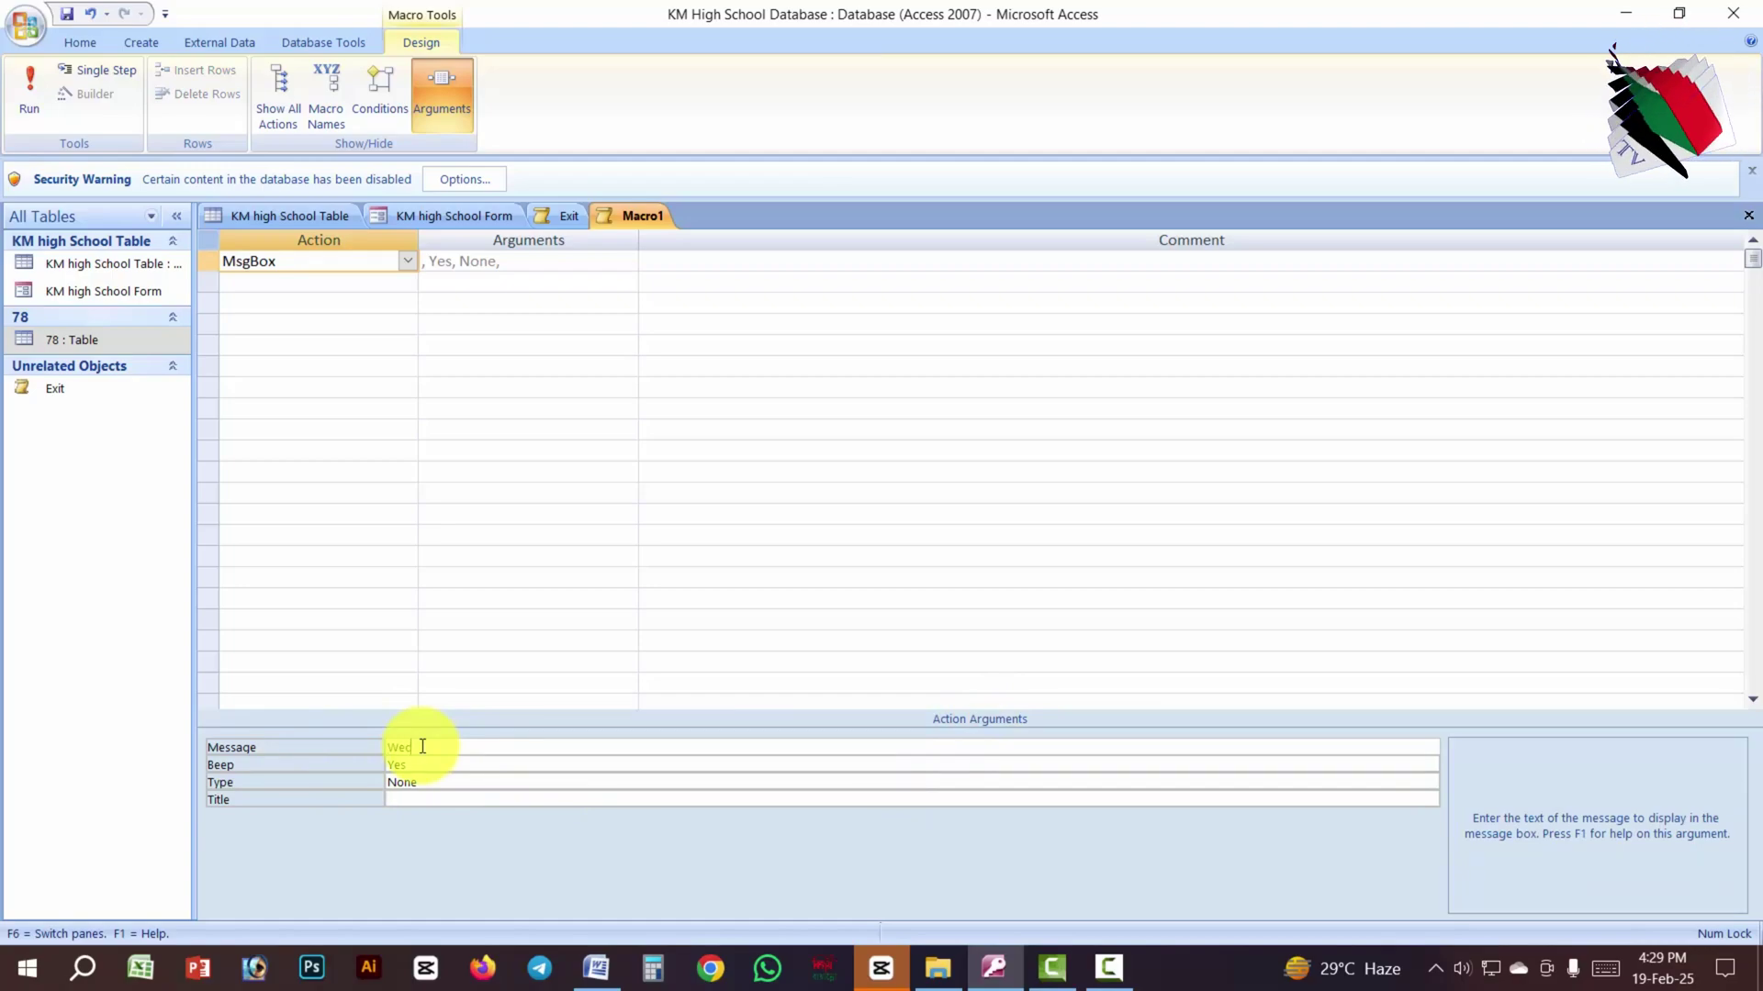
pyautogui.write('Wecome')
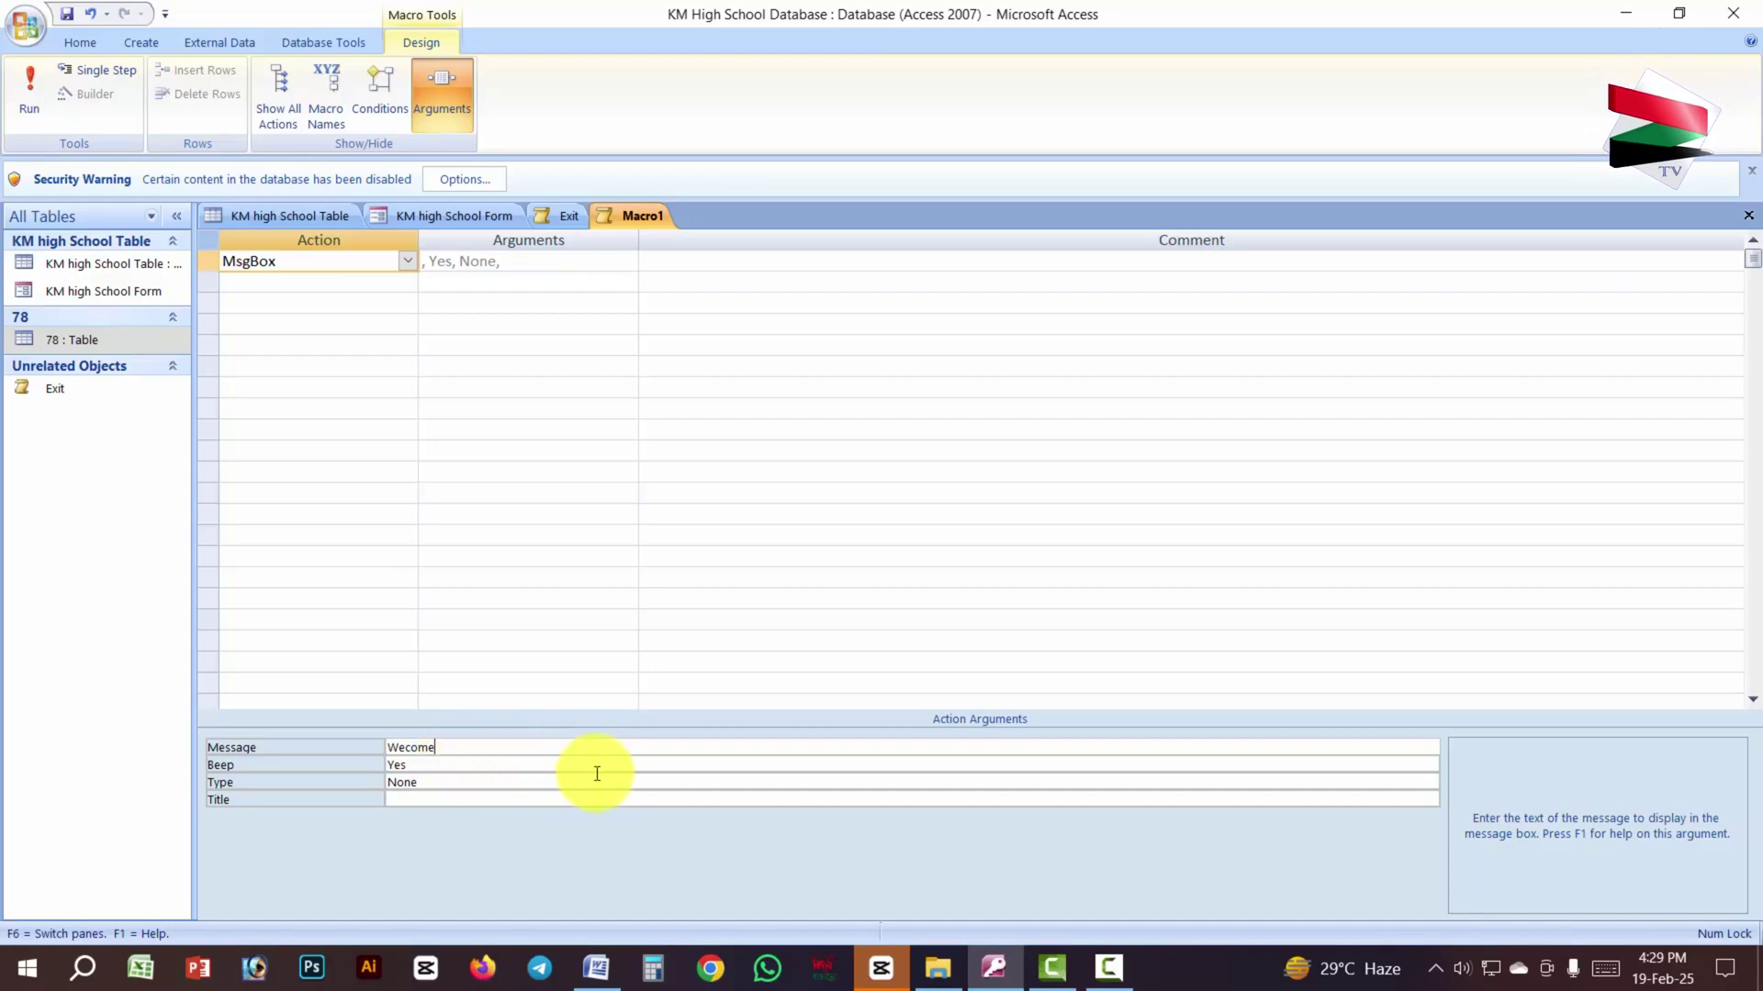
pyautogui.click(68, 14)
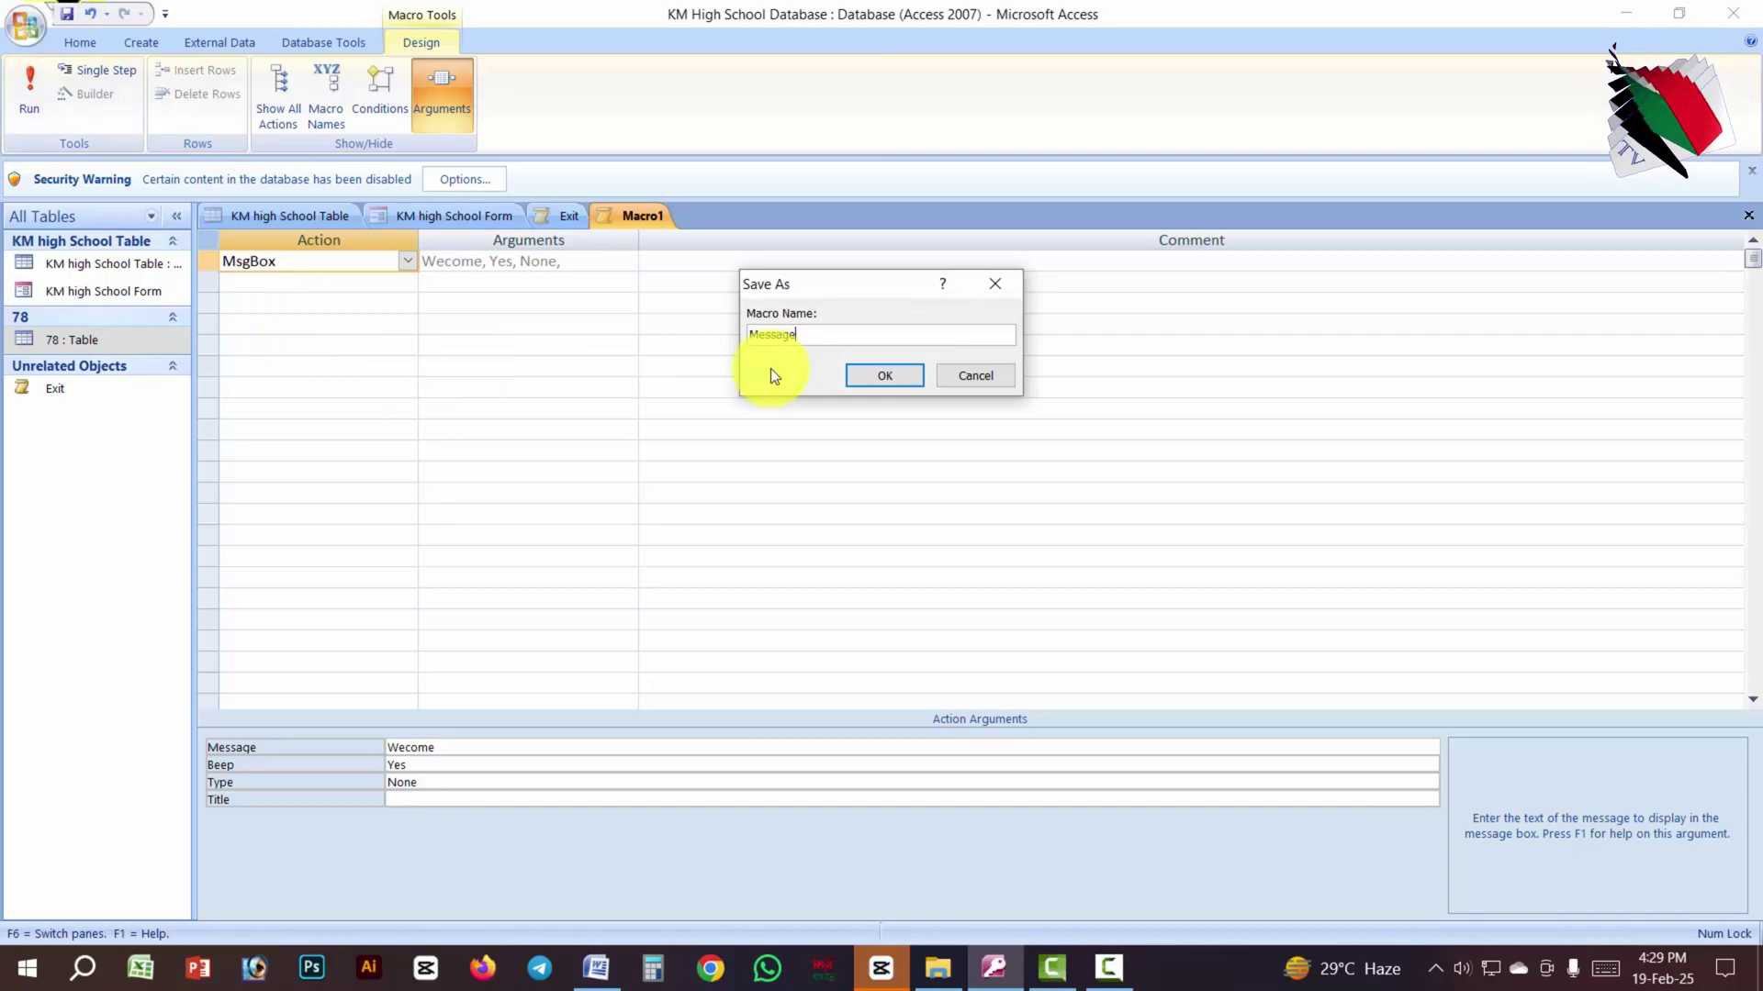
pyautogui.click(899, 374)
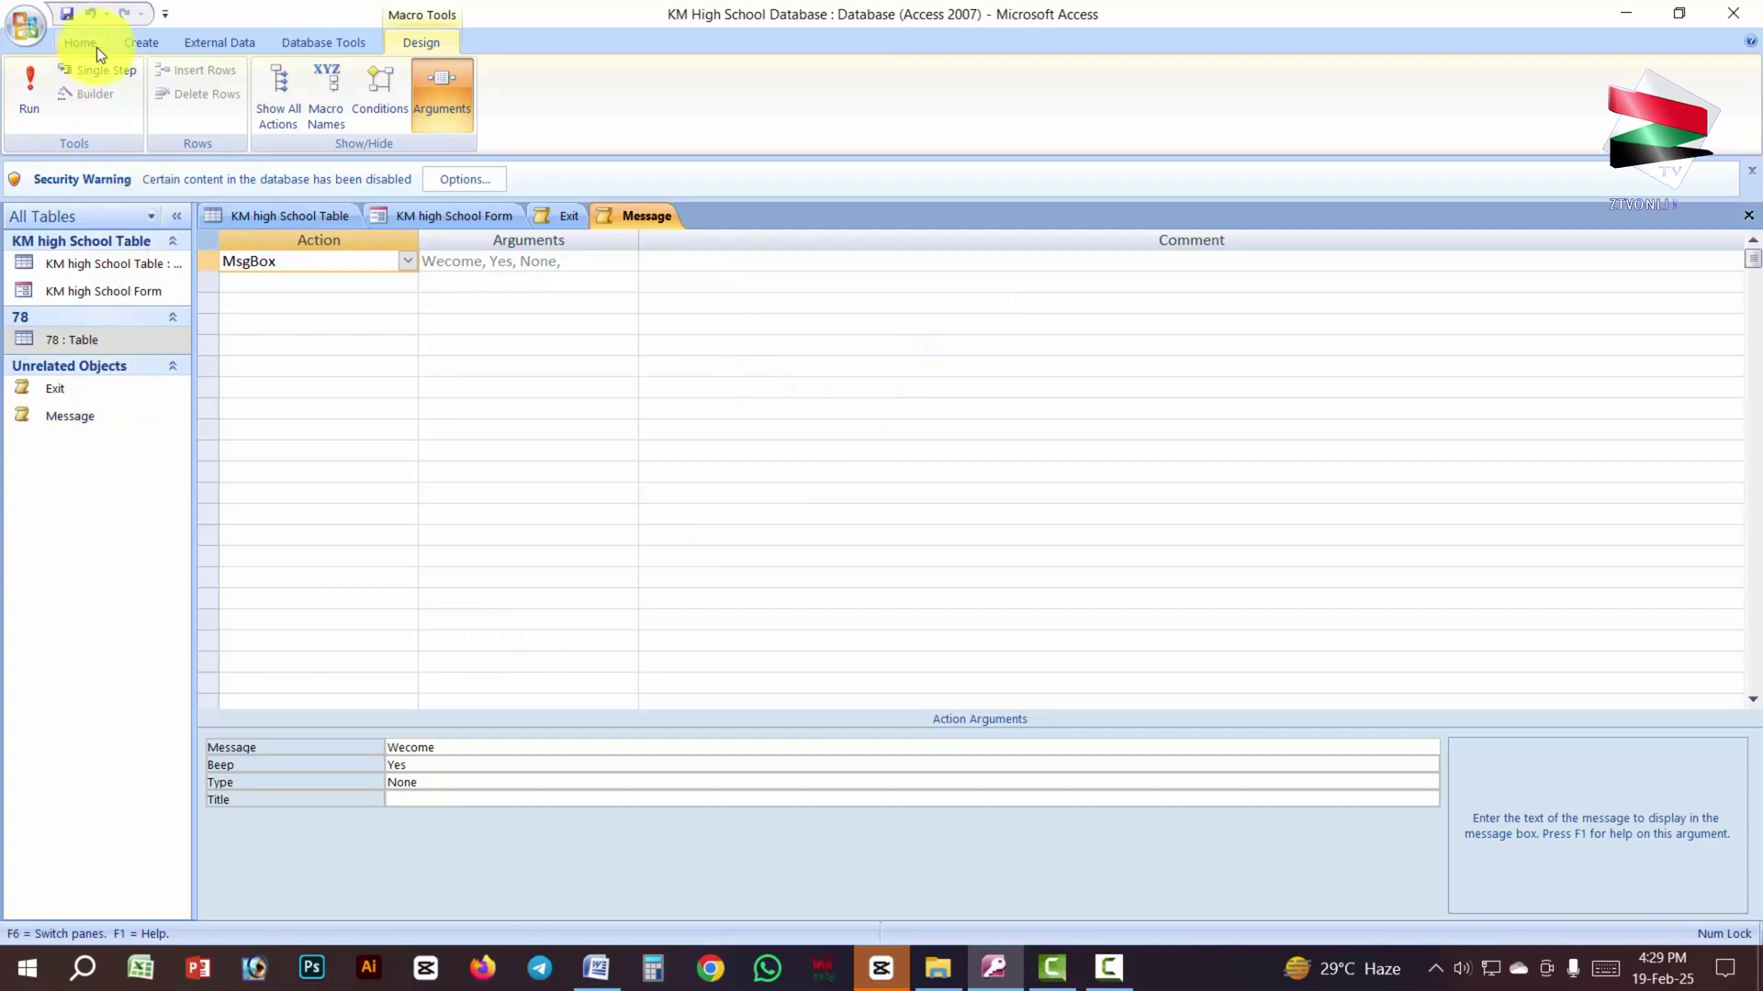
# Step: Switch to the Word outline and highlight the "Active Button" item in the Access list
pyautogui.click(596, 967)
pyautogui.moveTo(456, 726); pyautogui.dragTo(567, 764)
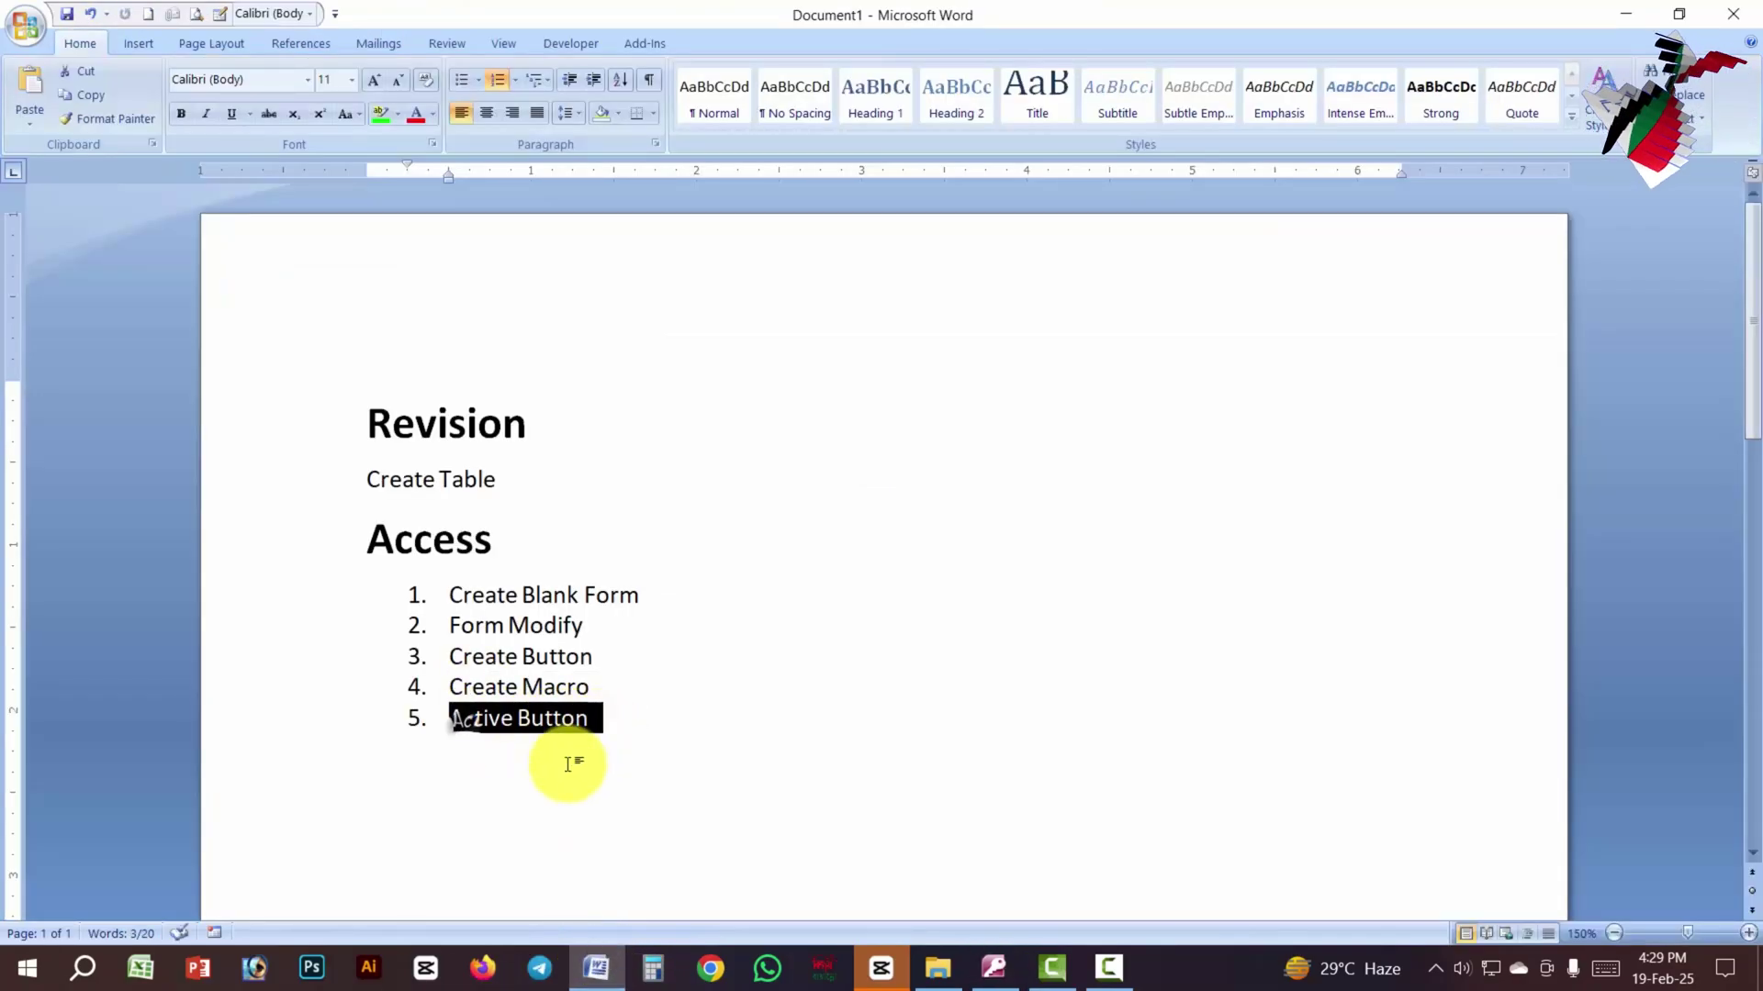
# Step: Switch to Access and open the KM high School Form in Design View
pyautogui.click(995, 968)
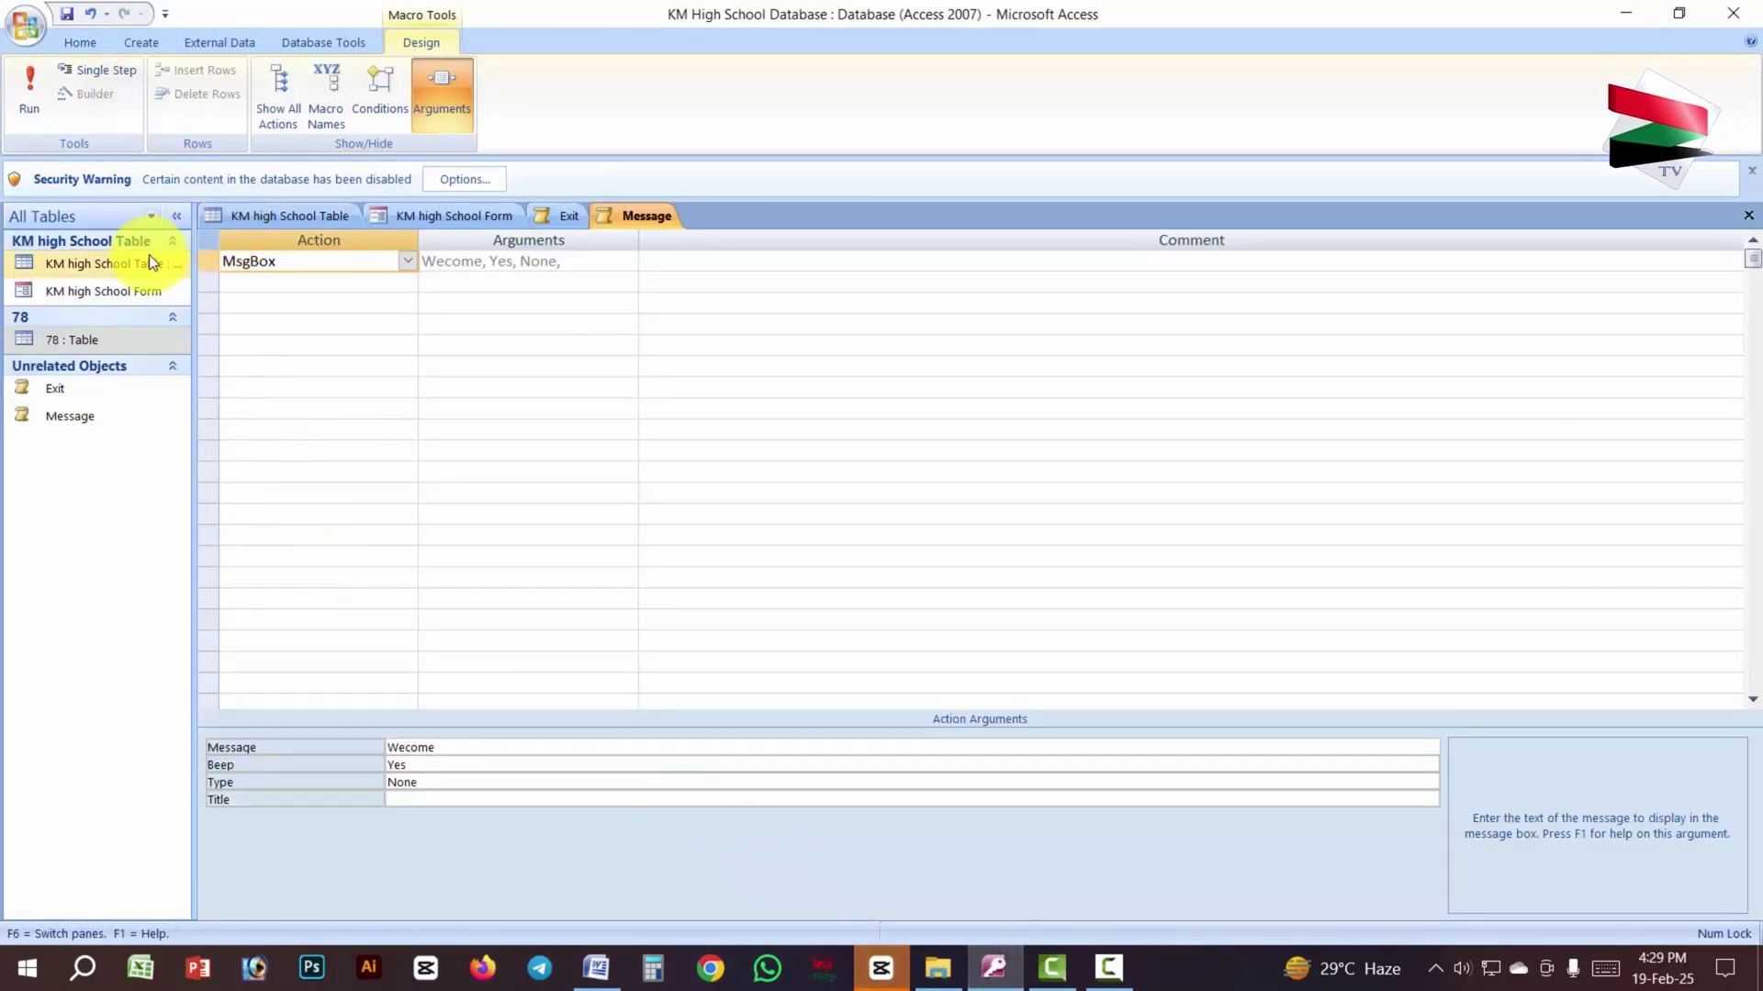
pyautogui.click(441, 220)
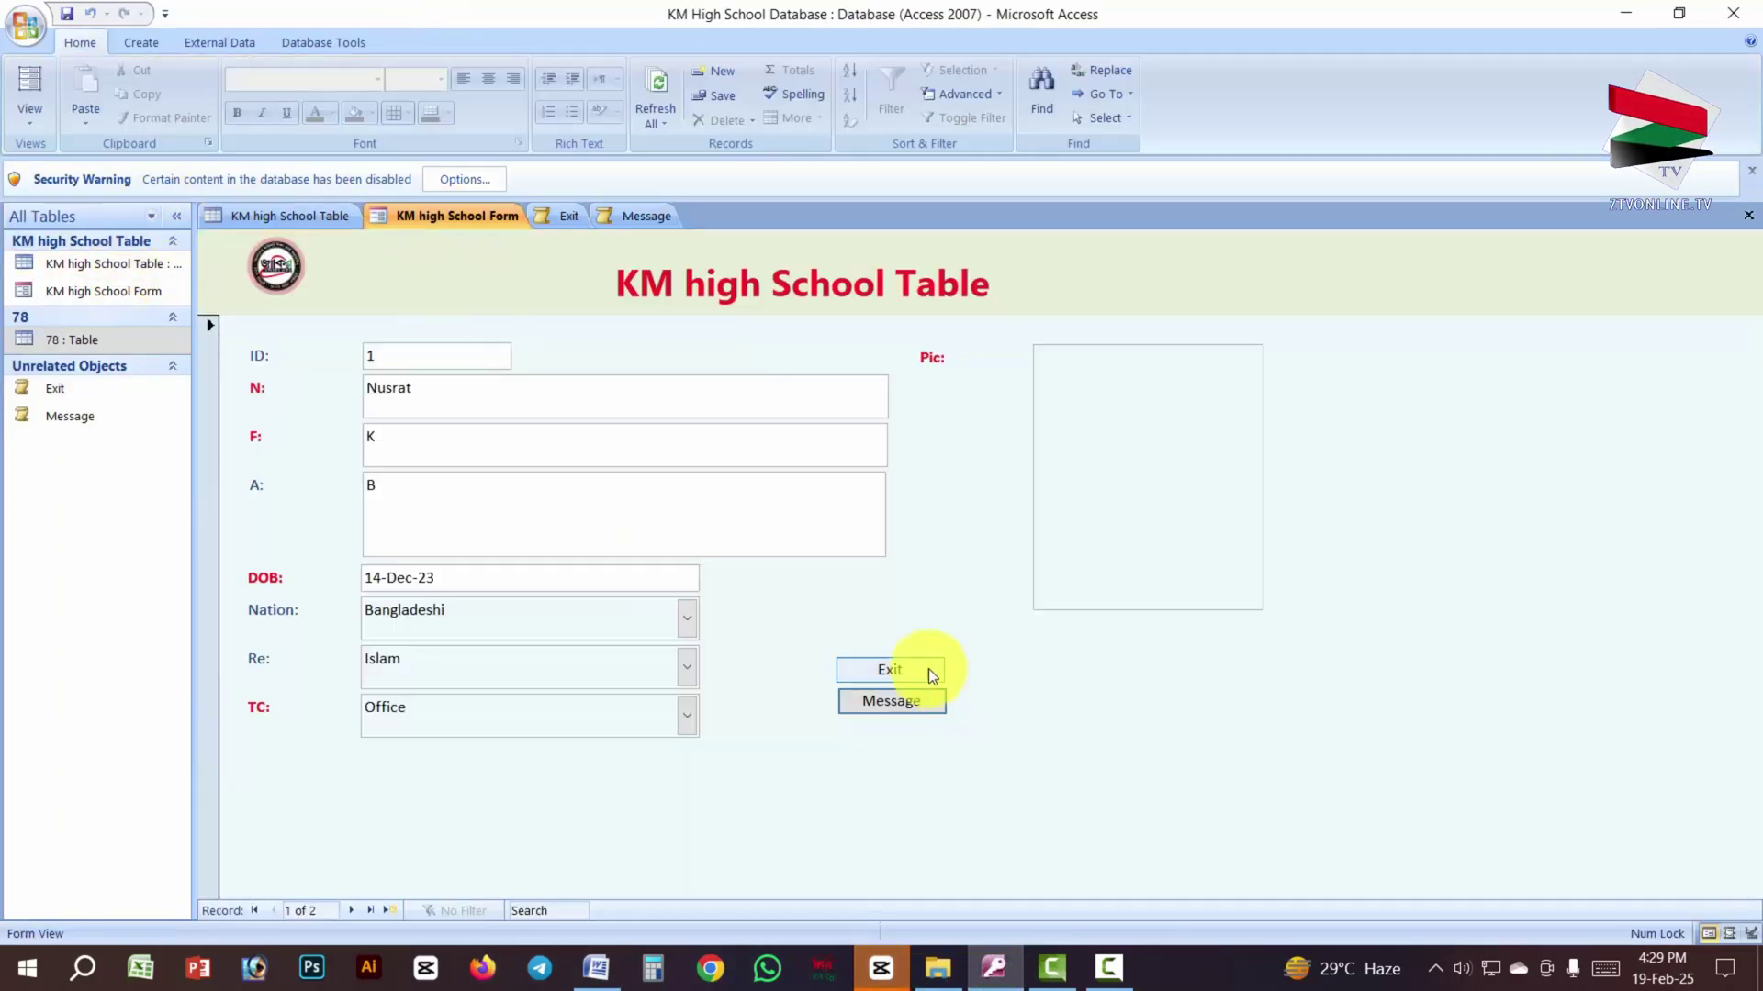
pyautogui.rightClick(879, 672)
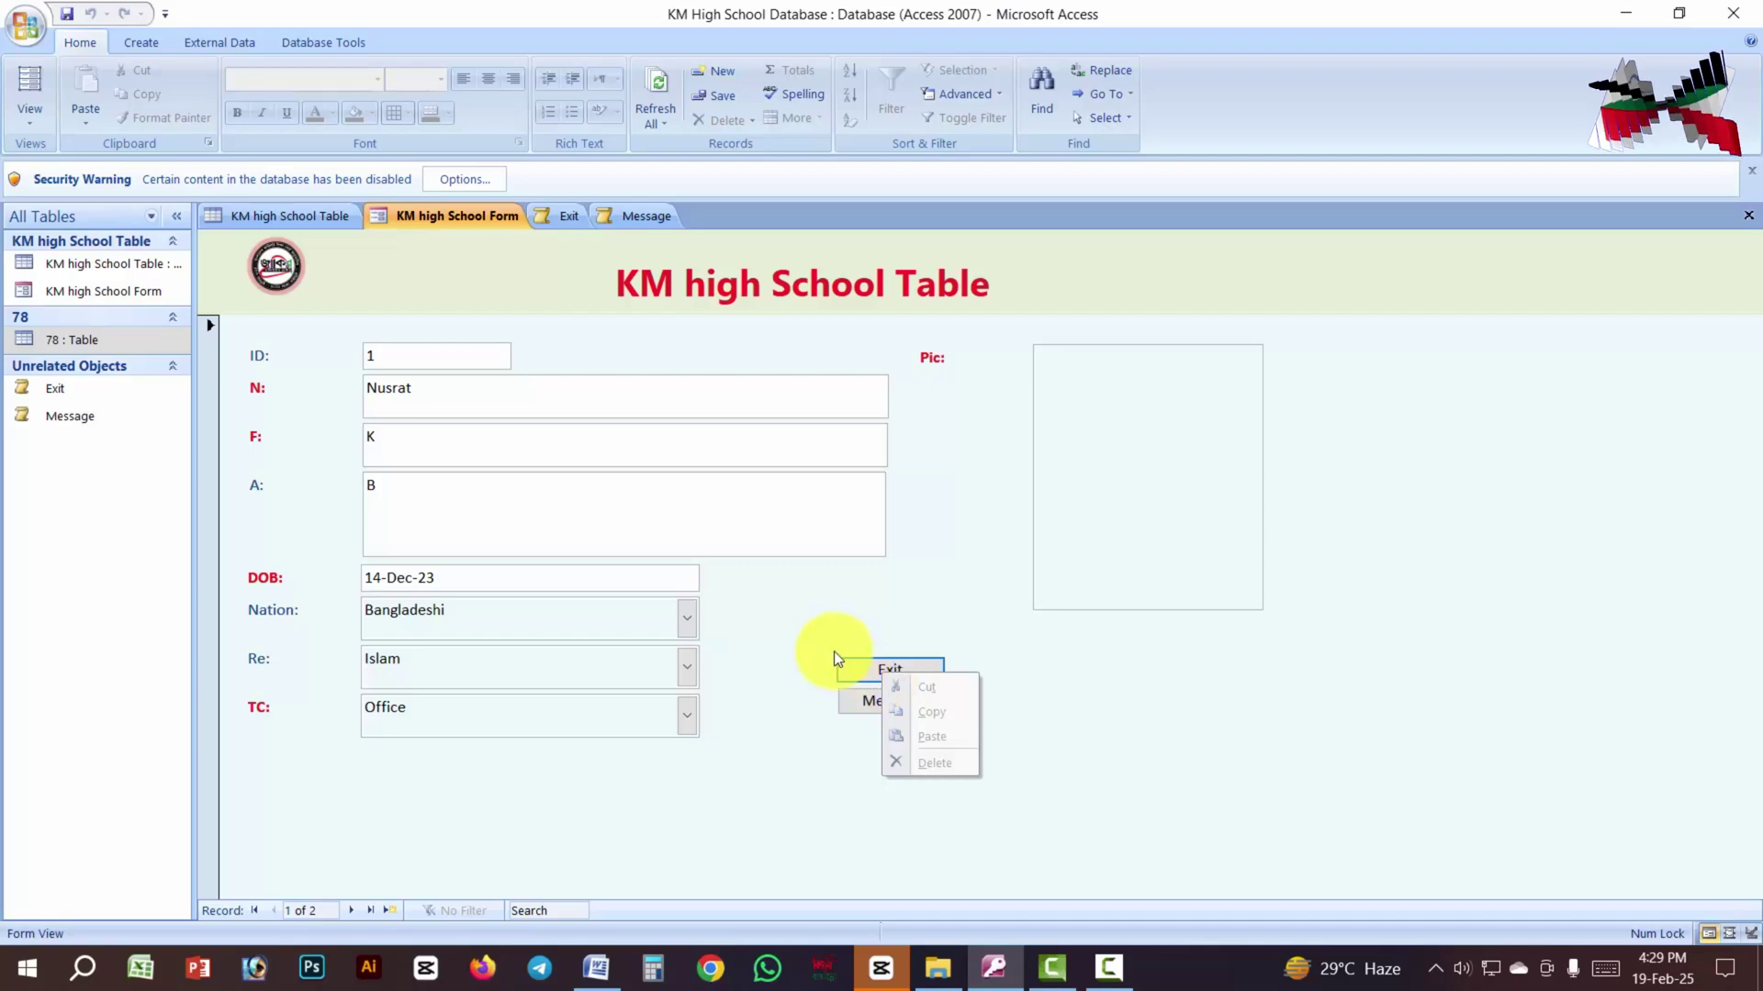
pyautogui.click(31, 114)
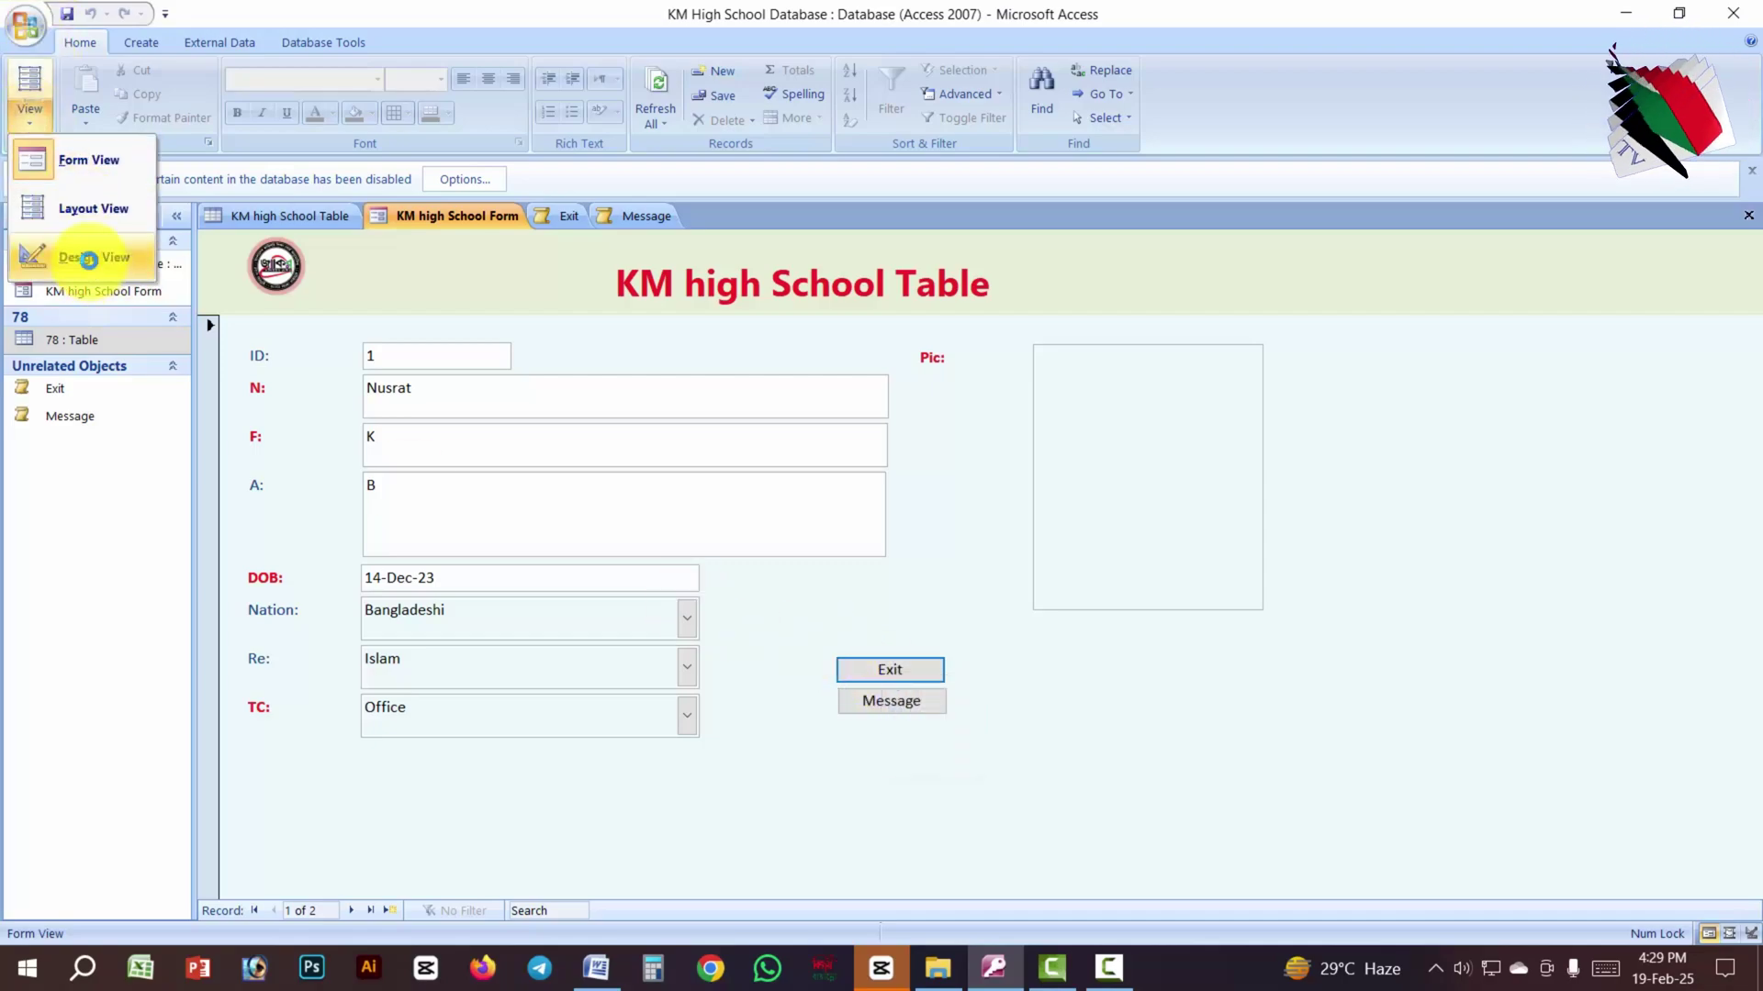
pyautogui.click(89, 266)
# Step: Open the event properties of the form's Exit button
pyautogui.click(893, 736)
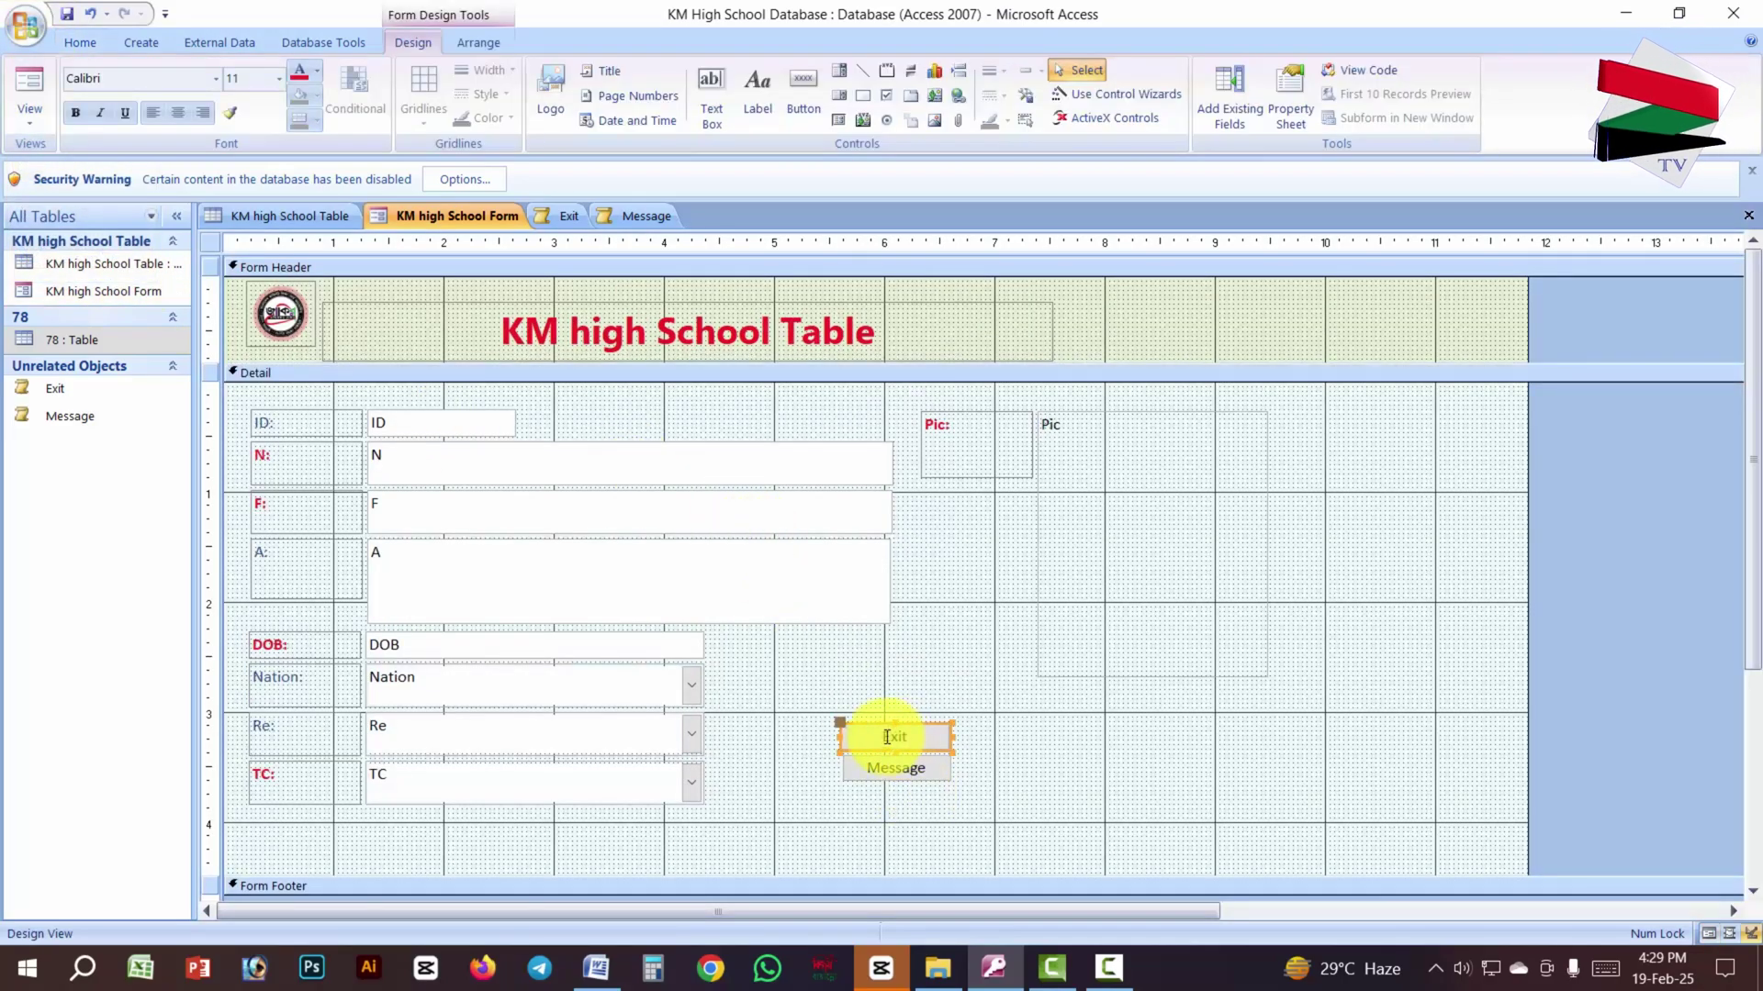
pyautogui.rightClick(882, 735)
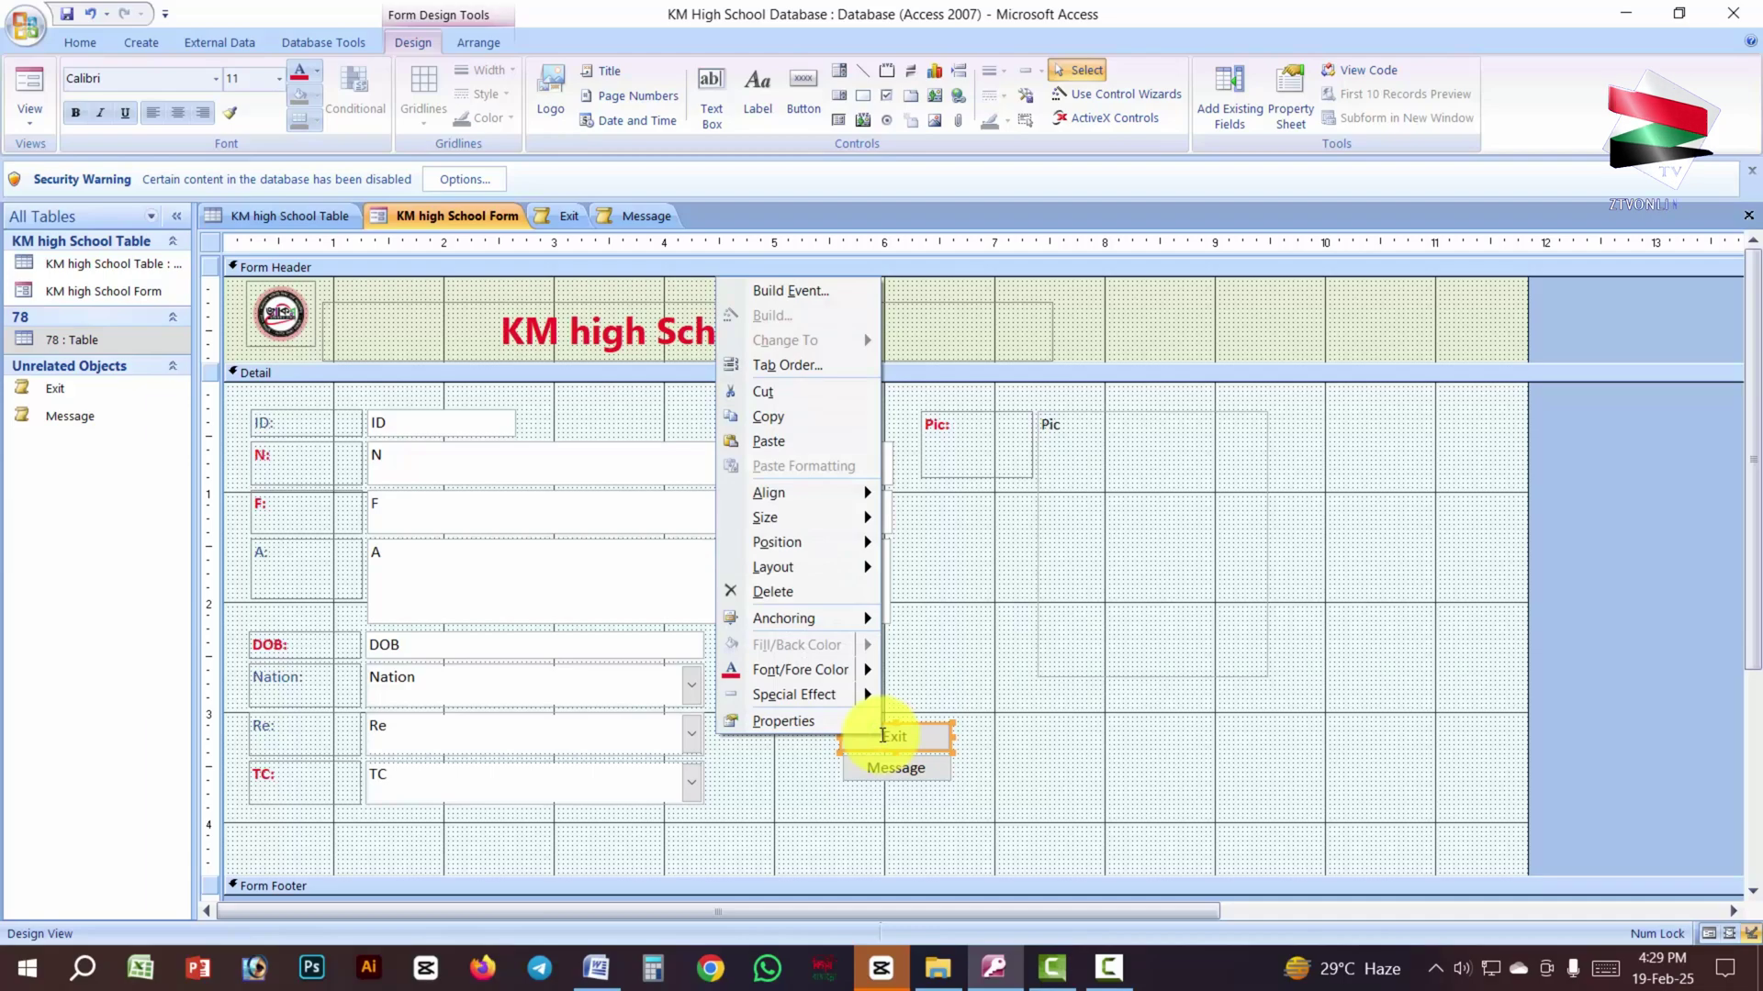
pyautogui.click(785, 720)
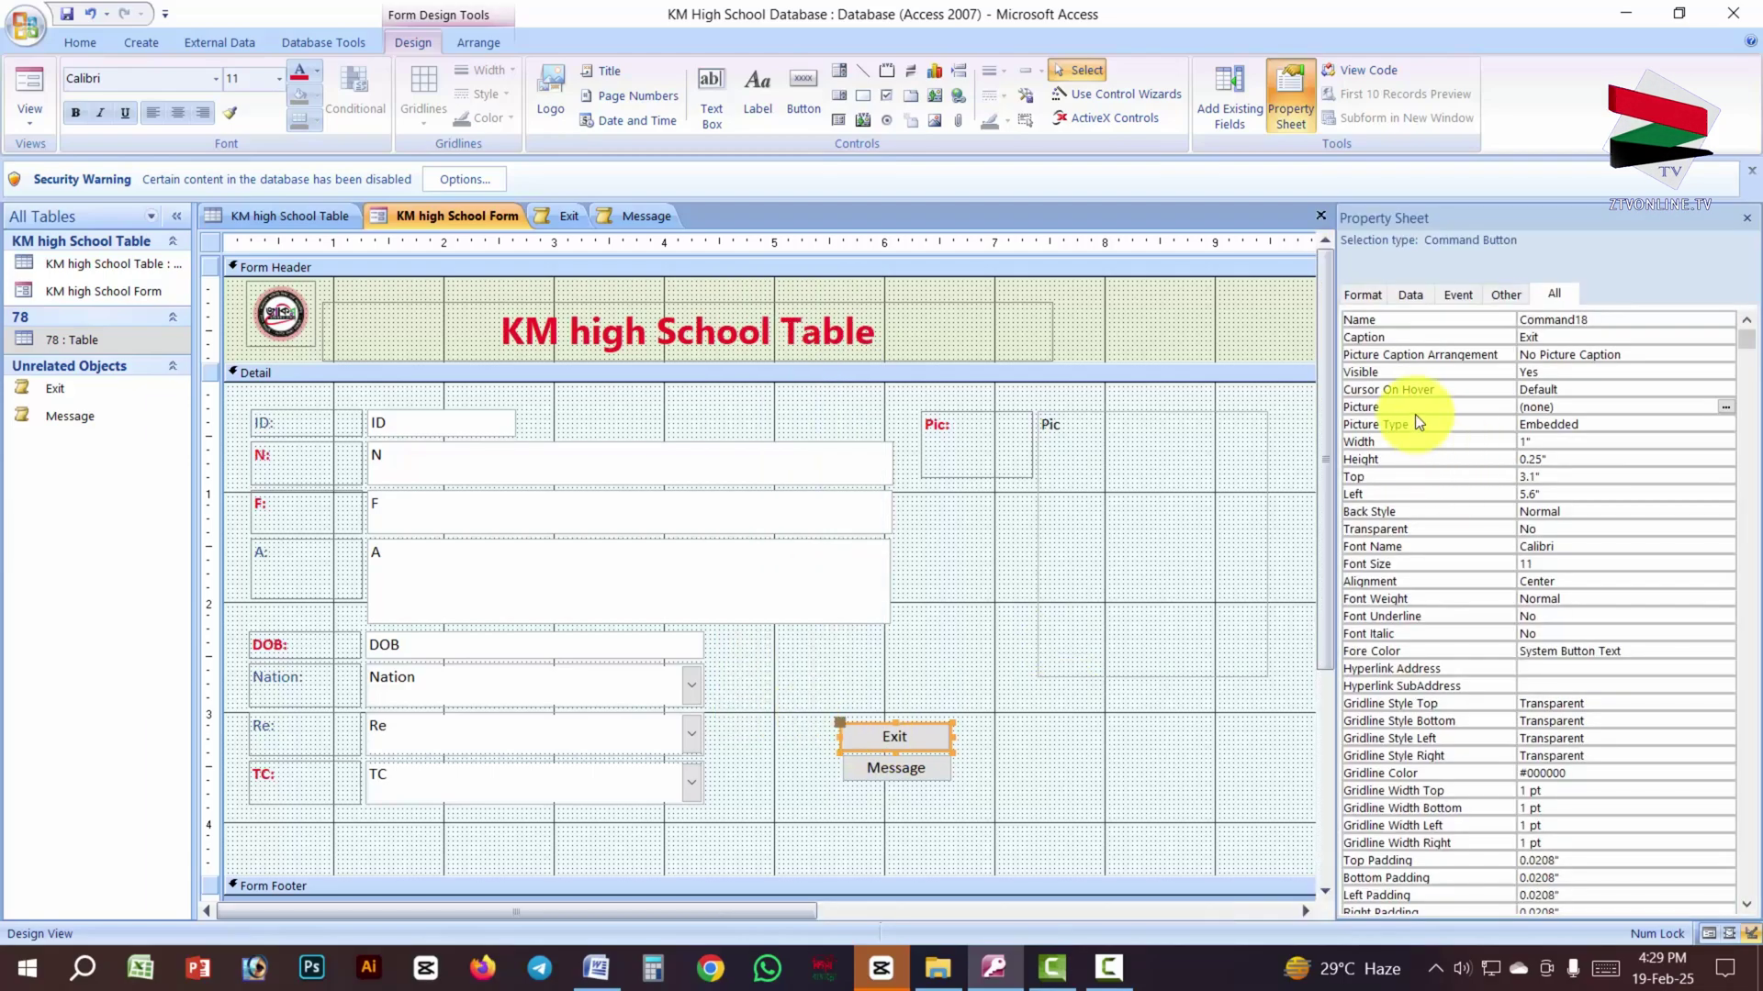
pyautogui.click(1459, 296)
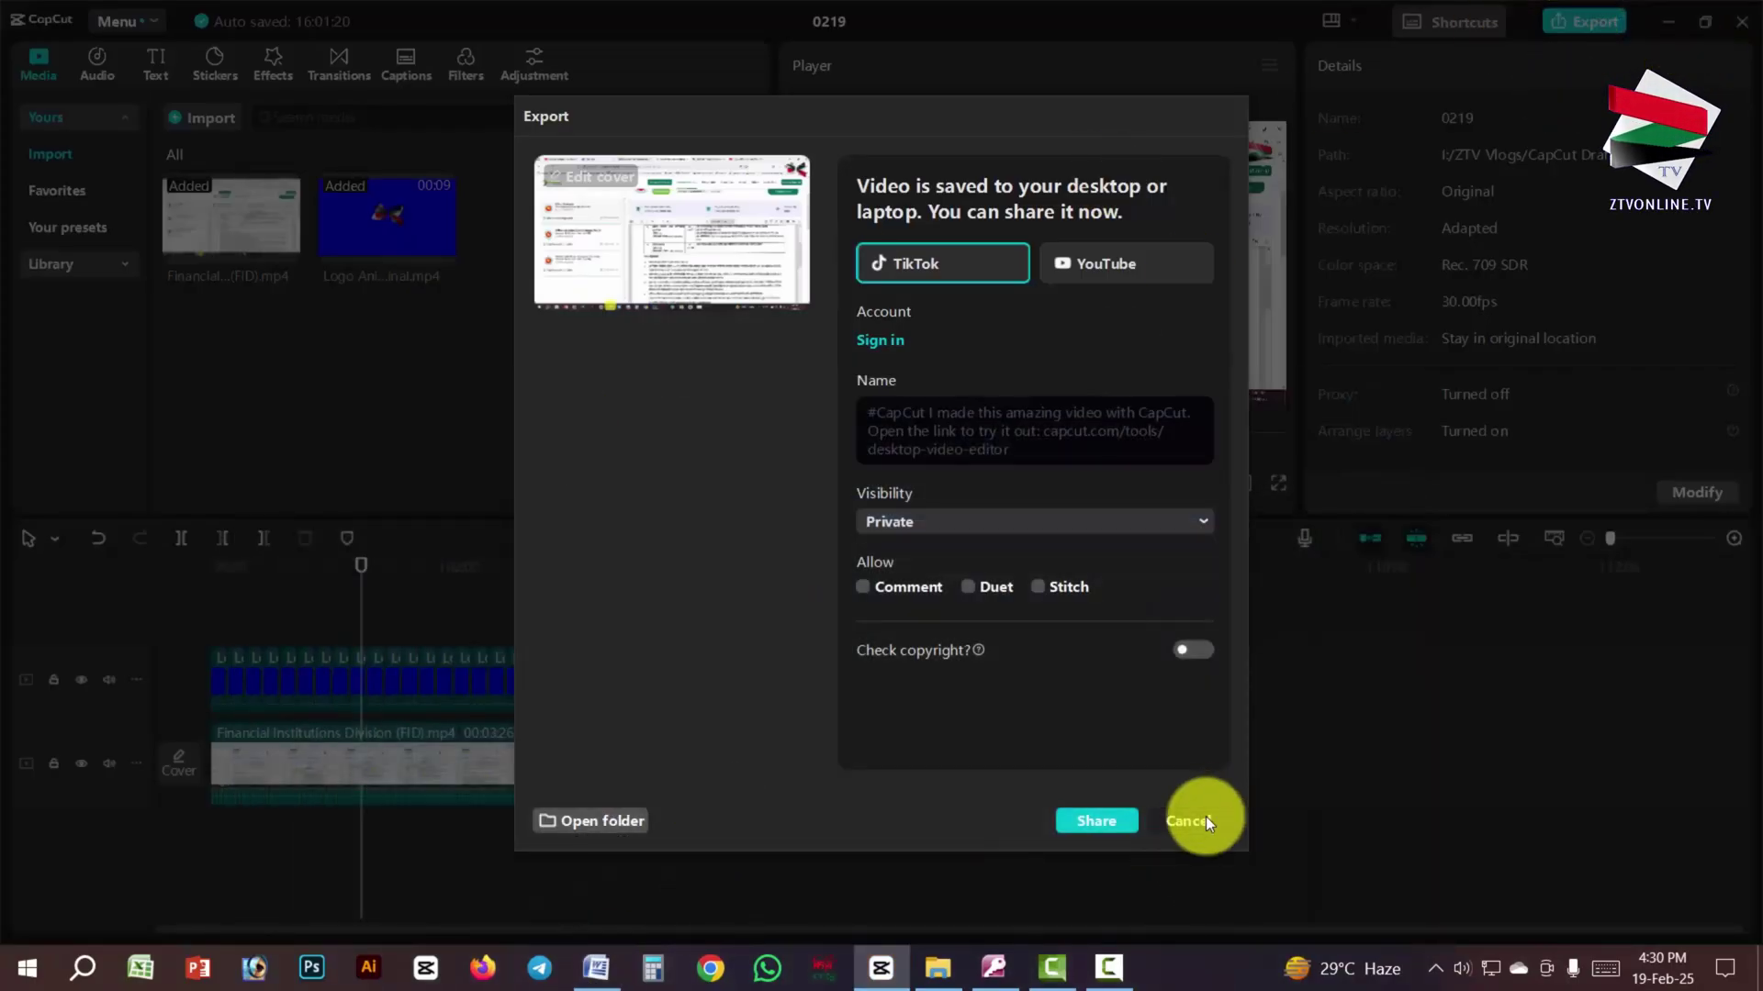
# Step: Dismiss the CapCut export dialog, minimize CapCut and switch back to Access
pyautogui.click(1205, 819)
pyautogui.click(1669, 20)
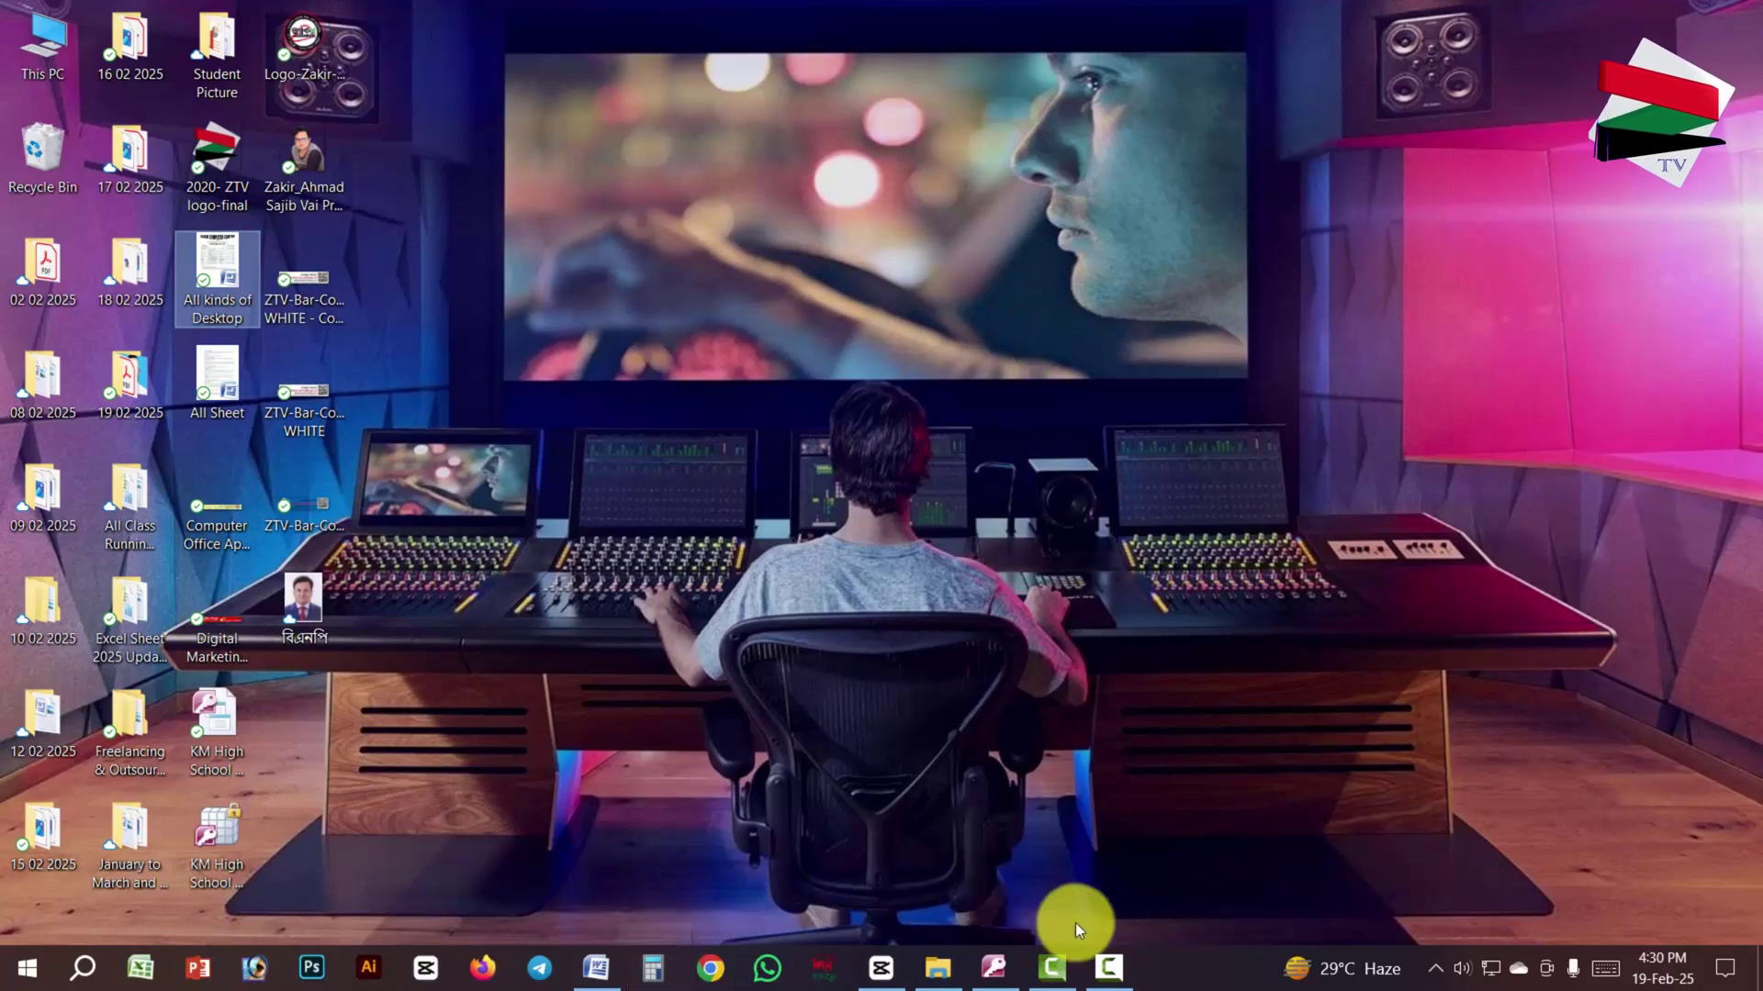
pyautogui.click(996, 966)
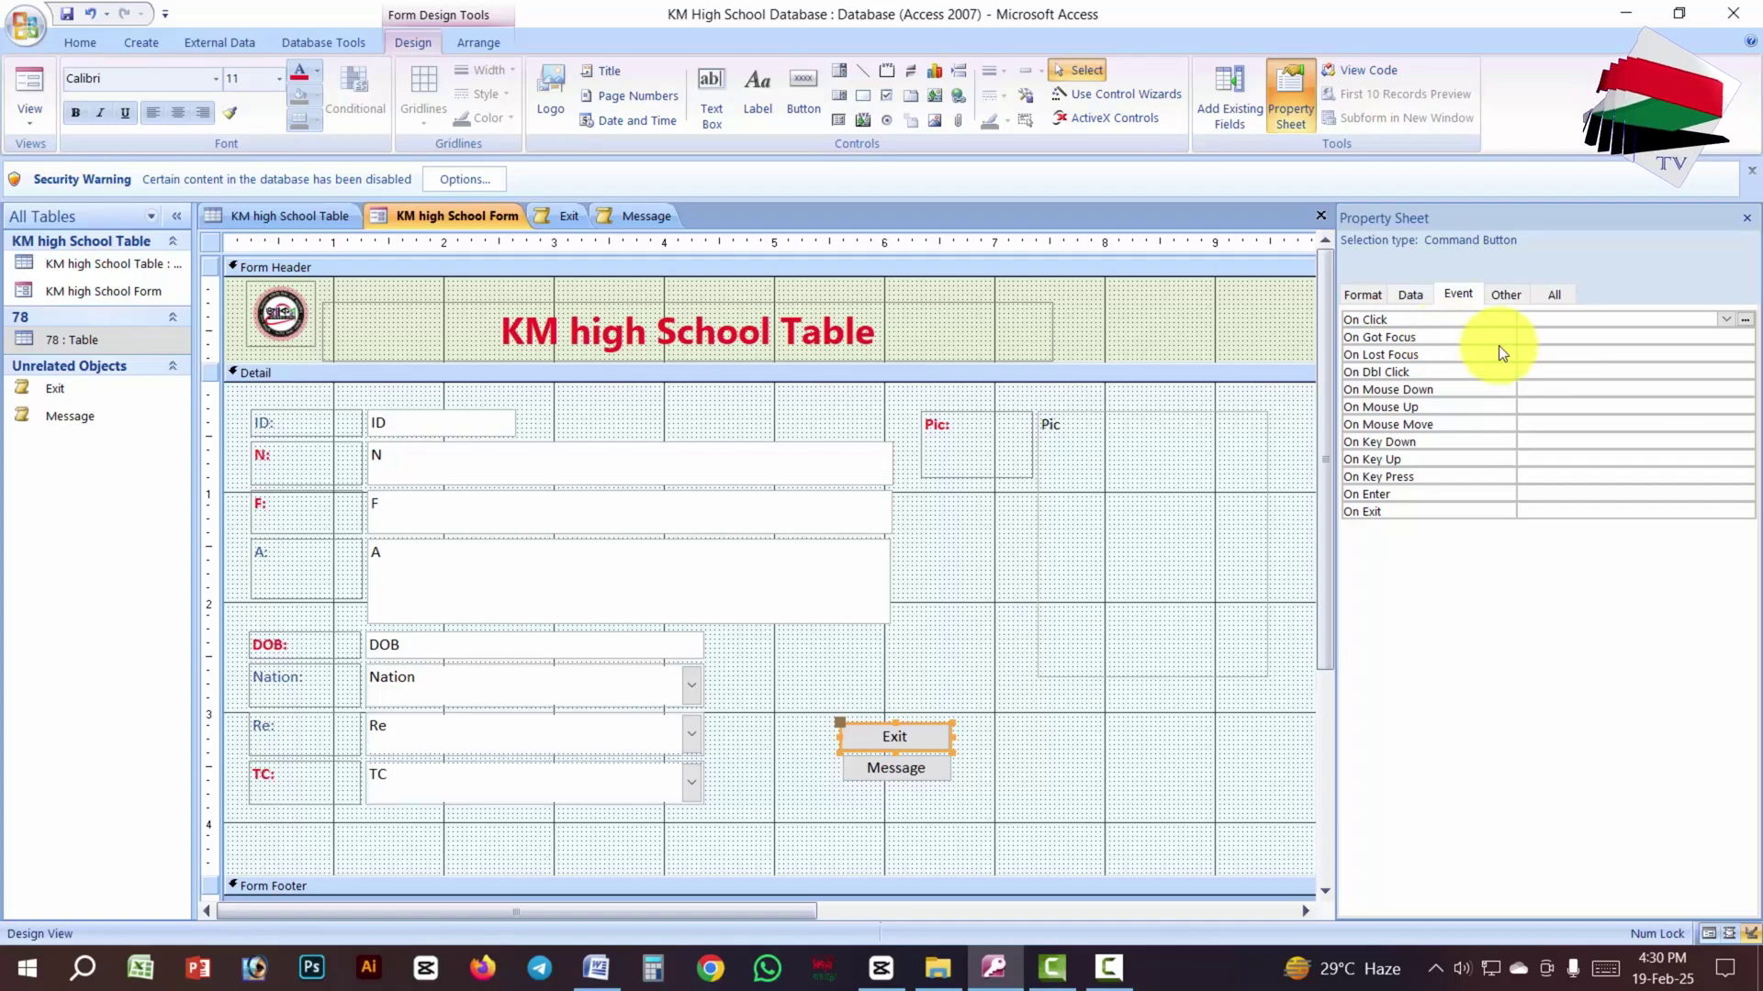
# Step: Assign the Exit macro to the Exit button's On Click event and the Message macro to the Message button's On Click event
pyautogui.click(1726, 319)
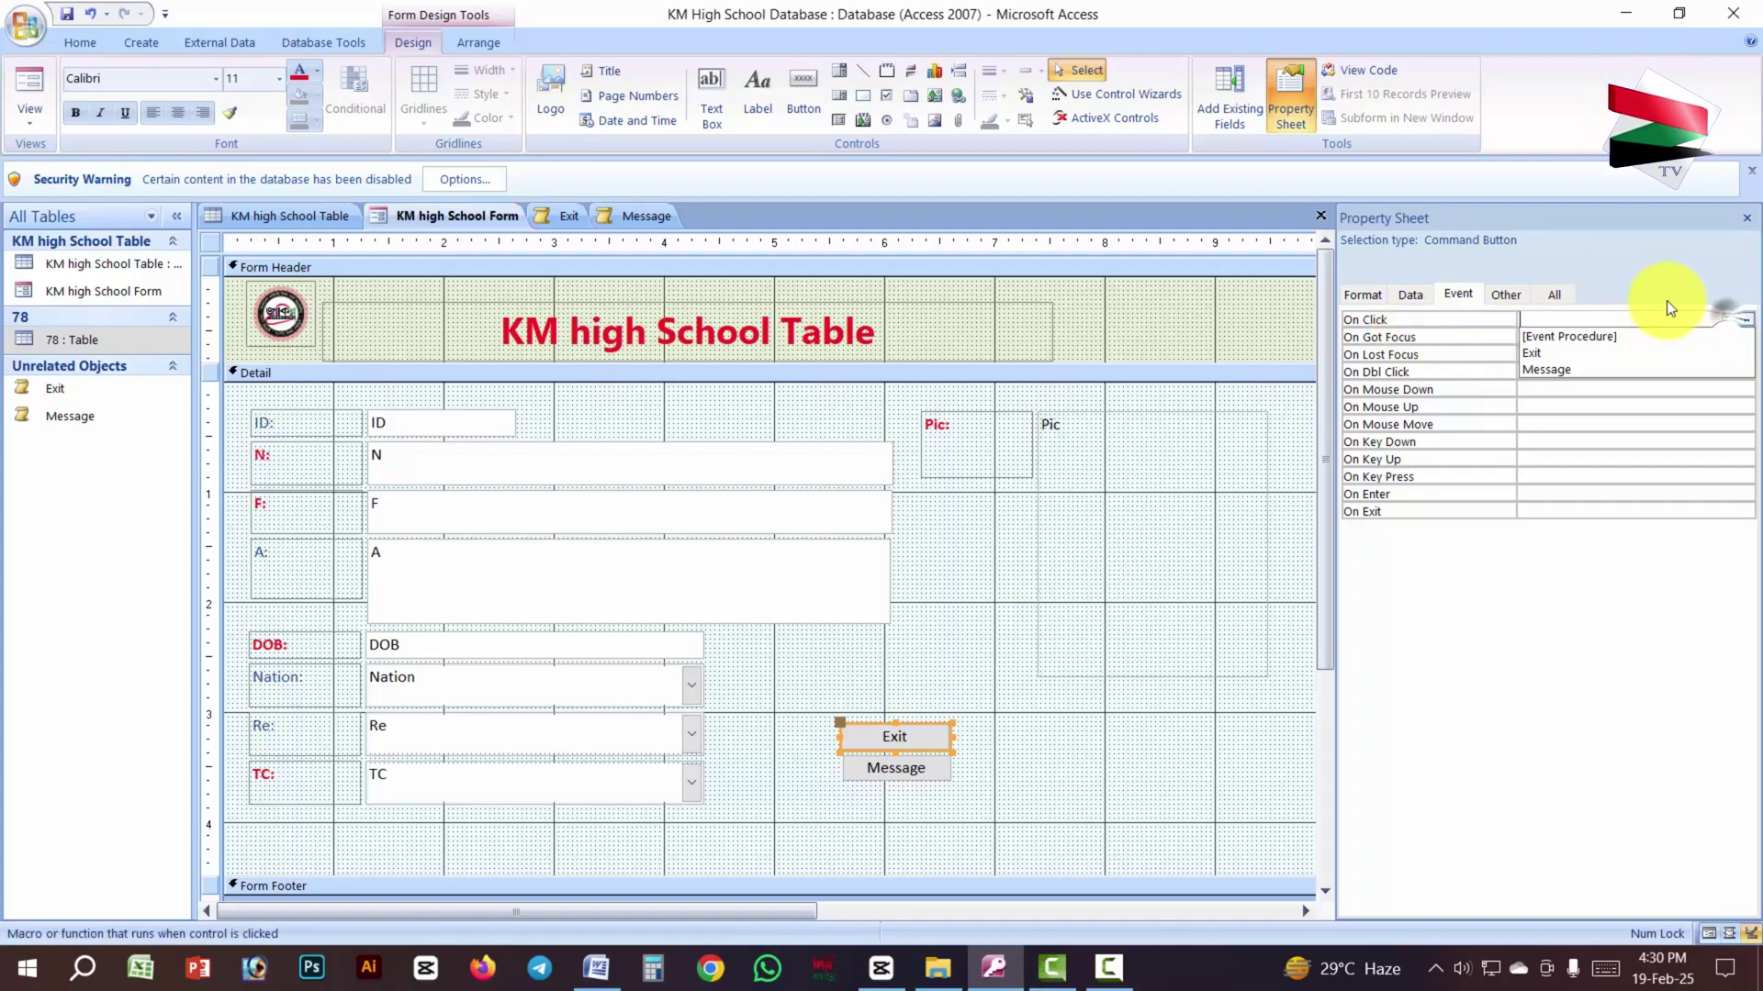
pyautogui.click(1553, 352)
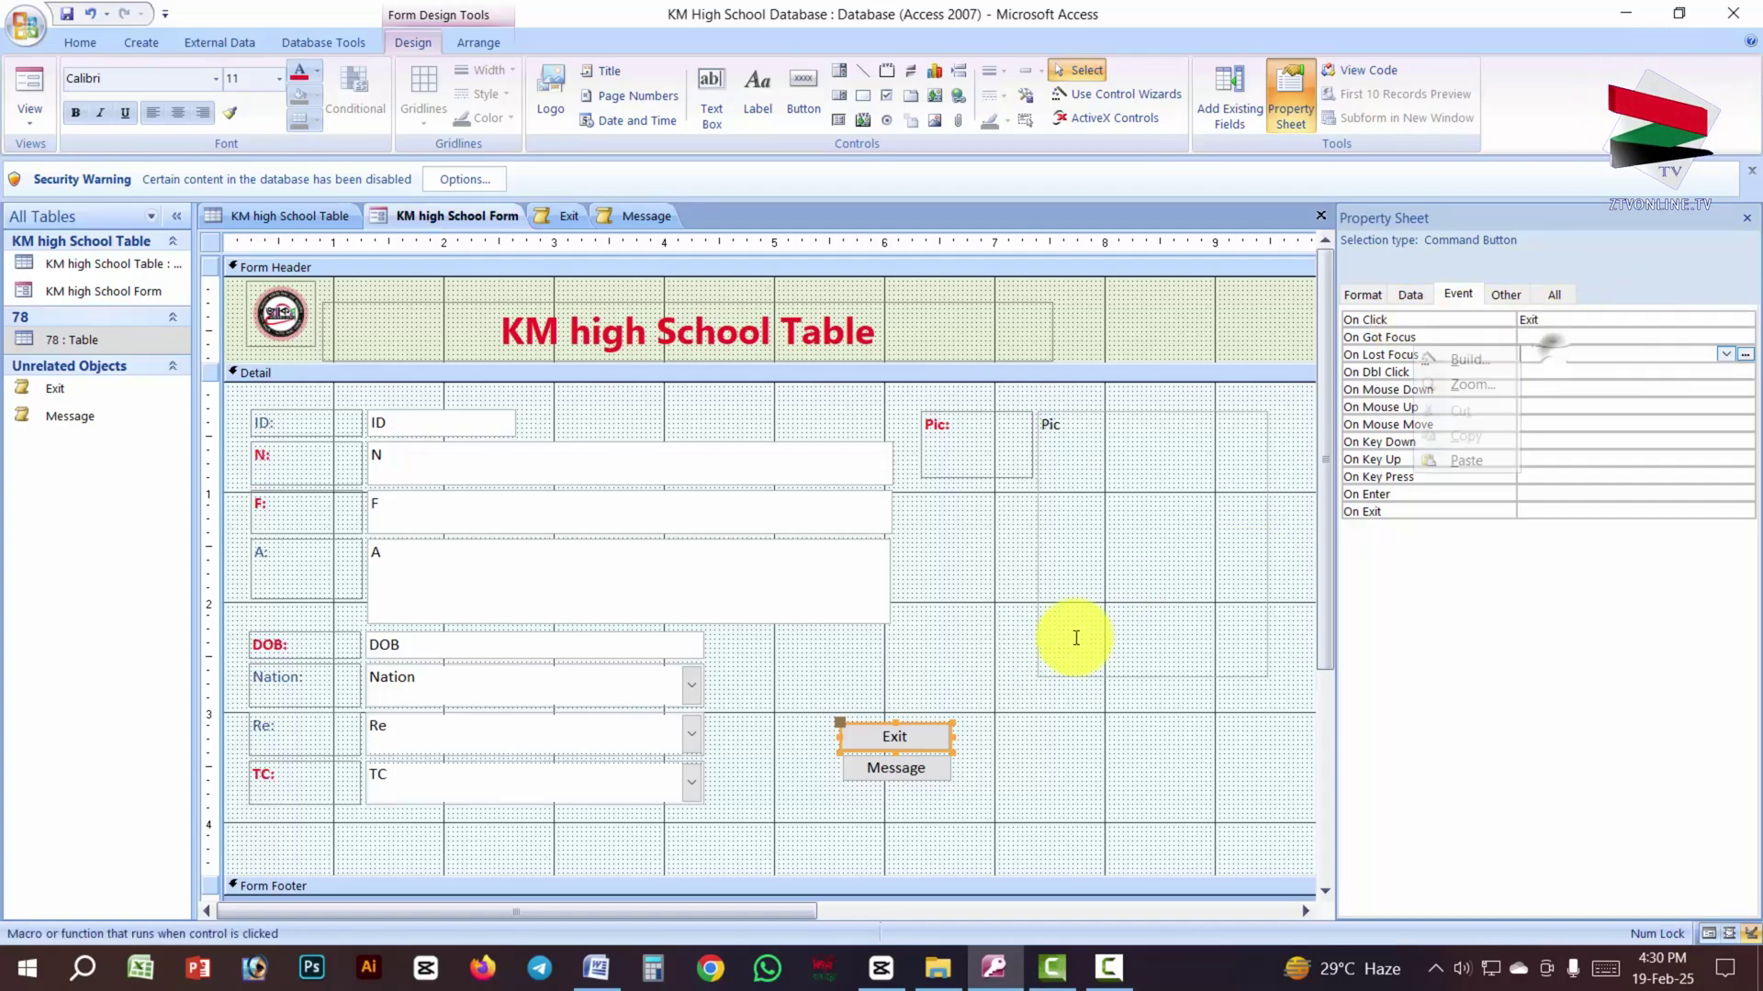
pyautogui.click(901, 769)
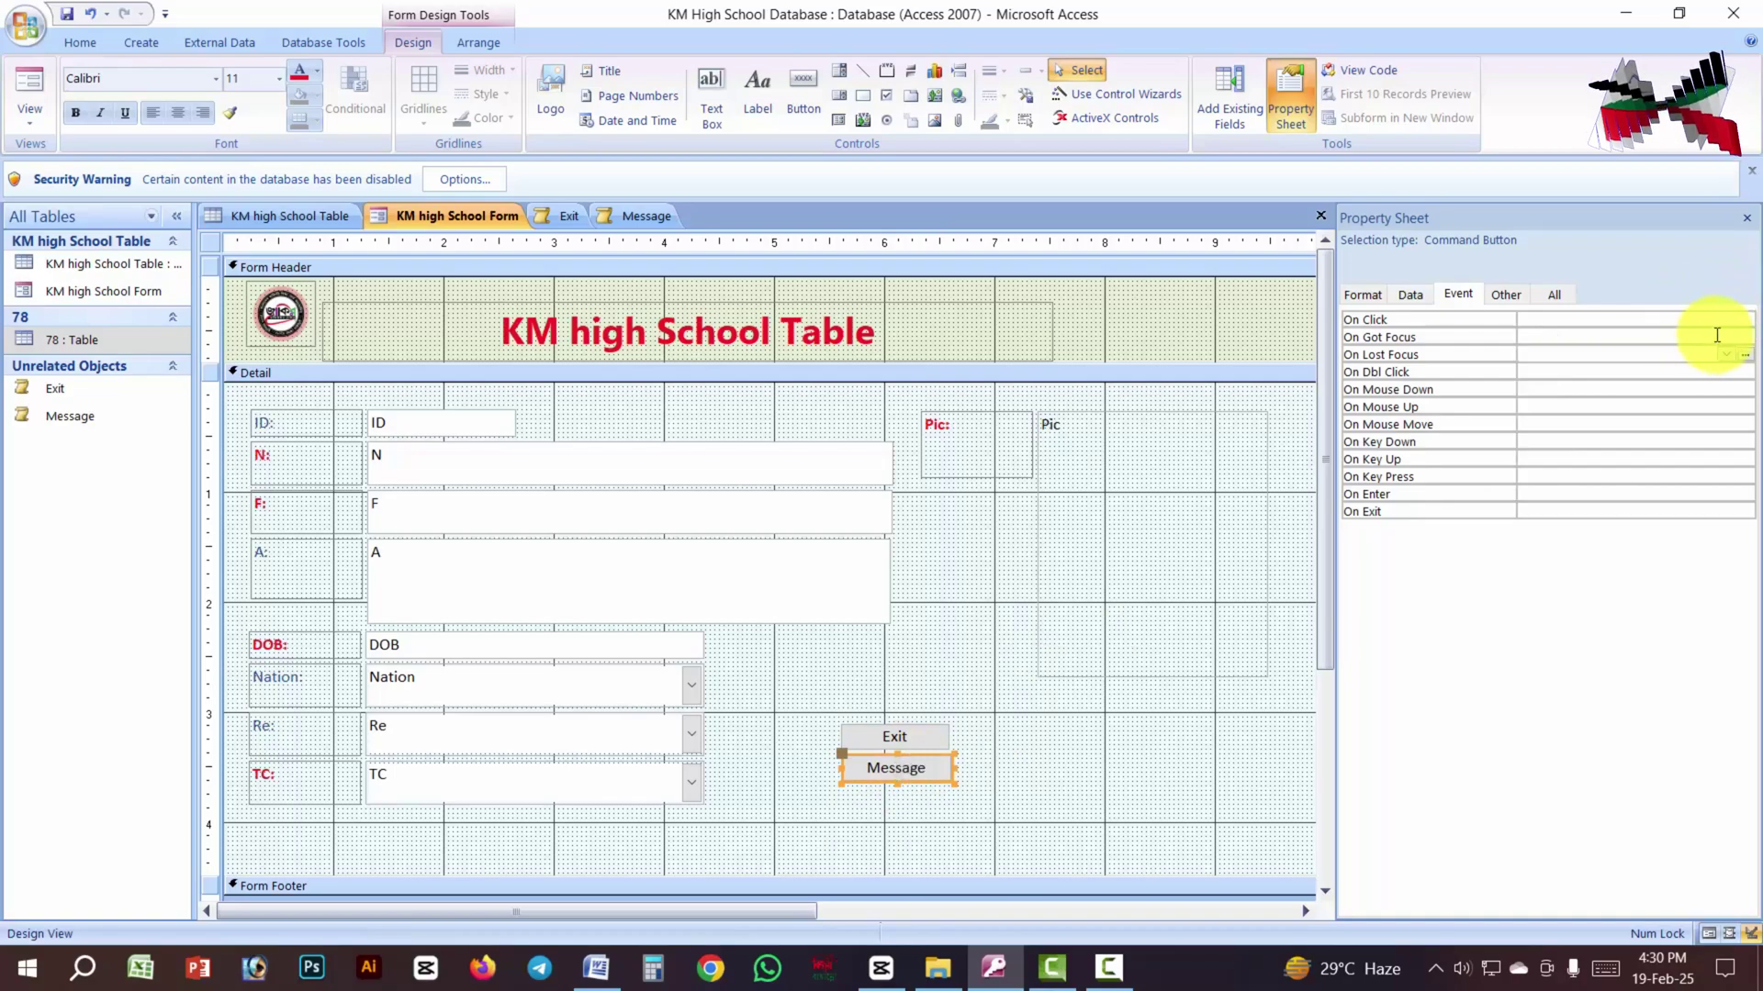
pyautogui.click(1715, 320)
pyautogui.click(1726, 319)
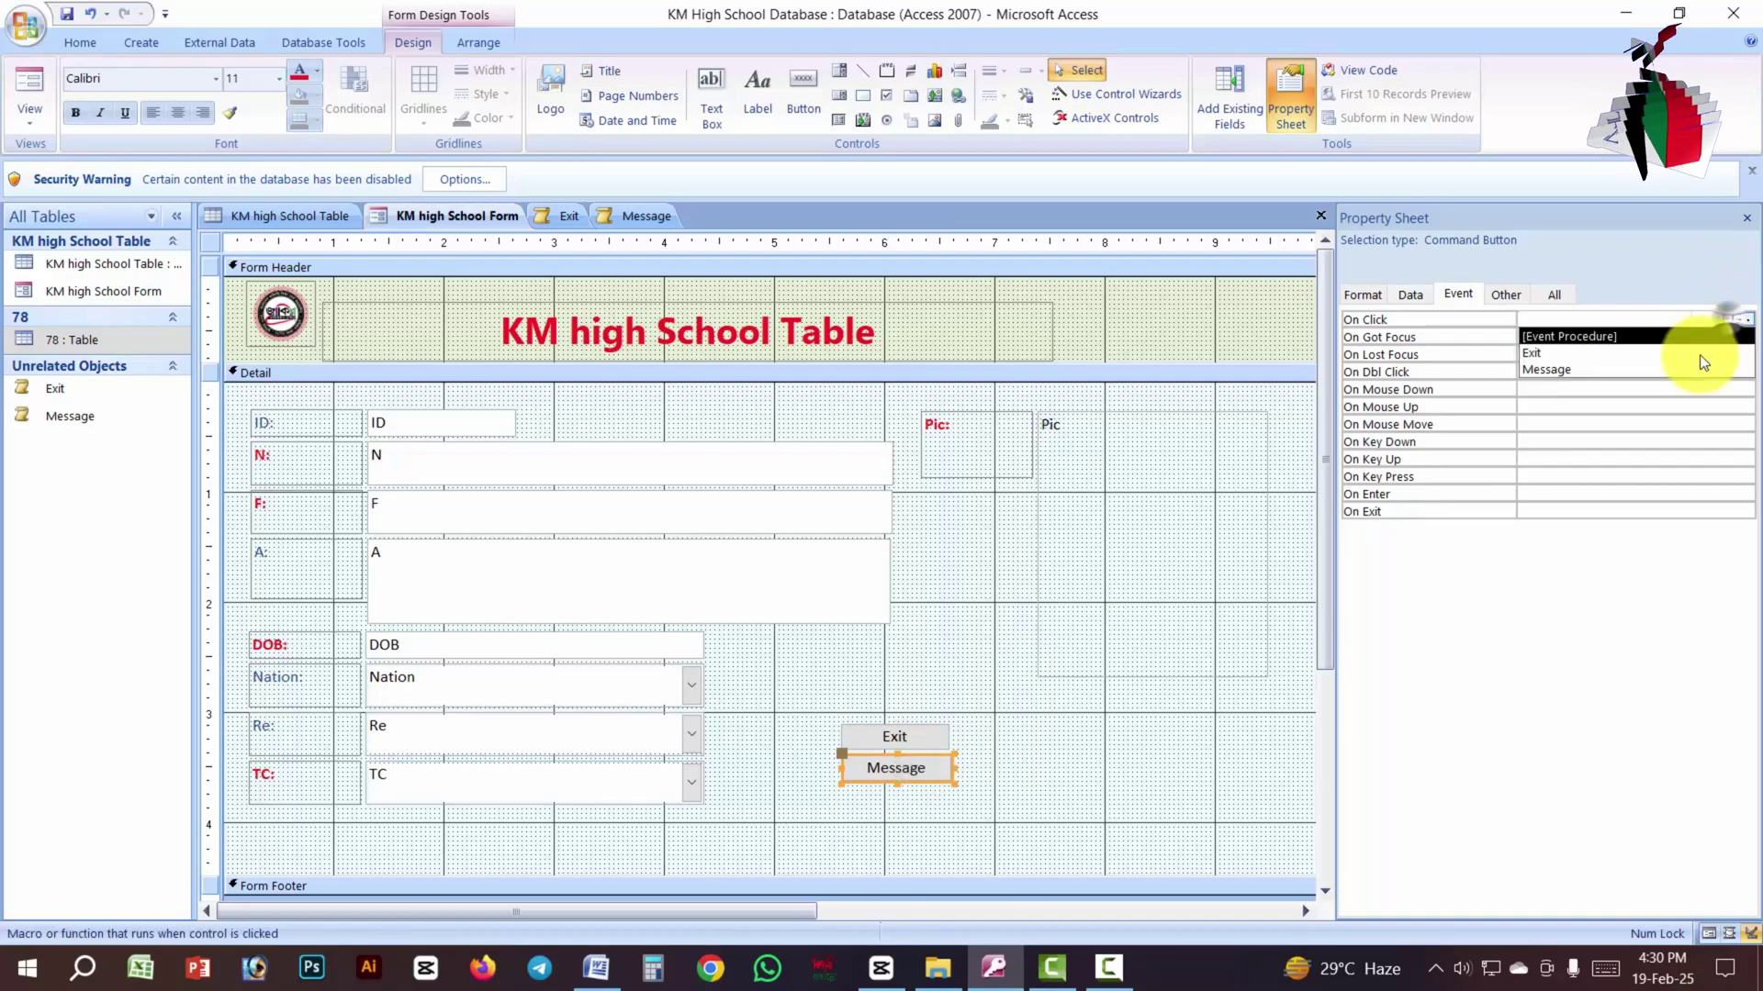
pyautogui.click(1550, 369)
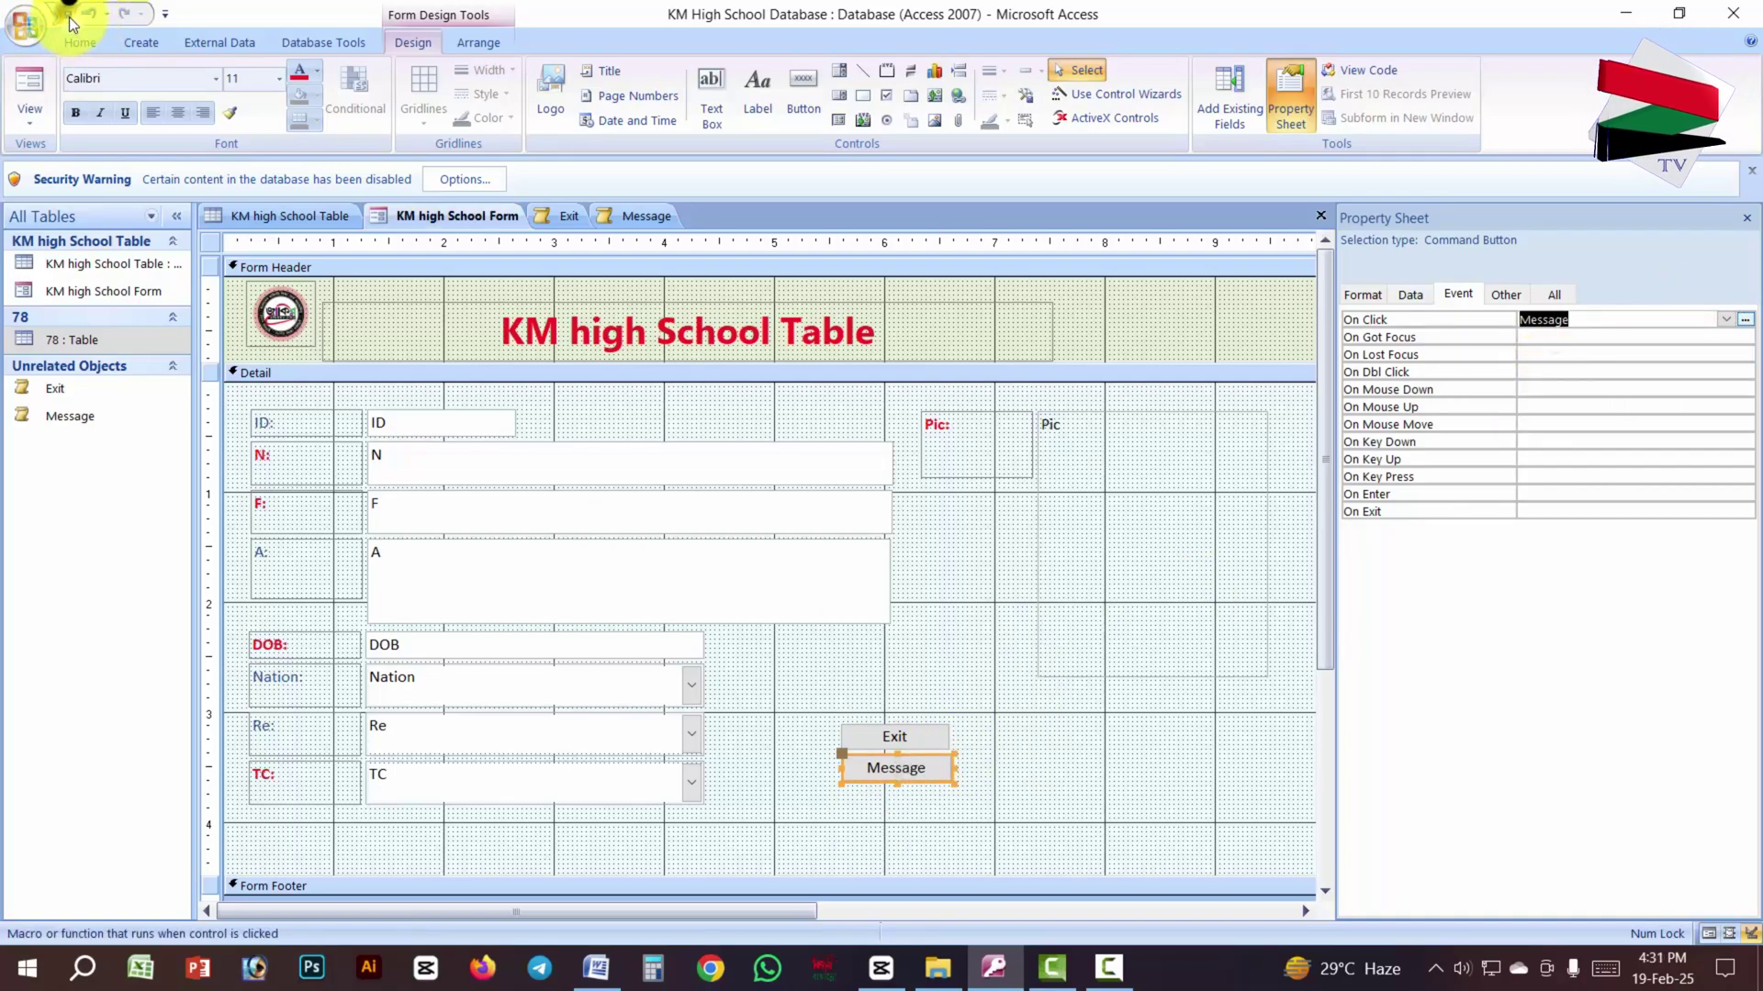
# Step: Show the form in Form View and test the Message button, dismissing its message box
pyautogui.click(29, 112)
pyautogui.click(79, 172)
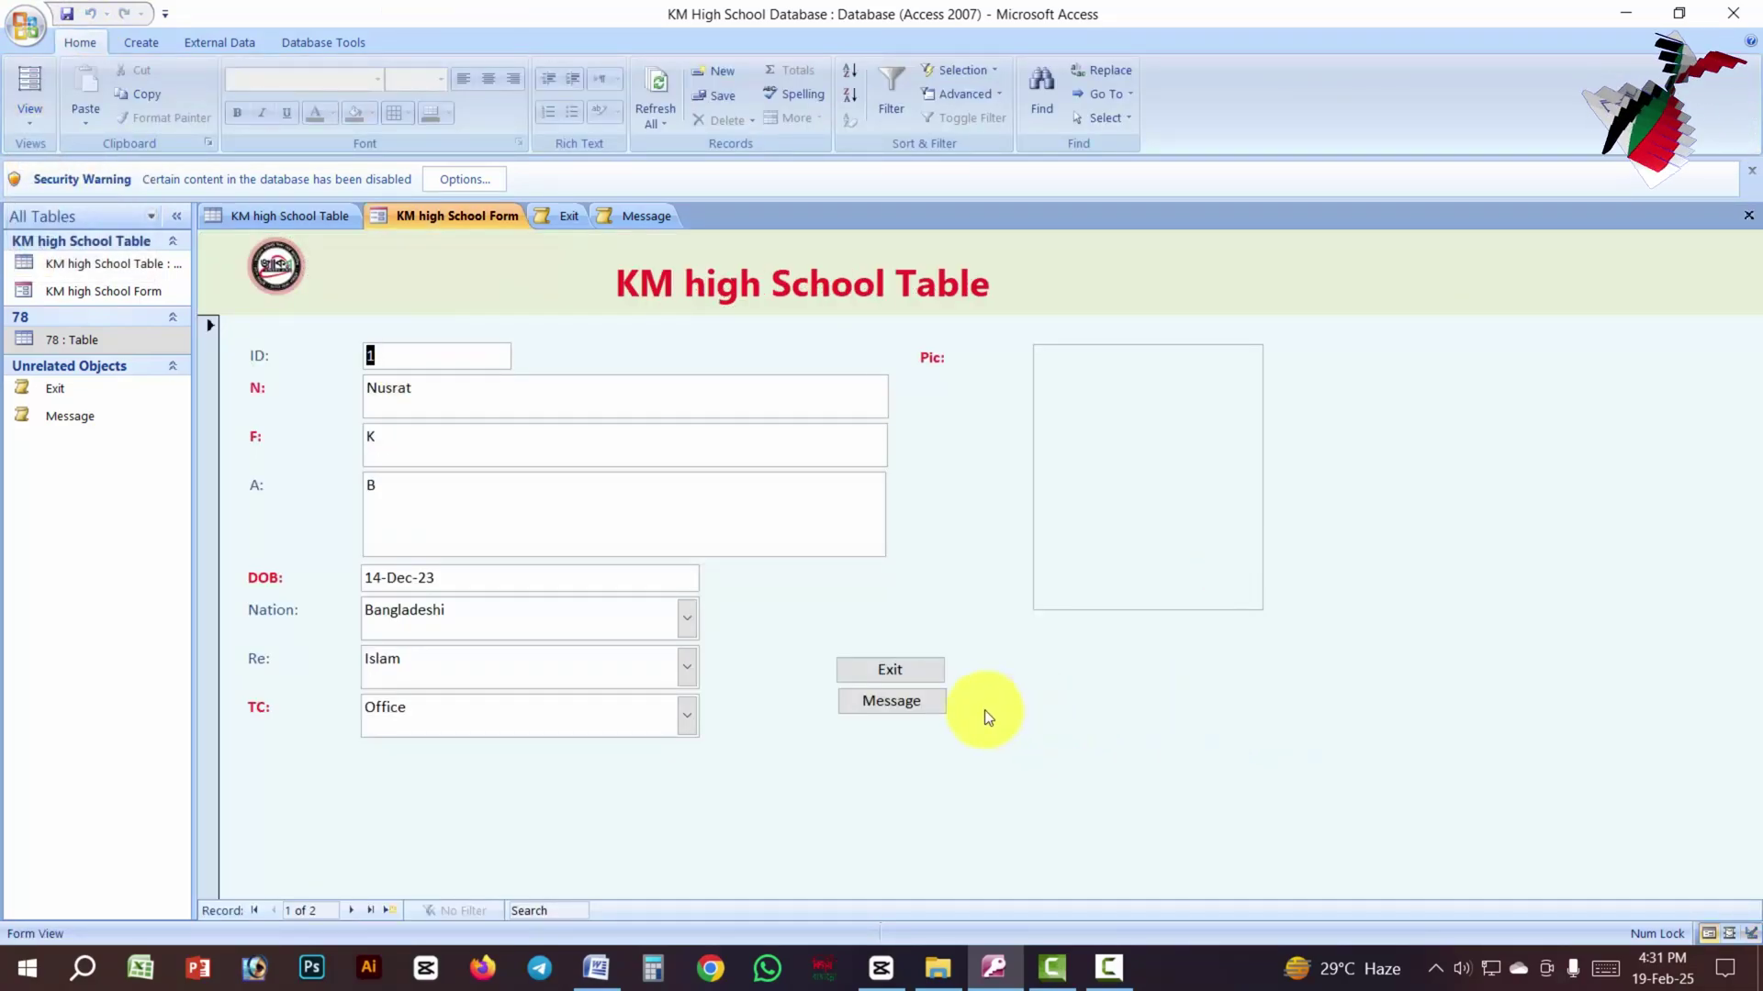
pyautogui.click(880, 697)
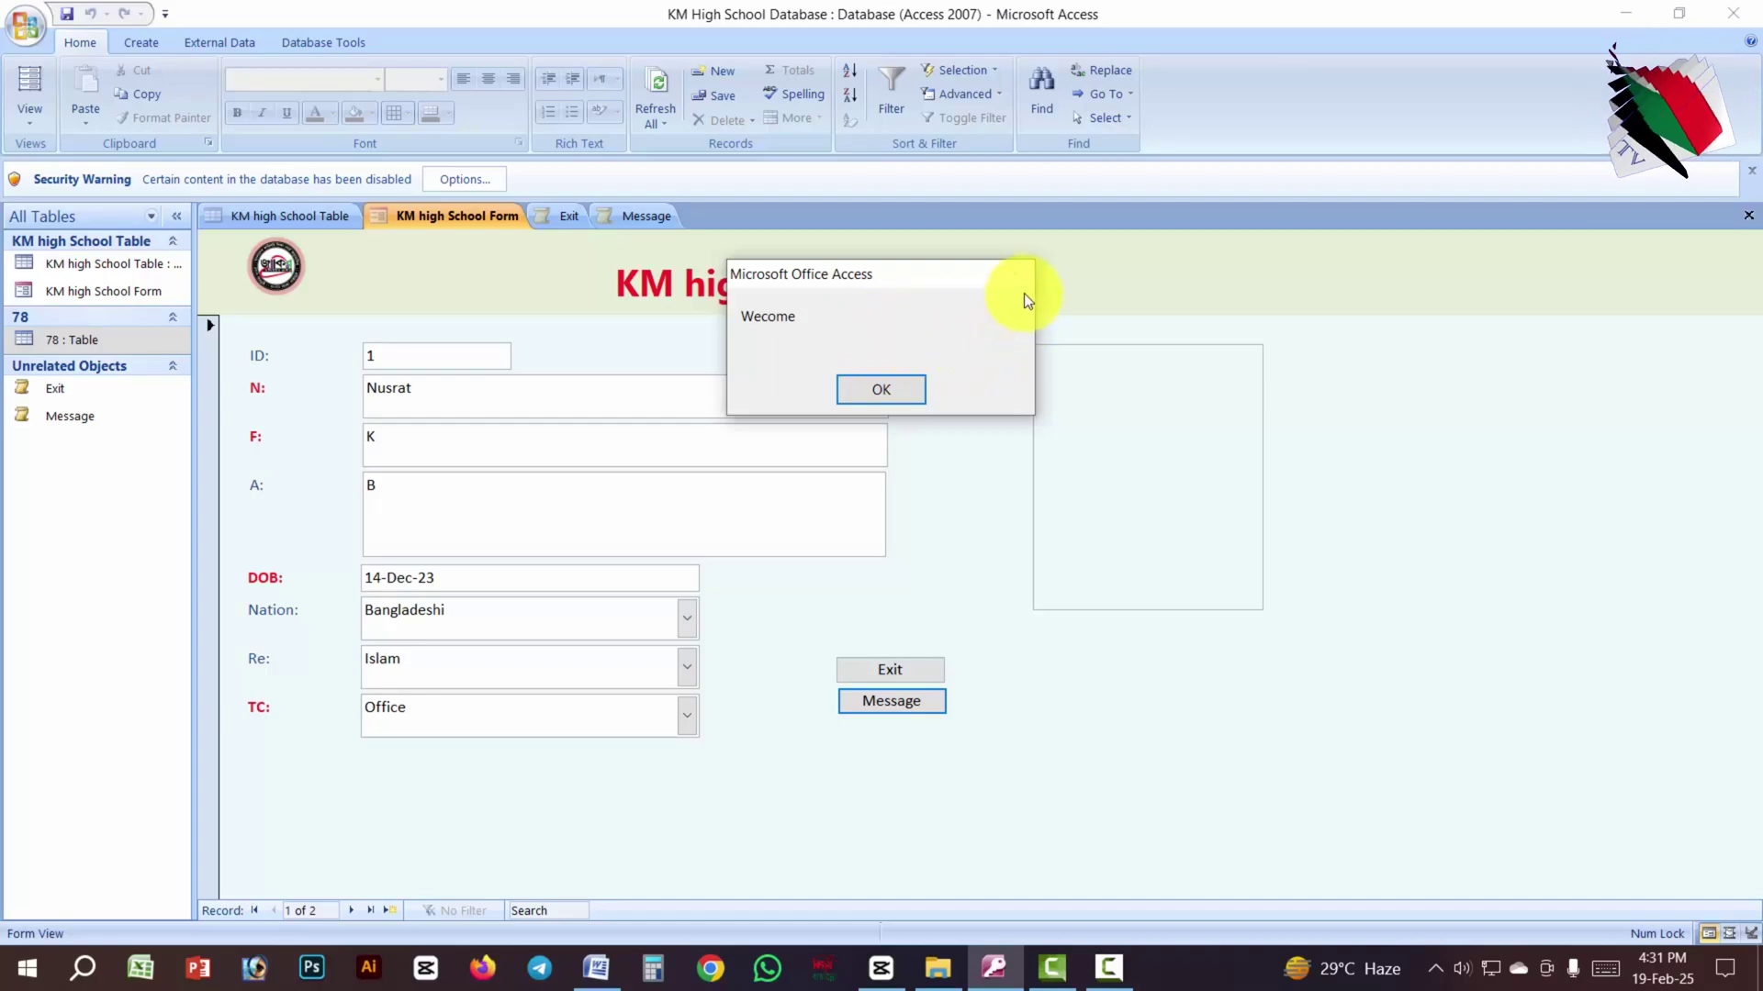
pyautogui.click(869, 393)
# Step: Test the form's Exit button twice, closing the dialogs after each attempt
pyautogui.click(901, 672)
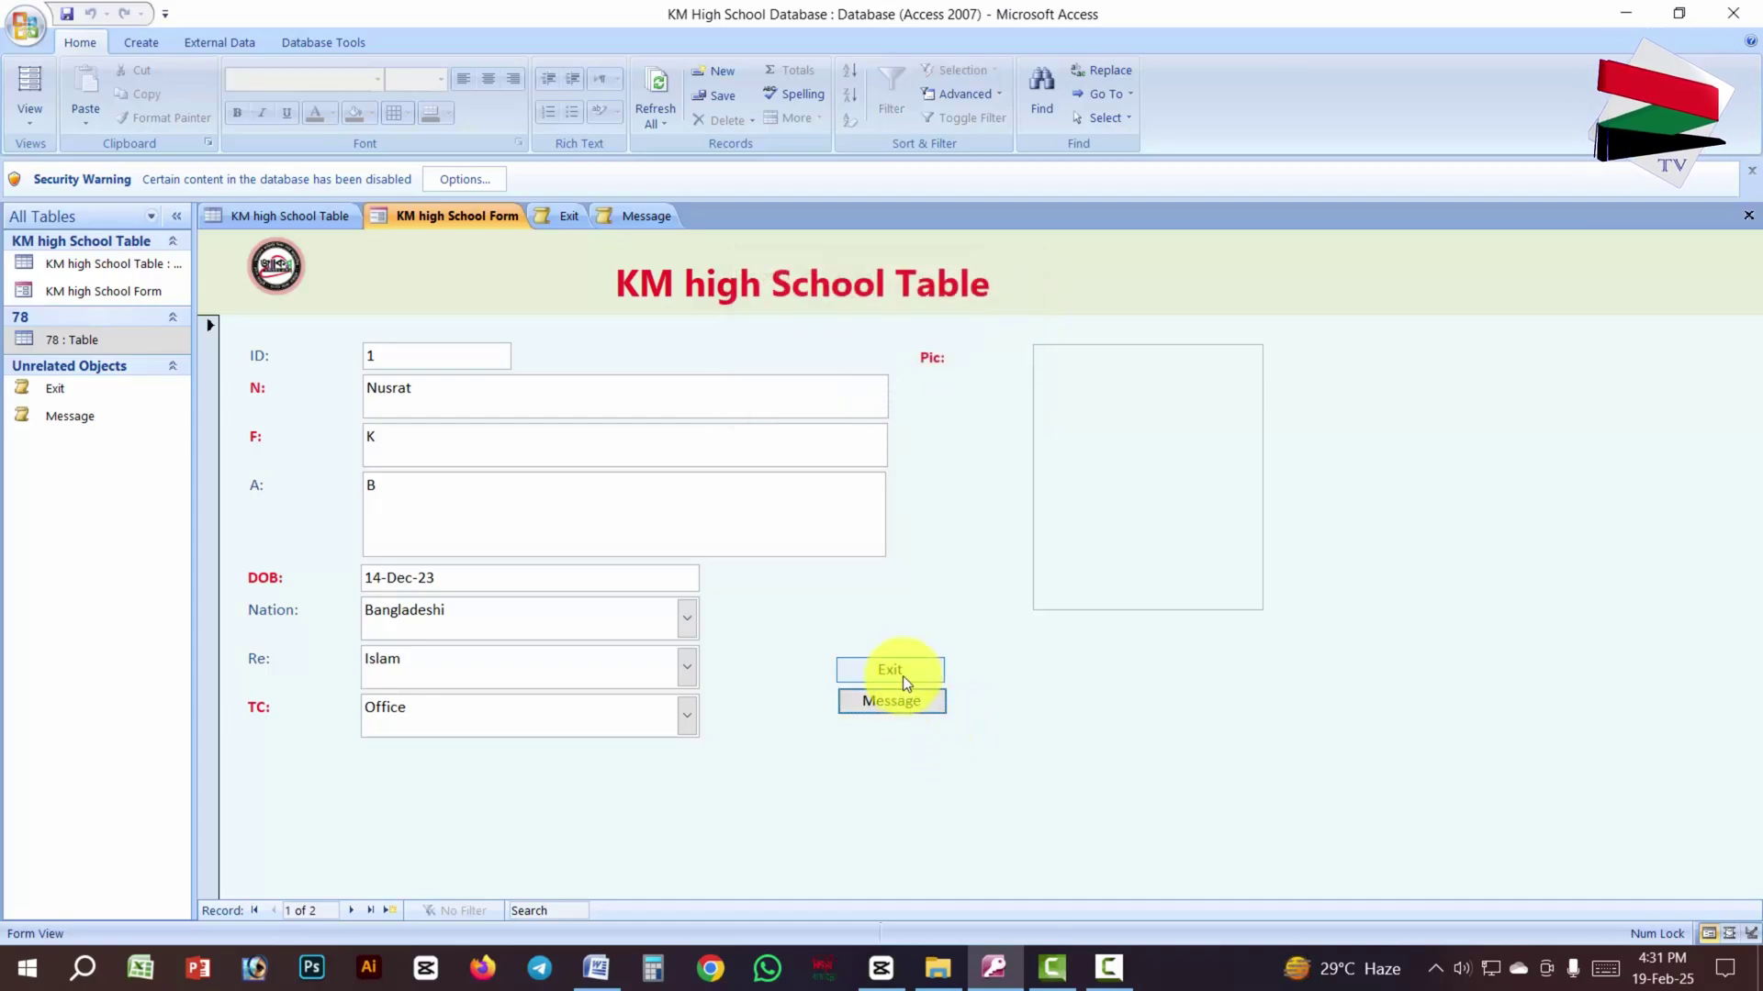
pyautogui.click(891, 540)
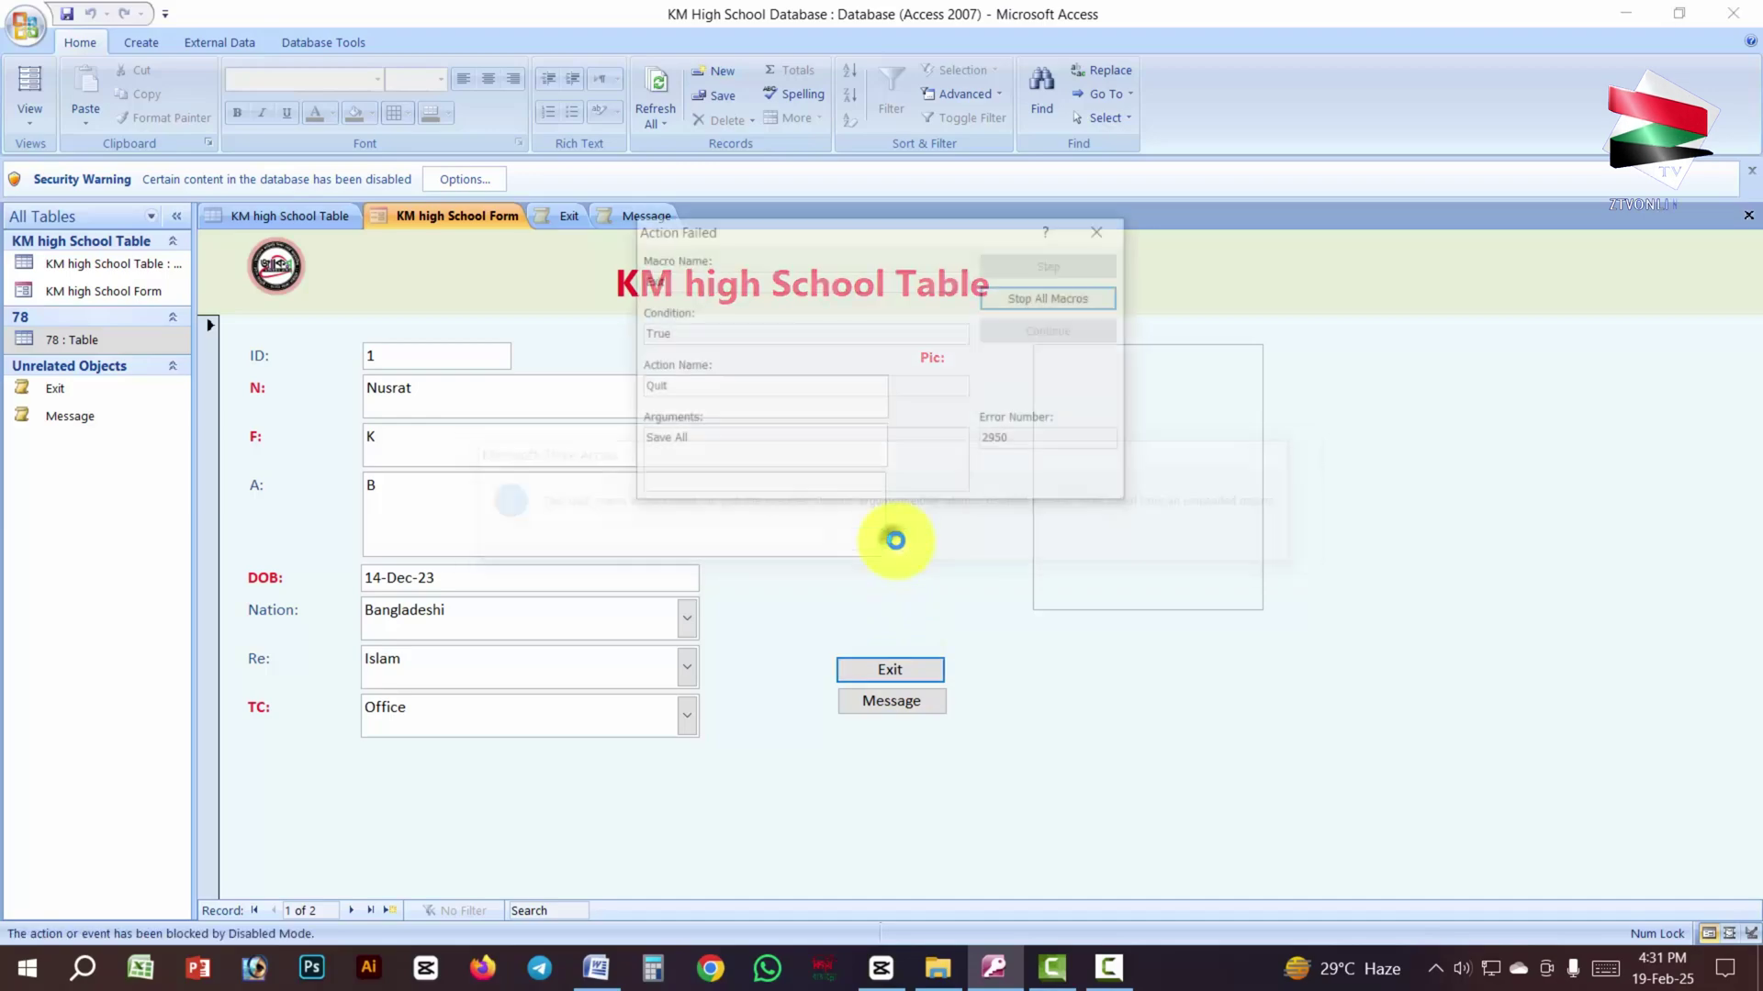
pyautogui.click(1109, 230)
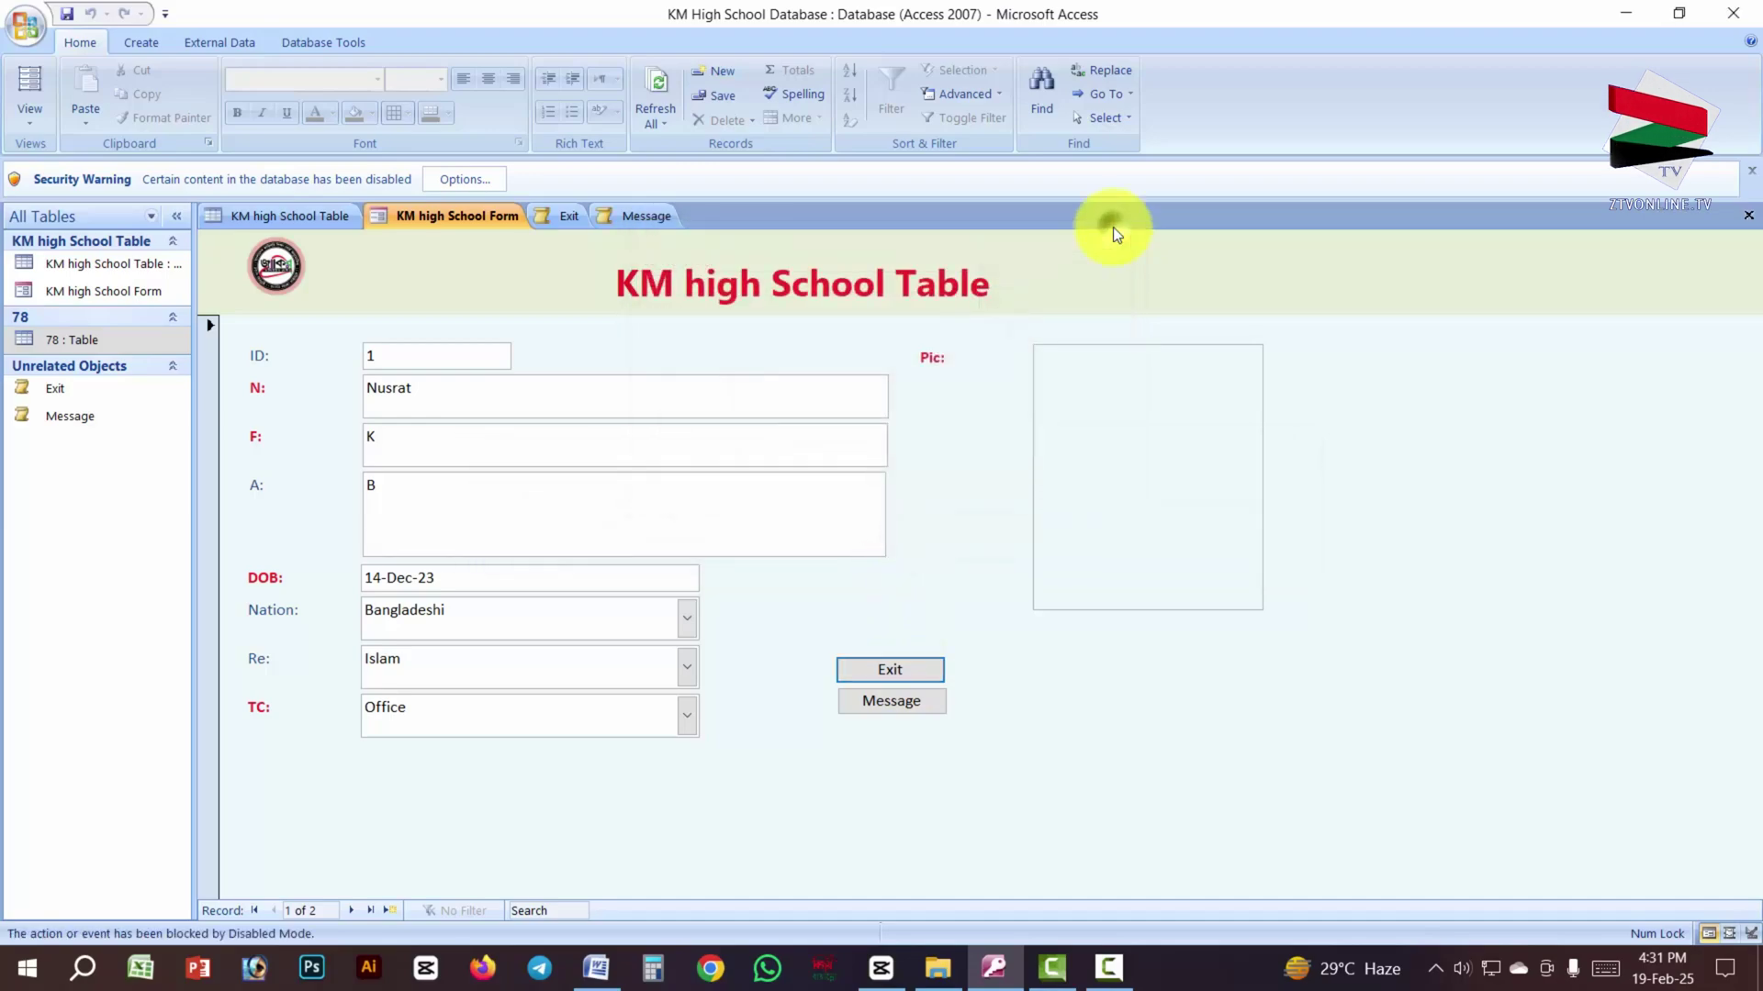
pyautogui.click(894, 675)
pyautogui.click(873, 537)
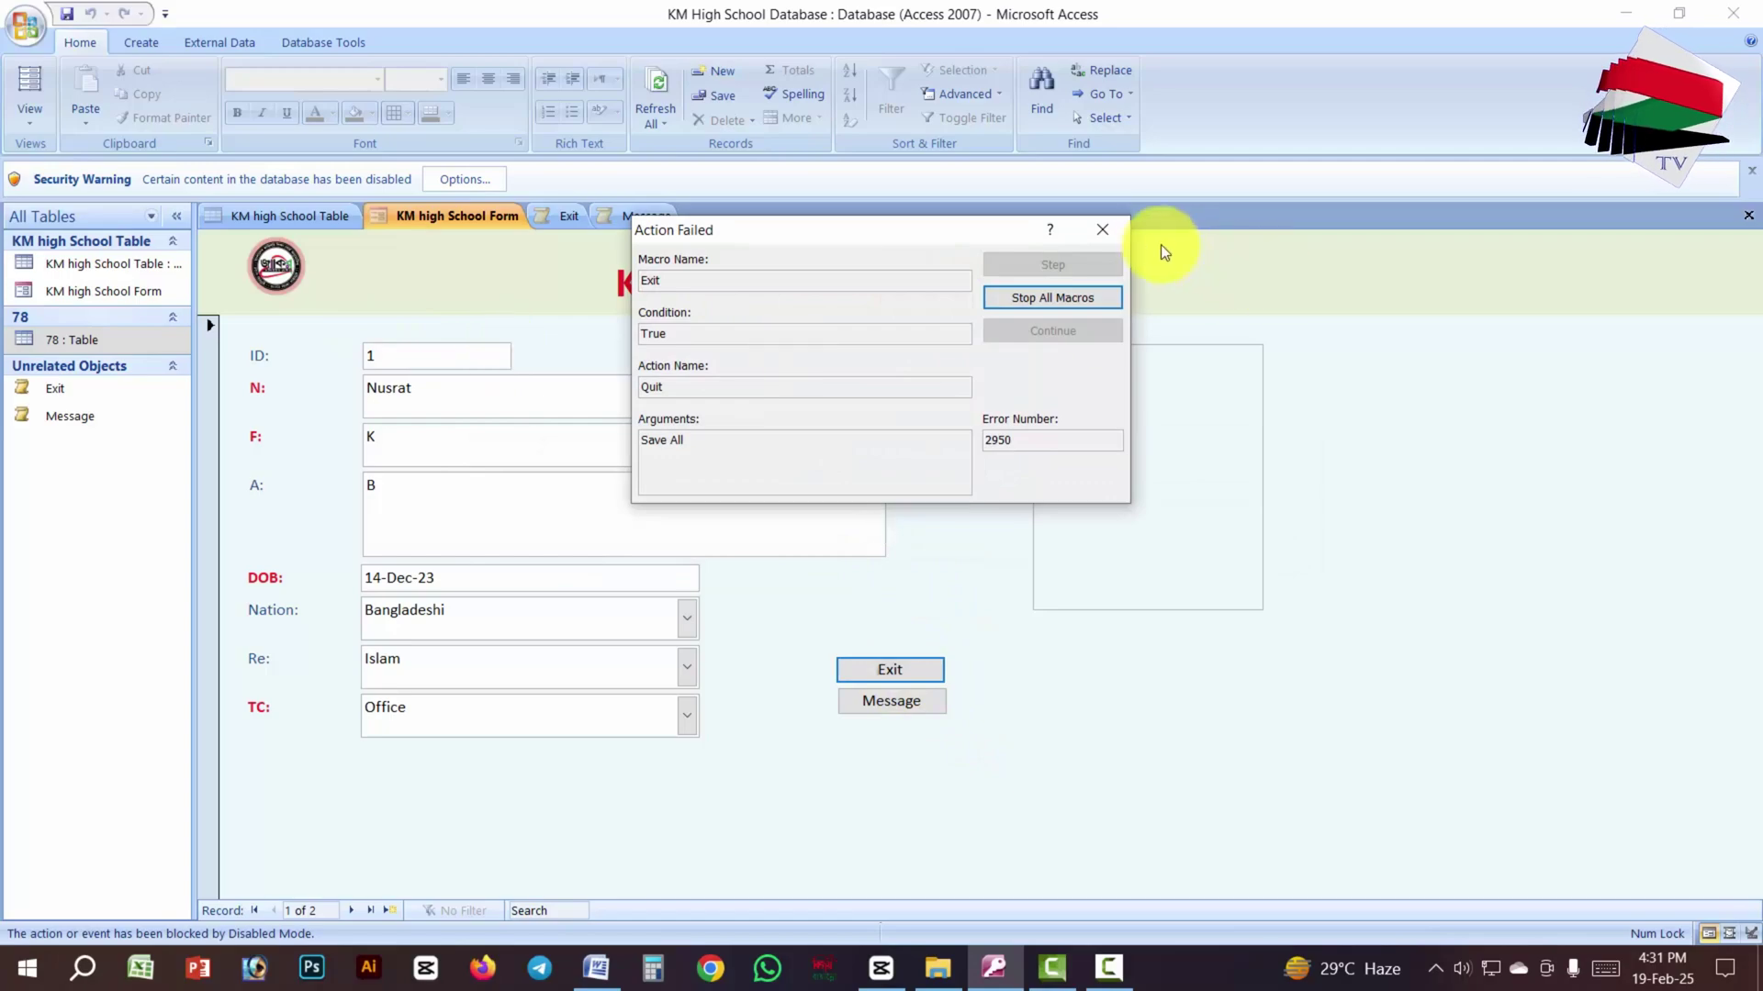
pyautogui.click(1103, 230)
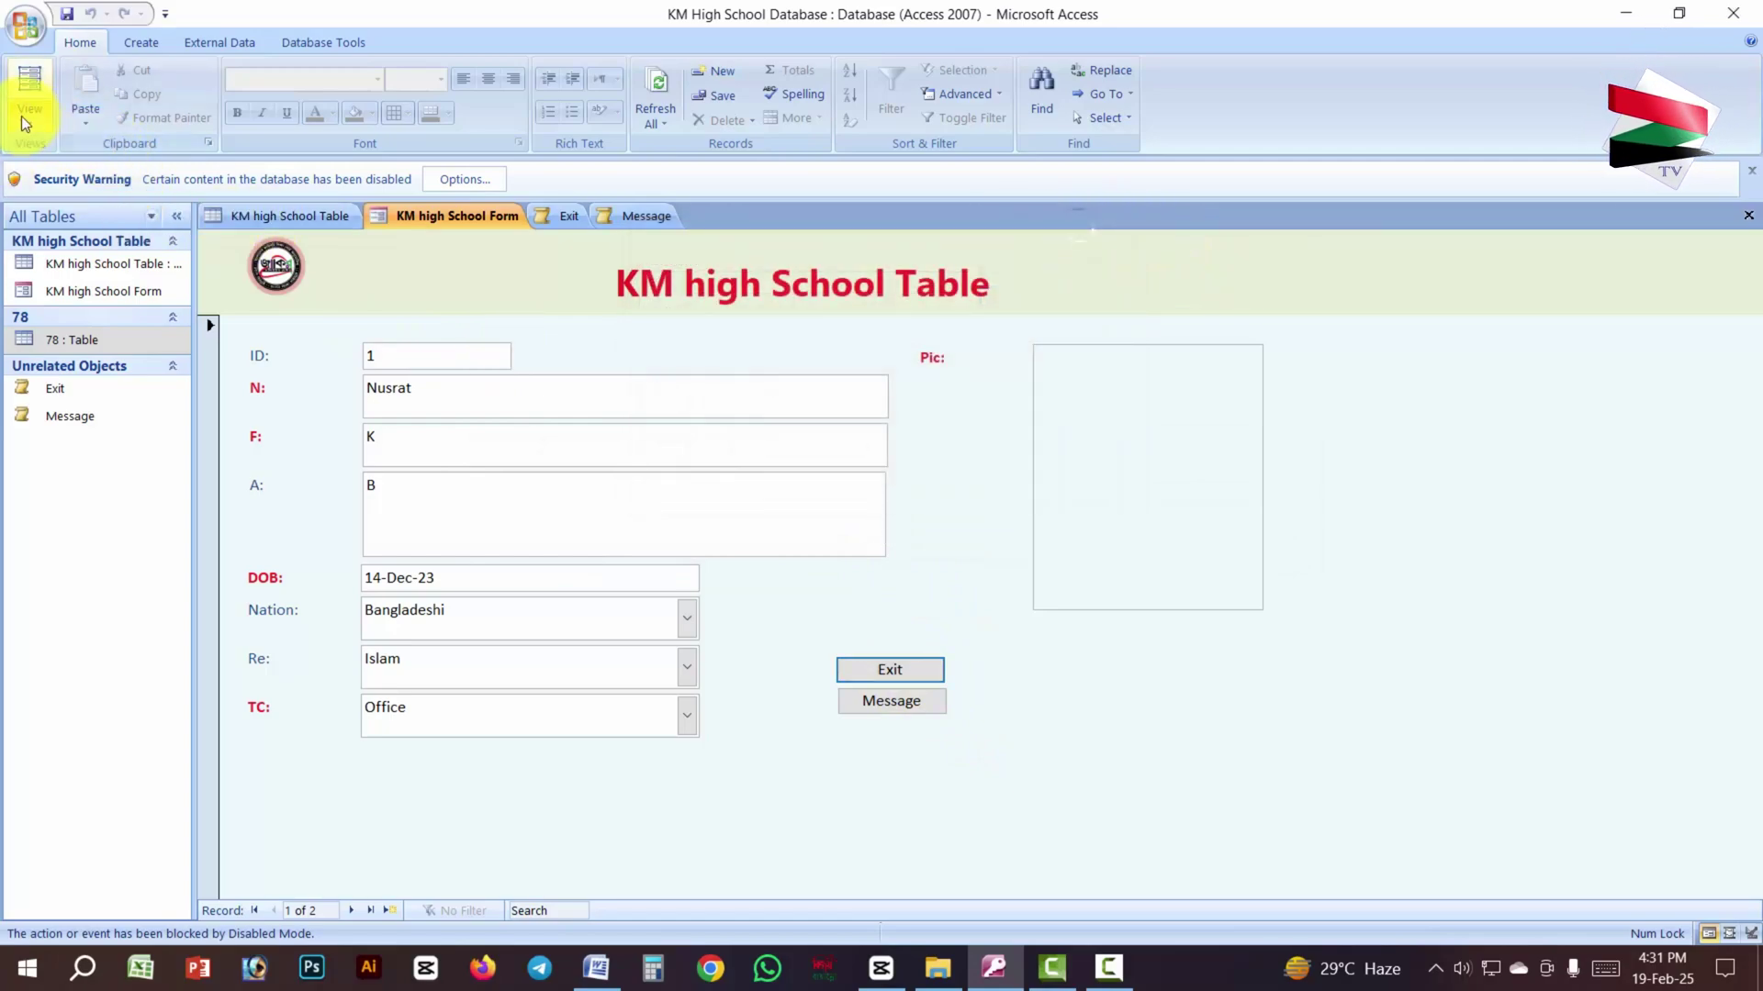
# Step: Return the form to Design View and check which macro is assigned to the Exit button's On Click event
pyautogui.click(20, 115)
pyautogui.click(112, 264)
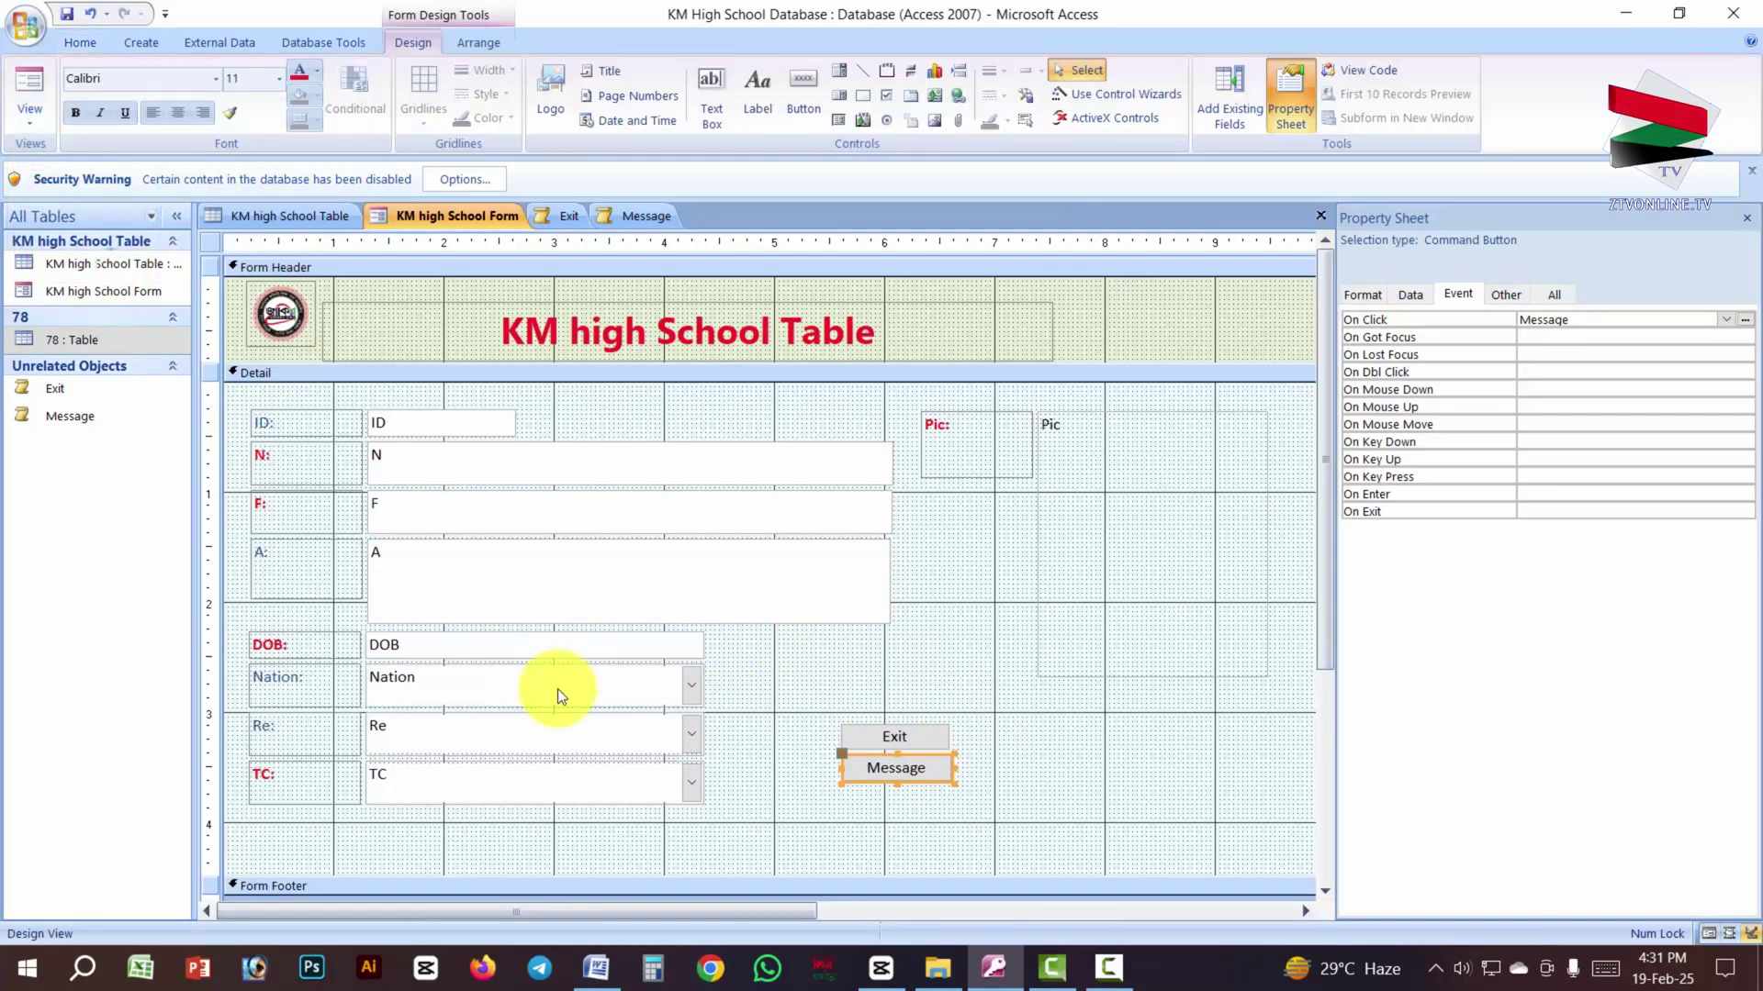
pyautogui.click(904, 735)
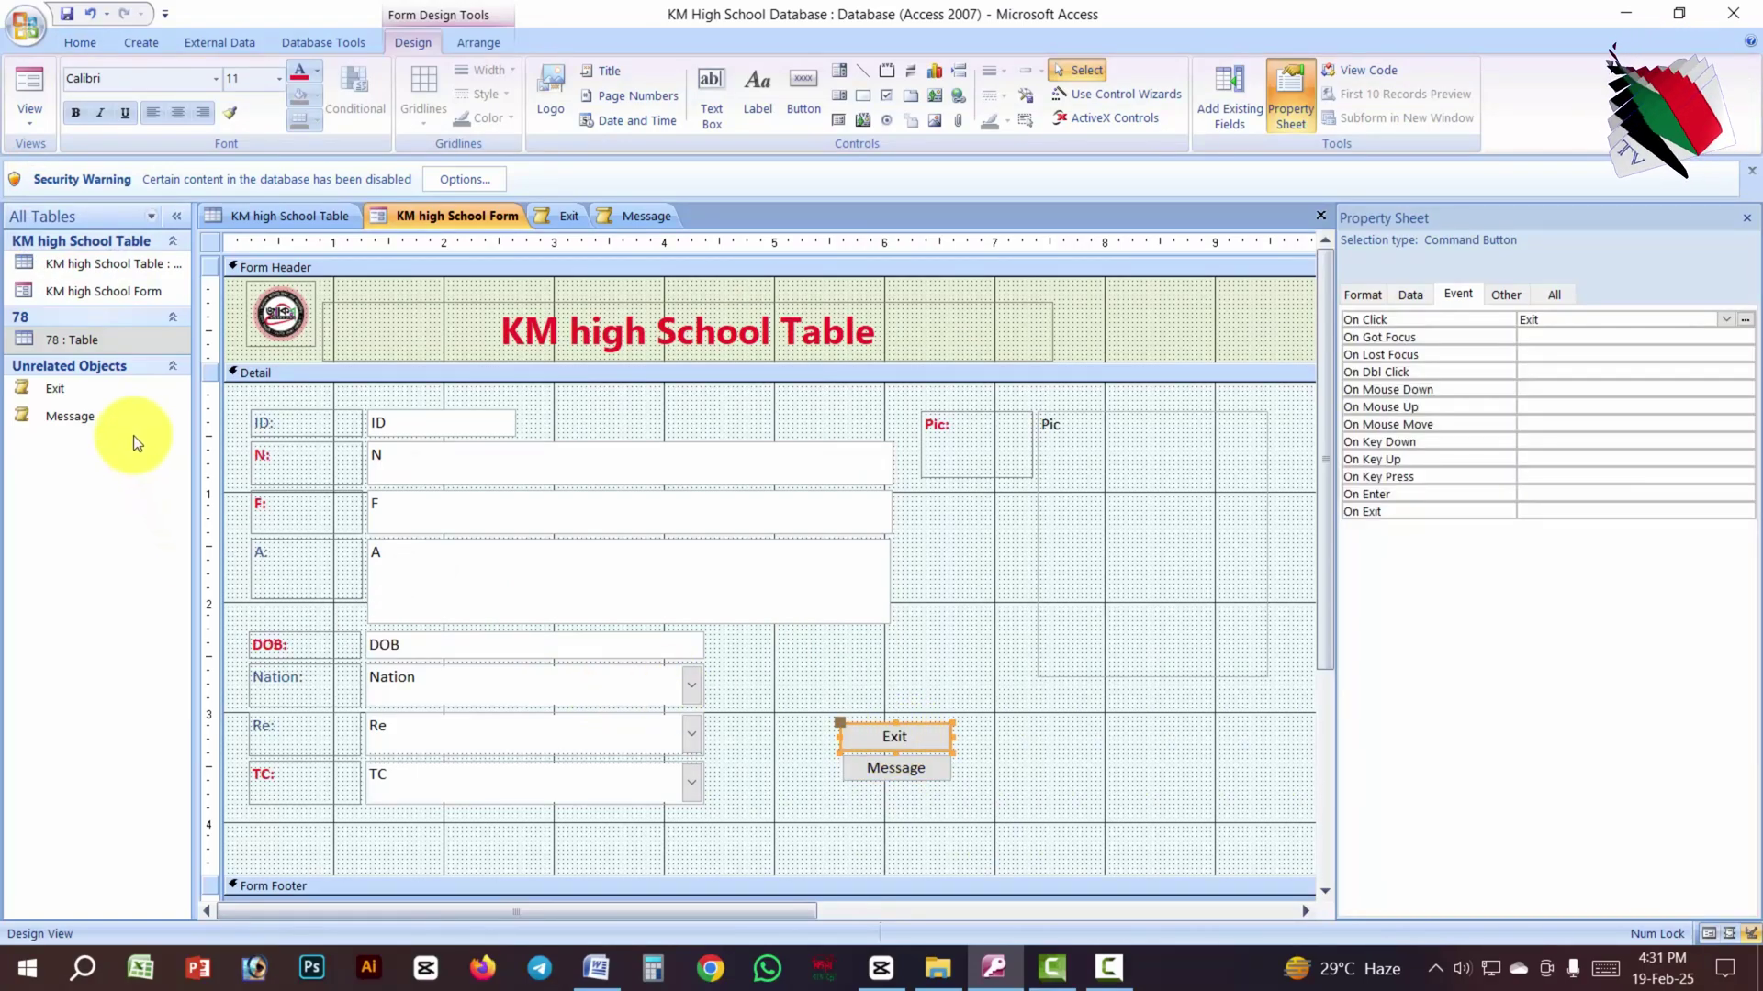
# Step: Set the Options argument of the Exit macro's Quit action to Prompt
pyautogui.click(77, 393)
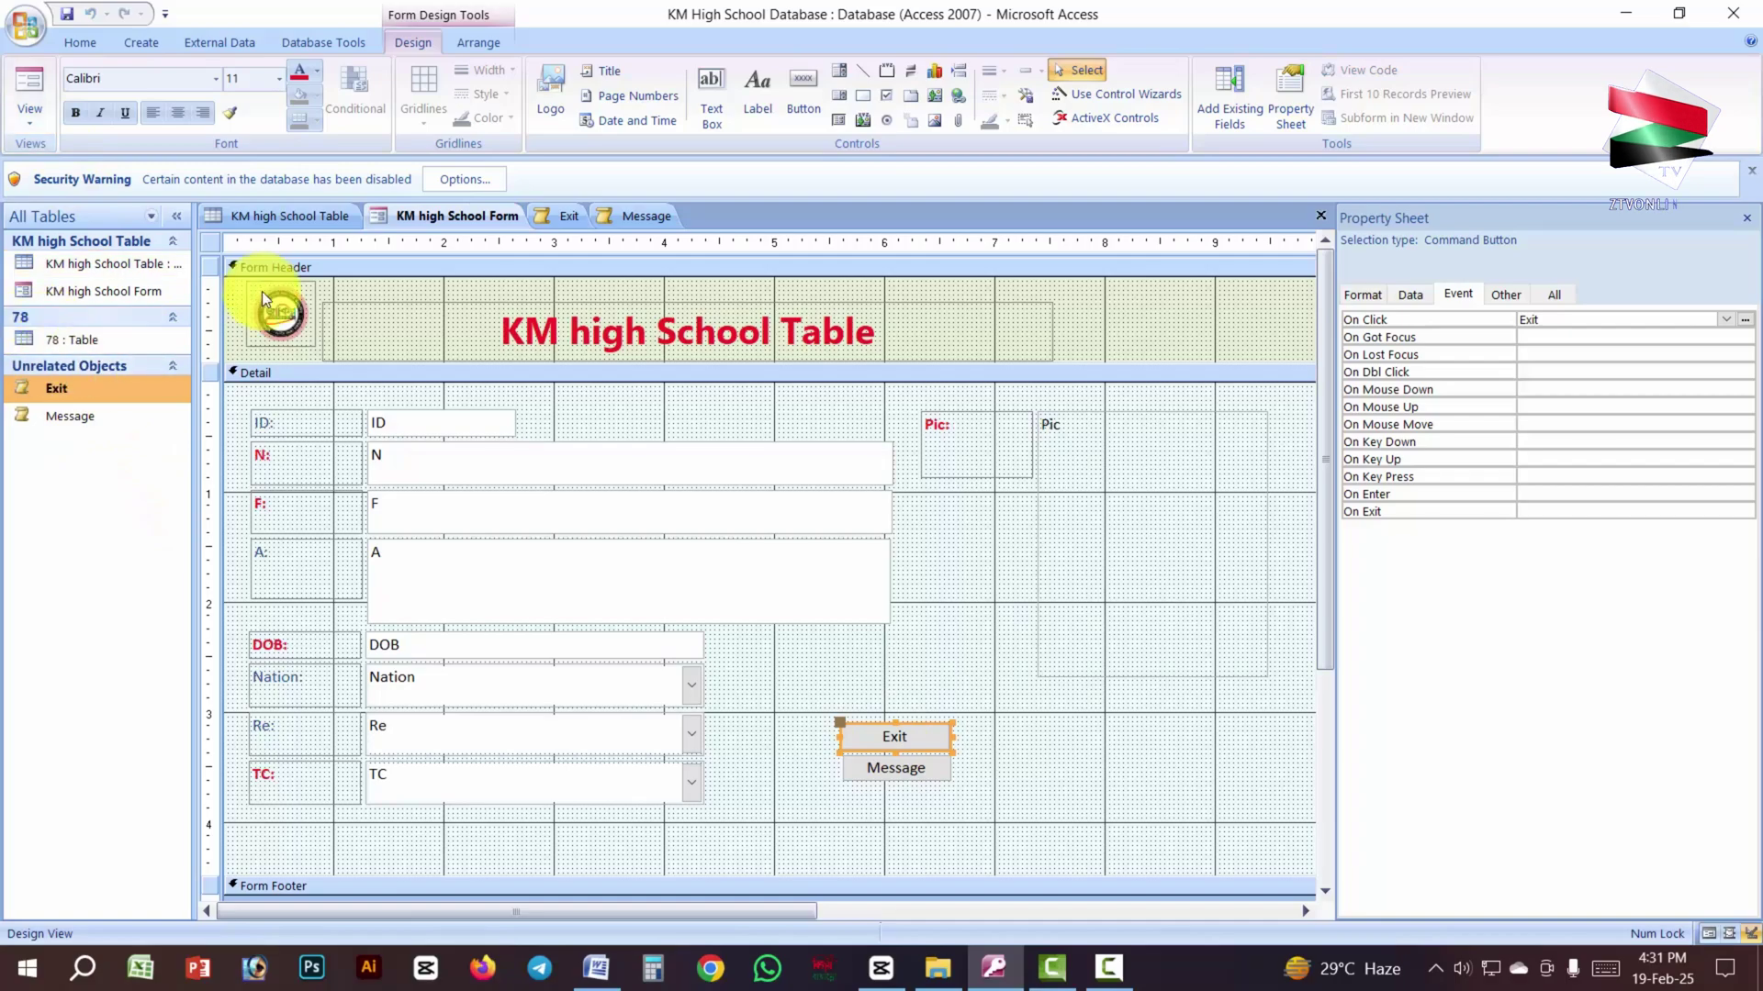
pyautogui.click(563, 217)
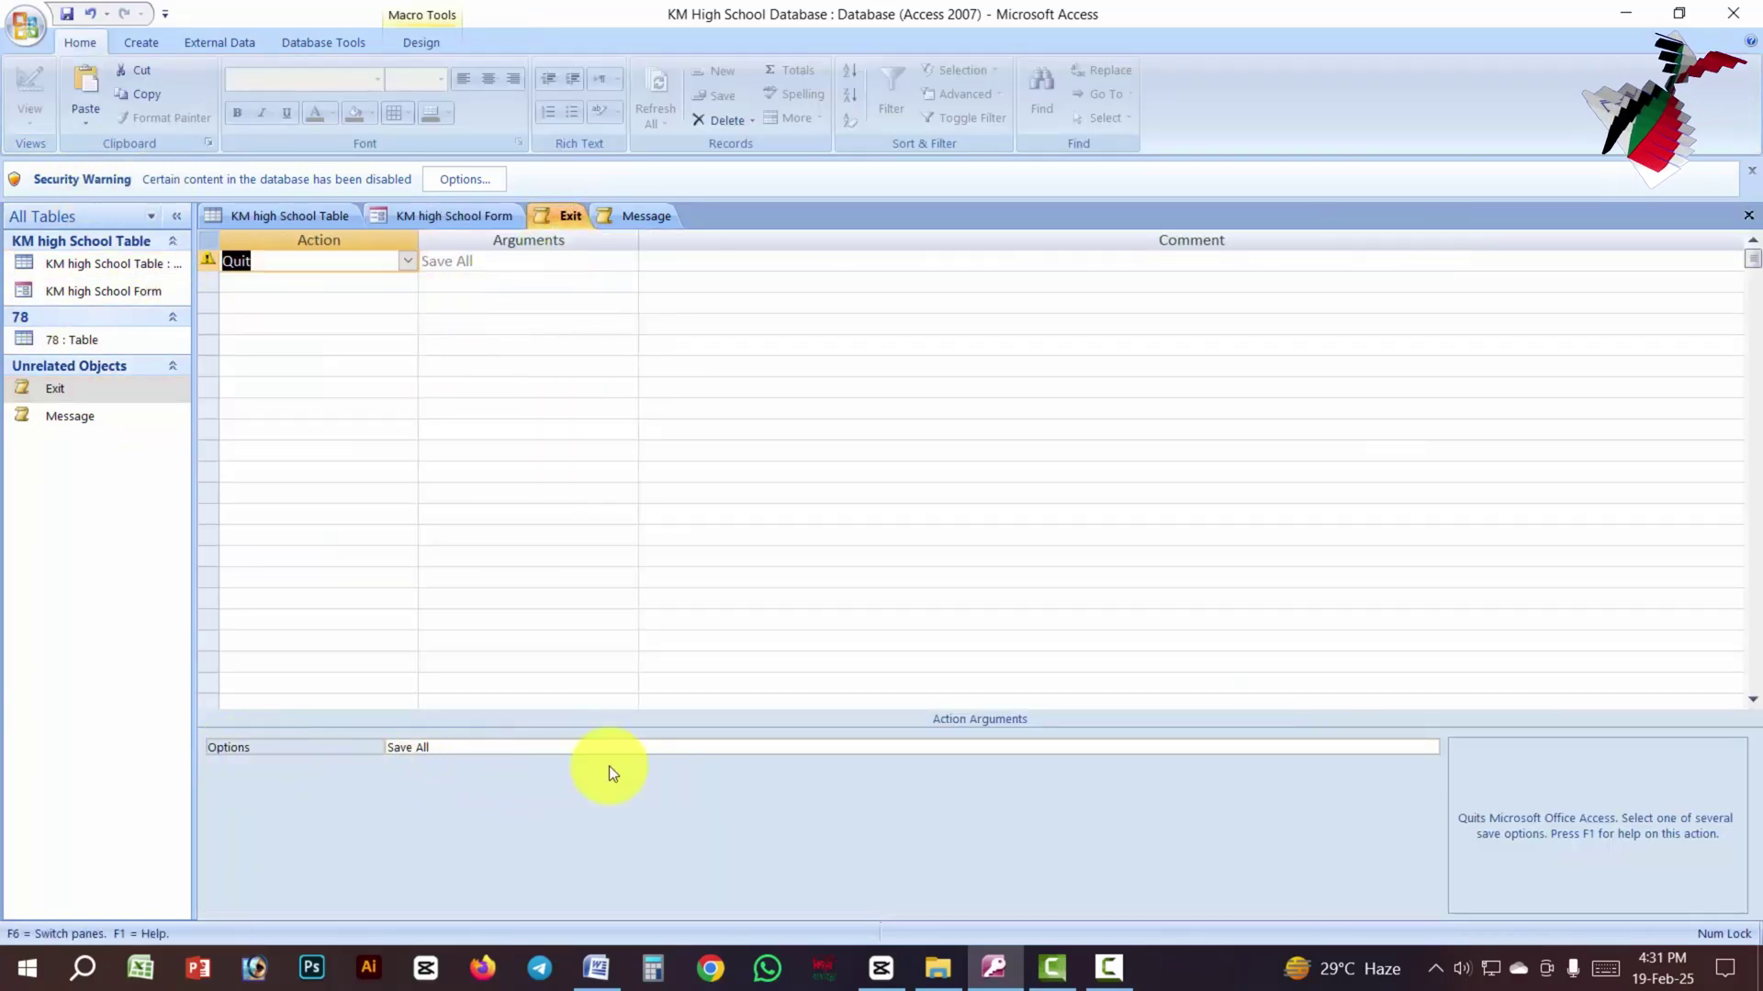
pyautogui.click(849, 746)
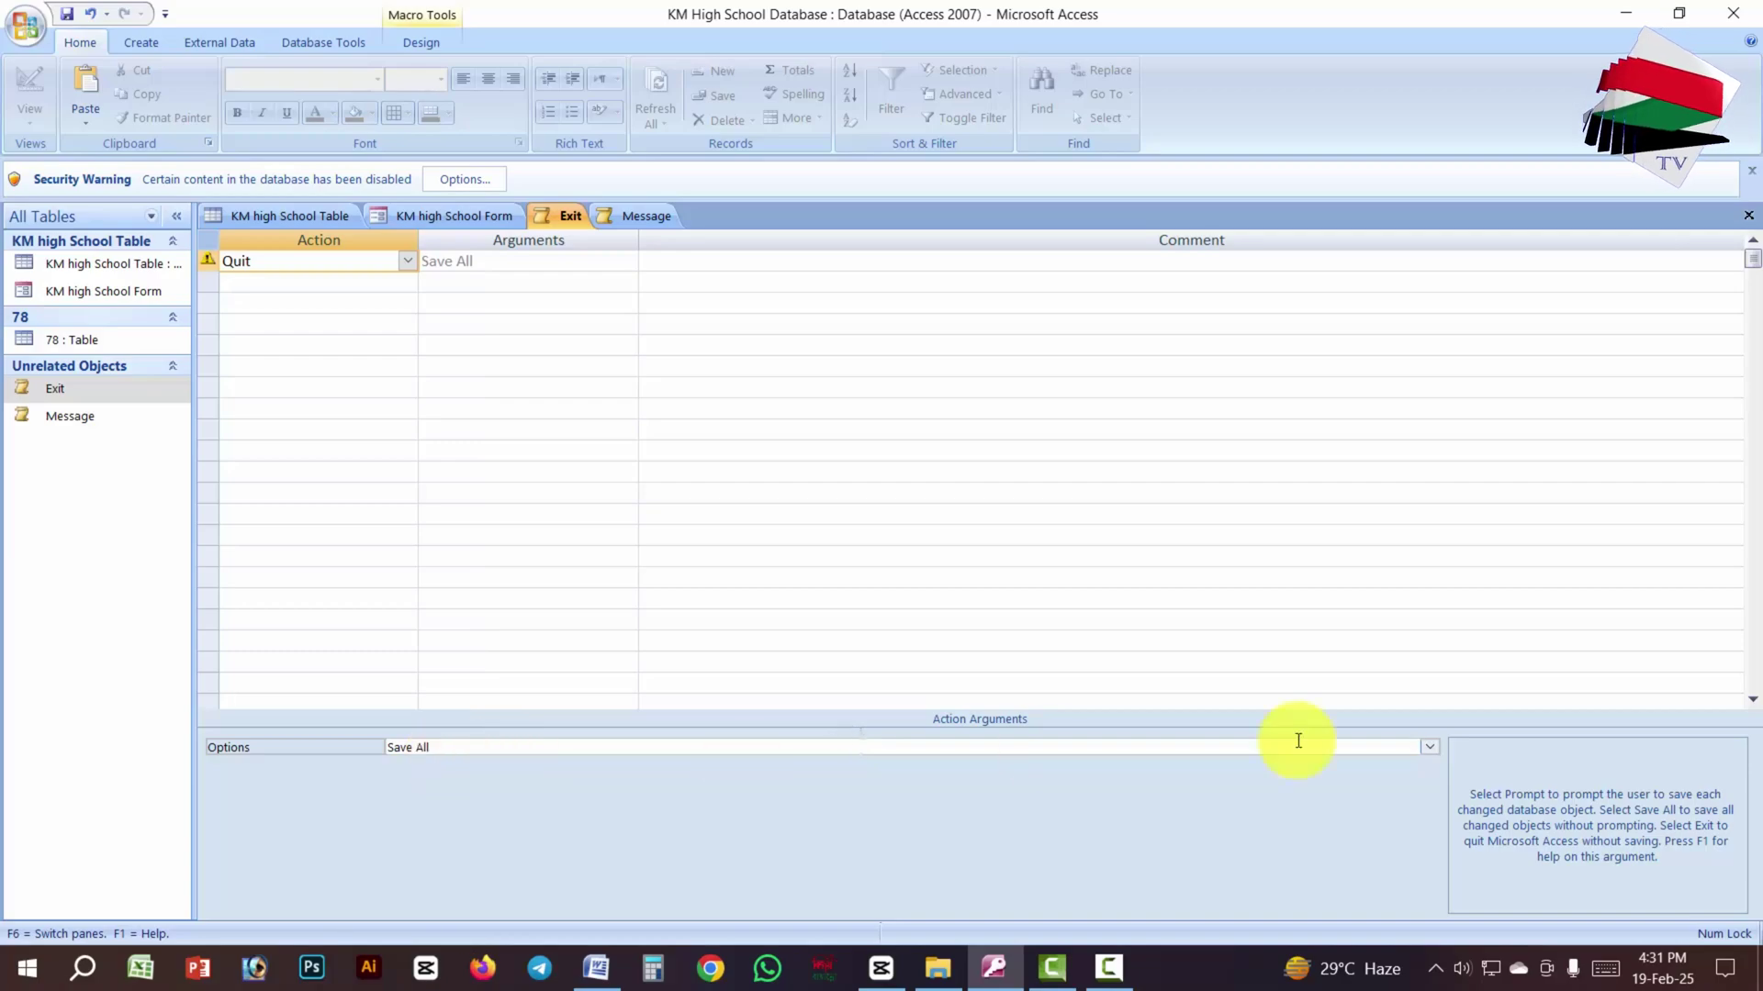
pyautogui.click(1428, 748)
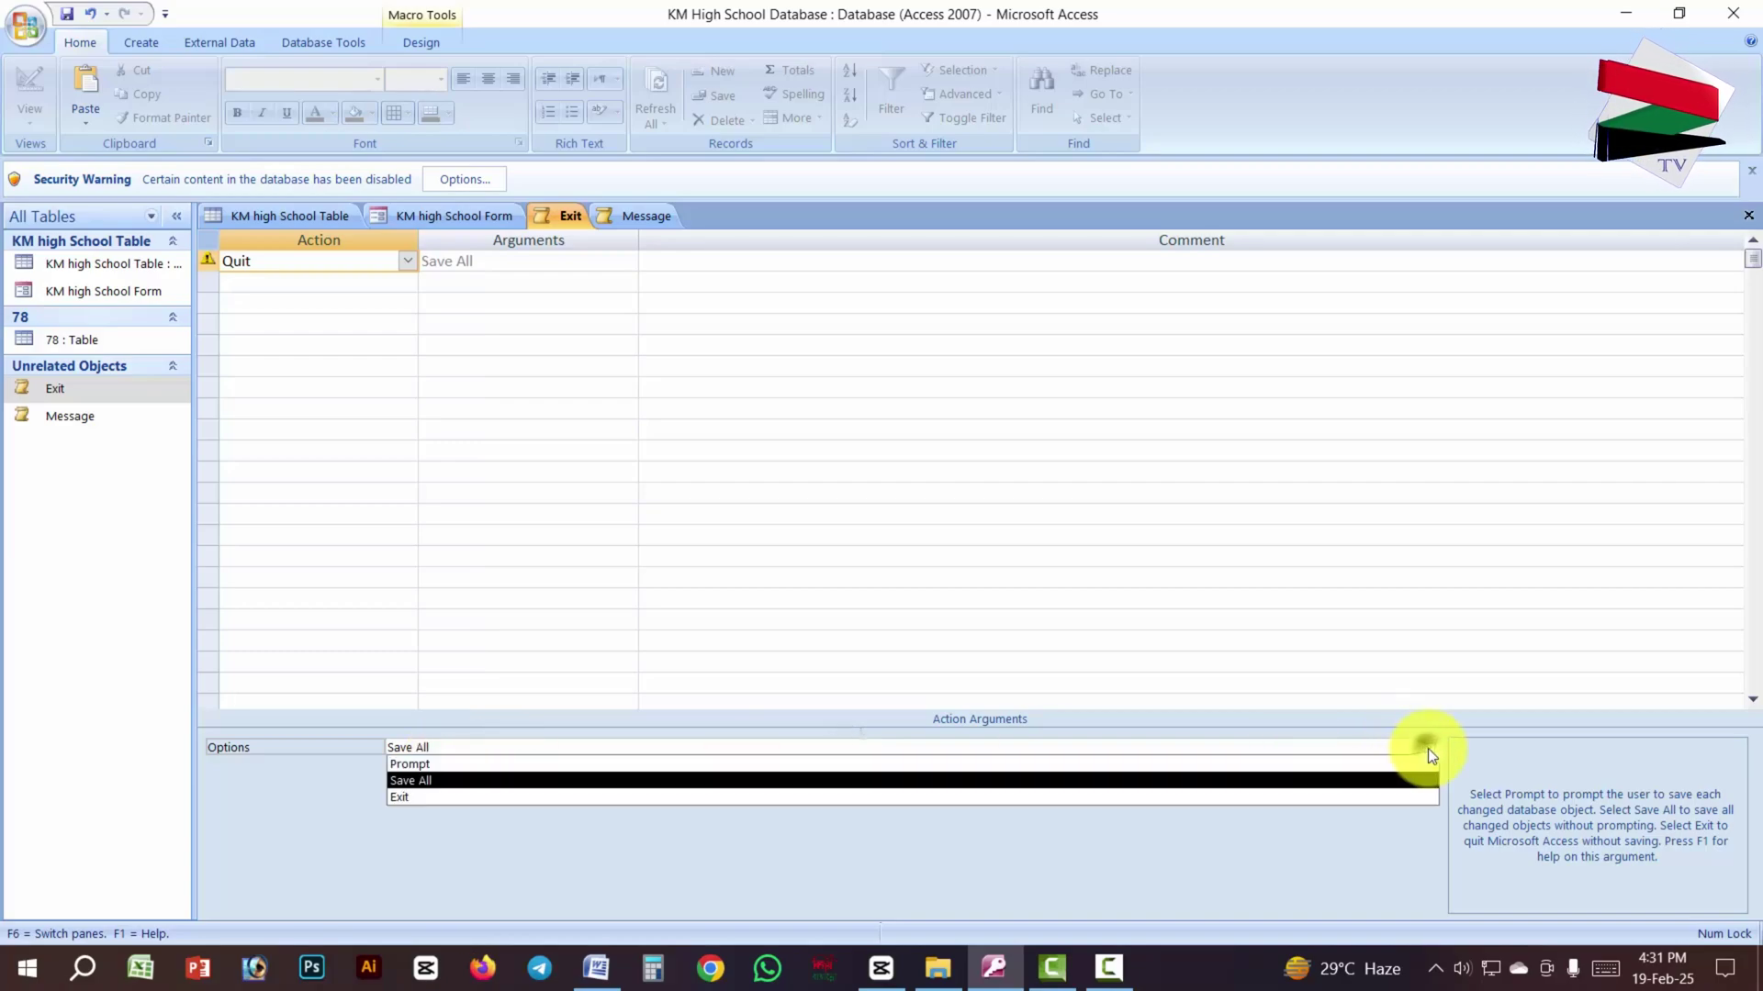
pyautogui.click(488, 766)
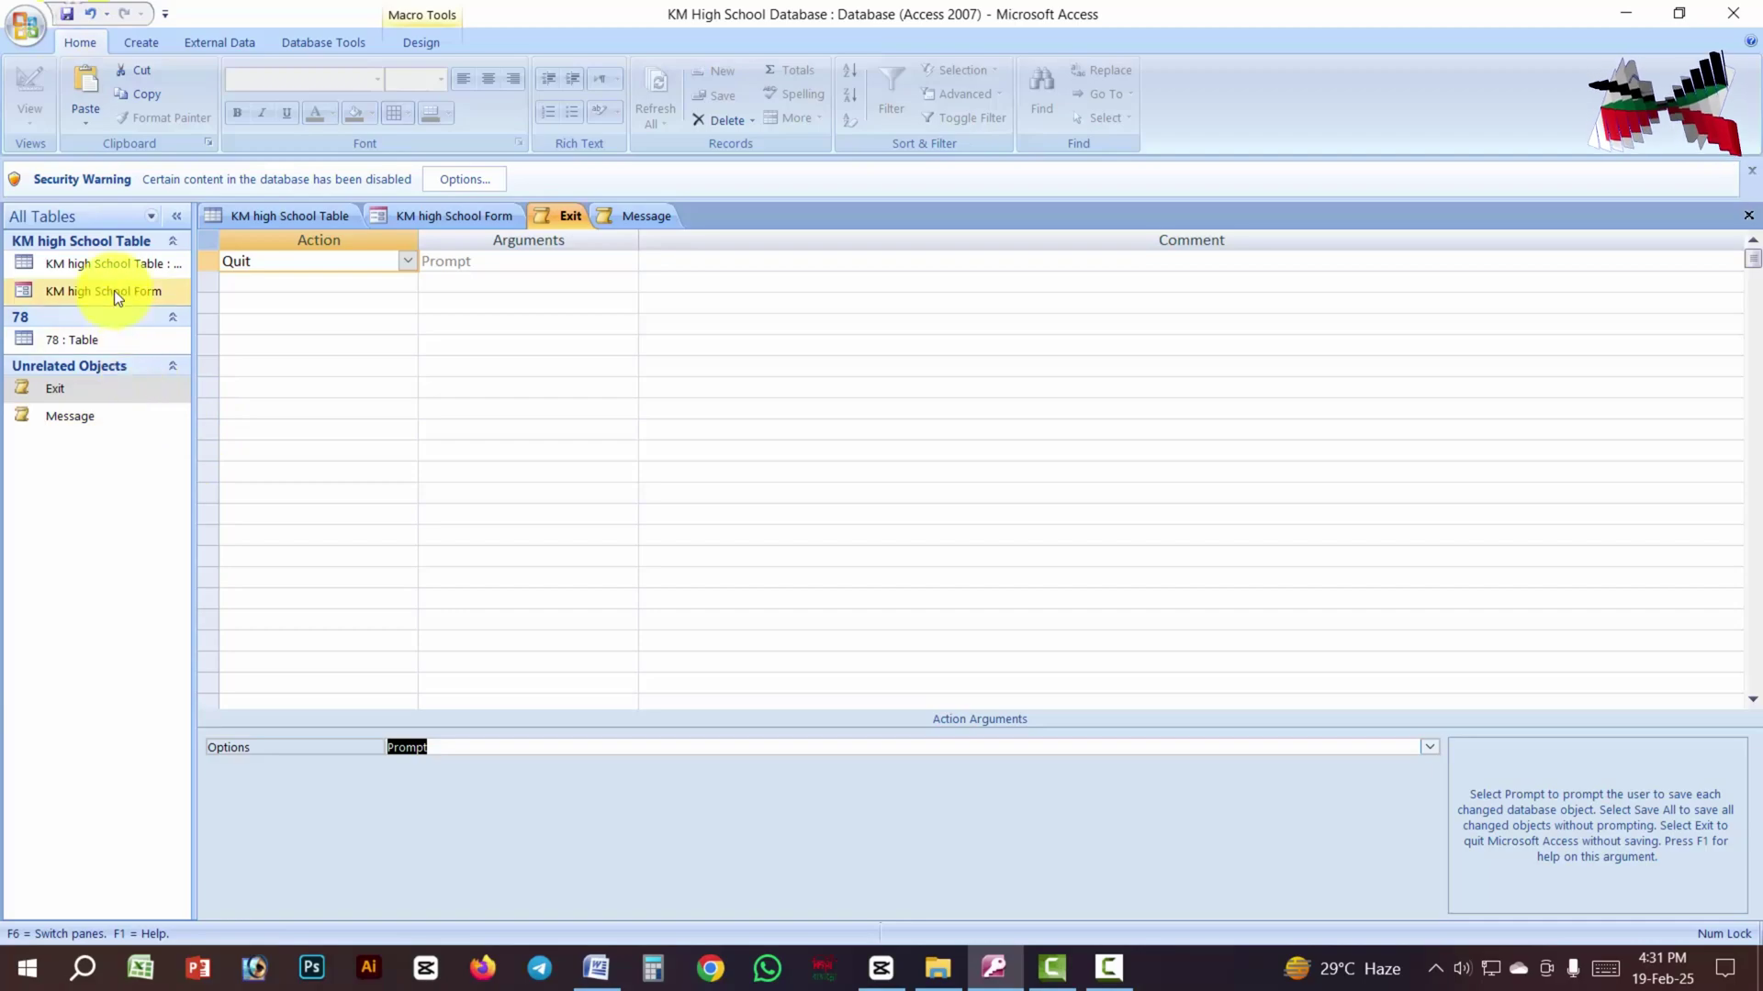
# Step: Return to the KM high School Form, show it in Form View and test the Exit button again
pyautogui.click(450, 214)
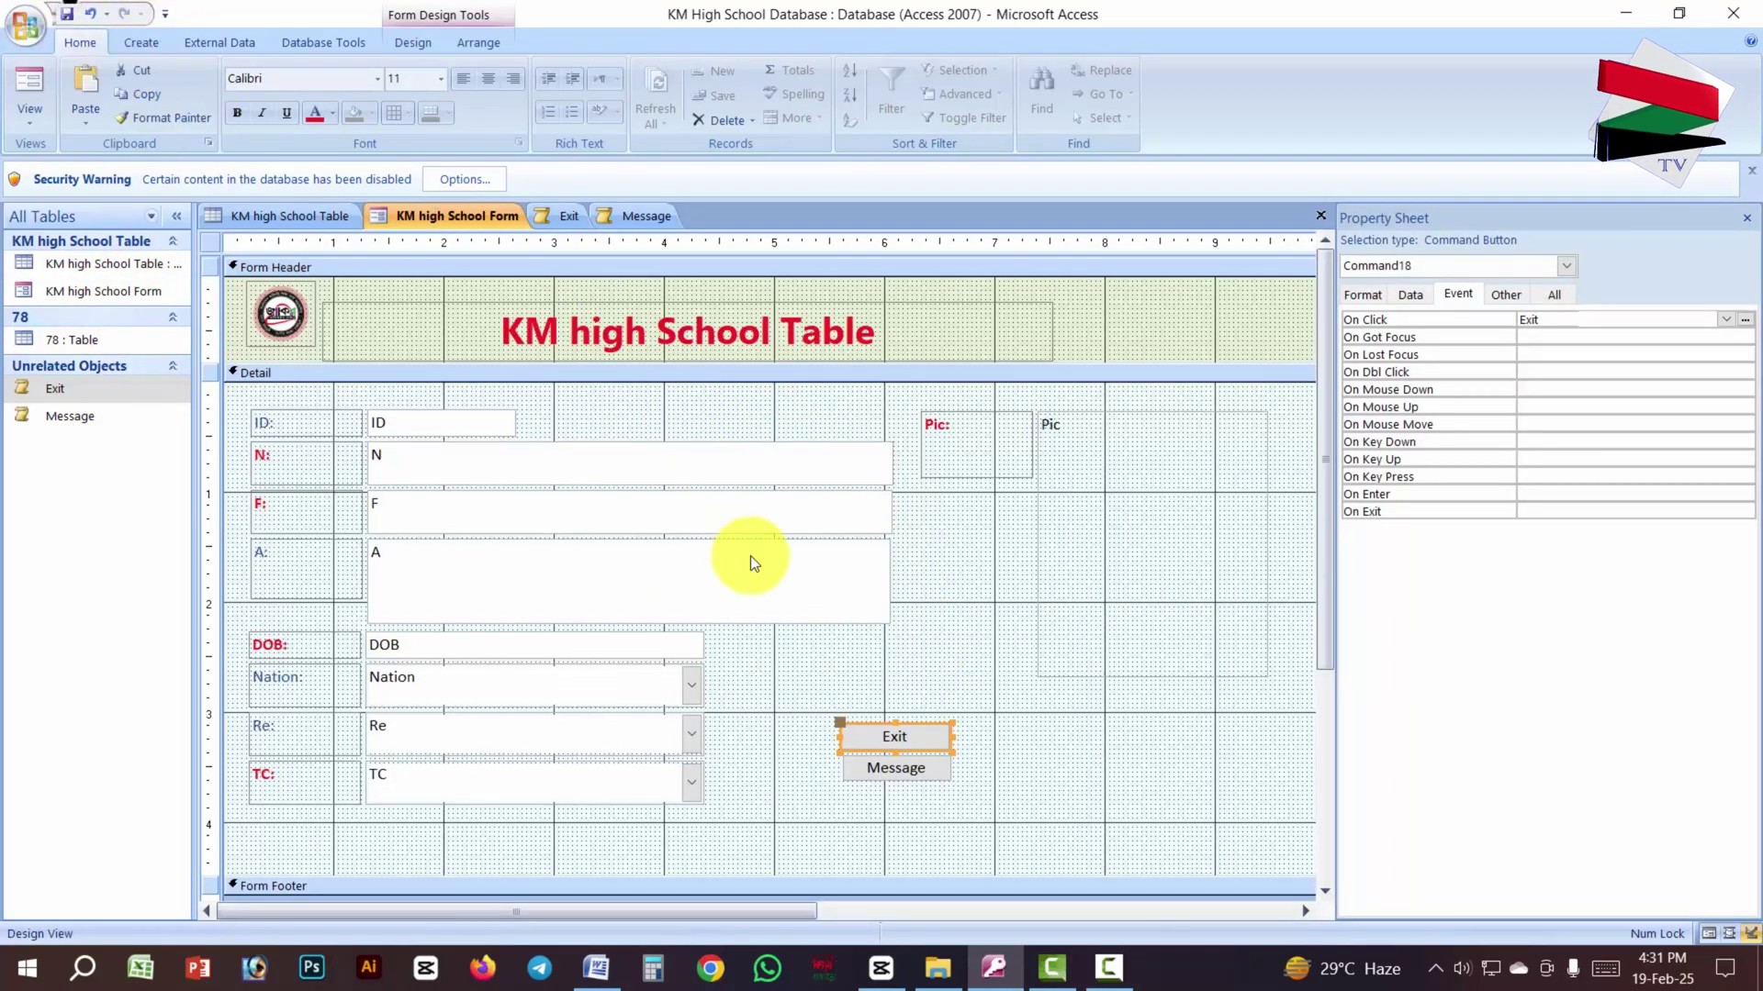
pyautogui.click(30, 108)
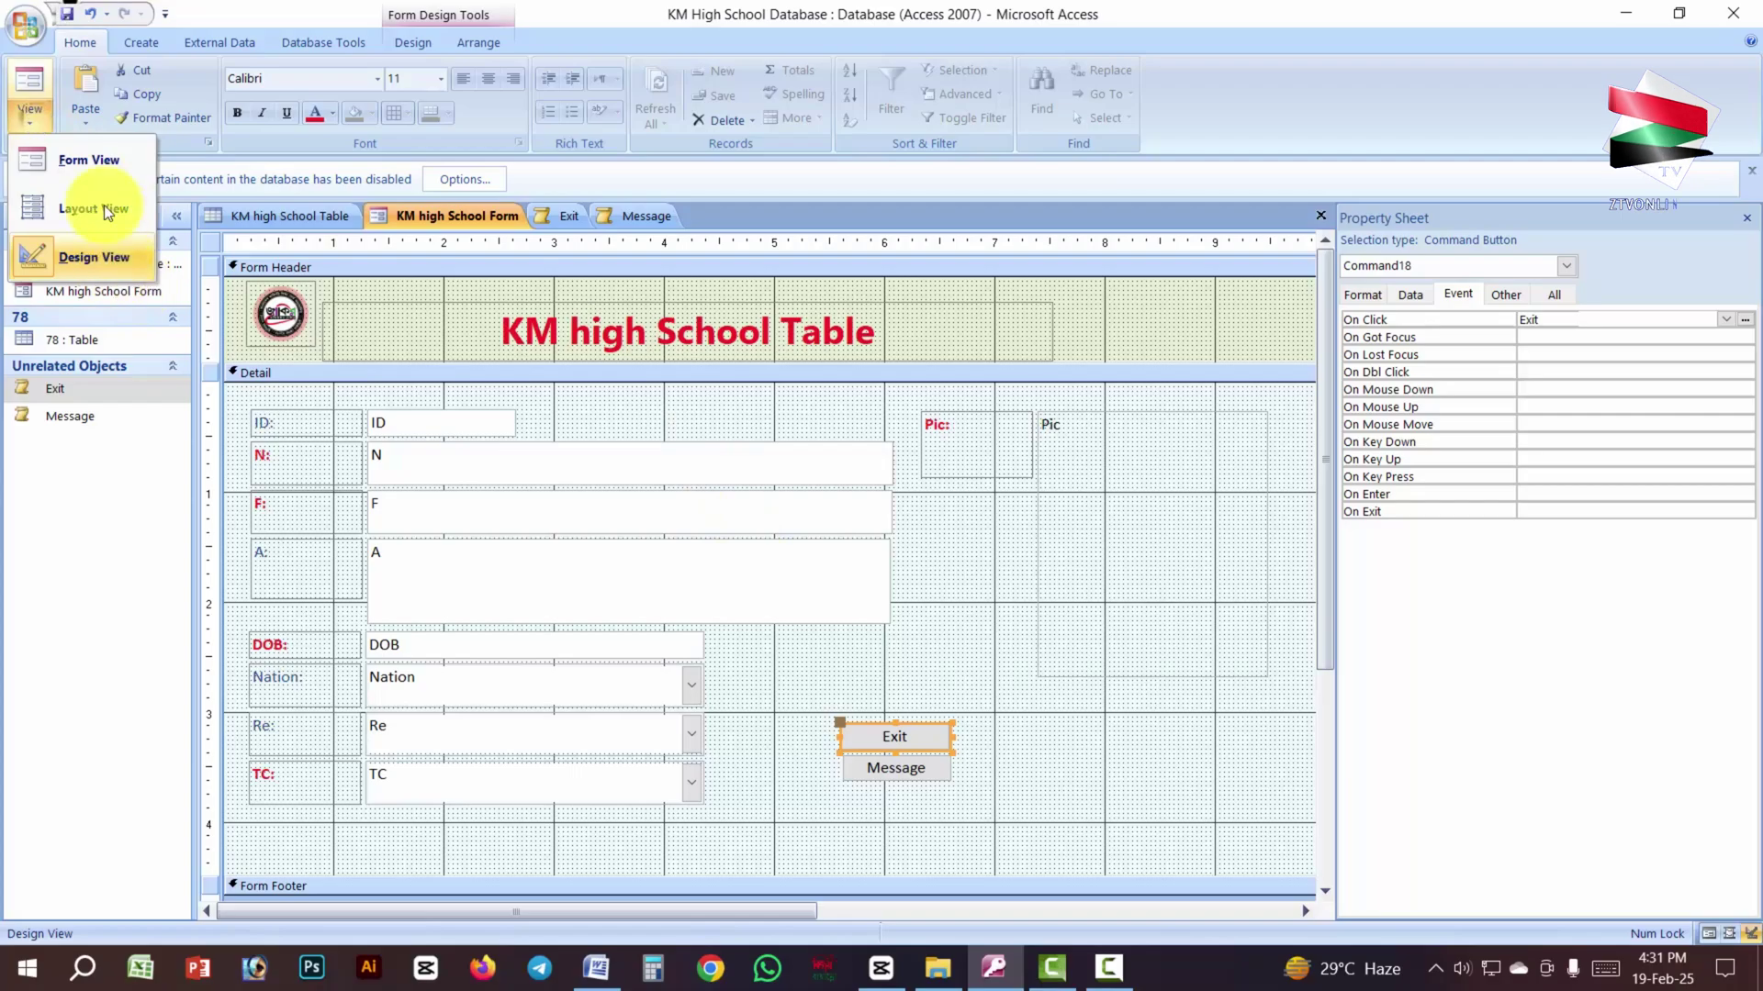
pyautogui.click(89, 159)
pyautogui.click(901, 663)
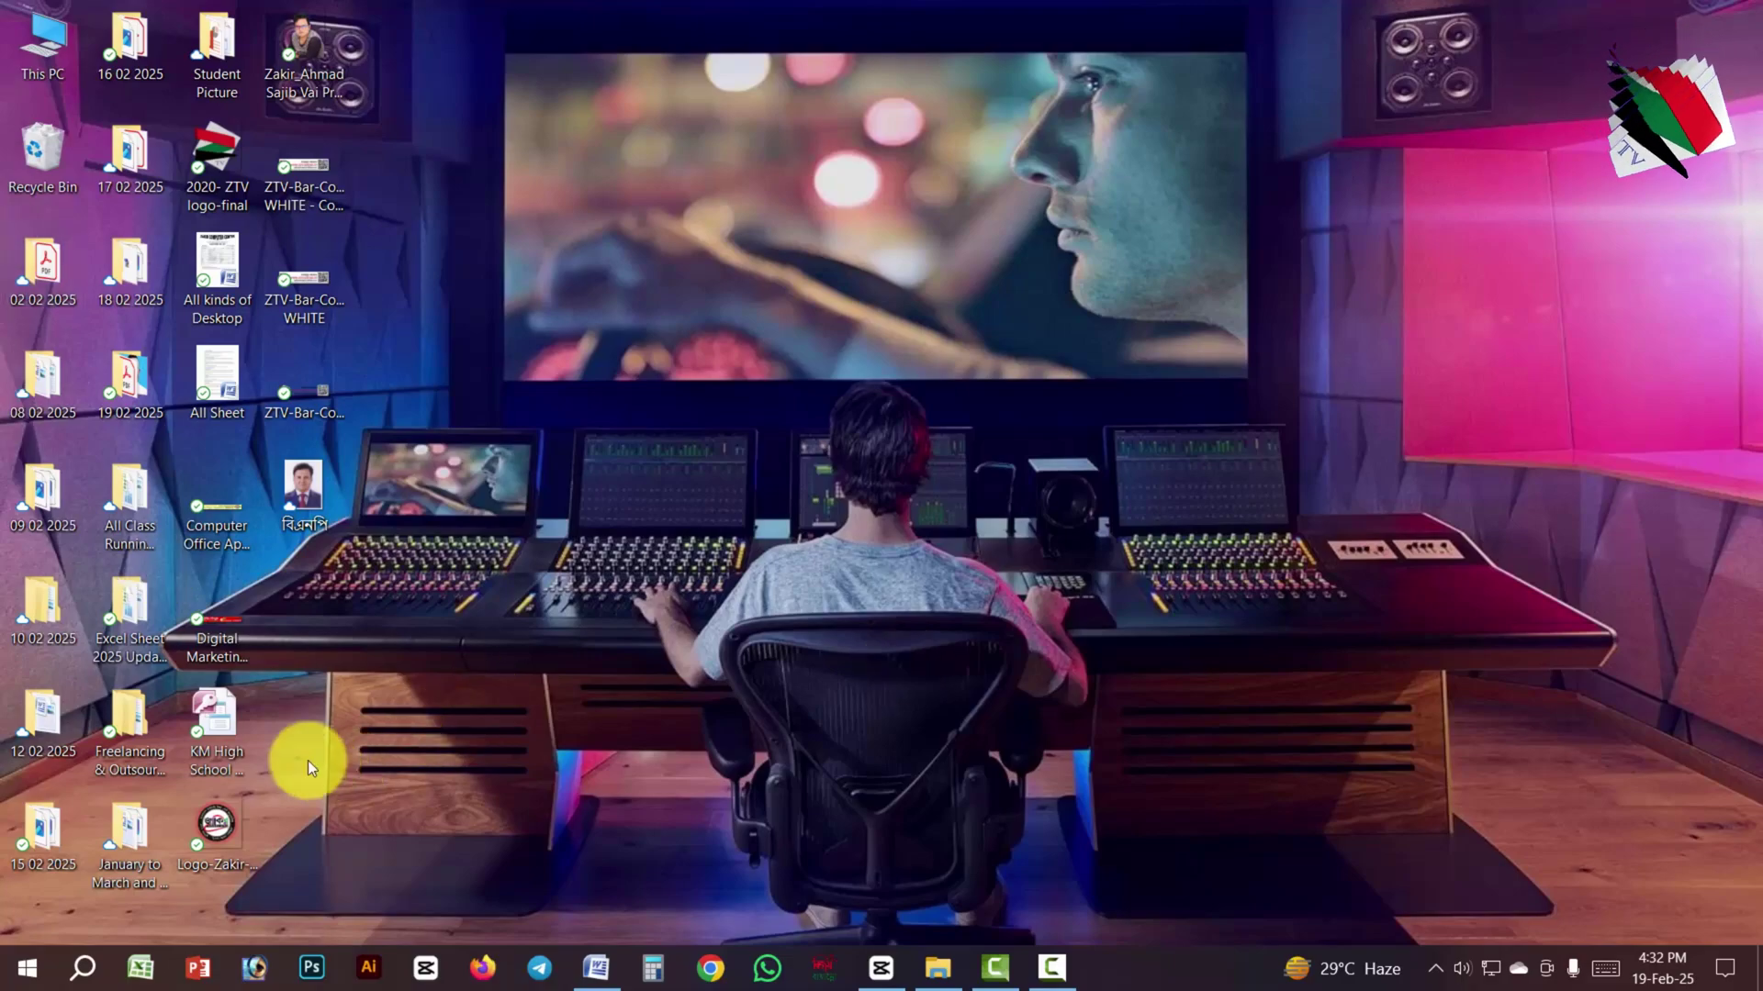
# Step: Reopen the KM High School database from the desktop and display the KM high School Form, then minimize Access
pyautogui.doubleClick(209, 715)
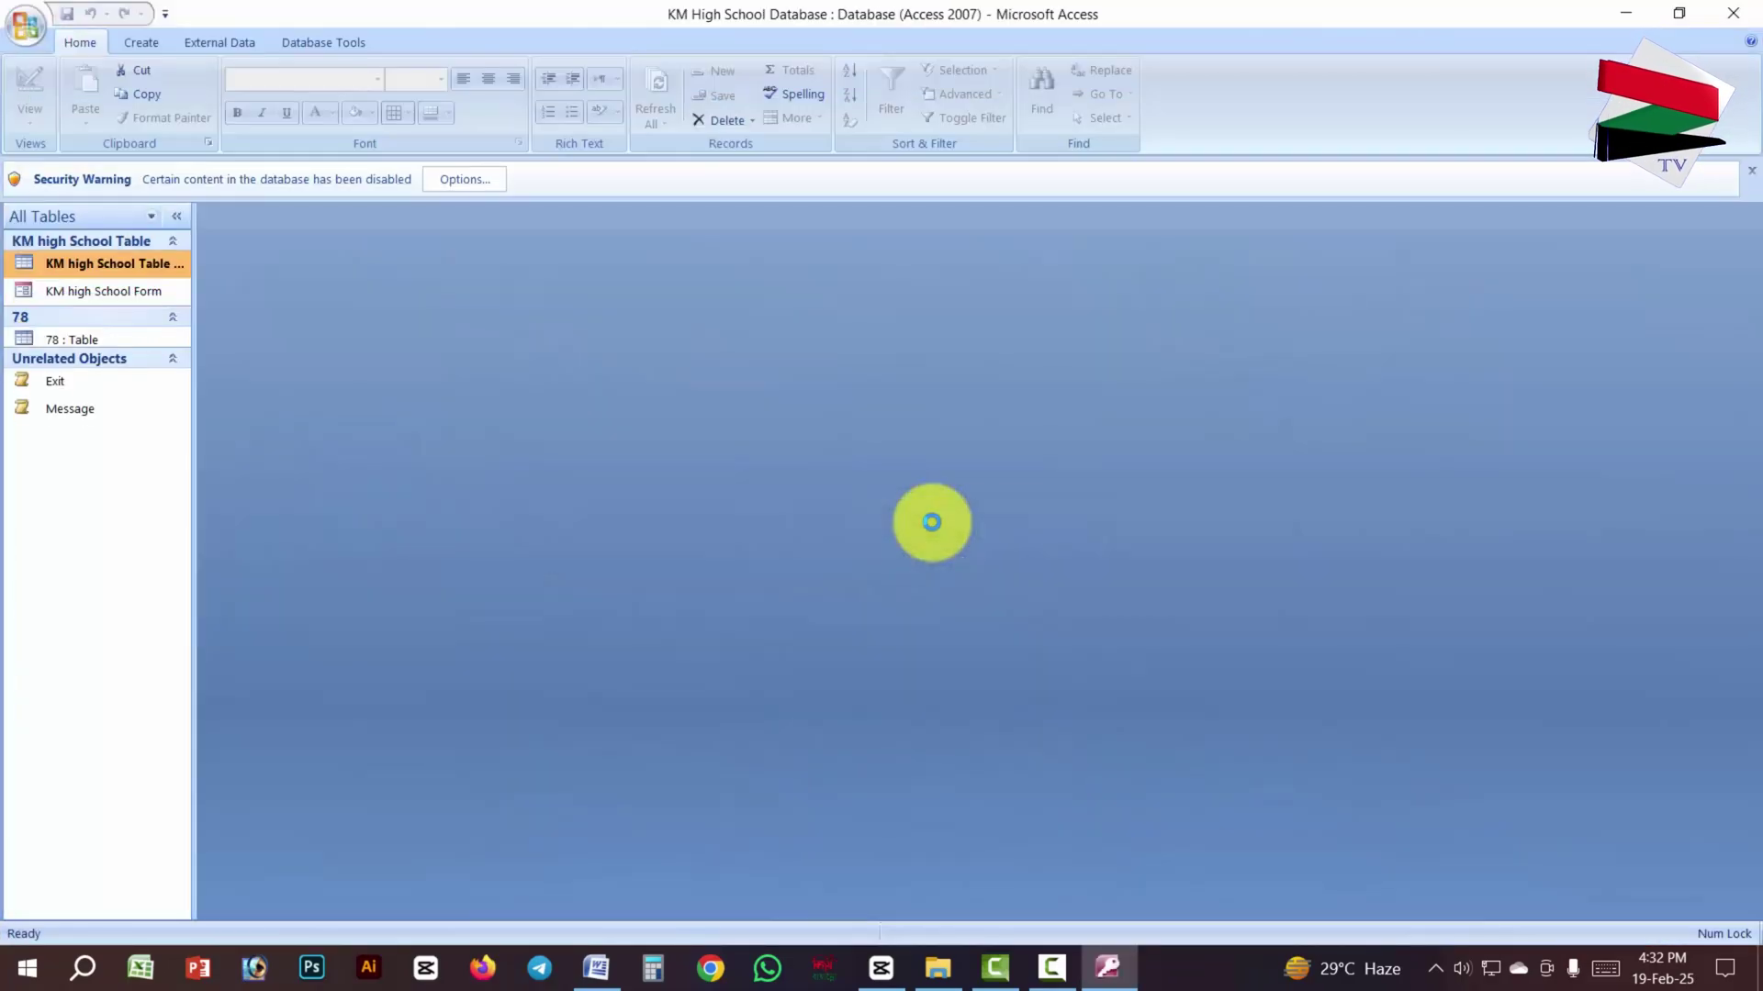
pyautogui.doubleClick(120, 292)
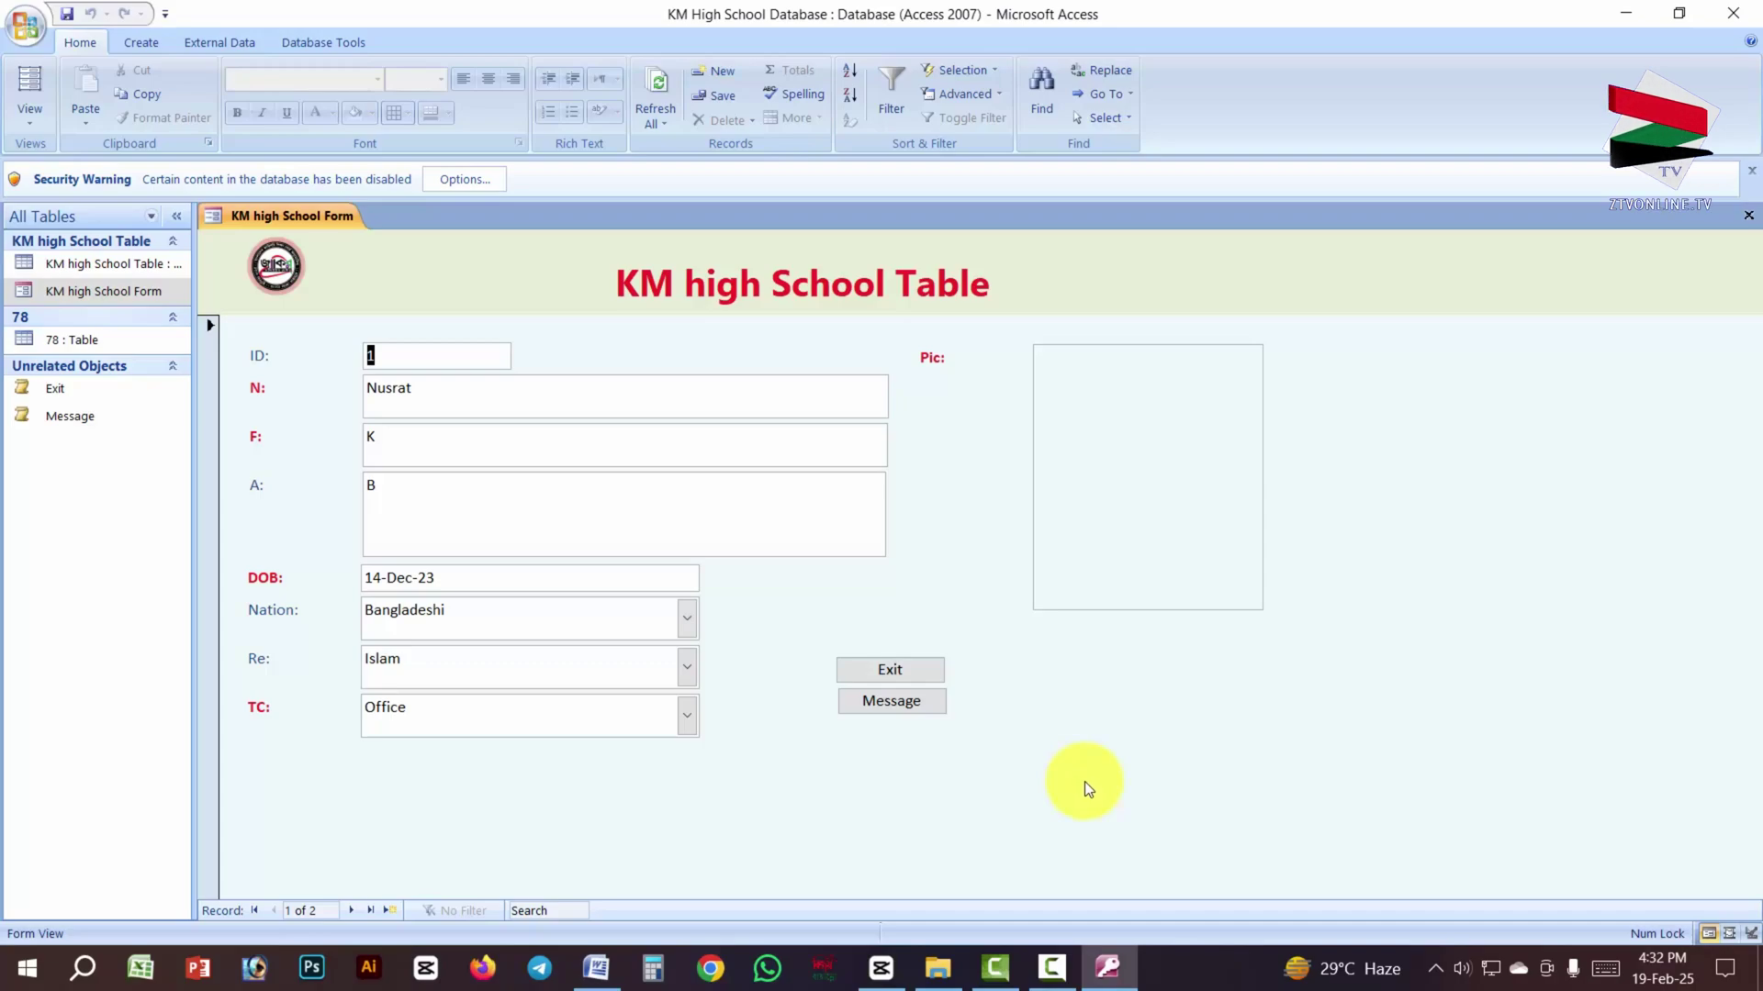
pyautogui.moveTo(1113, 964)
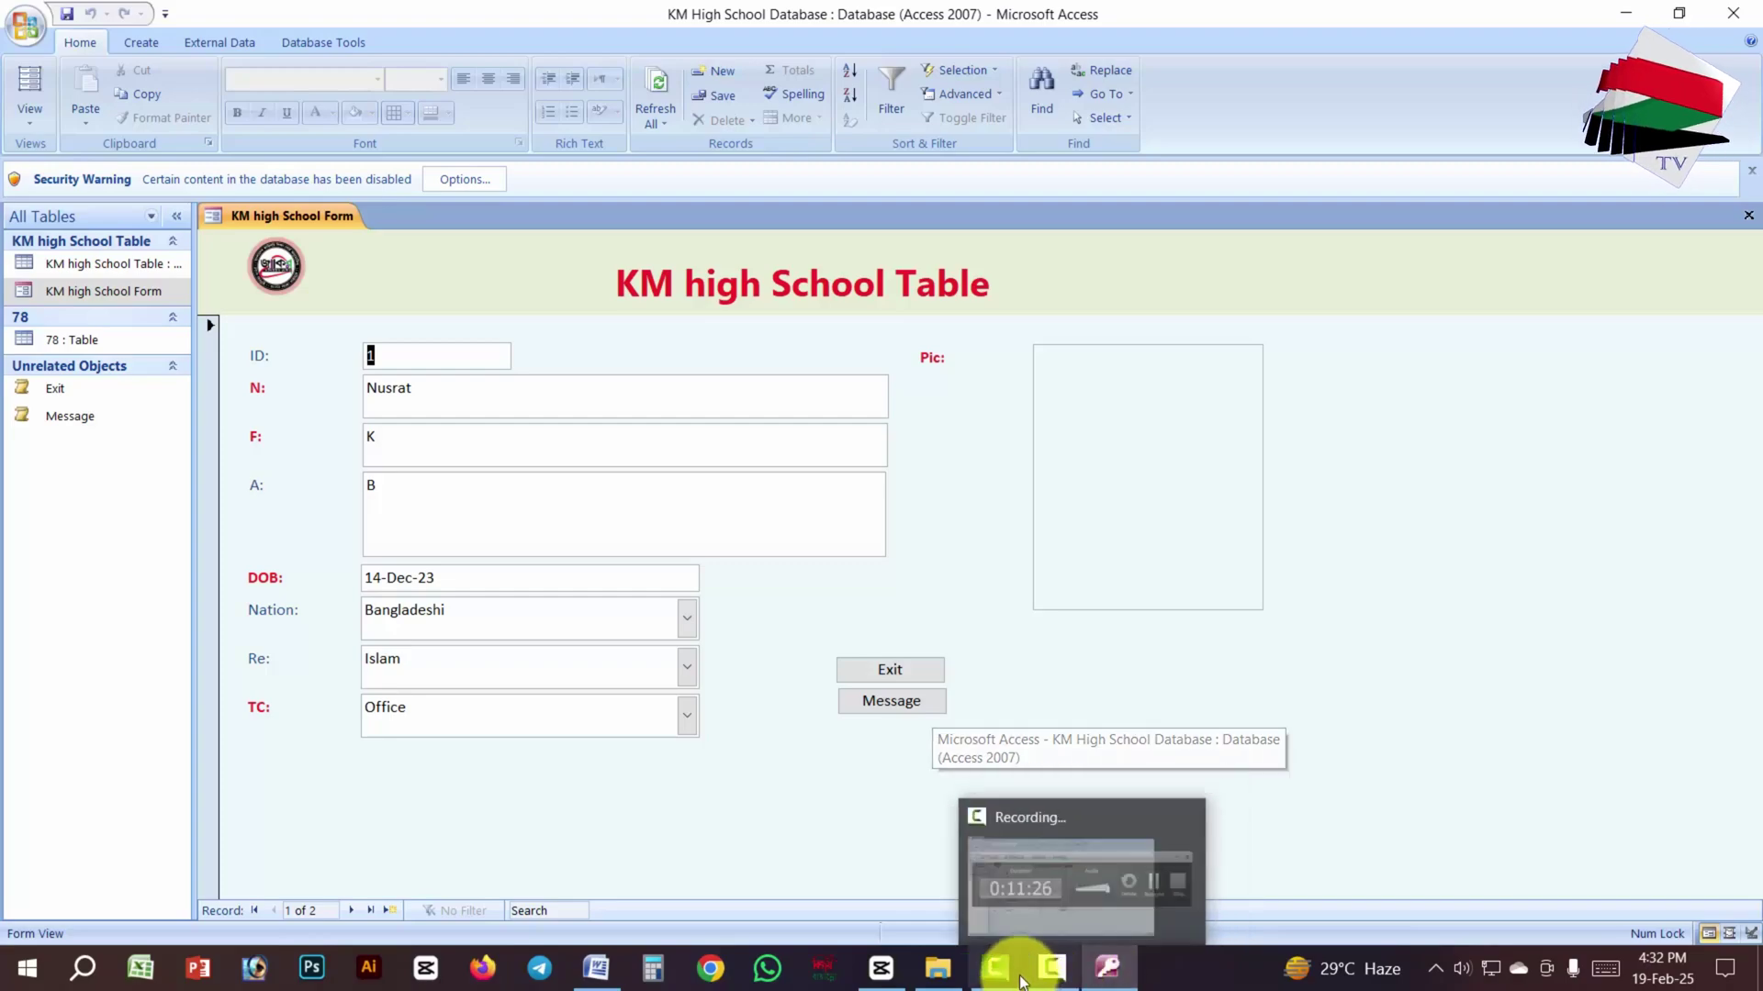
pyautogui.click(1110, 966)
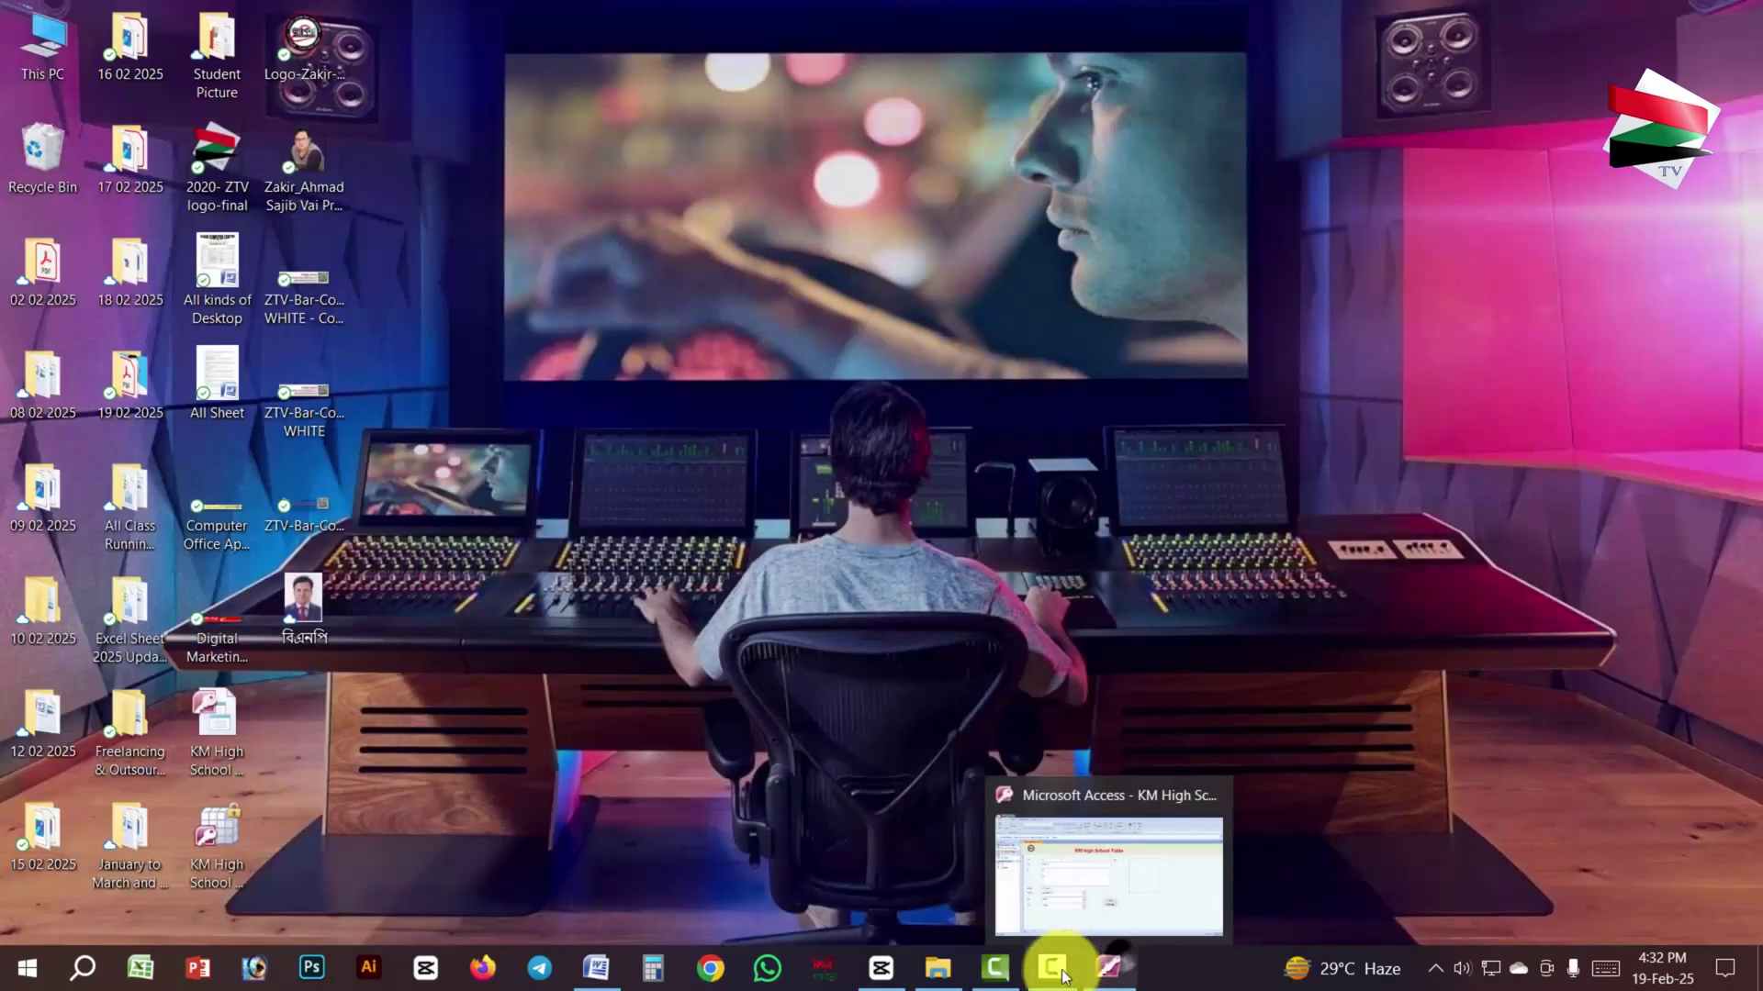